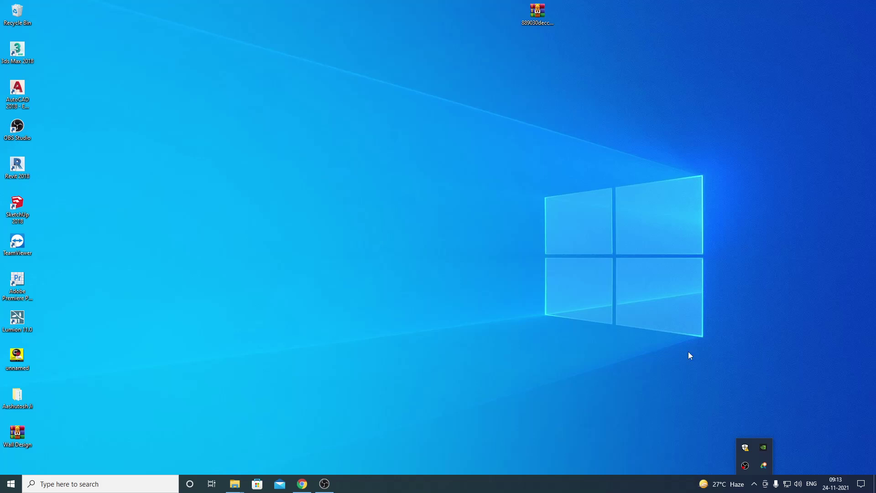
Dismiss the tray popup and refresh the Windows desktop from its context menu.
{"action": "left_click", "coordinate": [386, 236]}
{"action": "right_click", "coordinate": [329, 235]}
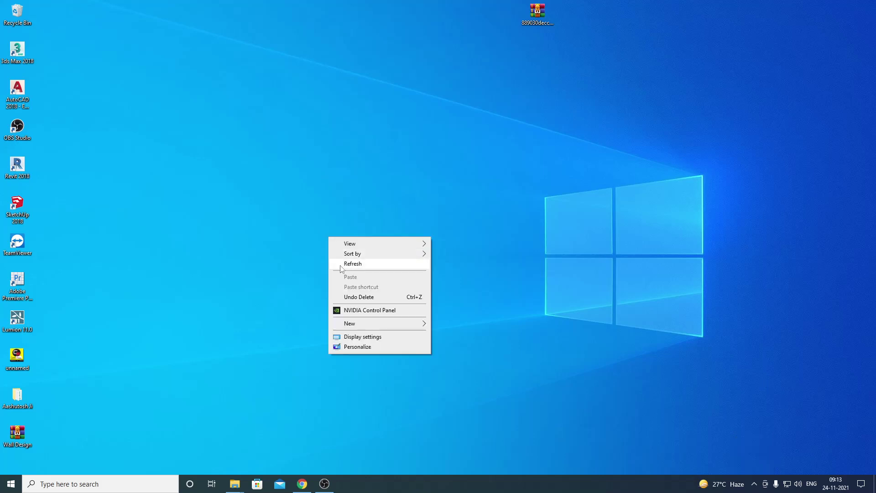
{"action": "left_click", "coordinate": [345, 263]}
{"action": "right_click", "coordinate": [311, 238]}
{"action": "left_click", "coordinate": [329, 265]}
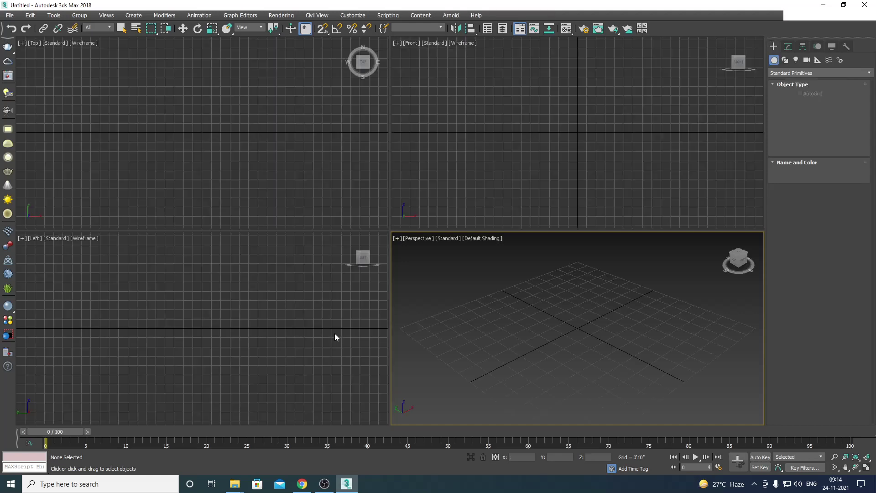
Open the recent scene Modal.max and dismiss the isolated-objects warning.
{"action": "left_click", "coordinate": [300, 212]}
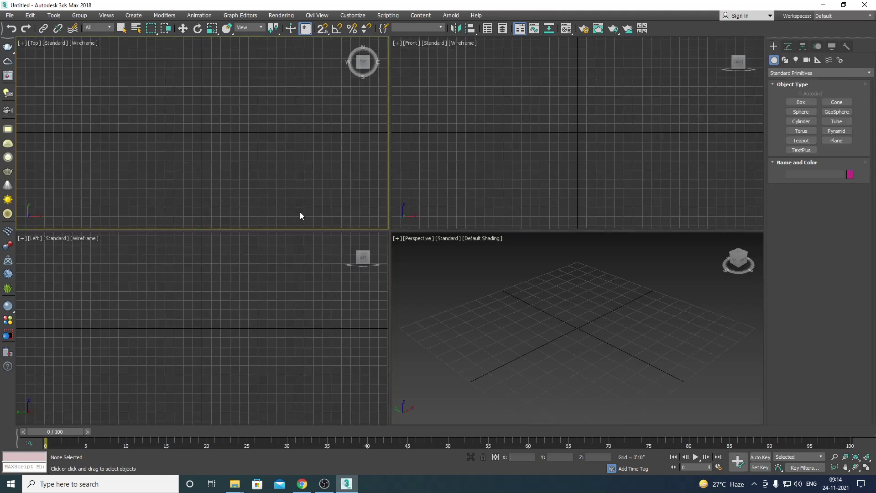
{"action": "left_click", "coordinate": [9, 15]}
{"action": "left_click", "coordinate": [133, 62]}
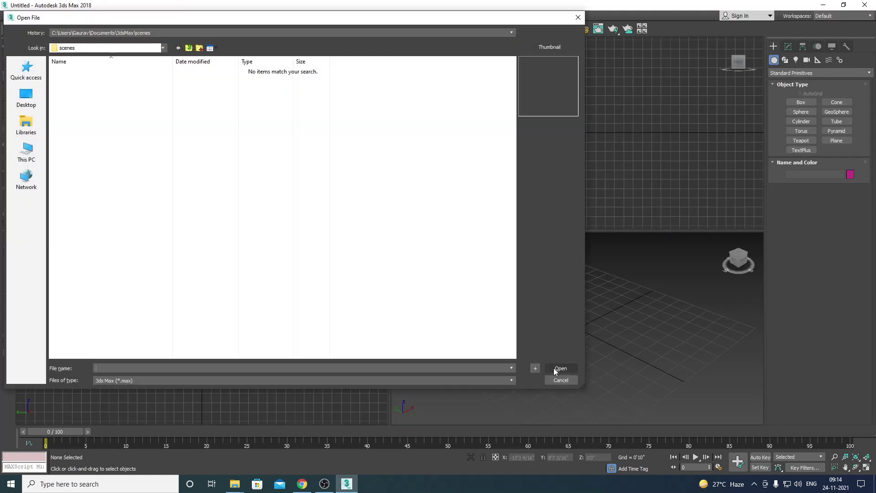
{"action": "left_click", "coordinate": [559, 377]}
{"action": "left_click", "coordinate": [10, 15]}
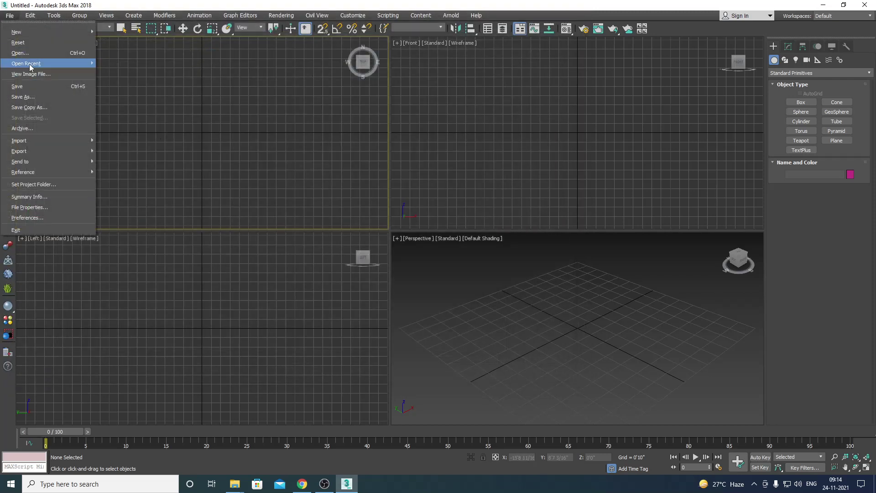
{"action": "left_click", "coordinate": [150, 70]}
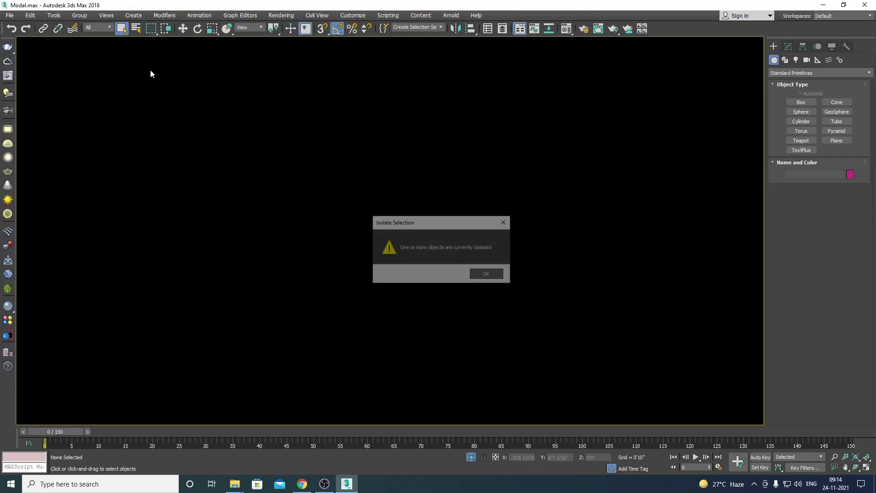
{"action": "left_click", "coordinate": [483, 278]}
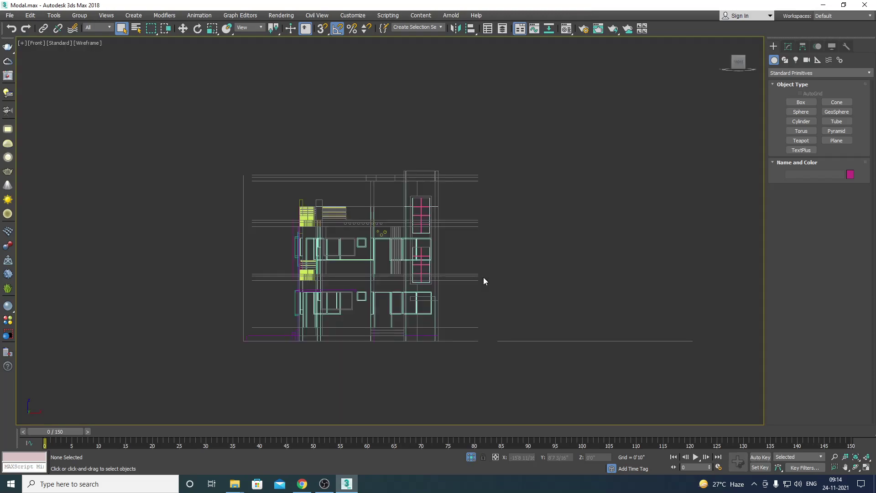
Orbit the house in the Perspective view, then return to a wireframe Front view.
{"action": "key", "text": "F3"}
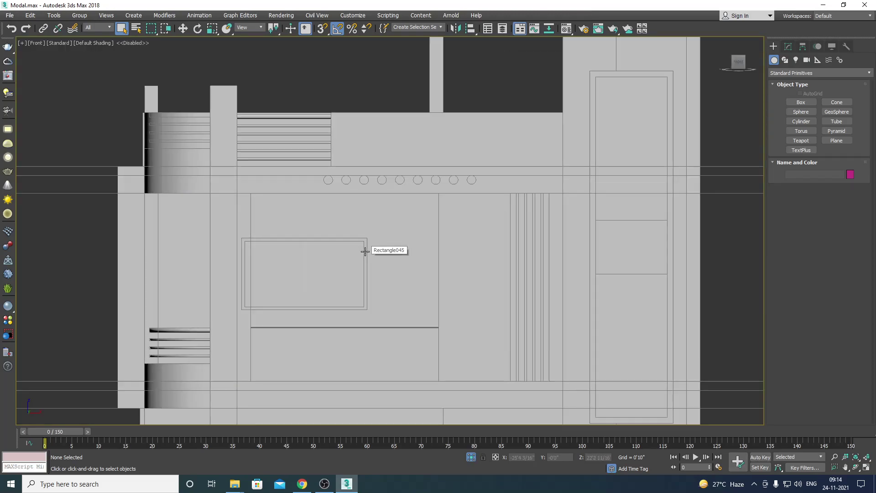
{"action": "left_click", "coordinate": [390, 223]}
{"action": "key", "text": "p"}
{"action": "key", "text": "ctrl+r"}
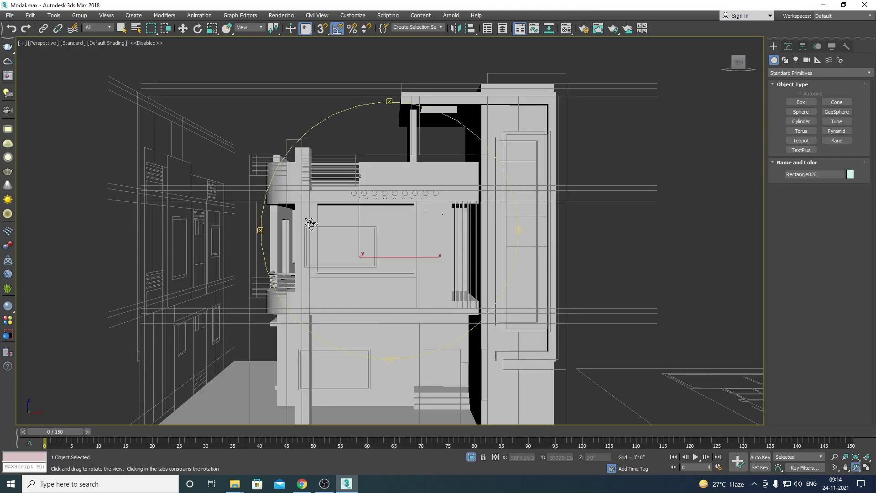
{"action": "mouse_move", "coordinate": [310, 224]}
{"action": "left_mouse_down"}
{"action": "mouse_move", "coordinate": [326, 260]}
{"action": "mouse_move", "coordinate": [397, 269]}
{"action": "mouse_move", "coordinate": [279, 282]}
{"action": "left_mouse_up"}
{"action": "mouse_move", "coordinate": [385, 285]}
{"action": "left_mouse_down"}
{"action": "mouse_move", "coordinate": [350, 279]}
{"action": "mouse_move", "coordinate": [404, 283]}
{"action": "mouse_move", "coordinate": [371, 290]}
{"action": "mouse_move", "coordinate": [377, 283]}
{"action": "mouse_move", "coordinate": [357, 272]}
{"action": "mouse_move", "coordinate": [397, 264]}
{"action": "mouse_move", "coordinate": [385, 273]}
{"action": "mouse_move", "coordinate": [395, 260]}
{"action": "mouse_move", "coordinate": [395, 274]}
{"action": "left_mouse_up"}
{"action": "key", "text": "f"}
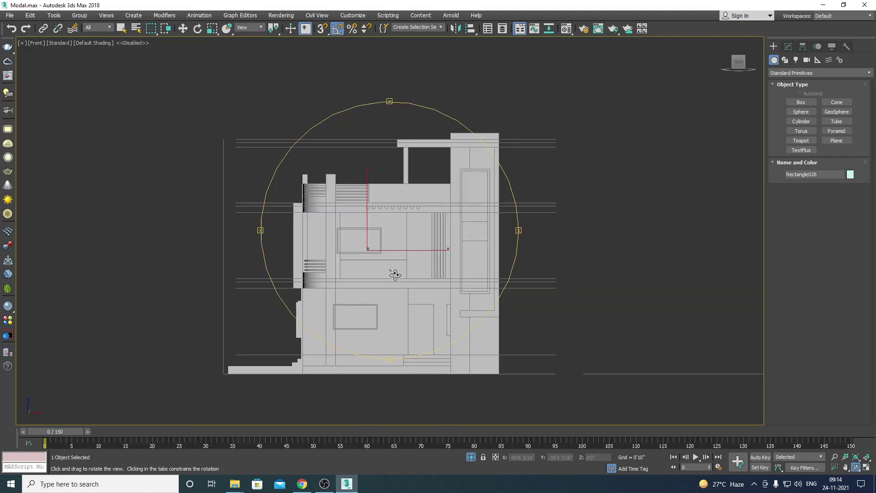
{"action": "key", "text": "F3"}
{"action": "scroll", "coordinate": [393, 274], "scroll_direction": "down", "scroll_amount": 5}
{"action": "key", "text": "Escape"}
{"action": "left_click", "coordinate": [504, 307]}
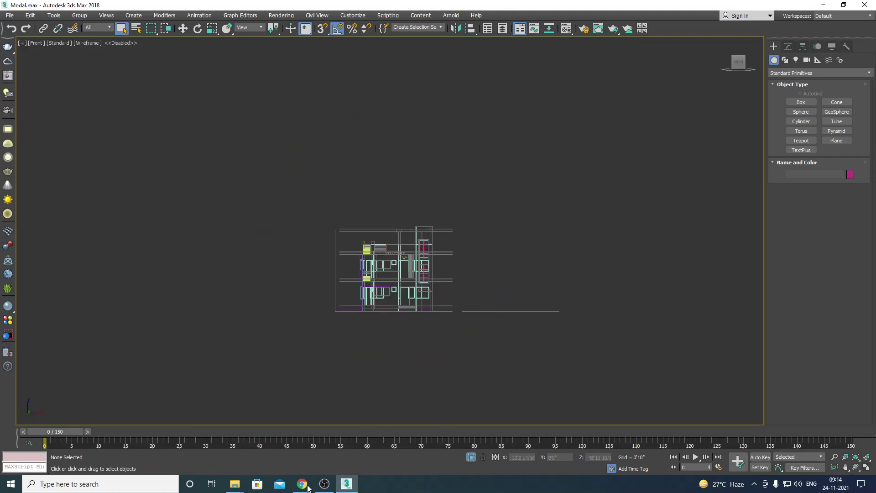
Switch to Chrome, scroll through the 3dsky free 3D panel listing, then start a blank tab.
{"action": "left_click", "coordinate": [302, 483]}
{"action": "scroll", "coordinate": [394, 318], "scroll_direction": "up", "scroll_amount": 5}
{"action": "scroll", "coordinate": [393, 318], "scroll_direction": "up", "scroll_amount": 10}
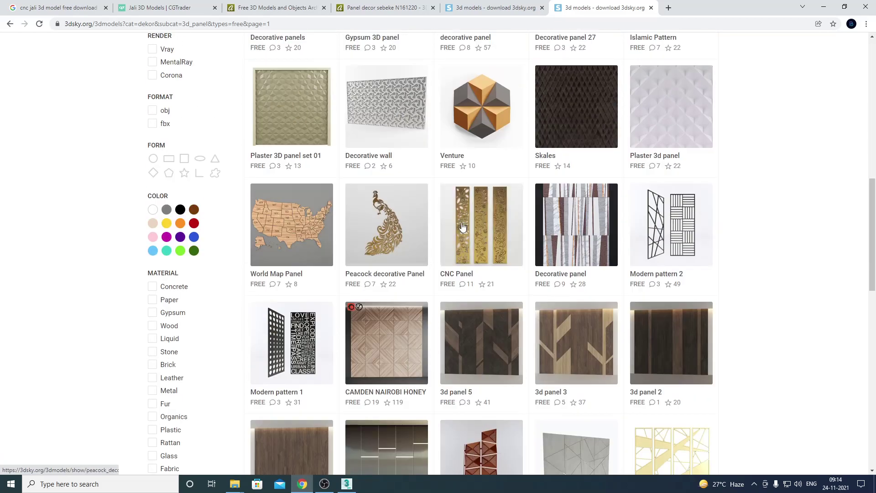
{"action": "scroll", "coordinate": [394, 318], "scroll_direction": "up", "scroll_amount": 3}
{"action": "scroll", "coordinate": [319, 228], "scroll_direction": "up", "scroll_amount": 5}
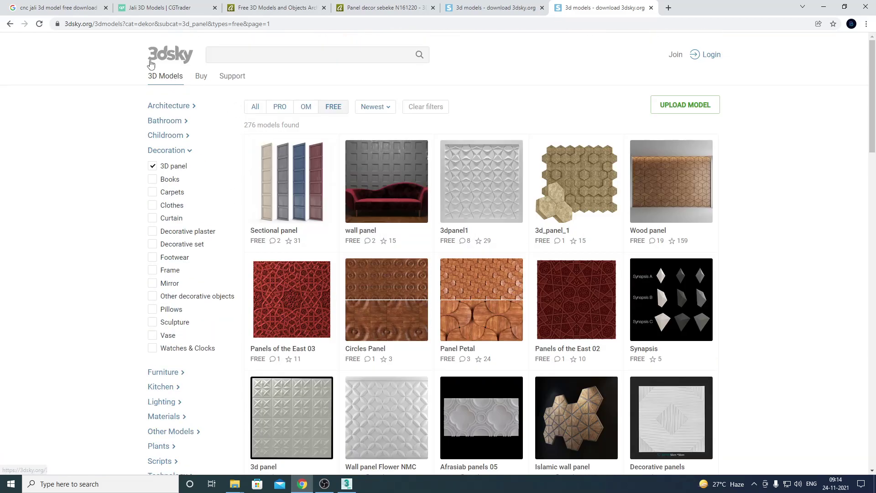
{"action": "left_click_drag", "start_coordinate": [142, 58], "coordinate": [198, 67]}
{"action": "left_click", "coordinate": [790, 206]}
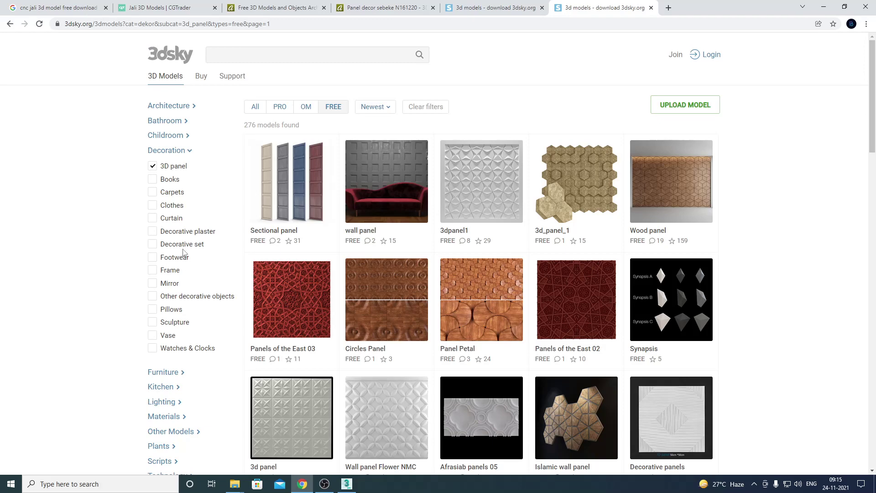
{"action": "scroll", "coordinate": [311, 238], "scroll_direction": "down", "scroll_amount": 5}
{"action": "scroll", "coordinate": [311, 238], "scroll_direction": "down", "scroll_amount": 8}
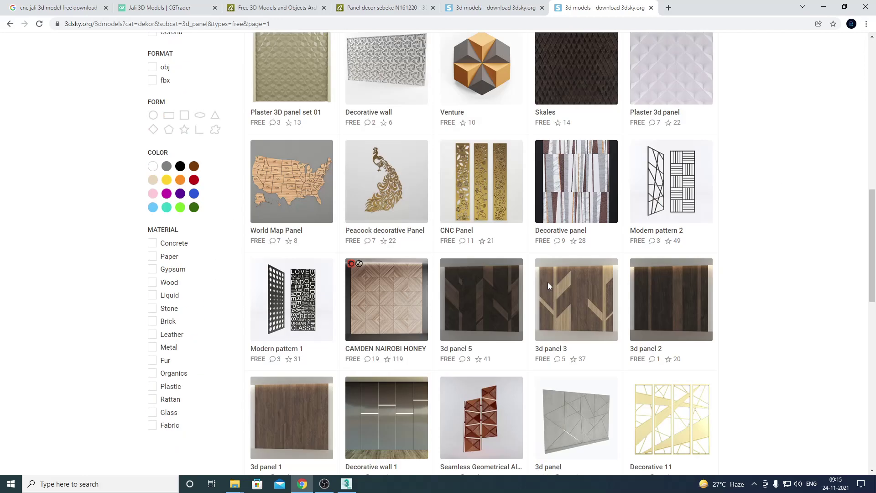
{"action": "scroll", "coordinate": [547, 282], "scroll_direction": "up", "scroll_amount": 3}
{"action": "left_click", "coordinate": [668, 7]}
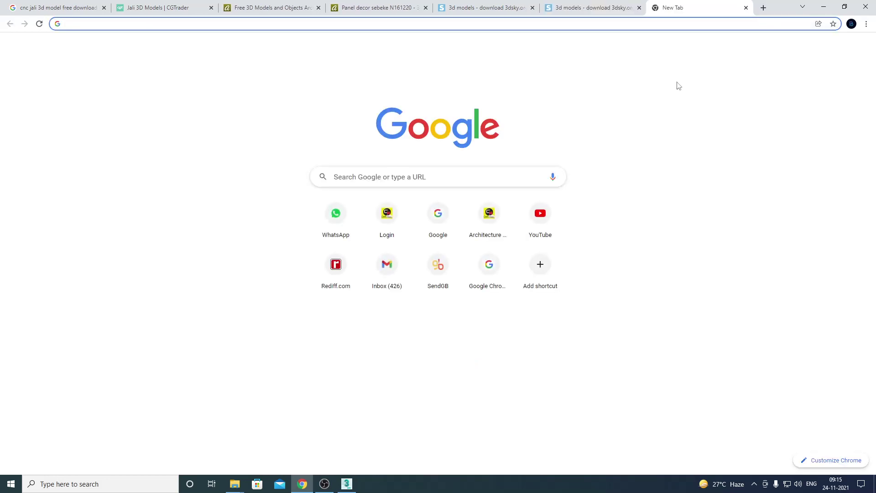
Search Google for 3dsky and open the 3dsky.org site.
{"action": "type", "text": "3s"}
{"action": "key", "text": "BackSpace"}
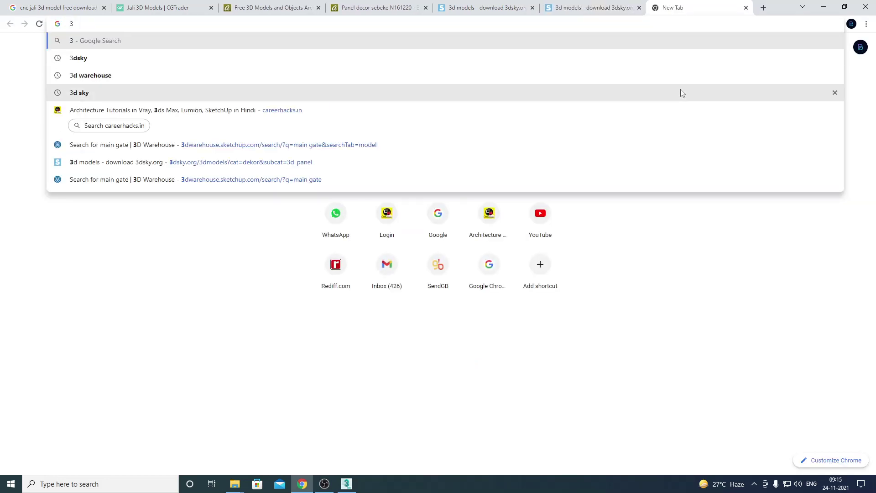
{"action": "left_click", "coordinate": [131, 59]}
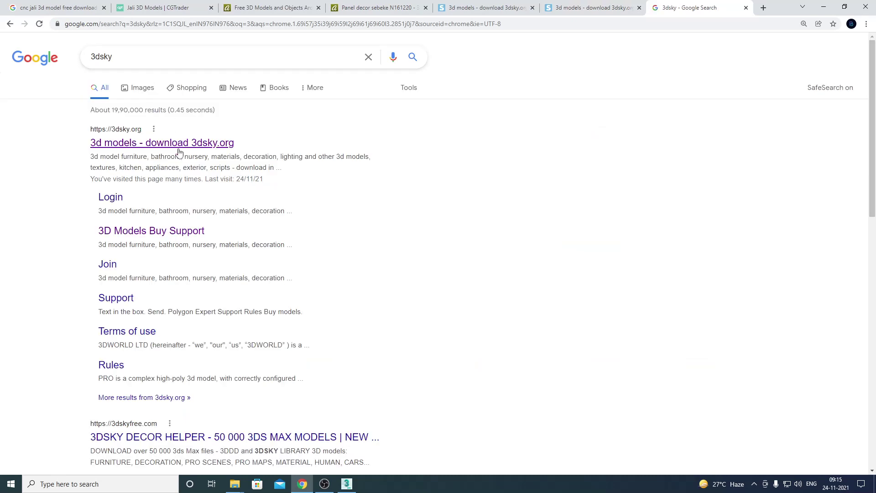
{"action": "left_click", "coordinate": [112, 144]}
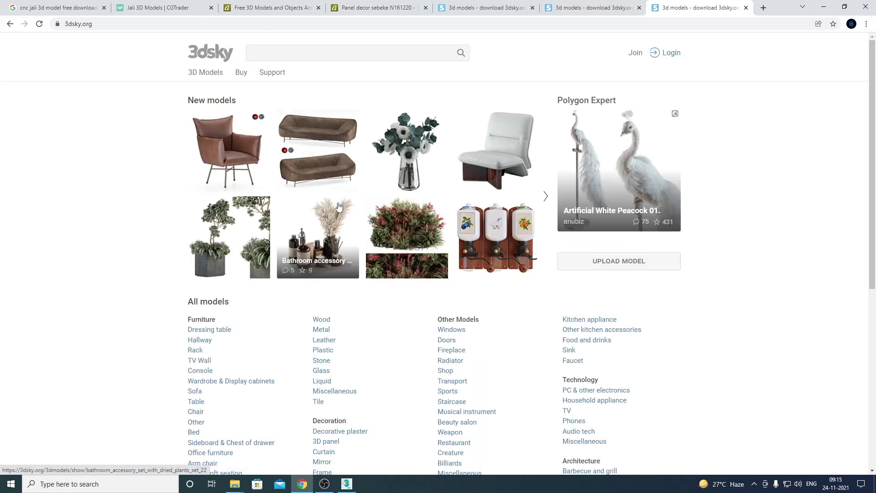
Scroll down to All models and open the 3D panel category.
{"action": "scroll", "coordinate": [236, 246], "scroll_direction": "down", "scroll_amount": 4}
{"action": "scroll", "coordinate": [237, 180], "scroll_direction": "down", "scroll_amount": 1}
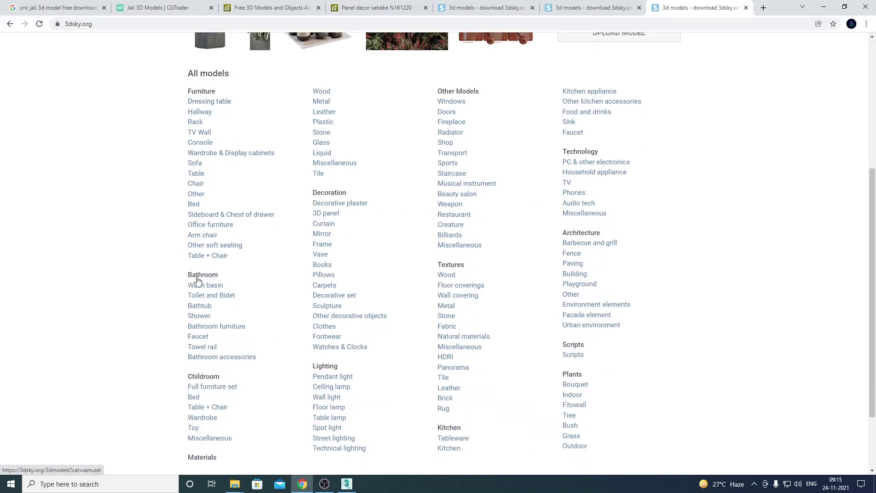
{"action": "scroll", "coordinate": [221, 384], "scroll_direction": "down", "scroll_amount": 1}
{"action": "scroll", "coordinate": [221, 385], "scroll_direction": "down", "scroll_amount": 1}
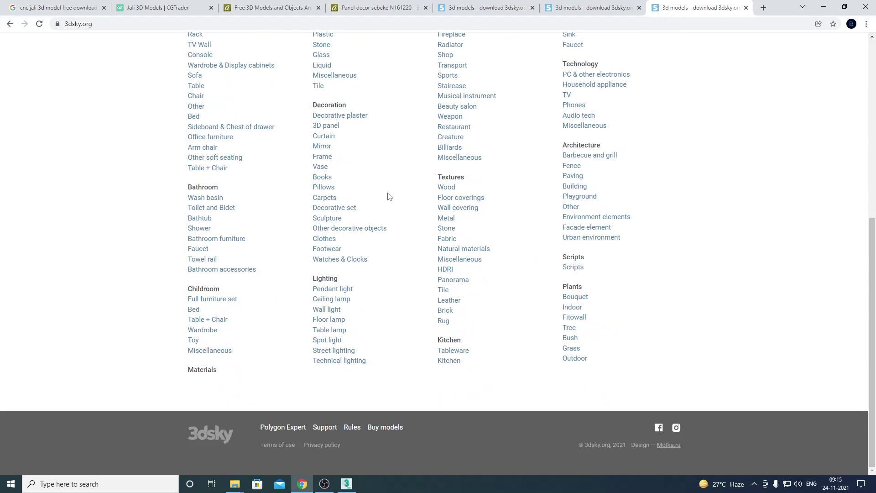
{"action": "scroll", "coordinate": [387, 196], "scroll_direction": "up", "scroll_amount": 2}
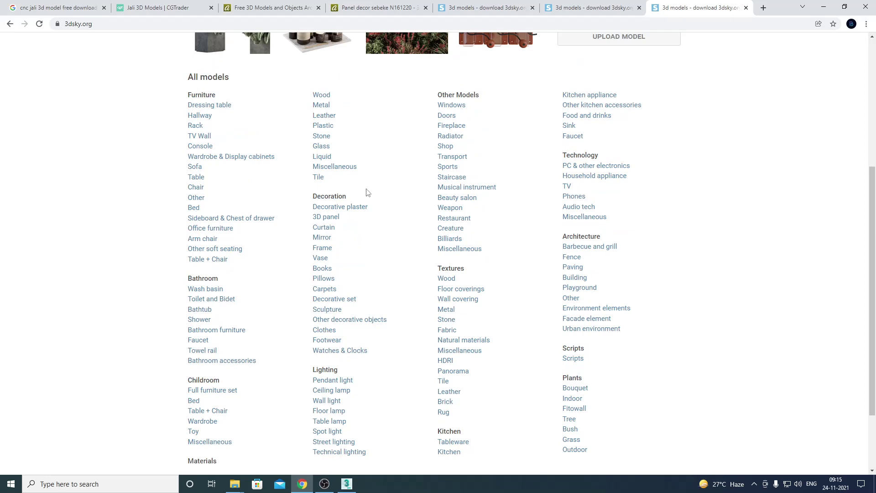
{"action": "scroll", "coordinate": [367, 192], "scroll_direction": "down", "scroll_amount": 2}
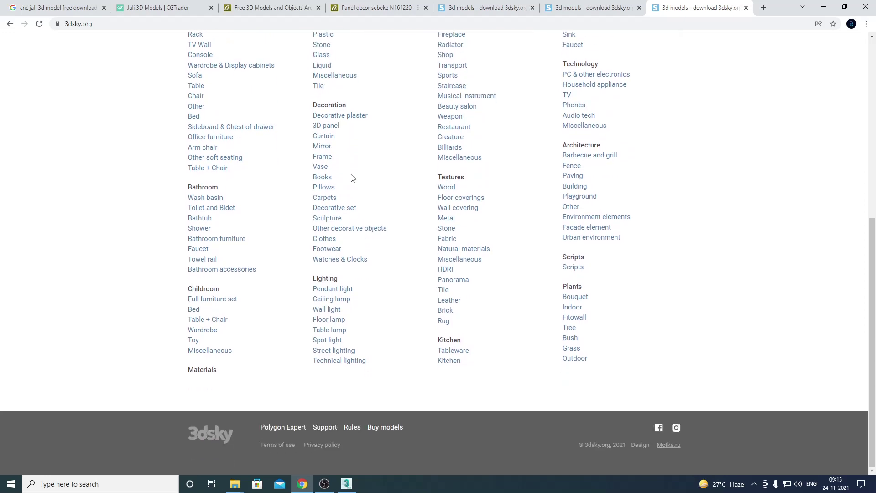
{"action": "left_click", "coordinate": [331, 128]}
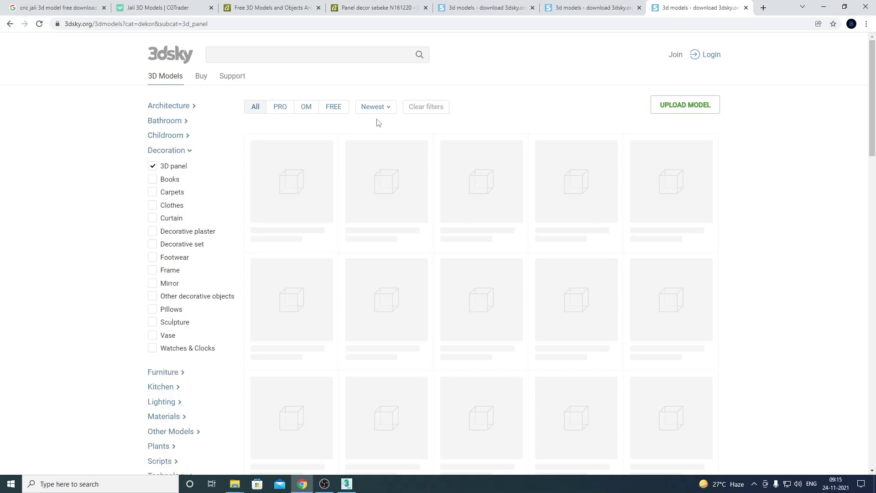
Filter the 3D panel listing to free models and scroll through the results.
{"action": "left_click", "coordinate": [334, 109]}
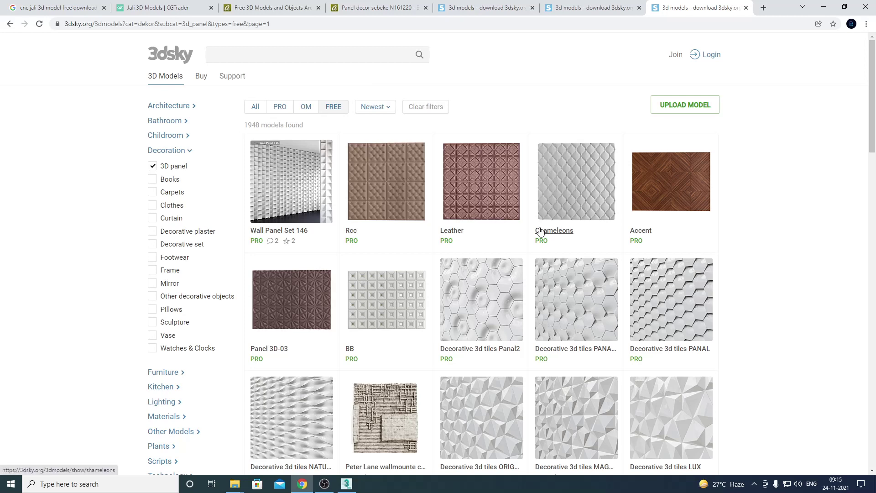
{"action": "scroll", "coordinate": [540, 232], "scroll_direction": "down", "scroll_amount": 1}
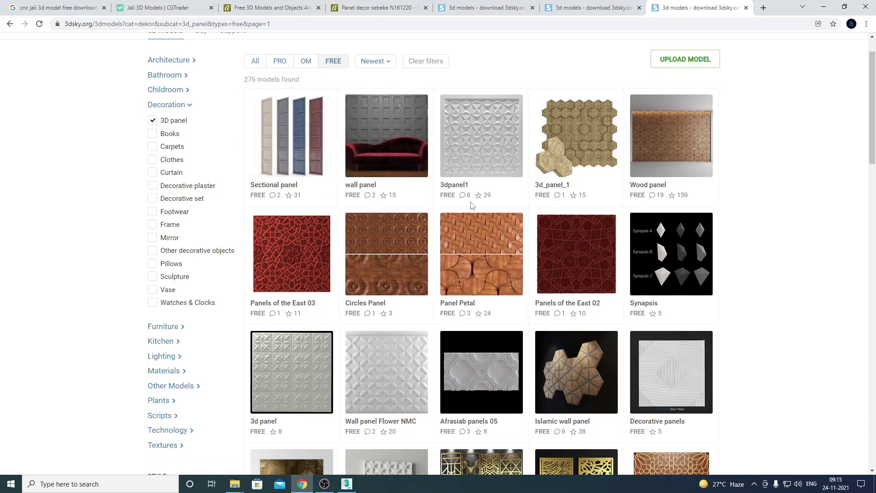
{"action": "scroll", "coordinate": [452, 205], "scroll_direction": "down", "scroll_amount": 4}
{"action": "scroll", "coordinate": [483, 209], "scroll_direction": "down", "scroll_amount": 5}
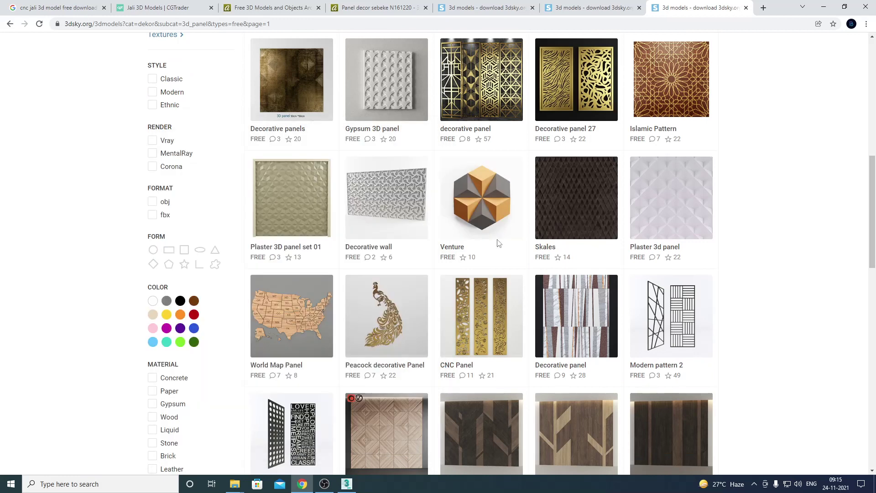
{"action": "scroll", "coordinate": [500, 247], "scroll_direction": "down", "scroll_amount": 5}
{"action": "scroll", "coordinate": [504, 253], "scroll_direction": "down", "scroll_amount": 4}
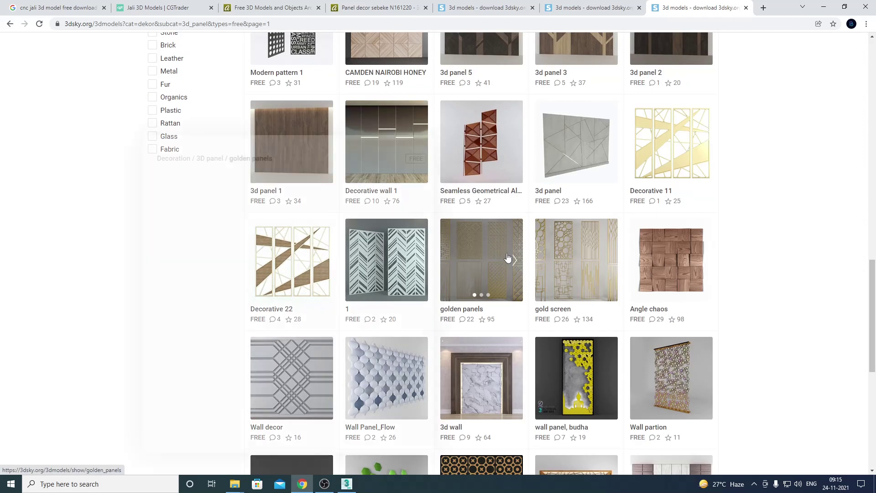
{"action": "scroll", "coordinate": [506, 256], "scroll_direction": "down", "scroll_amount": 3}
{"action": "scroll", "coordinate": [510, 259], "scroll_direction": "down", "scroll_amount": 1}
{"action": "scroll", "coordinate": [510, 258], "scroll_direction": "down", "scroll_amount": 2}
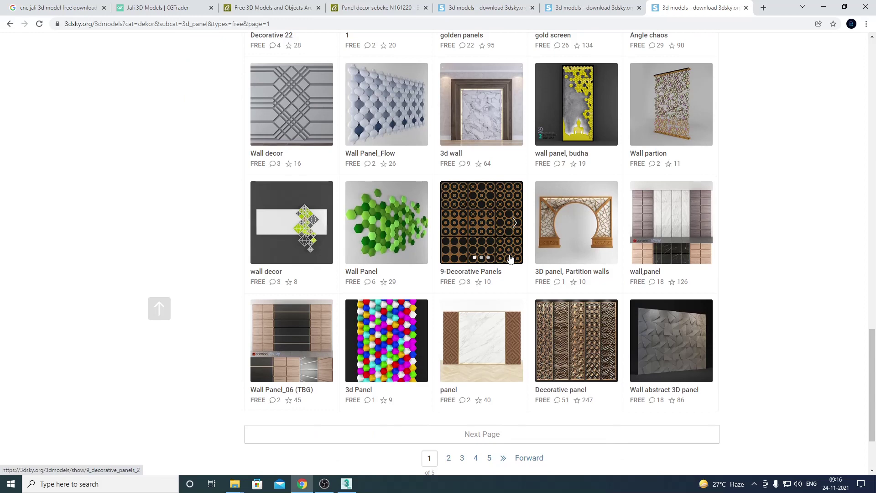
{"action": "scroll", "coordinate": [510, 258], "scroll_direction": "down", "scroll_amount": 2}
Browse up and down the free panel listing to compare the models.
{"action": "left_click", "coordinate": [754, 484]}
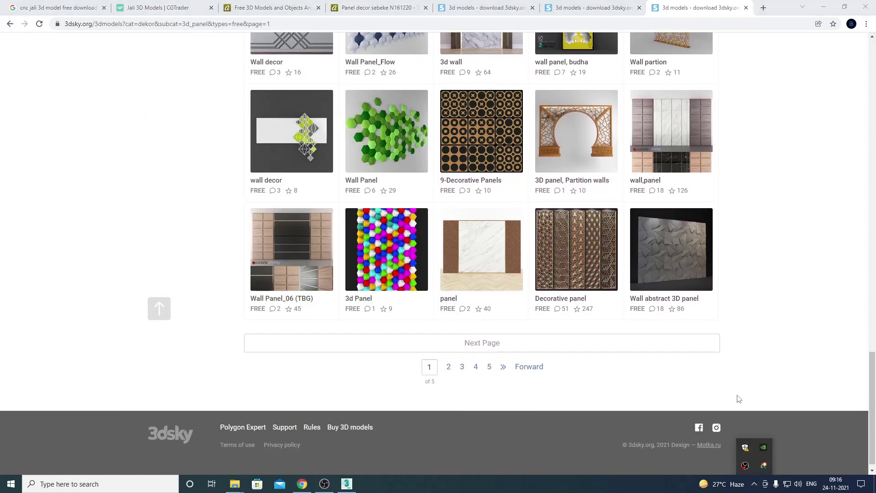
{"action": "scroll", "coordinate": [750, 346], "scroll_direction": "down", "scroll_amount": 1}
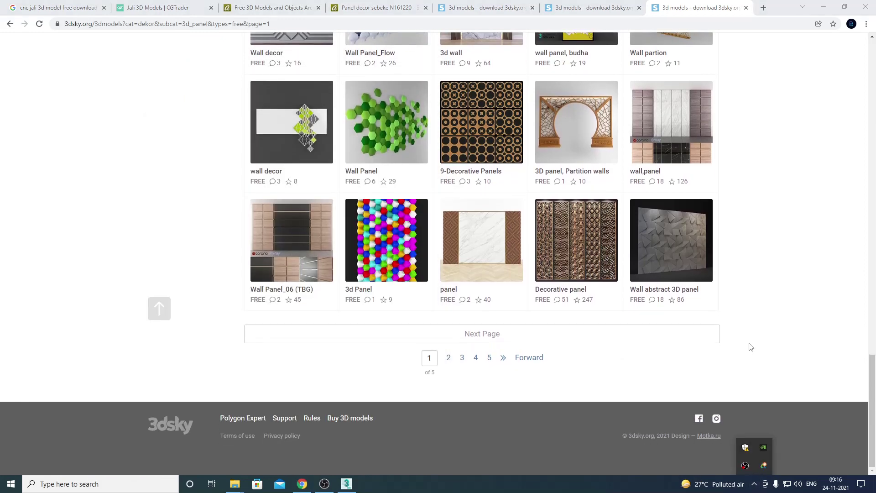
{"action": "scroll", "coordinate": [750, 347], "scroll_direction": "up", "scroll_amount": 4}
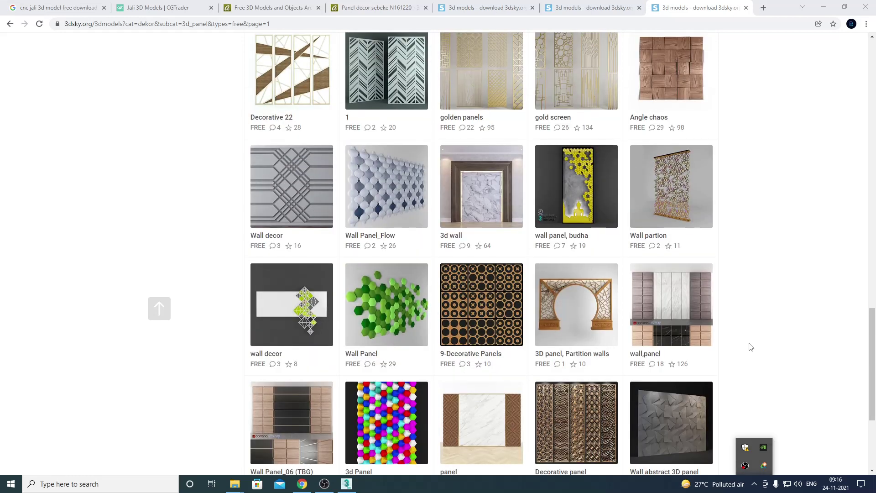
{"action": "scroll", "coordinate": [750, 347], "scroll_direction": "up", "scroll_amount": 3}
{"action": "scroll", "coordinate": [661, 314], "scroll_direction": "up", "scroll_amount": 1}
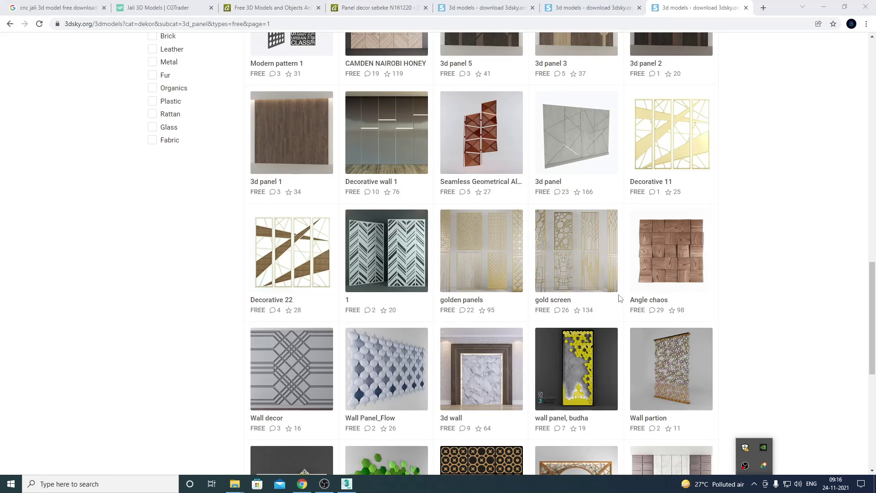
{"action": "scroll", "coordinate": [614, 298], "scroll_direction": "up", "scroll_amount": 3}
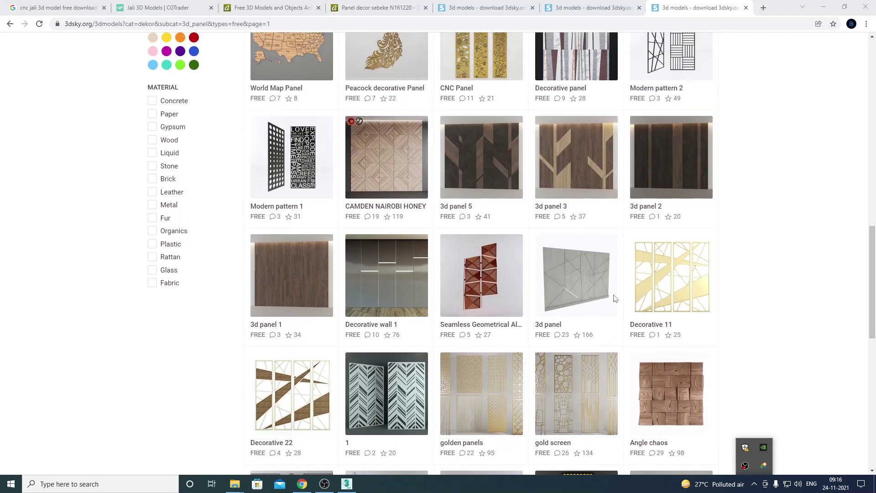
{"action": "scroll", "coordinate": [613, 297], "scroll_direction": "up", "scroll_amount": 4}
{"action": "scroll", "coordinate": [614, 298], "scroll_direction": "up", "scroll_amount": 1}
{"action": "scroll", "coordinate": [593, 310], "scroll_direction": "down", "scroll_amount": 2}
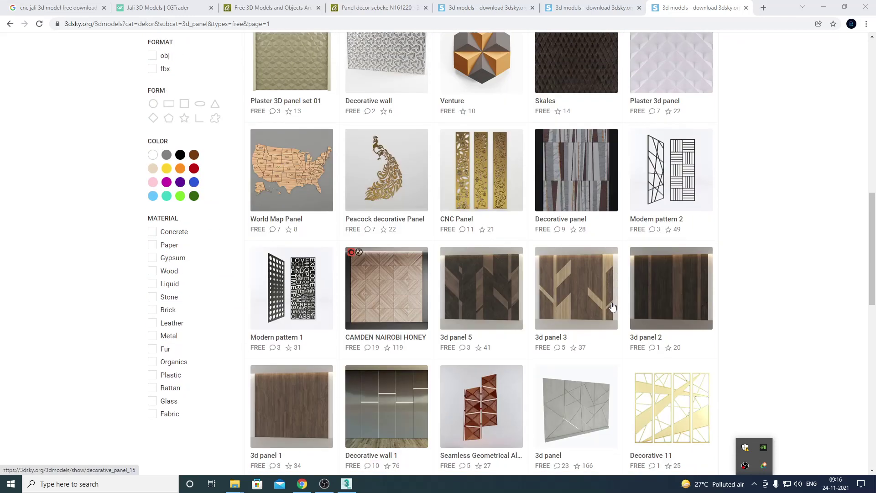
{"action": "mouse_move", "coordinate": [291, 157]}
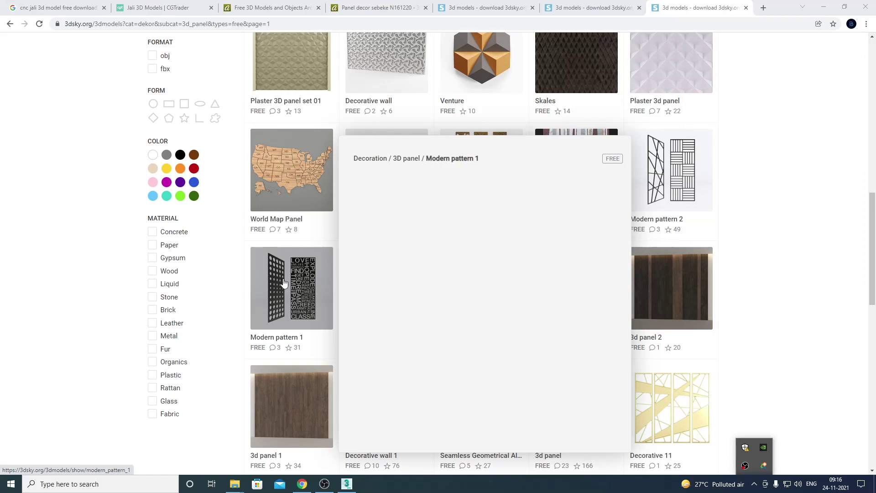
{"action": "scroll", "coordinate": [283, 283], "scroll_direction": "down", "scroll_amount": 1}
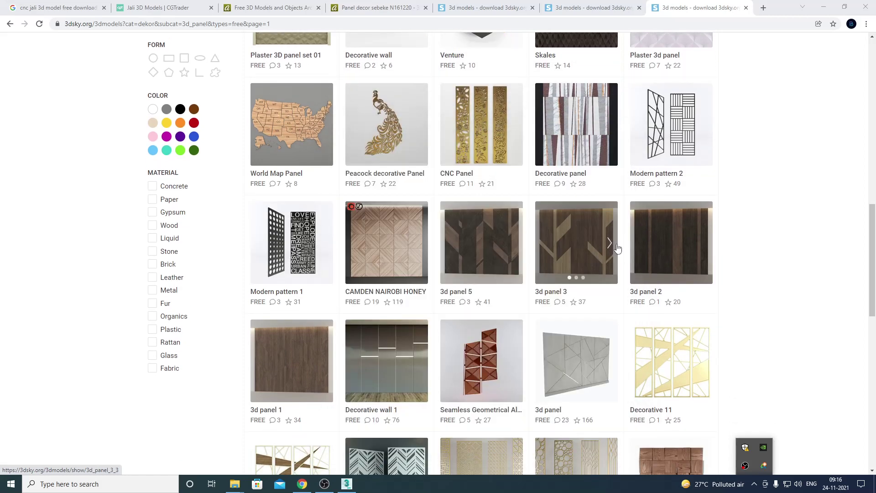
{"action": "scroll", "coordinate": [593, 255], "scroll_direction": "up", "scroll_amount": 2}
{"action": "mouse_move", "coordinate": [481, 125]}
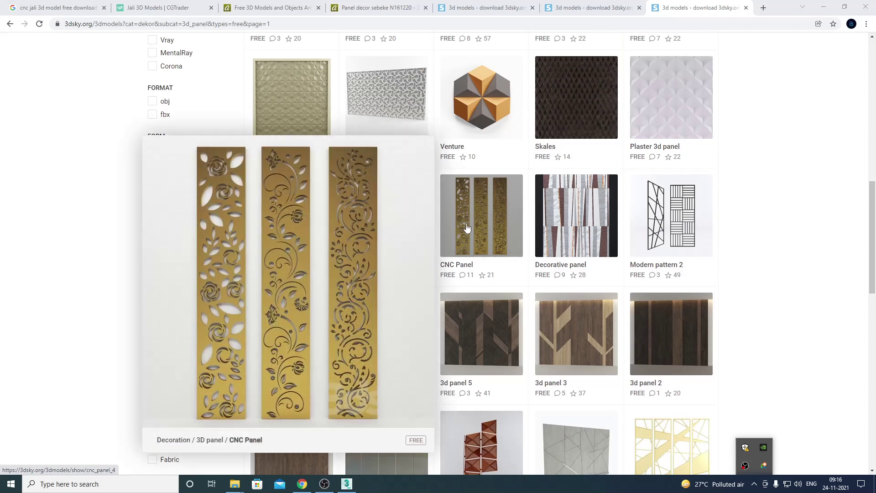
{"action": "scroll", "coordinate": [466, 227], "scroll_direction": "up", "scroll_amount": 2}
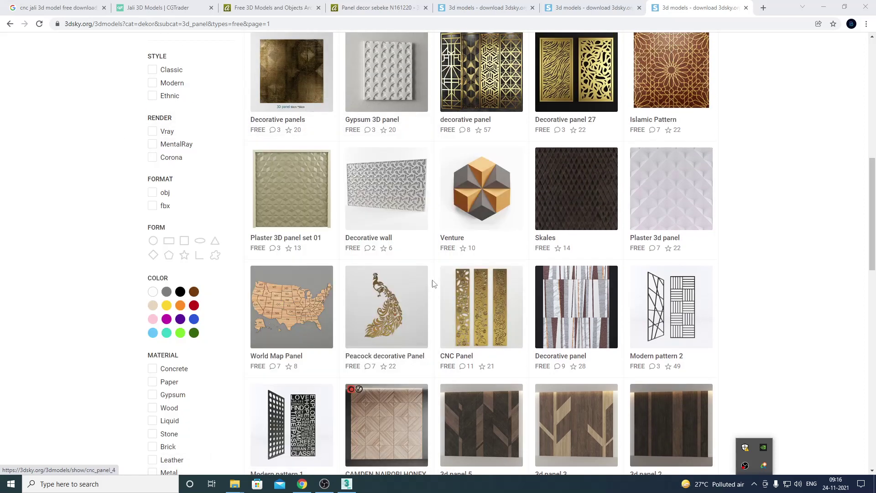
{"action": "scroll", "coordinate": [410, 247], "scroll_direction": "up", "scroll_amount": 3}
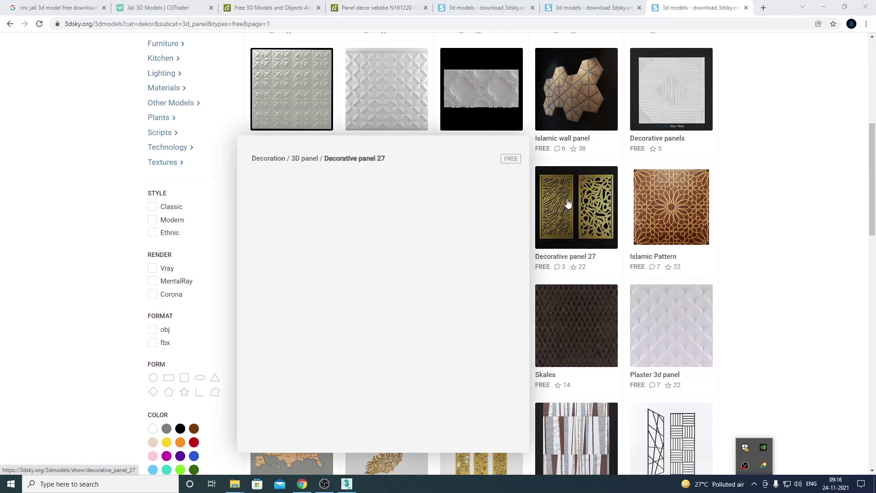
{"action": "mouse_move", "coordinate": [481, 72]}
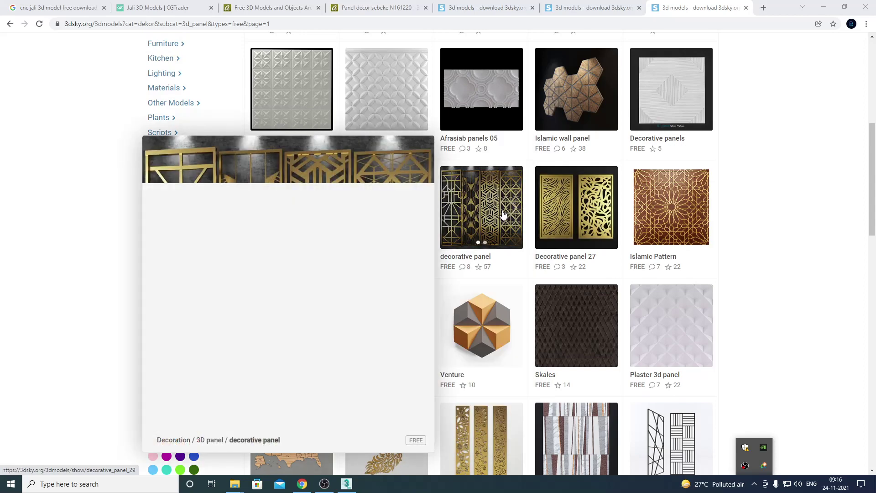
{"action": "scroll", "coordinate": [503, 214], "scroll_direction": "down", "scroll_amount": 5}
{"action": "scroll", "coordinate": [727, 246], "scroll_direction": "down", "scroll_amount": 10}
{"action": "scroll", "coordinate": [734, 249], "scroll_direction": "down", "scroll_amount": 4}
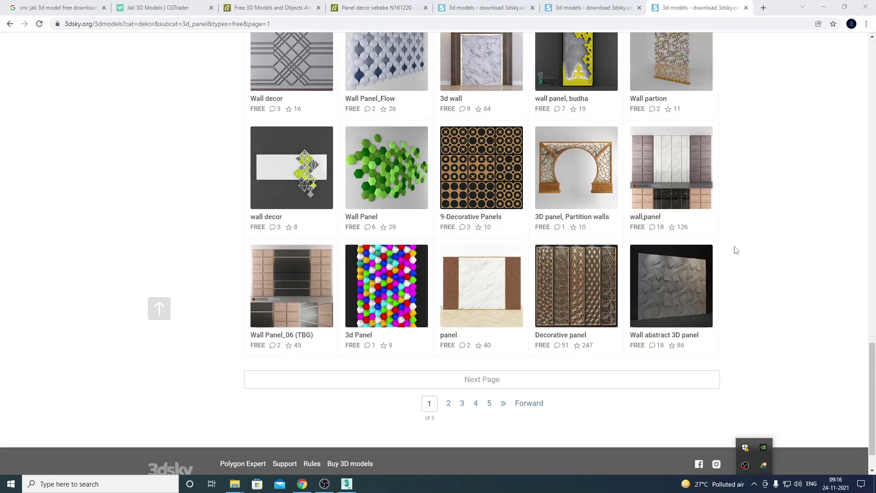
{"action": "mouse_move", "coordinate": [576, 286]}
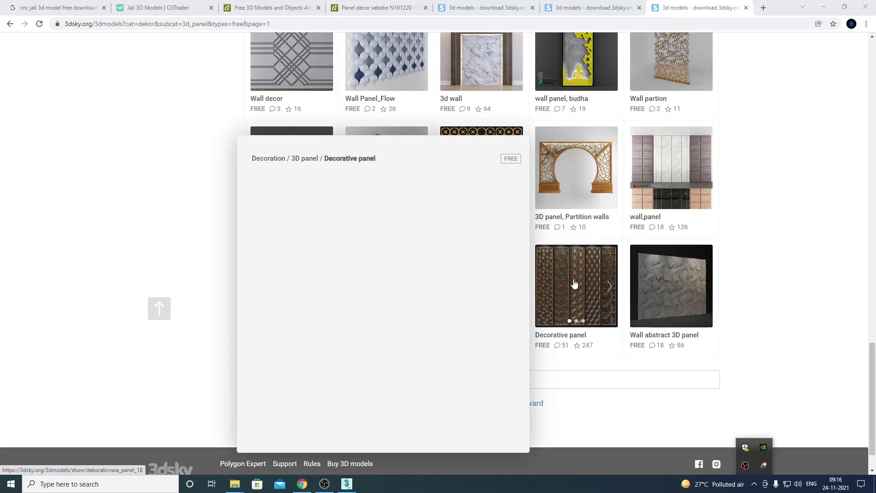
Open the brass Decorative panel model in a new tab.
{"action": "middle_click", "coordinate": [560, 275]}
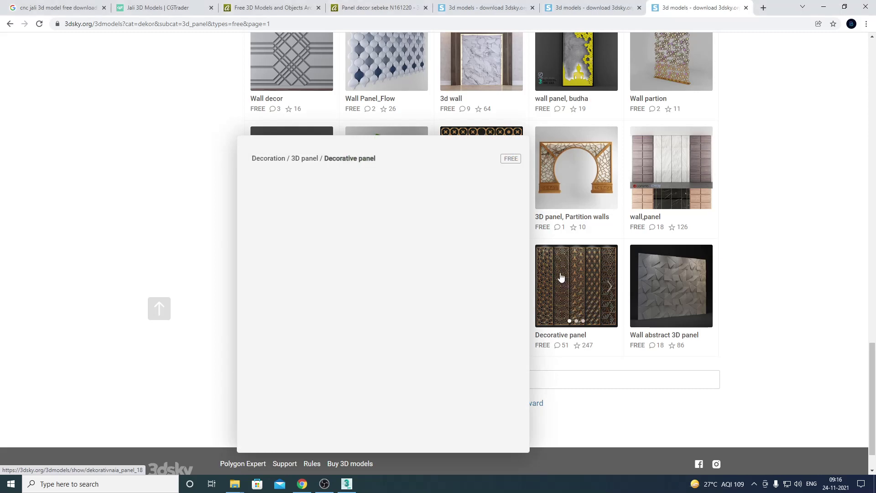
{"action": "right_click", "coordinate": [561, 276]}
{"action": "key", "text": "Escape"}
Return to the free panel listing and go to page 2 of the results.
{"action": "left_click", "coordinate": [688, 4]}
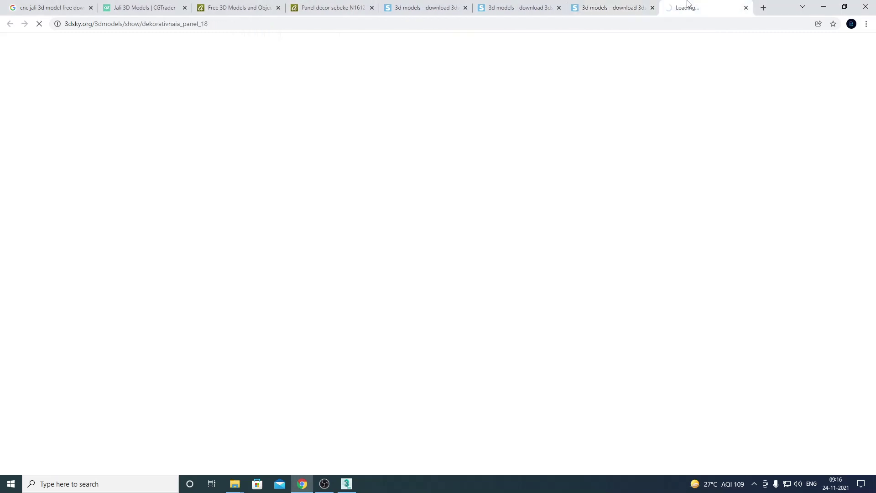
{"action": "left_click", "coordinate": [607, 6]}
{"action": "scroll", "coordinate": [529, 369], "scroll_direction": "down", "scroll_amount": 1}
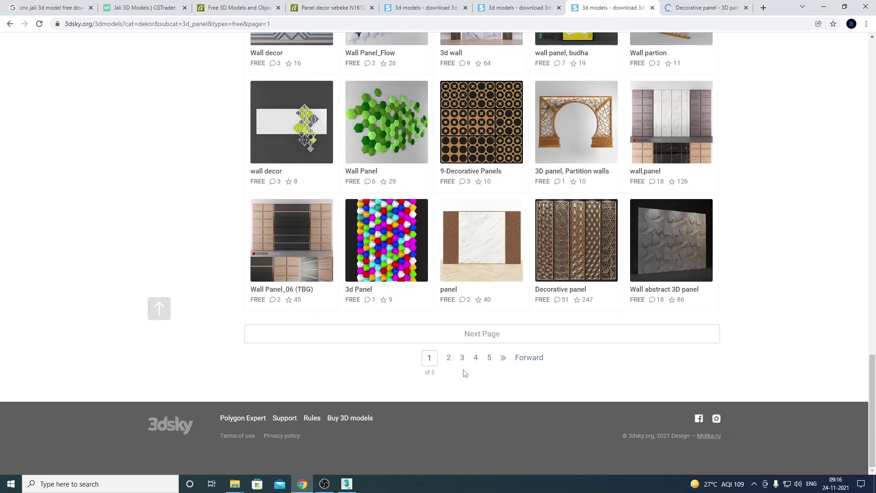
{"action": "left_click", "coordinate": [458, 336]}
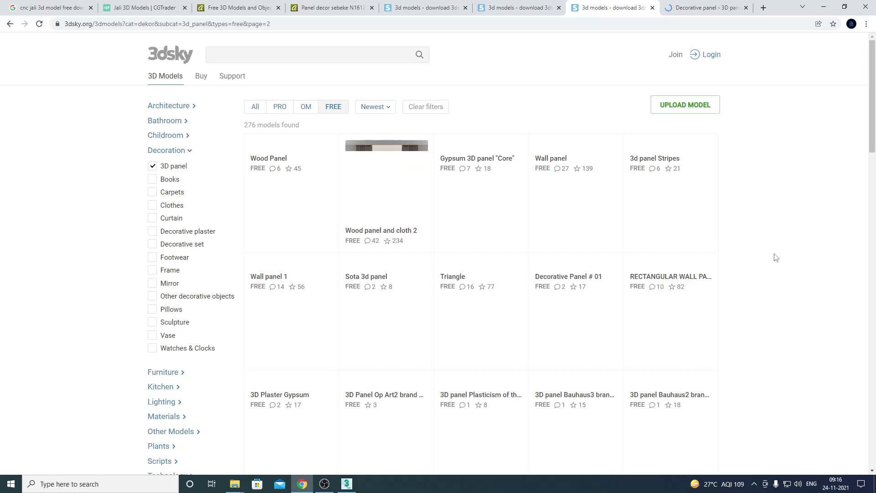
Preview the rectangular wall panel model on page 2, then close the preview.
{"action": "scroll", "coordinate": [607, 253], "scroll_direction": "down", "scroll_amount": 3}
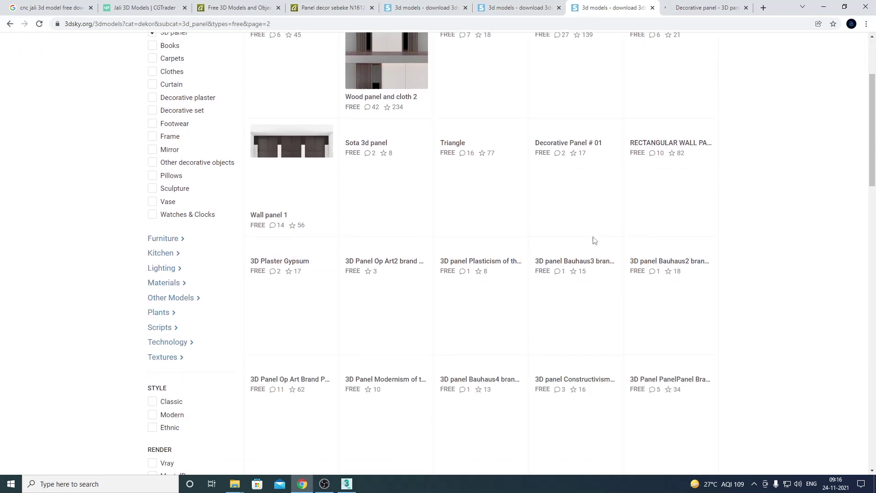
{"action": "scroll", "coordinate": [602, 323], "scroll_direction": "up", "scroll_amount": 3}
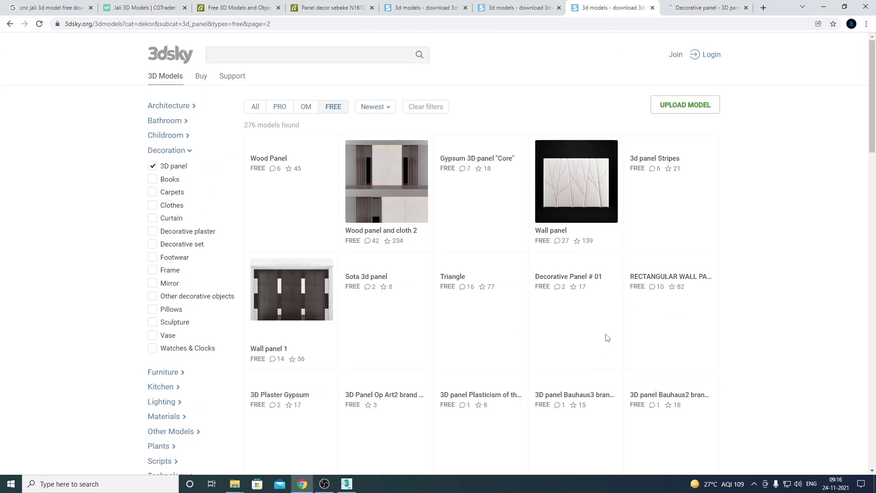
{"action": "left_click", "coordinate": [678, 297]}
{"action": "left_click", "coordinate": [740, 307]}
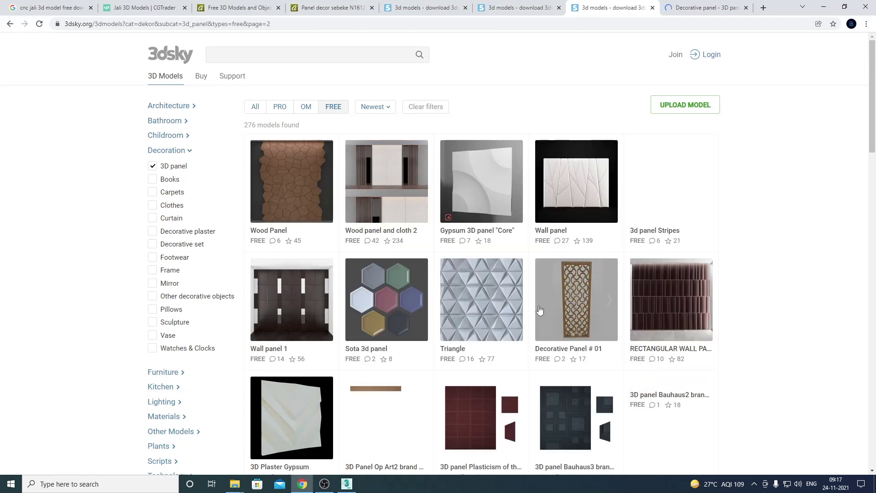
{"action": "scroll", "coordinate": [739, 294], "scroll_direction": "down", "scroll_amount": 1}
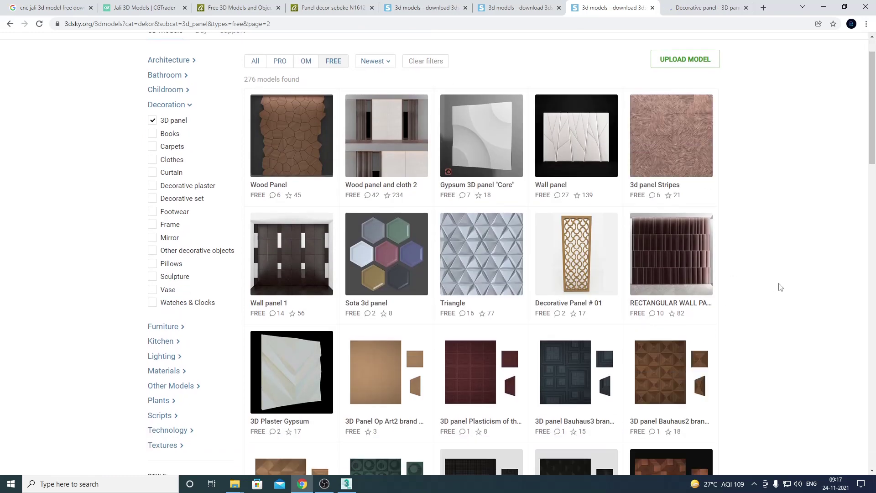
Scroll page 2, then view the Decorative panel page (3dsMax 2014 + fbx, Corona, 3 MB).
{"action": "scroll", "coordinate": [602, 277], "scroll_direction": "down", "scroll_amount": 5}
{"action": "scroll", "coordinate": [607, 276], "scroll_direction": "down", "scroll_amount": 5}
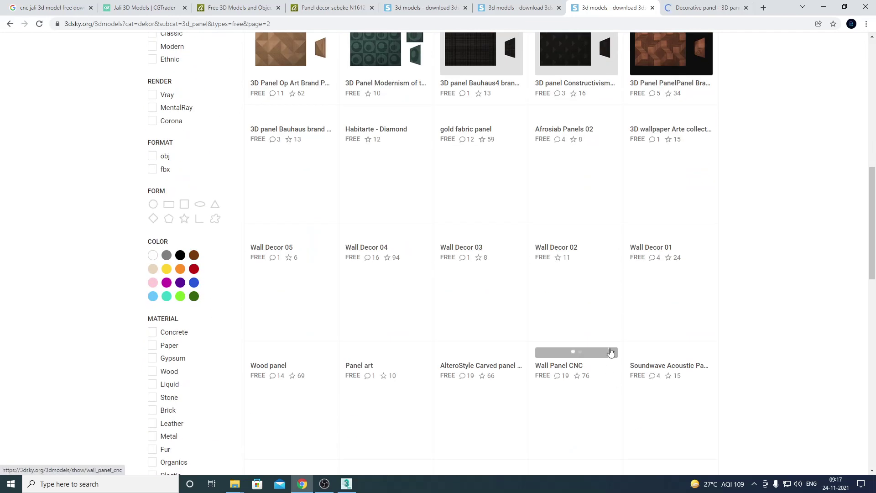
{"action": "left_click", "coordinate": [703, 8]}
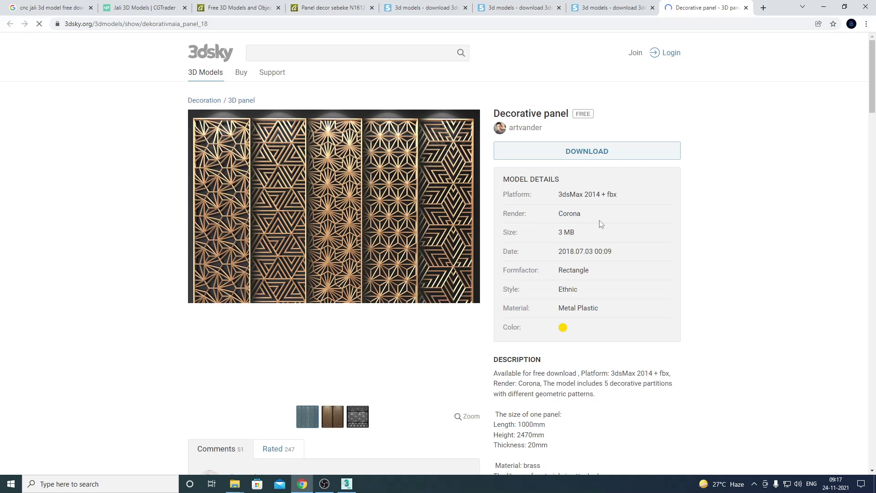
Sign in to 3dsky with the account e-mail and password, then download the Decorative panel archive.
{"action": "left_click", "coordinate": [557, 160]}
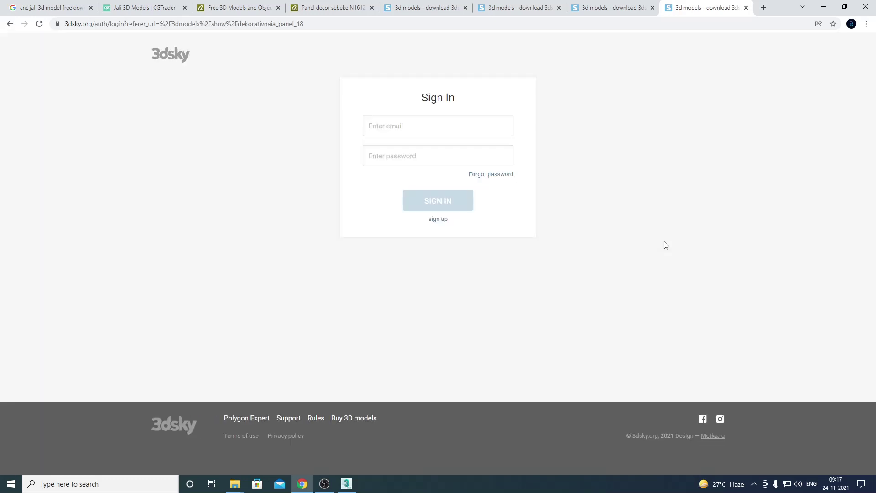
{"action": "left_click", "coordinate": [435, 132]}
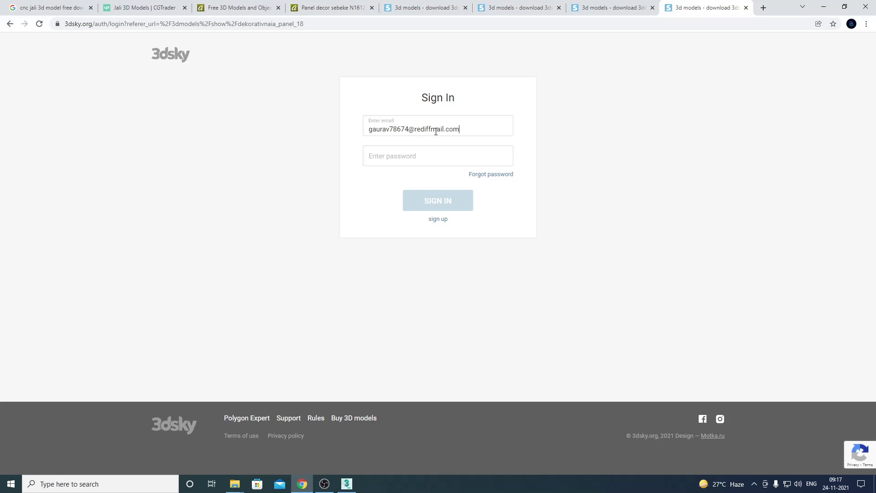
{"action": "left_click", "coordinate": [433, 162]}
{"action": "type", "text": "••"}
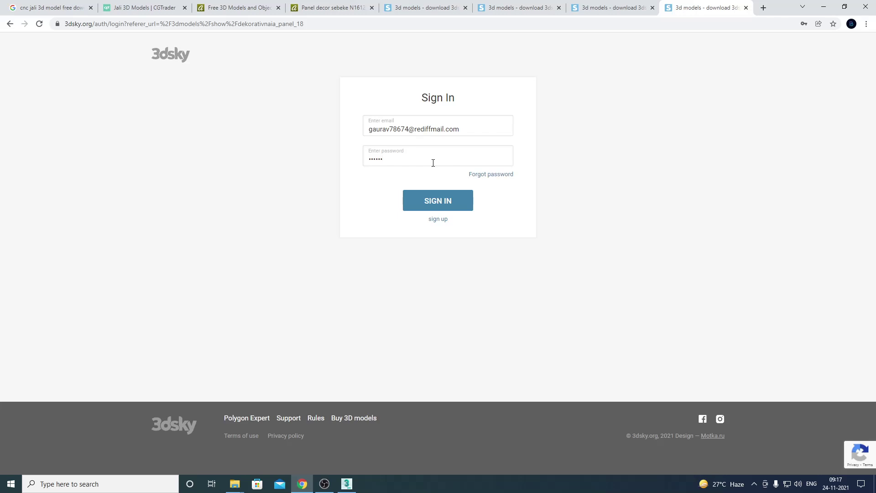
{"action": "key", "text": "Return"}
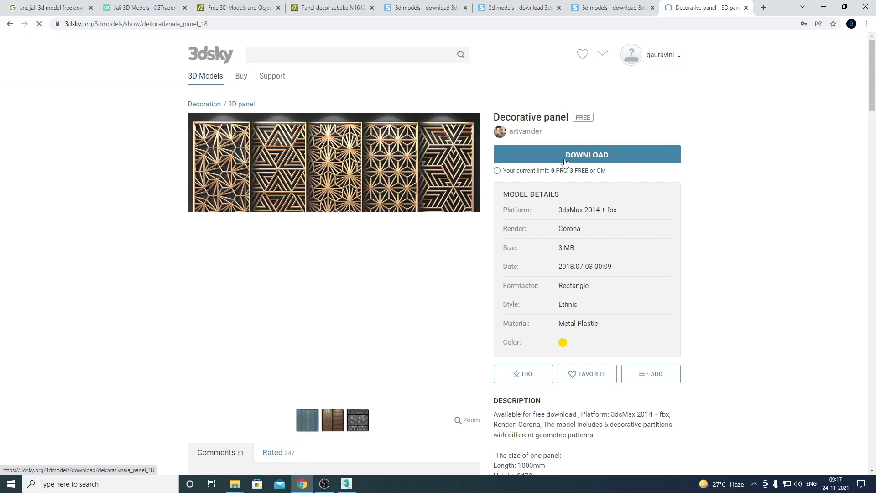
{"action": "left_click", "coordinate": [565, 161]}
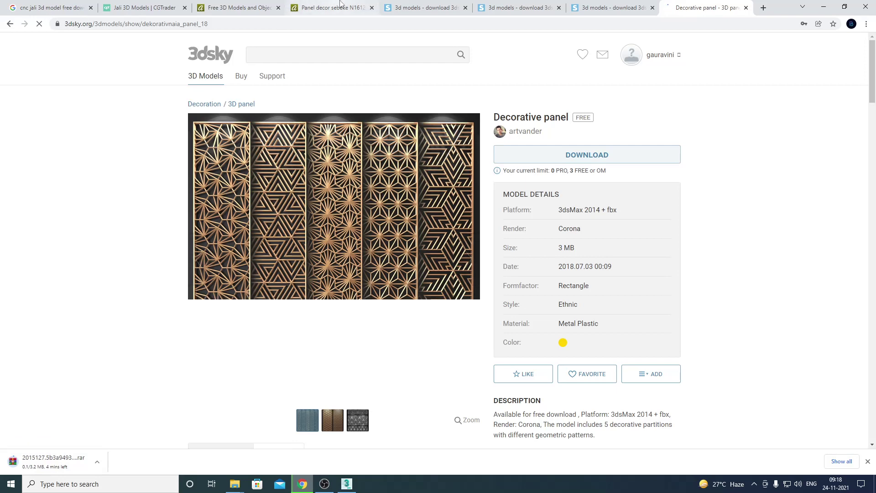
Look over the Archive3D panel page and glance back at the 3ds Max house scene.
{"action": "left_click", "coordinate": [301, 8]}
{"action": "scroll", "coordinate": [418, 233], "scroll_direction": "up", "scroll_amount": 1}
{"action": "scroll", "coordinate": [473, 233], "scroll_direction": "down", "scroll_amount": 2}
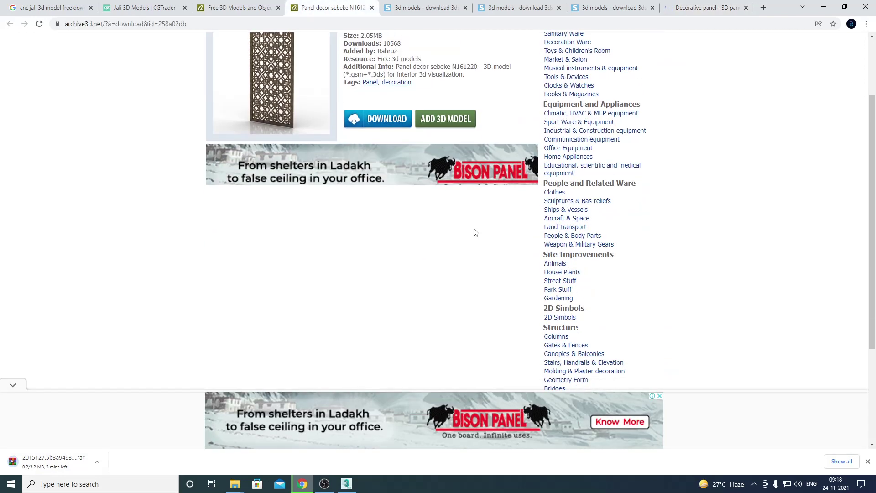
{"action": "scroll", "coordinate": [475, 233], "scroll_direction": "up", "scroll_amount": 2}
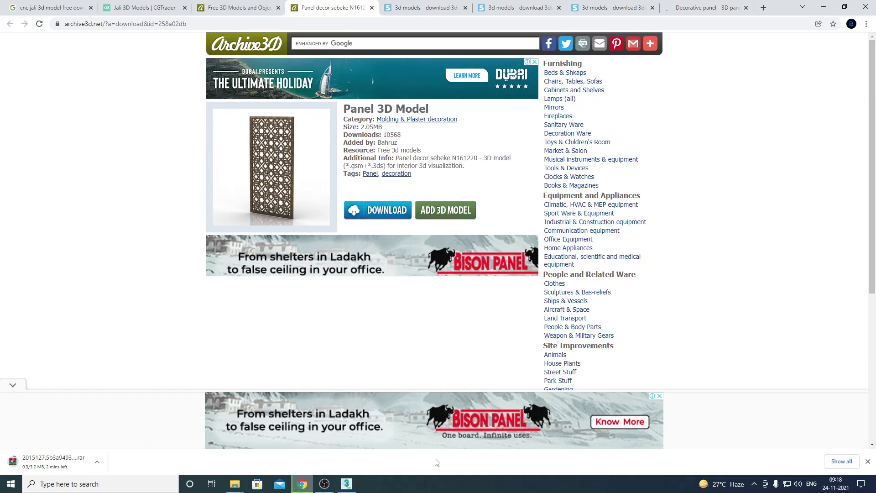
{"action": "left_click", "coordinate": [346, 484]}
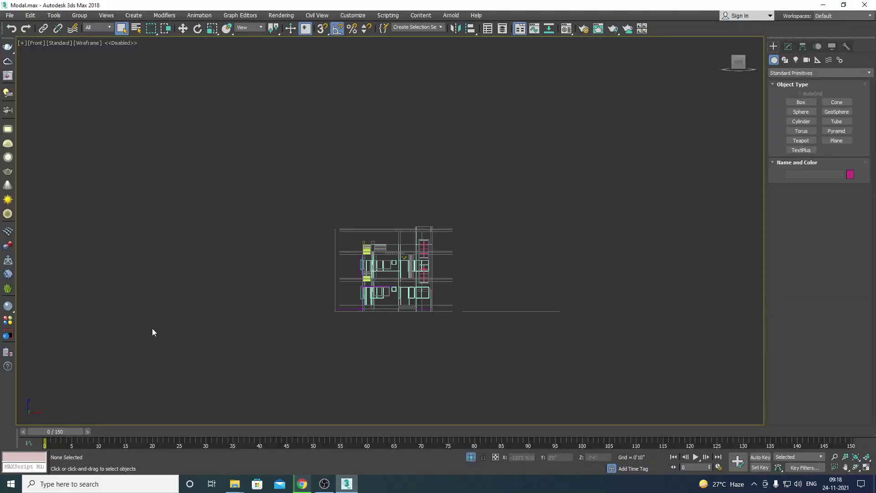
{"action": "left_click", "coordinate": [754, 483]}
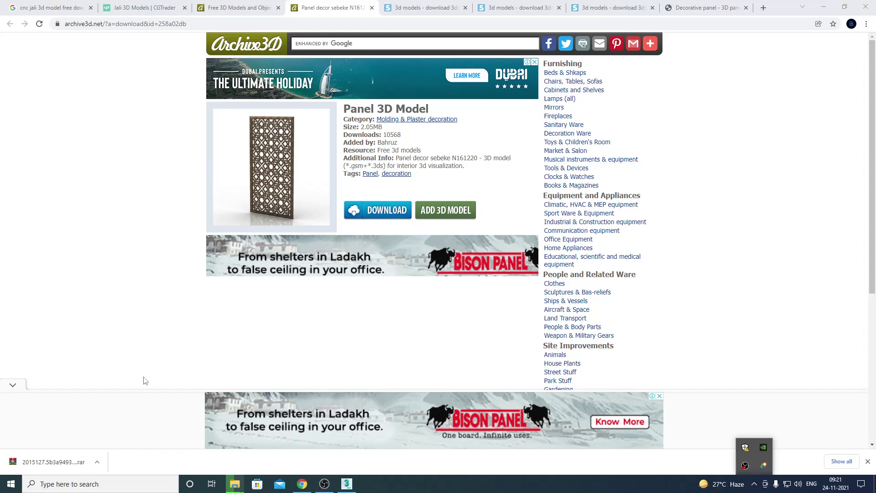
Show the downloaded 3.23 MB Decorative panel rar in the Downloads folder.
{"action": "scroll", "coordinate": [223, 414], "scroll_direction": "down", "scroll_amount": 1}
{"action": "scroll", "coordinate": [223, 414], "scroll_direction": "down", "scroll_amount": 1}
{"action": "left_click", "coordinate": [97, 462]}
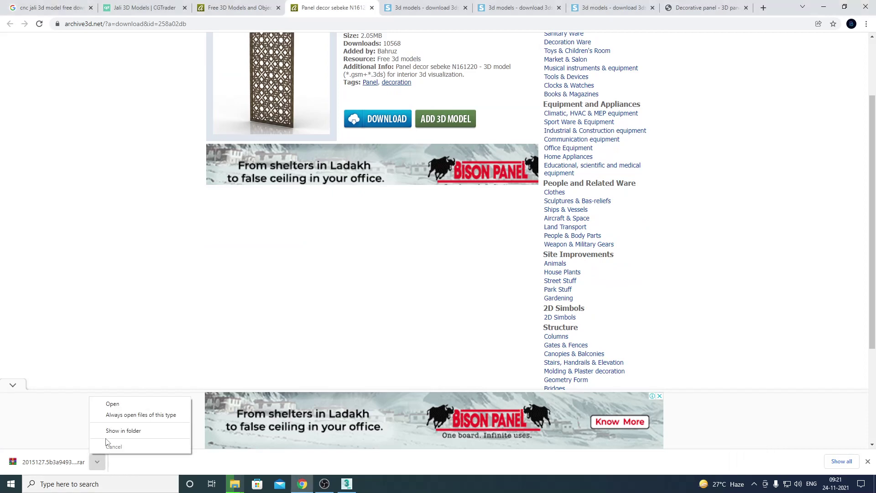
{"action": "left_click", "coordinate": [107, 438]}
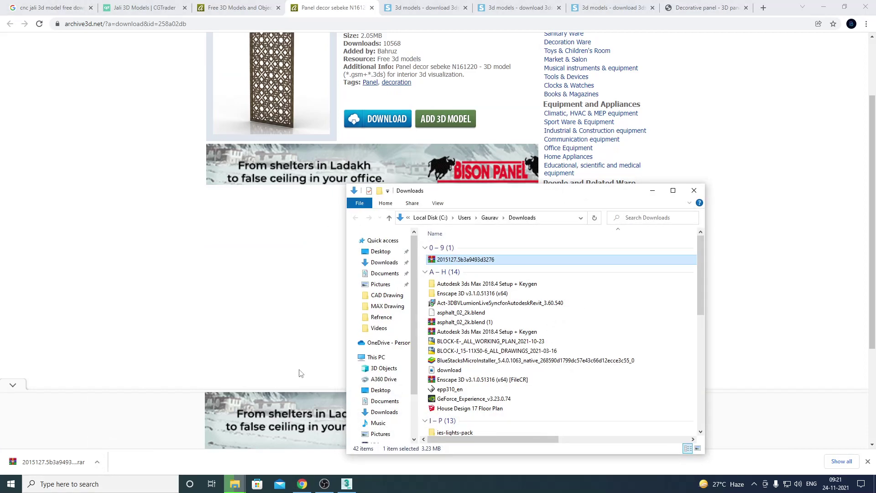
Paste the new rar onto the desktop, delete the older archive, and extract it here.
{"action": "key", "text": "super+d"}
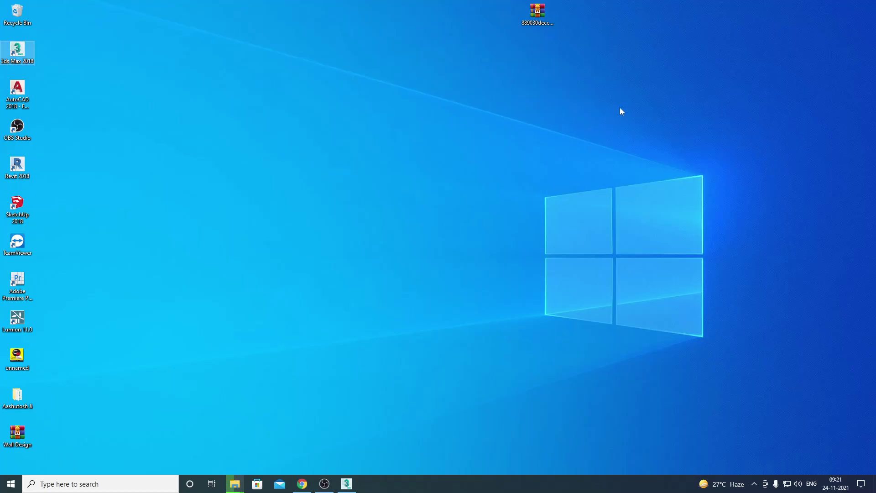
{"action": "right_click", "coordinate": [620, 112]}
{"action": "left_click", "coordinate": [632, 146]}
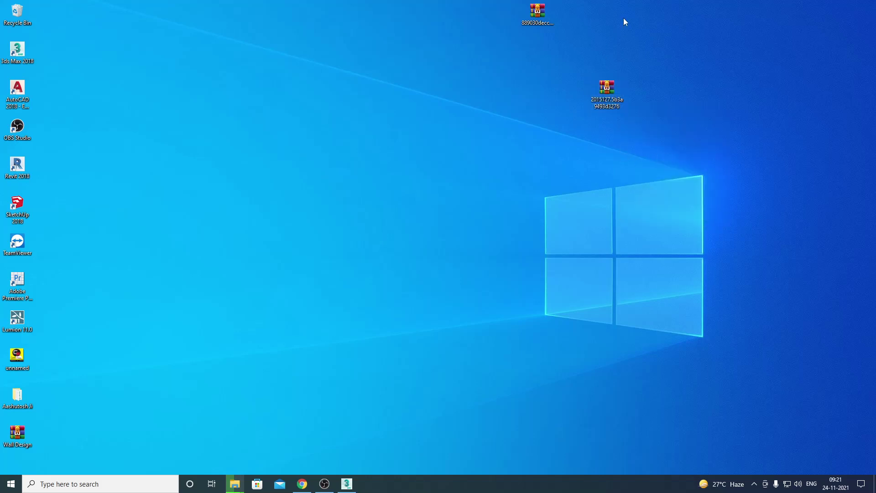
{"action": "left_click_drag", "start_coordinate": [625, 21], "coordinate": [486, 21]}
{"action": "key", "text": "Delete"}
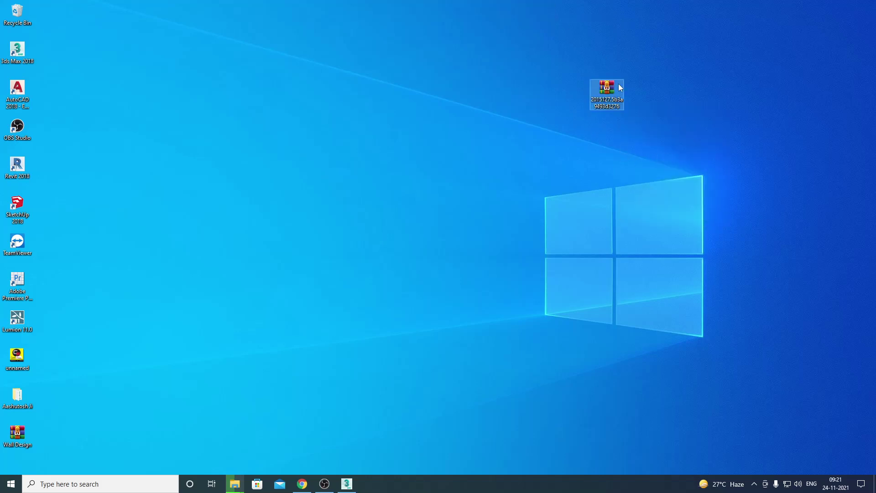
{"action": "right_click", "coordinate": [614, 87]}
{"action": "left_click", "coordinate": [631, 133]}
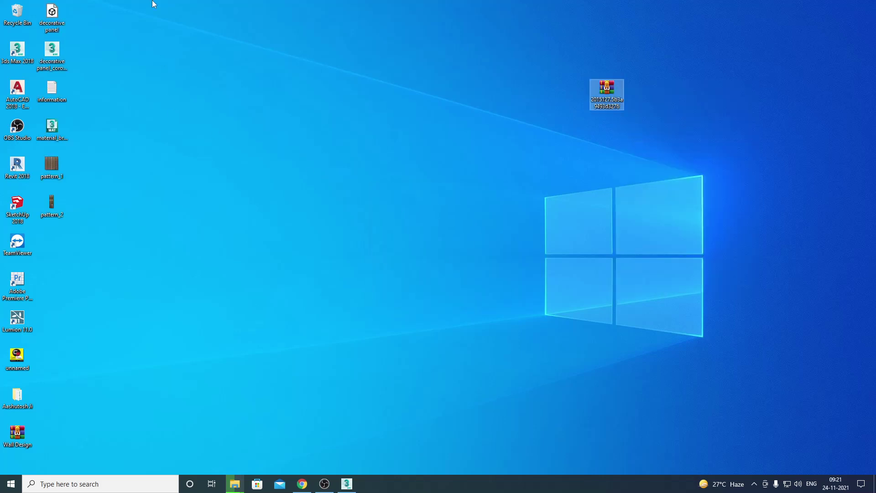
Move the extracted model, material and pattern image files to the middle of the desktop.
{"action": "left_click_drag", "start_coordinate": [139, 2], "coordinate": [55, 235]}
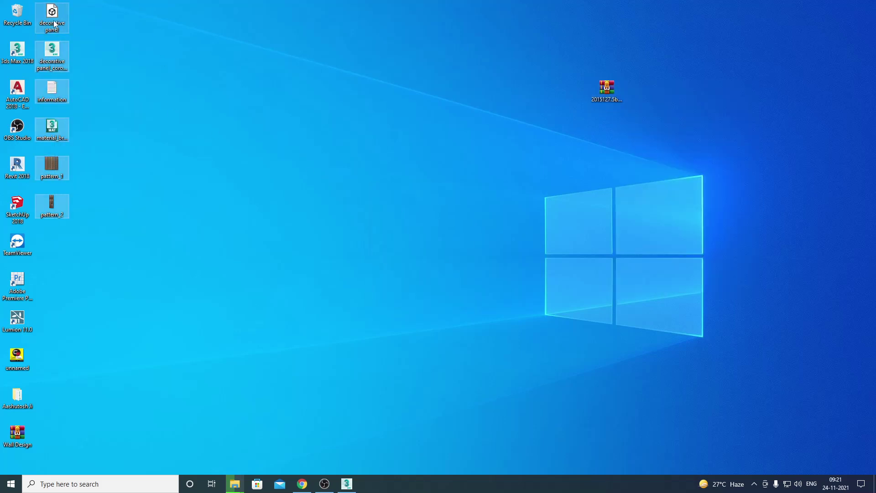
{"action": "left_click_drag", "start_coordinate": [53, 20], "coordinate": [331, 57]}
{"action": "left_click_drag", "start_coordinate": [481, 29], "coordinate": [250, 49]}
{"action": "left_click_drag", "start_coordinate": [441, 85], "coordinate": [255, 104]}
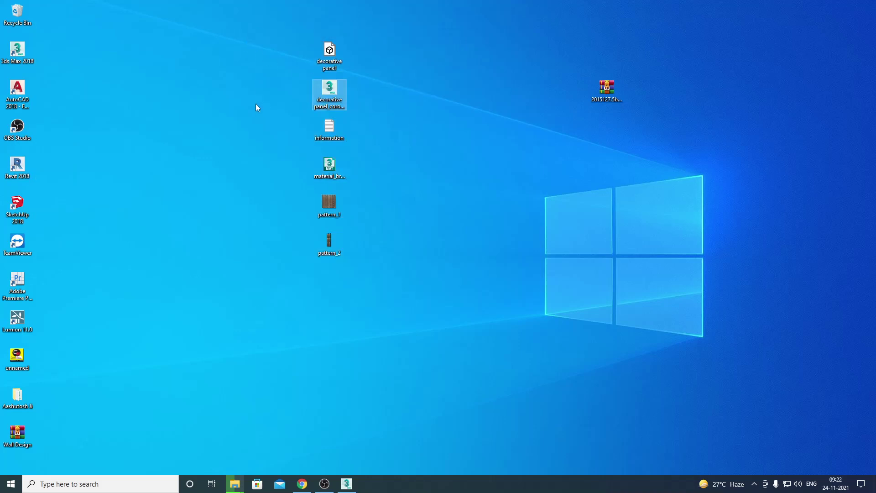
{"action": "left_click_drag", "start_coordinate": [498, 173], "coordinate": [250, 179]}
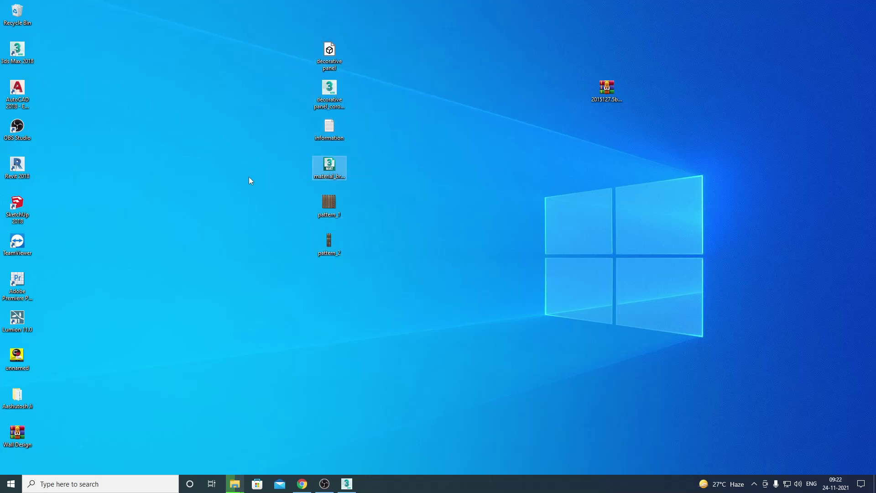
{"action": "left_click_drag", "start_coordinate": [437, 202], "coordinate": [319, 202]}
{"action": "left_click_drag", "start_coordinate": [438, 274], "coordinate": [300, 228]}
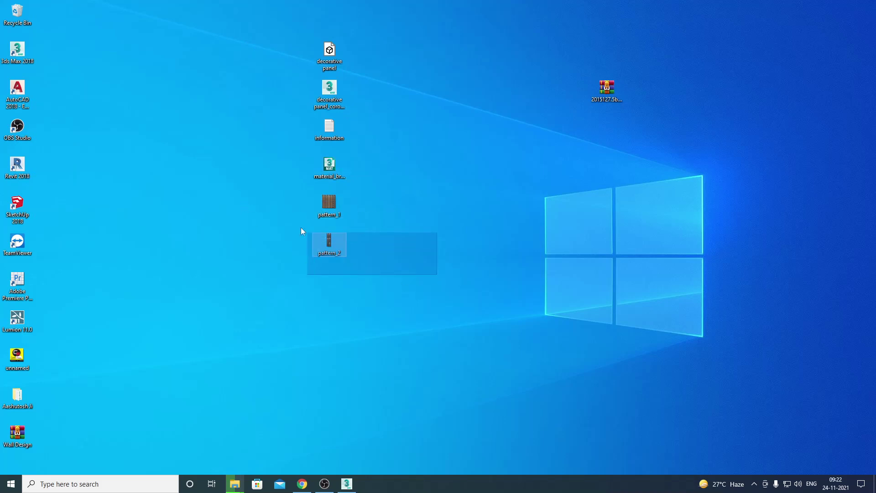
{"action": "left_click", "coordinate": [292, 315]}
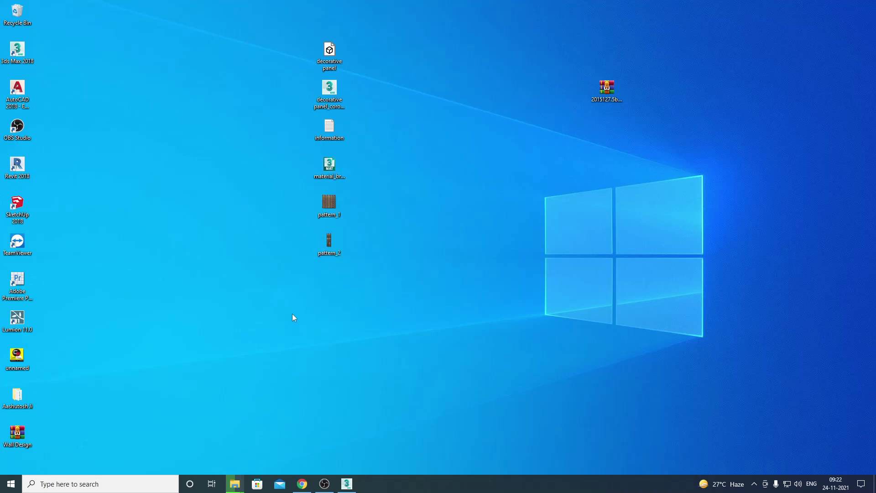
Preview the pattern_1 image, then select the Decorative panel scene file.
{"action": "double_click", "coordinate": [329, 207]}
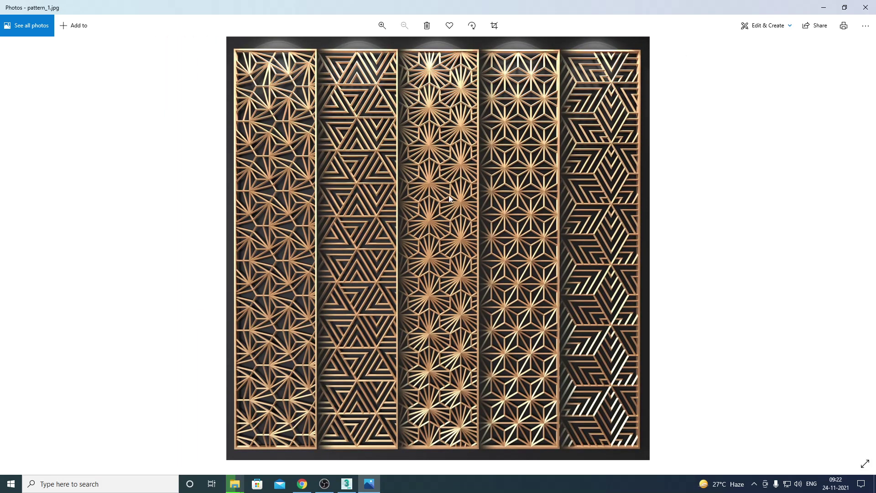
{"action": "left_click", "coordinate": [865, 7]}
{"action": "left_click_drag", "start_coordinate": [475, 98], "coordinate": [265, 99]}
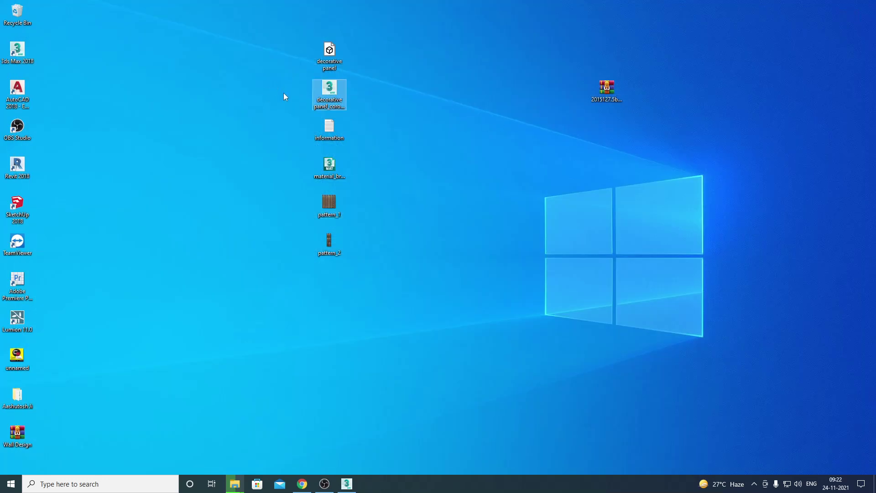
{"action": "mouse_move", "coordinate": [346, 484]}
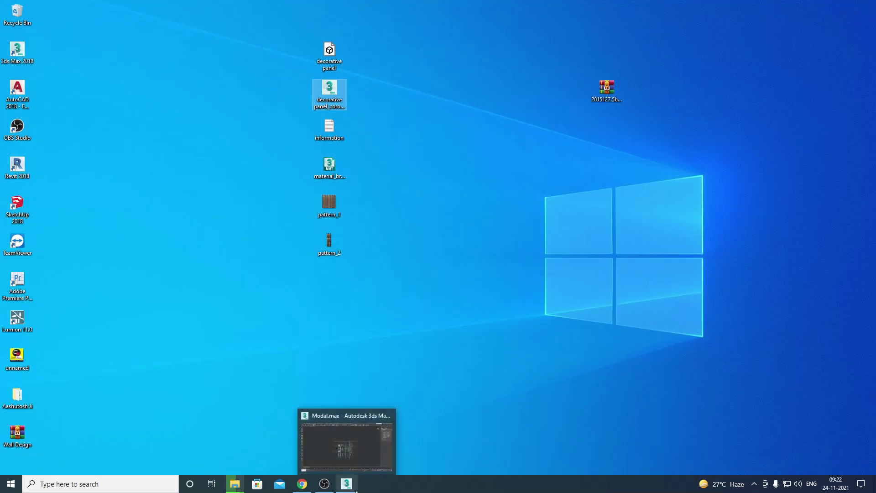
Merge all five panels from the Desktop file decorative panel_corona_2014, skipping the plugin warning.
{"action": "left_click", "coordinate": [348, 451]}
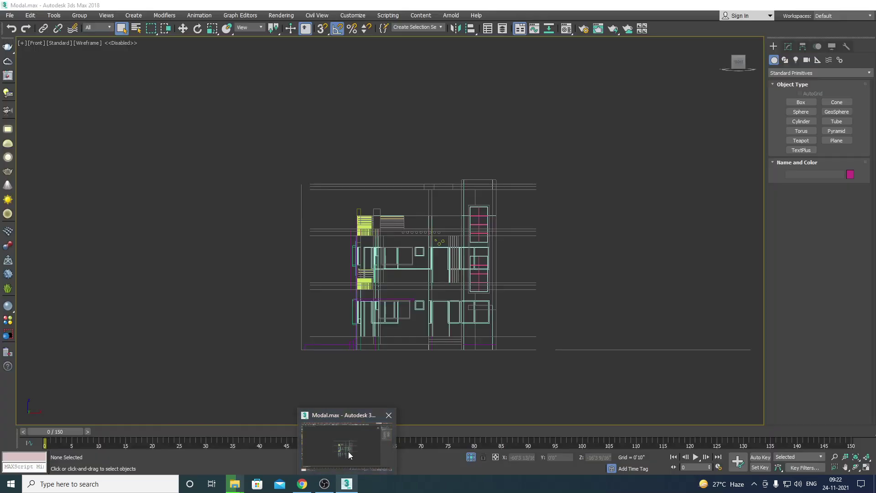
{"action": "left_click", "coordinate": [9, 15]}
{"action": "mouse_move", "coordinate": [19, 141]}
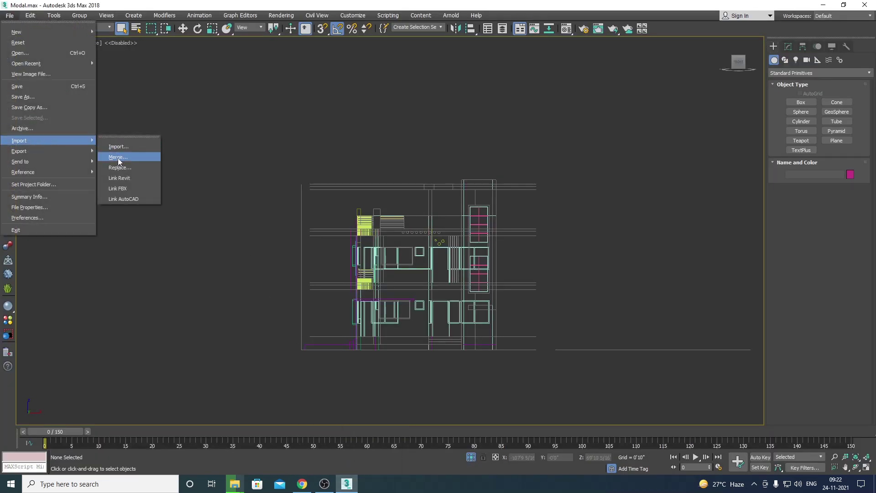
{"action": "left_click", "coordinate": [118, 156]}
{"action": "left_click", "coordinate": [20, 106]}
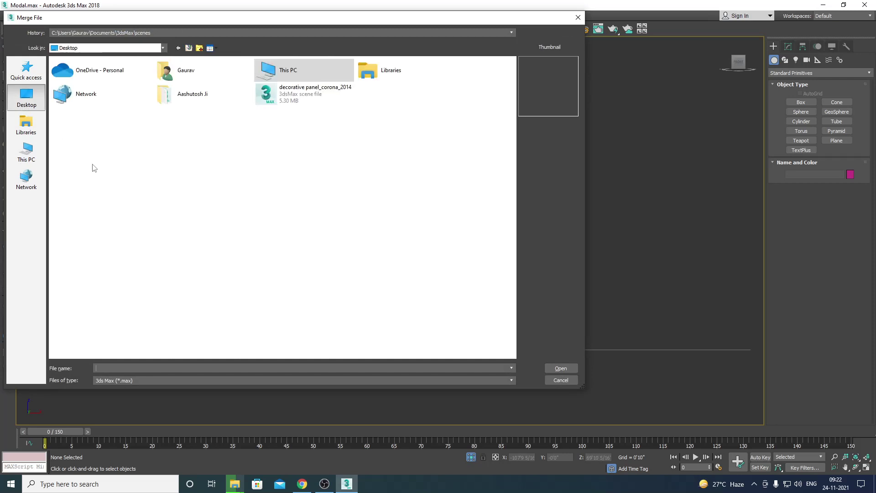
{"action": "left_click", "coordinate": [307, 98]}
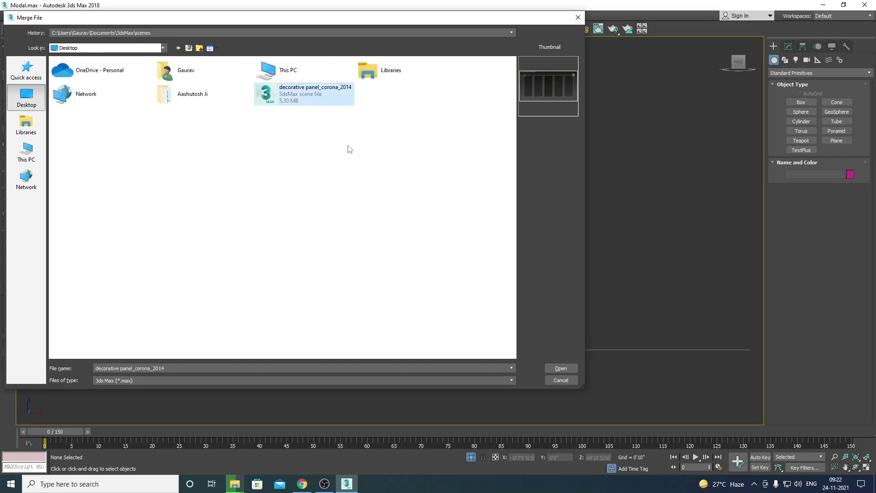
{"action": "left_click", "coordinate": [557, 368]}
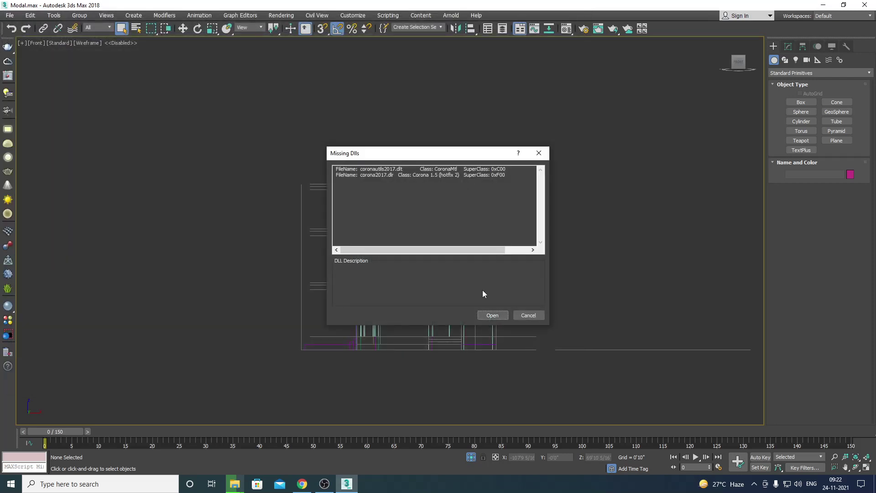
{"action": "left_click", "coordinate": [497, 316]}
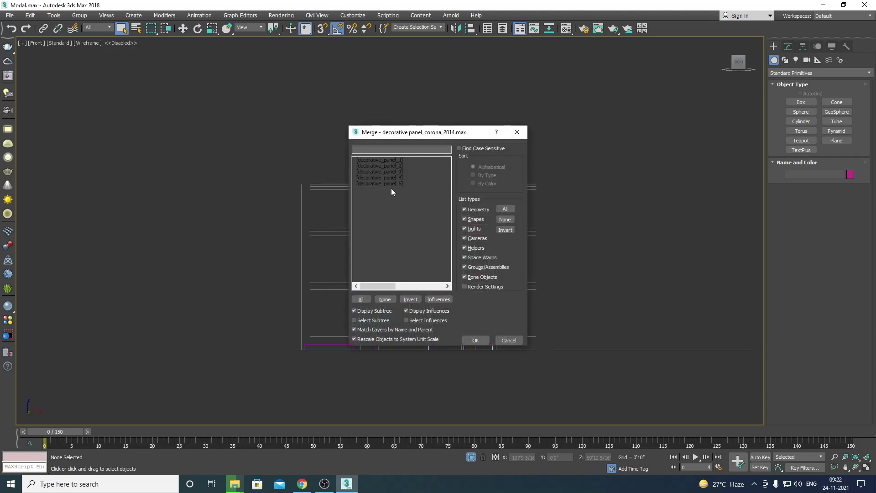
{"action": "left_click", "coordinate": [361, 300]}
Finish the merge, fit the new panels in view and toggle edge display to inspect them.
{"action": "left_click", "coordinate": [475, 340]}
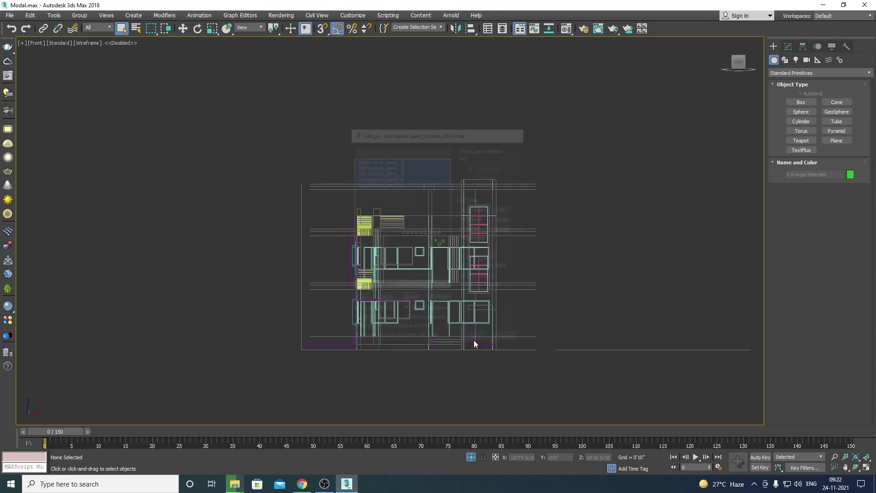
{"action": "scroll", "coordinate": [560, 353], "scroll_direction": "up", "scroll_amount": 2}
{"action": "scroll", "coordinate": [585, 356], "scroll_direction": "up", "scroll_amount": 3}
{"action": "key", "text": "z"}
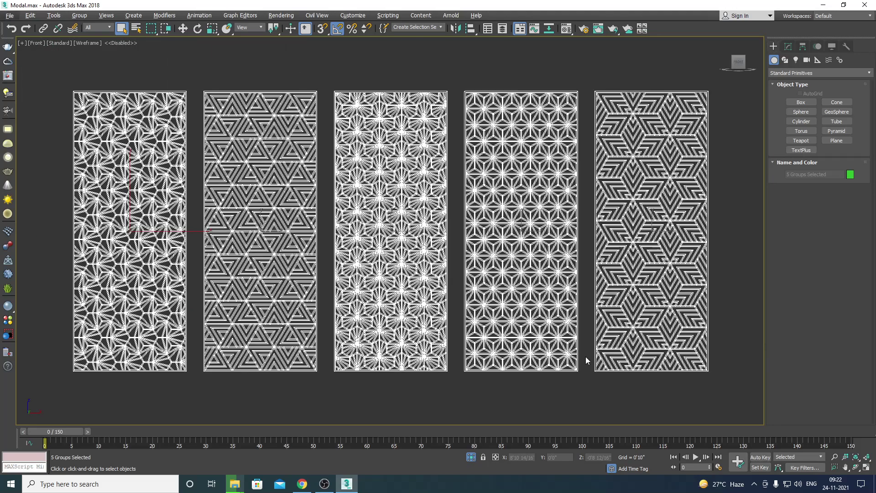
{"action": "scroll", "coordinate": [638, 223], "scroll_direction": "down", "scroll_amount": 3}
{"action": "left_click", "coordinate": [639, 227]}
{"action": "scroll", "coordinate": [599, 256], "scroll_direction": "up", "scroll_amount": 2}
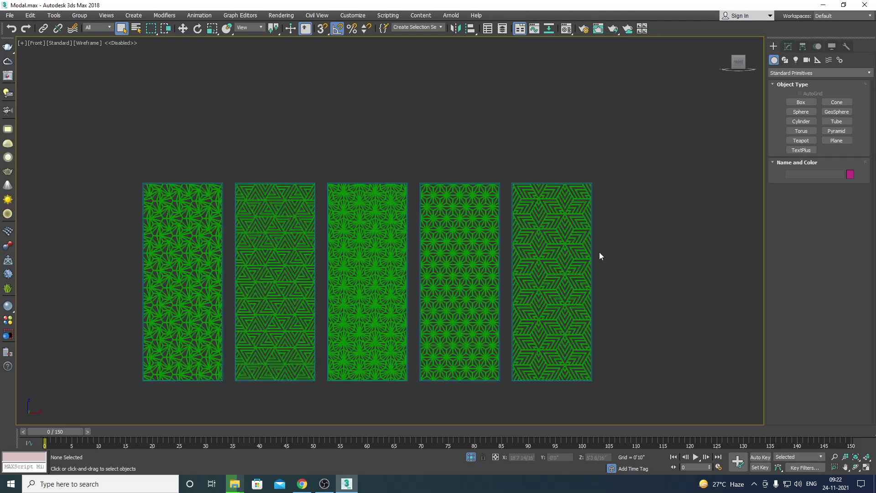
{"action": "key", "text": "F3"}
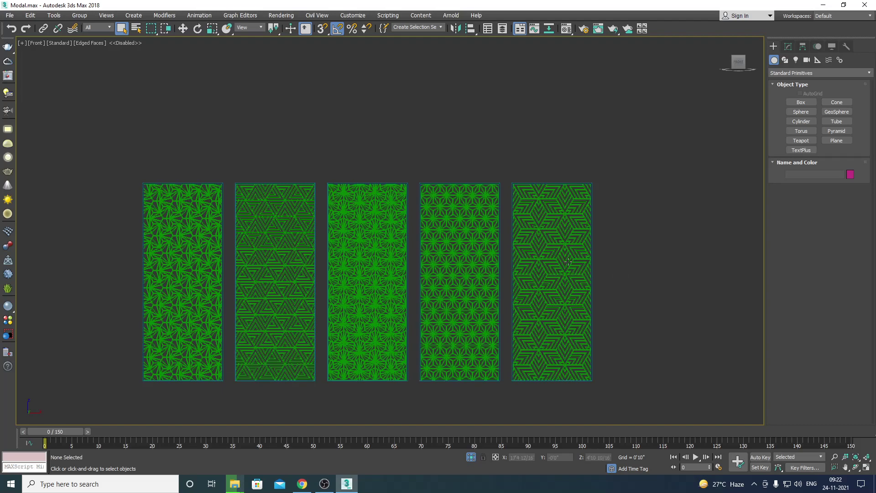
{"action": "scroll", "coordinate": [568, 261], "scroll_direction": "up", "scroll_amount": 2}
{"action": "scroll", "coordinate": [568, 261], "scroll_direction": "up", "scroll_amount": 2}
{"action": "key", "text": "F4"}
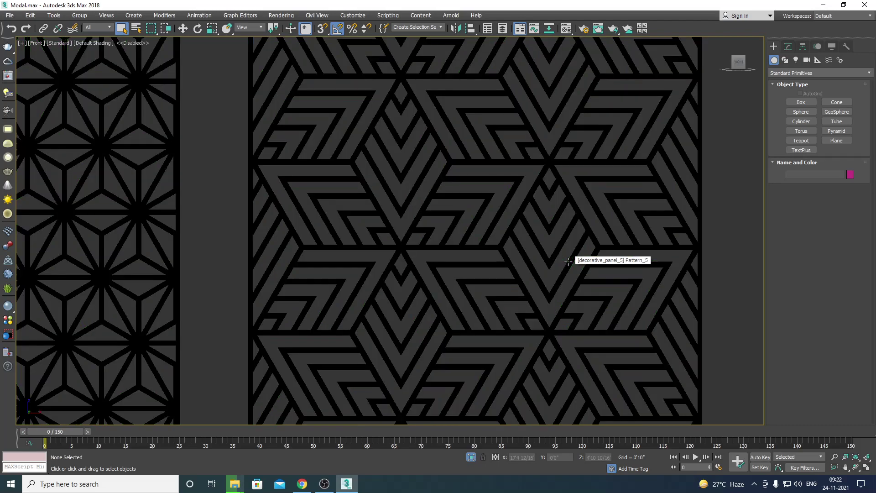
{"action": "scroll", "coordinate": [548, 269], "scroll_direction": "down", "scroll_amount": 2}
{"action": "scroll", "coordinate": [528, 276], "scroll_direction": "down", "scroll_amount": 3}
{"action": "scroll", "coordinate": [529, 274], "scroll_direction": "up", "scroll_amount": 3}
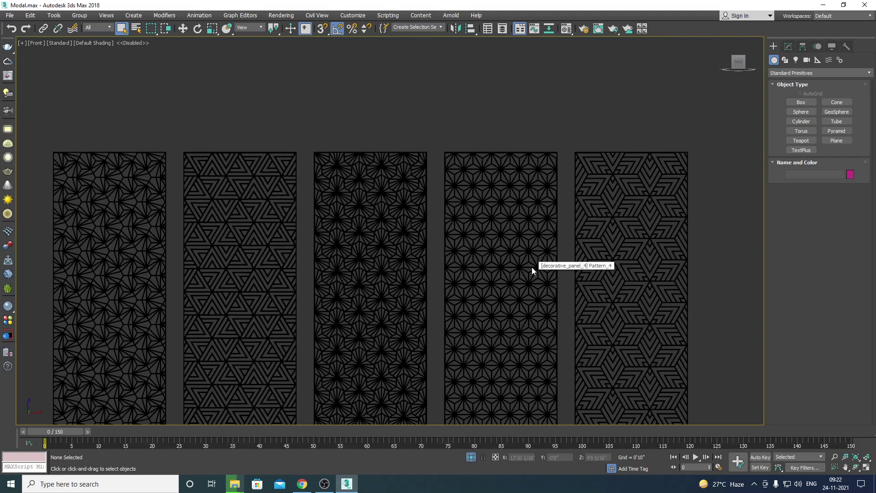
{"action": "scroll", "coordinate": [532, 267], "scroll_direction": "down", "scroll_amount": 2}
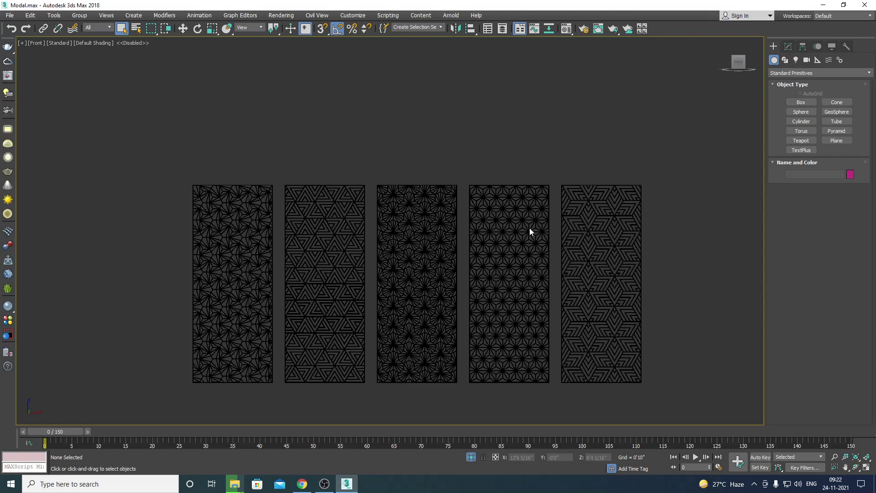
{"action": "middle_click_drag", "start_coordinate": [261, 259], "coordinate": [267, 261]}
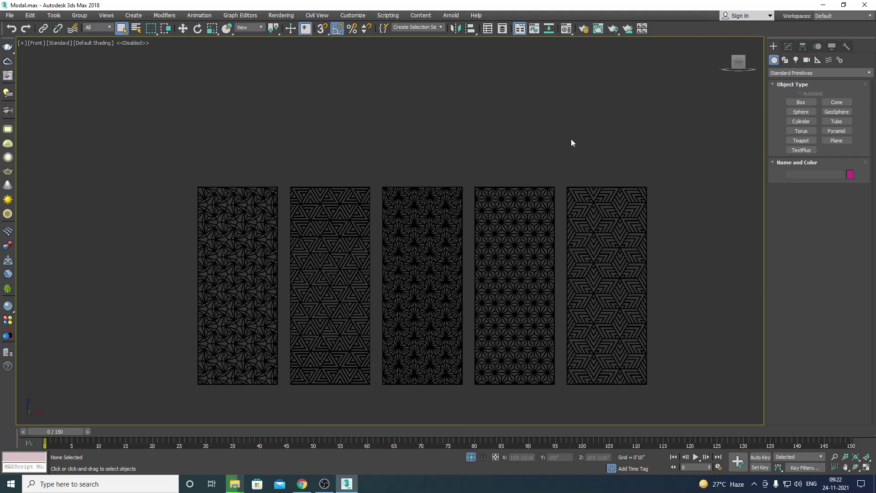
Delete the fifth panel and panels one to three, leaving decorative_panel_4 selected.
{"action": "left_click", "coordinate": [639, 282]}
{"action": "key", "text": "Delete"}
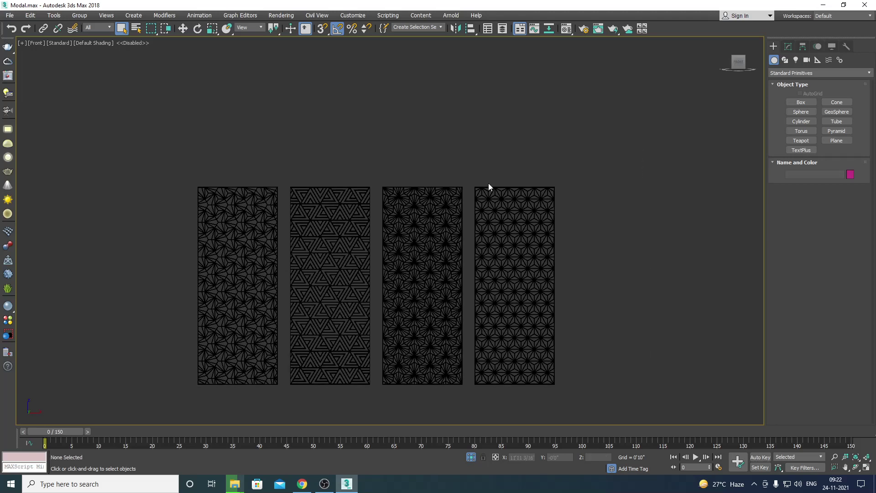
{"action": "left_click_drag", "start_coordinate": [412, 157], "coordinate": [345, 194]}
{"action": "left_click_drag", "start_coordinate": [180, 263], "coordinate": [182, 264]}
{"action": "key", "text": "Delete"}
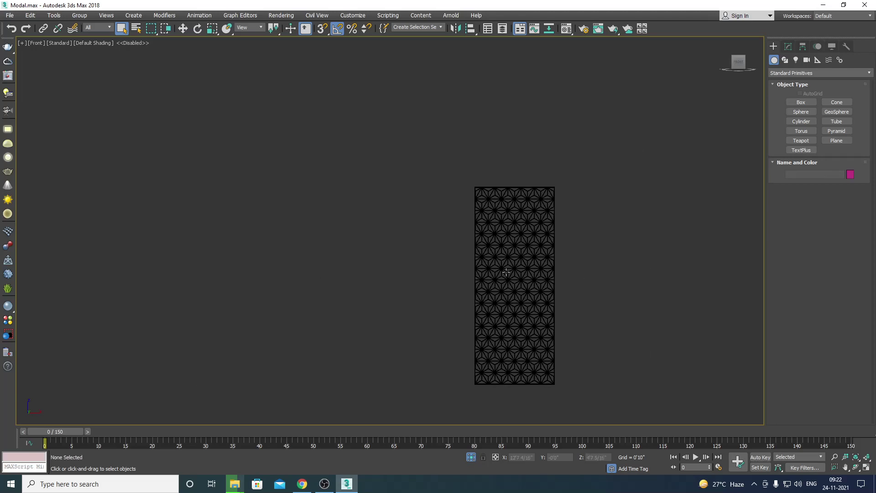
{"action": "scroll", "coordinate": [506, 272], "scroll_direction": "up", "scroll_amount": 5}
{"action": "scroll", "coordinate": [504, 274], "scroll_direction": "up", "scroll_amount": 2}
{"action": "left_click", "coordinate": [489, 261]}
{"action": "scroll", "coordinate": [576, 298], "scroll_direction": "down", "scroll_amount": 5}
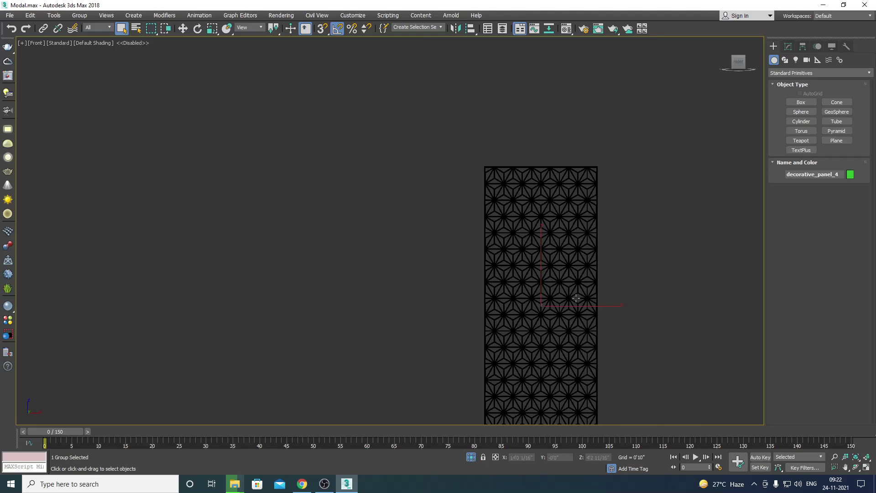
{"action": "scroll", "coordinate": [593, 292], "scroll_direction": "down", "scroll_amount": 3}
Unhide all objects and isolate the light wall panel together with the jali panel.
{"action": "middle_click_drag", "start_coordinate": [613, 285], "coordinate": [639, 285]}
{"action": "right_click", "coordinate": [522, 303]}
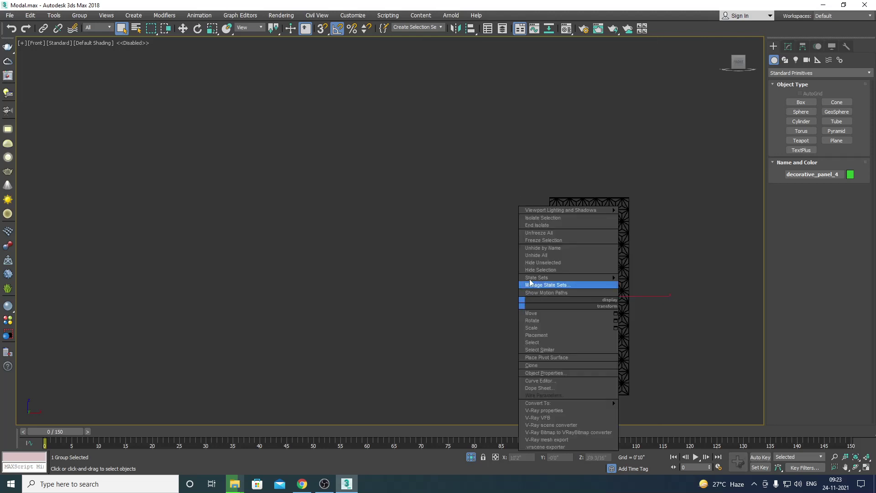
{"action": "left_click", "coordinate": [536, 255]}
{"action": "scroll", "coordinate": [450, 276], "scroll_direction": "down", "scroll_amount": 2}
{"action": "scroll", "coordinate": [470, 275], "scroll_direction": "up", "scroll_amount": 2}
{"action": "scroll", "coordinate": [325, 217], "scroll_direction": "up", "scroll_amount": 1}
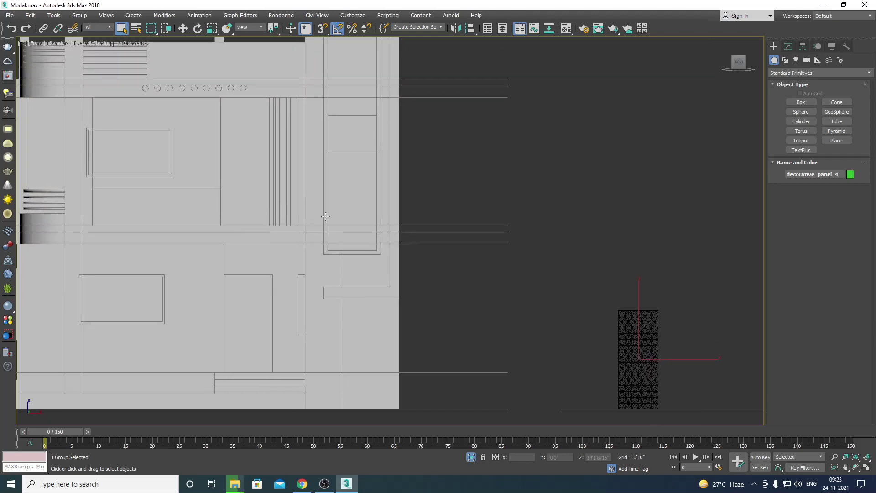
{"action": "left_click", "coordinate": [237, 143]}
{"action": "key", "text": "alt+q"}
{"action": "scroll", "coordinate": [436, 295], "scroll_direction": "down", "scroll_amount": 1}
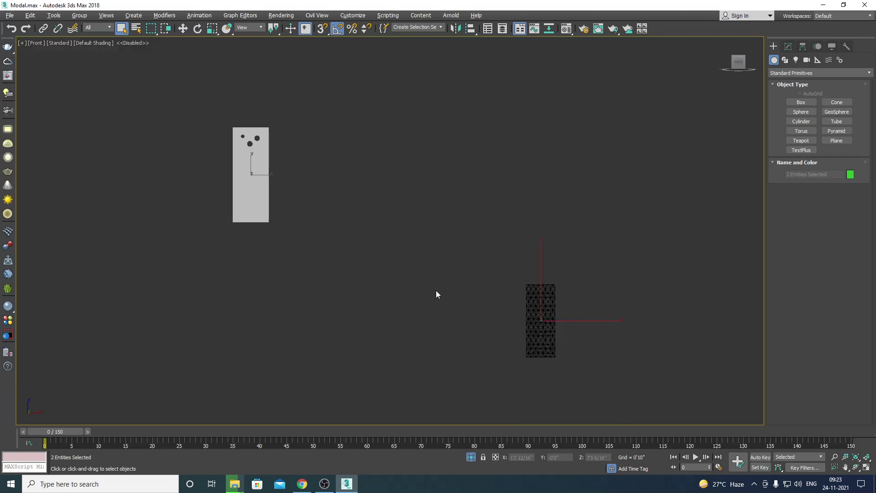
{"action": "left_click", "coordinate": [438, 296]}
Move the jali panel beside the light wall panel and match its depth in wireframe Top view.
{"action": "left_click_drag", "start_coordinate": [632, 216], "coordinate": [518, 345]}
{"action": "key", "text": "w"}
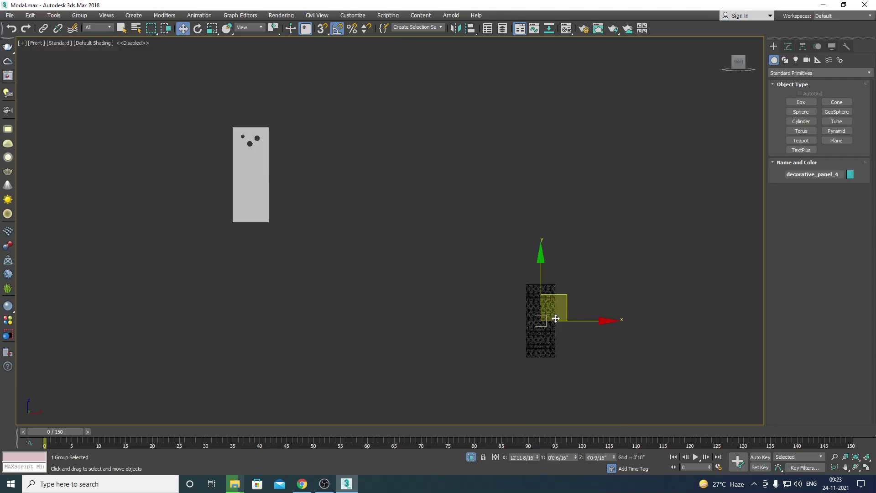
{"action": "mouse_move", "coordinate": [569, 303]}
{"action": "left_mouse_down"}
{"action": "mouse_move", "coordinate": [525, 335]}
{"action": "mouse_move", "coordinate": [274, 204]}
{"action": "mouse_move", "coordinate": [274, 176]}
{"action": "mouse_move", "coordinate": [335, 164]}
{"action": "left_mouse_up"}
{"action": "middle_click_drag", "start_coordinate": [242, 207], "coordinate": [344, 256]}
{"action": "scroll", "coordinate": [344, 256], "scroll_direction": "up", "scroll_amount": 2}
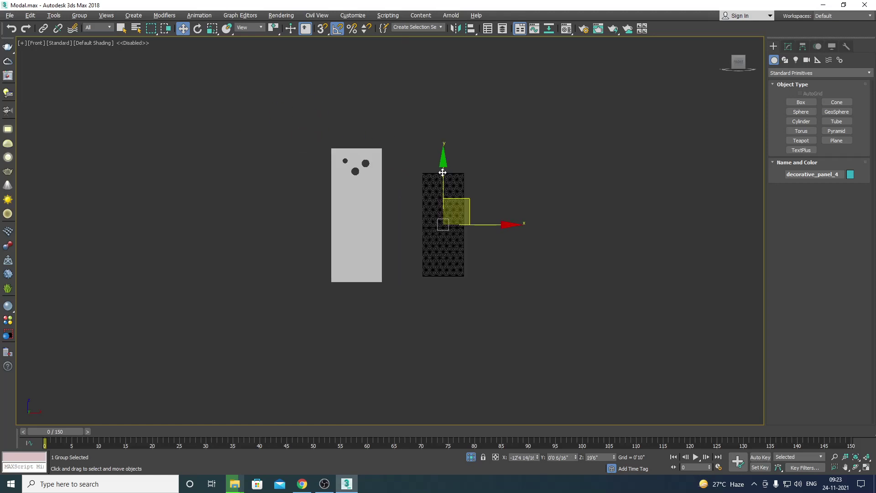
{"action": "key", "text": "t"}
{"action": "scroll", "coordinate": [419, 314], "scroll_direction": "down", "scroll_amount": 3}
{"action": "scroll", "coordinate": [418, 327], "scroll_direction": "down", "scroll_amount": 2}
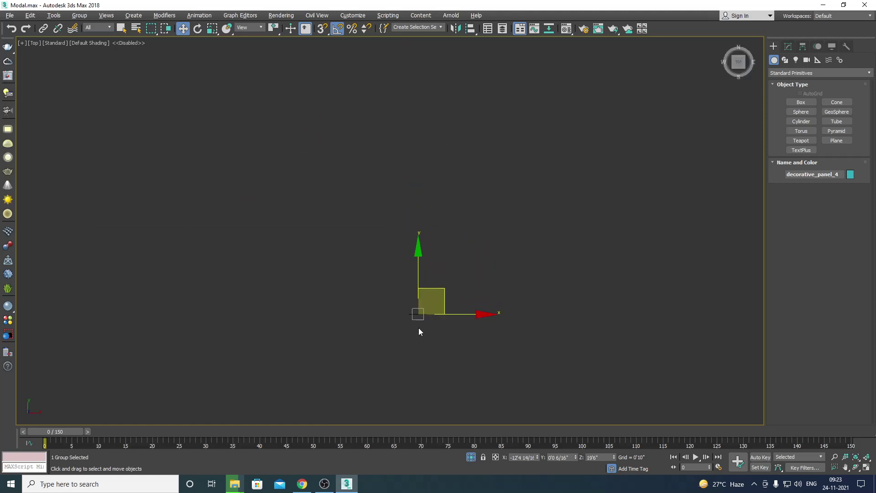
{"action": "key", "text": "F3"}
{"action": "scroll", "coordinate": [413, 365], "scroll_direction": "up", "scroll_amount": 5}
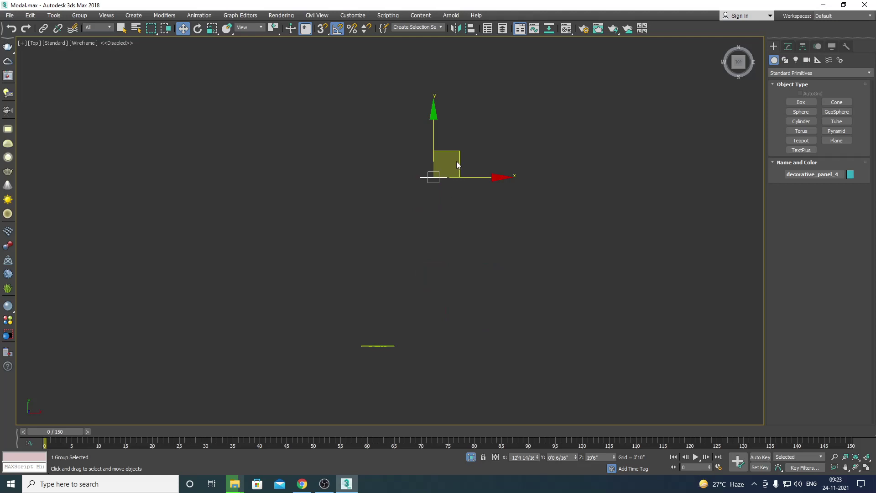
{"action": "mouse_move", "coordinate": [455, 160]}
{"action": "left_mouse_down"}
{"action": "mouse_move", "coordinate": [427, 309]}
{"action": "mouse_move", "coordinate": [457, 164]}
{"action": "mouse_move", "coordinate": [377, 360]}
{"action": "left_mouse_up"}
In Front view, snap the jali panel's corner onto the frame corner.
{"action": "key", "text": "f"}
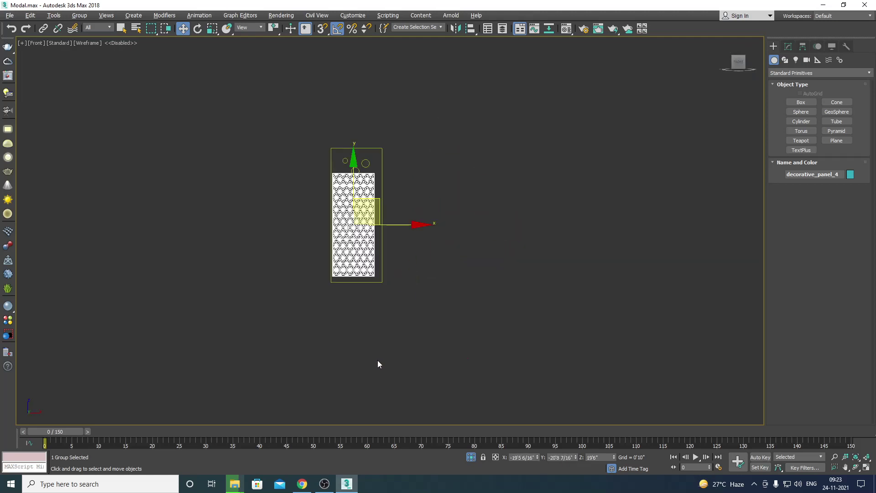
{"action": "scroll", "coordinate": [377, 360], "scroll_direction": "up", "scroll_amount": 2}
{"action": "scroll", "coordinate": [390, 374], "scroll_direction": "up", "scroll_amount": 1}
{"action": "scroll", "coordinate": [325, 343], "scroll_direction": "up", "scroll_amount": 4}
{"action": "key", "text": "s"}
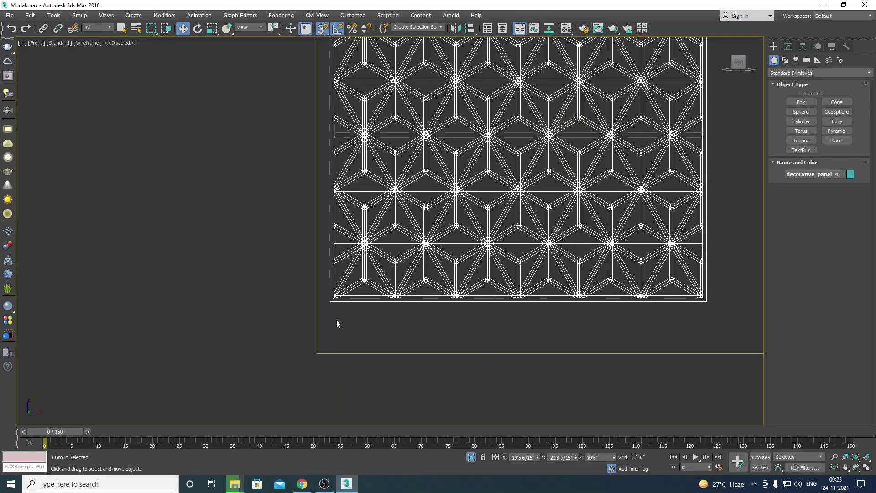
{"action": "left_click_drag", "start_coordinate": [330, 301], "coordinate": [318, 353]}
{"action": "scroll", "coordinate": [319, 354], "scroll_direction": "down", "scroll_amount": 6}
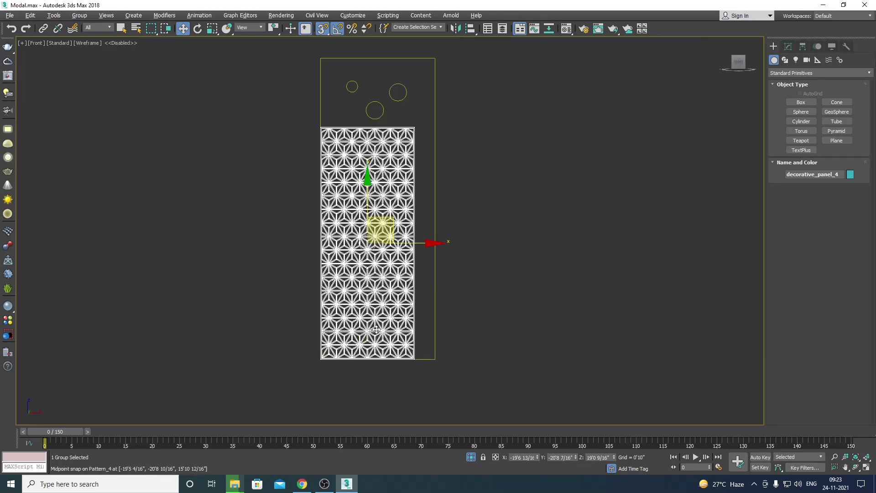
Enlarge the jali panel to about 119% and snap its corner to the frame's left edge.
{"action": "key", "text": "r"}
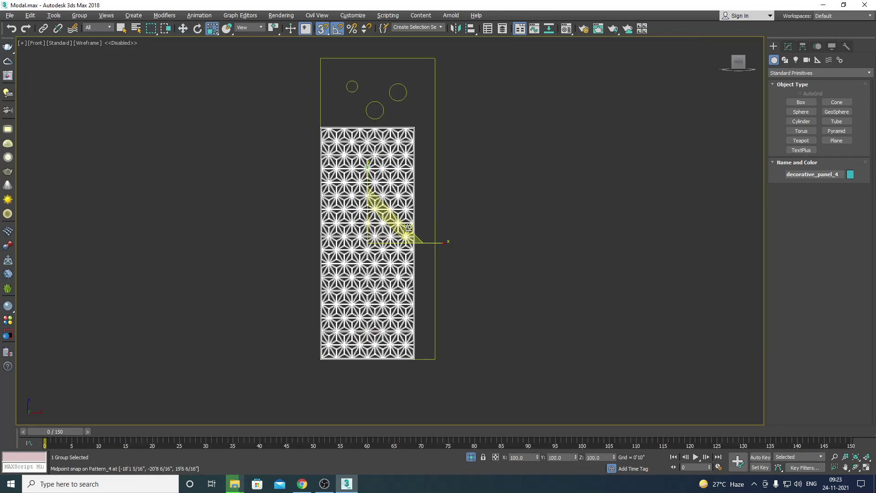
{"action": "key", "text": "s"}
{"action": "left_click_drag", "start_coordinate": [407, 226], "coordinate": [474, 271]}
{"action": "key", "text": "w"}
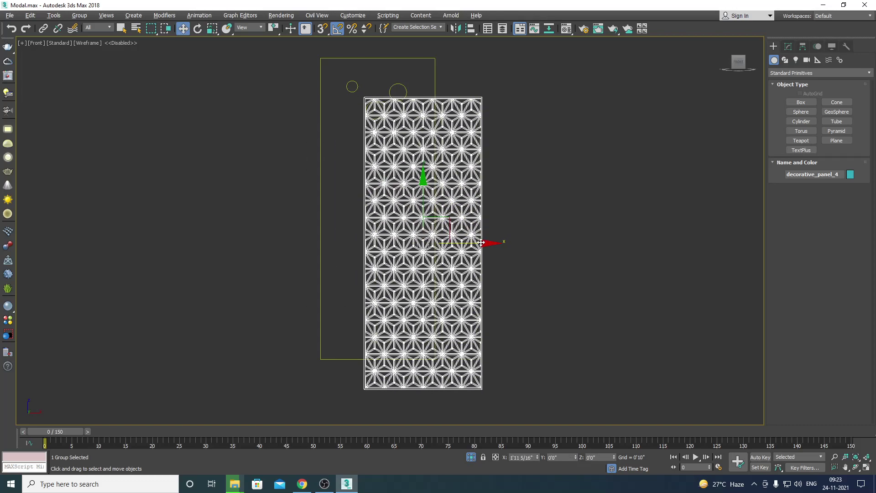
{"action": "key", "text": "s"}
{"action": "scroll", "coordinate": [365, 398], "scroll_direction": "up", "scroll_amount": 4}
{"action": "left_click_drag", "start_coordinate": [363, 382], "coordinate": [276, 382]}
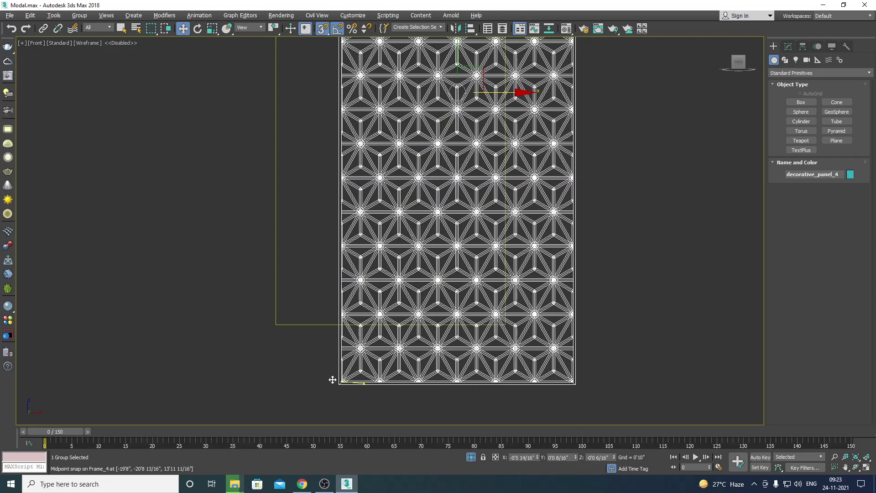
Raise the panel and snap its corner onto the frame's bottom-left corner.
{"action": "scroll", "coordinate": [508, 346], "scroll_direction": "up", "scroll_amount": 4}
{"action": "scroll", "coordinate": [458, 346], "scroll_direction": "down", "scroll_amount": 4}
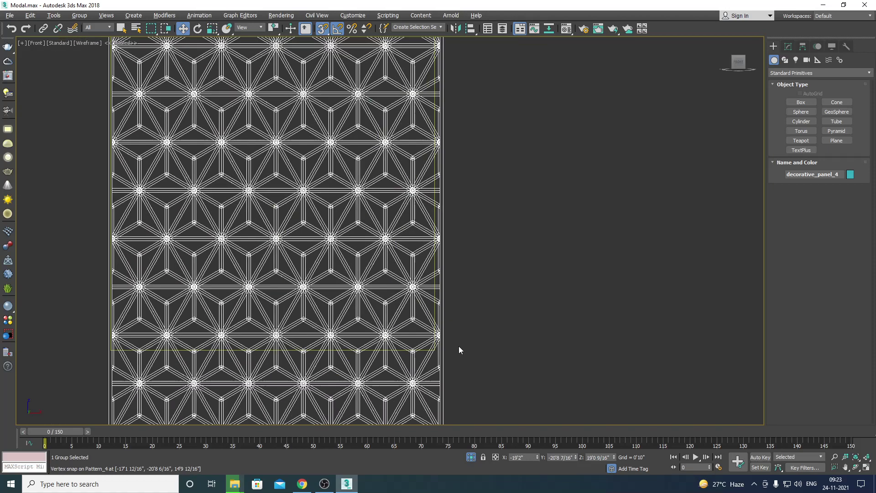
{"action": "scroll", "coordinate": [461, 361], "scroll_direction": "down", "scroll_amount": 7}
{"action": "scroll", "coordinate": [453, 336], "scroll_direction": "up", "scroll_amount": 2}
{"action": "key", "text": "s"}
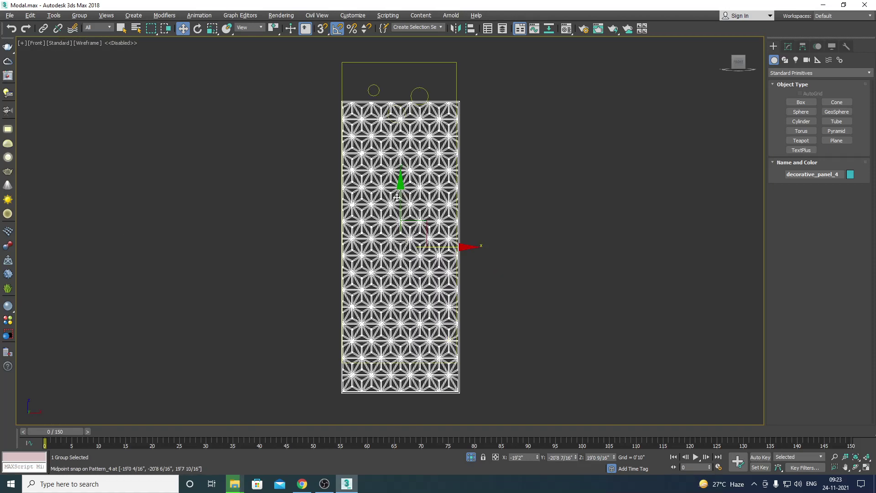
{"action": "left_click_drag", "start_coordinate": [401, 194], "coordinate": [406, 133]}
{"action": "scroll", "coordinate": [377, 348], "scroll_direction": "up", "scroll_amount": 4}
{"action": "scroll", "coordinate": [361, 328], "scroll_direction": "up", "scroll_amount": 2}
{"action": "key", "text": "s"}
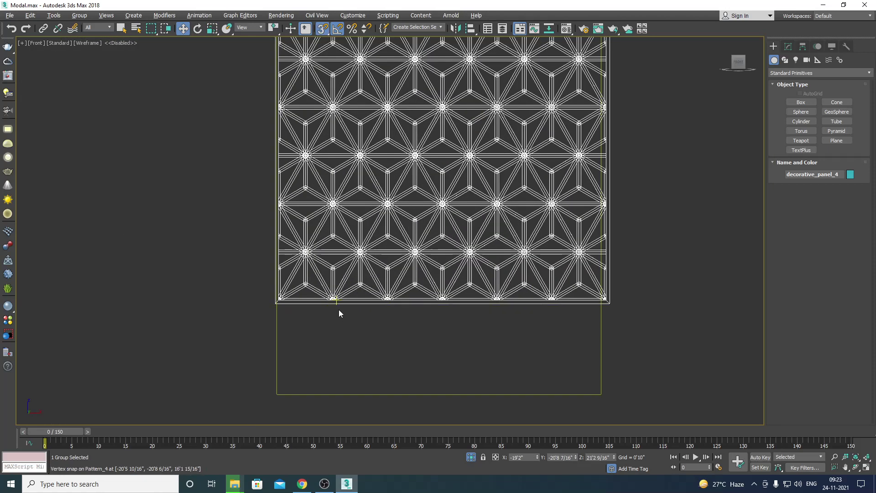
{"action": "left_click_drag", "start_coordinate": [286, 305], "coordinate": [277, 393]}
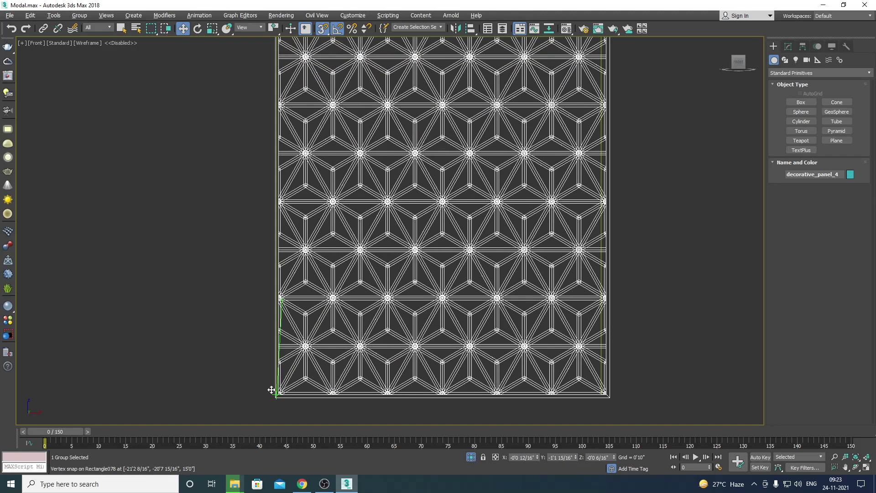
{"action": "scroll", "coordinate": [391, 364], "scroll_direction": "down", "scroll_amount": 8}
{"action": "scroll", "coordinate": [379, 230], "scroll_direction": "up", "scroll_amount": 2}
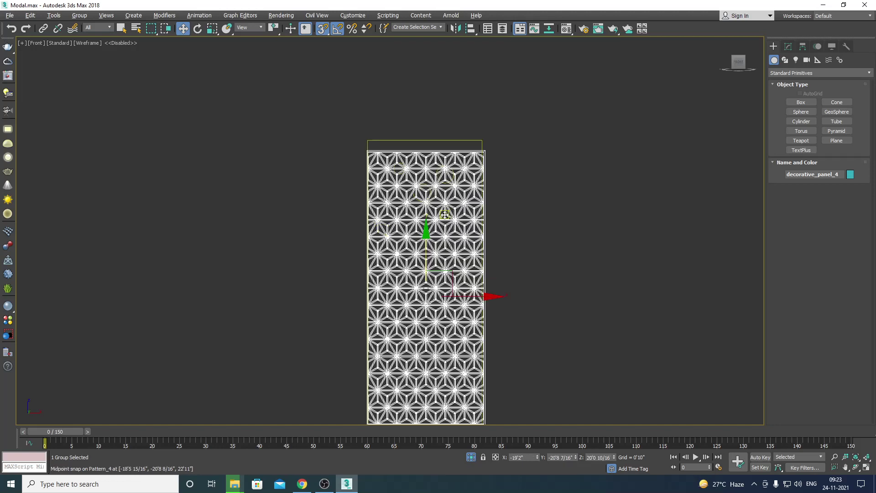
Add an FFD 2x2x2 modifier to the jali panel and enter Control Points mode.
{"action": "left_click", "coordinate": [787, 47]}
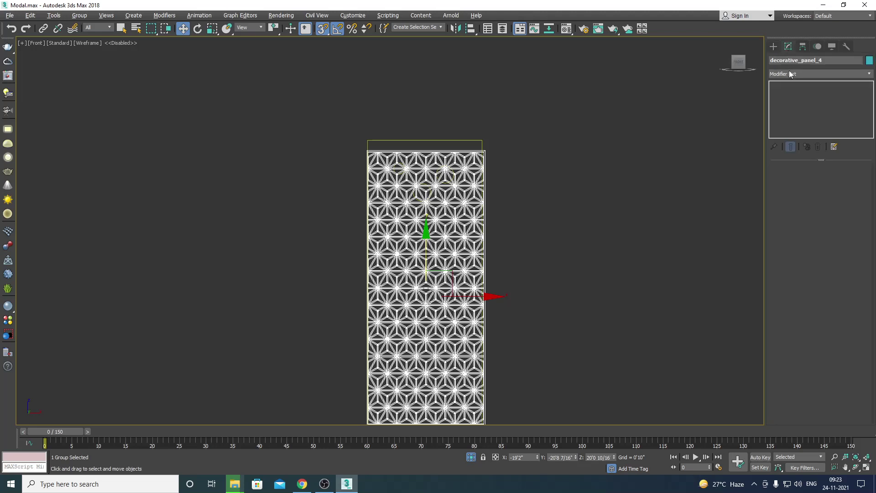
{"action": "left_click", "coordinate": [790, 75]}
{"action": "type", "text": "ffd"}
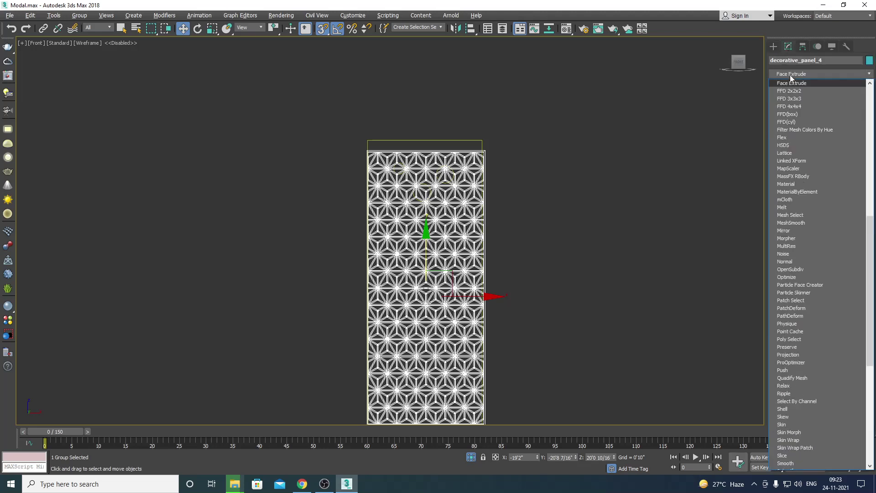
{"action": "left_click", "coordinate": [789, 88]}
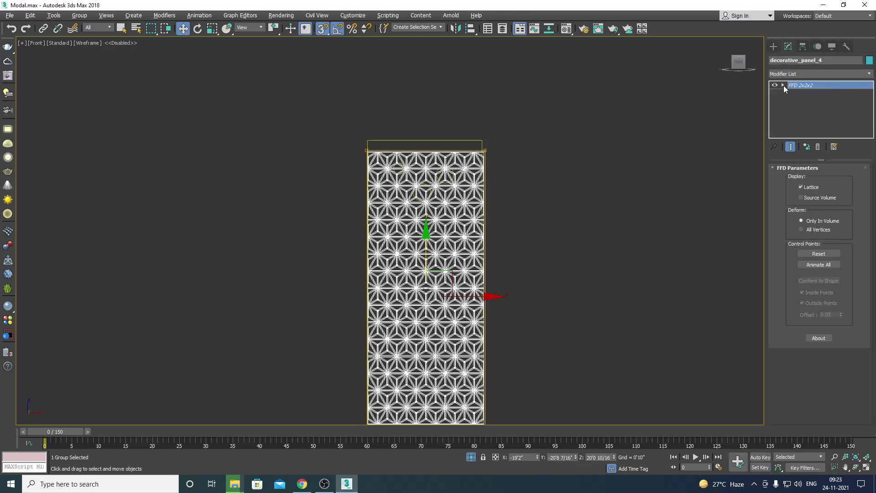
{"action": "left_click", "coordinate": [783, 86]}
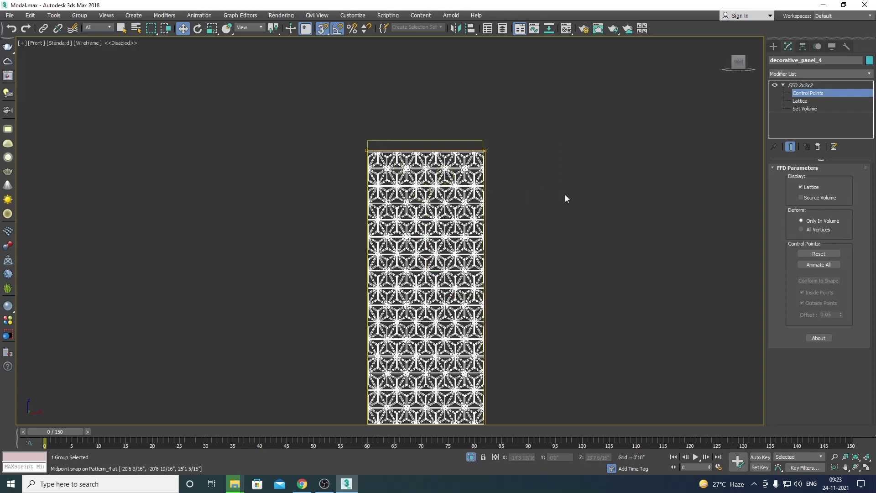
Stretch the top and left control points out to the frame edges, then select the right-side points.
{"action": "scroll", "coordinate": [565, 195], "scroll_direction": "down", "scroll_amount": 4}
{"action": "scroll", "coordinate": [564, 194], "scroll_direction": "up", "scroll_amount": 3}
{"action": "left_click_drag", "start_coordinate": [565, 195], "coordinate": [318, 123]}
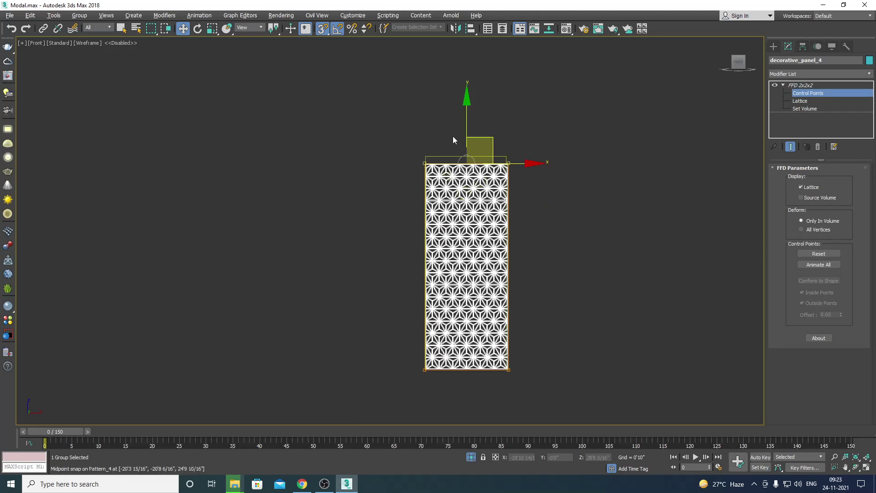
{"action": "scroll", "coordinate": [453, 136], "scroll_direction": "up", "scroll_amount": 5}
{"action": "left_click_drag", "start_coordinate": [507, 244], "coordinate": [348, 227]}
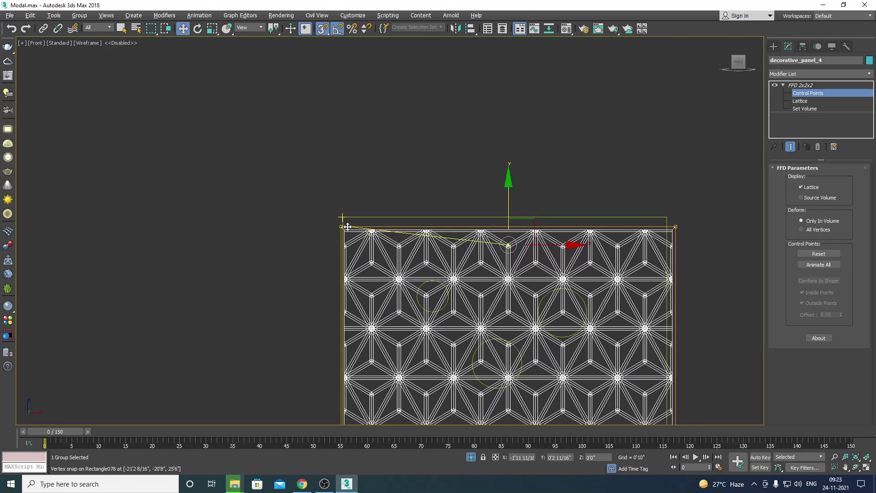
{"action": "scroll", "coordinate": [387, 170], "scroll_direction": "down", "scroll_amount": 5}
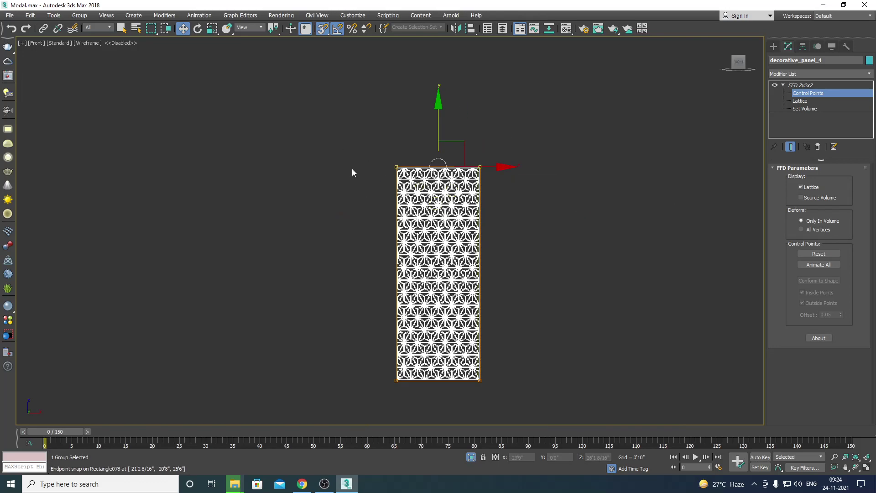
{"action": "left_click_drag", "start_coordinate": [348, 157], "coordinate": [410, 391]}
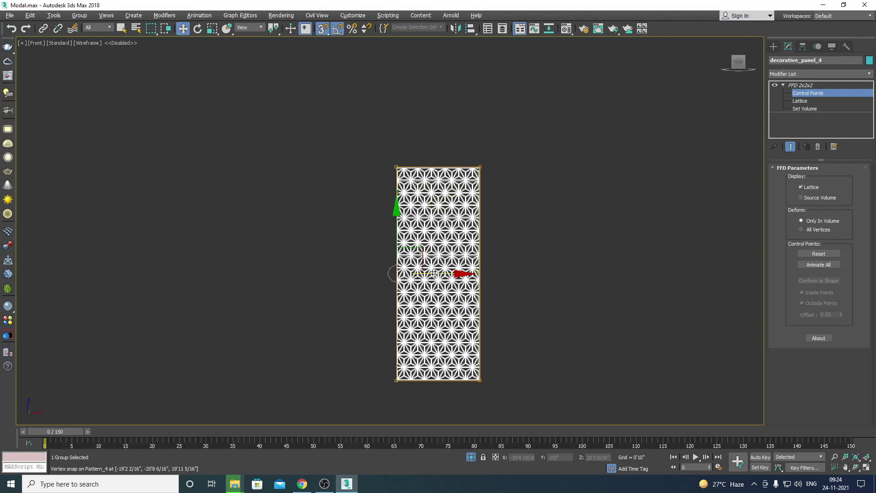
{"action": "left_click_drag", "start_coordinate": [433, 272], "coordinate": [419, 186]}
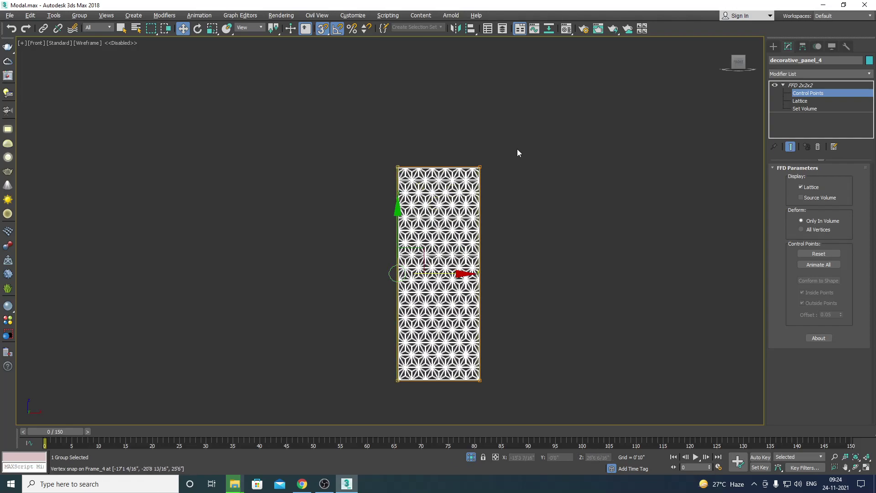
{"action": "left_click_drag", "start_coordinate": [479, 389], "coordinate": [480, 387]}
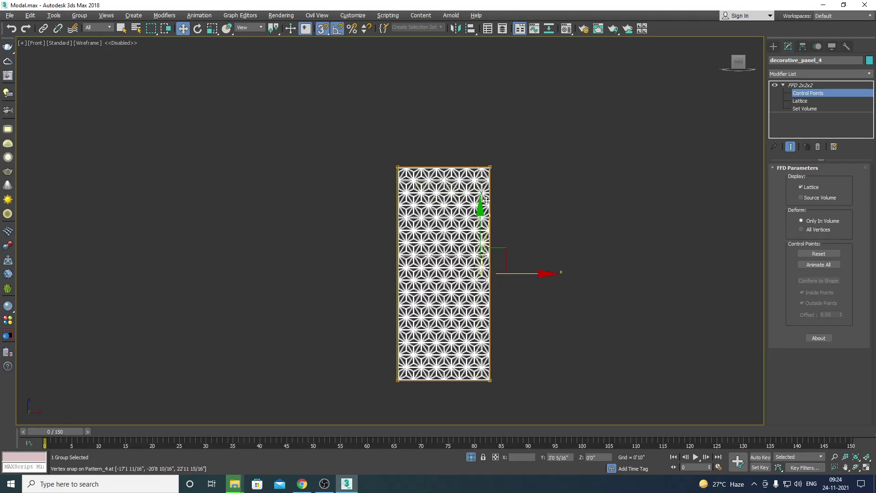
{"action": "scroll", "coordinate": [451, 193], "scroll_direction": "up", "scroll_amount": 5}
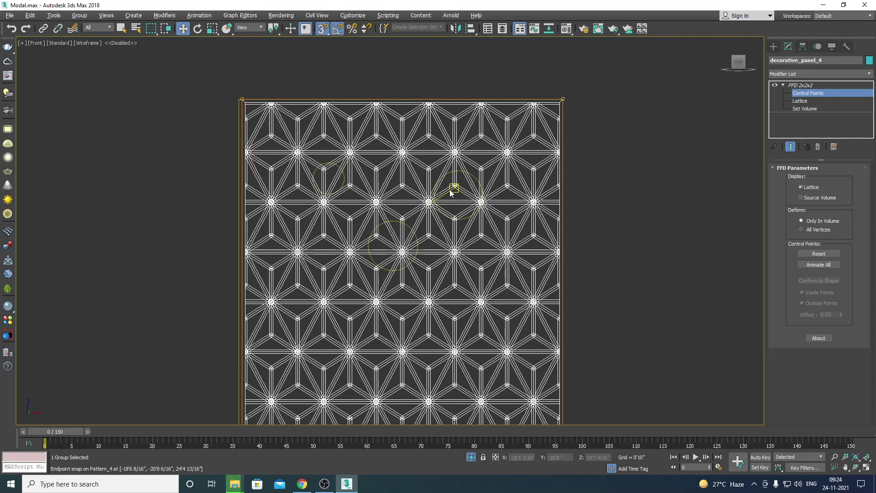
{"action": "scroll", "coordinate": [451, 192], "scroll_direction": "down", "scroll_amount": 3}
{"action": "left_click", "coordinate": [805, 85]}
Orbit around the jali panel, then view it from Top in wireframe with the Move tool active.
{"action": "left_click", "coordinate": [658, 185]}
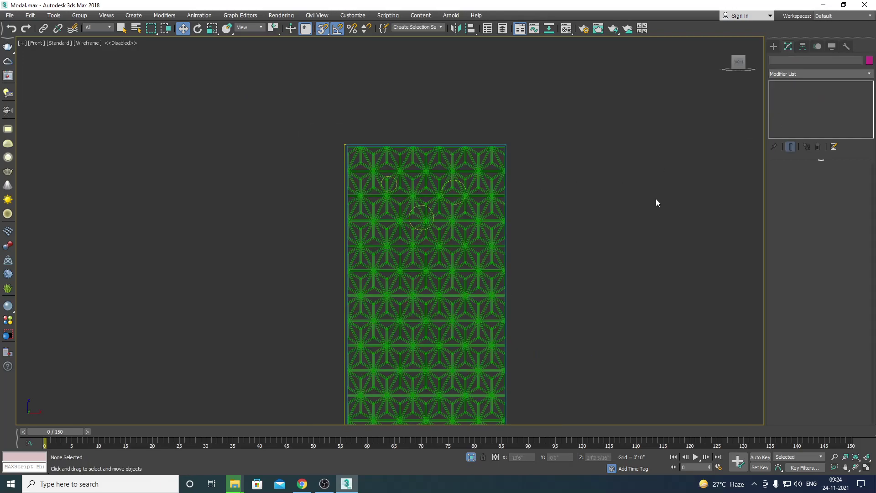
{"action": "key", "text": "F3"}
{"action": "scroll", "coordinate": [436, 238], "scroll_direction": "up", "scroll_amount": 4}
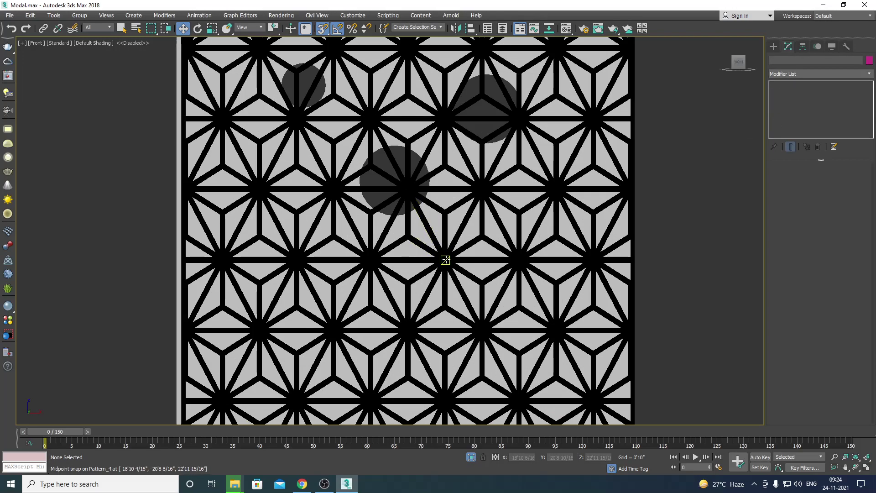
{"action": "left_click", "coordinate": [448, 232]}
{"action": "scroll", "coordinate": [447, 231], "scroll_direction": "down", "scroll_amount": 5}
{"action": "scroll", "coordinate": [451, 230], "scroll_direction": "up", "scroll_amount": 5}
{"action": "scroll", "coordinate": [420, 229], "scroll_direction": "down", "scroll_amount": 5}
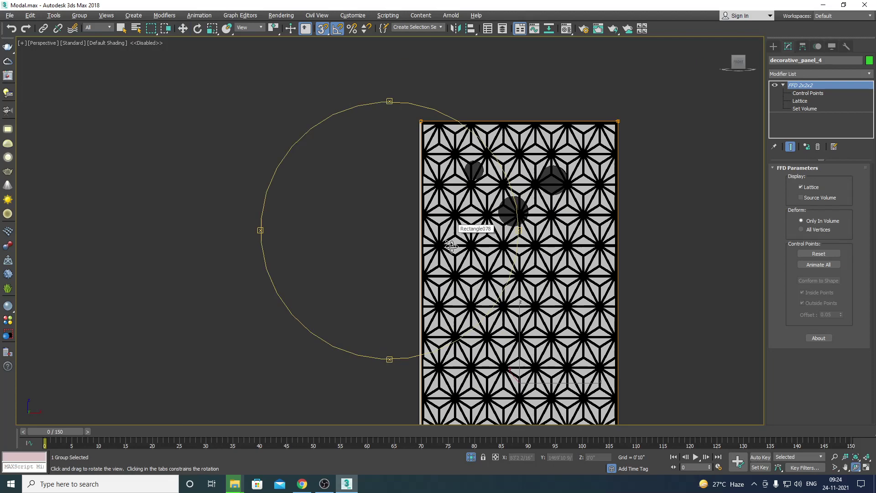
{"action": "middle_click_drag", "start_coordinate": [420, 229], "coordinate": [505, 240], "text": "alt"}
{"action": "scroll", "coordinate": [460, 231], "scroll_direction": "up", "scroll_amount": 4}
{"action": "scroll", "coordinate": [446, 235], "scroll_direction": "down", "scroll_amount": 5}
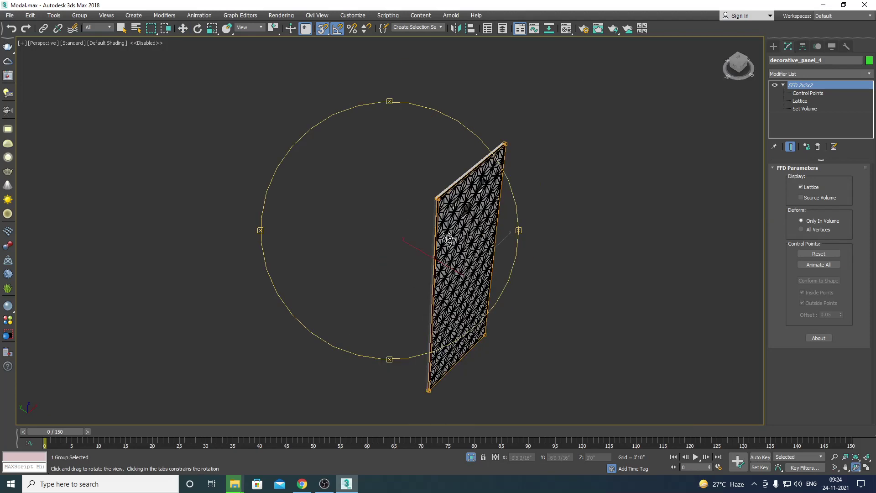
{"action": "key", "text": "t"}
{"action": "key", "text": "F3"}
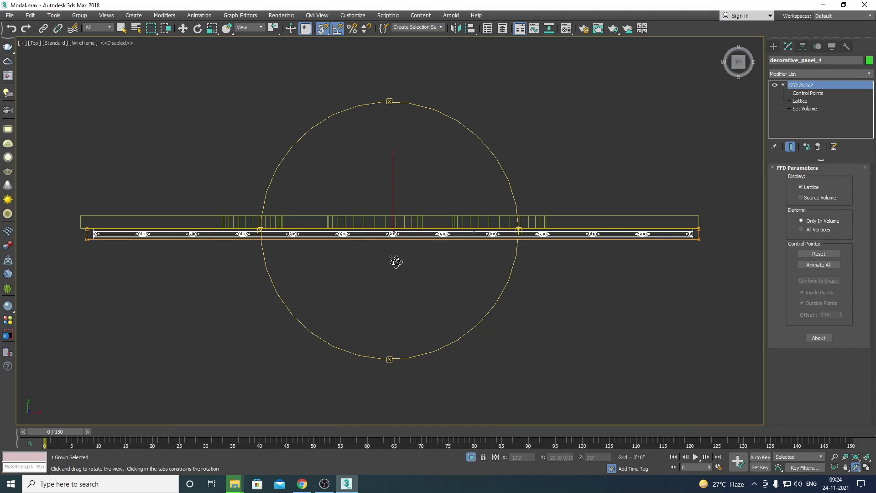
{"action": "key", "text": "w"}
{"action": "left_click", "coordinate": [379, 295]}
Move the decorative_panel_4 group and snap it down onto the opening's lower rectangle.
{"action": "left_click", "coordinate": [330, 234]}
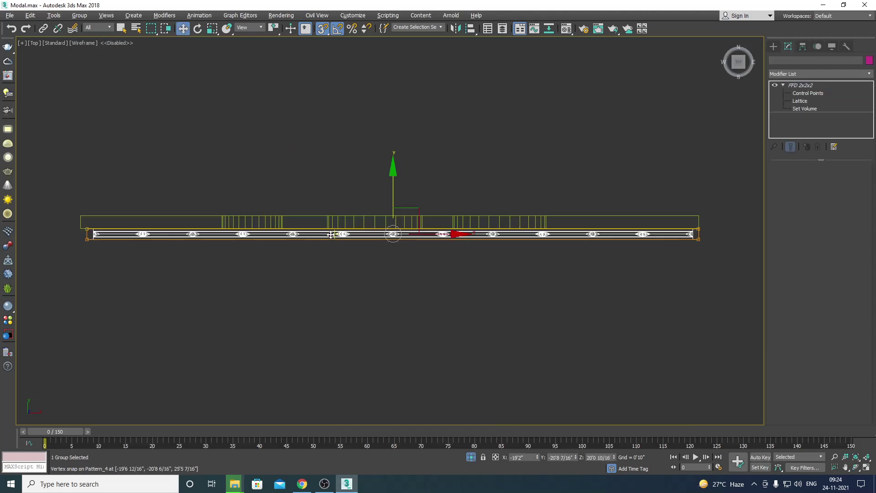
{"action": "left_click", "coordinate": [812, 94]}
{"action": "scroll", "coordinate": [576, 250], "scroll_direction": "down", "scroll_amount": 2}
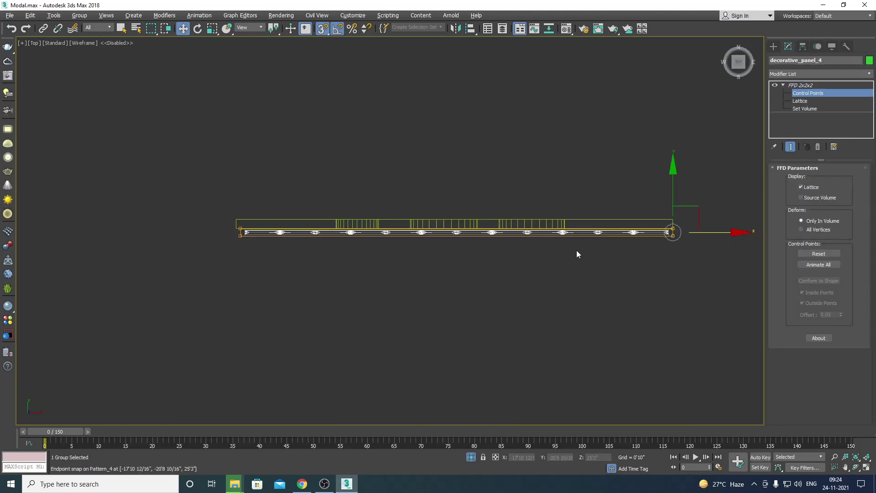
{"action": "scroll", "coordinate": [576, 250], "scroll_direction": "up", "scroll_amount": 4}
{"action": "scroll", "coordinate": [502, 149], "scroll_direction": "up", "scroll_amount": 3}
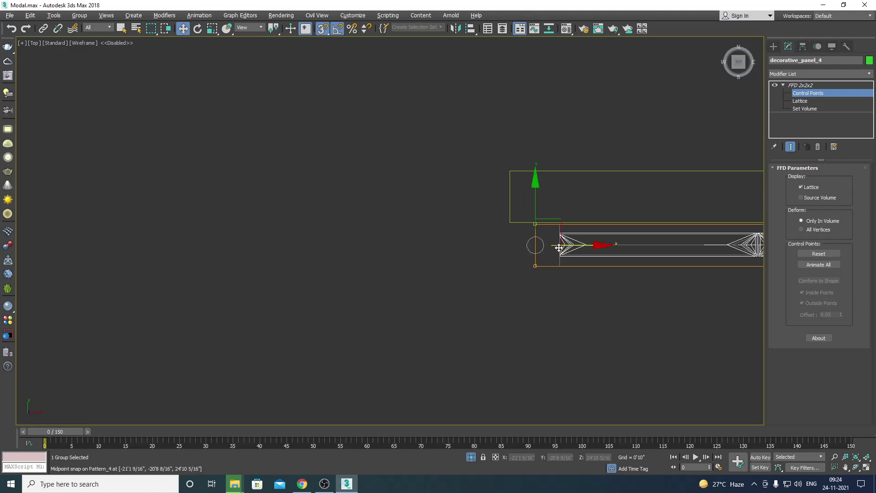
{"action": "scroll", "coordinate": [458, 239], "scroll_direction": "down", "scroll_amount": 3}
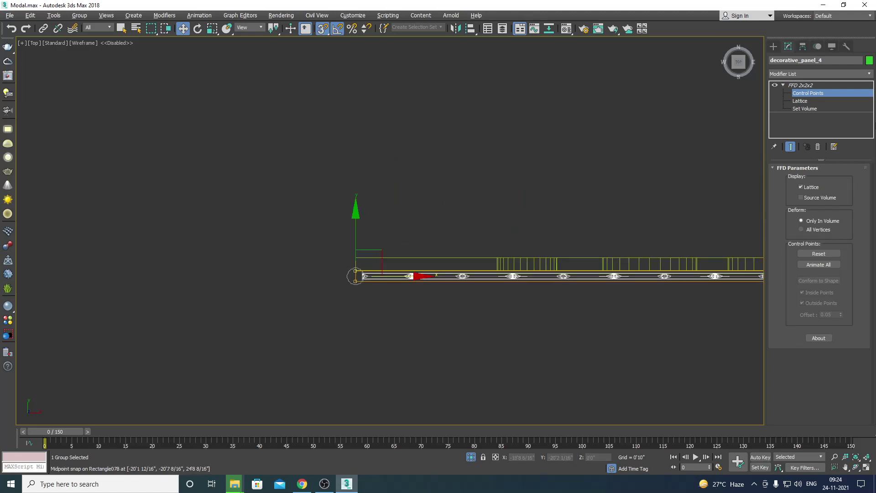
{"action": "left_click", "coordinate": [808, 87]}
{"action": "left_click_drag", "start_coordinate": [346, 290], "coordinate": [284, 283]}
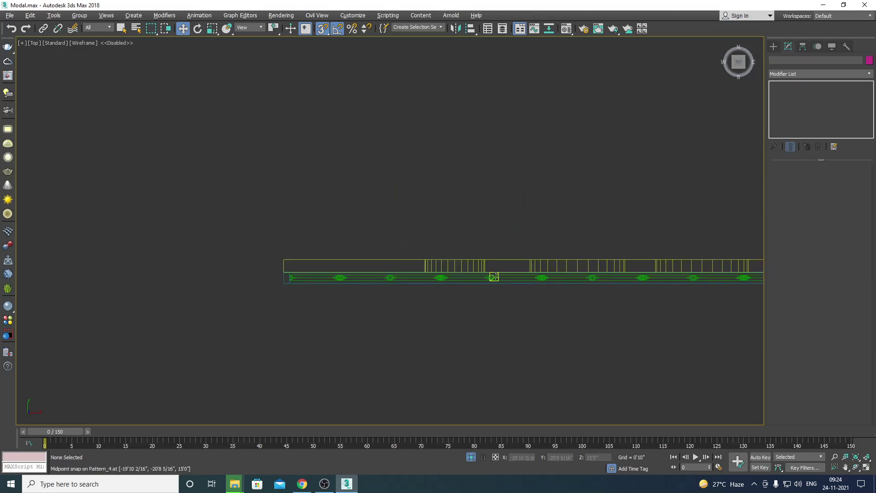
{"action": "left_click_drag", "start_coordinate": [594, 246], "coordinate": [594, 202]}
{"action": "scroll", "coordinate": [259, 243], "scroll_direction": "up", "scroll_amount": 5}
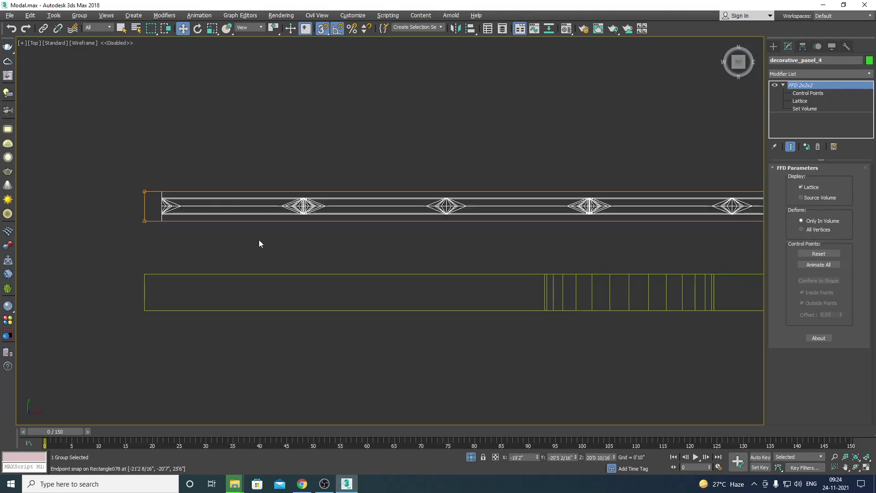
{"action": "left_click_drag", "start_coordinate": [169, 226], "coordinate": [151, 306]}
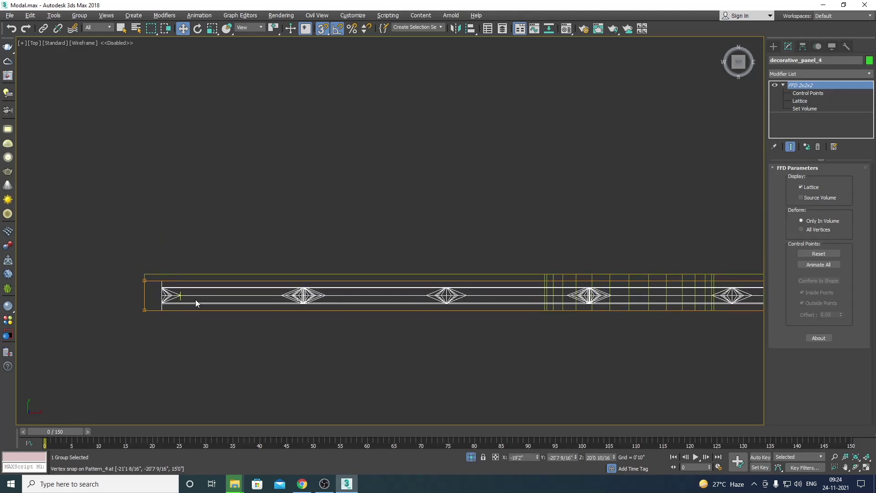
Hide the panel group and remaining selected geometry, then Unhide All to restore the house.
{"action": "right_click", "coordinate": [199, 297]}
{"action": "left_click", "coordinate": [224, 262]}
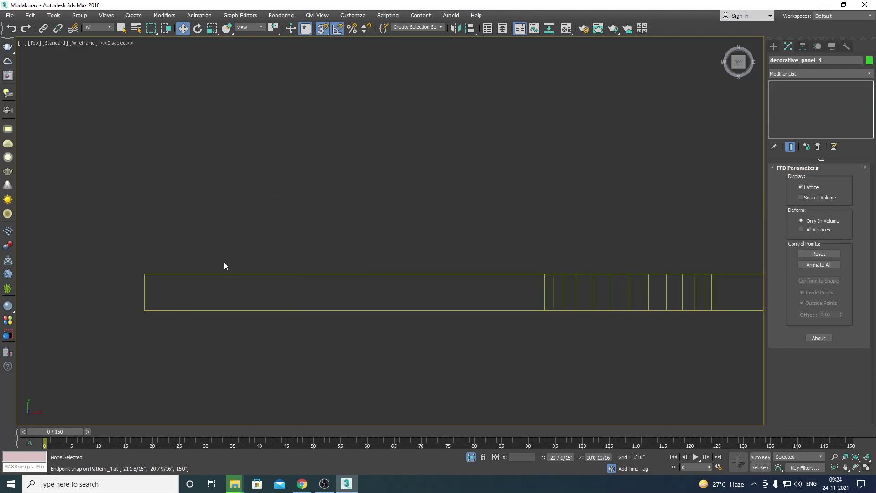
{"action": "scroll", "coordinate": [224, 266], "scroll_direction": "down", "scroll_amount": 3}
{"action": "left_click", "coordinate": [395, 267]}
{"action": "scroll", "coordinate": [395, 260], "scroll_direction": "down", "scroll_amount": 3}
{"action": "key", "text": "Delete"}
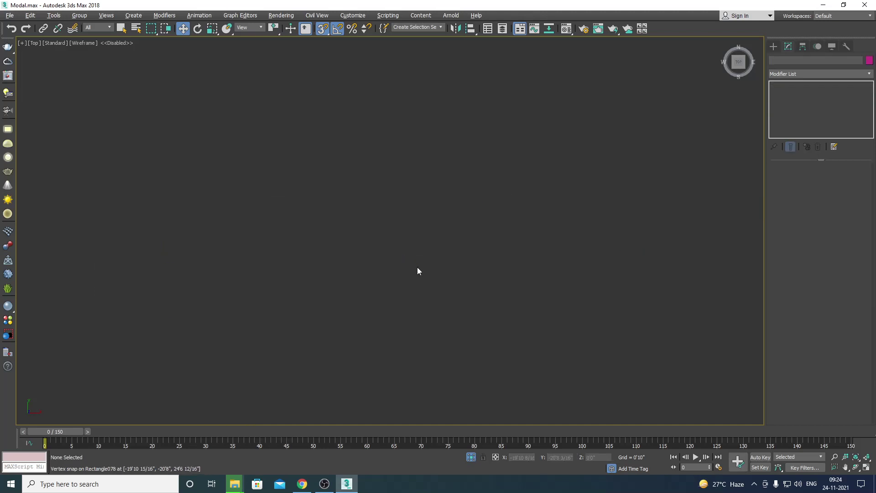
{"action": "right_click", "coordinate": [441, 304]}
{"action": "left_click", "coordinate": [461, 269]}
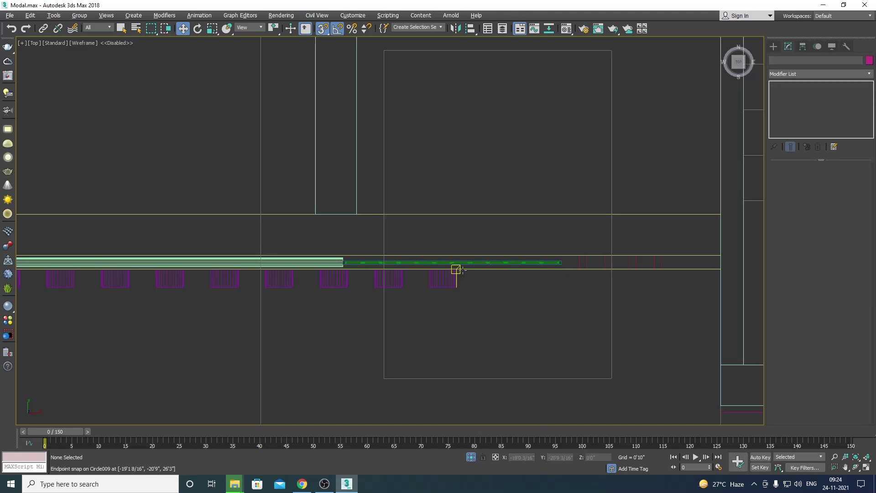
Orbit the Perspective view around the fitted jali screen in shaded display.
{"action": "key", "text": "ctrl+r"}
{"action": "key", "text": "p"}
{"action": "mouse_move", "coordinate": [405, 268]}
{"action": "left_mouse_down"}
{"action": "mouse_move", "coordinate": [441, 170]}
{"action": "mouse_move", "coordinate": [420, 211]}
{"action": "mouse_move", "coordinate": [461, 256]}
{"action": "mouse_move", "coordinate": [433, 223]}
{"action": "left_mouse_up"}
{"action": "key", "text": "F3"}
{"action": "scroll", "coordinate": [462, 256], "scroll_direction": "up", "scroll_amount": 5}
{"action": "scroll", "coordinate": [461, 256], "scroll_direction": "down", "scroll_amount": 4}
Zoom in and select the jali panel together with the grey wall.
{"action": "scroll", "coordinate": [406, 189], "scroll_direction": "up", "scroll_amount": 4}
{"action": "scroll", "coordinate": [406, 190], "scroll_direction": "up", "scroll_amount": 3}
{"action": "key", "text": "w"}
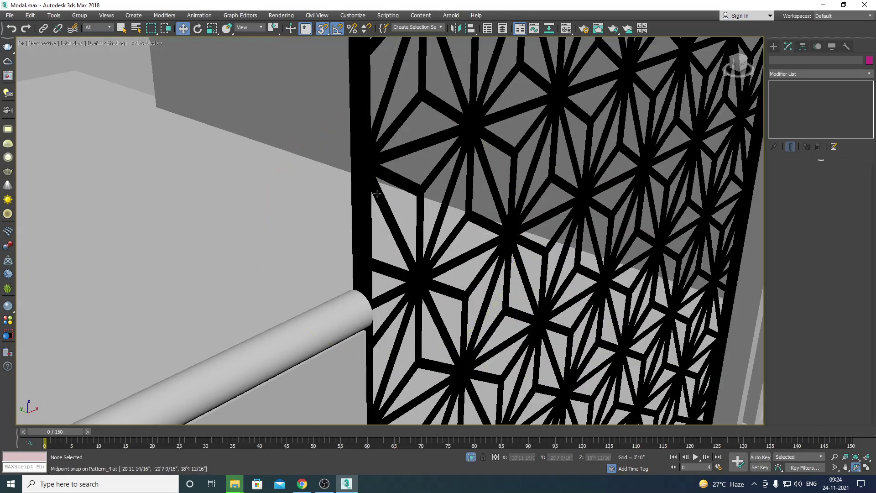
{"action": "left_click", "coordinate": [364, 179]}
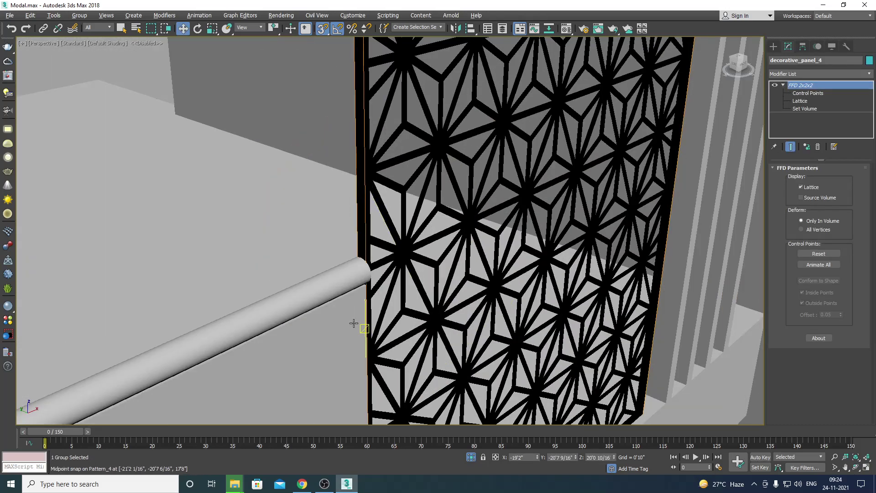
{"action": "left_click", "coordinate": [354, 323], "text": "ctrl"}
Frame the panel and wall in Top view, then select only the jali panel.
{"action": "key", "text": "z"}
{"action": "key", "text": "t"}
{"action": "key", "text": "z"}
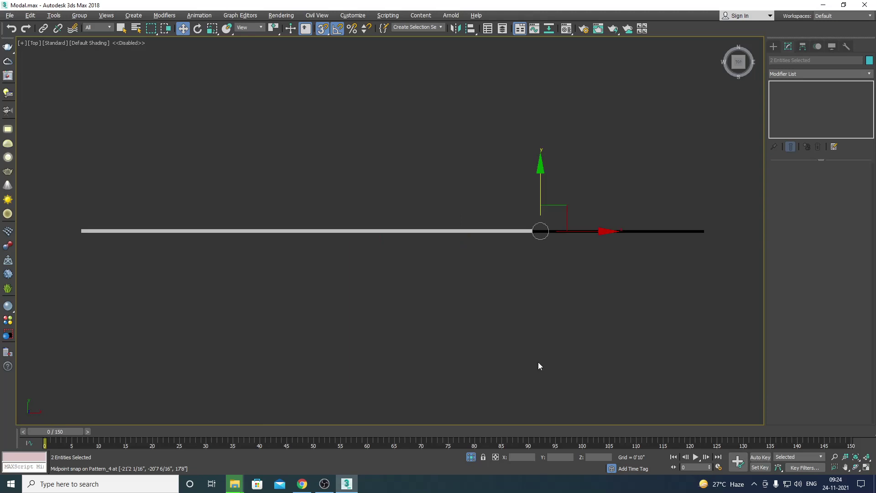
{"action": "left_click", "coordinate": [543, 358]}
{"action": "scroll", "coordinate": [628, 214], "scroll_direction": "up", "scroll_amount": 2}
{"action": "scroll", "coordinate": [557, 249], "scroll_direction": "up", "scroll_amount": 3}
{"action": "left_click", "coordinate": [553, 250]}
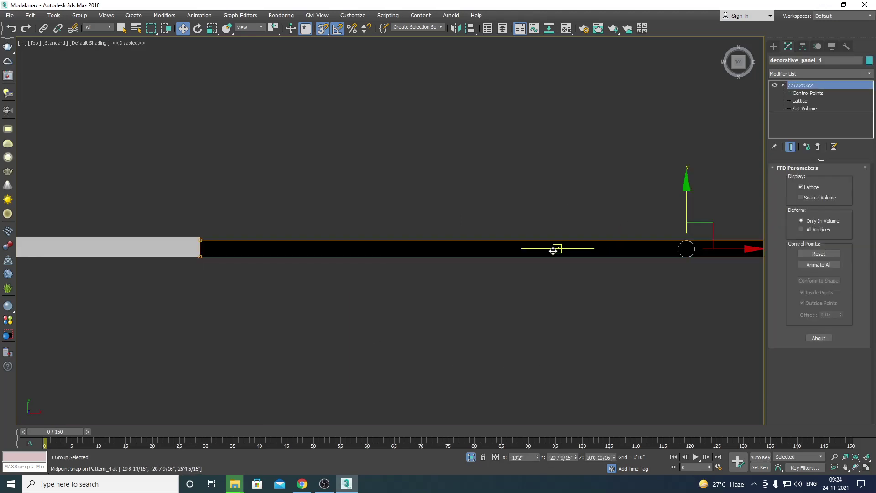
At FFD Control Points level, snap the panel's left-end points to the wall's end.
{"action": "left_click", "coordinate": [798, 93]}
{"action": "left_click_drag", "start_coordinate": [189, 231], "coordinate": [209, 256]}
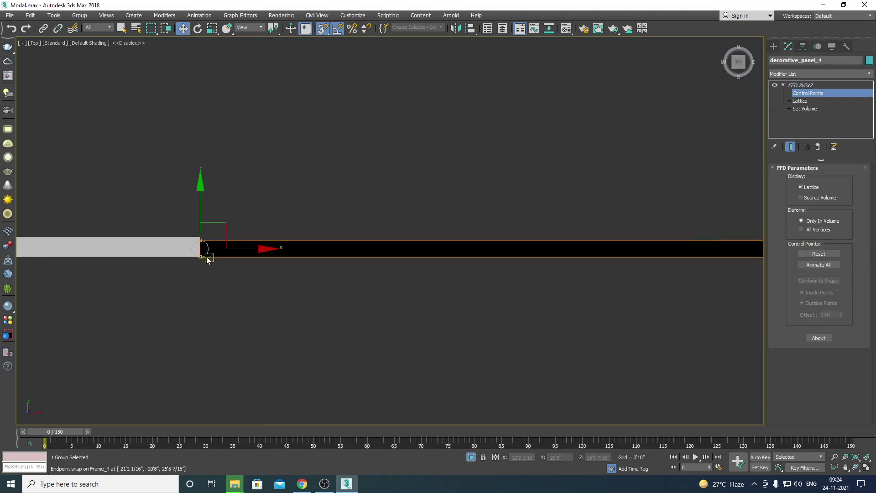
{"action": "scroll", "coordinate": [209, 248], "scroll_direction": "up", "scroll_amount": 3}
{"action": "scroll", "coordinate": [121, 280], "scroll_direction": "down", "scroll_amount": 4}
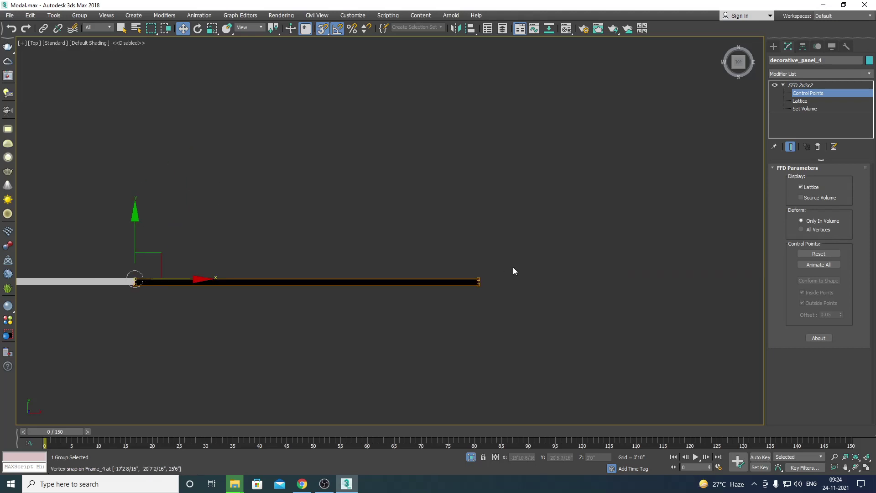
{"action": "scroll", "coordinate": [514, 270], "scroll_direction": "up", "scroll_amount": 2}
{"action": "left_click_drag", "start_coordinate": [452, 319], "coordinate": [451, 318]}
{"action": "scroll", "coordinate": [296, 309], "scroll_direction": "down", "scroll_amount": 2}
{"action": "scroll", "coordinate": [432, 240], "scroll_direction": "up", "scroll_amount": 2}
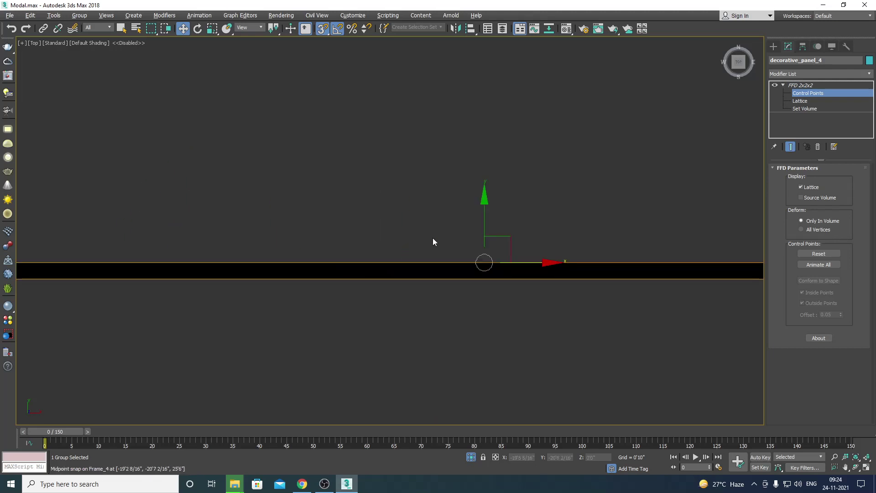
{"action": "scroll", "coordinate": [495, 216], "scroll_direction": "down", "scroll_amount": 2}
{"action": "left_click_drag", "start_coordinate": [488, 207], "coordinate": [247, 237]}
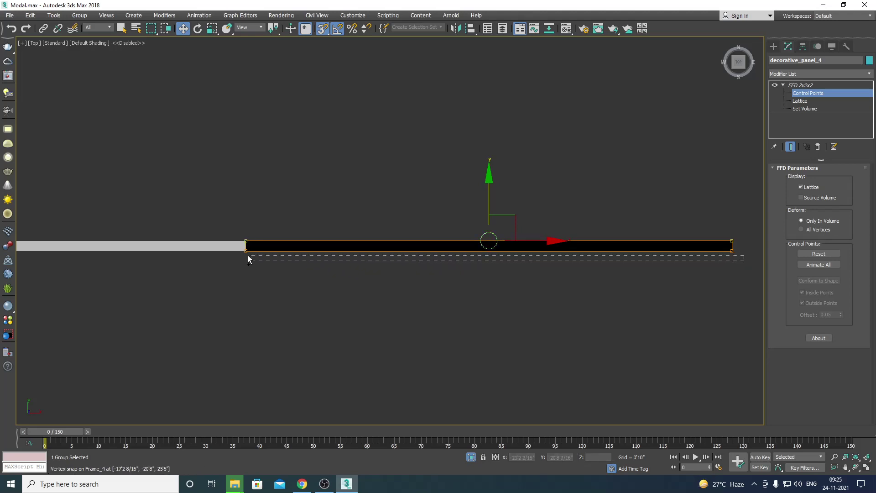
{"action": "scroll", "coordinate": [319, 253], "scroll_direction": "up", "scroll_amount": 2}
{"action": "mouse_move", "coordinate": [563, 196]}
{"action": "left_mouse_down"}
{"action": "mouse_move", "coordinate": [505, 238]}
{"action": "mouse_move", "coordinate": [278, 273]}
{"action": "left_mouse_up"}
{"action": "scroll", "coordinate": [278, 273], "scroll_direction": "down", "scroll_amount": 2}
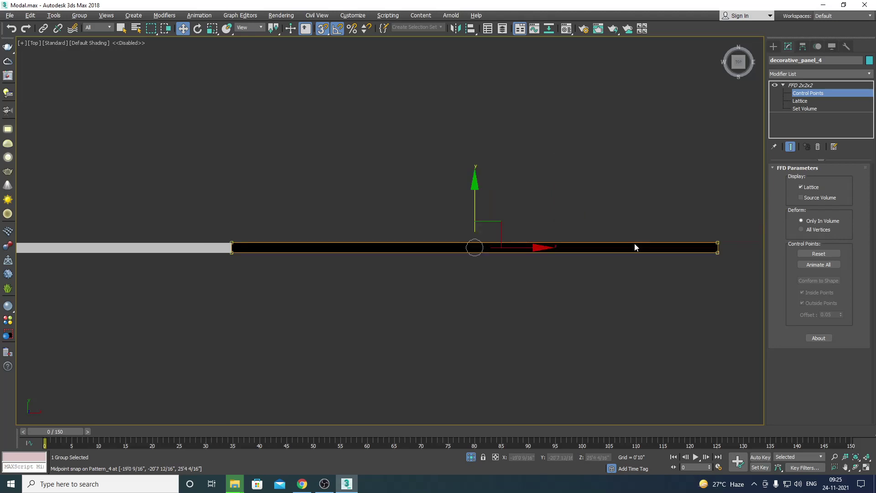
Offset the control points by 1, -1, then 1 via F12 type-in, returning to the FFD level.
{"action": "key", "text": "F12"}
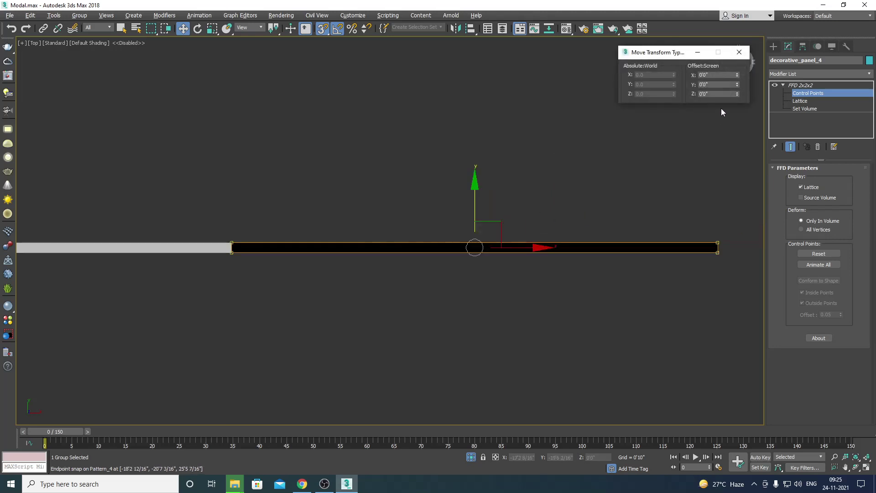
{"action": "type", "text": "1"}
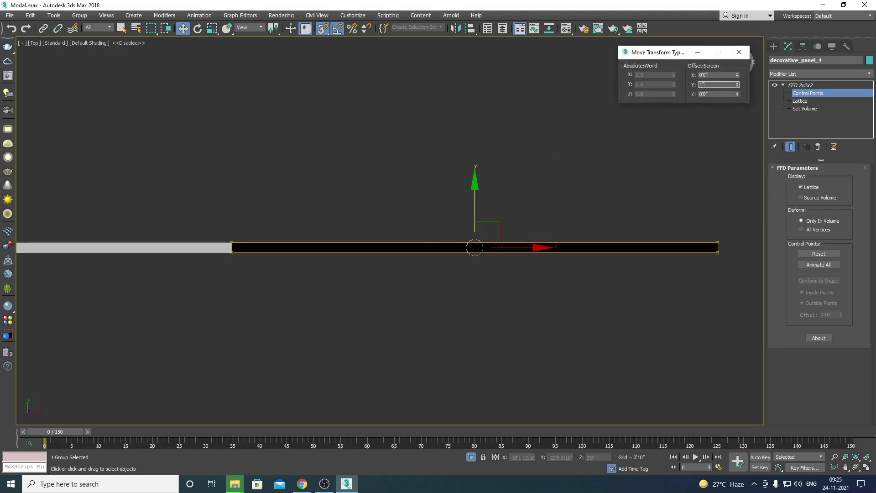
{"action": "key", "text": "Return"}
{"action": "type", "text": "-1"}
{"action": "key", "text": "Return"}
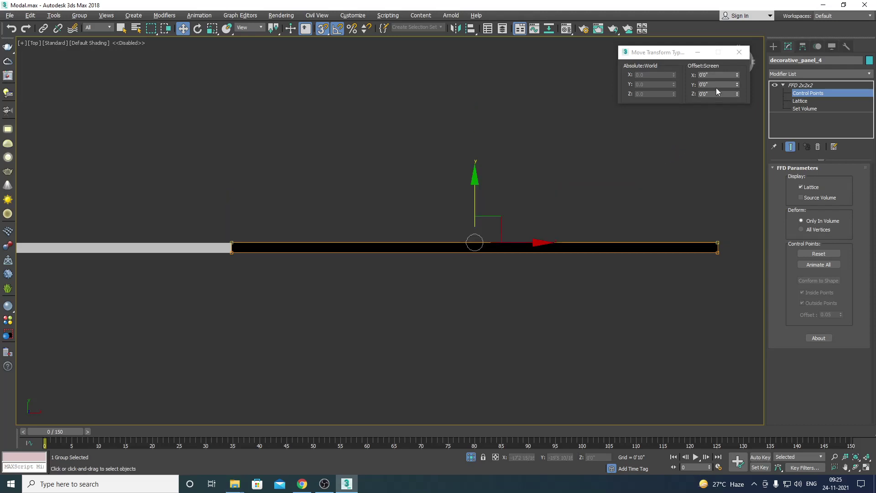
{"action": "type", "text": "1"}
{"action": "key", "text": "Return"}
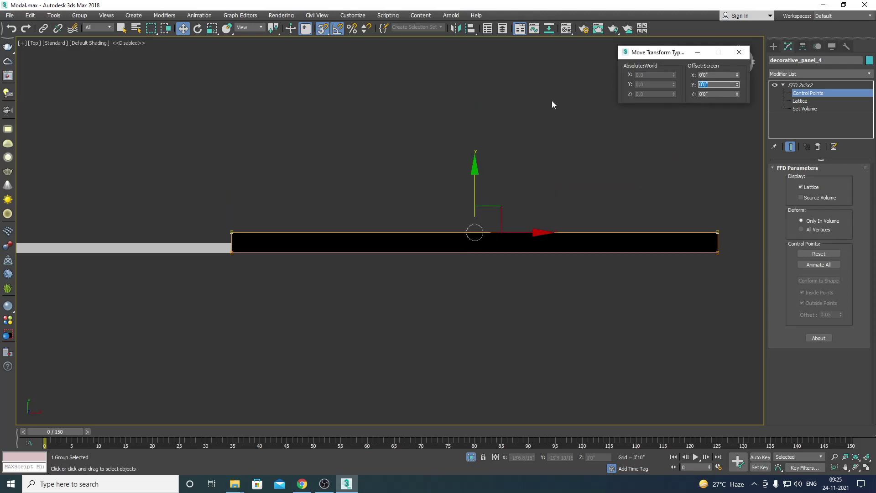
{"action": "left_click", "coordinate": [820, 86]}
Snap the panel to the wall strip's end and orbit the Perspective view to check it.
{"action": "left_click_drag", "start_coordinate": [544, 182], "coordinate": [440, 282]}
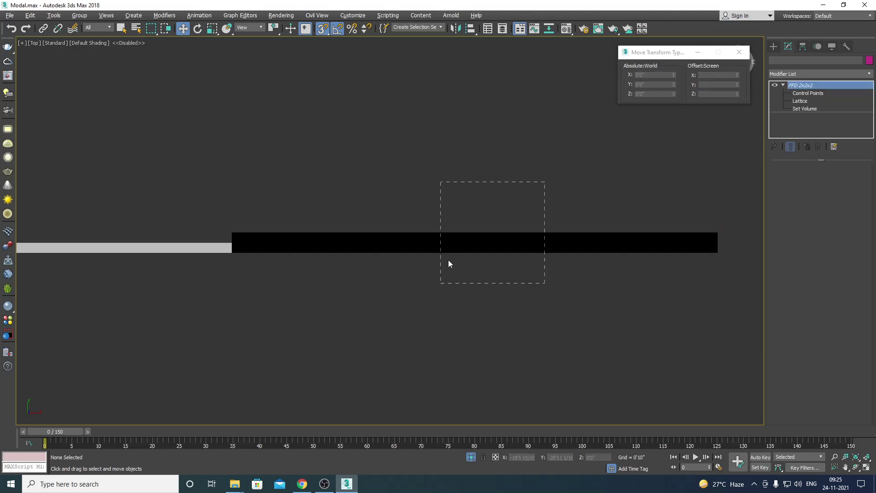
{"action": "left_click_drag", "start_coordinate": [476, 211], "coordinate": [231, 246]}
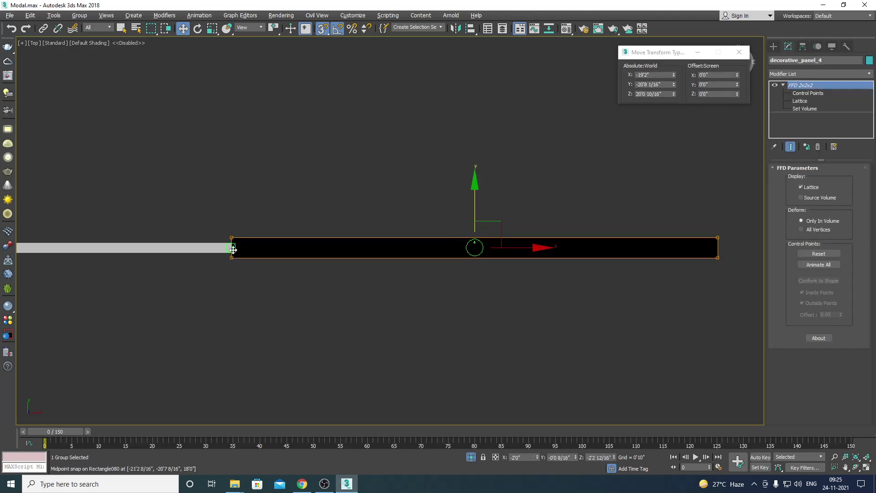
{"action": "scroll", "coordinate": [319, 261], "scroll_direction": "down", "scroll_amount": 2}
{"action": "key", "text": "p"}
{"action": "key", "text": "ctrl+r"}
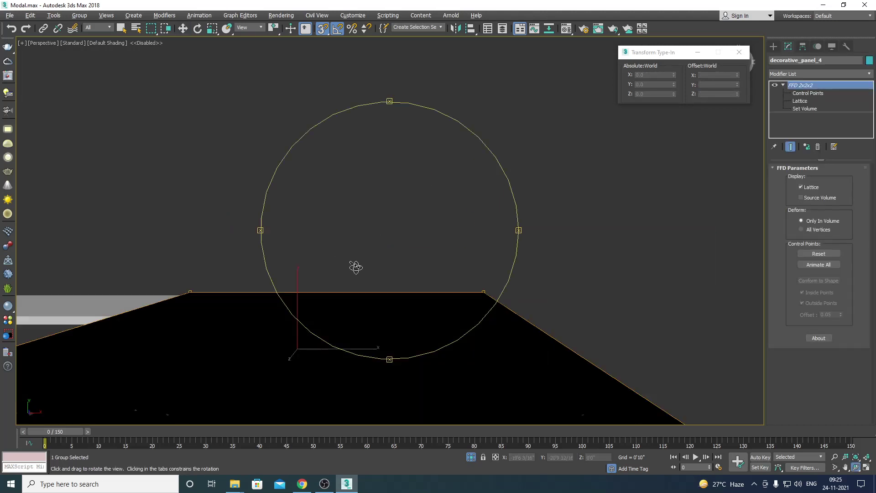
{"action": "mouse_move", "coordinate": [353, 266]}
{"action": "left_mouse_down"}
{"action": "mouse_move", "coordinate": [386, 276]}
{"action": "mouse_move", "coordinate": [372, 254]}
{"action": "mouse_move", "coordinate": [348, 318]}
{"action": "mouse_move", "coordinate": [323, 323]}
{"action": "mouse_move", "coordinate": [412, 270]}
{"action": "mouse_move", "coordinate": [364, 337]}
{"action": "left_mouse_up"}
{"action": "right_click", "coordinate": [491, 295]}
{"action": "left_click", "coordinate": [548, 267]}
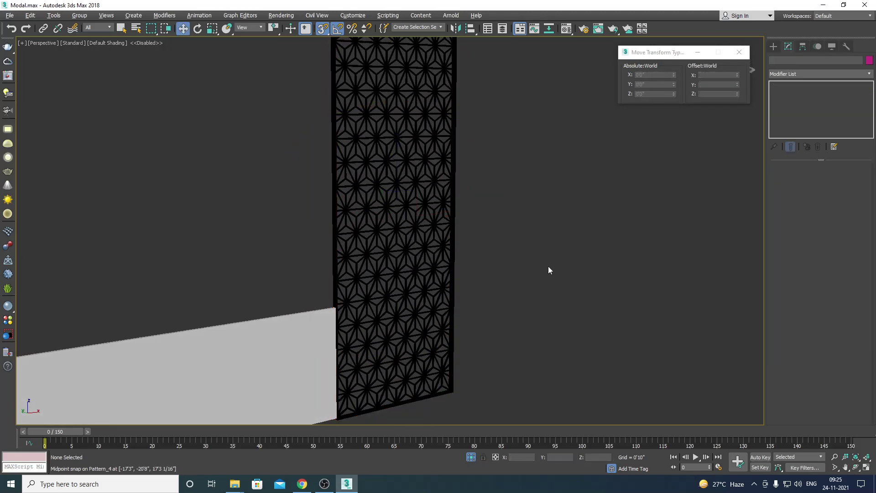
Assign the light grey VRayMtl from the Material Editor to the jali panel.
{"action": "key", "text": "m"}
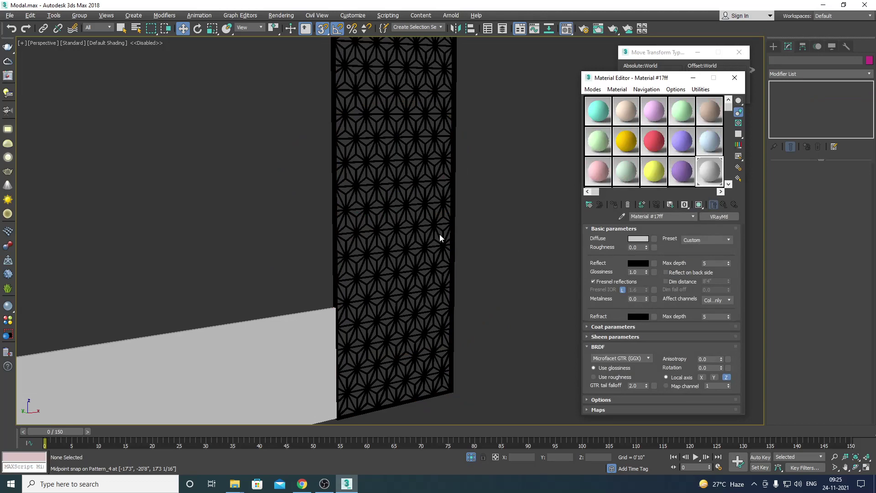
{"action": "left_click", "coordinate": [443, 254]}
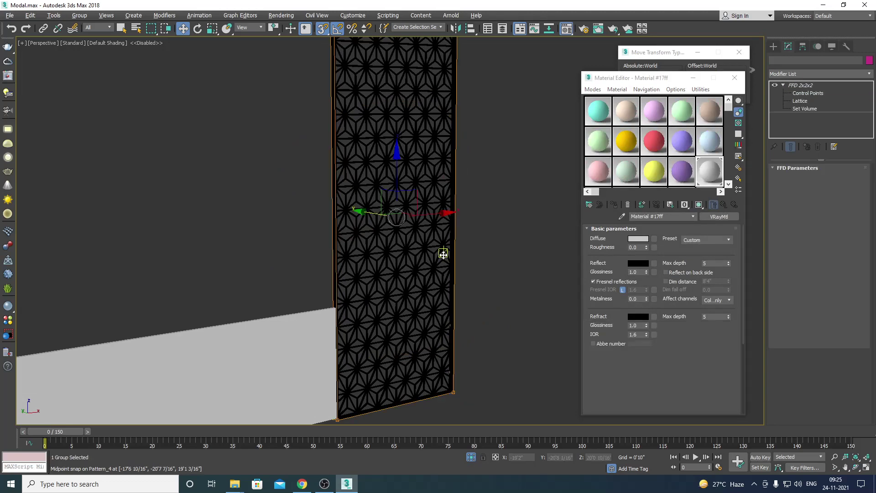
{"action": "left_click", "coordinate": [616, 206]}
{"action": "left_click", "coordinate": [532, 242]}
{"action": "scroll", "coordinate": [418, 196], "scroll_direction": "up", "scroll_amount": 3}
{"action": "scroll", "coordinate": [418, 180], "scroll_direction": "up", "scroll_amount": 4}
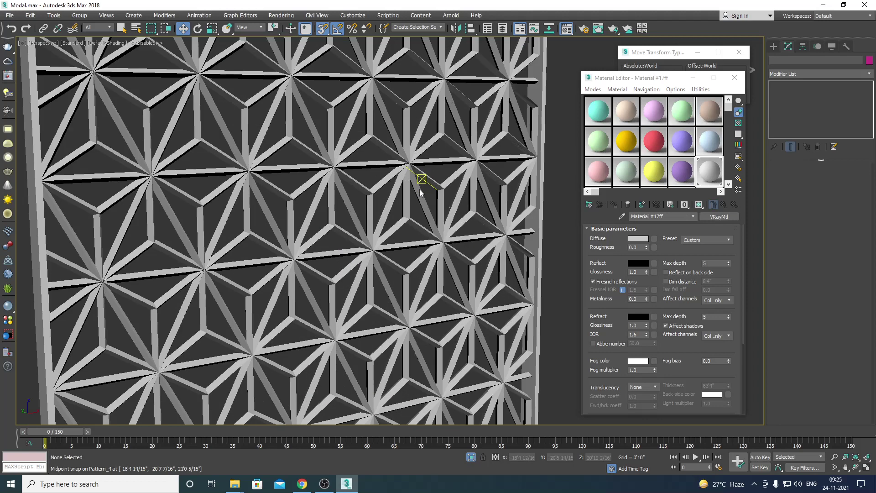
{"action": "scroll", "coordinate": [395, 182], "scroll_direction": "up", "scroll_amount": 4}
{"action": "scroll", "coordinate": [395, 183], "scroll_direction": "down", "scroll_amount": 4}
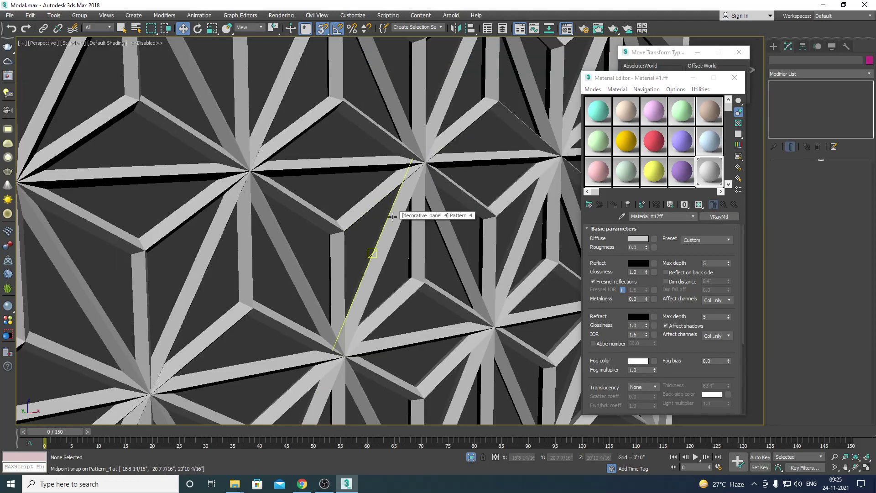
{"action": "scroll", "coordinate": [392, 216], "scroll_direction": "down", "scroll_amount": 5}
{"action": "scroll", "coordinate": [383, 230], "scroll_direction": "down", "scroll_amount": 3}
{"action": "left_click", "coordinate": [735, 79]}
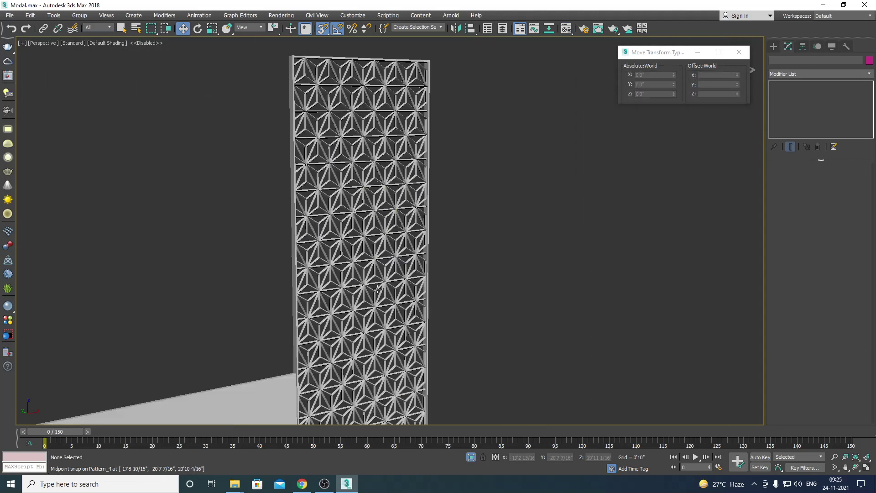
{"action": "right_click", "coordinate": [453, 266]}
{"action": "scroll", "coordinate": [470, 235], "scroll_direction": "up", "scroll_amount": 4}
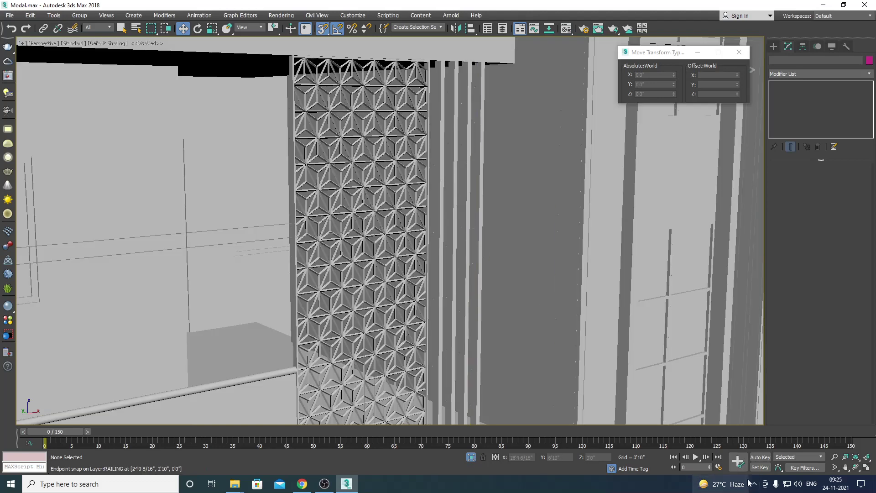
{"action": "scroll", "coordinate": [453, 372], "scroll_direction": "down", "scroll_amount": 4}
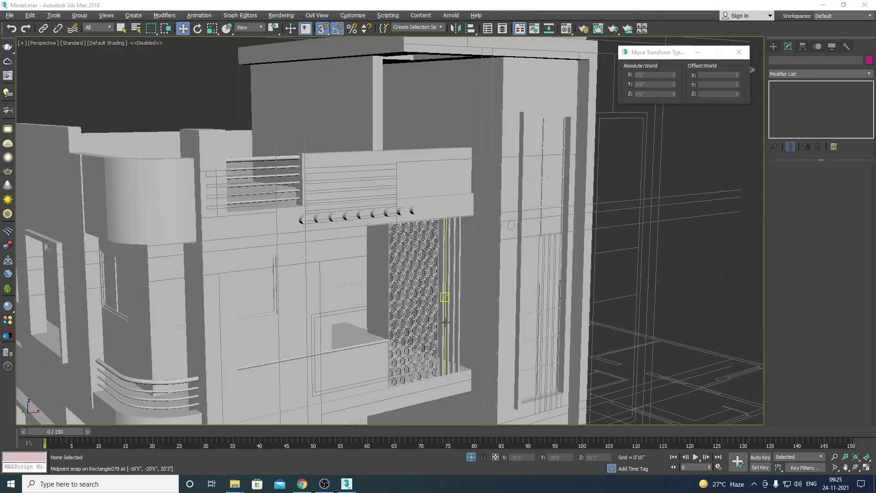
{"action": "scroll", "coordinate": [403, 278], "scroll_direction": "down", "scroll_amount": 5}
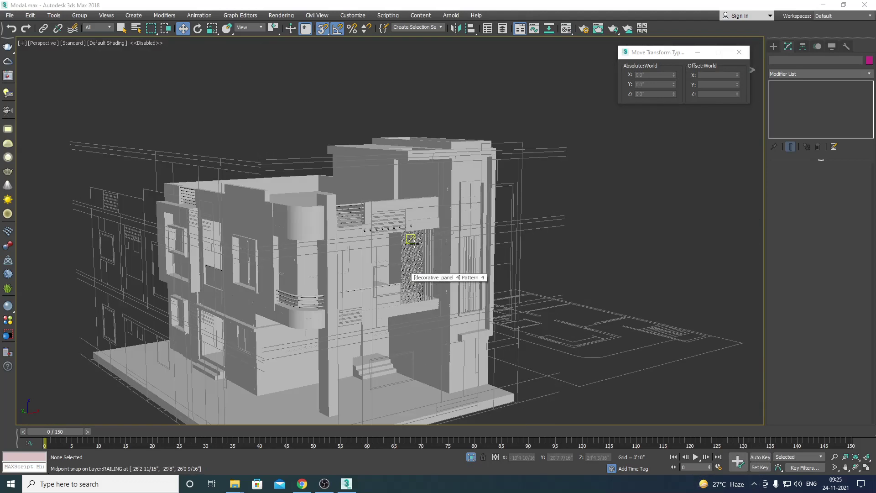
{"action": "left_click", "coordinate": [413, 252]}
{"action": "key", "text": "ctrl+r"}
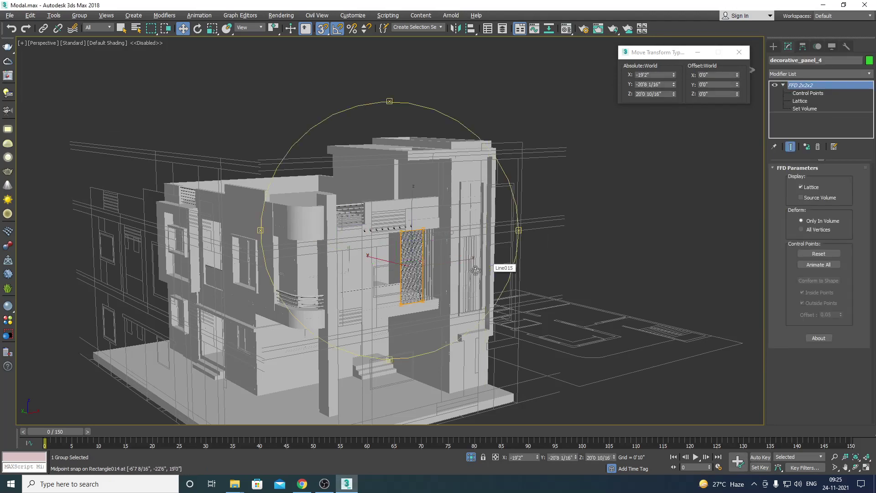
{"action": "left_click_drag", "start_coordinate": [486, 269], "coordinate": [455, 202]}
{"action": "scroll", "coordinate": [455, 202], "scroll_direction": "up", "scroll_amount": 3}
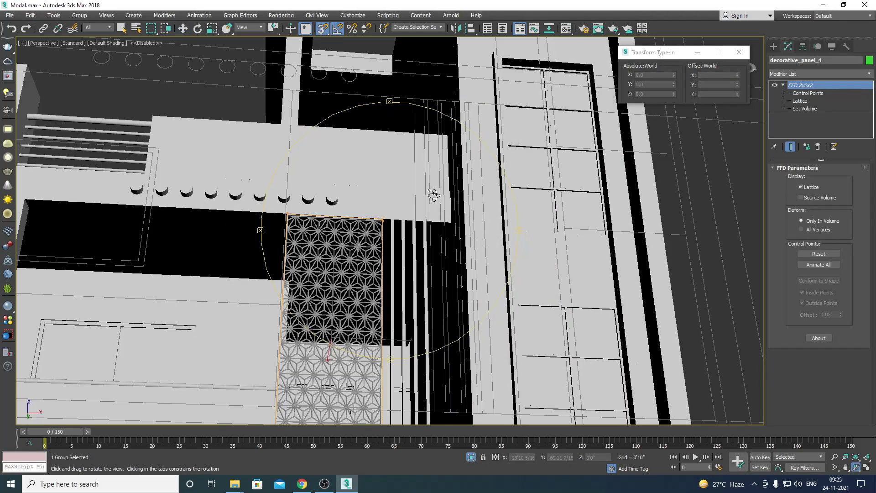
{"action": "scroll", "coordinate": [428, 248], "scroll_direction": "down", "scroll_amount": 3}
{"action": "left_click_drag", "start_coordinate": [428, 248], "coordinate": [432, 278]}
{"action": "key", "text": "f"}
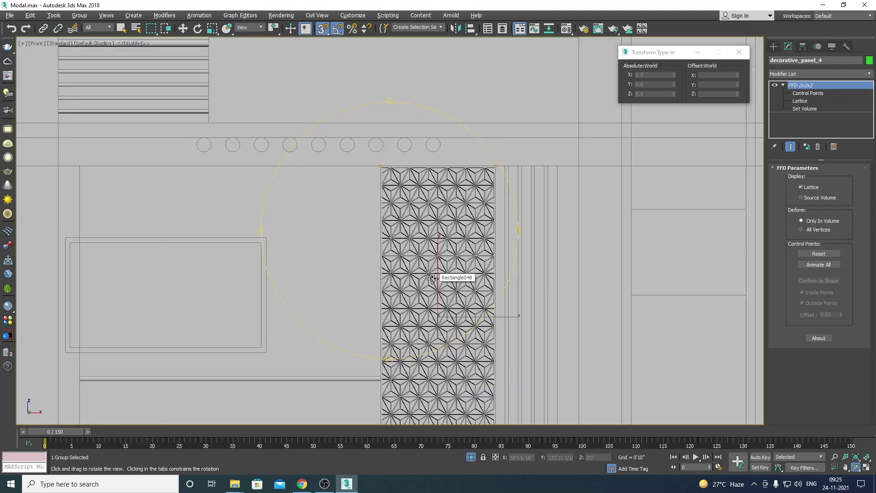
{"action": "scroll", "coordinate": [457, 278], "scroll_direction": "down", "scroll_amount": 4}
{"action": "key", "text": "F3"}
{"action": "key", "text": "ctrl+d"}
{"action": "scroll", "coordinate": [474, 301], "scroll_direction": "up", "scroll_amount": 4}
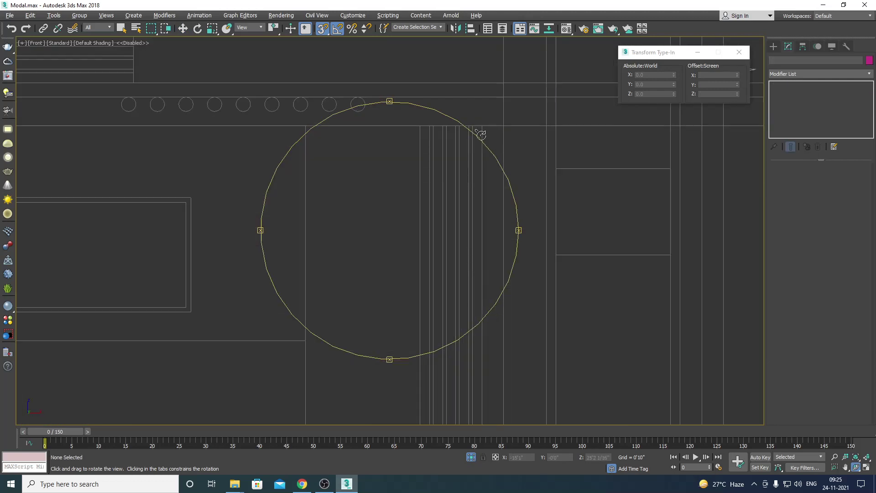
{"action": "scroll", "coordinate": [481, 135], "scroll_direction": "down", "scroll_amount": 3}
{"action": "key", "text": "w"}
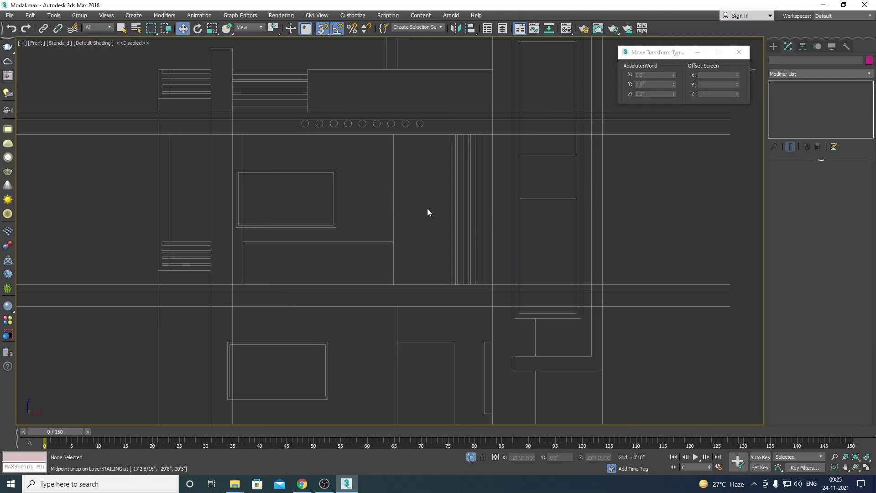
{"action": "key", "text": "F3"}
{"action": "scroll", "coordinate": [368, 229], "scroll_direction": "up", "scroll_amount": 3}
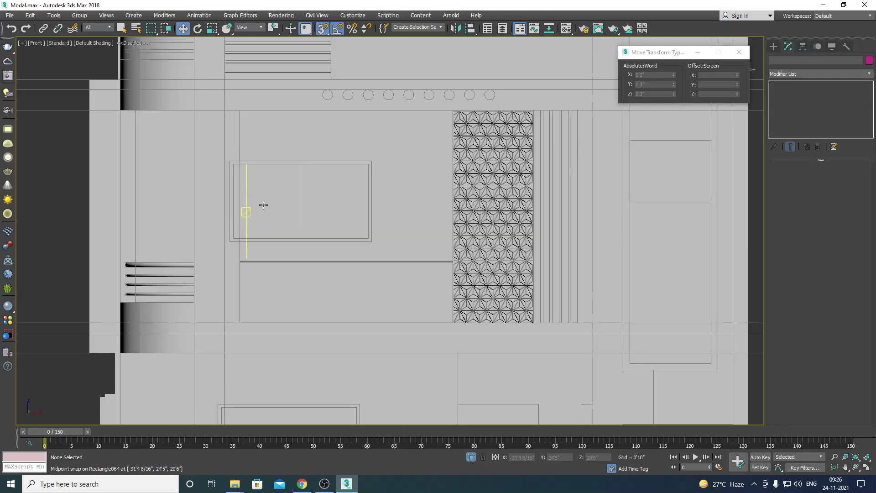
{"action": "scroll", "coordinate": [340, 230], "scroll_direction": "down", "scroll_amount": 3}
{"action": "key", "text": "ctrl+r"}
{"action": "mouse_move", "coordinate": [341, 230]}
{"action": "left_mouse_down"}
{"action": "mouse_move", "coordinate": [372, 289]}
{"action": "mouse_move", "coordinate": [385, 269]}
{"action": "mouse_move", "coordinate": [384, 295]}
{"action": "mouse_move", "coordinate": [431, 364]}
{"action": "mouse_move", "coordinate": [313, 319]}
{"action": "left_mouse_up"}
{"action": "scroll", "coordinate": [309, 313], "scroll_direction": "up", "scroll_amount": 3}
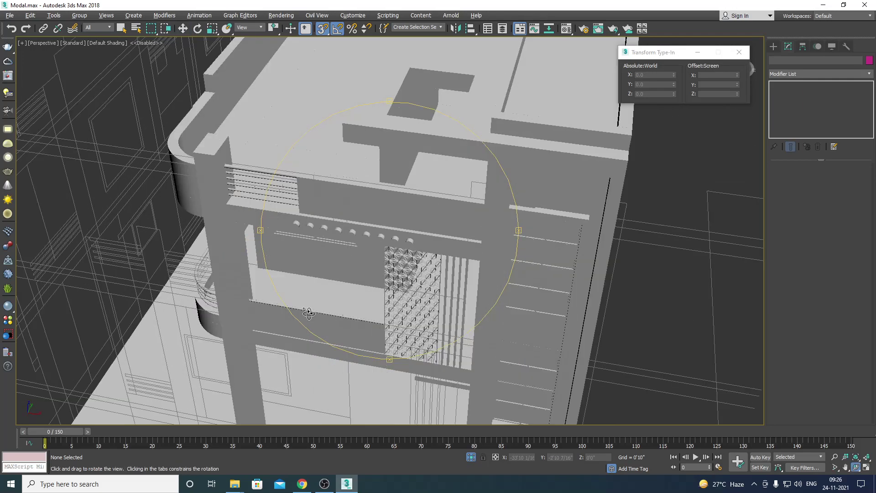
{"action": "key", "text": "w"}
{"action": "scroll", "coordinate": [310, 312], "scroll_direction": "up", "scroll_amount": 3}
{"action": "scroll", "coordinate": [266, 237], "scroll_direction": "up", "scroll_amount": 2}
Select post Rectangle077 and two other balcony objects, orbiting to the balcony side.
{"action": "left_click", "coordinate": [266, 238]}
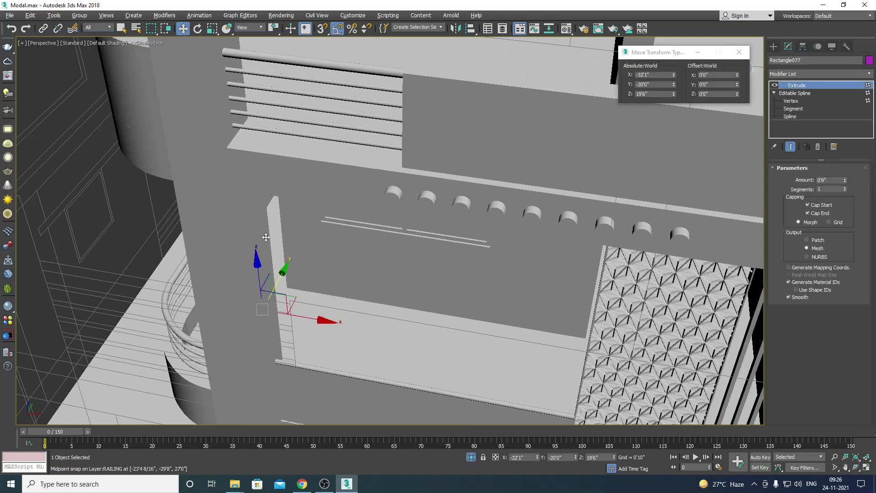
{"action": "key", "text": "F4"}
{"action": "key", "text": "ctrl+r"}
{"action": "scroll", "coordinate": [319, 256], "scroll_direction": "down", "scroll_amount": 3}
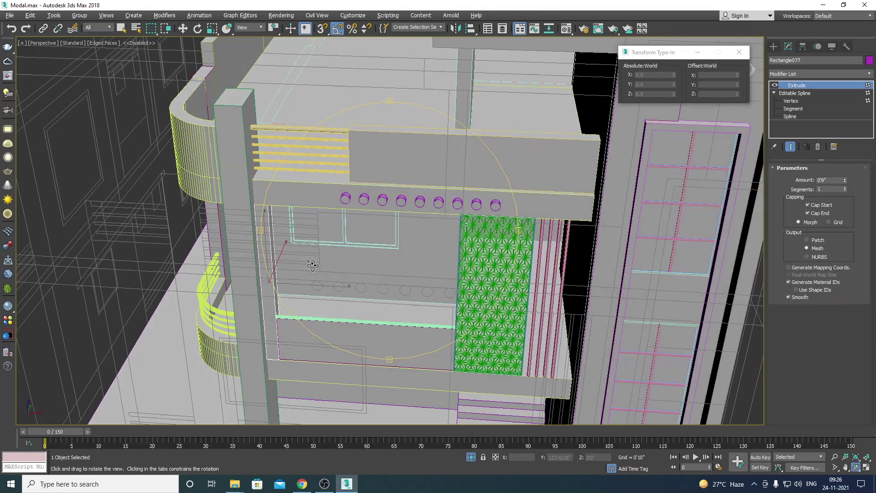
{"action": "mouse_move", "coordinate": [297, 237]}
{"action": "left_mouse_down"}
{"action": "mouse_move", "coordinate": [323, 258]}
{"action": "mouse_move", "coordinate": [461, 230]}
{"action": "left_mouse_up"}
{"action": "scroll", "coordinate": [461, 230], "scroll_direction": "up", "scroll_amount": 3}
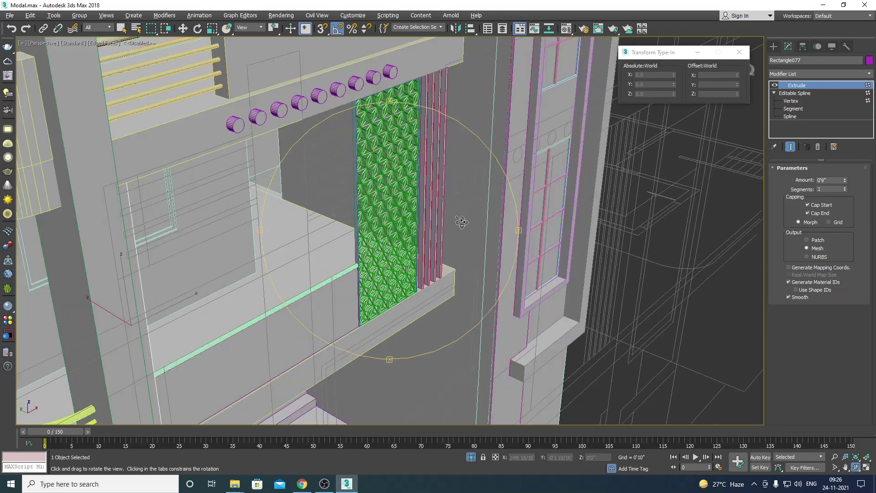
{"action": "key", "text": "w"}
{"action": "left_click", "coordinate": [461, 230], "text": "ctrl"}
{"action": "left_click", "coordinate": [434, 294], "text": "ctrl"}
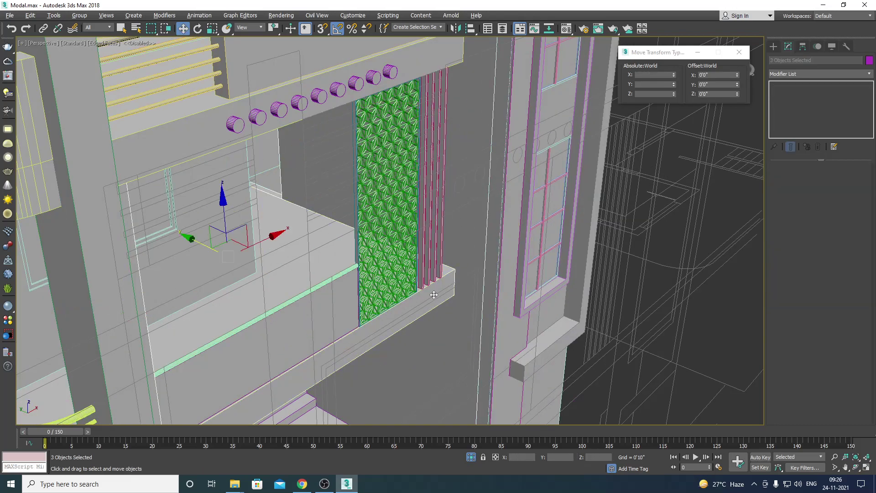
{"action": "scroll", "coordinate": [433, 294], "scroll_direction": "up", "scroll_amount": 5}
{"action": "scroll", "coordinate": [434, 259], "scroll_direction": "down", "scroll_amount": 5}
{"action": "scroll", "coordinate": [434, 259], "scroll_direction": "up", "scroll_amount": 5}
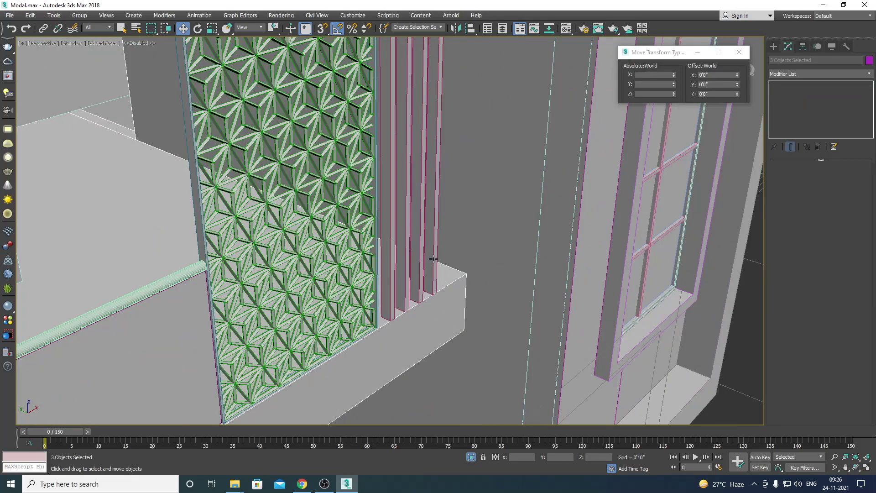
{"action": "scroll", "coordinate": [434, 259], "scroll_direction": "down", "scroll_amount": 5}
In Front view, clone the vertical post and move the copy to the ledge's right end.
{"action": "key", "text": "f"}
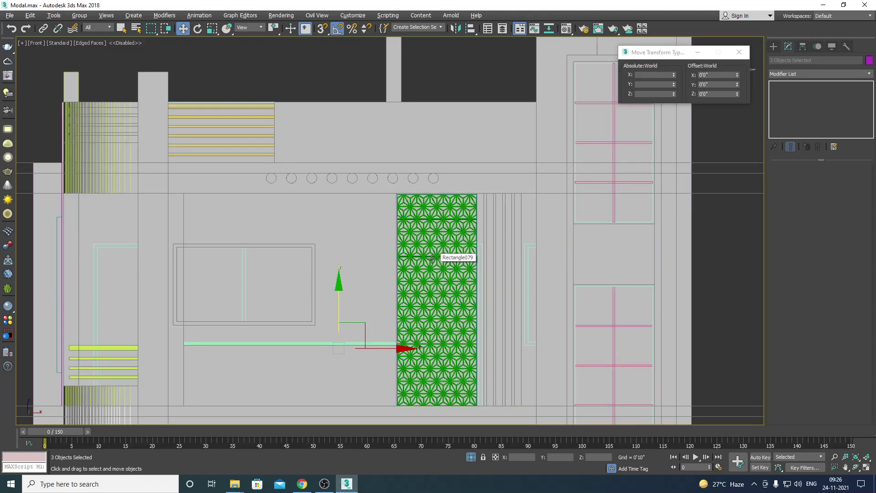
{"action": "scroll", "coordinate": [434, 259], "scroll_direction": "down", "scroll_amount": 3}
{"action": "scroll", "coordinate": [408, 271], "scroll_direction": "up", "scroll_amount": 10}
{"action": "scroll", "coordinate": [420, 190], "scroll_direction": "up", "scroll_amount": 2}
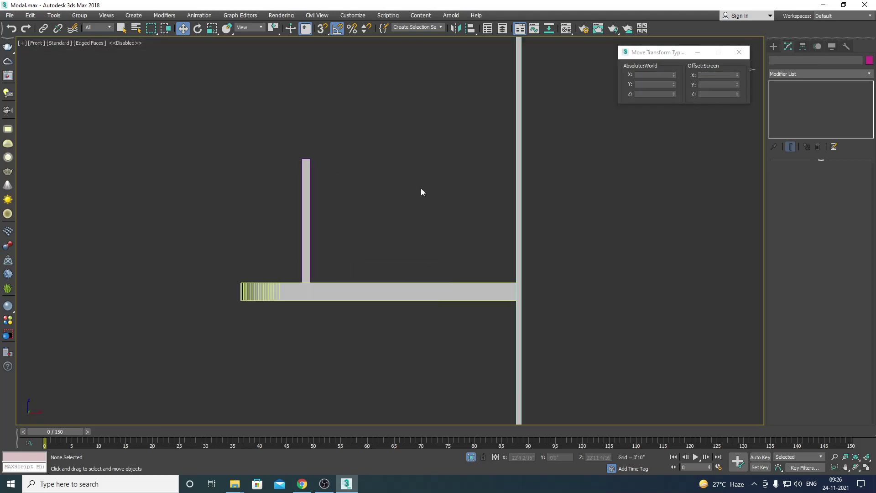
{"action": "left_click", "coordinate": [306, 242]}
{"action": "left_click_drag", "start_coordinate": [350, 223], "coordinate": [466, 226], "text": "shift"}
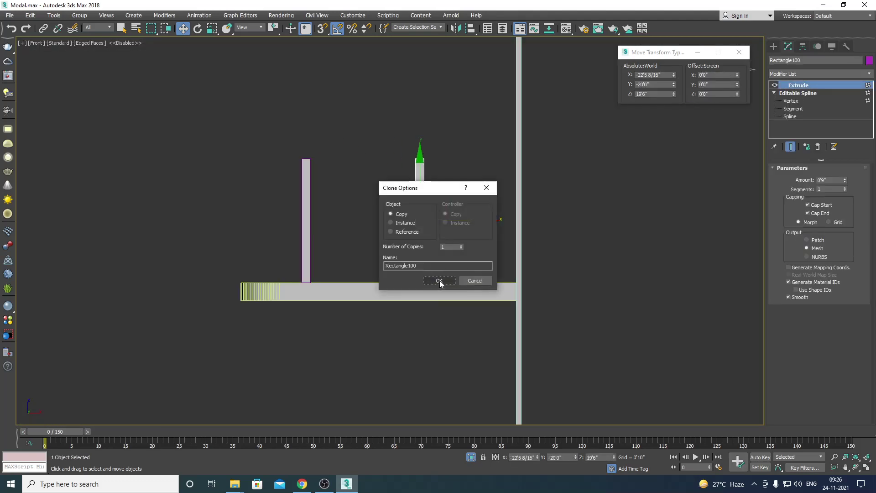
{"action": "left_click", "coordinate": [439, 280]}
{"action": "scroll", "coordinate": [474, 270], "scroll_direction": "up", "scroll_amount": 2}
{"action": "key", "text": "F3"}
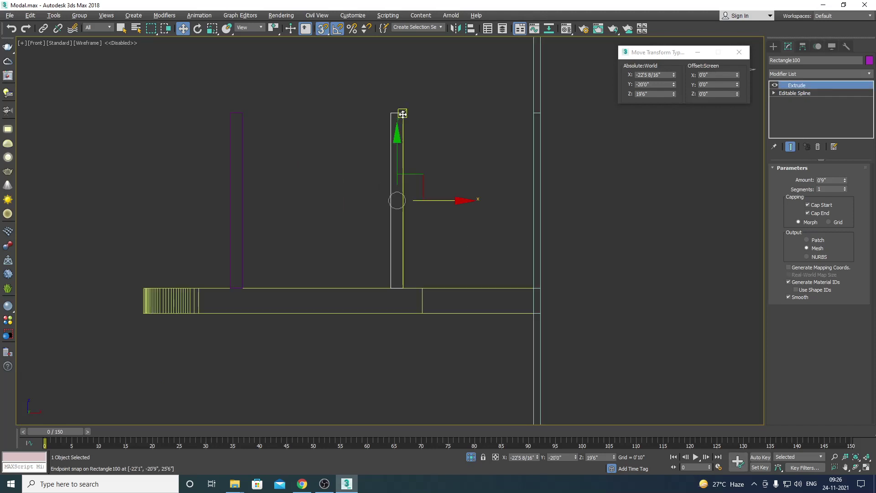
{"action": "left_click_drag", "start_coordinate": [402, 114], "coordinate": [530, 287]}
Unhide all objects and pan to show the whole facade.
{"action": "right_click", "coordinate": [388, 231]}
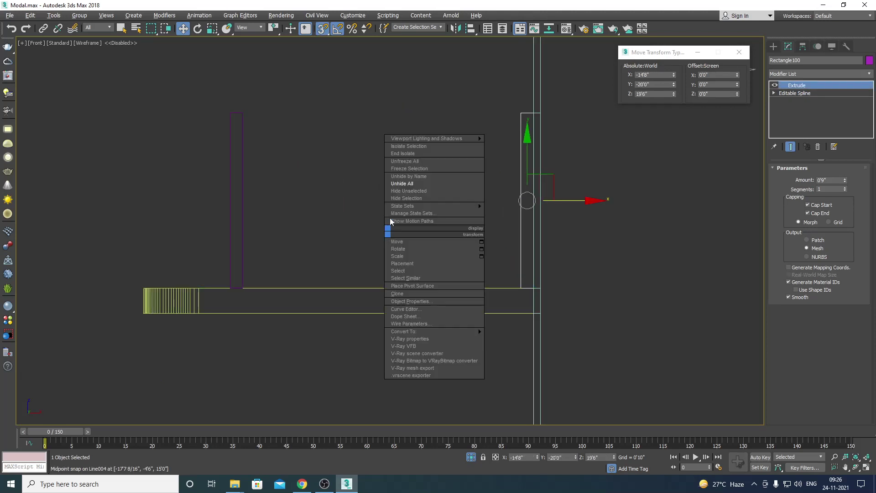
{"action": "left_click", "coordinate": [398, 183]}
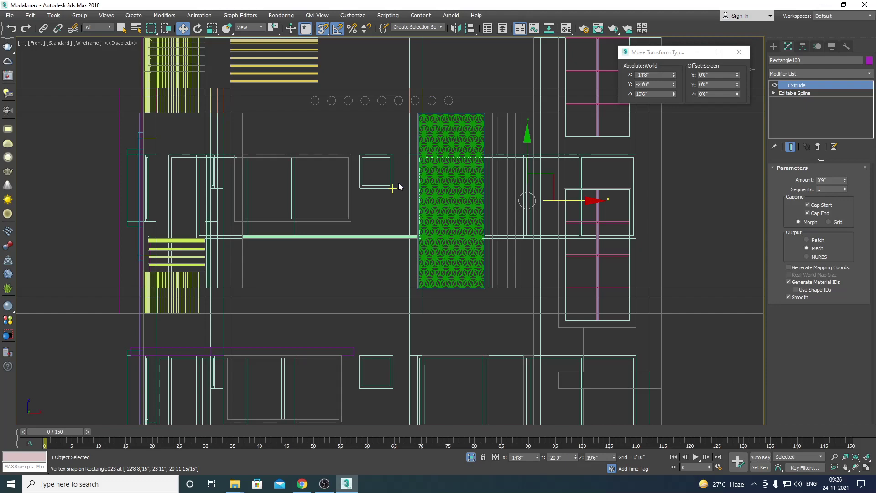
{"action": "middle_click_drag", "start_coordinate": [398, 182], "coordinate": [357, 252]}
Check the copied post's spline vertices, then return to its Extrude level in shaded view.
{"action": "left_click", "coordinate": [775, 94]}
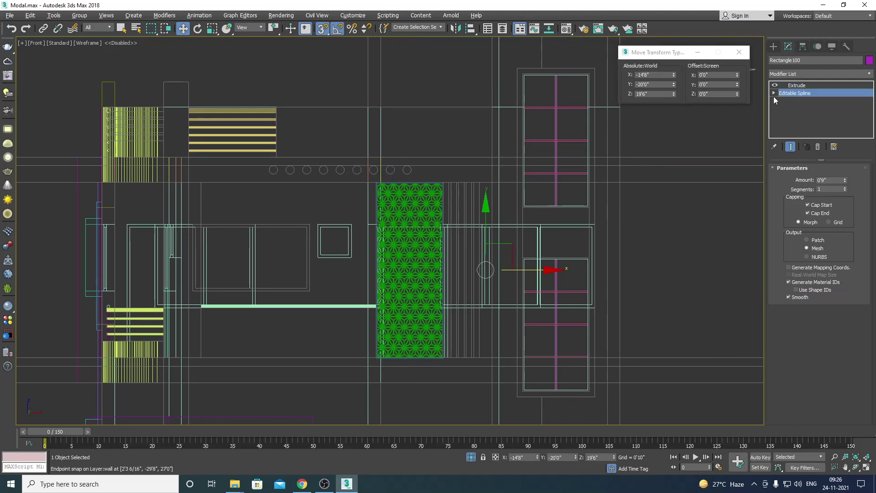
{"action": "key", "text": "1"}
{"action": "scroll", "coordinate": [488, 194], "scroll_direction": "up", "scroll_amount": 3}
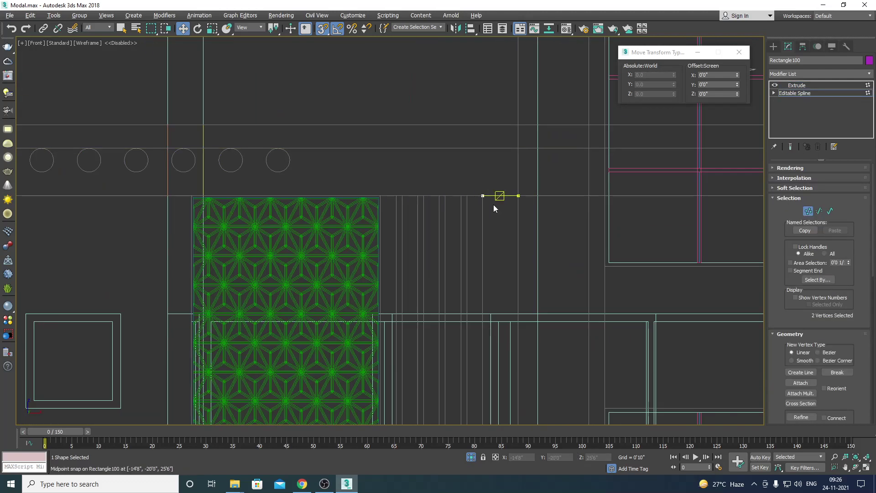
{"action": "scroll", "coordinate": [446, 184], "scroll_direction": "down", "scroll_amount": 3}
{"action": "left_click", "coordinate": [808, 87]}
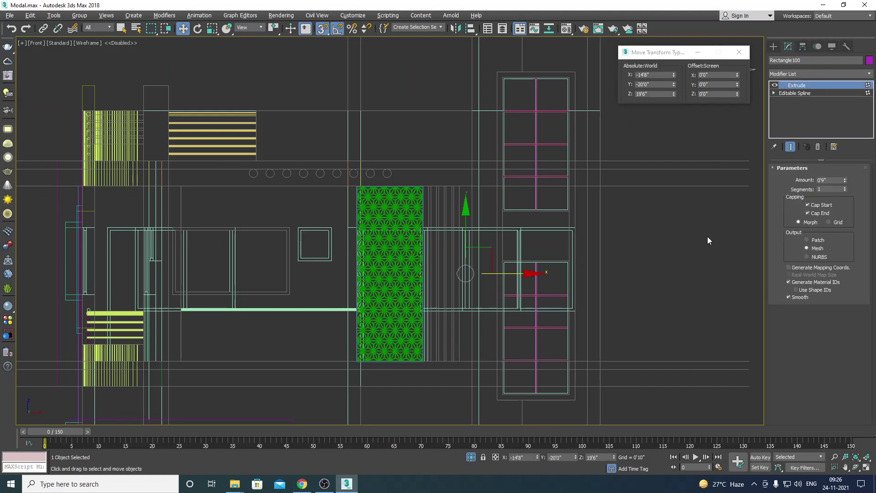
{"action": "scroll", "coordinate": [708, 239], "scroll_direction": "down", "scroll_amount": 3}
{"action": "left_click", "coordinate": [707, 239]}
{"action": "key", "text": "F3"}
{"action": "scroll", "coordinate": [499, 236], "scroll_direction": "up", "scroll_amount": 3}
Select Rectangle080 and orbit the Perspective view to a three-quarter view of the building.
{"action": "left_click", "coordinate": [491, 252]}
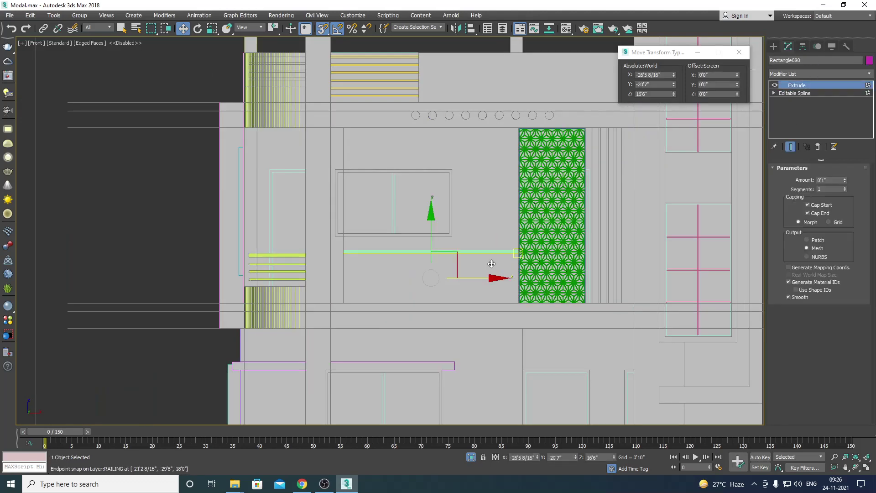
{"action": "key", "text": "p"}
{"action": "scroll", "coordinate": [450, 235], "scroll_direction": "down", "scroll_amount": 5}
{"action": "key", "text": "ctrl+r"}
{"action": "mouse_move", "coordinate": [398, 246]}
{"action": "left_mouse_down"}
{"action": "mouse_move", "coordinate": [462, 215]}
{"action": "mouse_move", "coordinate": [455, 222]}
{"action": "left_mouse_up"}
{"action": "scroll", "coordinate": [463, 215], "scroll_direction": "up", "scroll_amount": 5}
{"action": "scroll", "coordinate": [462, 215], "scroll_direction": "down", "scroll_amount": 4}
{"action": "scroll", "coordinate": [455, 222], "scroll_direction": "down", "scroll_amount": 4}
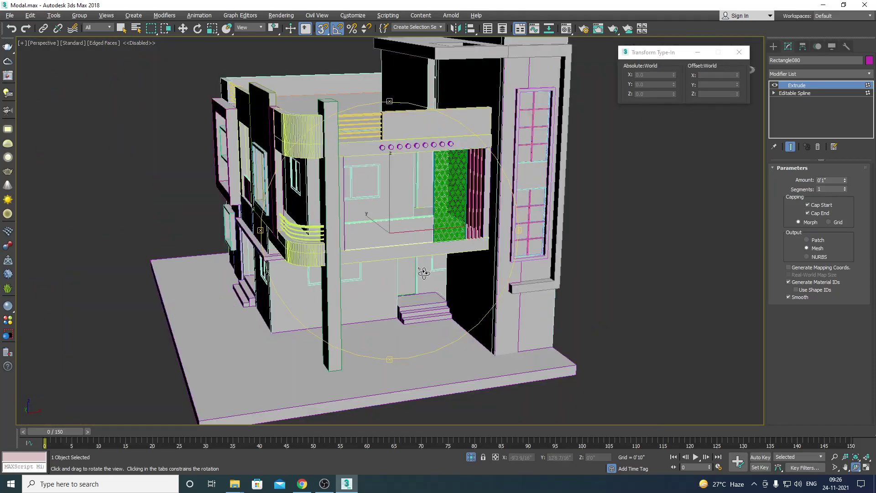
{"action": "mouse_move", "coordinate": [382, 260]}
{"action": "left_mouse_down"}
{"action": "mouse_move", "coordinate": [431, 258]}
{"action": "mouse_move", "coordinate": [426, 272]}
{"action": "mouse_move", "coordinate": [397, 250]}
{"action": "mouse_move", "coordinate": [212, 207]}
{"action": "left_mouse_up"}
{"action": "scroll", "coordinate": [397, 251], "scroll_direction": "up", "scroll_amount": 3}
{"action": "scroll", "coordinate": [212, 208], "scroll_direction": "up", "scroll_amount": 2}
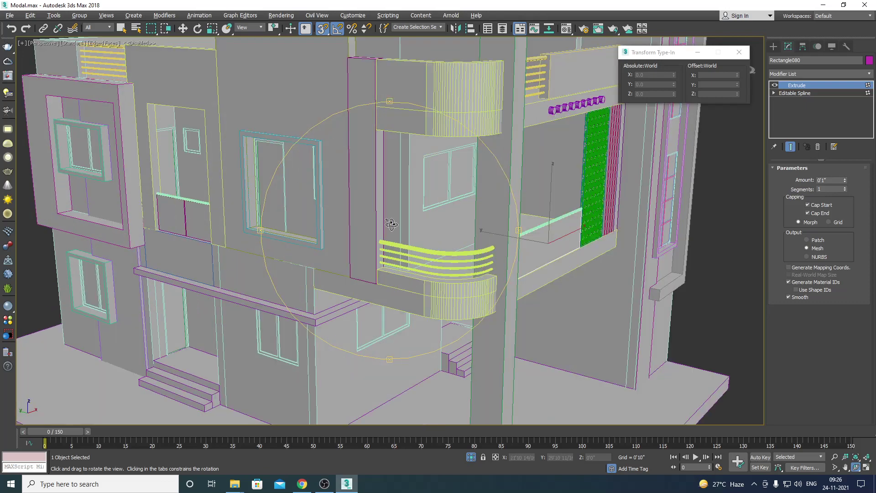
{"action": "scroll", "coordinate": [391, 224], "scroll_direction": "down", "scroll_amount": 3}
{"action": "scroll", "coordinate": [620, 210], "scroll_direction": "down", "scroll_amount": 3}
Select the green jali panel plus the facade wall and isolate them with Alt+Q.
{"action": "key", "text": "w"}
{"action": "left_click", "coordinate": [621, 210]}
{"action": "scroll", "coordinate": [621, 210], "scroll_direction": "up", "scroll_amount": 4}
{"action": "scroll", "coordinate": [594, 218], "scroll_direction": "up", "scroll_amount": 3}
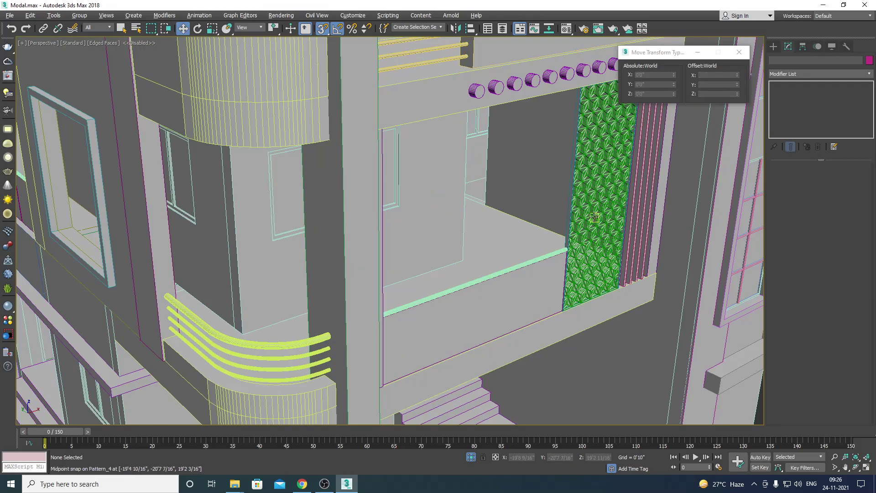
{"action": "scroll", "coordinate": [594, 217], "scroll_direction": "up", "scroll_amount": 2}
{"action": "left_click", "coordinate": [598, 217]}
{"action": "scroll", "coordinate": [598, 217], "scroll_direction": "down", "scroll_amount": 3}
{"action": "scroll", "coordinate": [412, 250], "scroll_direction": "down", "scroll_amount": 3}
{"action": "key", "text": "ctrl+r"}
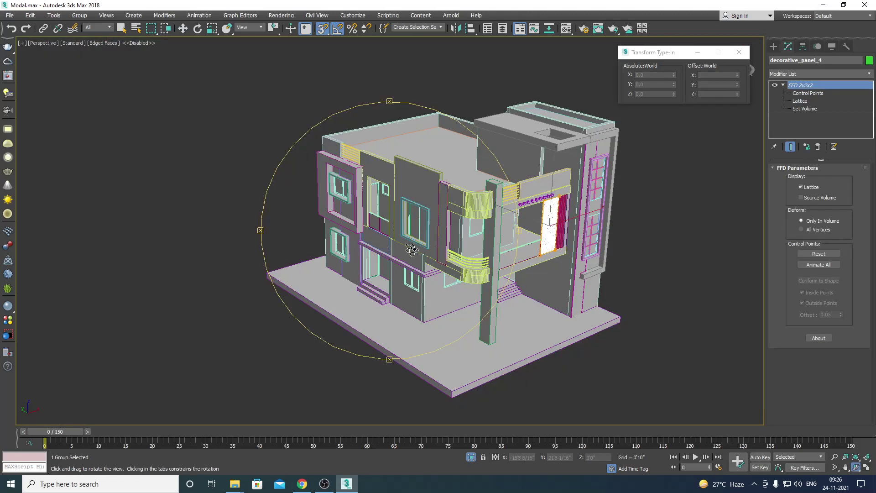
{"action": "scroll", "coordinate": [412, 249], "scroll_direction": "up", "scroll_amount": 1}
{"action": "key", "text": "w"}
{"action": "scroll", "coordinate": [439, 249], "scroll_direction": "up", "scroll_amount": 5}
{"action": "scroll", "coordinate": [376, 269], "scroll_direction": "up", "scroll_amount": 3}
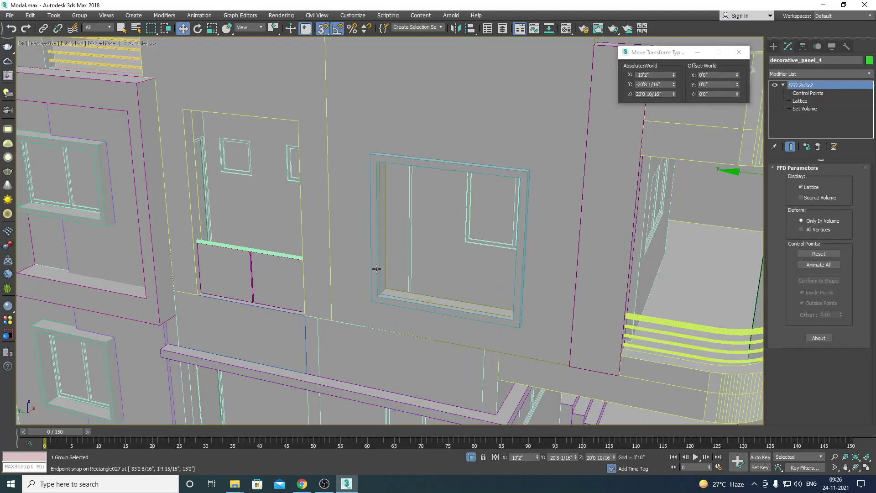
{"action": "left_click", "coordinate": [397, 143], "text": "ctrl"}
{"action": "key", "text": "alt+q"}
{"action": "scroll", "coordinate": [402, 146], "scroll_direction": "down", "scroll_amount": 3}
In Top view, clone decorative_panel_4 as a copy beside the original.
{"action": "key", "text": "t"}
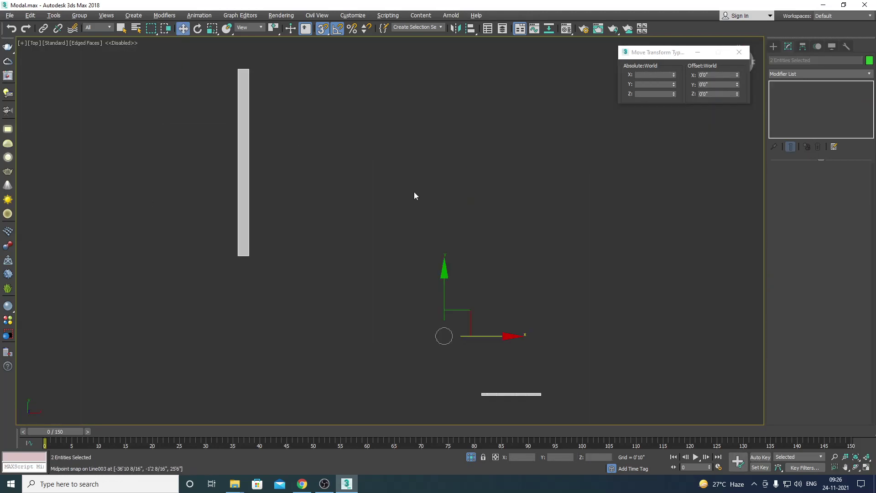
{"action": "scroll", "coordinate": [415, 196], "scroll_direction": "down", "scroll_amount": 2}
{"action": "left_click", "coordinate": [458, 302]}
{"action": "mouse_move", "coordinate": [458, 303]}
{"action": "left_mouse_down"}
{"action": "mouse_move", "coordinate": [416, 278]}
{"action": "mouse_move", "coordinate": [305, 156]}
{"action": "left_mouse_up"}
{"action": "left_click", "coordinate": [411, 262]}
{"action": "scroll", "coordinate": [322, 173], "scroll_direction": "up", "scroll_amount": 3}
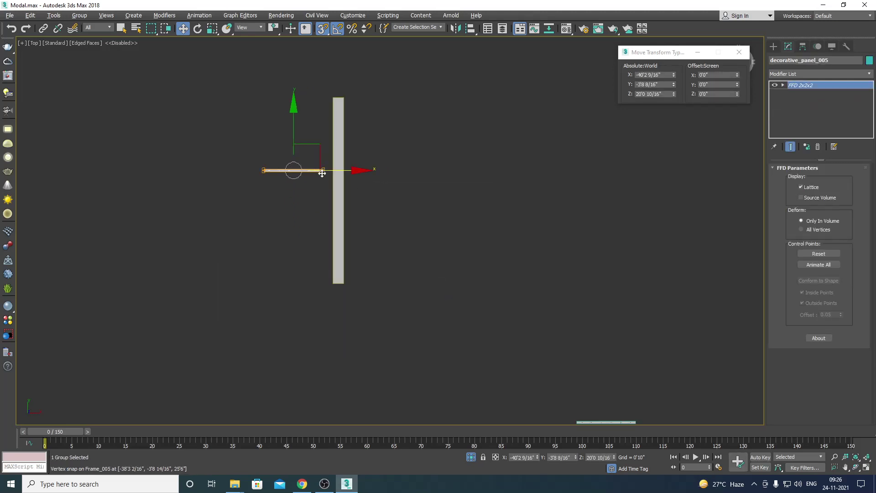
Rotate the copied panel -90° about Z and snap it to the wall opening's corner.
{"action": "key", "text": "e"}
{"action": "left_click_drag", "start_coordinate": [315, 226], "coordinate": [309, 228]}
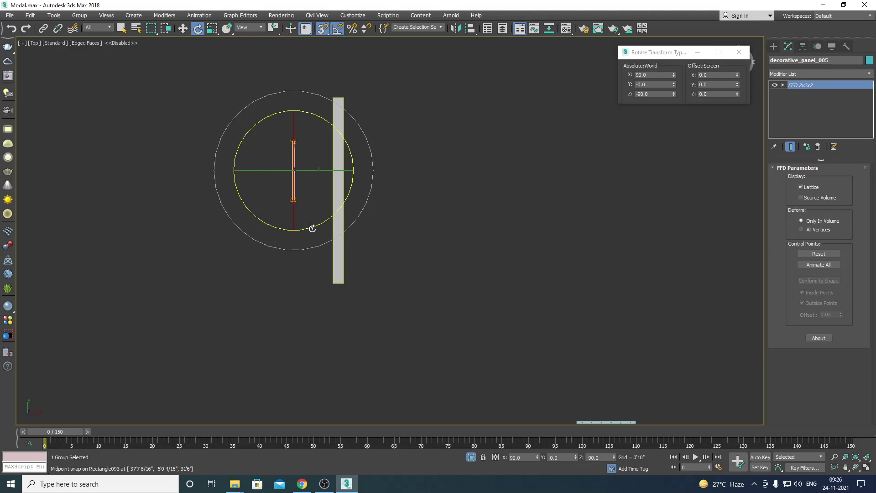
{"action": "key", "text": "F3"}
{"action": "scroll", "coordinate": [313, 178], "scroll_direction": "up", "scroll_amount": 2}
{"action": "key", "text": "w"}
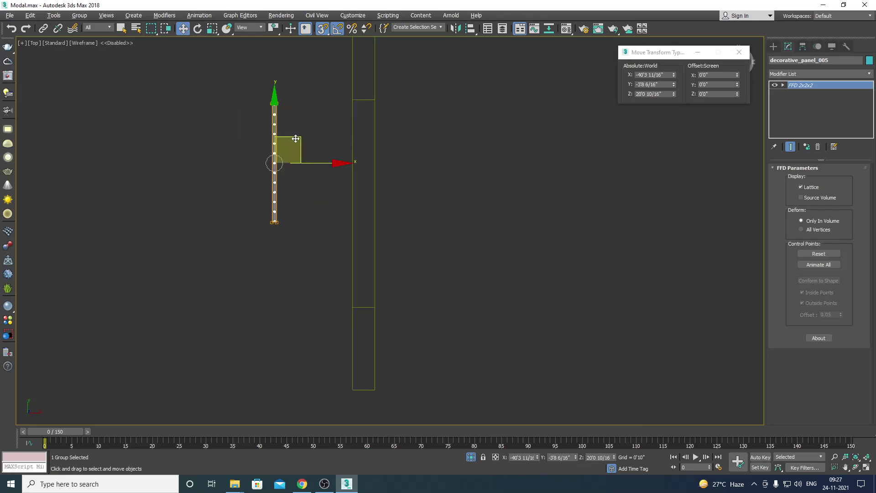
{"action": "left_click_drag", "start_coordinate": [295, 139], "coordinate": [465, 97]}
{"action": "scroll", "coordinate": [406, 73], "scroll_direction": "up", "scroll_amount": 3}
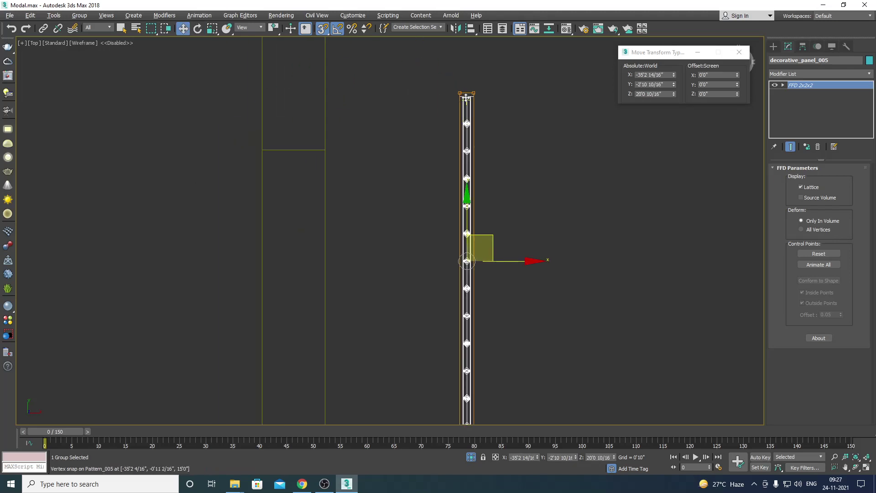
{"action": "left_click_drag", "start_coordinate": [467, 95], "coordinate": [368, 188]}
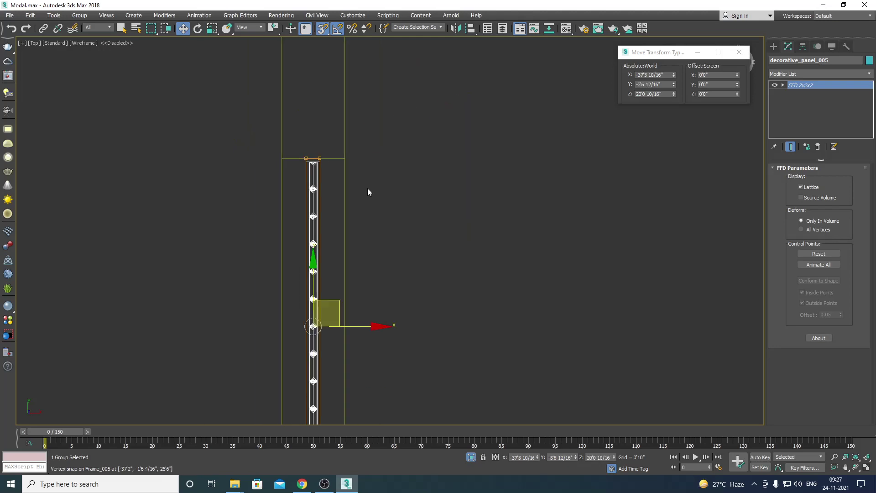
{"action": "scroll", "coordinate": [368, 188], "scroll_direction": "down", "scroll_amount": 4}
{"action": "key", "text": "l"}
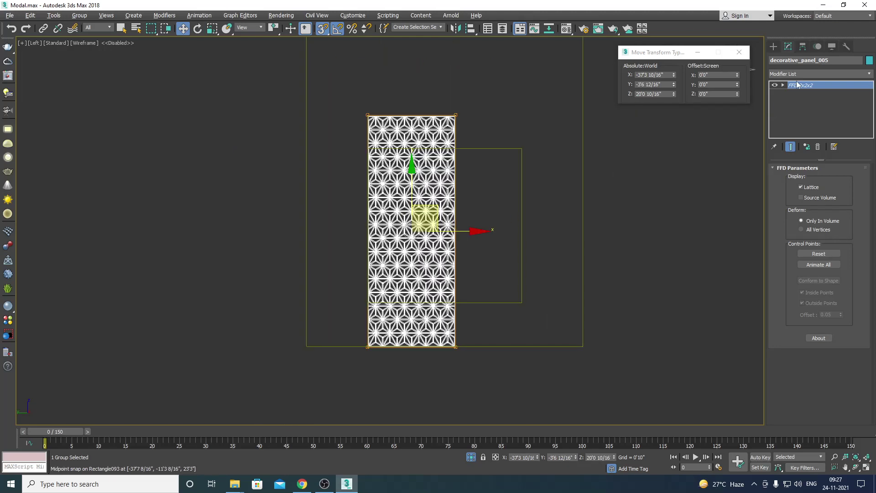
Snap the FFD control points to the frame corners and move the panel down into the opening.
{"action": "left_click", "coordinate": [783, 85]}
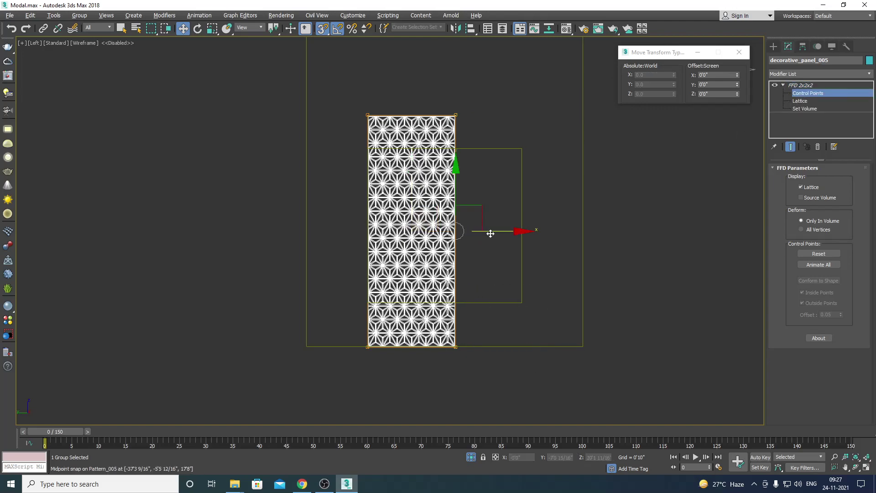
{"action": "mouse_move", "coordinate": [490, 233]}
{"action": "left_mouse_down"}
{"action": "mouse_move", "coordinate": [534, 118]}
{"action": "mouse_move", "coordinate": [358, 127]}
{"action": "left_mouse_up"}
{"action": "mouse_move", "coordinate": [441, 86]}
{"action": "left_mouse_down"}
{"action": "mouse_move", "coordinate": [513, 127]}
{"action": "mouse_move", "coordinate": [521, 152]}
{"action": "left_mouse_up"}
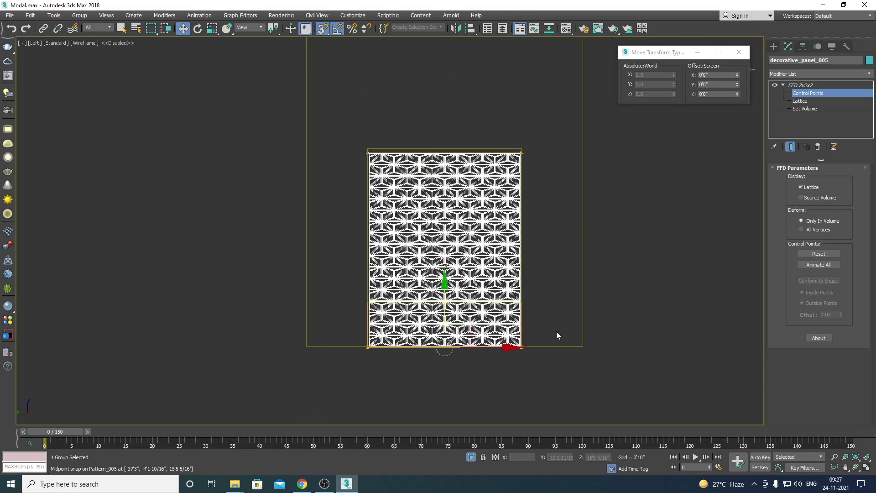
{"action": "scroll", "coordinate": [456, 341], "scroll_direction": "up", "scroll_amount": 2}
{"action": "left_click", "coordinate": [292, 367]}
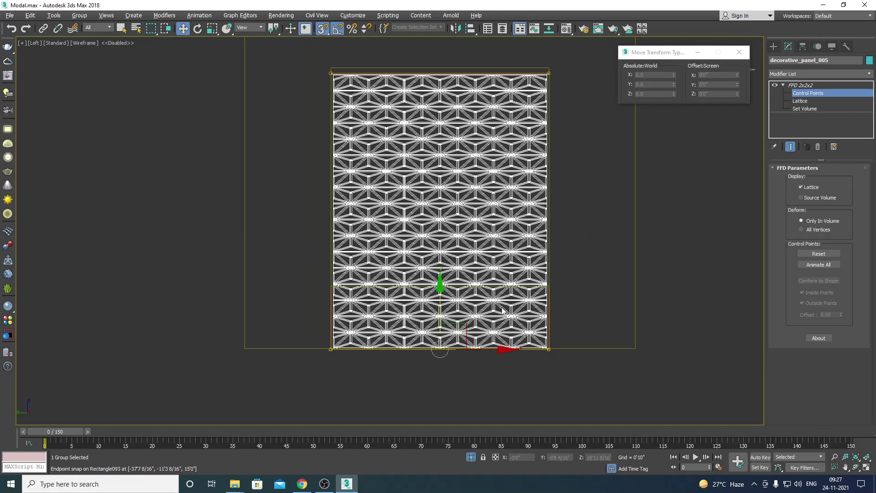
{"action": "left_click_drag", "start_coordinate": [373, 277], "coordinate": [372, 290]}
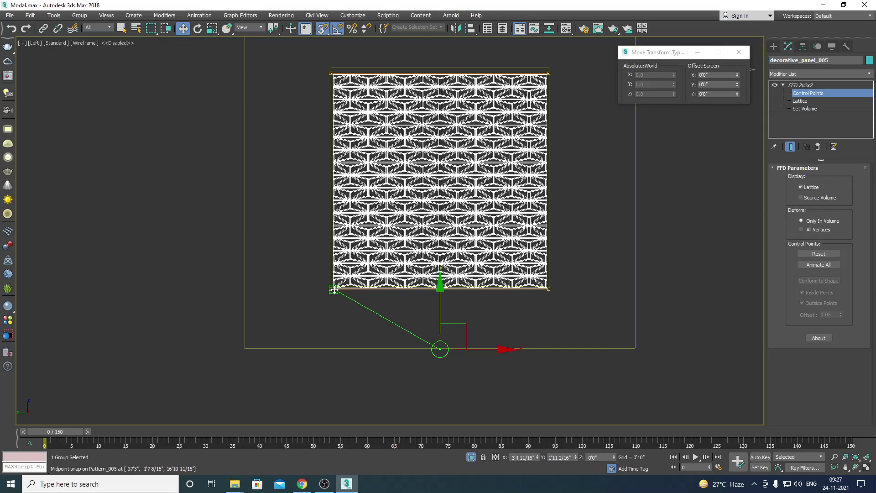
{"action": "left_click", "coordinate": [416, 254]}
Inspect the panel's fit in shaded Perspective, then return to the Left view.
{"action": "key", "text": "F3"}
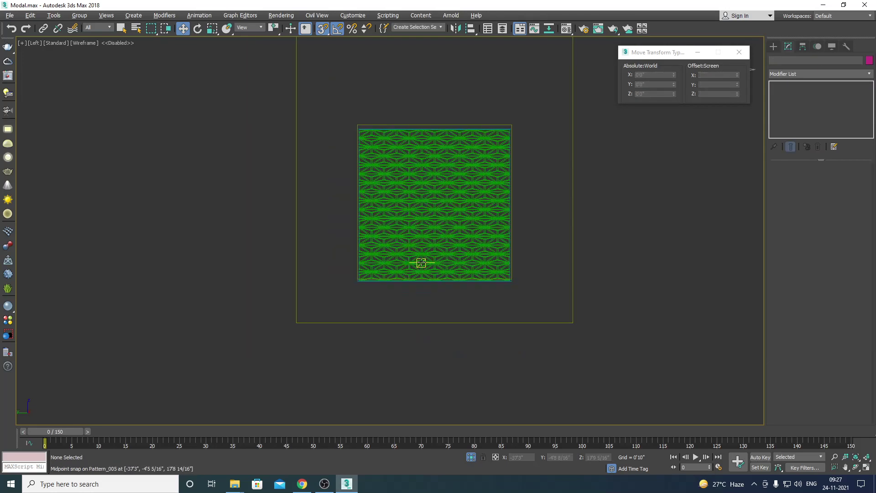
{"action": "scroll", "coordinate": [420, 233], "scroll_direction": "up", "scroll_amount": 5}
{"action": "scroll", "coordinate": [419, 237], "scroll_direction": "down", "scroll_amount": 5}
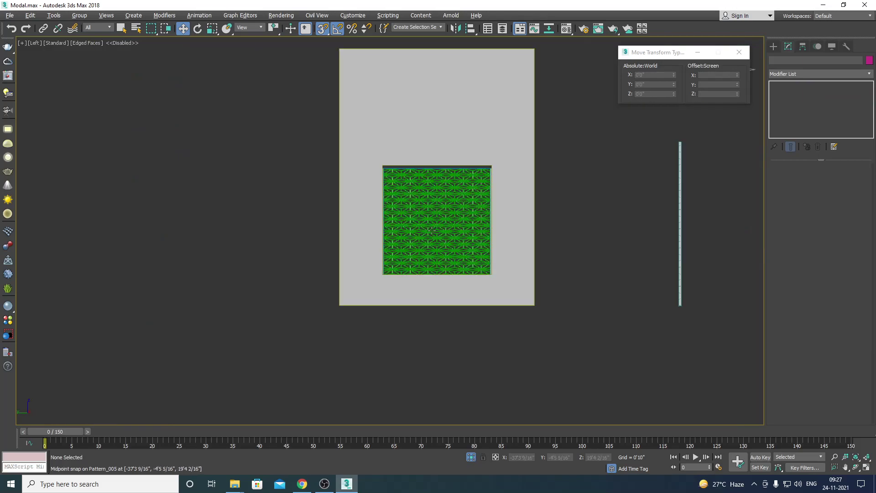
{"action": "scroll", "coordinate": [439, 223], "scroll_direction": "up", "scroll_amount": 3}
{"action": "left_click", "coordinate": [440, 223]}
{"action": "scroll", "coordinate": [441, 225], "scroll_direction": "down", "scroll_amount": 2}
{"action": "key", "text": "p"}
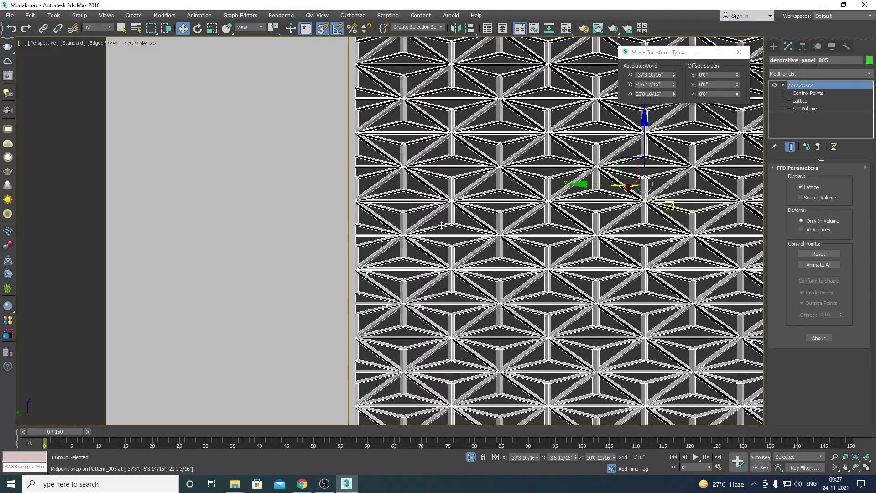
{"action": "key", "text": "z"}
{"action": "key", "text": "ctrl+r"}
{"action": "mouse_move", "coordinate": [434, 265]}
{"action": "left_mouse_down"}
{"action": "mouse_move", "coordinate": [390, 308]}
{"action": "mouse_move", "coordinate": [429, 250]}
{"action": "mouse_move", "coordinate": [462, 245]}
{"action": "left_mouse_up"}
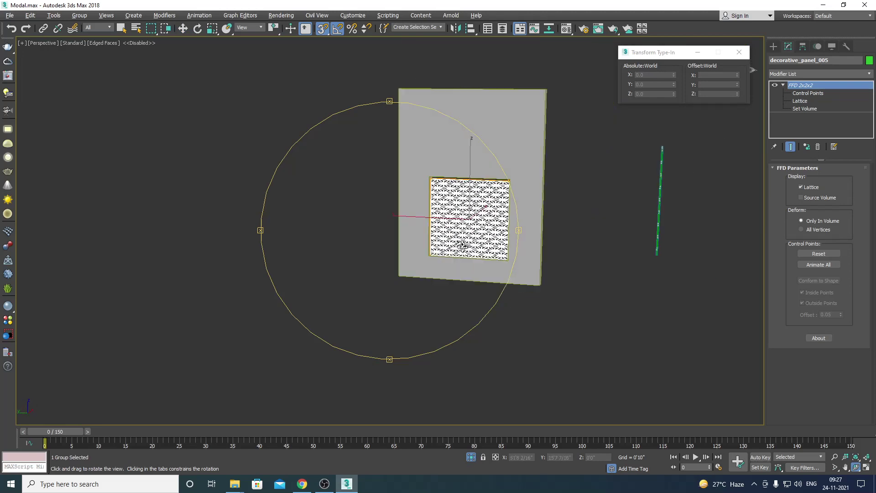
{"action": "key", "text": "l"}
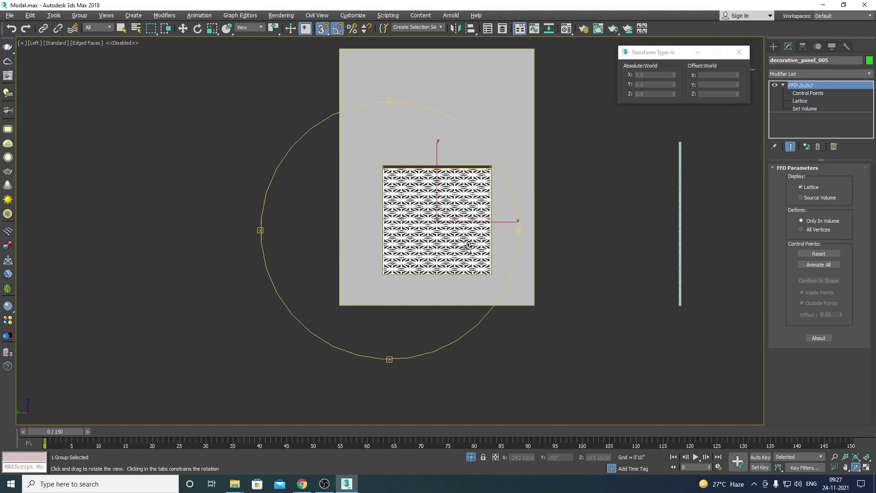
{"action": "key", "text": "w"}
{"action": "key", "text": "z"}
Raise the top FFD points and lower the bottom points so the panel fills the opening.
{"action": "left_click", "coordinate": [801, 94]}
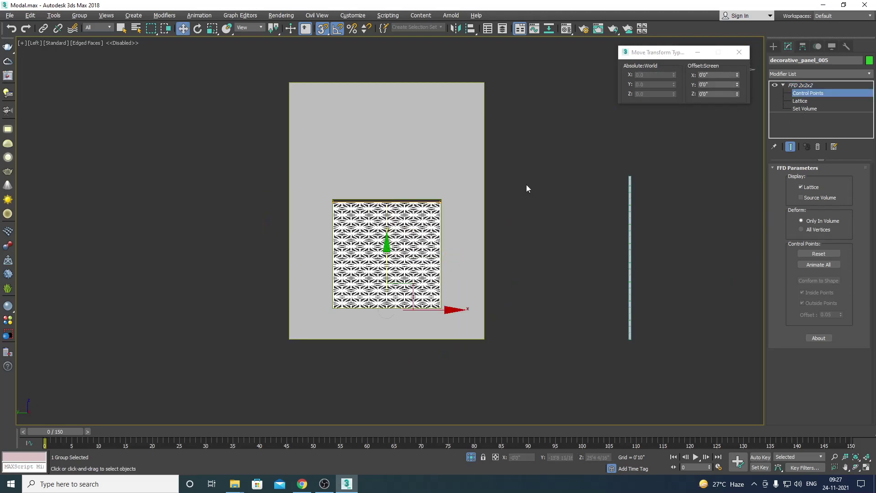
{"action": "scroll", "coordinate": [455, 191], "scroll_direction": "up", "scroll_amount": 2}
{"action": "key", "text": "F3"}
{"action": "left_click_drag", "start_coordinate": [436, 230], "coordinate": [437, 231]}
{"action": "scroll", "coordinate": [457, 271], "scroll_direction": "down", "scroll_amount": 2}
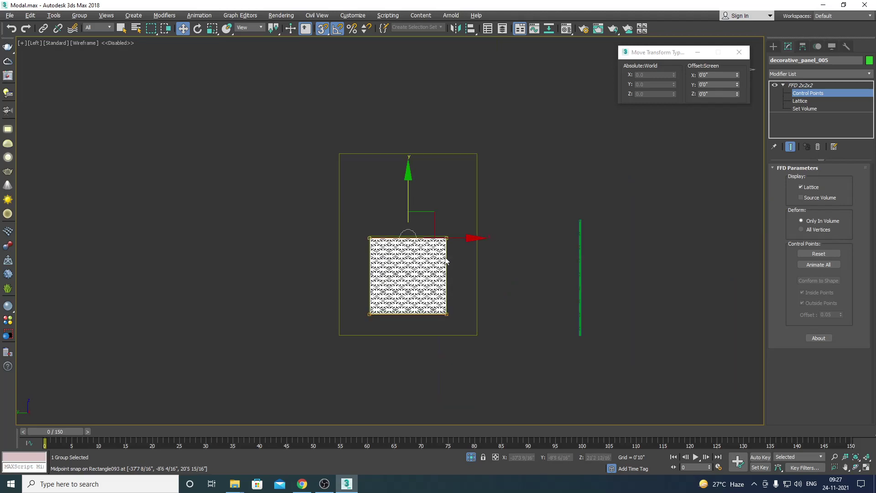
{"action": "left_click_drag", "start_coordinate": [409, 205], "coordinate": [420, 133]}
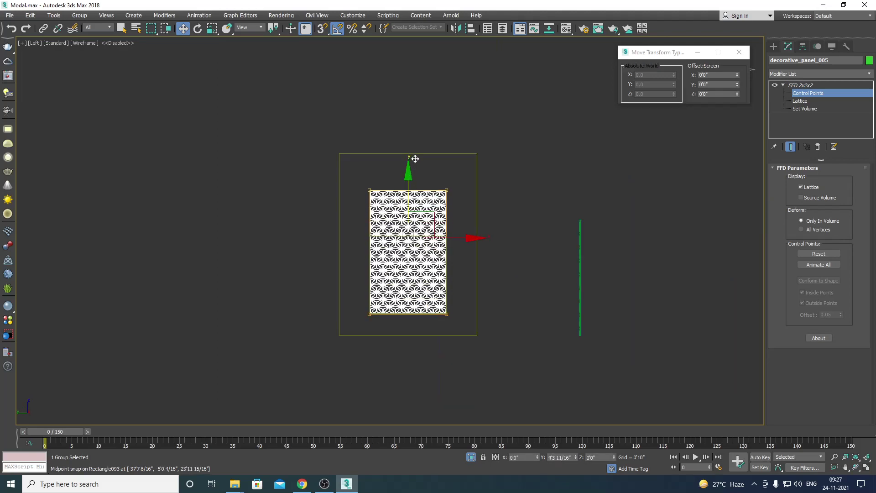
{"action": "scroll", "coordinate": [404, 292], "scroll_direction": "up", "scroll_amount": 1}
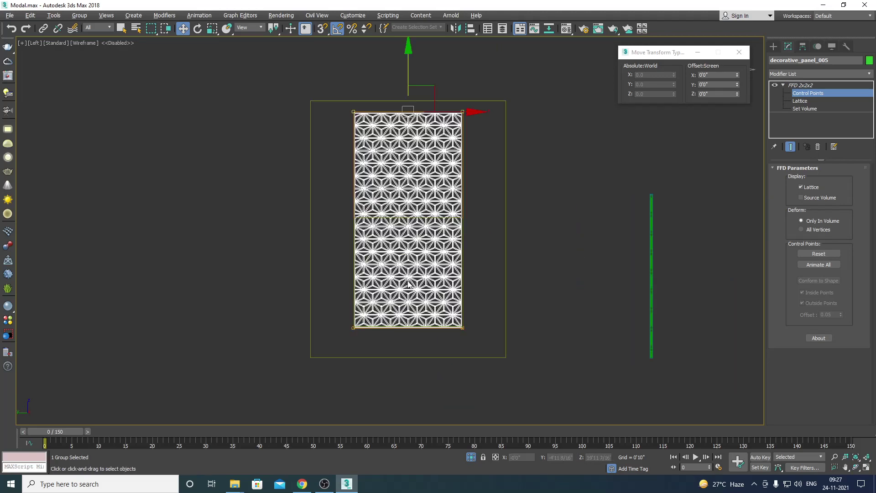
{"action": "scroll", "coordinate": [403, 294], "scroll_direction": "up", "scroll_amount": 1}
{"action": "left_click_drag", "start_coordinate": [454, 350], "coordinate": [475, 335]}
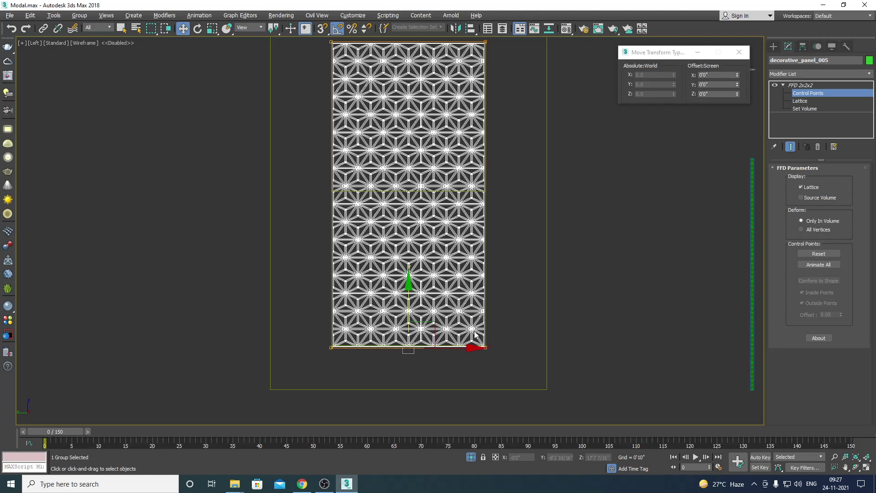
{"action": "left_click_drag", "start_coordinate": [410, 309], "coordinate": [409, 320]}
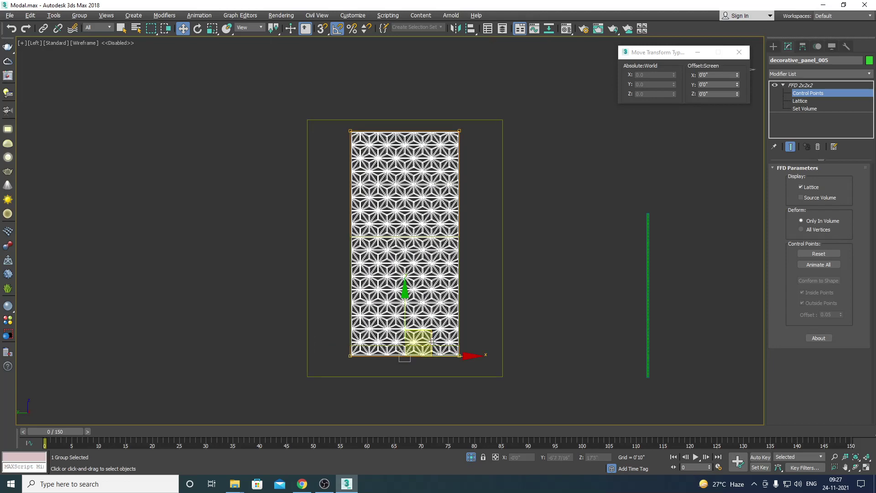
{"action": "scroll", "coordinate": [413, 349], "scroll_direction": "down", "scroll_amount": 1}
Exit control-point editing, view shaded, and select the panel's Rectangle093 part.
{"action": "left_click", "coordinate": [793, 93]}
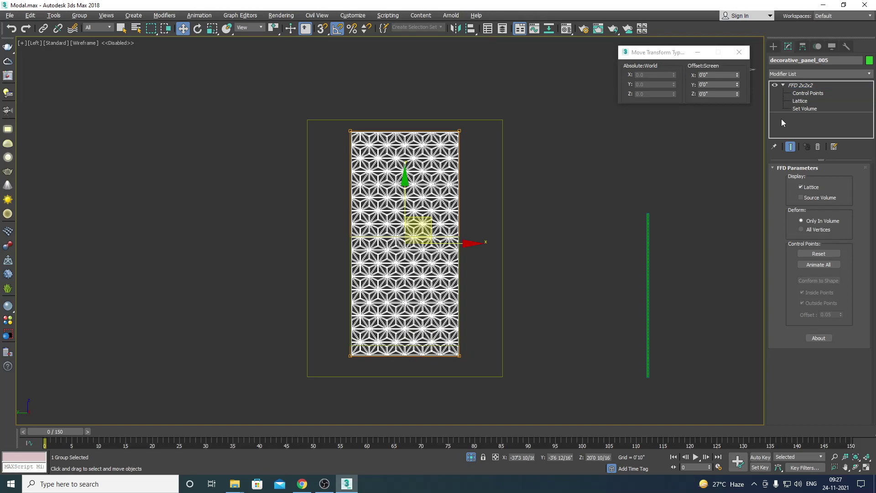
{"action": "left_click", "coordinate": [590, 235]}
{"action": "key", "text": "F3"}
{"action": "scroll", "coordinate": [460, 197], "scroll_direction": "up", "scroll_amount": 2}
{"action": "left_click", "coordinate": [460, 197]}
Orbit the panel, then end isolation to show the whole building.
{"action": "key", "text": "p"}
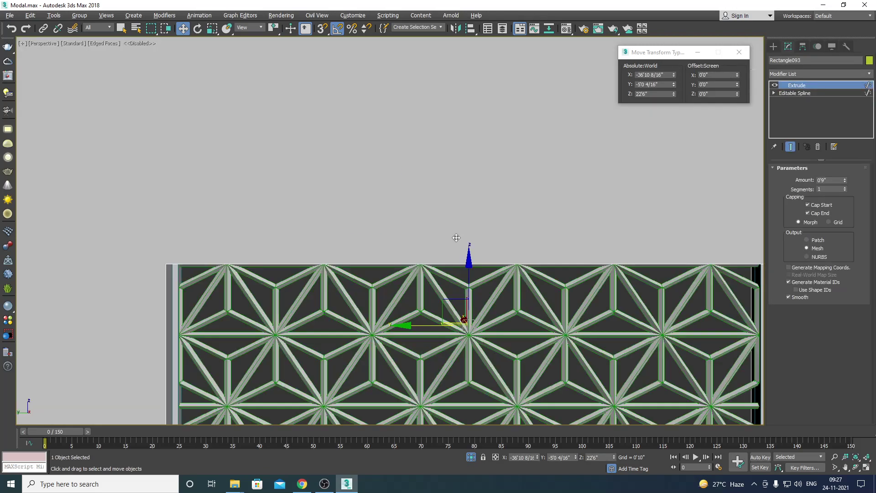
{"action": "key", "text": "ctrl+r"}
{"action": "mouse_move", "coordinate": [460, 238]}
{"action": "left_mouse_down"}
{"action": "mouse_move", "coordinate": [394, 225]}
{"action": "mouse_move", "coordinate": [412, 240]}
{"action": "mouse_move", "coordinate": [366, 260]}
{"action": "left_mouse_up"}
{"action": "right_click", "coordinate": [365, 274]}
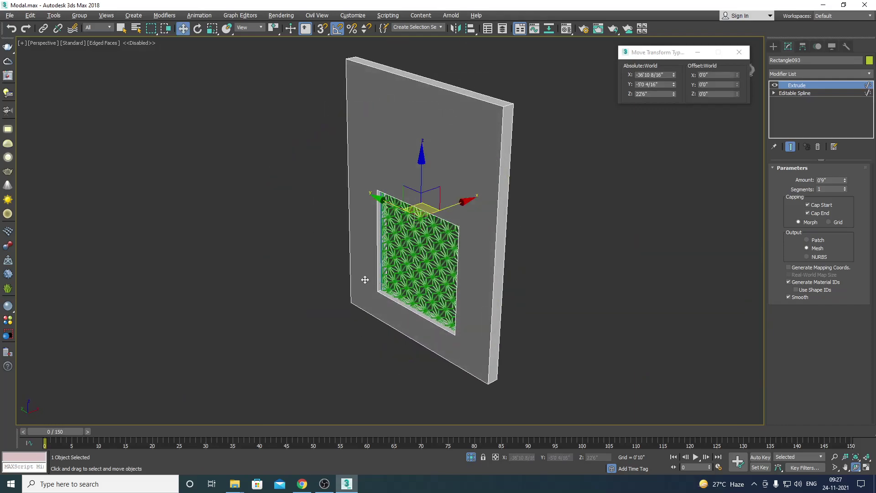
{"action": "right_click", "coordinate": [284, 258]}
{"action": "left_click", "coordinate": [288, 224]}
{"action": "key", "text": "ctrl+r"}
{"action": "mouse_move", "coordinate": [319, 226]}
{"action": "left_mouse_down"}
{"action": "mouse_move", "coordinate": [427, 272]}
{"action": "mouse_move", "coordinate": [498, 226]}
{"action": "mouse_move", "coordinate": [639, 274]}
{"action": "left_mouse_up"}
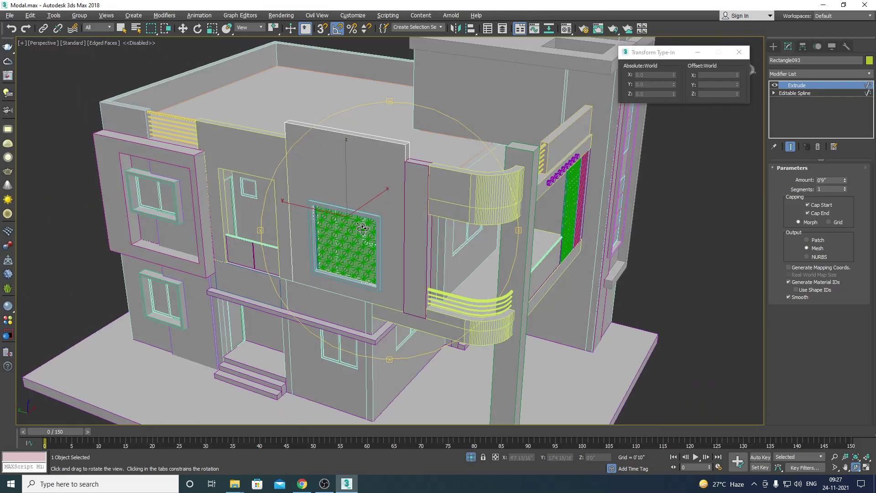
{"action": "scroll", "coordinate": [639, 274], "scroll_direction": "down", "scroll_amount": 3}
{"action": "key", "text": "w"}
Select the roof slab and the green jali panel and isolate them with Alt+Q.
{"action": "left_click", "coordinate": [714, 296]}
{"action": "scroll", "coordinate": [714, 296], "scroll_direction": "up", "scroll_amount": 3}
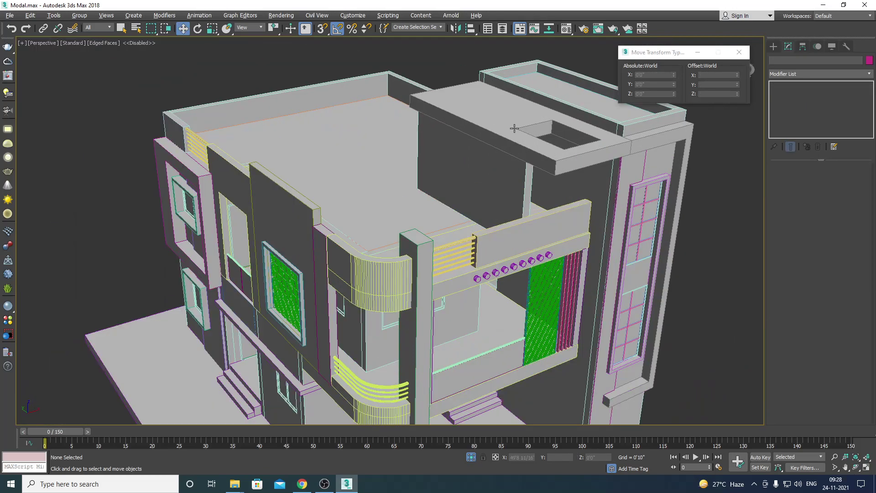
{"action": "left_click", "coordinate": [513, 130]}
{"action": "scroll", "coordinate": [288, 303], "scroll_direction": "up", "scroll_amount": 5}
{"action": "left_click", "coordinate": [288, 303], "text": "ctrl"}
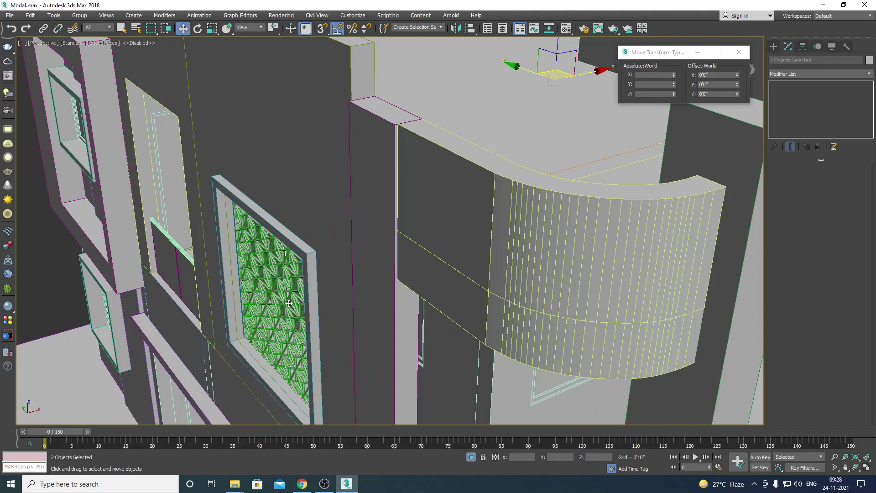
{"action": "key", "text": "alt+q"}
Re-isolate the slab and panel, then view them from Top in wireframe.
{"action": "right_click", "coordinate": [327, 320]}
{"action": "left_click", "coordinate": [342, 269]}
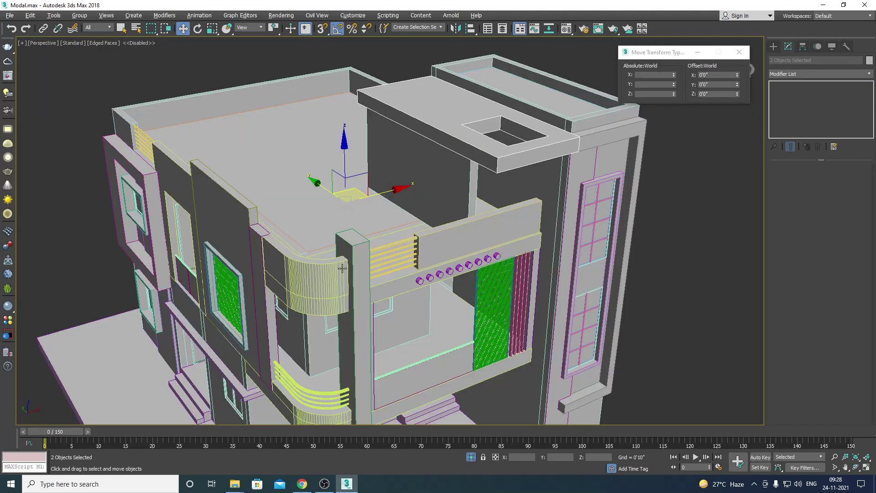
{"action": "scroll", "coordinate": [295, 254], "scroll_direction": "up", "scroll_amount": 3}
{"action": "scroll", "coordinate": [200, 317], "scroll_direction": "up", "scroll_amount": 4}
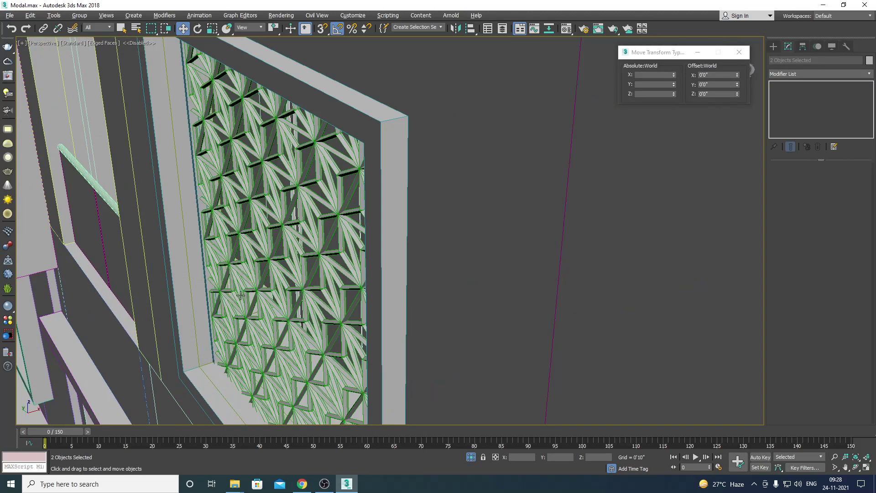
{"action": "scroll", "coordinate": [240, 290], "scroll_direction": "down", "scroll_amount": 2}
{"action": "key", "text": "alt+q"}
{"action": "left_click", "coordinate": [365, 317]}
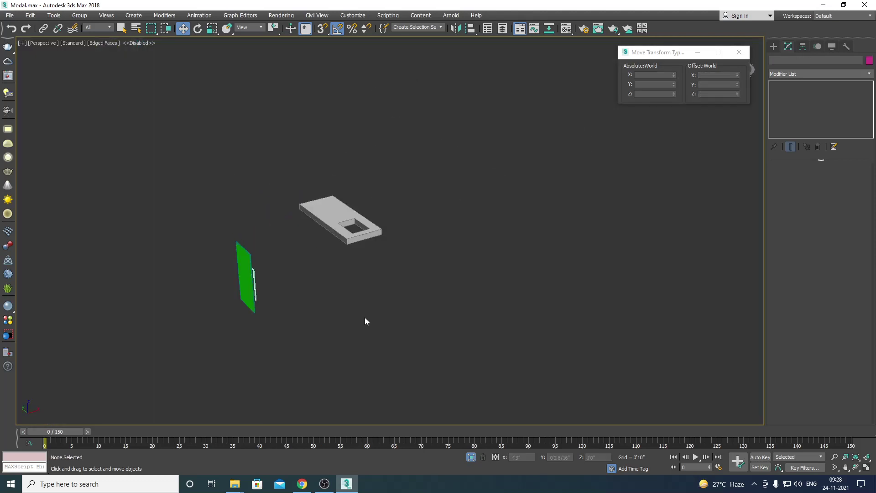
{"action": "key", "text": "t"}
{"action": "key", "text": "F3"}
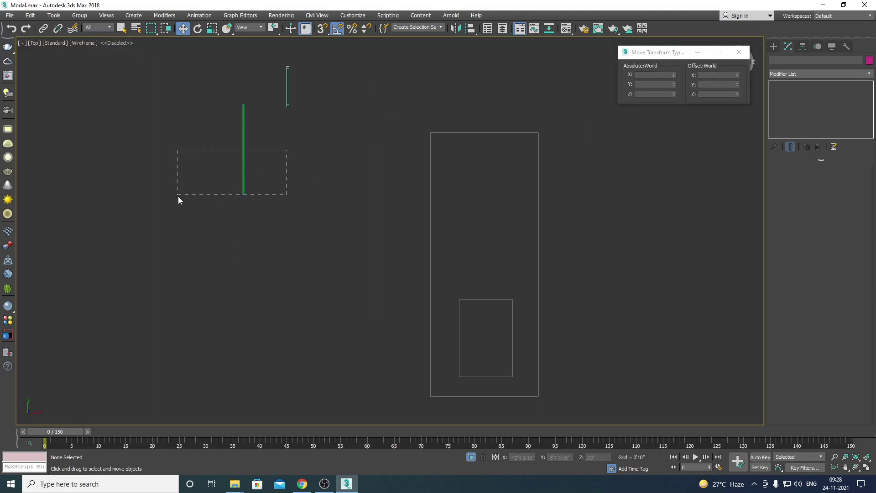
Clone the green jali panel as a Copy, decorative_panel_006.
{"action": "left_click_drag", "start_coordinate": [287, 150], "coordinate": [178, 196]}
{"action": "left_click_drag", "start_coordinate": [283, 145], "coordinate": [503, 348], "text": "shift"}
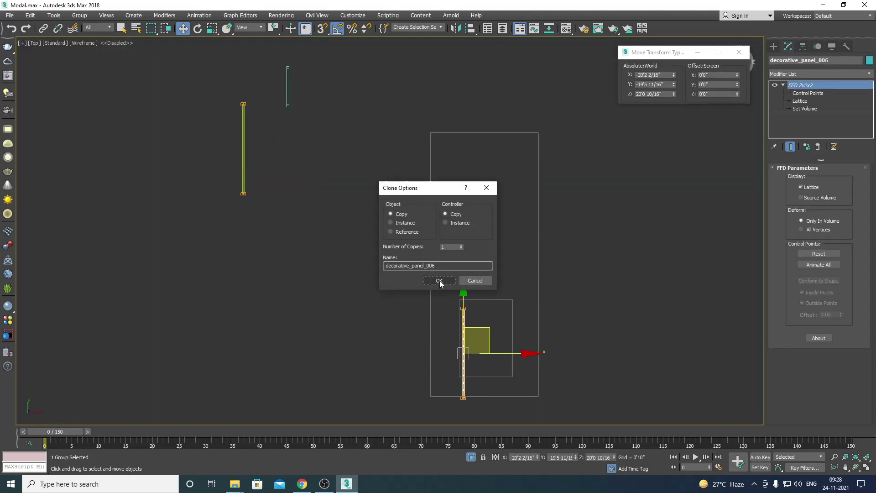
{"action": "left_click", "coordinate": [439, 280]}
{"action": "scroll", "coordinate": [440, 280], "scroll_direction": "down", "scroll_amount": 3}
{"action": "key", "text": "f"}
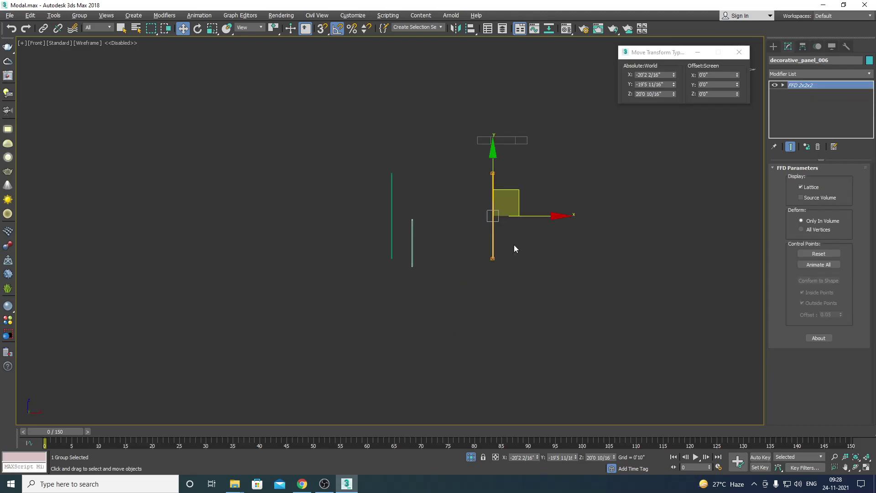
{"action": "scroll", "coordinate": [516, 188], "scroll_direction": "up", "scroll_amount": 3}
Rotate the copy flat in Front view and raise it to roof height.
{"action": "key", "text": "r"}
{"action": "key", "text": "e"}
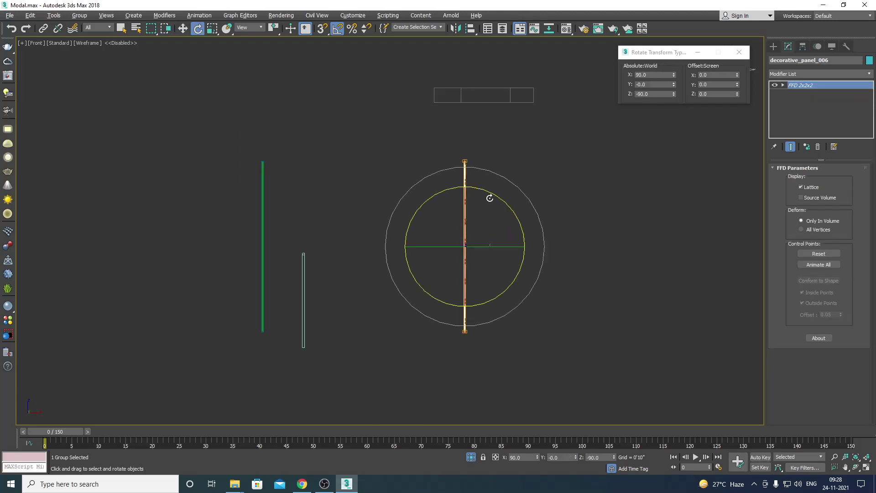
{"action": "left_click_drag", "start_coordinate": [488, 195], "coordinate": [503, 201]}
{"action": "scroll", "coordinate": [465, 276], "scroll_direction": "down", "scroll_amount": 2}
{"action": "key", "text": "w"}
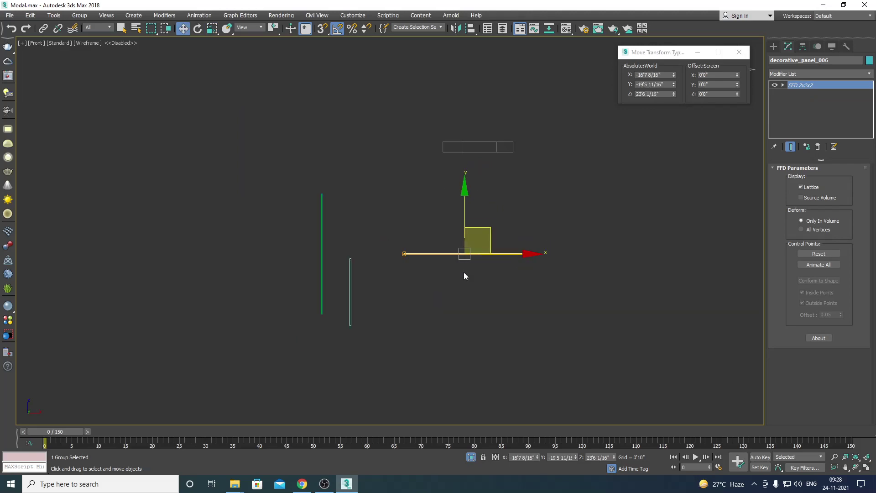
{"action": "left_click_drag", "start_coordinate": [461, 226], "coordinate": [477, 154]}
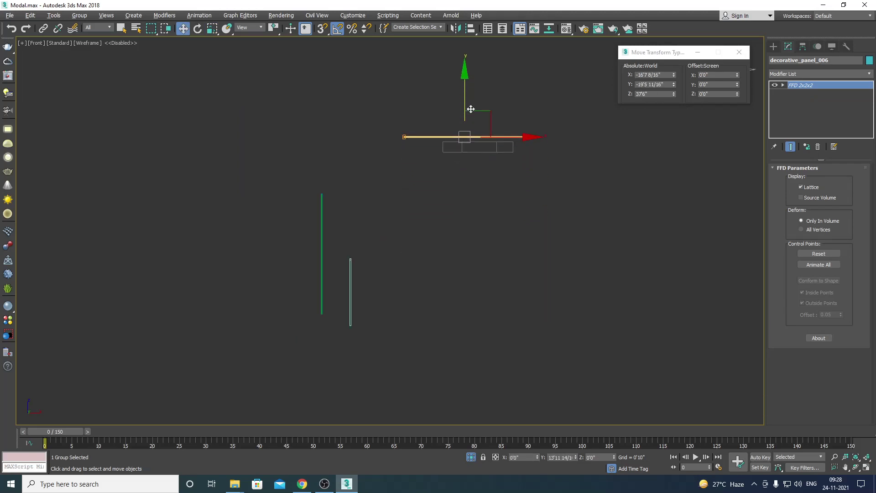
Move and rotate the panel in Top view to line up over the roof opening.
{"action": "key", "text": "t"}
{"action": "scroll", "coordinate": [461, 301], "scroll_direction": "up", "scroll_amount": 3}
{"action": "scroll", "coordinate": [456, 312], "scroll_direction": "up", "scroll_amount": 3}
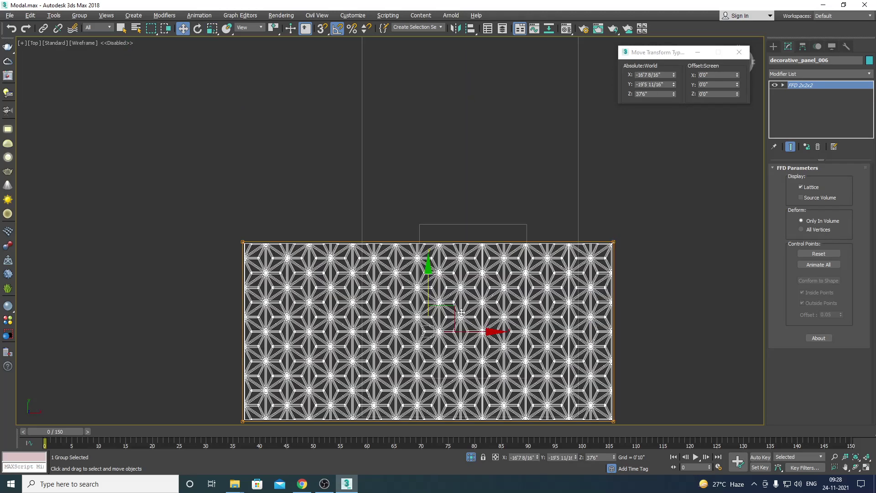
{"action": "left_click_drag", "start_coordinate": [456, 313], "coordinate": [472, 216]}
{"action": "key", "text": "e"}
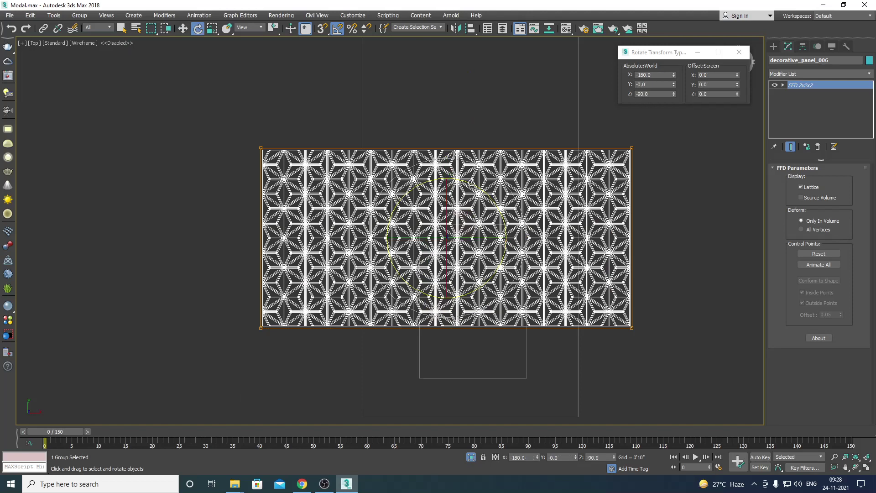
{"action": "mouse_move", "coordinate": [471, 182]}
{"action": "left_mouse_down"}
{"action": "mouse_move", "coordinate": [502, 229]}
{"action": "mouse_move", "coordinate": [502, 193]}
{"action": "left_mouse_up"}
{"action": "scroll", "coordinate": [493, 214], "scroll_direction": "down", "scroll_amount": 2}
{"action": "key", "text": "w"}
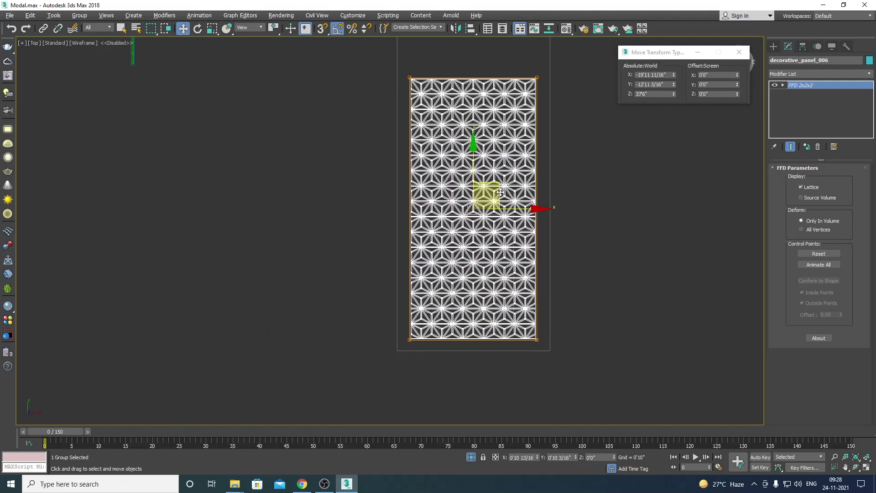
Lower the panel into the roof slab in Front view and inspect it shaded.
{"action": "key", "text": "f"}
{"action": "scroll", "coordinate": [486, 137], "scroll_direction": "up", "scroll_amount": 5}
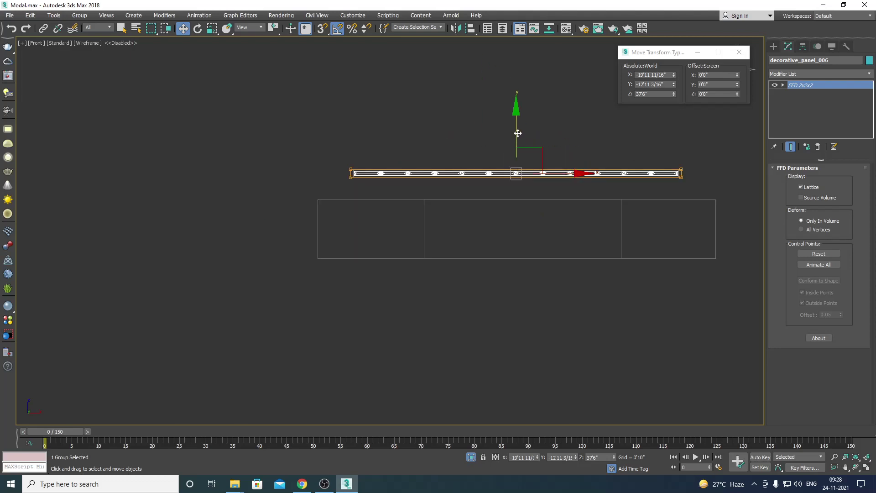
{"action": "left_click_drag", "start_coordinate": [516, 133], "coordinate": [534, 204]}
{"action": "key", "text": "F3"}
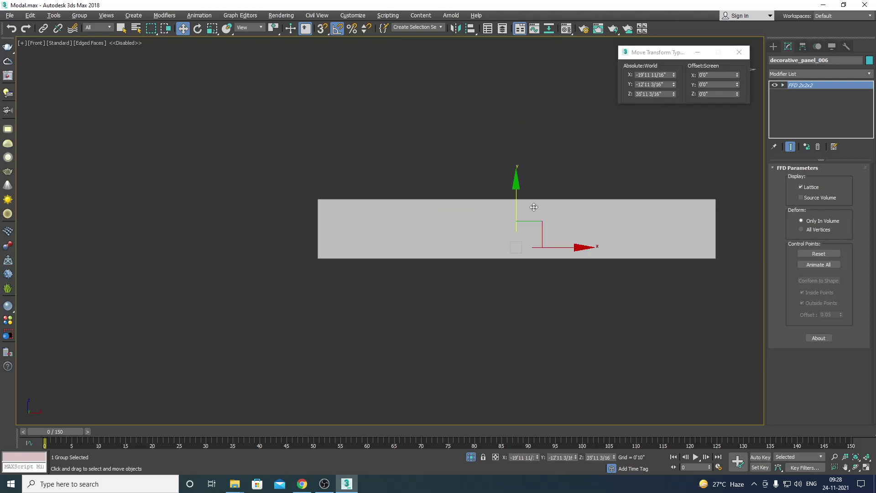
{"action": "key", "text": "ctrl+r"}
{"action": "mouse_move", "coordinate": [465, 234]}
{"action": "left_mouse_down"}
{"action": "mouse_move", "coordinate": [432, 240]}
{"action": "mouse_move", "coordinate": [383, 225]}
{"action": "mouse_move", "coordinate": [417, 250]}
{"action": "mouse_move", "coordinate": [440, 245]}
{"action": "mouse_move", "coordinate": [304, 253]}
{"action": "mouse_move", "coordinate": [256, 240]}
{"action": "mouse_move", "coordinate": [348, 229]}
{"action": "left_mouse_up"}
Nudge the panel in Top wireframe view to centre it in the roof opening.
{"action": "key", "text": "w"}
{"action": "key", "text": "t"}
{"action": "key", "text": "F3"}
{"action": "scroll", "coordinate": [350, 231], "scroll_direction": "up", "scroll_amount": 3}
{"action": "scroll", "coordinate": [470, 157], "scroll_direction": "up", "scroll_amount": 2}
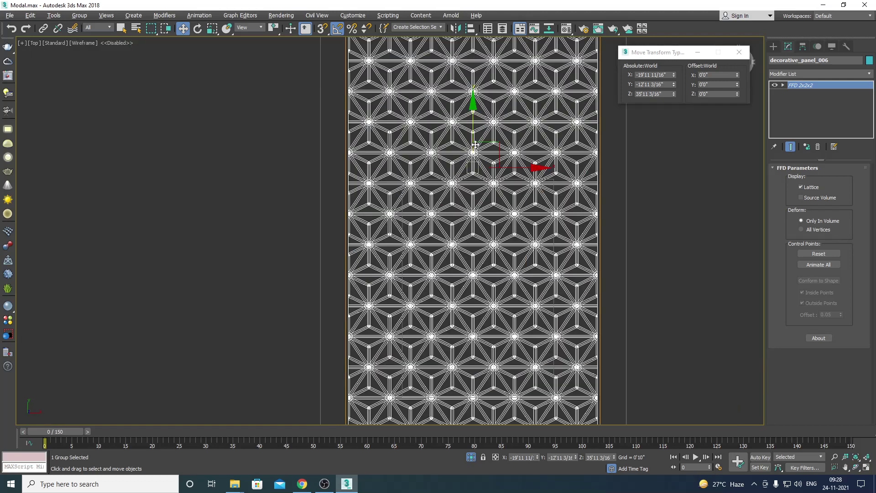
{"action": "left_click_drag", "start_coordinate": [473, 133], "coordinate": [472, 133]}
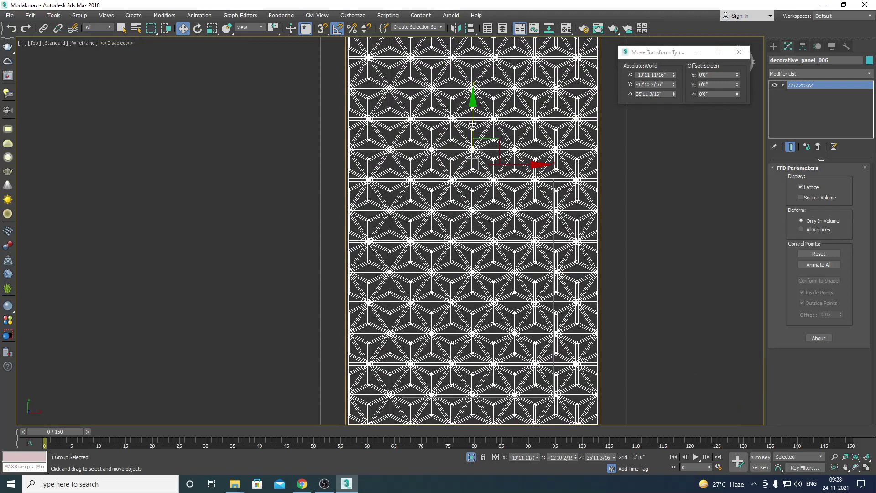
{"action": "scroll", "coordinate": [473, 133], "scroll_direction": "down", "scroll_amount": 2}
{"action": "key", "text": "1"}
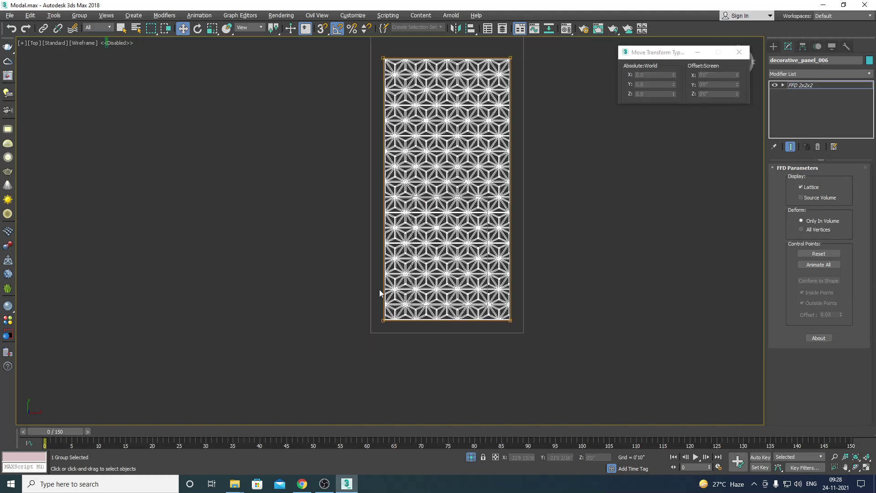
Unhide all building parts and orbit the shaded house in Perspective.
{"action": "scroll", "coordinate": [379, 289], "scroll_direction": "down", "scroll_amount": 3}
{"action": "scroll", "coordinate": [373, 245], "scroll_direction": "down", "scroll_amount": 2}
{"action": "right_click", "coordinate": [302, 272]}
{"action": "left_click", "coordinate": [319, 224]}
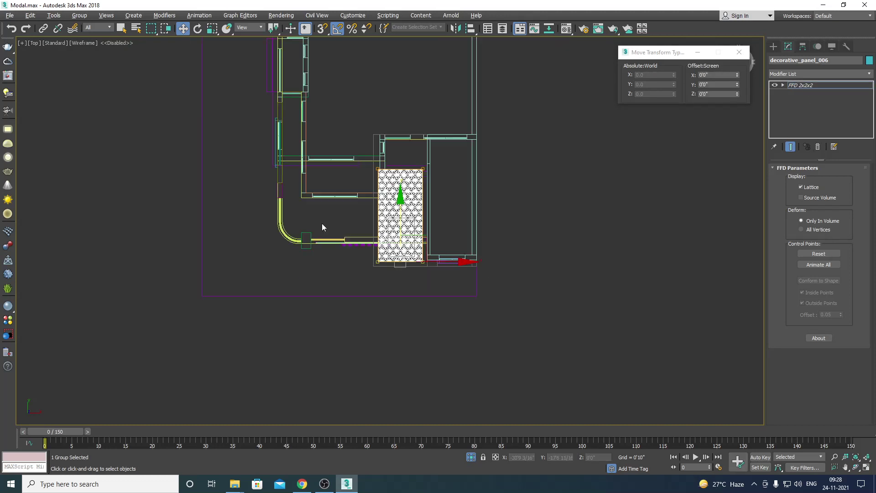
{"action": "key", "text": "F3"}
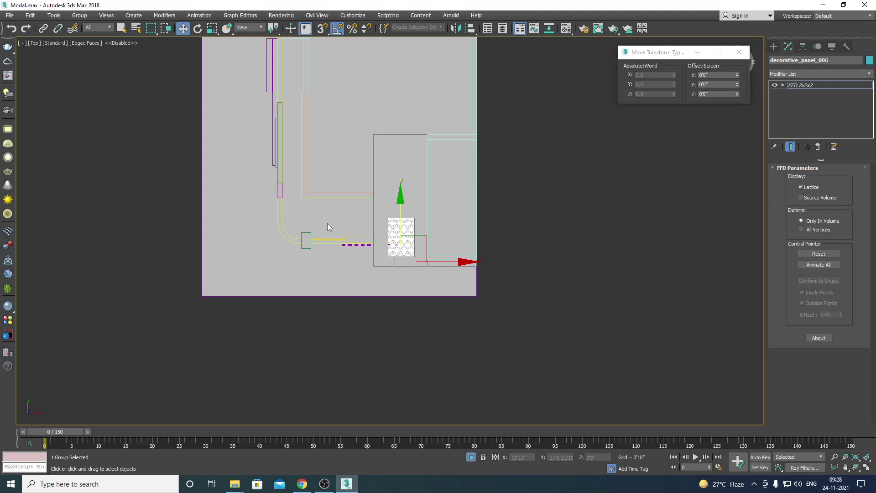
{"action": "key", "text": "ctrl+r"}
{"action": "key", "text": "p"}
{"action": "left_click_drag", "start_coordinate": [342, 228], "coordinate": [378, 206]}
Check the roof panel, then view through VRayCam001 with Edged Faces turned off.
{"action": "key", "text": "w"}
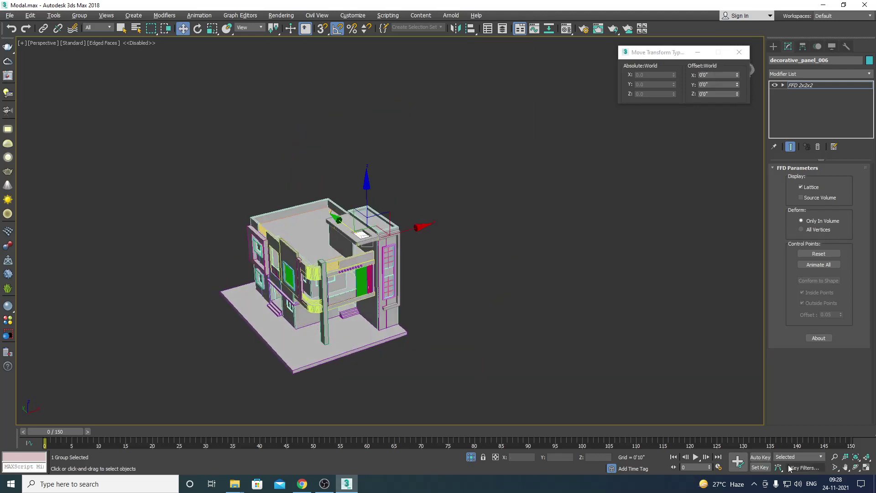
{"action": "left_click", "coordinate": [753, 484]}
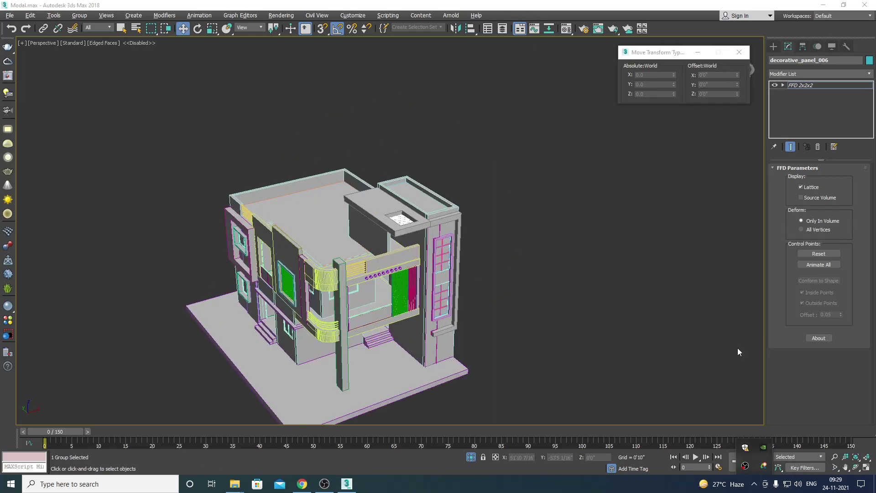
{"action": "scroll", "coordinate": [366, 282], "scroll_direction": "up", "scroll_amount": 8}
{"action": "scroll", "coordinate": [366, 283], "scroll_direction": "down", "scroll_amount": 8}
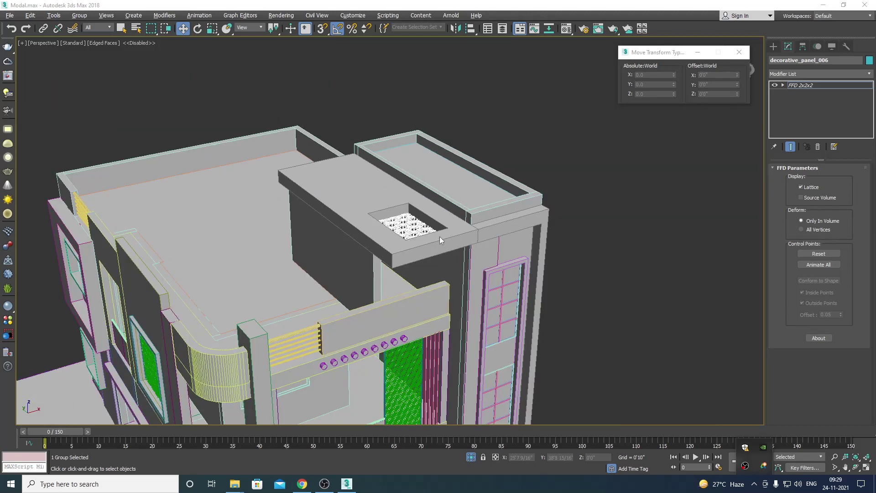
{"action": "key", "text": "c"}
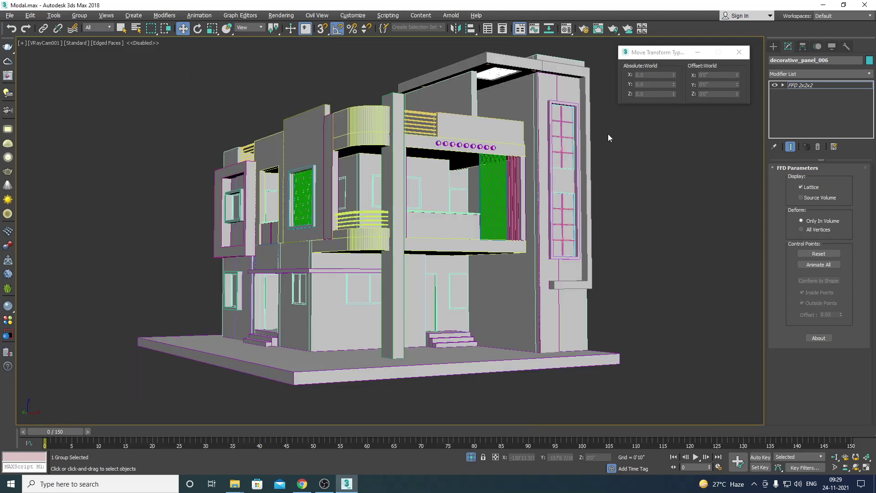
{"action": "key", "text": "F4"}
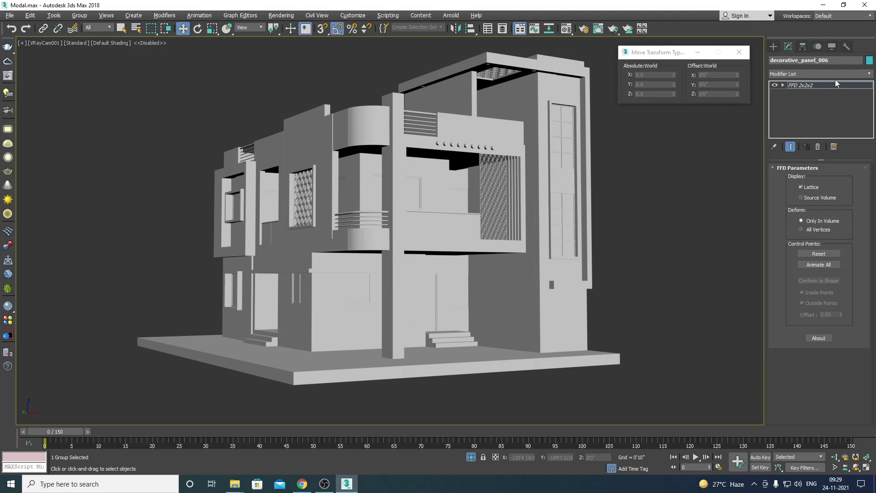
Isolate roof slab Rectangle082 and edit its spline vertices in Top view.
{"action": "left_click", "coordinate": [470, 107]}
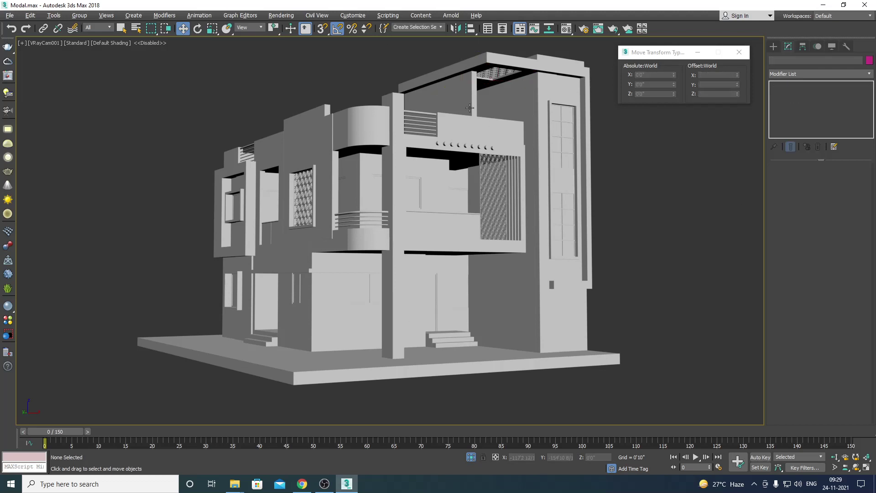
{"action": "left_click", "coordinate": [435, 77]}
{"action": "key", "text": "p"}
{"action": "key", "text": "r"}
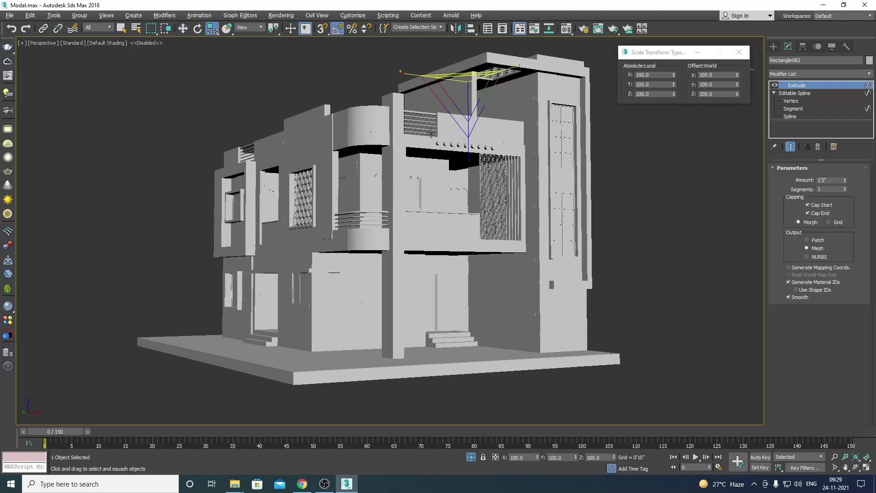
{"action": "mouse_move", "coordinate": [373, 149]}
{"action": "middle_mouse_down", "text": "alt"}
{"action": "mouse_move", "coordinate": [366, 202]}
{"action": "mouse_move", "coordinate": [413, 205]}
{"action": "mouse_move", "coordinate": [440, 231]}
{"action": "middle_mouse_up", "text": "alt"}
{"action": "key", "text": "ctrl+d"}
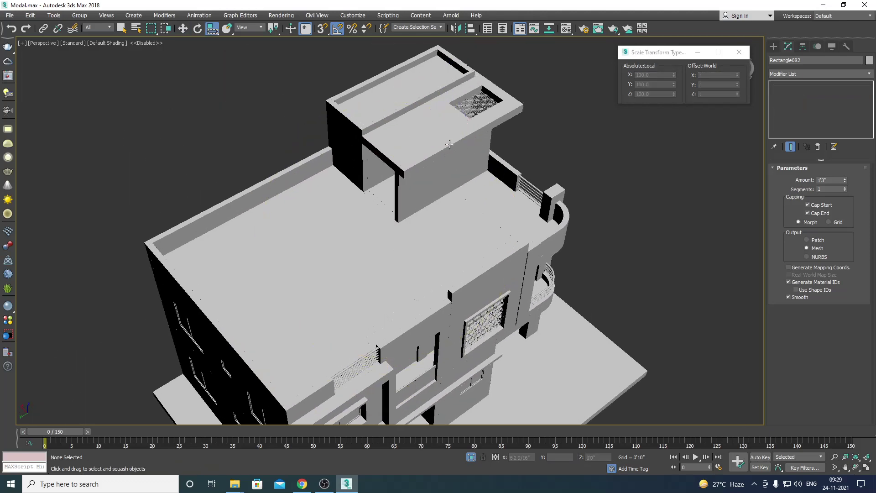
{"action": "left_click", "coordinate": [415, 166]}
{"action": "key", "text": "w"}
{"action": "key", "text": "alt+q"}
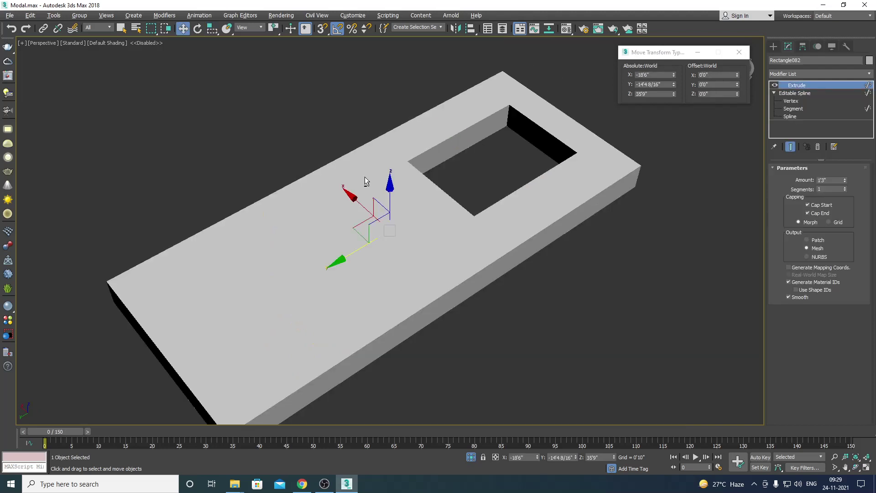
{"action": "key", "text": "t"}
{"action": "left_click", "coordinate": [791, 101]}
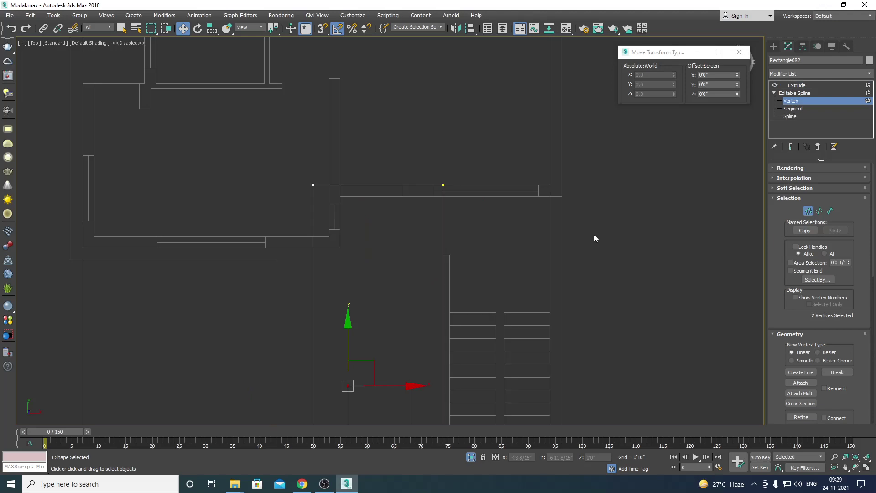
Move the slab's two edge vertices out by a Y offset of 3.
{"action": "left_click_drag", "start_coordinate": [486, 166], "coordinate": [360, 240]}
{"action": "middle_click_drag", "start_coordinate": [598, 107], "coordinate": [554, 169]}
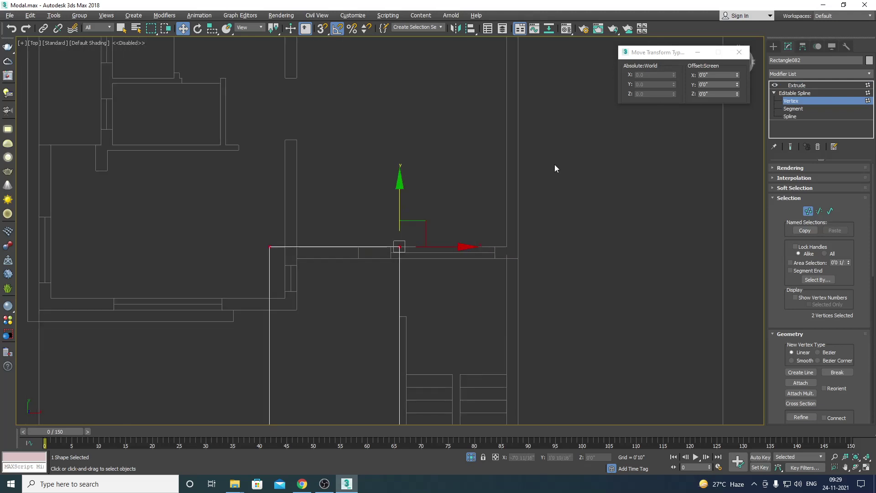
{"action": "double_click", "coordinate": [717, 85]}
{"action": "key", "text": "Return"}
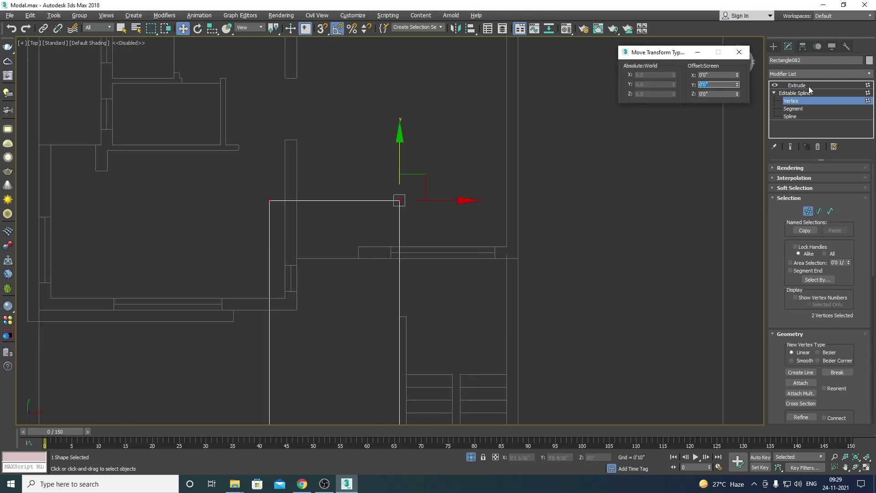
Return to the Extrude level, end isolation and go back to the camera view.
{"action": "left_click", "coordinate": [808, 86]}
{"action": "left_click", "coordinate": [474, 204]}
{"action": "scroll", "coordinate": [473, 204], "scroll_direction": "down", "scroll_amount": 3}
{"action": "left_click", "coordinate": [391, 243]}
{"action": "right_click", "coordinate": [391, 242]}
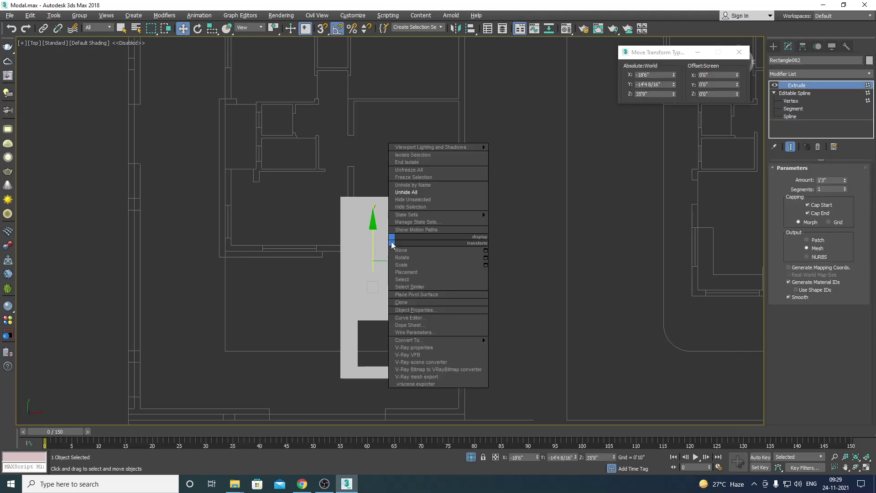
{"action": "left_click", "coordinate": [413, 191]}
{"action": "key", "text": "ctrl+r"}
{"action": "scroll", "coordinate": [415, 192], "scroll_direction": "down", "scroll_amount": 3}
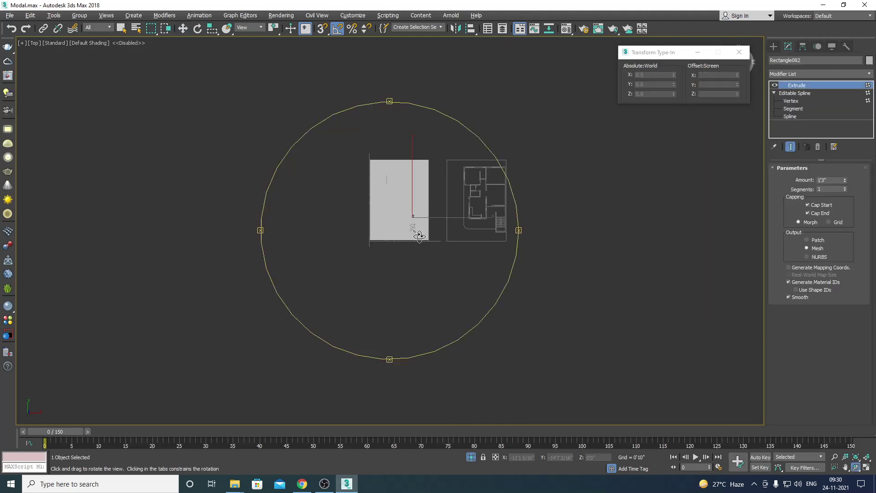
{"action": "left_click_drag", "start_coordinate": [417, 233], "coordinate": [445, 186]}
{"action": "key", "text": "w"}
{"action": "left_click", "coordinate": [558, 287]}
{"action": "key", "text": "c"}
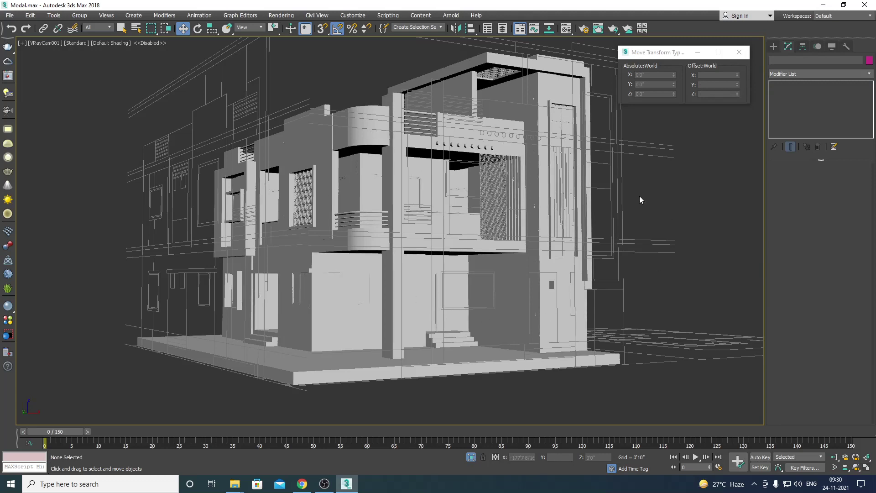
Isolate the narrow roof wall Rectangle083 with the roof slab in a Top wireframe view.
{"action": "key", "text": "p"}
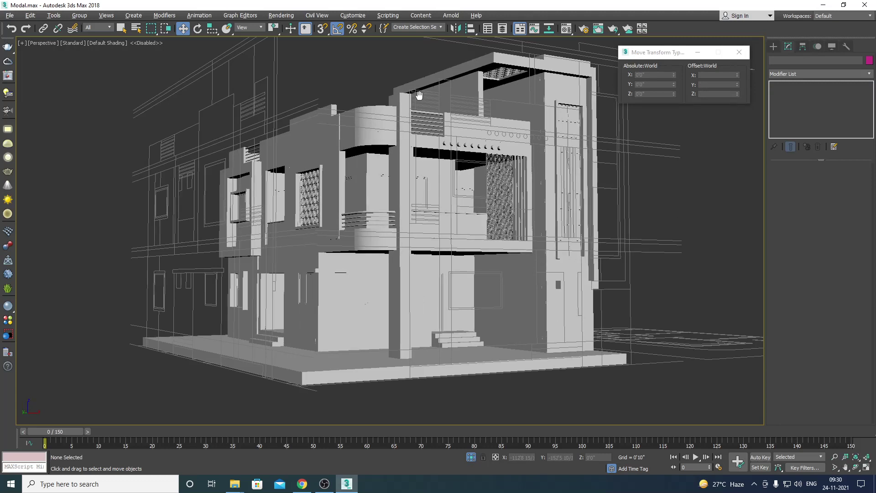
{"action": "key", "text": "ctrl+r"}
{"action": "mouse_move", "coordinate": [386, 147]}
{"action": "left_mouse_down"}
{"action": "mouse_move", "coordinate": [383, 156]}
{"action": "mouse_move", "coordinate": [402, 192]}
{"action": "left_mouse_up"}
{"action": "scroll", "coordinate": [401, 194], "scroll_direction": "up", "scroll_amount": 5}
{"action": "key", "text": "w"}
{"action": "left_click", "coordinate": [413, 191]}
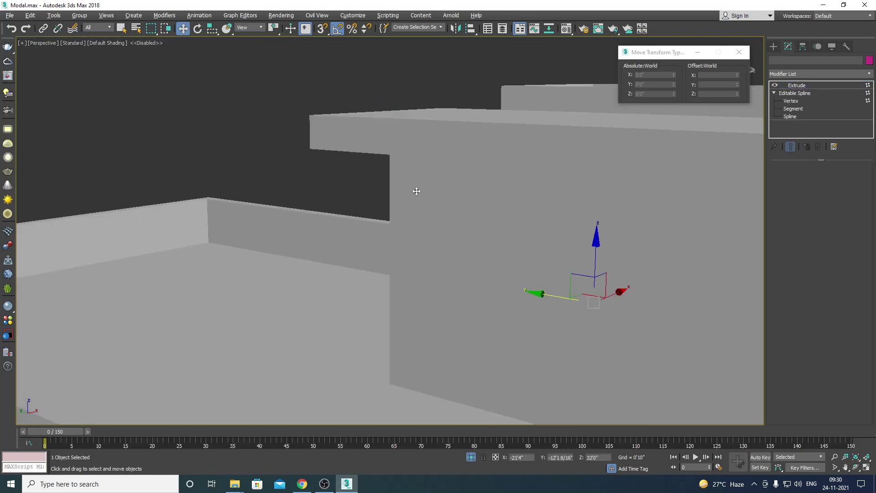
{"action": "left_click", "coordinate": [356, 131], "text": "ctrl"}
{"action": "key", "text": "z"}
{"action": "key", "text": "t"}
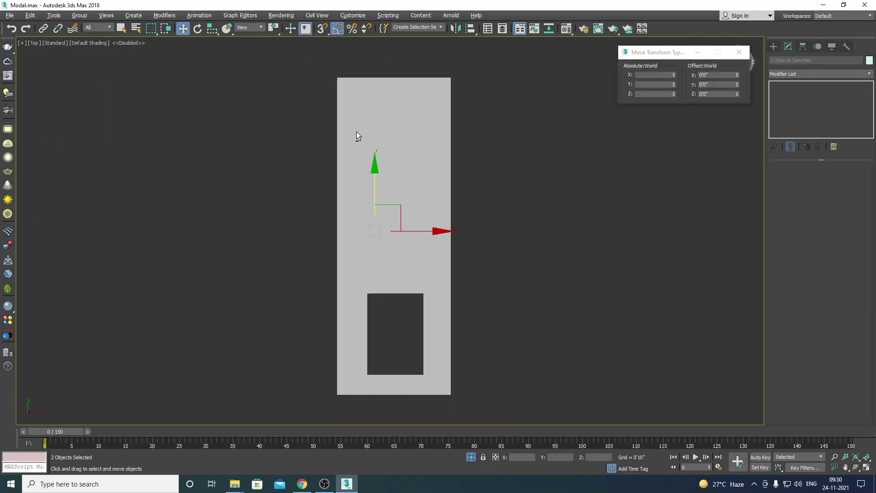
{"action": "key", "text": "F3"}
{"action": "scroll", "coordinate": [333, 136], "scroll_direction": "up", "scroll_amount": 2}
{"action": "scroll", "coordinate": [387, 133], "scroll_direction": "up", "scroll_amount": 2}
{"action": "left_click", "coordinate": [387, 133]}
{"action": "middle_click_drag", "start_coordinate": [387, 133], "coordinate": [429, 251]}
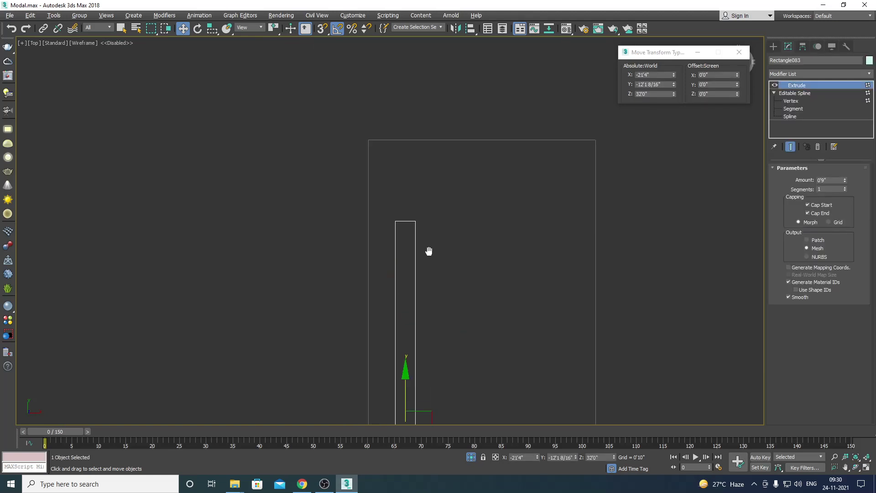
Snap the narrow wall's two top vertices onto the roof slab's edge.
{"action": "left_click", "coordinate": [791, 101]}
{"action": "left_click_drag", "start_coordinate": [333, 165], "coordinate": [492, 293]}
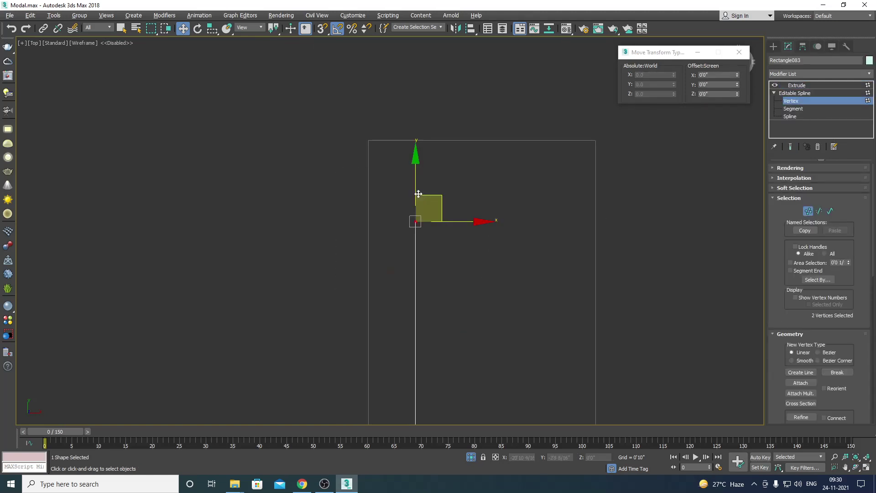
{"action": "key", "text": "ctrl+z"}
{"action": "key", "text": "s"}
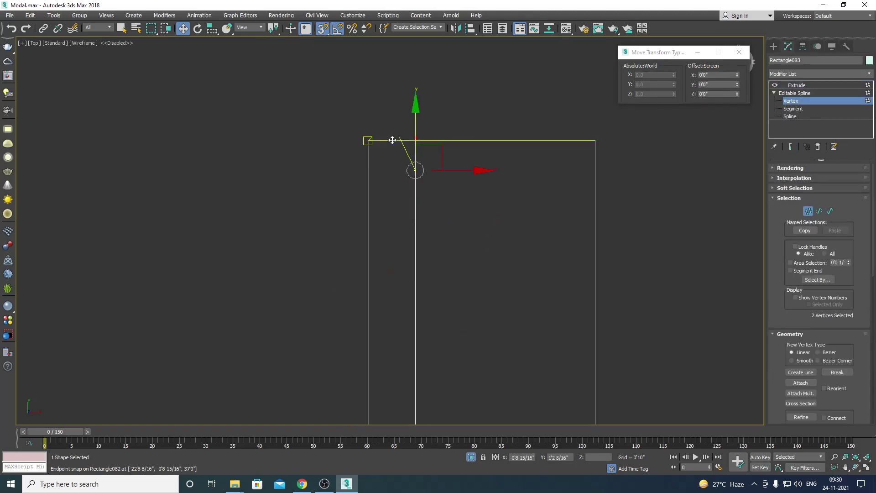
{"action": "left_click_drag", "start_coordinate": [391, 139], "coordinate": [464, 151]}
Return to the Extrude level, end isolation and go back to the camera view.
{"action": "left_click", "coordinate": [807, 87]}
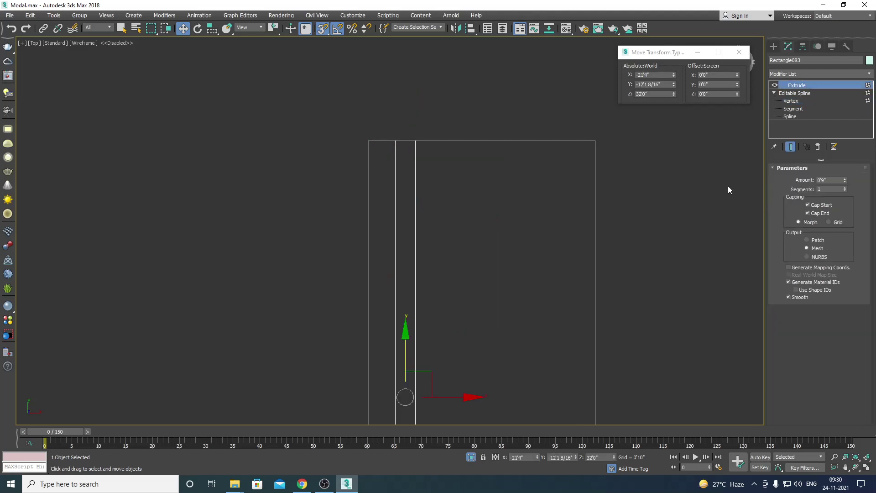
{"action": "key", "text": "s"}
{"action": "left_click", "coordinate": [727, 185]}
{"action": "right_click", "coordinate": [267, 230]}
{"action": "left_click", "coordinate": [276, 201]}
{"action": "key", "text": "c"}
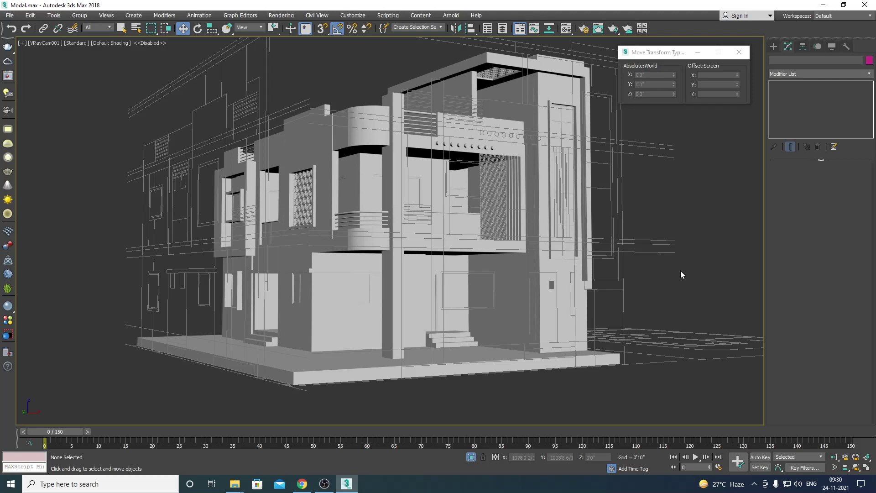
Select boundary wall outline Rectangle018 and frame its front edge in Top view.
{"action": "key", "text": "t"}
{"action": "scroll", "coordinate": [381, 204], "scroll_direction": "up", "scroll_amount": 3}
{"action": "scroll", "coordinate": [460, 252], "scroll_direction": "up", "scroll_amount": 5}
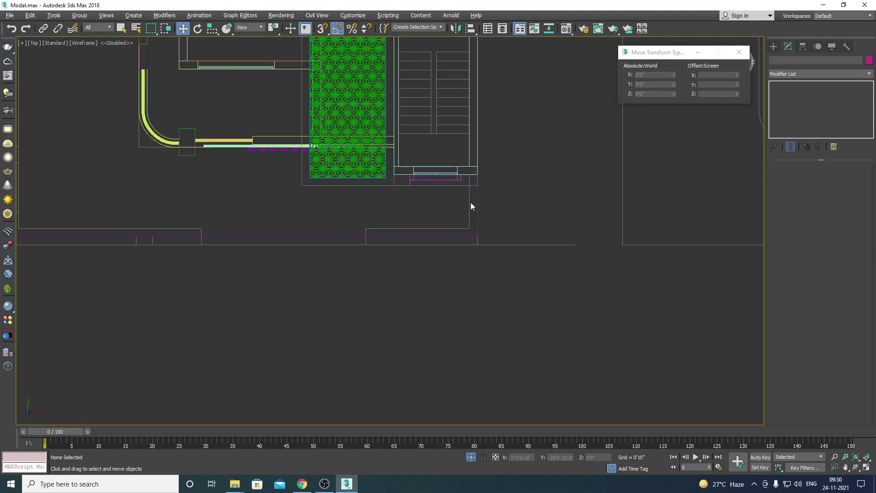
{"action": "scroll", "coordinate": [475, 228], "scroll_direction": "down", "scroll_amount": 2}
{"action": "middle_click_drag", "start_coordinate": [481, 261], "coordinate": [588, 328]}
{"action": "scroll", "coordinate": [347, 292], "scroll_direction": "up", "scroll_amount": 2}
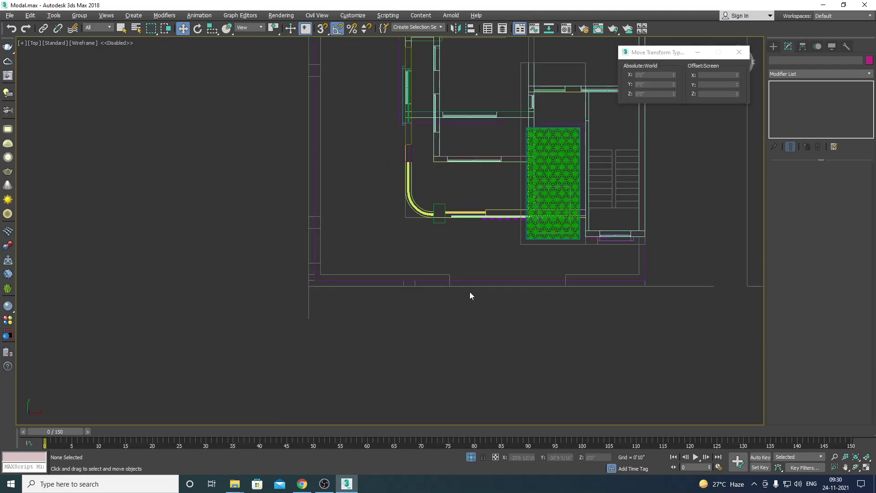
{"action": "left_click", "coordinate": [473, 280]}
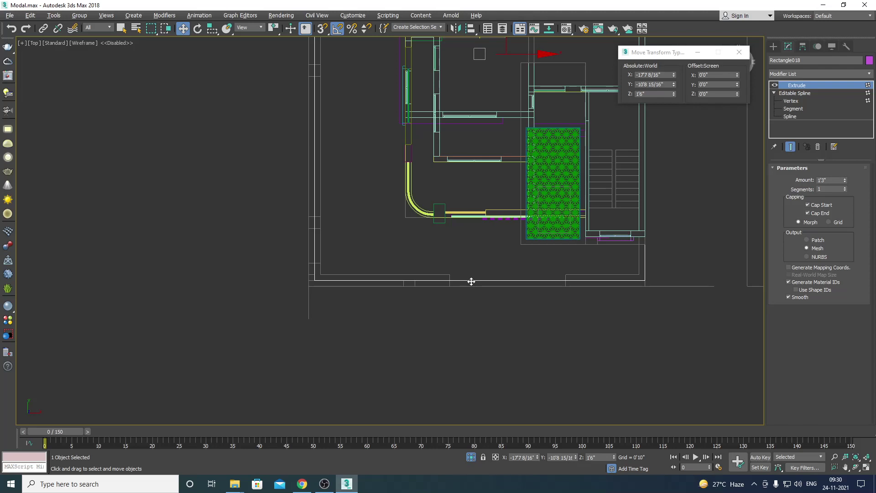
{"action": "scroll", "coordinate": [471, 281], "scroll_direction": "up", "scroll_amount": 5}
{"action": "scroll", "coordinate": [382, 273], "scroll_direction": "down", "scroll_amount": 2}
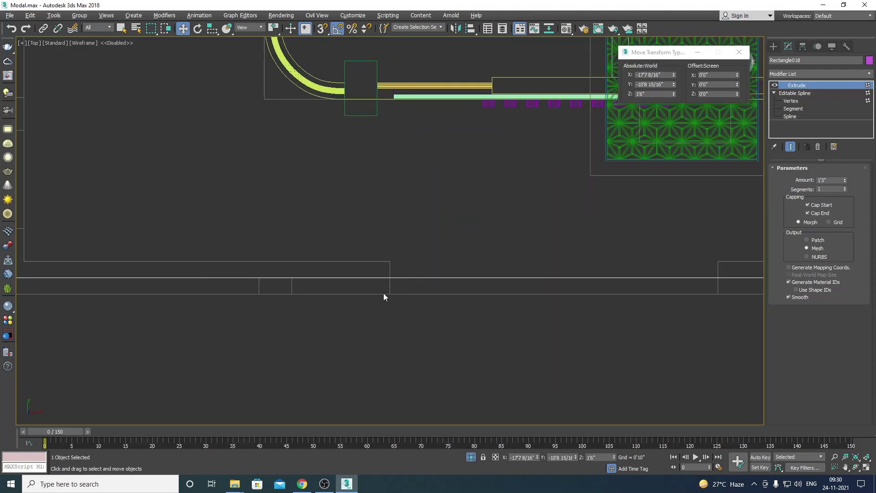
{"action": "scroll", "coordinate": [338, 295], "scroll_direction": "down", "scroll_amount": 2}
{"action": "scroll", "coordinate": [301, 255], "scroll_direction": "down", "scroll_amount": 3}
{"action": "middle_click_drag", "start_coordinate": [266, 221], "coordinate": [288, 309]}
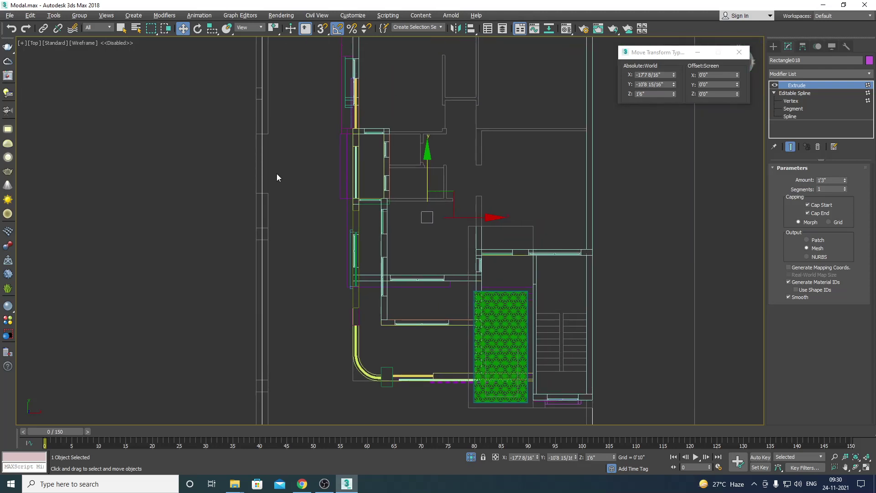
{"action": "middle_click_drag", "start_coordinate": [276, 177], "coordinate": [310, 240]}
{"action": "scroll", "coordinate": [310, 240], "scroll_direction": "down", "scroll_amount": 2}
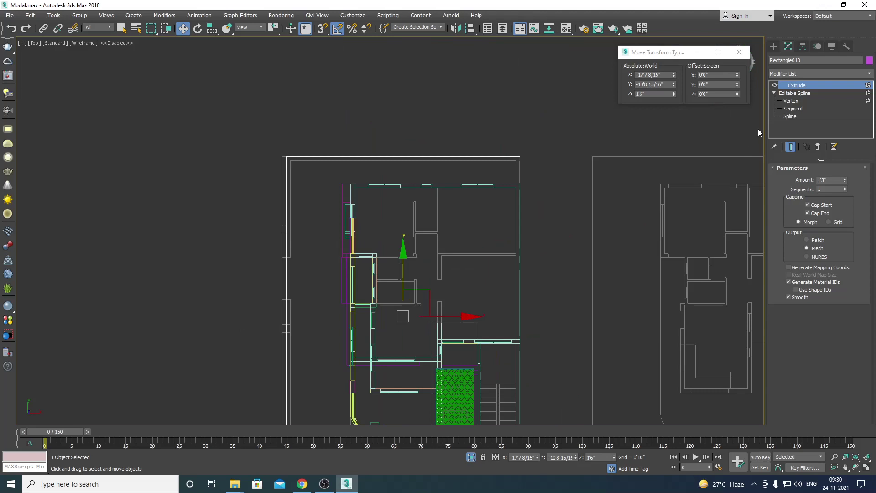
At Segment level, snap the front boundary edge onto the railing line.
{"action": "left_click", "coordinate": [785, 100]}
{"action": "scroll", "coordinate": [577, 162], "scroll_direction": "down", "scroll_amount": 1}
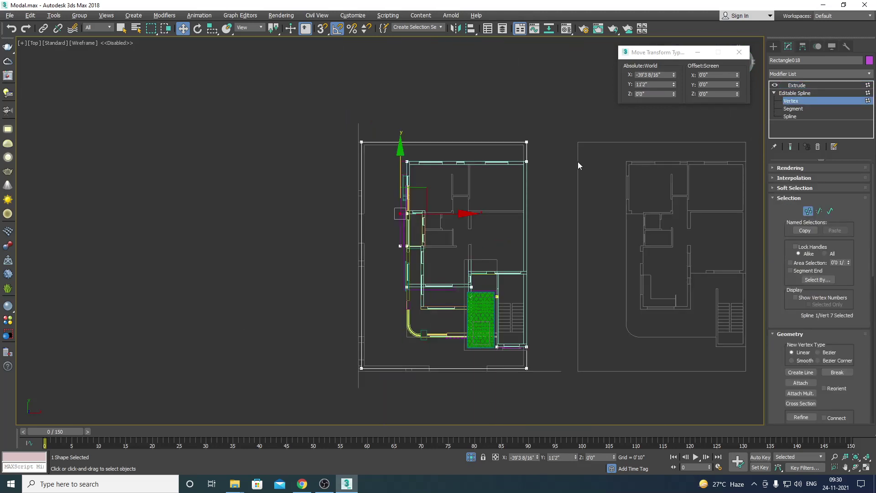
{"action": "left_click", "coordinate": [792, 109]}
{"action": "scroll", "coordinate": [479, 392], "scroll_direction": "up", "scroll_amount": 5}
{"action": "left_click_drag", "start_coordinate": [416, 306], "coordinate": [342, 299]}
{"action": "key", "text": "s"}
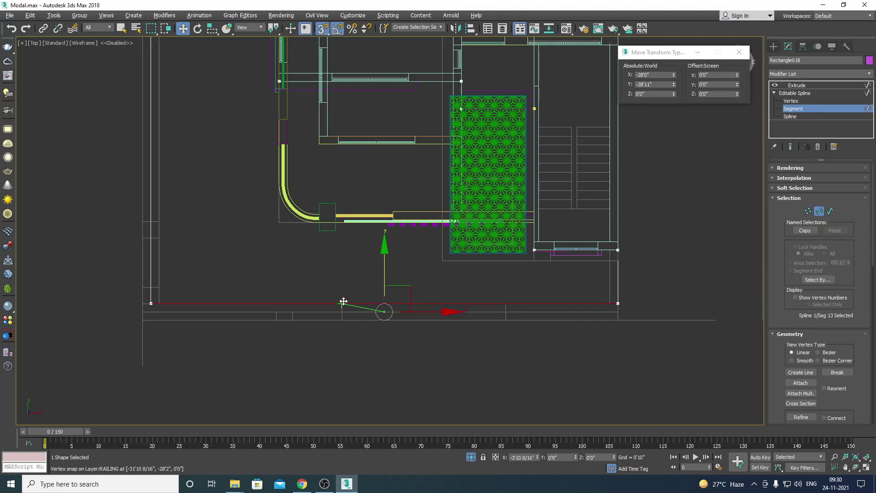
{"action": "scroll", "coordinate": [346, 301], "scroll_direction": "down", "scroll_amount": 3}
{"action": "middle_click_drag", "start_coordinate": [287, 229], "coordinate": [335, 286]}
Move the rear boundary edge down onto the railing line.
{"action": "left_click_drag", "start_coordinate": [269, 234], "coordinate": [270, 233]}
{"action": "scroll", "coordinate": [274, 228], "scroll_direction": "up", "scroll_amount": 2}
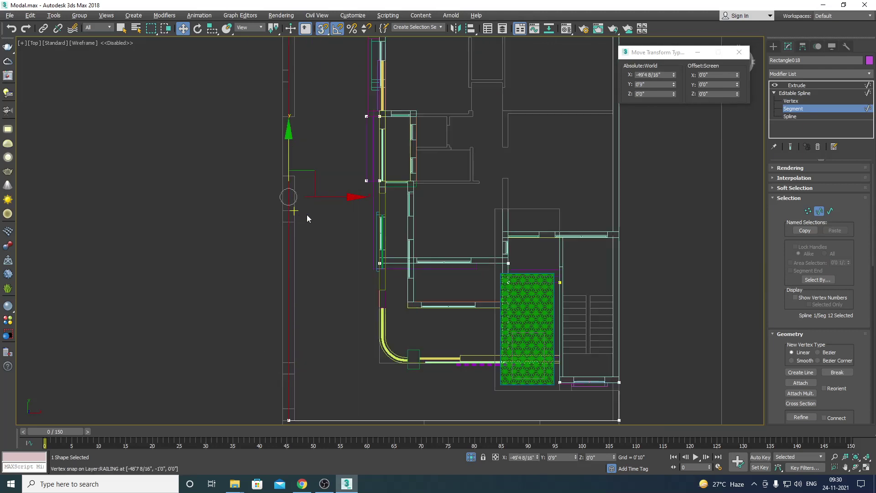
{"action": "scroll", "coordinate": [299, 122], "scroll_direction": "down", "scroll_amount": 2}
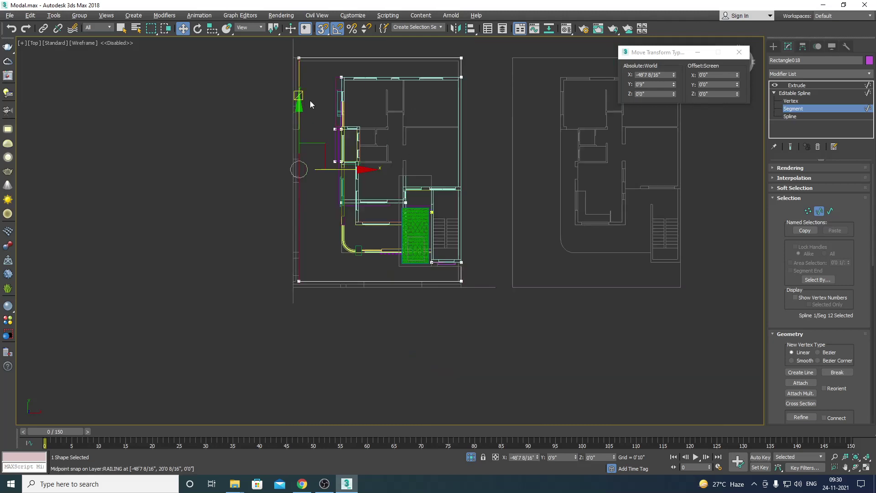
{"action": "scroll", "coordinate": [359, 174], "scroll_direction": "up", "scroll_amount": 3}
{"action": "scroll", "coordinate": [361, 174], "scroll_direction": "up", "scroll_amount": 2}
{"action": "left_click", "coordinate": [393, 200]}
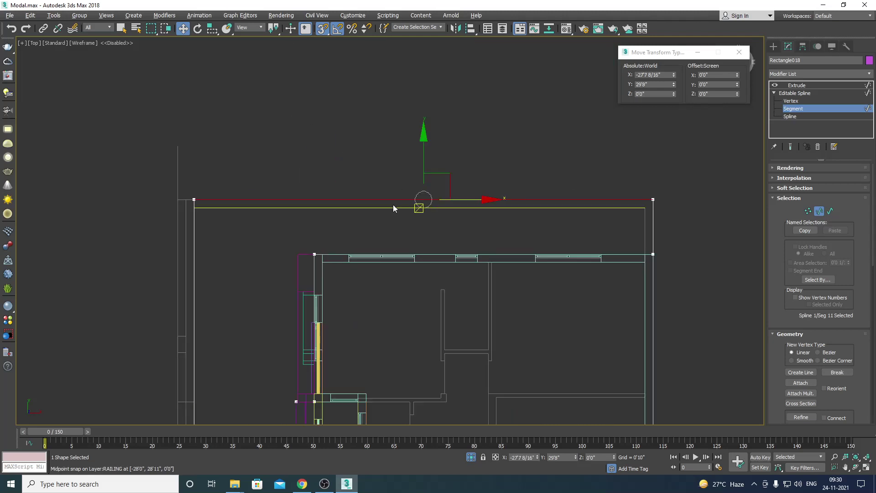
{"action": "left_click_drag", "start_coordinate": [424, 161], "coordinate": [423, 170]}
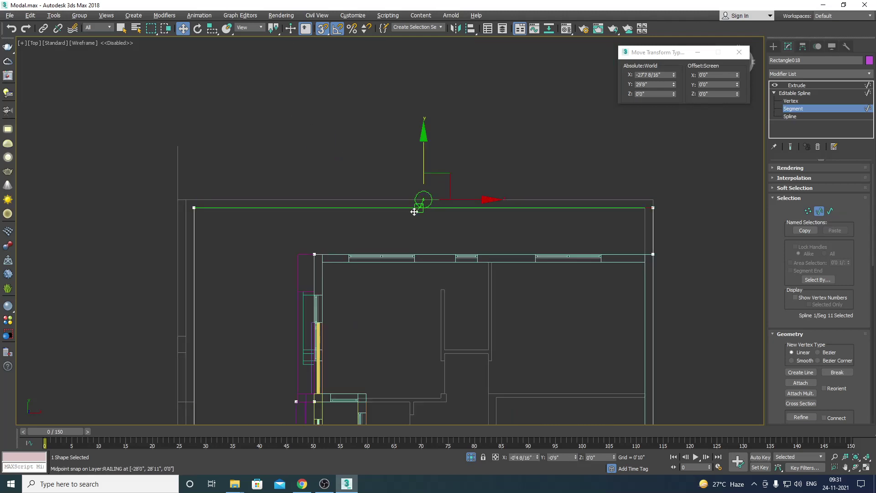
{"action": "scroll", "coordinate": [315, 287], "scroll_direction": "down", "scroll_amount": 3}
{"action": "scroll", "coordinate": [363, 280], "scroll_direction": "up", "scroll_amount": 1}
{"action": "scroll", "coordinate": [363, 280], "scroll_direction": "up", "scroll_amount": 2}
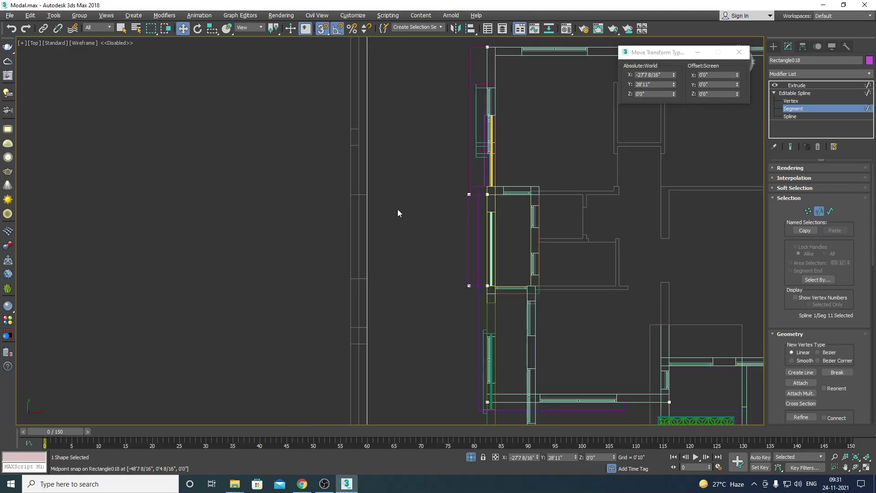
{"action": "scroll", "coordinate": [365, 189], "scroll_direction": "down", "scroll_amount": 1}
{"action": "scroll", "coordinate": [363, 187], "scroll_direction": "down", "scroll_amount": 3}
{"action": "scroll", "coordinate": [428, 358], "scroll_direction": "up", "scroll_amount": 3}
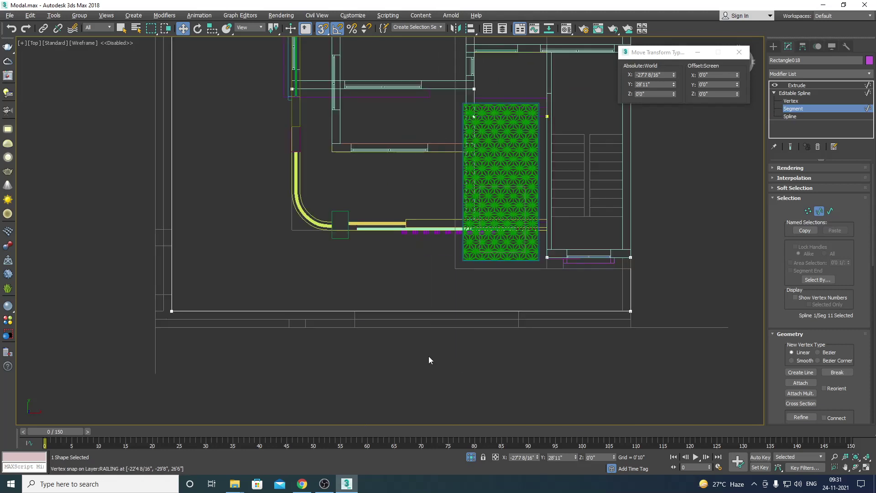
{"action": "scroll", "coordinate": [423, 333], "scroll_direction": "up", "scroll_amount": 1}
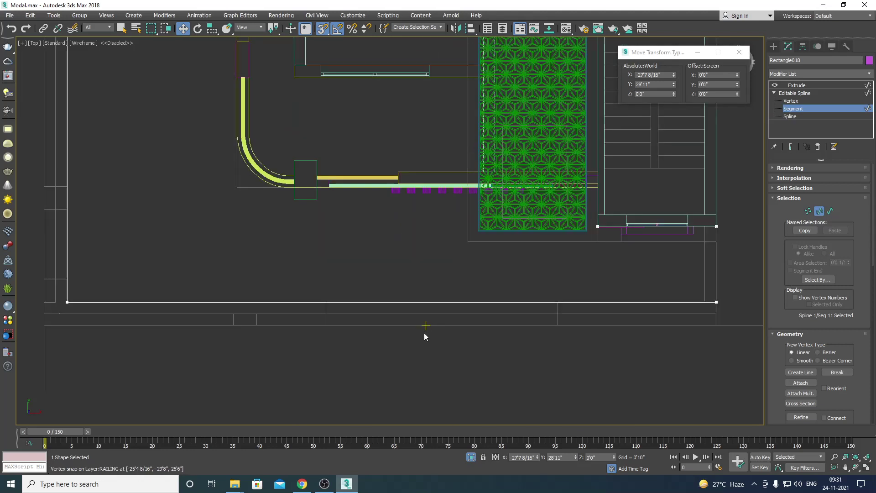
Refine a new point on the front wall line and slide it right with snapping.
{"action": "scroll", "coordinate": [408, 278], "scroll_direction": "up", "scroll_amount": 1}
{"action": "right_click", "coordinate": [409, 245]}
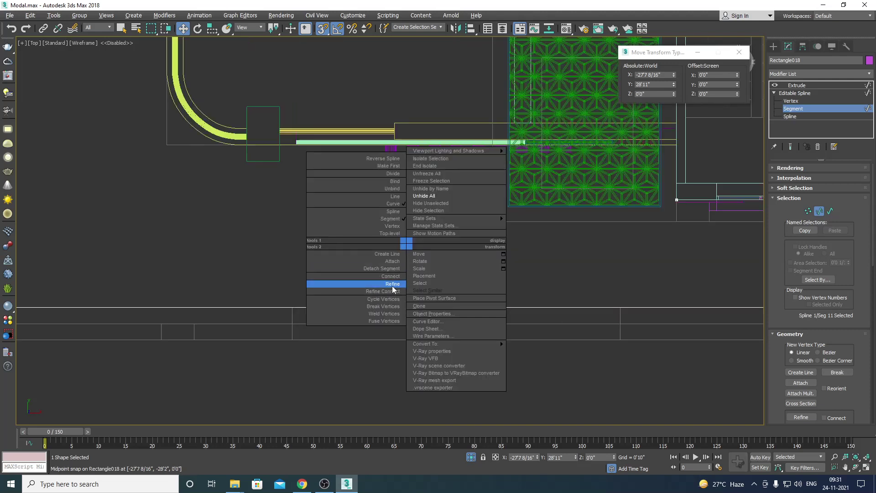
{"action": "left_click", "coordinate": [392, 283]}
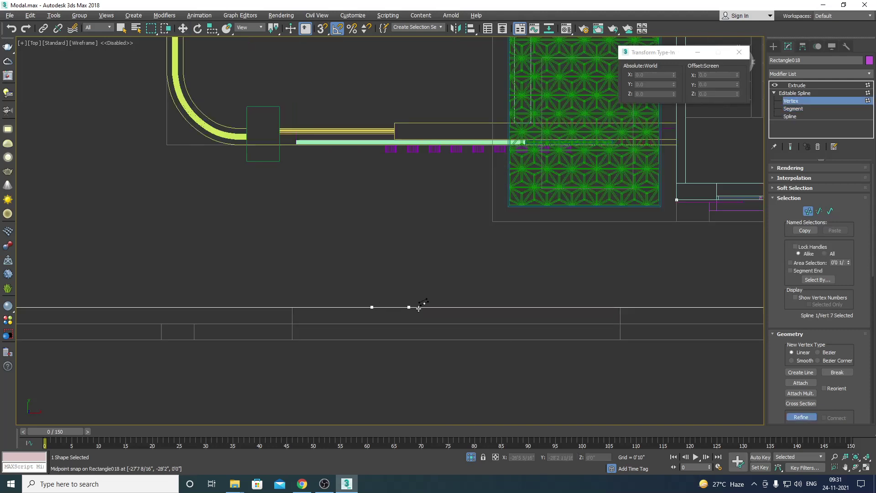
{"action": "left_click", "coordinate": [490, 308]}
{"action": "key", "text": "w"}
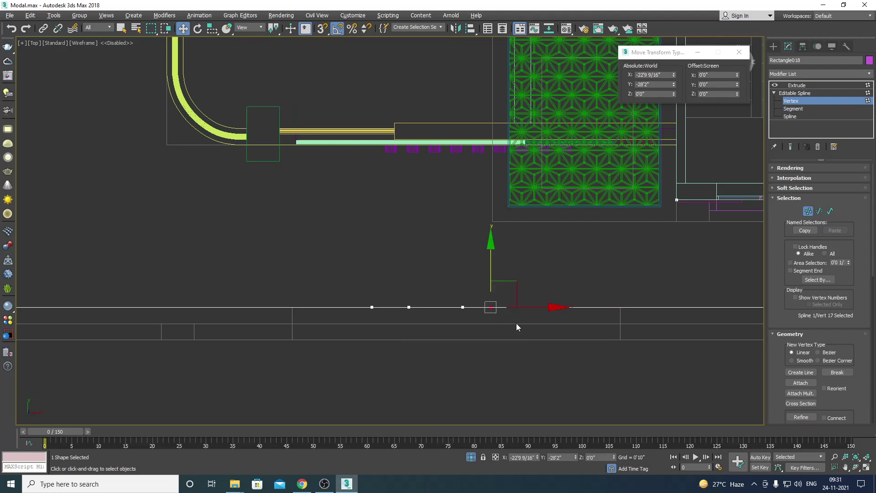
{"action": "key", "text": "s"}
{"action": "left_click_drag", "start_coordinate": [491, 307], "coordinate": [620, 307]}
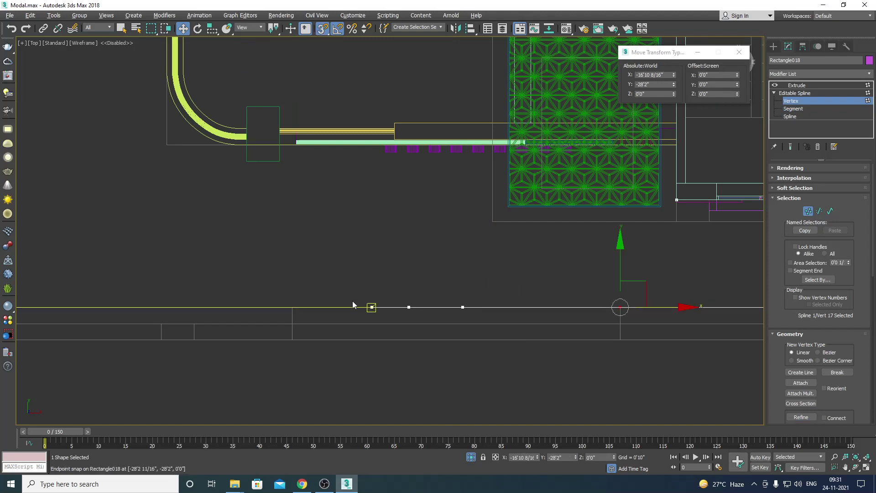
Snap the front-edge points onto the railing corner and lower railing line.
{"action": "left_click", "coordinate": [372, 307]}
{"action": "left_click_drag", "start_coordinate": [371, 312], "coordinate": [299, 309]}
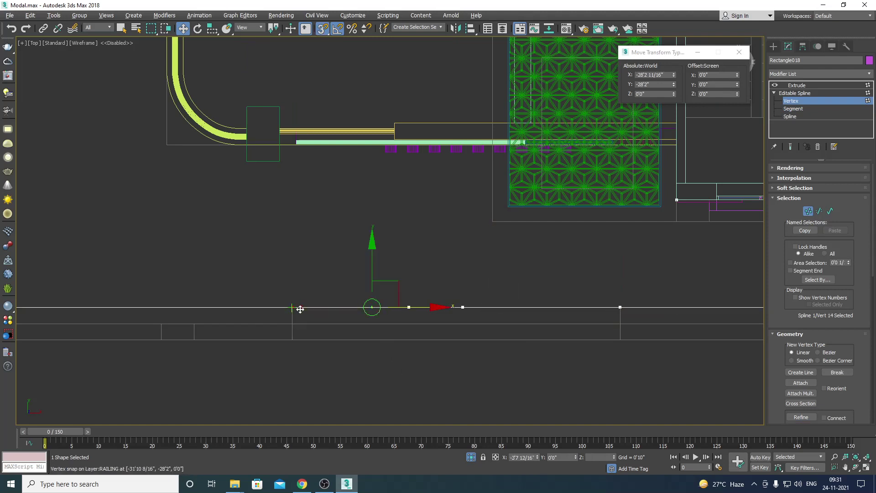
{"action": "left_click_drag", "start_coordinate": [427, 334], "coordinate": [292, 323]}
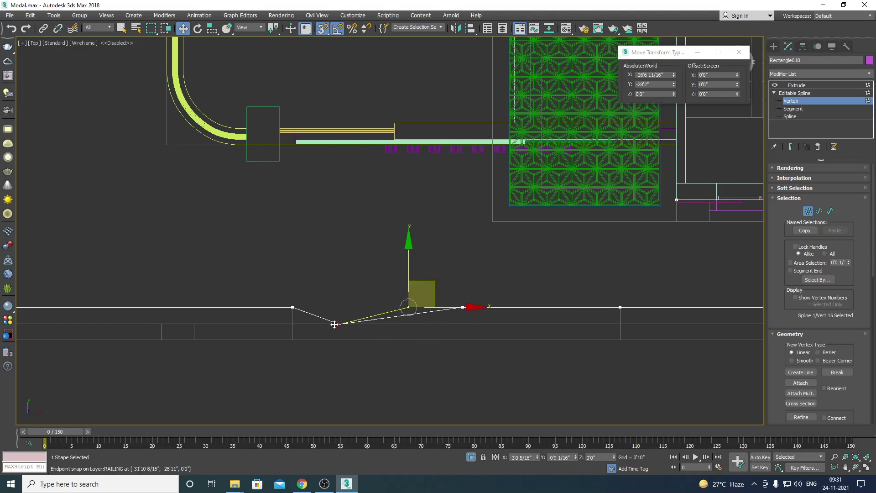
{"action": "left_click", "coordinate": [462, 307]}
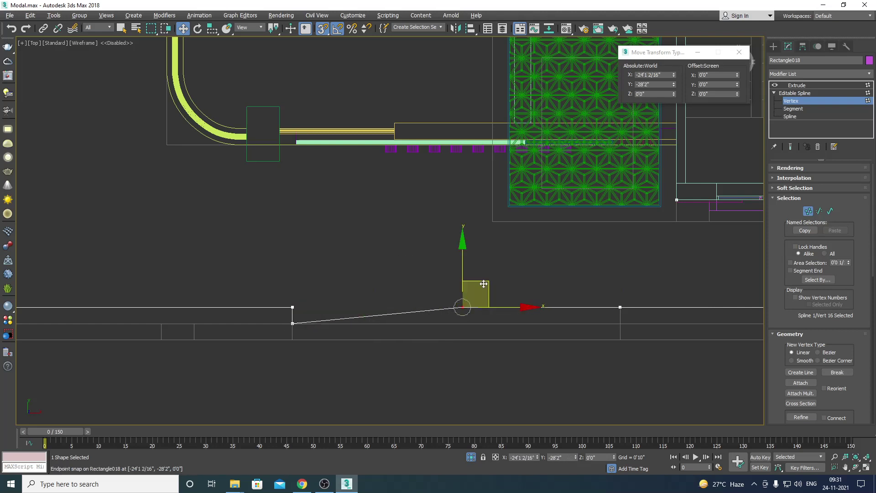
{"action": "left_click_drag", "start_coordinate": [483, 284], "coordinate": [618, 323]}
Refine three new points on the left wall line with snapping off.
{"action": "scroll", "coordinate": [485, 327], "scroll_direction": "down", "scroll_amount": 3}
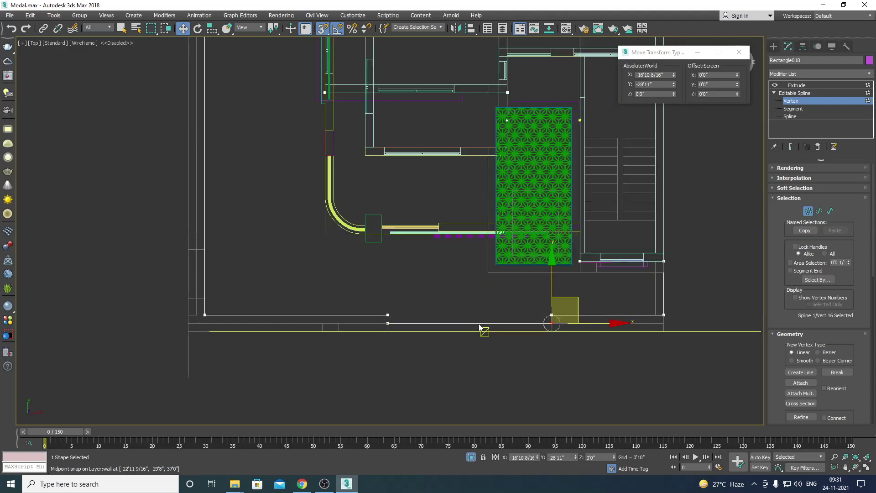
{"action": "scroll", "coordinate": [479, 327], "scroll_direction": "down", "scroll_amount": 3}
{"action": "scroll", "coordinate": [416, 336], "scroll_direction": "down", "scroll_amount": 2}
{"action": "scroll", "coordinate": [395, 190], "scroll_direction": "up", "scroll_amount": 5}
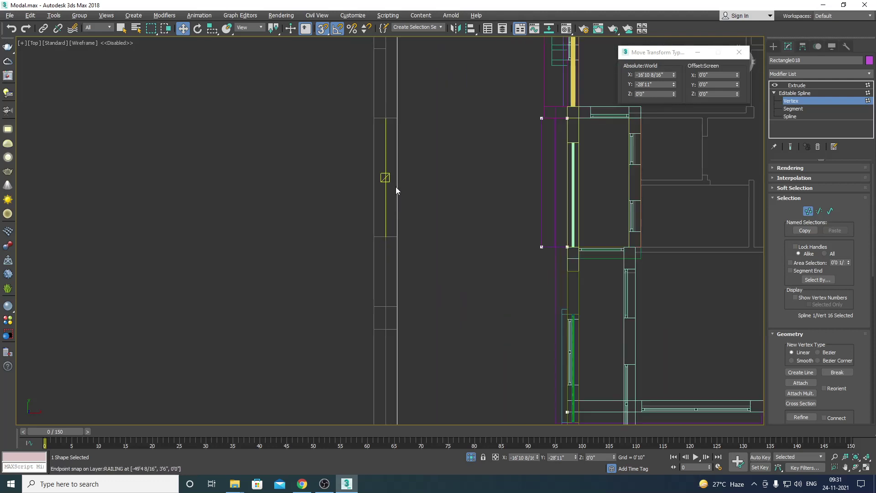
{"action": "right_click", "coordinate": [434, 223]}
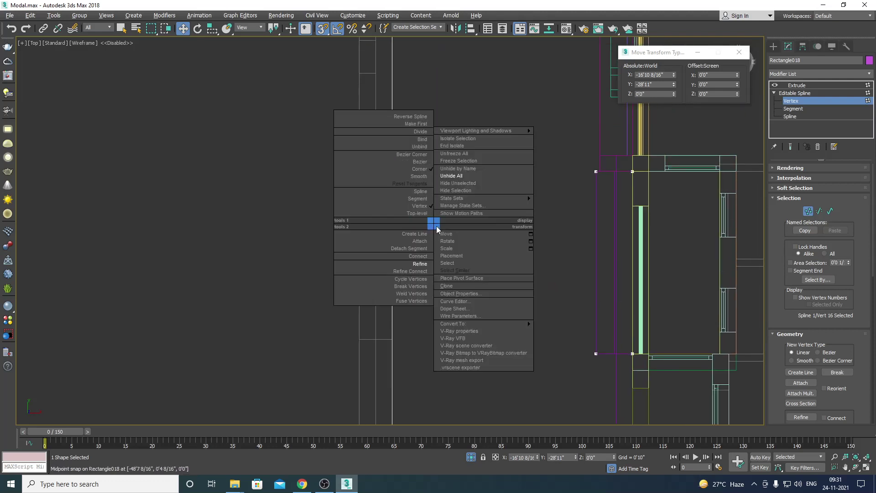
{"action": "left_click", "coordinate": [426, 264]}
{"action": "key", "text": "s"}
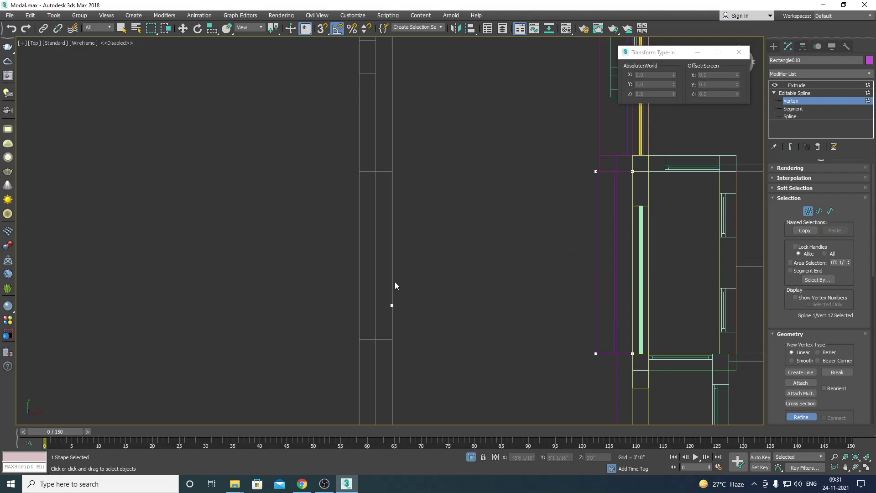
{"action": "left_click", "coordinate": [393, 264]}
{"action": "left_click", "coordinate": [392, 239]}
{"action": "left_click", "coordinate": [392, 223]}
{"action": "key", "text": "w"}
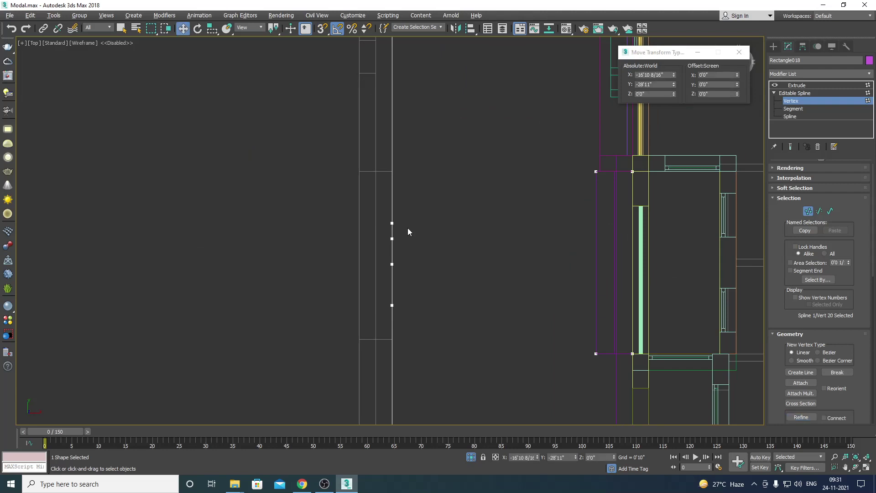
Snap the new left-wall points onto railing endpoints, midpoint and existing vertex.
{"action": "key", "text": "s"}
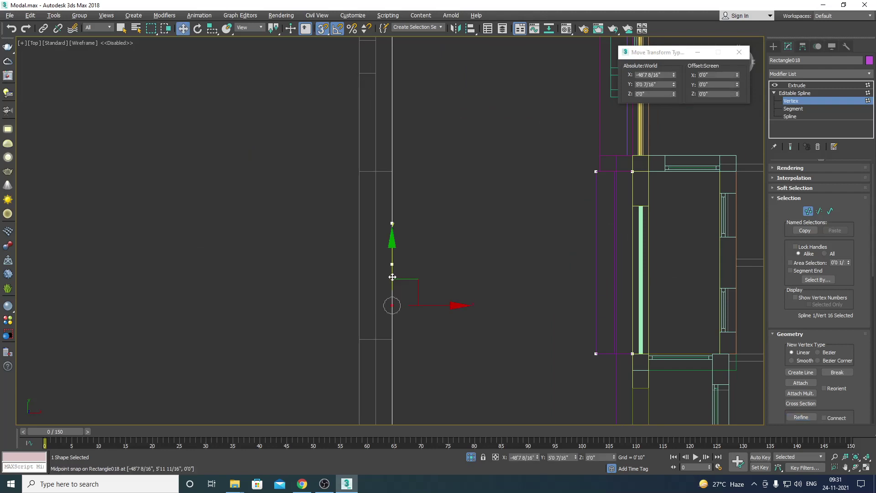
{"action": "left_click_drag", "start_coordinate": [401, 280], "coordinate": [393, 339]}
{"action": "left_click", "coordinate": [399, 223]}
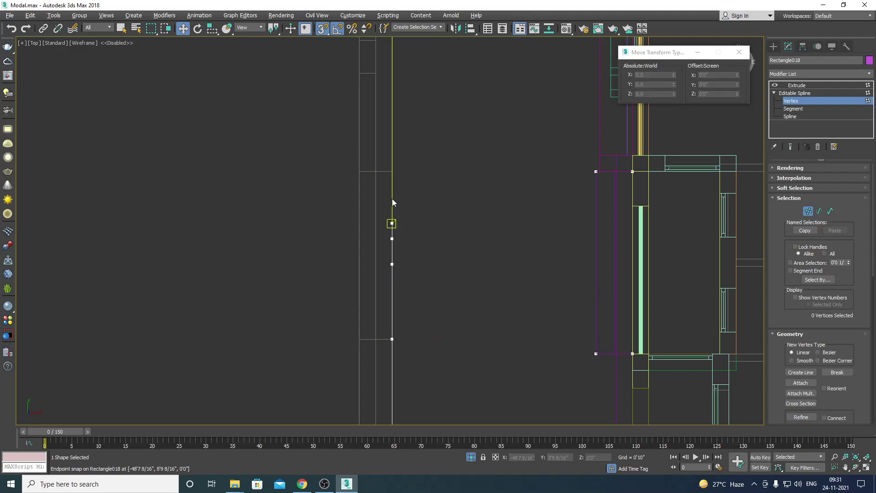
{"action": "left_click", "coordinate": [391, 222]}
{"action": "left_click_drag", "start_coordinate": [392, 201], "coordinate": [398, 182]}
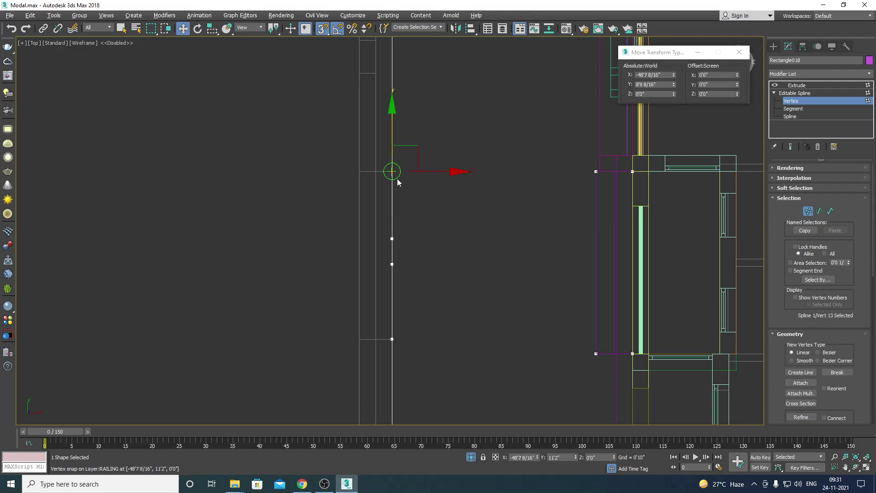
{"action": "left_click", "coordinate": [391, 238]}
{"action": "left_click_drag", "start_coordinate": [396, 230], "coordinate": [376, 174]}
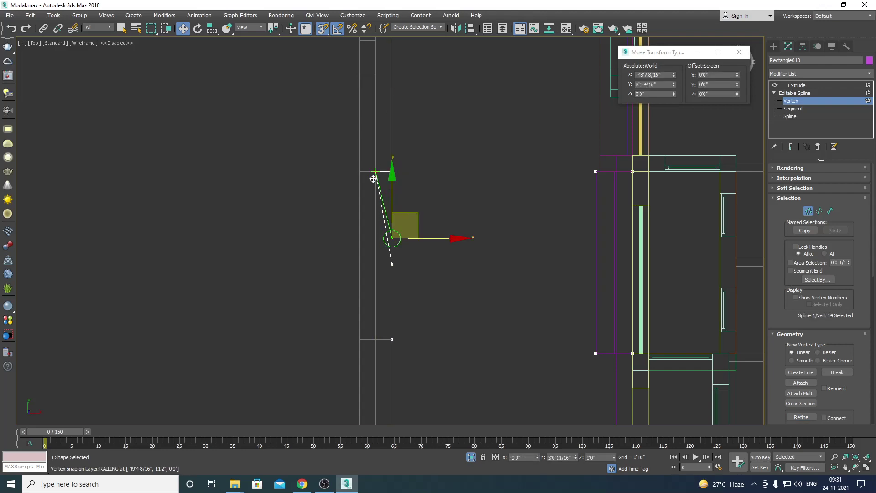
{"action": "left_click", "coordinate": [392, 265]}
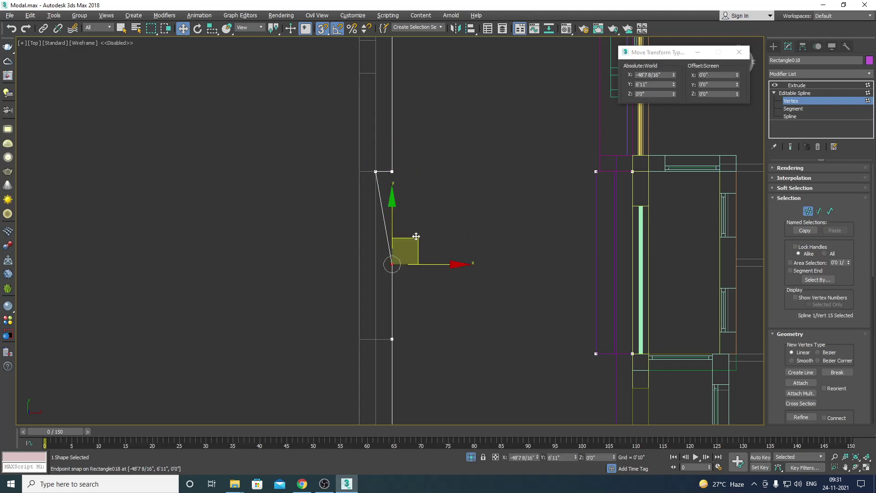
{"action": "left_click_drag", "start_coordinate": [392, 264], "coordinate": [378, 328]}
{"action": "scroll", "coordinate": [295, 257], "scroll_direction": "down", "scroll_amount": 5}
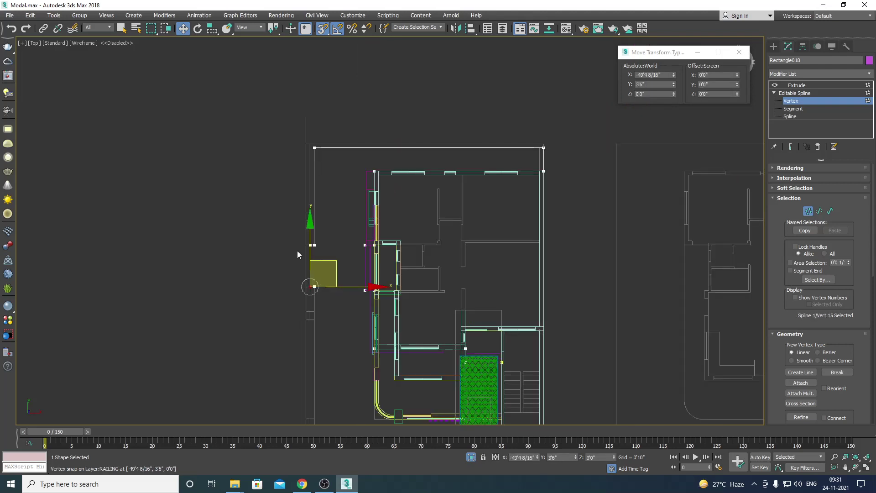
Return the boundary wall to Extrude level and orbit a shaded Perspective around the house.
{"action": "left_click", "coordinate": [803, 86]}
{"action": "key", "text": "F3"}
{"action": "key", "text": "p"}
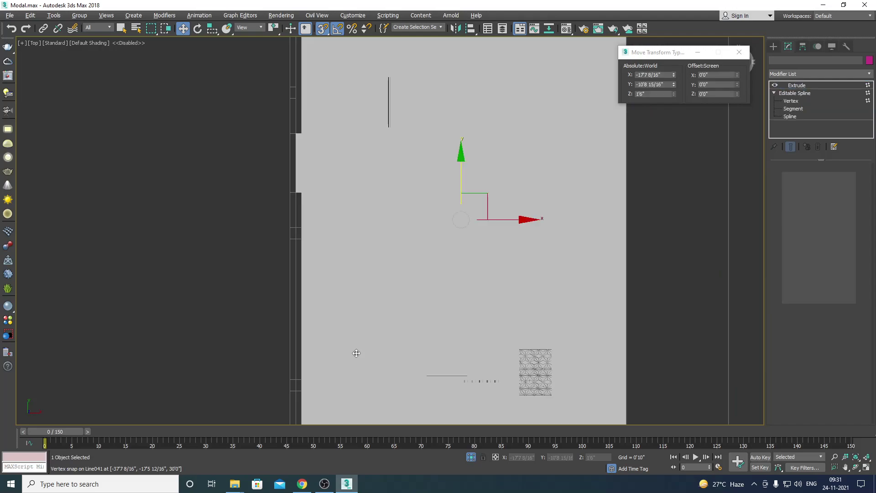
{"action": "key", "text": "ctrl+r"}
{"action": "scroll", "coordinate": [357, 352], "scroll_direction": "down", "scroll_amount": 5}
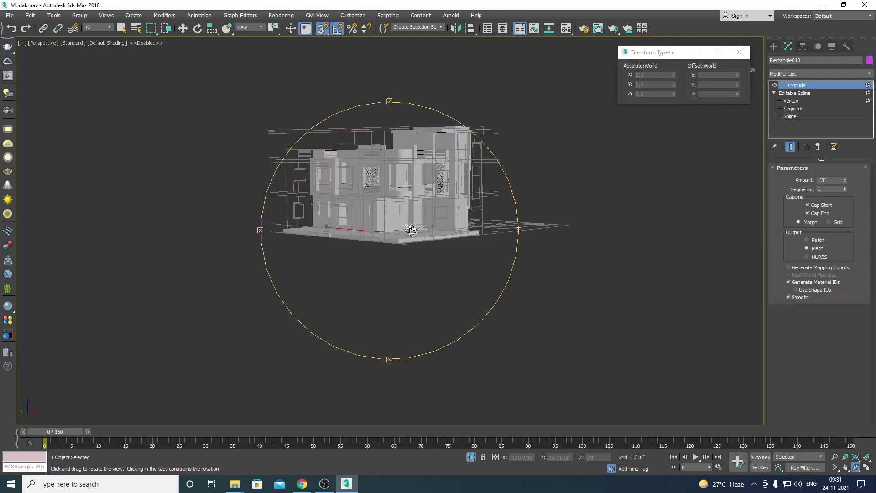
{"action": "mouse_move", "coordinate": [347, 301]}
{"action": "left_mouse_down"}
{"action": "mouse_move", "coordinate": [461, 268]}
{"action": "mouse_move", "coordinate": [398, 304]}
{"action": "left_mouse_up"}
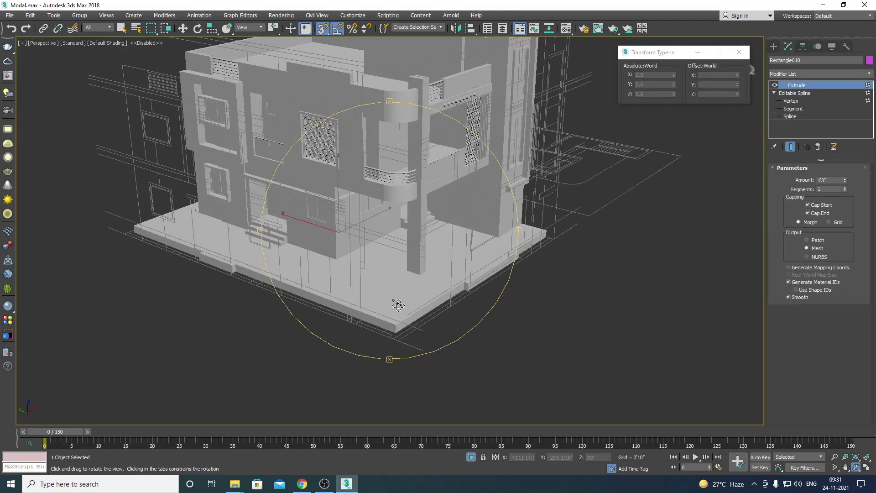
{"action": "key", "text": "w"}
Deselect the wall in Top view, then orbit shaded Perspective to a low front-corner angle.
{"action": "key", "text": "t"}
{"action": "key", "text": "F3"}
{"action": "scroll", "coordinate": [415, 363], "scroll_direction": "down", "scroll_amount": 3}
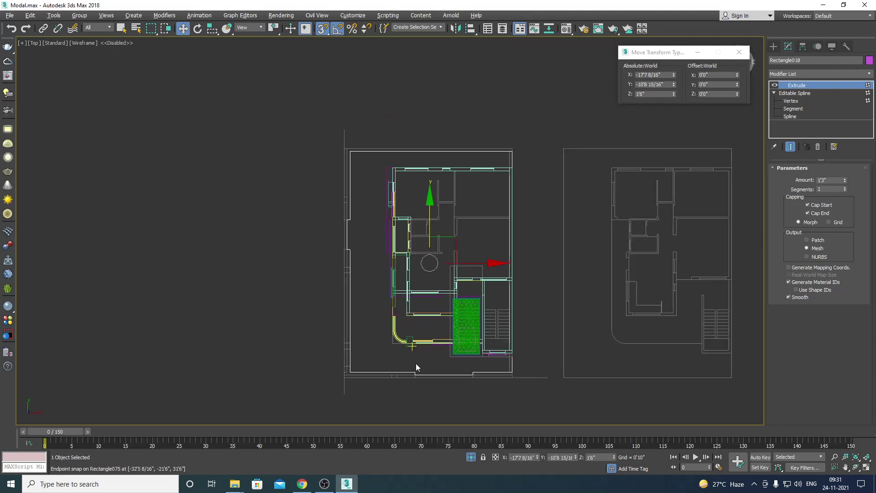
{"action": "scroll", "coordinate": [423, 293], "scroll_direction": "up", "scroll_amount": 4}
{"action": "scroll", "coordinate": [415, 329], "scroll_direction": "down", "scroll_amount": 3}
{"action": "scroll", "coordinate": [412, 350], "scroll_direction": "down", "scroll_amount": 2}
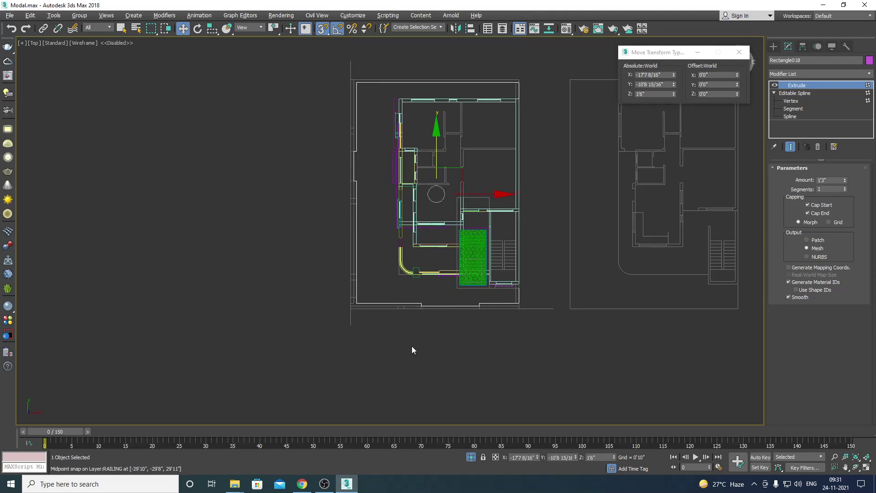
{"action": "left_click", "coordinate": [412, 347]}
{"action": "key", "text": "p"}
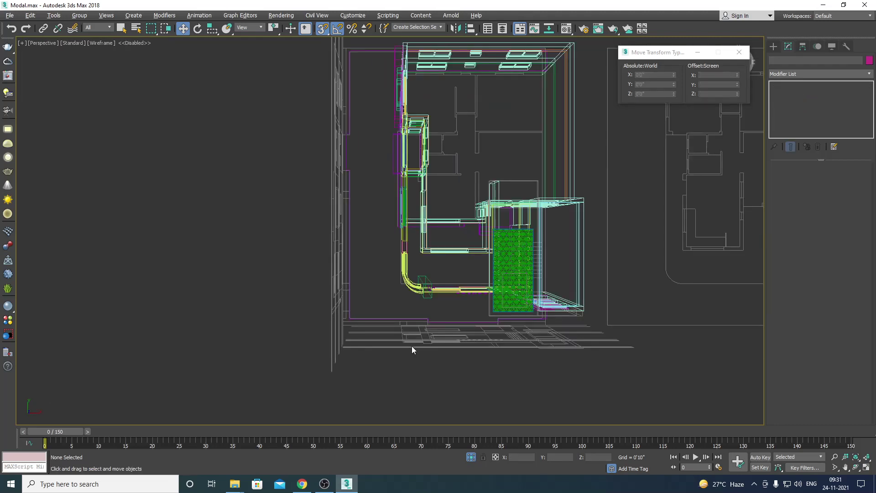
{"action": "key", "text": "F3"}
{"action": "key", "text": "ctrl+r"}
{"action": "mouse_move", "coordinate": [411, 350]}
{"action": "left_mouse_down"}
{"action": "mouse_move", "coordinate": [405, 184]}
{"action": "mouse_move", "coordinate": [438, 260]}
{"action": "mouse_move", "coordinate": [352, 166]}
{"action": "left_mouse_up"}
Clone the wall piece as an independent copy and snap its end onto the other wall's corner.
{"action": "key", "text": "w"}
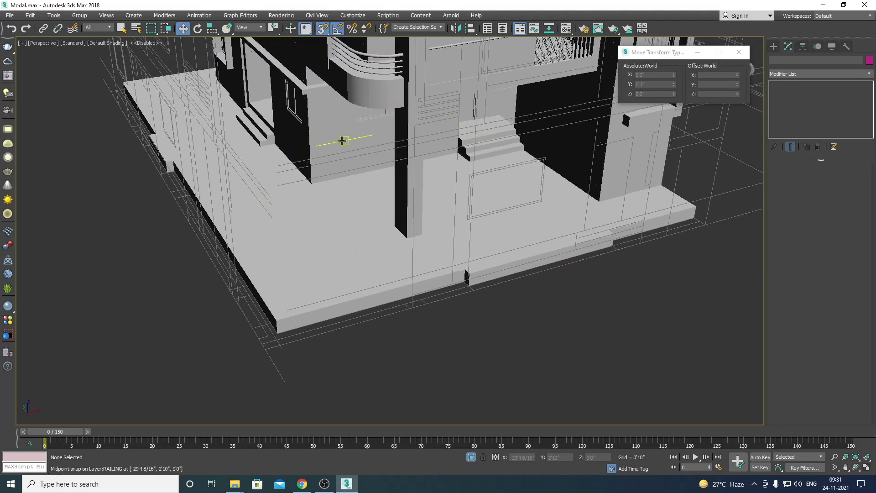
{"action": "left_click", "coordinate": [343, 141]}
{"action": "key", "text": "s"}
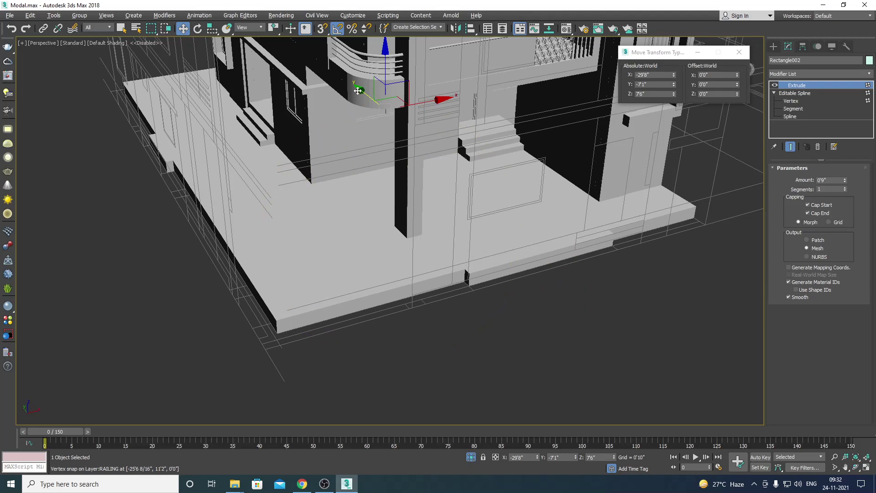
{"action": "left_click_drag", "start_coordinate": [366, 98], "coordinate": [511, 214], "text": "shift"}
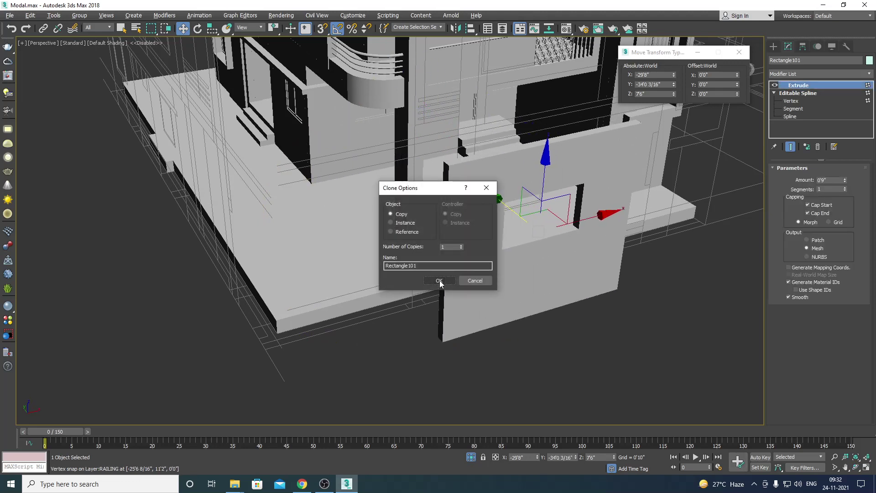
{"action": "left_click", "coordinate": [439, 280]}
{"action": "key", "text": "t"}
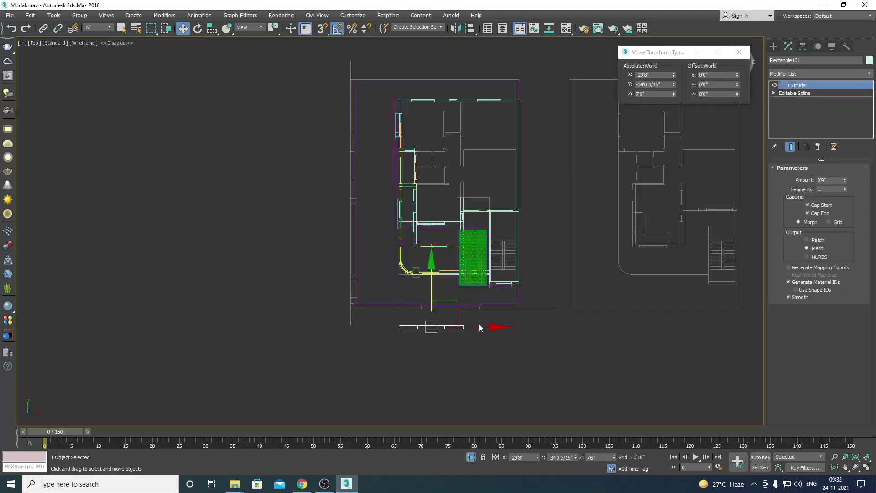
{"action": "scroll", "coordinate": [478, 325], "scroll_direction": "up", "scroll_amount": 3}
{"action": "left_click_drag", "start_coordinate": [414, 319], "coordinate": [461, 297]}
{"action": "scroll", "coordinate": [543, 273], "scroll_direction": "up", "scroll_amount": 6}
{"action": "scroll", "coordinate": [563, 280], "scroll_direction": "up", "scroll_amount": 2}
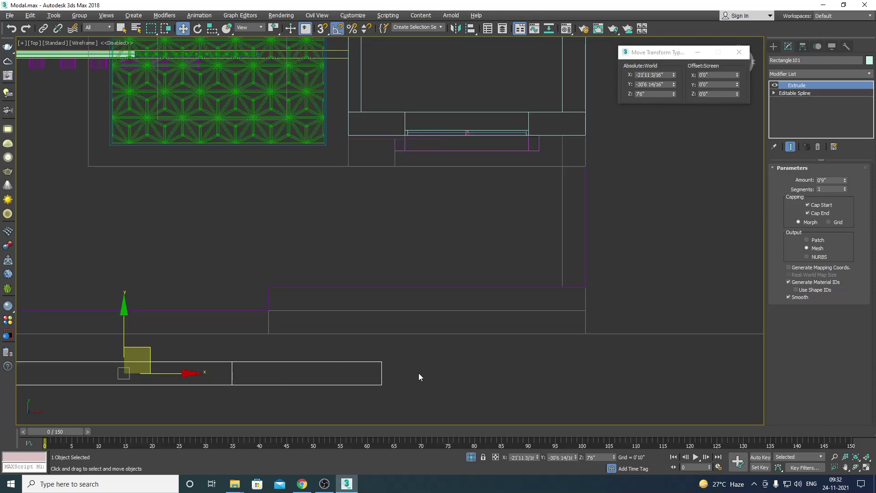
{"action": "left_click_drag", "start_coordinate": [383, 367], "coordinate": [586, 287]}
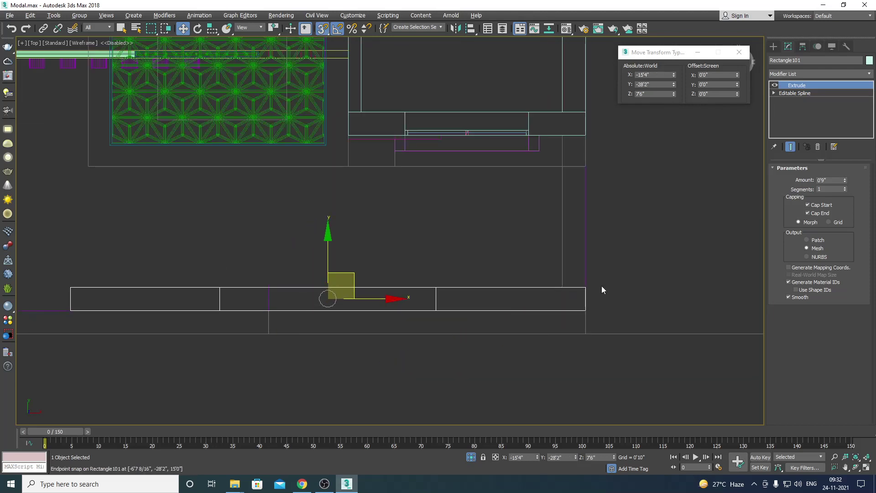
Delete the outline's middle vertices and snap its left endpoint onto the wall edge at the opening.
{"action": "left_click", "coordinate": [775, 95]}
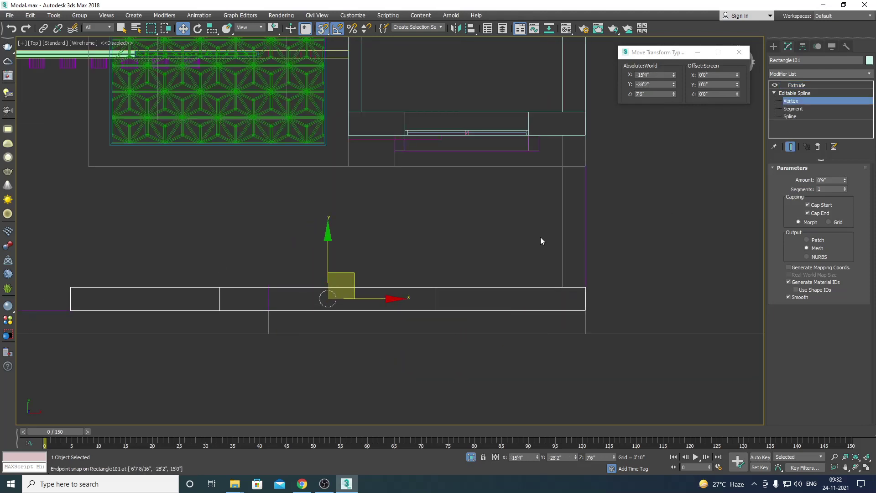
{"action": "left_click_drag", "start_coordinate": [502, 240], "coordinate": [204, 318]}
{"action": "key", "text": "Delete"}
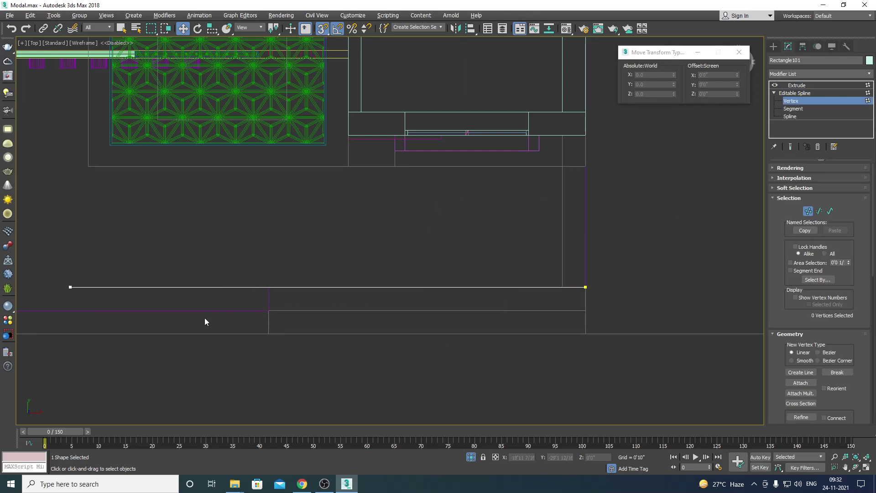
{"action": "scroll", "coordinate": [205, 318], "scroll_direction": "down", "scroll_amount": 2}
{"action": "left_click_drag", "start_coordinate": [158, 299], "coordinate": [102, 334]}
{"action": "scroll", "coordinate": [152, 307], "scroll_direction": "up", "scroll_amount": 2}
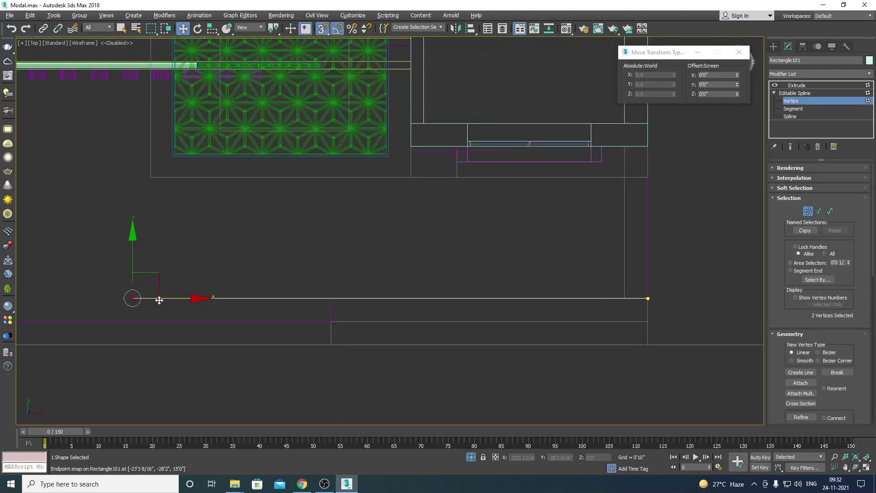
{"action": "left_click_drag", "start_coordinate": [161, 300], "coordinate": [330, 300]}
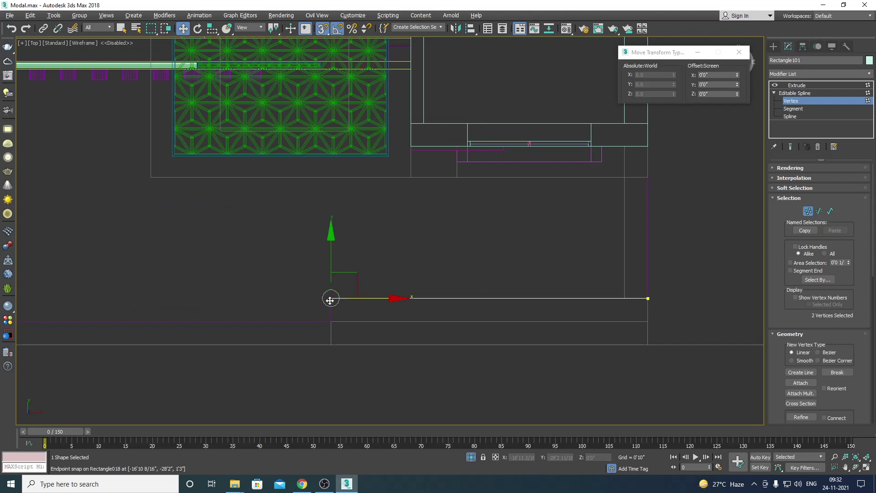
Return to the extruded gate piece and check it with solid shading in Perspective view.
{"action": "left_click", "coordinate": [806, 86]}
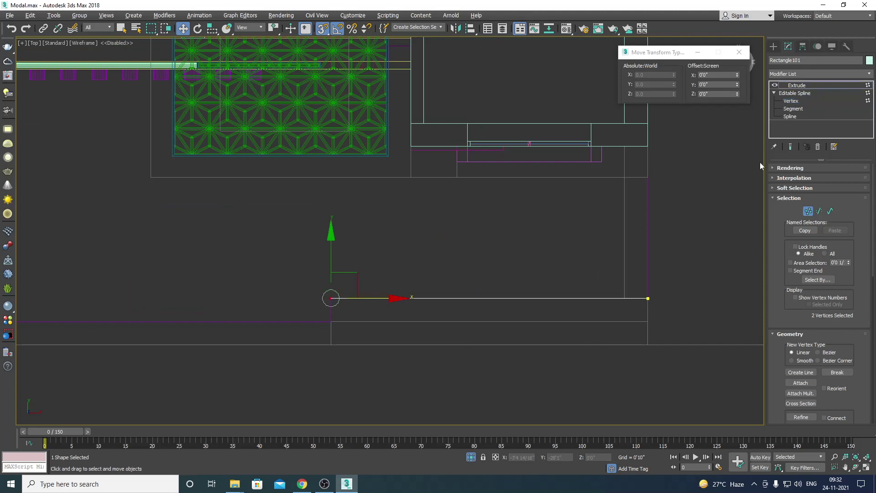
{"action": "left_click", "coordinate": [711, 249]}
{"action": "key", "text": "F3"}
{"action": "left_click", "coordinate": [540, 308]}
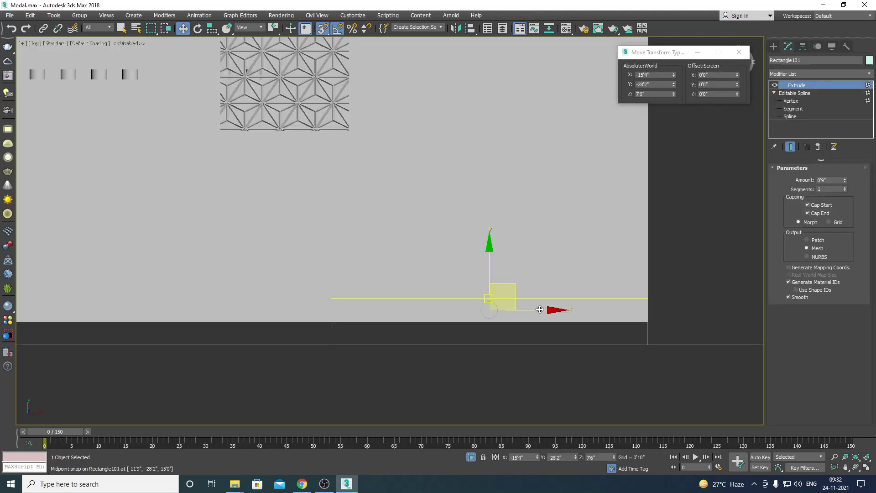
{"action": "key", "text": "p"}
{"action": "mouse_move", "coordinate": [540, 310]}
{"action": "middle_mouse_down", "text": "alt"}
{"action": "mouse_move", "coordinate": [399, 283]}
{"action": "mouse_move", "coordinate": [443, 277]}
{"action": "mouse_move", "coordinate": [333, 332]}
{"action": "mouse_move", "coordinate": [334, 355]}
{"action": "mouse_move", "coordinate": [461, 280]}
{"action": "mouse_move", "coordinate": [438, 295]}
{"action": "mouse_move", "coordinate": [417, 352]}
{"action": "mouse_move", "coordinate": [405, 349]}
{"action": "mouse_move", "coordinate": [485, 248]}
{"action": "middle_mouse_up", "text": "alt"}
{"action": "key", "text": "w"}
{"action": "left_click", "coordinate": [502, 319]}
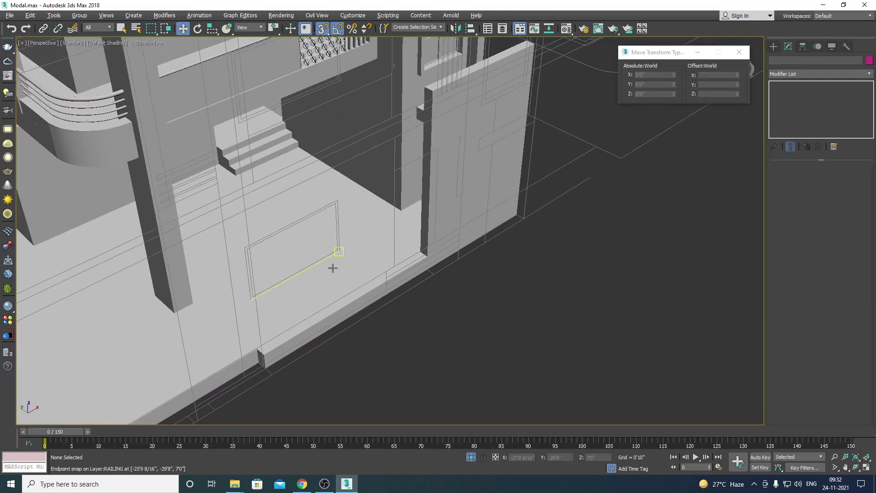
{"action": "scroll", "coordinate": [342, 274], "scroll_direction": "up", "scroll_amount": 2}
{"action": "left_click", "coordinate": [342, 274]}
{"action": "key", "text": "t"}
{"action": "key", "text": "F3"}
{"action": "scroll", "coordinate": [456, 314], "scroll_direction": "up", "scroll_amount": 3}
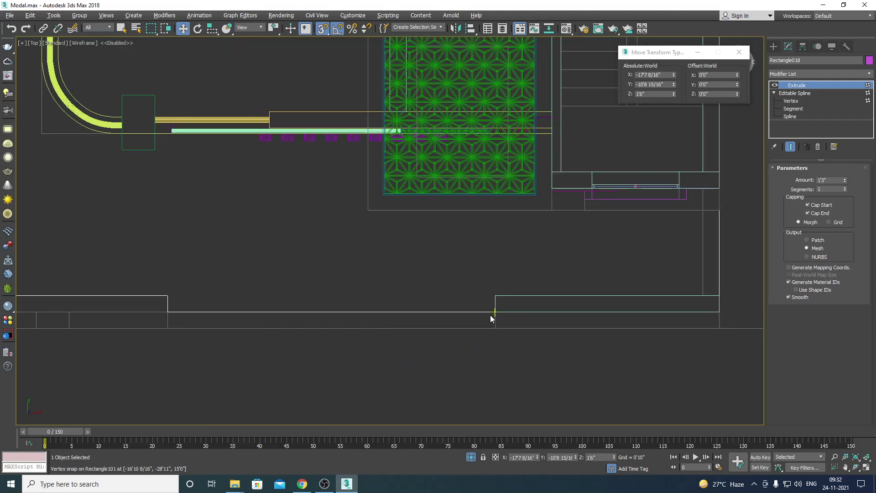
{"action": "scroll", "coordinate": [488, 315], "scroll_direction": "down", "scroll_amount": 3}
{"action": "left_click", "coordinate": [487, 370]}
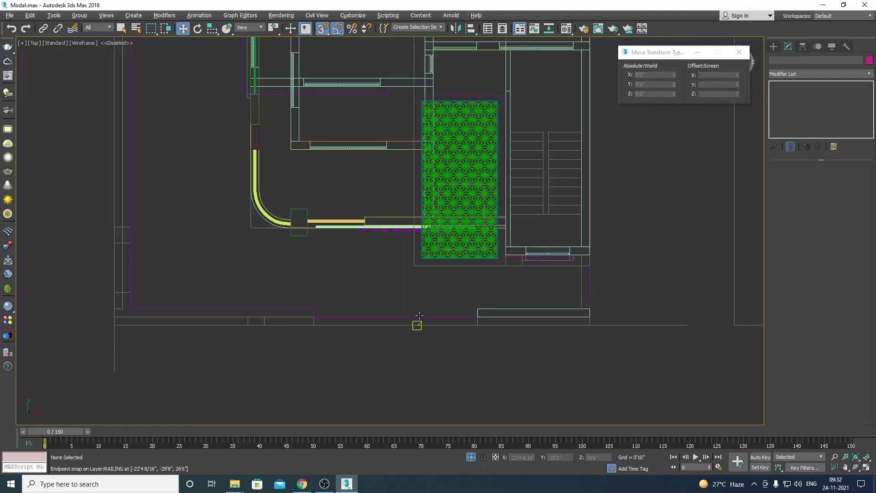
{"action": "left_click", "coordinate": [419, 315]}
{"action": "left_click", "coordinate": [796, 102]}
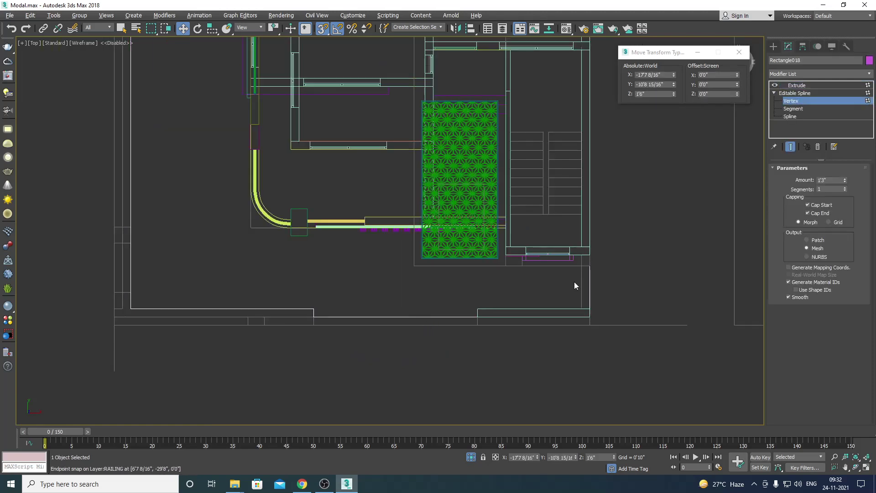
{"action": "scroll", "coordinate": [574, 281], "scroll_direction": "up", "scroll_amount": 2}
{"action": "left_click_drag", "start_coordinate": [536, 304], "coordinate": [527, 338]}
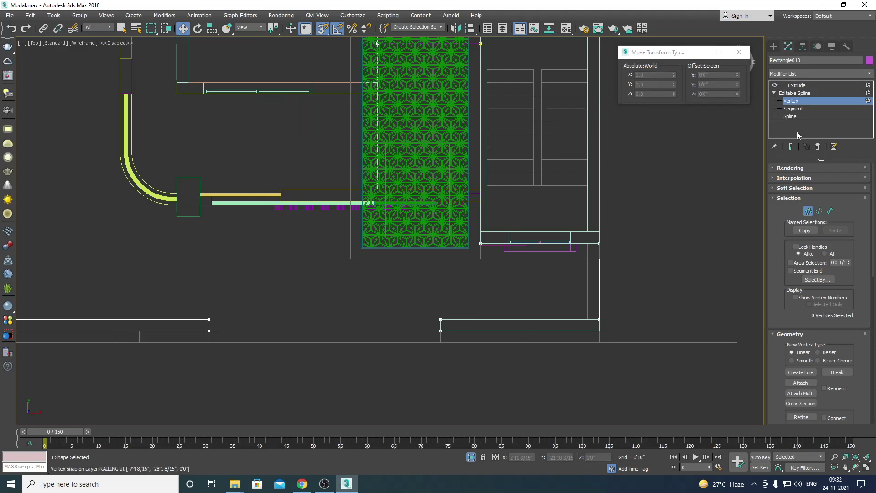
{"action": "left_click", "coordinate": [796, 86]}
{"action": "left_click", "coordinate": [738, 264]}
{"action": "scroll", "coordinate": [527, 305], "scroll_direction": "down", "scroll_amount": 4}
{"action": "key", "text": "p"}
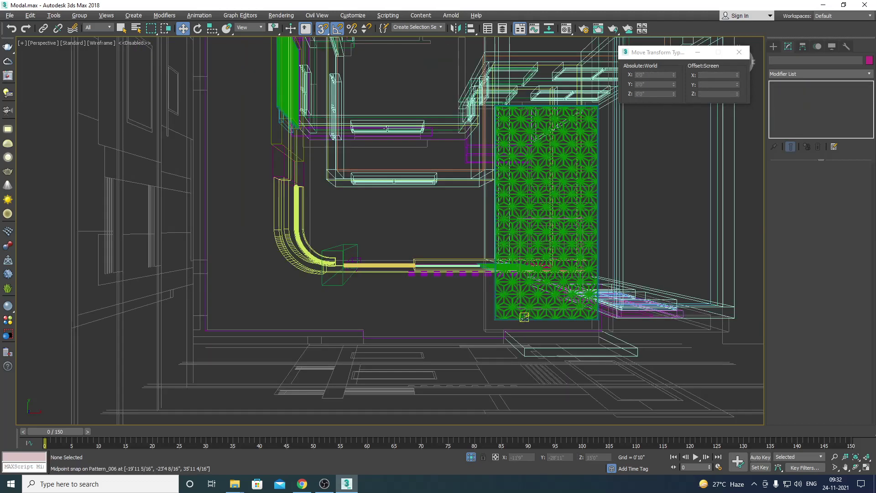
{"action": "key", "text": "F3"}
{"action": "mouse_move", "coordinate": [494, 297]}
{"action": "middle_mouse_down", "text": "alt"}
{"action": "mouse_move", "coordinate": [541, 215]}
{"action": "mouse_move", "coordinate": [489, 269]}
{"action": "middle_mouse_up", "text": "alt"}
{"action": "key", "text": "F4"}
{"action": "scroll", "coordinate": [458, 242], "scroll_direction": "up", "scroll_amount": 3}
{"action": "scroll", "coordinate": [401, 204], "scroll_direction": "up", "scroll_amount": 2}
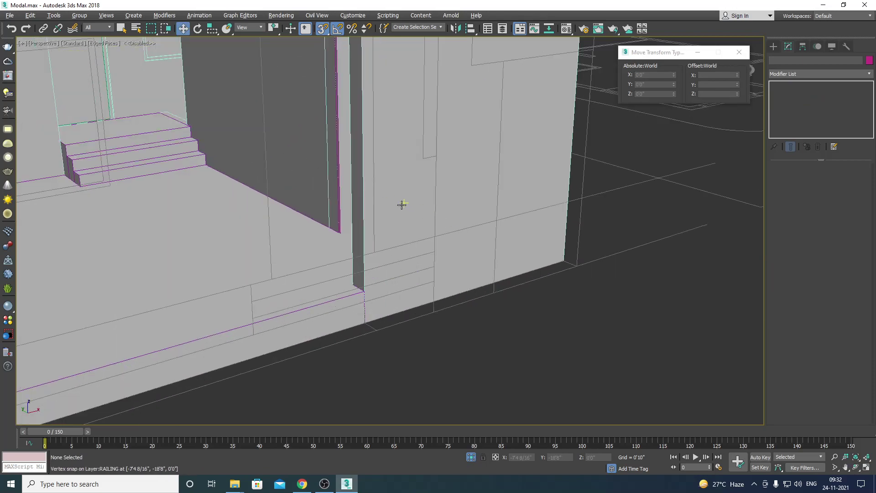
{"action": "left_click", "coordinate": [402, 205]}
{"action": "key", "text": "ctrl+r"}
{"action": "mouse_move", "coordinate": [402, 205]}
{"action": "left_mouse_down"}
{"action": "mouse_move", "coordinate": [376, 254]}
{"action": "mouse_move", "coordinate": [411, 299]}
{"action": "mouse_move", "coordinate": [398, 233]}
{"action": "mouse_move", "coordinate": [373, 272]}
{"action": "mouse_move", "coordinate": [392, 272]}
{"action": "mouse_move", "coordinate": [412, 248]}
{"action": "mouse_move", "coordinate": [435, 245]}
{"action": "mouse_move", "coordinate": [438, 272]}
{"action": "left_mouse_up"}
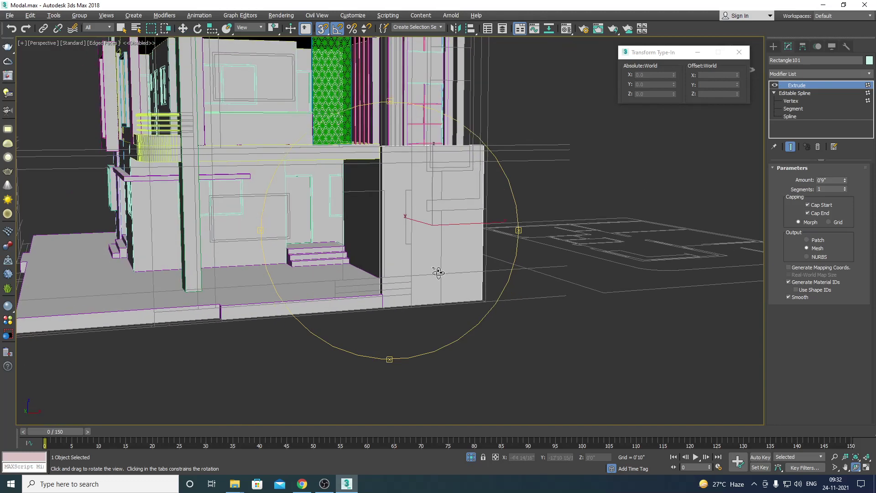
Snap the gate outline's top segment to the base in Front view, then offset it 6' up.
{"action": "key", "text": "w"}
{"action": "left_click", "coordinate": [788, 109]}
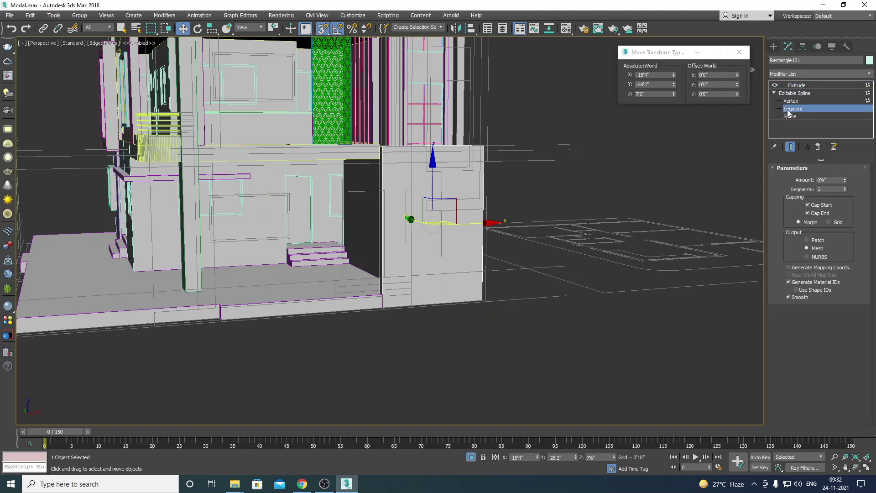
{"action": "left_click_drag", "start_coordinate": [433, 222], "coordinate": [426, 194]}
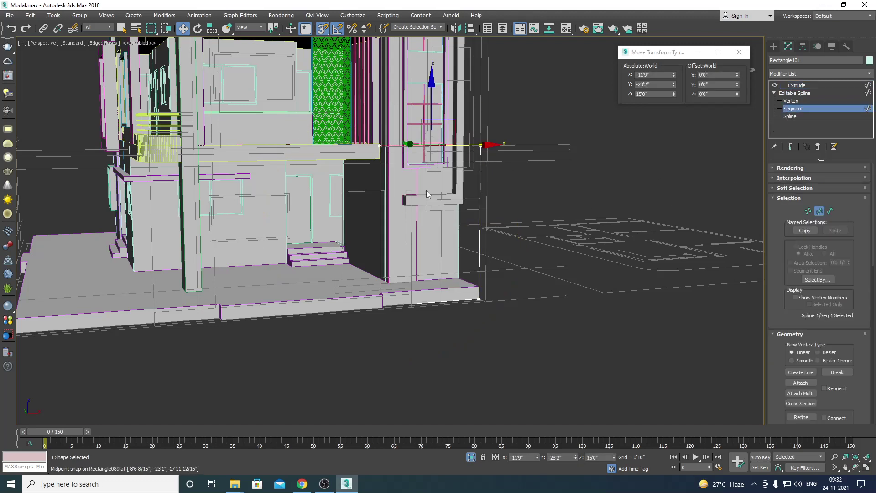
{"action": "key", "text": "f"}
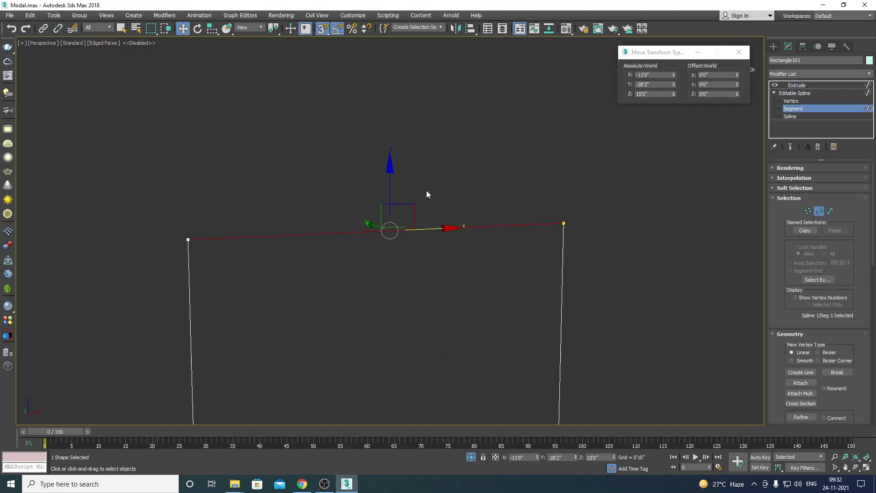
{"action": "key", "text": "z"}
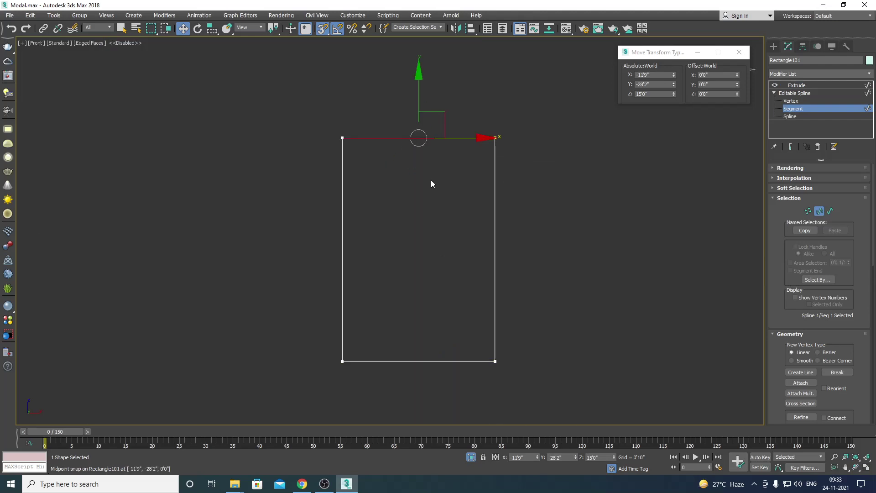
{"action": "left_click_drag", "start_coordinate": [417, 97], "coordinate": [496, 361]}
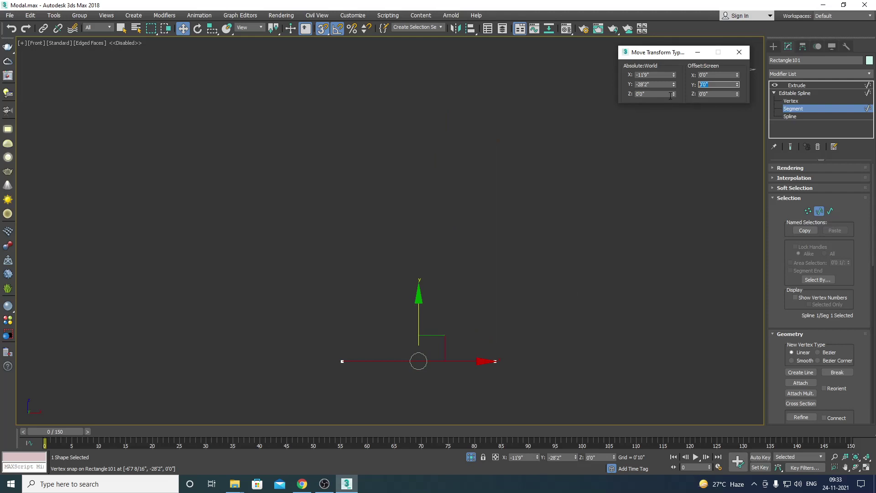
{"action": "left_click", "coordinate": [719, 84]}
{"action": "type", "text": "6"}
{"action": "key", "text": "Return"}
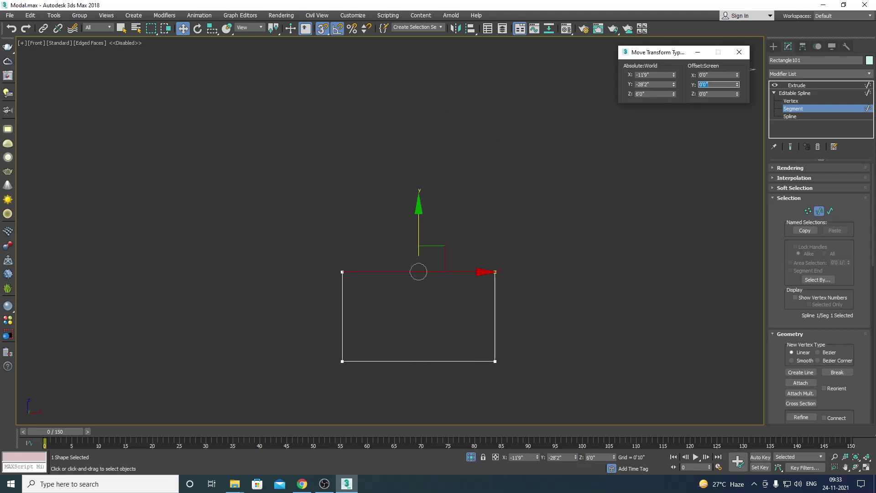
Return to the extruded panel and unhide all hidden objects.
{"action": "left_click", "coordinate": [793, 86]}
{"action": "left_click_drag", "start_coordinate": [611, 236], "coordinate": [243, 294]}
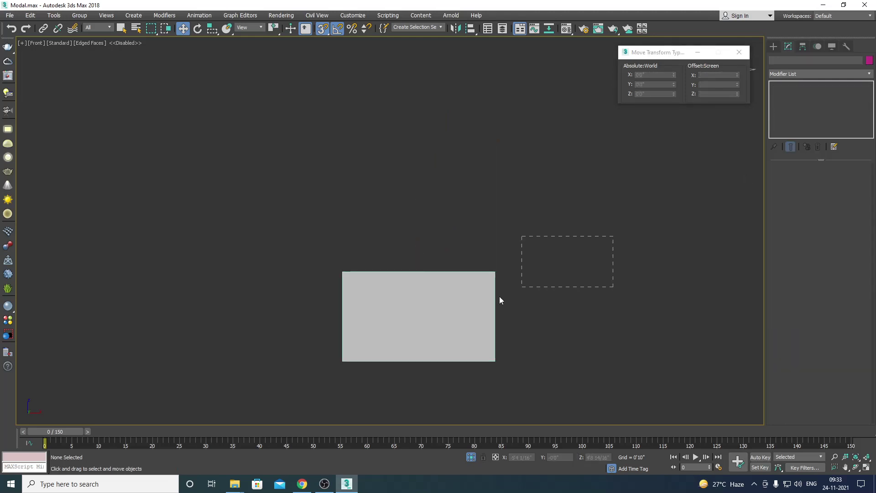
{"action": "right_click", "coordinate": [243, 294]}
{"action": "left_click", "coordinate": [269, 249]}
Orbit the Perspective view to look at the building from lower down.
{"action": "key", "text": "p"}
{"action": "scroll", "coordinate": [399, 263], "scroll_direction": "up", "scroll_amount": 3}
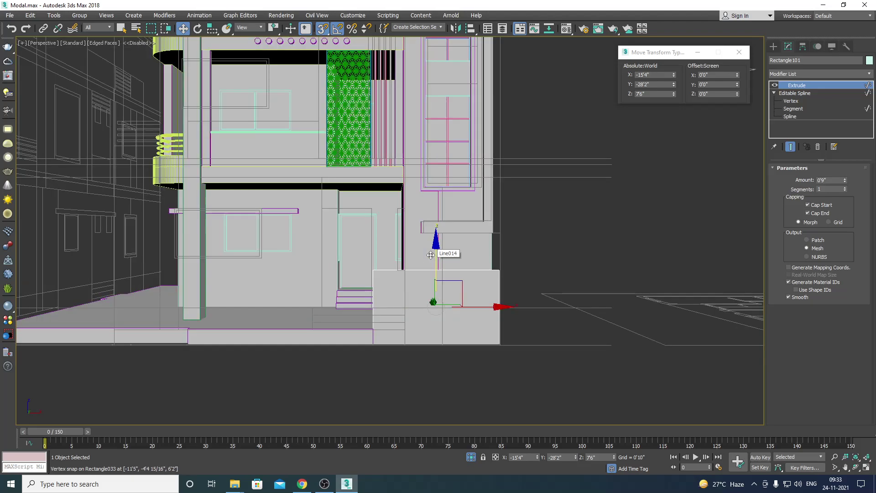
{"action": "scroll", "coordinate": [400, 263], "scroll_direction": "down", "scroll_amount": 3}
{"action": "key", "text": "ctrl+r"}
{"action": "mouse_move", "coordinate": [399, 263]}
{"action": "left_mouse_down"}
{"action": "mouse_move", "coordinate": [415, 300]}
{"action": "mouse_move", "coordinate": [408, 307]}
{"action": "mouse_move", "coordinate": [383, 257]}
{"action": "mouse_move", "coordinate": [424, 301]}
{"action": "mouse_move", "coordinate": [424, 294]}
{"action": "left_mouse_up"}
In Top view, clone gate panel Rectangle101 to the left as independent copy Rectangle102.
{"action": "key", "text": "w"}
{"action": "left_click", "coordinate": [440, 297]}
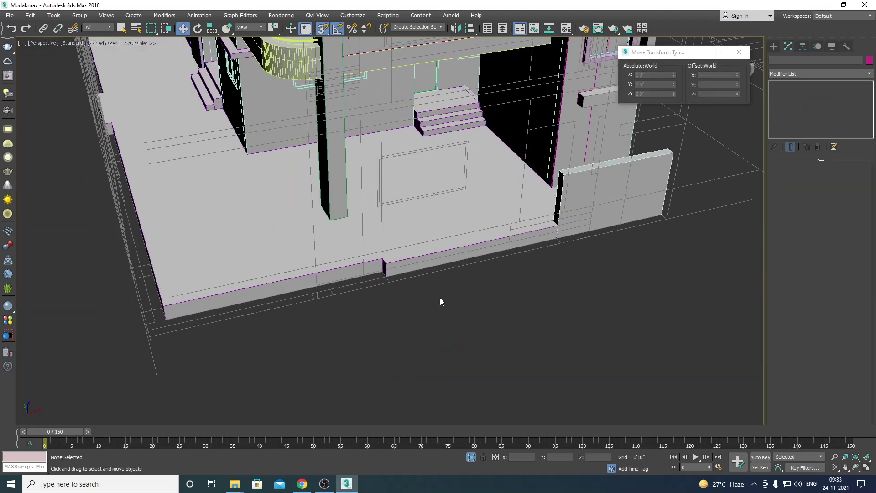
{"action": "key", "text": "t"}
{"action": "scroll", "coordinate": [442, 299], "scroll_direction": "up", "scroll_amount": 2}
{"action": "scroll", "coordinate": [491, 310], "scroll_direction": "up", "scroll_amount": 3}
{"action": "left_click", "coordinate": [454, 272]}
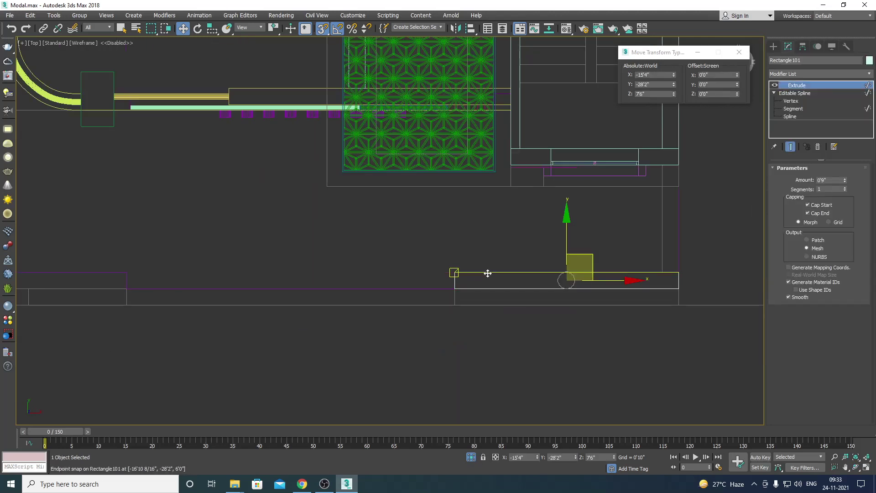
{"action": "scroll", "coordinate": [487, 272], "scroll_direction": "down", "scroll_amount": 3}
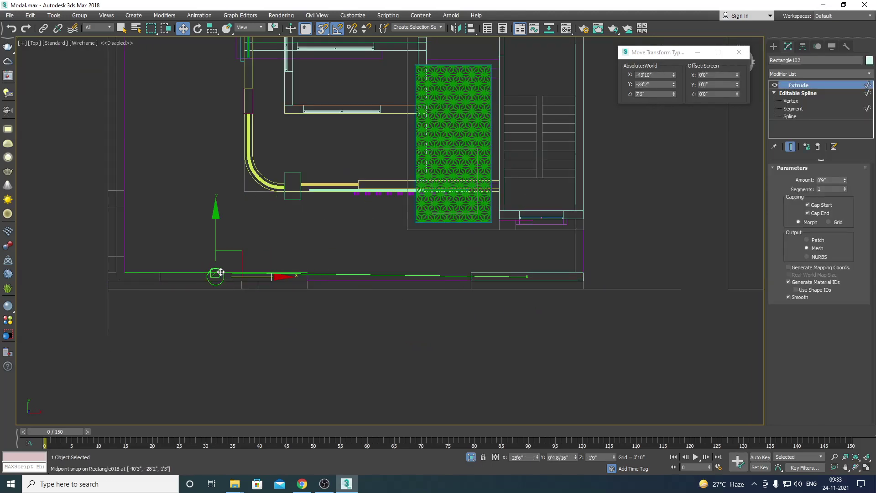
{"action": "left_click_drag", "start_coordinate": [564, 275], "coordinate": [216, 276], "text": "shift"}
{"action": "left_click", "coordinate": [439, 280]}
{"action": "middle_click_drag", "start_coordinate": [437, 281], "coordinate": [506, 299]}
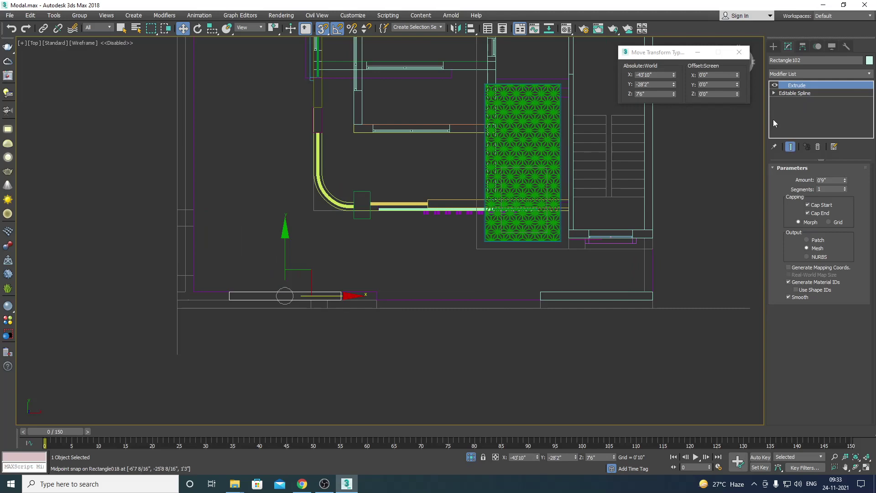
Select the copy's two left-end vertices and snap them onto the boundary wall line.
{"action": "left_click", "coordinate": [792, 101]}
{"action": "scroll", "coordinate": [422, 301], "scroll_direction": "up", "scroll_amount": 3}
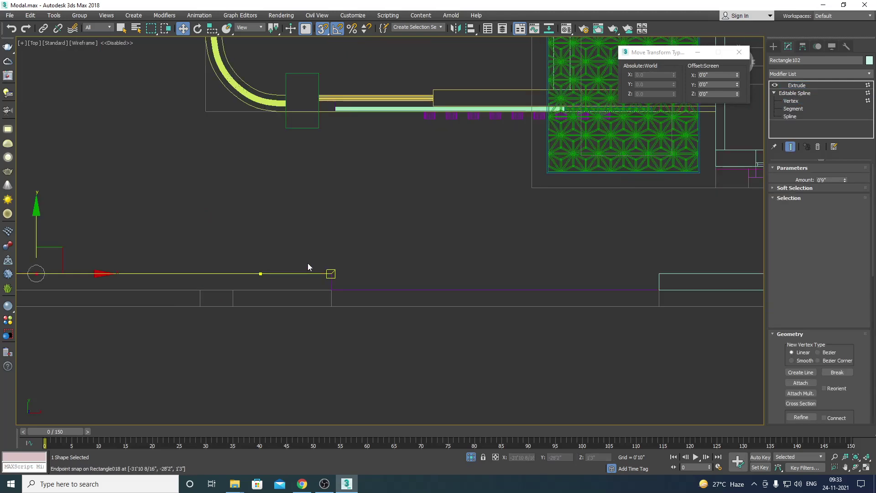
{"action": "left_click_drag", "start_coordinate": [205, 215], "coordinate": [267, 292]}
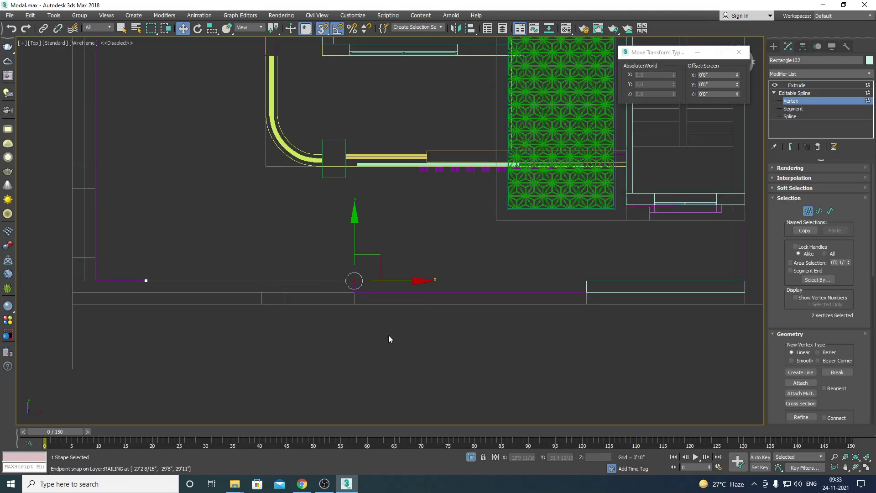
{"action": "middle_click_drag", "start_coordinate": [284, 274], "coordinate": [418, 355]}
{"action": "scroll", "coordinate": [293, 318], "scroll_direction": "down", "scroll_amount": 4}
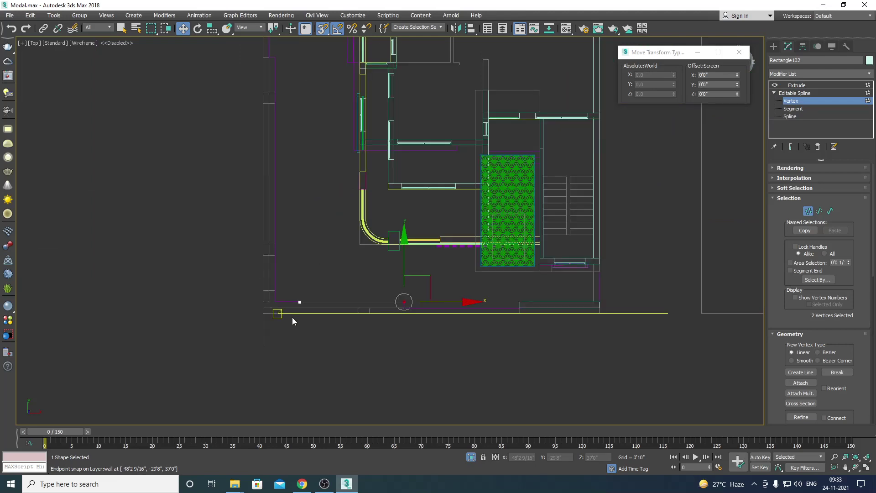
{"action": "scroll", "coordinate": [292, 318], "scroll_direction": "up", "scroll_amount": 2}
{"action": "left_click_drag", "start_coordinate": [337, 270], "coordinate": [279, 312]}
{"action": "scroll", "coordinate": [322, 291], "scroll_direction": "down", "scroll_amount": 3}
{"action": "left_click_drag", "start_coordinate": [321, 291], "coordinate": [209, 333]}
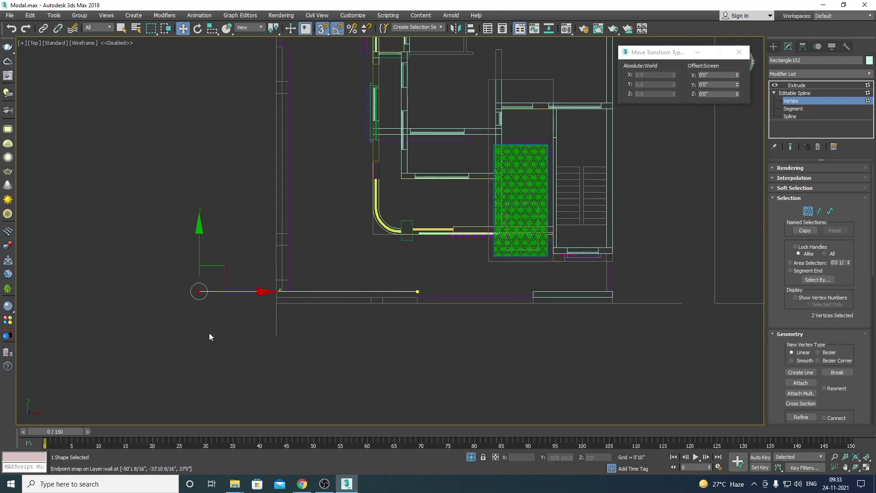
{"action": "scroll", "coordinate": [208, 285], "scroll_direction": "up", "scroll_amount": 3}
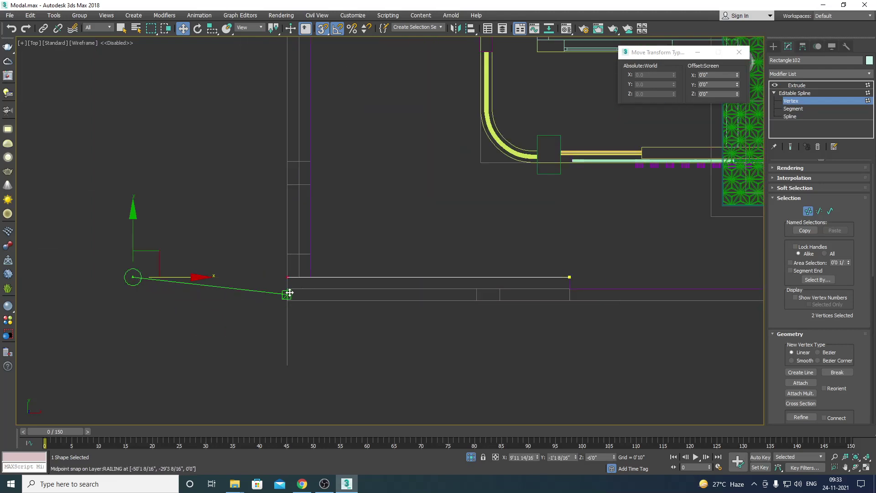
{"action": "left_click_drag", "start_coordinate": [186, 280], "coordinate": [287, 277]}
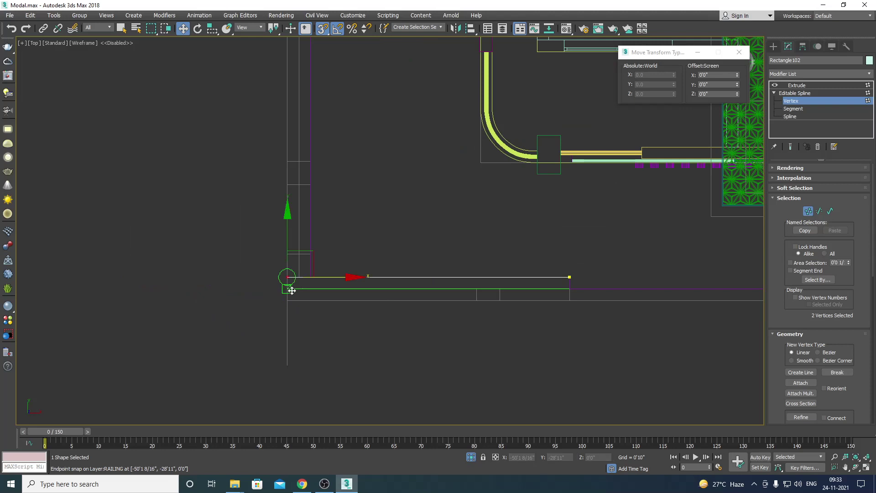
Return the copy to its extruded form and select the wall as a whole object.
{"action": "left_click", "coordinate": [795, 85]}
{"action": "left_click", "coordinate": [464, 361]}
{"action": "left_click", "coordinate": [407, 277]}
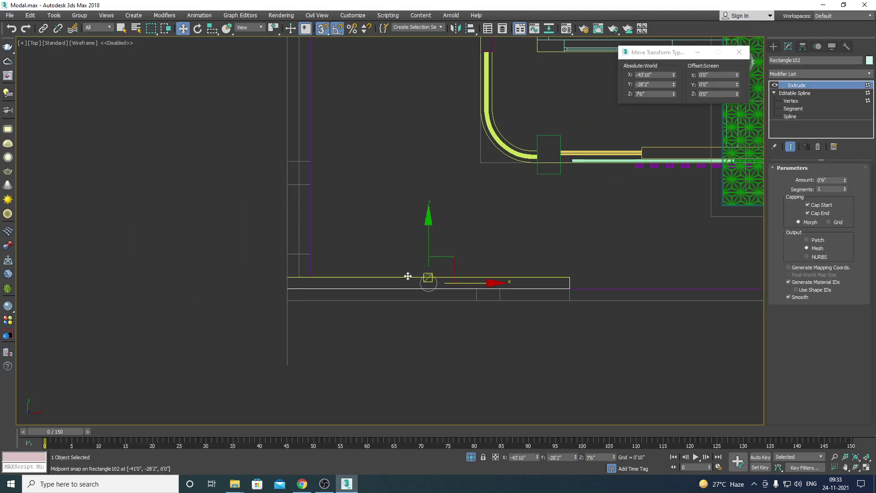
Clone the wall piece rotated 90° and snap its corner onto the plot's left boundary.
{"action": "key", "text": "e"}
{"action": "left_click_drag", "start_coordinate": [428, 236], "coordinate": [438, 285], "text": "shift"}
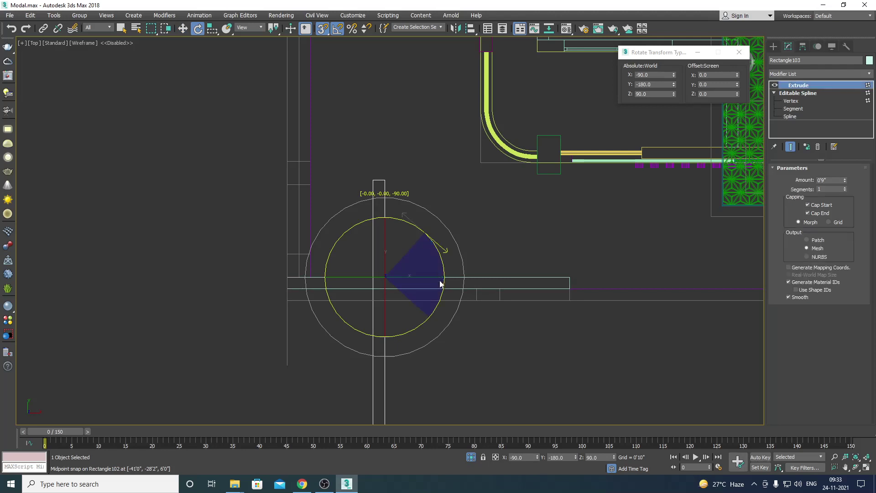
{"action": "left_click", "coordinate": [438, 284]}
{"action": "key", "text": "w"}
{"action": "scroll", "coordinate": [413, 287], "scroll_direction": "down", "scroll_amount": 1}
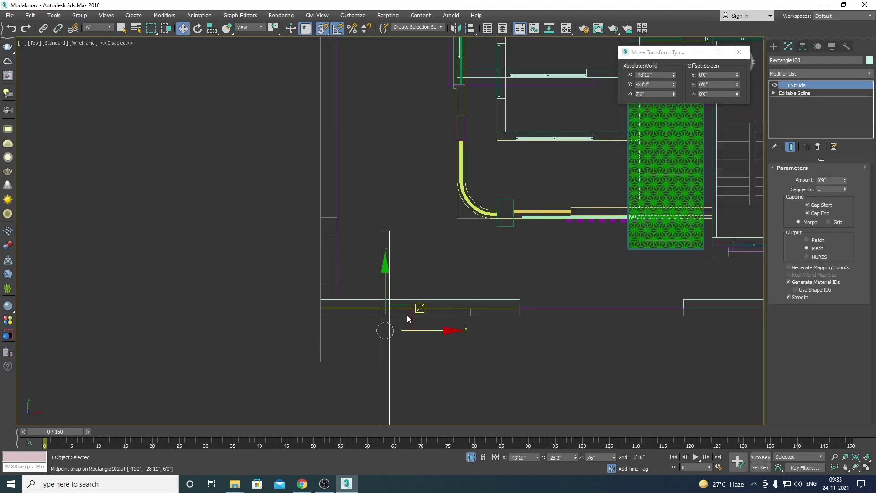
{"action": "left_click_drag", "start_coordinate": [408, 318], "coordinate": [372, 254]}
{"action": "scroll", "coordinate": [372, 254], "scroll_direction": "up", "scroll_amount": 3}
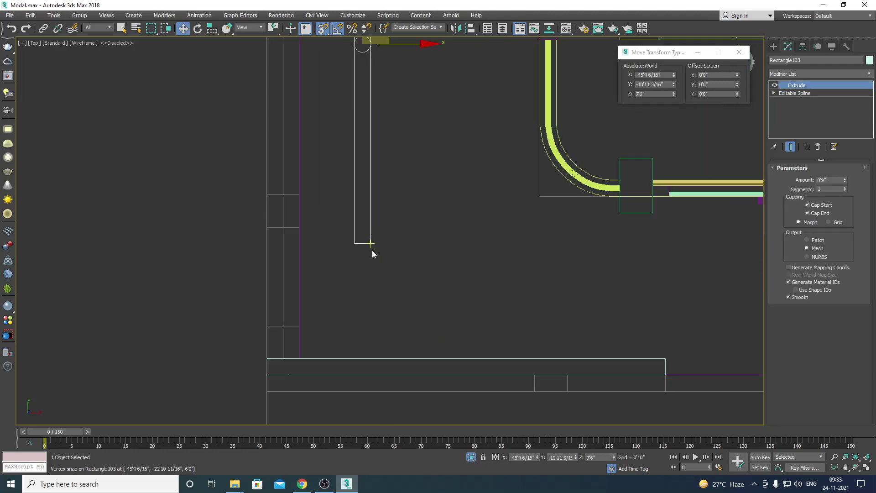
{"action": "left_click_drag", "start_coordinate": [371, 243], "coordinate": [298, 359]}
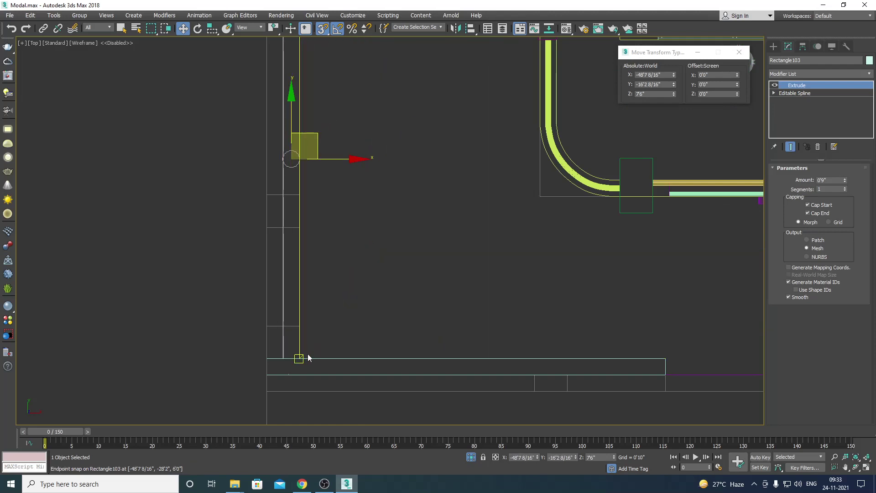
{"action": "scroll", "coordinate": [308, 358], "scroll_direction": "down", "scroll_amount": 2}
{"action": "middle_click_drag", "start_coordinate": [308, 358], "coordinate": [385, 322]}
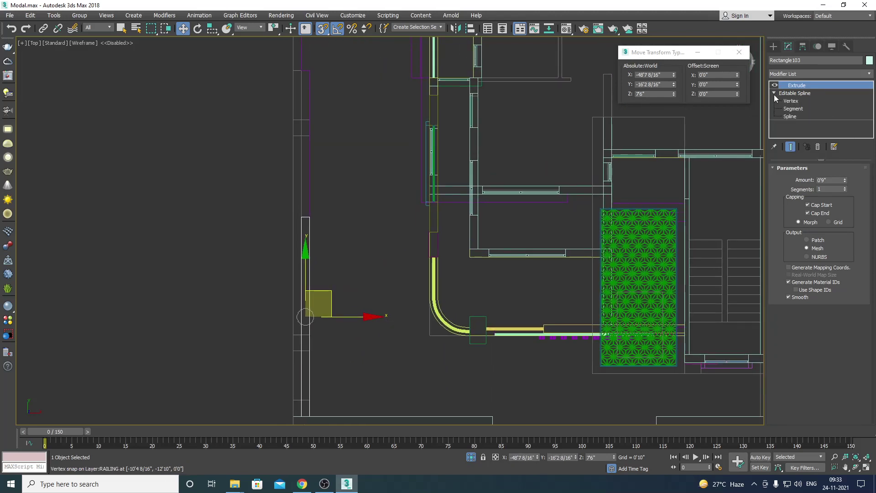
Stretch the new wall's upper-end vertices up to the corner, then Shift-drag a copy upward.
{"action": "left_click", "coordinate": [792, 101]}
{"action": "middle_click_drag", "start_coordinate": [313, 209], "coordinate": [334, 299]}
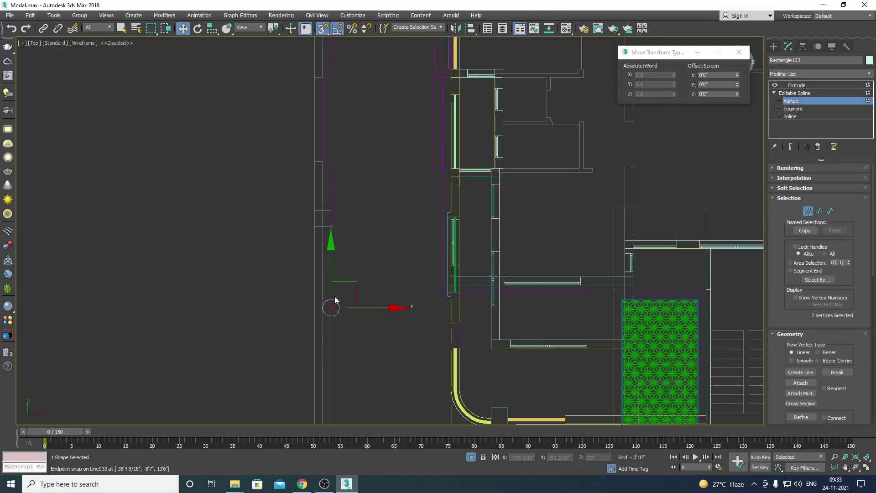
{"action": "left_click_drag", "start_coordinate": [336, 294], "coordinate": [331, 163]}
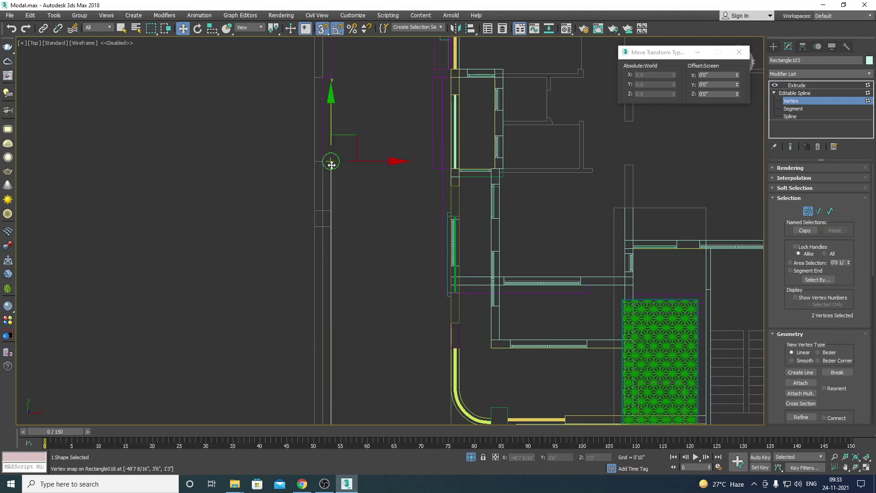
{"action": "left_click", "coordinate": [813, 86]}
{"action": "scroll", "coordinate": [309, 365], "scroll_direction": "down", "scroll_amount": 3}
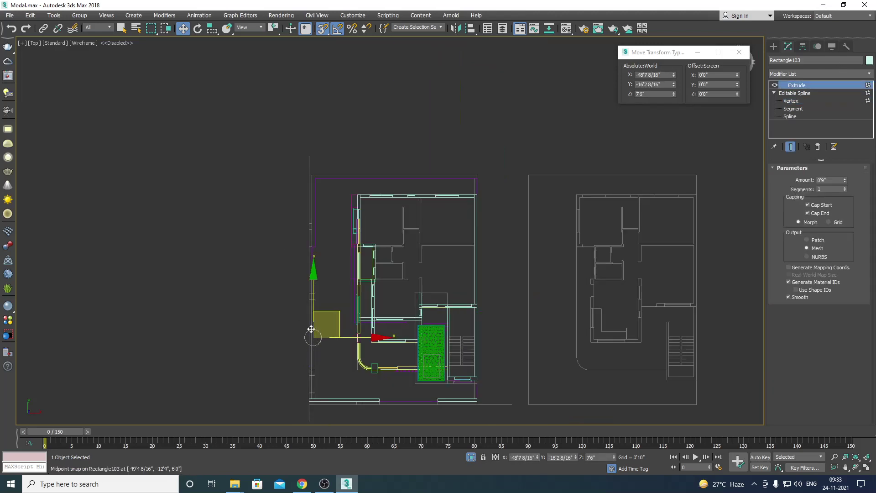
{"action": "left_click_drag", "start_coordinate": [310, 305], "coordinate": [313, 178], "text": "shift"}
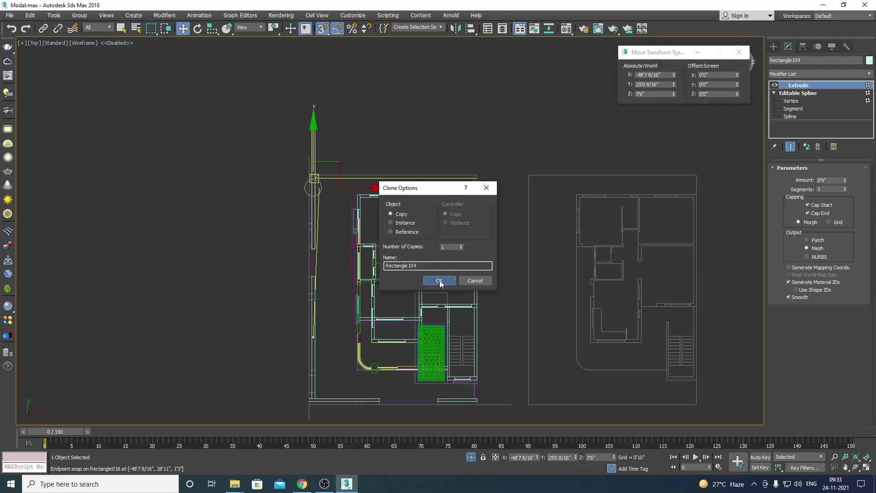
Place copy Rectangle104 on the wall endpoint and stretch its end to the railing endpoint.
{"action": "left_click", "coordinate": [434, 280]}
{"action": "scroll", "coordinate": [310, 242], "scroll_direction": "up", "scroll_amount": 3}
{"action": "scroll", "coordinate": [307, 241], "scroll_direction": "up", "scroll_amount": 3}
{"action": "left_click_drag", "start_coordinate": [289, 198], "coordinate": [303, 239]}
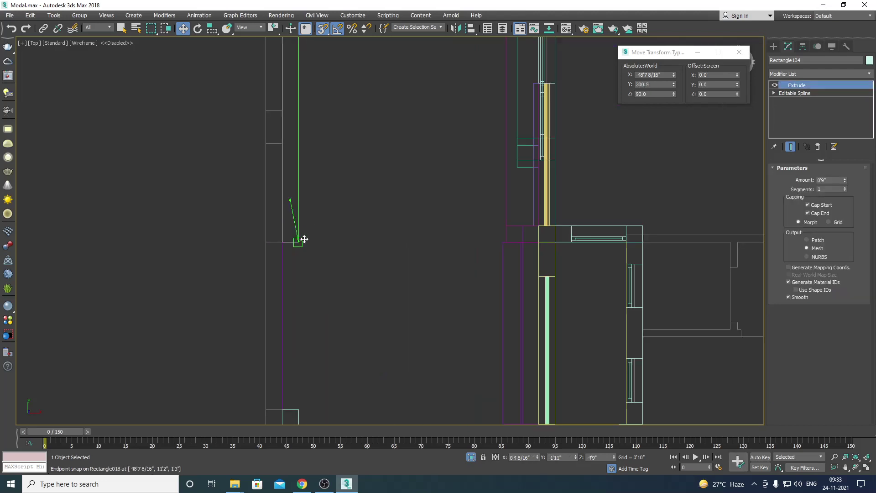
{"action": "scroll", "coordinate": [332, 172], "scroll_direction": "down", "scroll_amount": 2}
{"action": "scroll", "coordinate": [331, 172], "scroll_direction": "down", "scroll_amount": 2}
{"action": "middle_click_drag", "start_coordinate": [687, 108], "coordinate": [710, 220]}
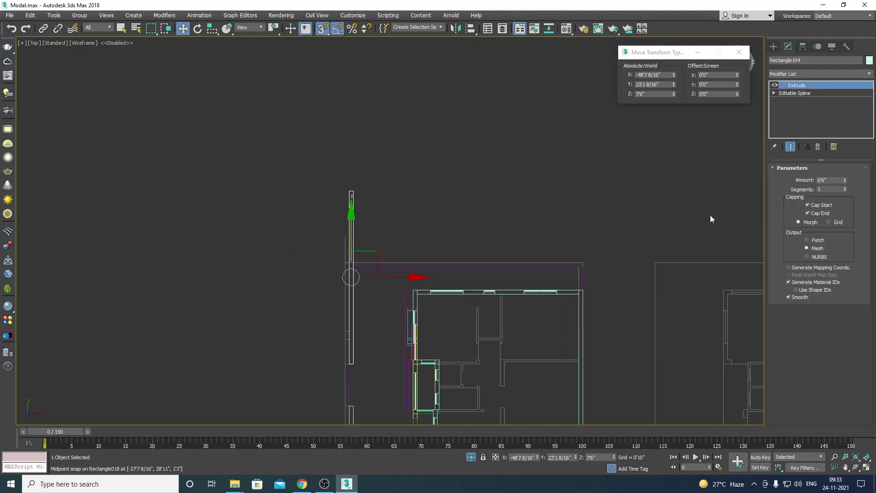
{"action": "left_click", "coordinate": [774, 93]}
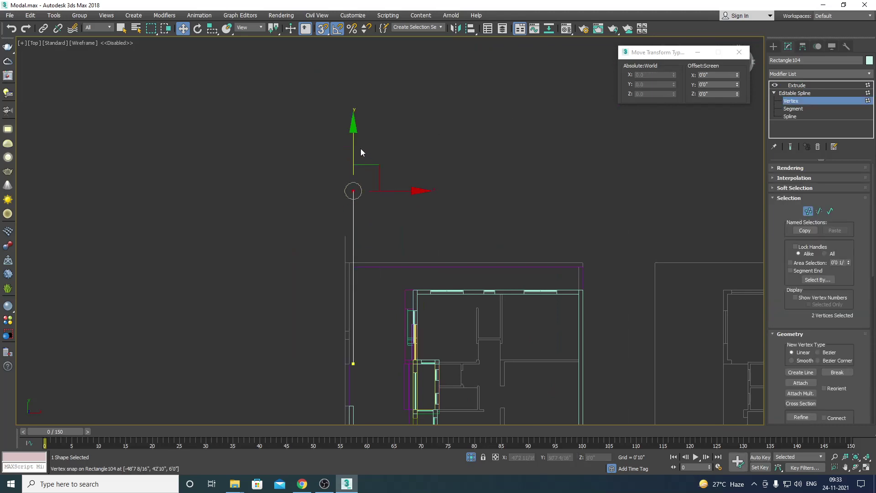
{"action": "mouse_move", "coordinate": [353, 149]}
{"action": "left_mouse_down"}
{"action": "mouse_move", "coordinate": [368, 270]}
{"action": "mouse_move", "coordinate": [353, 263]}
{"action": "left_mouse_up"}
{"action": "left_click", "coordinate": [809, 88]}
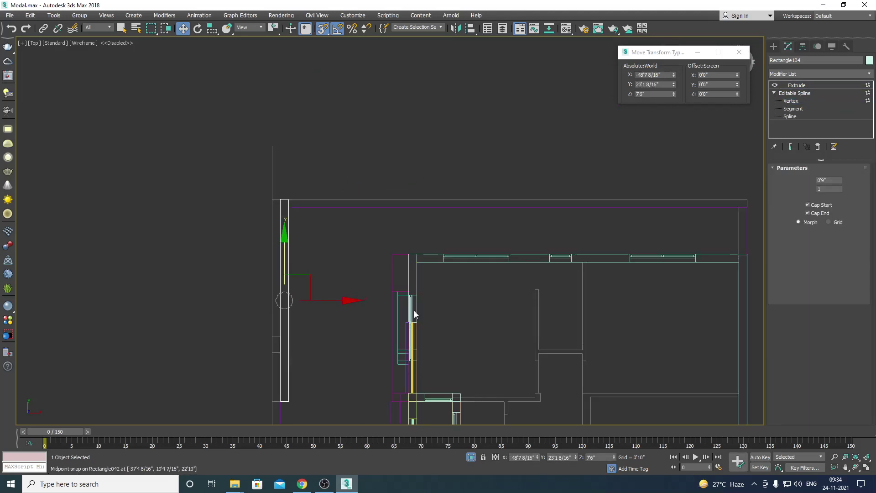
Clone a horizontal wall by rotation and snap it onto the top-left wall corner.
{"action": "scroll", "coordinate": [419, 326], "scroll_direction": "up", "scroll_amount": 3}
{"action": "key", "text": "e"}
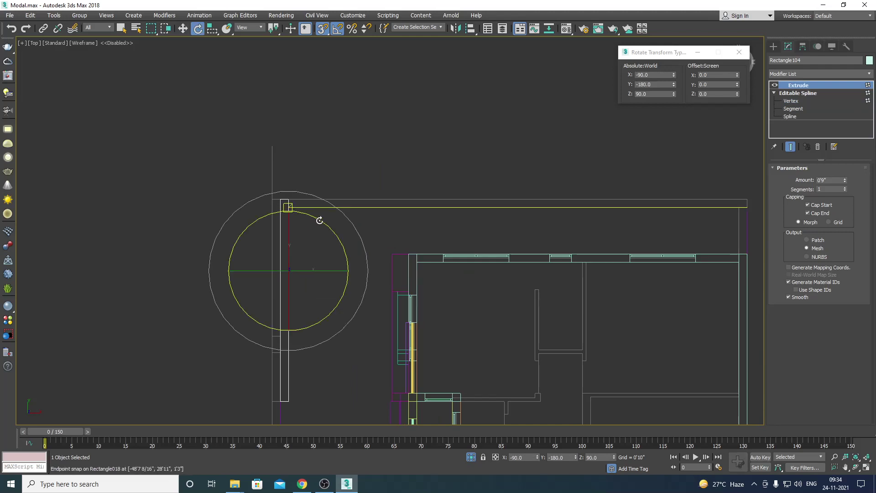
{"action": "left_click_drag", "start_coordinate": [317, 219], "coordinate": [324, 224], "text": "shift"}
{"action": "left_click", "coordinate": [439, 282]}
{"action": "key", "text": "w"}
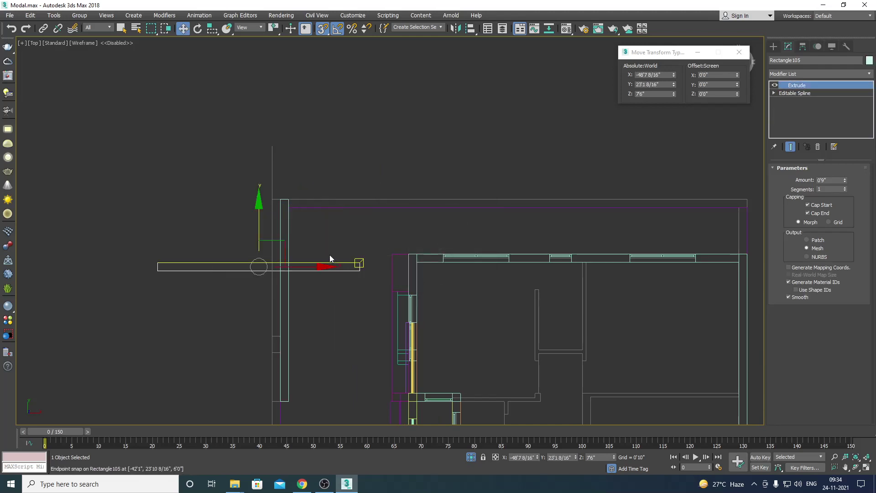
{"action": "left_click_drag", "start_coordinate": [281, 256], "coordinate": [312, 150]}
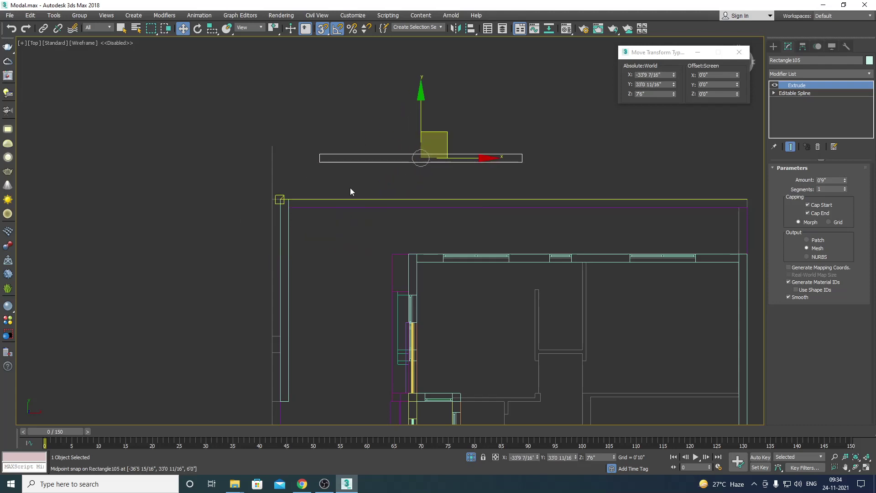
{"action": "scroll", "coordinate": [338, 185], "scroll_direction": "up", "scroll_amount": 3}
{"action": "left_click_drag", "start_coordinate": [304, 139], "coordinate": [226, 230]}
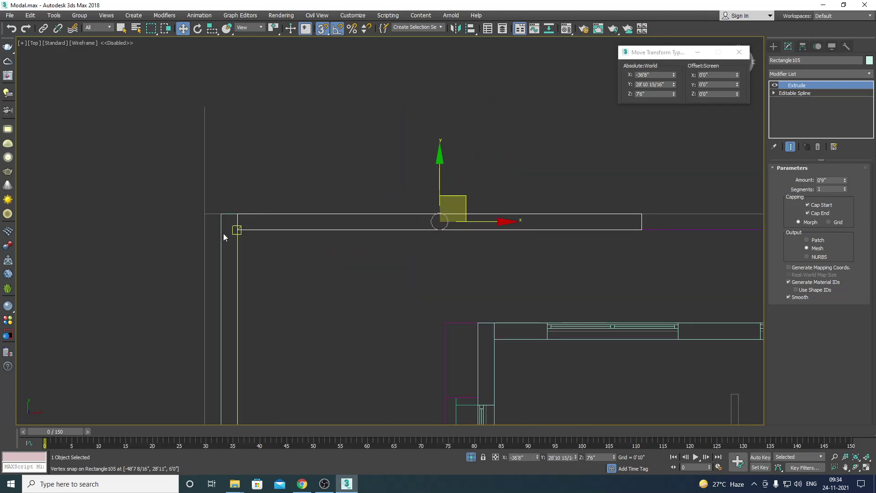
{"action": "scroll", "coordinate": [224, 232], "scroll_direction": "down", "scroll_amount": 2}
Stretch the top wall's right-end vertices to the railing, adjusting them back to the corner.
{"action": "left_click", "coordinate": [785, 102]}
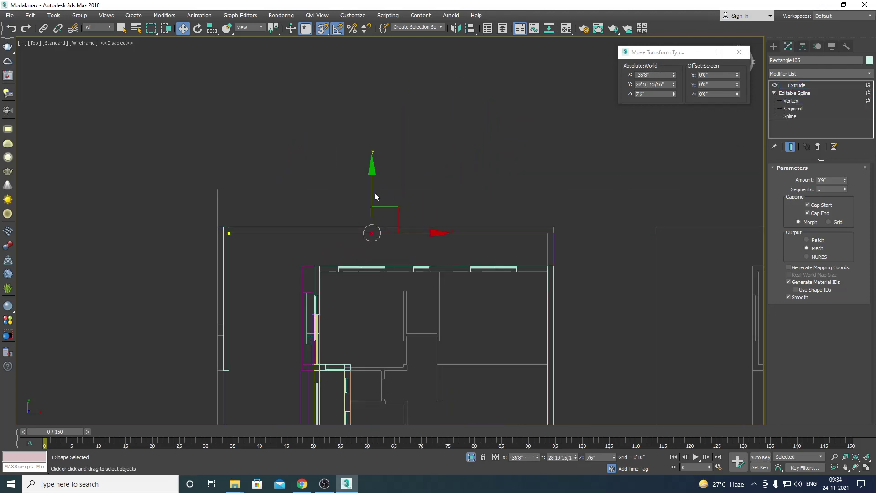
{"action": "left_click_drag", "start_coordinate": [362, 190], "coordinate": [406, 245]}
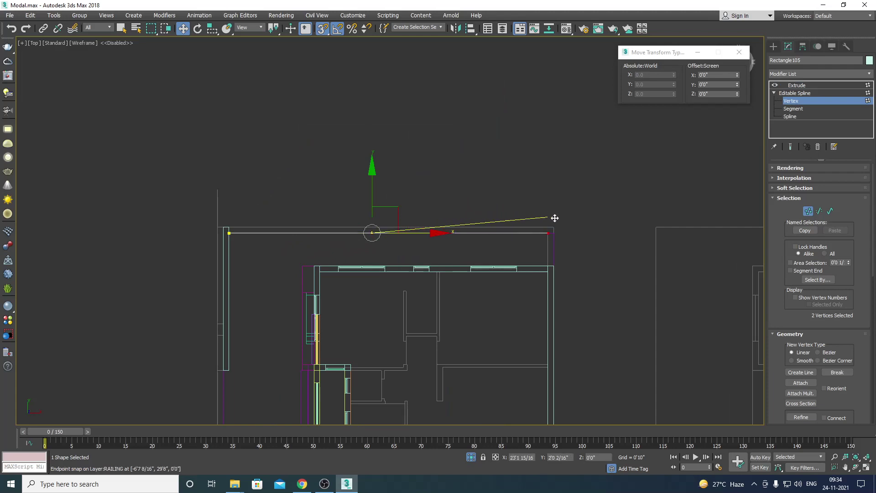
{"action": "left_click_drag", "start_coordinate": [451, 221], "coordinate": [573, 232]}
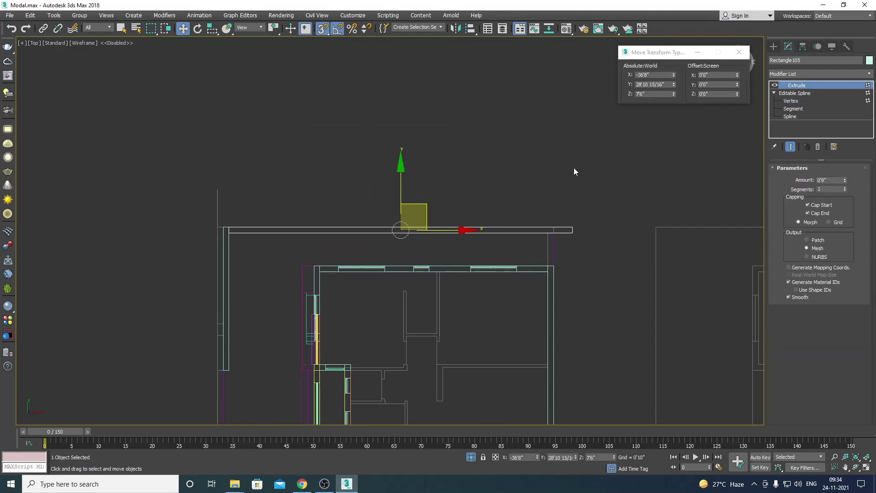
{"action": "scroll", "coordinate": [593, 183], "scroll_direction": "up", "scroll_amount": 5}
{"action": "left_click", "coordinate": [791, 101]}
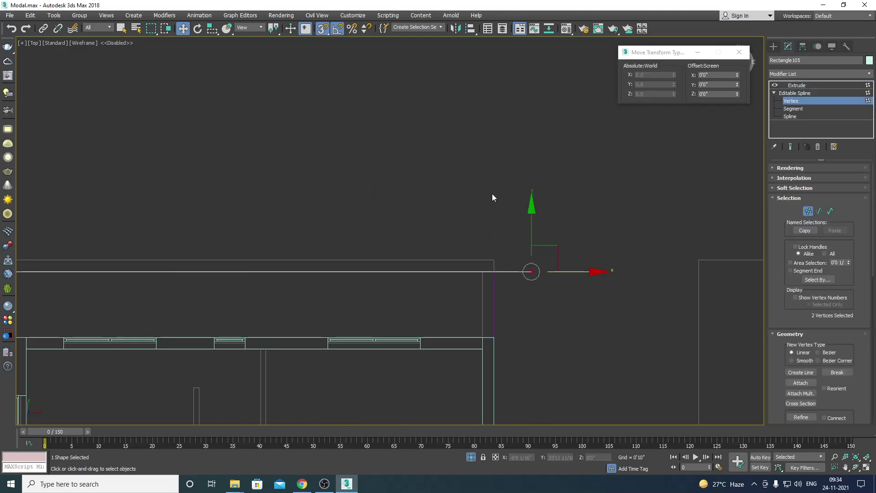
{"action": "left_click_drag", "start_coordinate": [564, 274], "coordinate": [494, 272]}
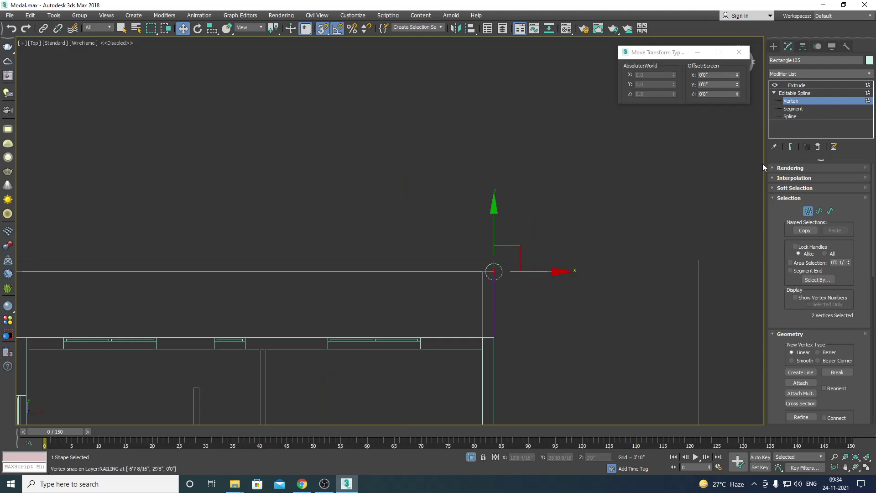
{"action": "left_click", "coordinate": [796, 85]}
{"action": "left_click", "coordinate": [435, 136]}
Copy the left boundary wall to the right side as Rectangle106 and snap it to the top wall's end.
{"action": "scroll", "coordinate": [521, 292], "scroll_direction": "down", "scroll_amount": 3}
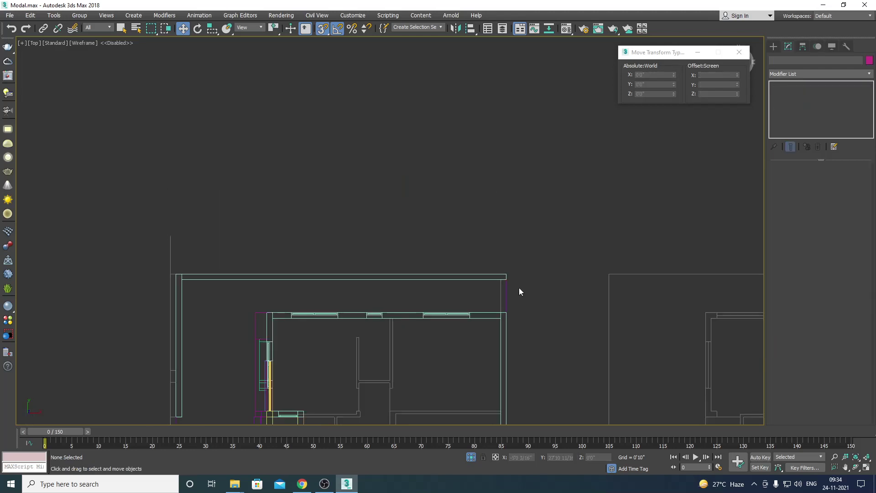
{"action": "scroll", "coordinate": [382, 289], "scroll_direction": "up", "scroll_amount": 3}
{"action": "scroll", "coordinate": [382, 289], "scroll_direction": "down", "scroll_amount": 3}
{"action": "left_click", "coordinate": [171, 274]}
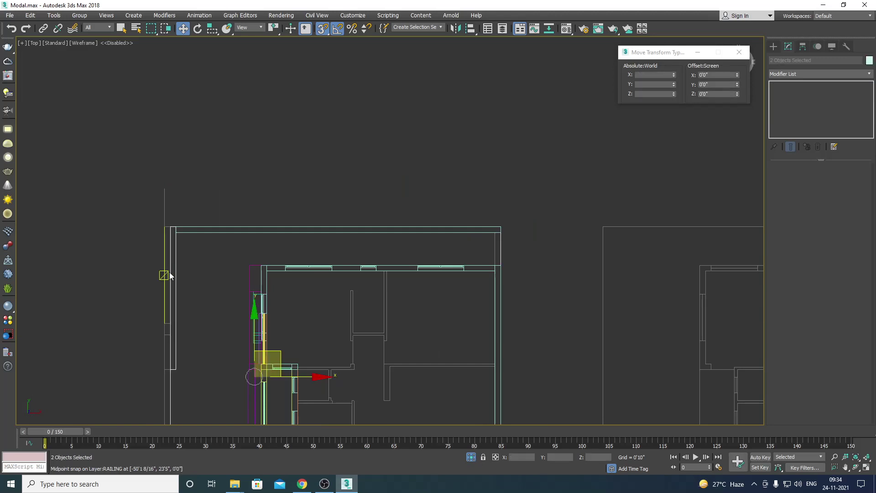
{"action": "left_click_drag", "start_coordinate": [173, 298], "coordinate": [520, 248]}
{"action": "left_click", "coordinate": [439, 280]}
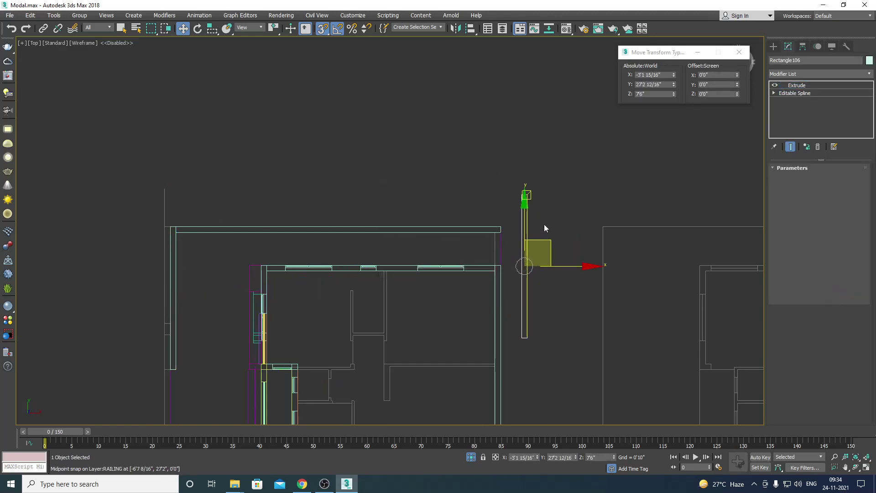
{"action": "scroll", "coordinate": [483, 154], "scroll_direction": "up", "scroll_amount": 5}
{"action": "left_click_drag", "start_coordinate": [477, 143], "coordinate": [402, 248]}
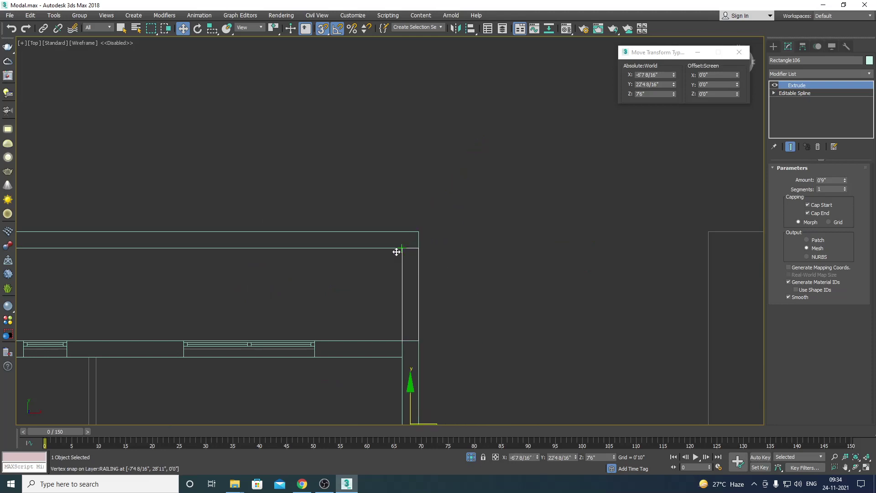
Snap Rectangle106's lower-end vertices onto the railing corner and return to Extrude.
{"action": "left_click", "coordinate": [774, 93]}
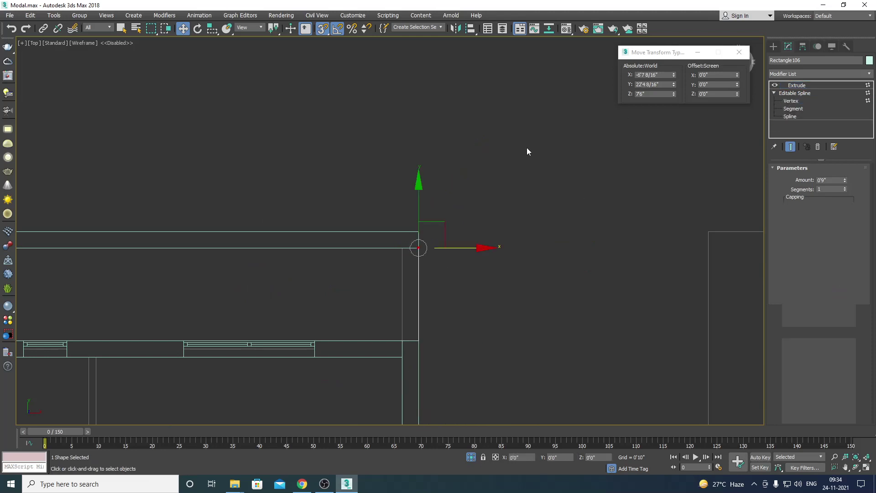
{"action": "scroll", "coordinate": [527, 147], "scroll_direction": "down", "scroll_amount": 2}
{"action": "scroll", "coordinate": [392, 322], "scroll_direction": "down", "scroll_amount": 2}
{"action": "left_click_drag", "start_coordinate": [450, 402], "coordinate": [452, 404]}
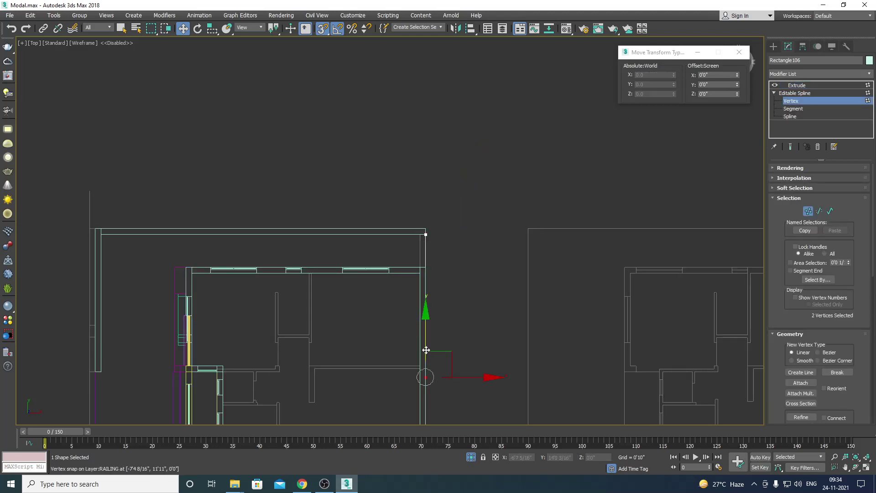
{"action": "left_click_drag", "start_coordinate": [425, 378], "coordinate": [425, 266]}
{"action": "left_click", "coordinate": [822, 82]}
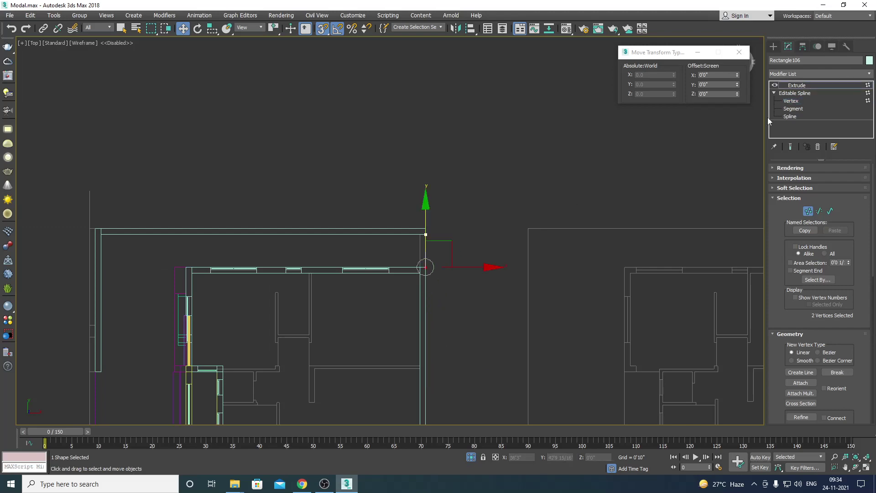
Deselect the wall and show the plan with shaded faces.
{"action": "left_click", "coordinate": [469, 133]}
{"action": "scroll", "coordinate": [469, 132], "scroll_direction": "down", "scroll_amount": 2}
{"action": "key", "text": "F3"}
{"action": "scroll", "coordinate": [435, 193], "scroll_direction": "down", "scroll_amount": 2}
{"action": "scroll", "coordinate": [399, 188], "scroll_direction": "up", "scroll_amount": 5}
Inspect the walled house by orbiting in Perspective and viewing through the render camera.
{"action": "left_click", "coordinate": [399, 188]}
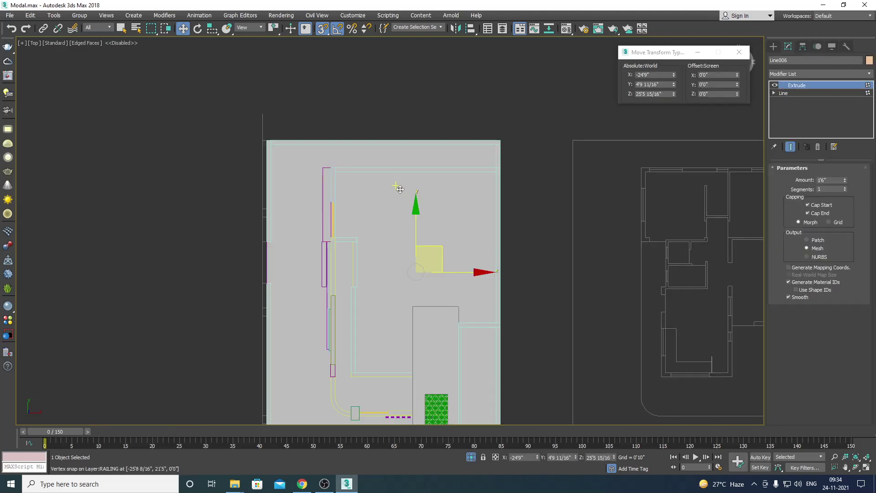
{"action": "scroll", "coordinate": [397, 183], "scroll_direction": "up", "scroll_amount": 3}
{"action": "key", "text": "p"}
{"action": "middle_click_drag", "start_coordinate": [394, 257], "coordinate": [419, 194], "text": "alt"}
{"action": "mouse_move", "coordinate": [420, 194]}
{"action": "left_mouse_down"}
{"action": "mouse_move", "coordinate": [442, 190]}
{"action": "mouse_move", "coordinate": [377, 254]}
{"action": "mouse_move", "coordinate": [420, 294]}
{"action": "mouse_move", "coordinate": [374, 321]}
{"action": "mouse_move", "coordinate": [467, 370]}
{"action": "left_mouse_up"}
{"action": "key", "text": "w"}
{"action": "left_click", "coordinate": [519, 371]}
{"action": "key", "text": "c"}
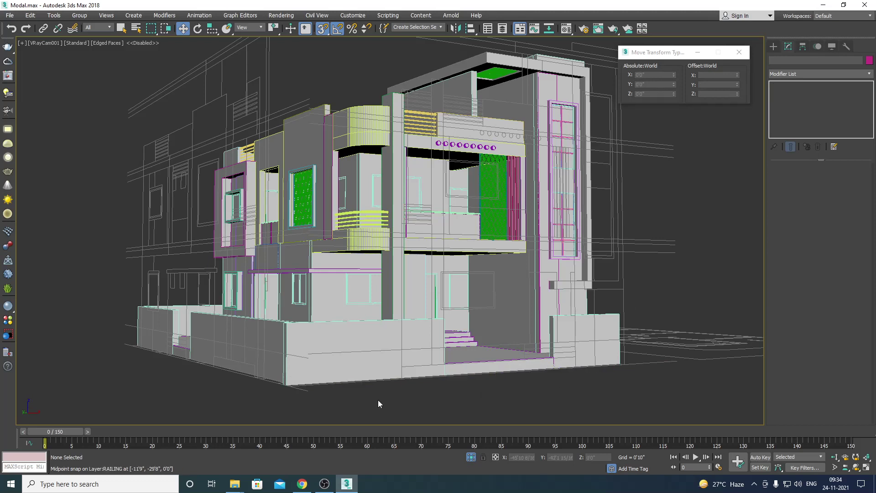
Orbit toward the front entrance, then zoom into the wall opening from Top view and deselect.
{"action": "left_click", "coordinate": [355, 368]}
{"action": "key", "text": "p"}
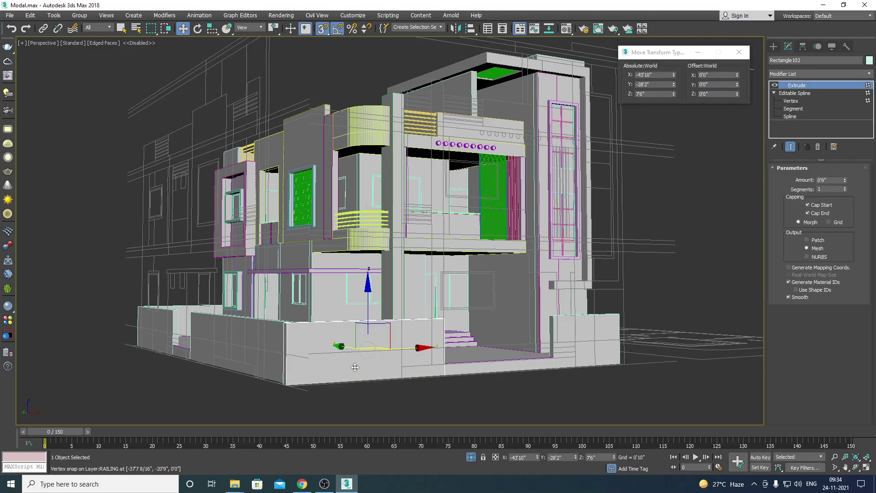
{"action": "middle_click_drag", "start_coordinate": [355, 368], "coordinate": [406, 348], "text": "alt"}
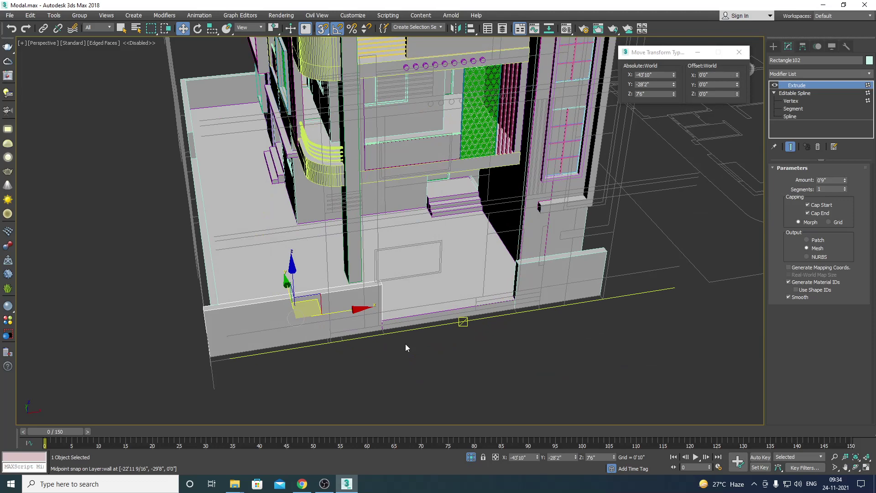
{"action": "key", "text": "t"}
{"action": "scroll", "coordinate": [403, 341], "scroll_direction": "up", "scroll_amount": 5}
{"action": "scroll", "coordinate": [388, 319], "scroll_direction": "up", "scroll_amount": 3}
{"action": "left_click", "coordinate": [373, 297]}
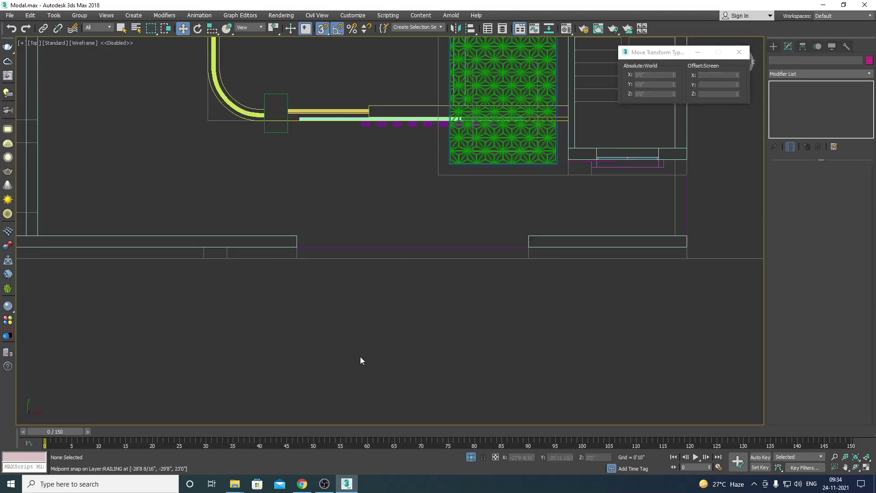
Draw a rectangle in front of the wall opening and convert it to an Editable Spline.
{"action": "right_click", "coordinate": [360, 357]}
{"action": "left_click", "coordinate": [379, 307]}
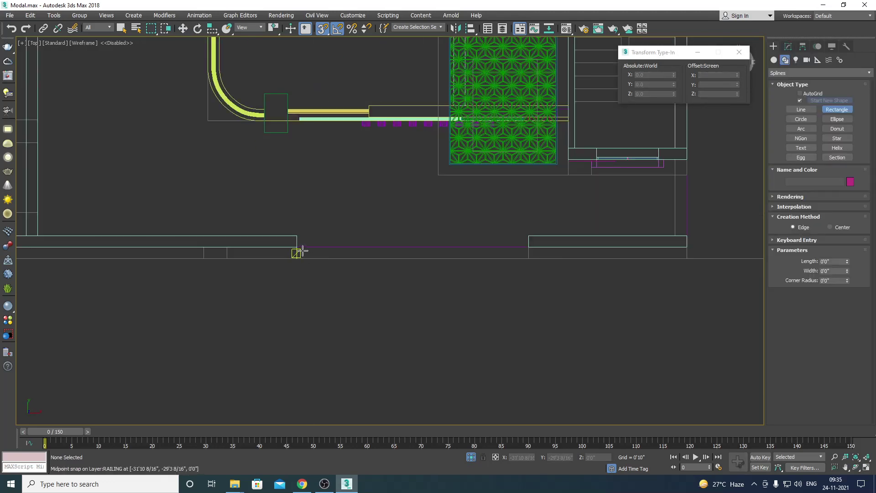
{"action": "left_click_drag", "start_coordinate": [297, 249], "coordinate": [547, 397]}
{"action": "right_click", "coordinate": [415, 327]}
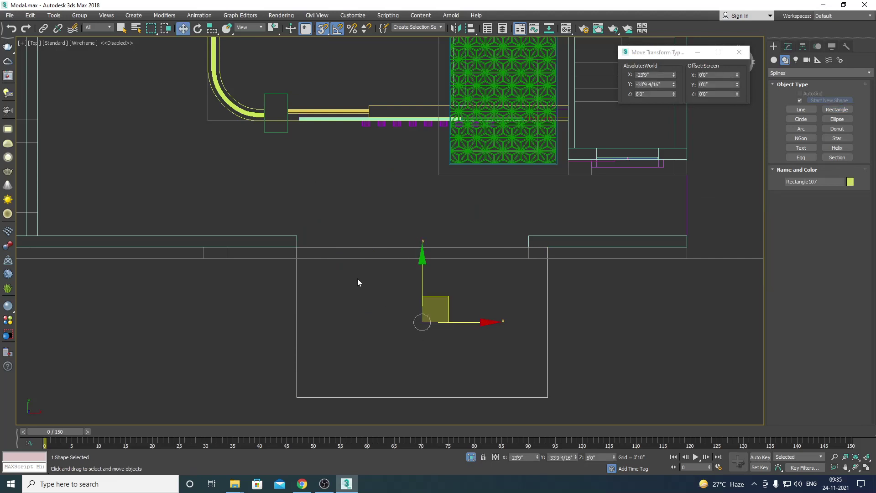
{"action": "right_click", "coordinate": [357, 279]}
{"action": "left_click", "coordinate": [471, 373]}
Set all four rectangle vertices to Bezier, then back to sharp Corner points.
{"action": "key", "text": "1"}
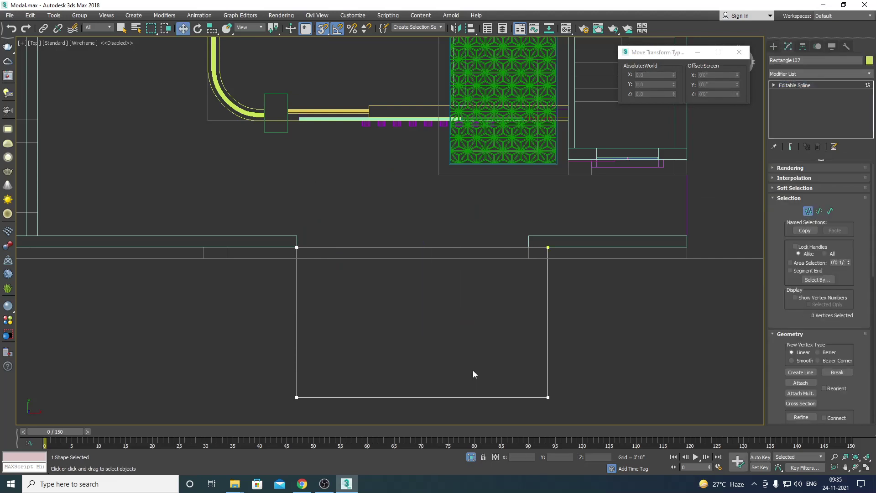
{"action": "key", "text": "ctrl+a"}
{"action": "right_click", "coordinate": [428, 327]}
{"action": "left_click", "coordinate": [414, 268]}
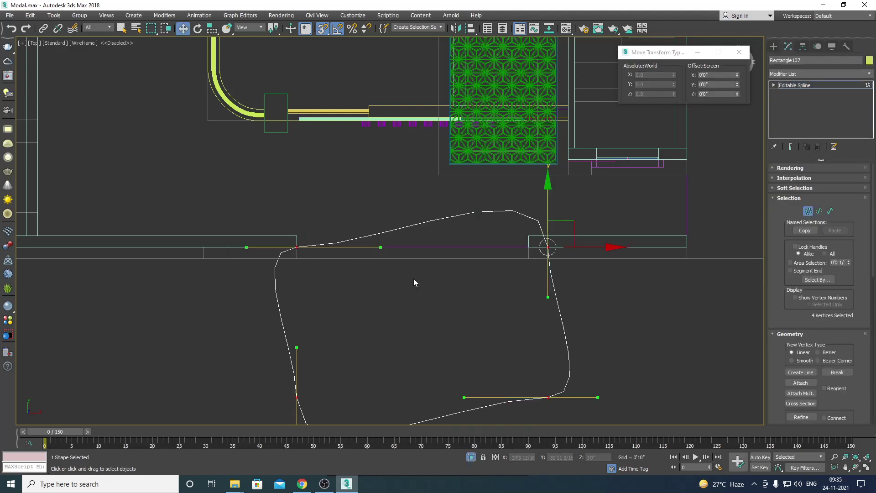
{"action": "right_click", "coordinate": [410, 310]}
{"action": "left_click", "coordinate": [400, 264]}
Move the rectangle's right side to the opening edge and its bottom side to the wall line.
{"action": "key", "text": "2"}
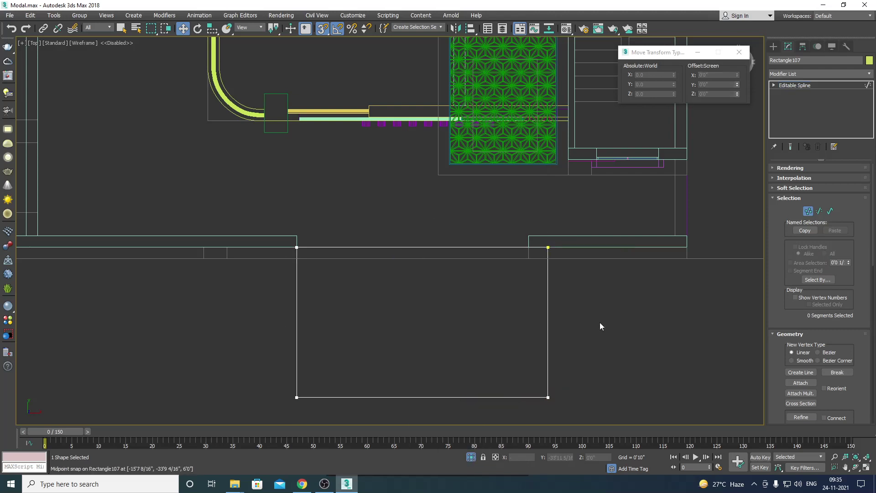
{"action": "left_click", "coordinate": [547, 338]}
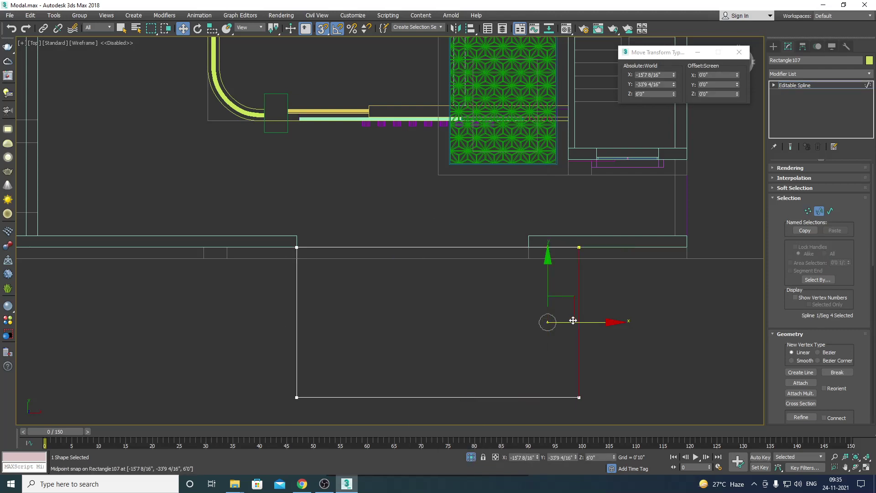
{"action": "left_click_drag", "start_coordinate": [579, 324], "coordinate": [528, 255]}
{"action": "middle_click_drag", "start_coordinate": [540, 322], "coordinate": [475, 287]}
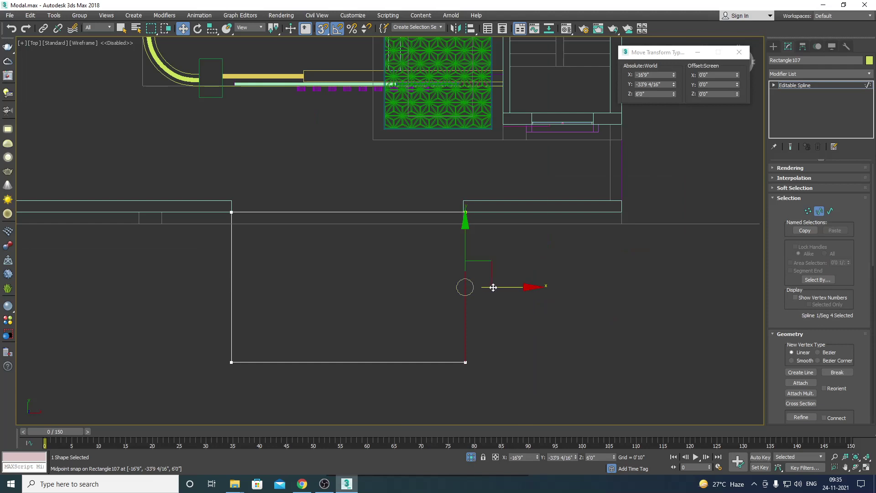
{"action": "left_click", "coordinate": [329, 362]}
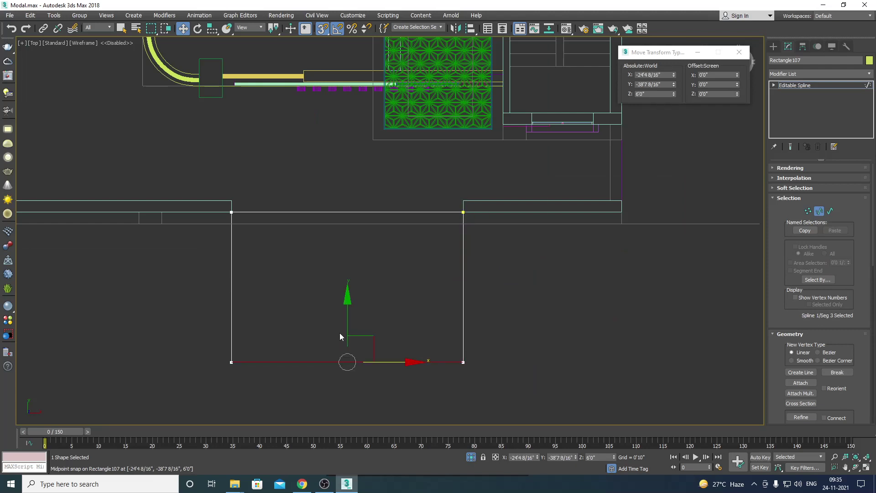
{"action": "left_click_drag", "start_coordinate": [346, 331], "coordinate": [352, 212]}
{"action": "type", "text": "-"}
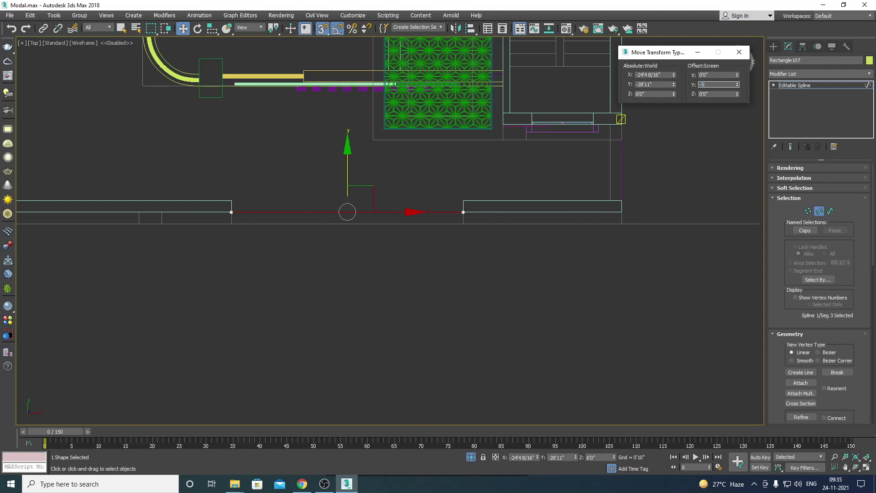
Offset the bottom segment 5' out from the wall.
{"action": "type", "text": "5"}
{"action": "key", "text": "Return"}
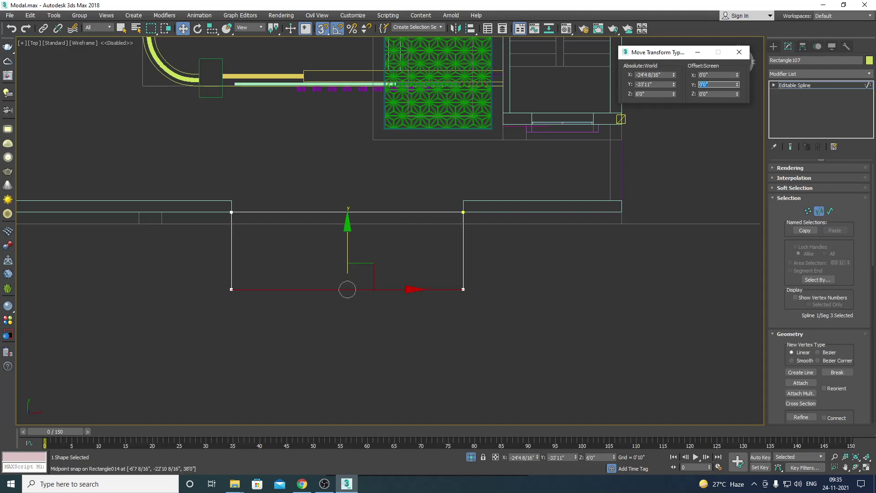
{"action": "scroll", "coordinate": [571, 188], "scroll_direction": "down", "scroll_amount": 3}
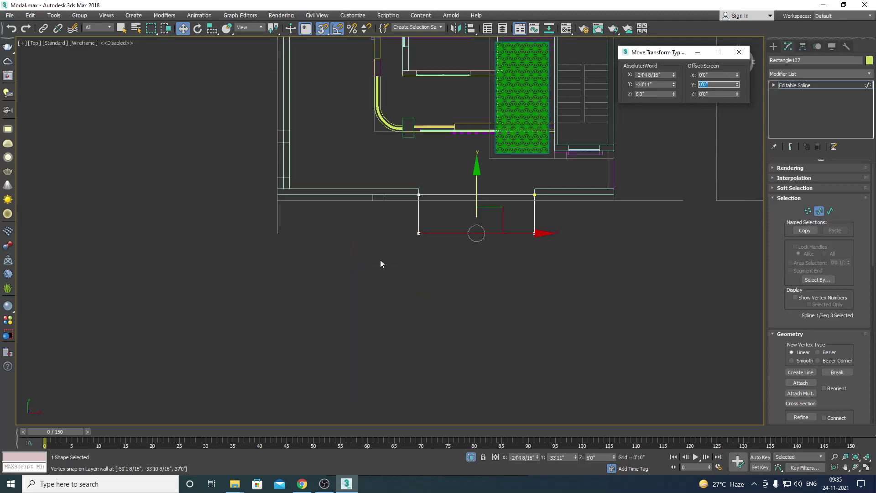
{"action": "middle_click_drag", "start_coordinate": [513, 269], "coordinate": [484, 336]}
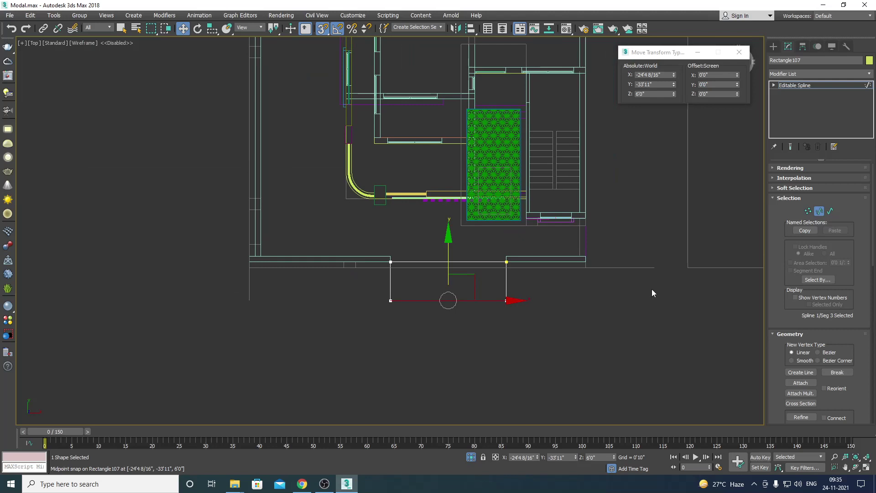
{"action": "left_click", "coordinate": [803, 73]}
{"action": "scroll", "coordinate": [803, 76], "scroll_direction": "down", "scroll_amount": 7}
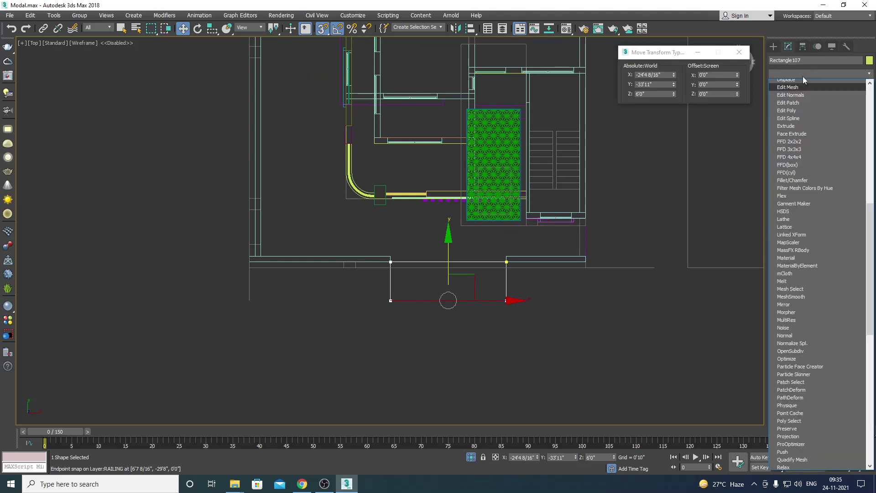
{"action": "scroll", "coordinate": [802, 91], "scroll_direction": "down", "scroll_amount": 6}
Add an Extrude modifier to the rectangle and view it shaded in perspective.
{"action": "left_click", "coordinate": [799, 122]}
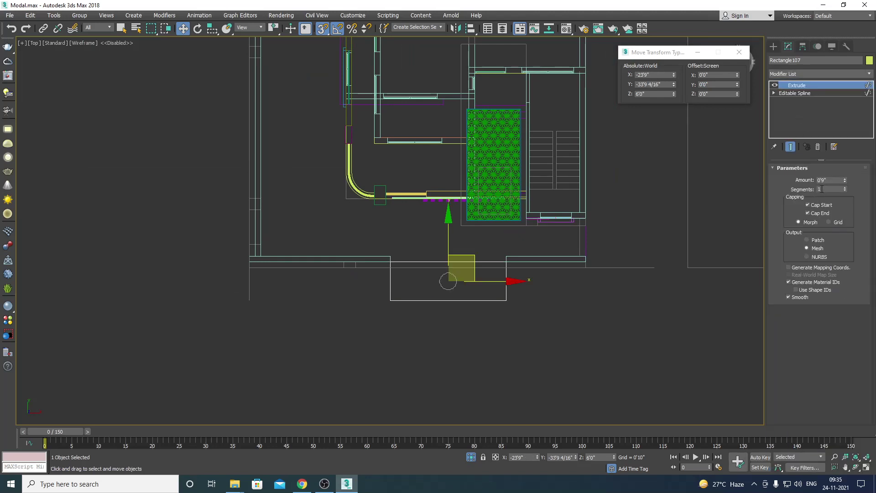
{"action": "double_click", "coordinate": [840, 179]}
{"action": "key", "text": "F3"}
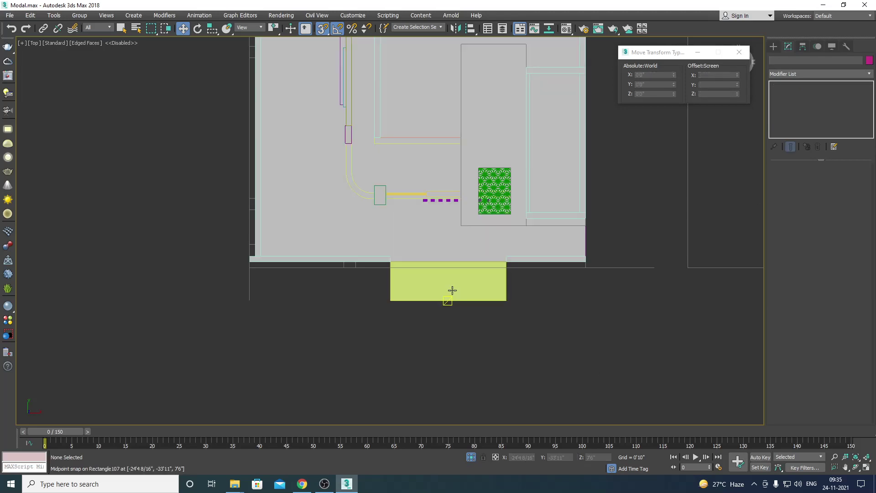
{"action": "type", "text": "1'6\""}
{"action": "key", "text": "p"}
{"action": "mouse_move", "coordinate": [394, 251]}
{"action": "middle_mouse_down", "text": "alt"}
{"action": "mouse_move", "coordinate": [433, 305]}
{"action": "mouse_move", "coordinate": [411, 292]}
{"action": "middle_mouse_up", "text": "alt"}
Isolate the extruded block together with the floor slab in the Left view.
{"action": "key", "text": "w"}
{"action": "scroll", "coordinate": [411, 292], "scroll_direction": "up", "scroll_amount": 3}
{"action": "scroll", "coordinate": [397, 283], "scroll_direction": "up", "scroll_amount": 3}
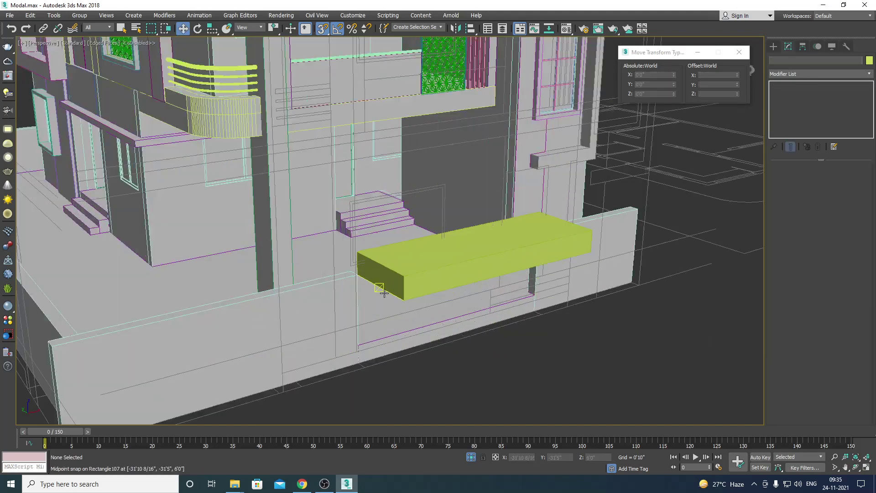
{"action": "left_click", "coordinate": [392, 280]}
{"action": "left_click", "coordinate": [357, 288], "text": "ctrl"}
{"action": "key", "text": "alt+q"}
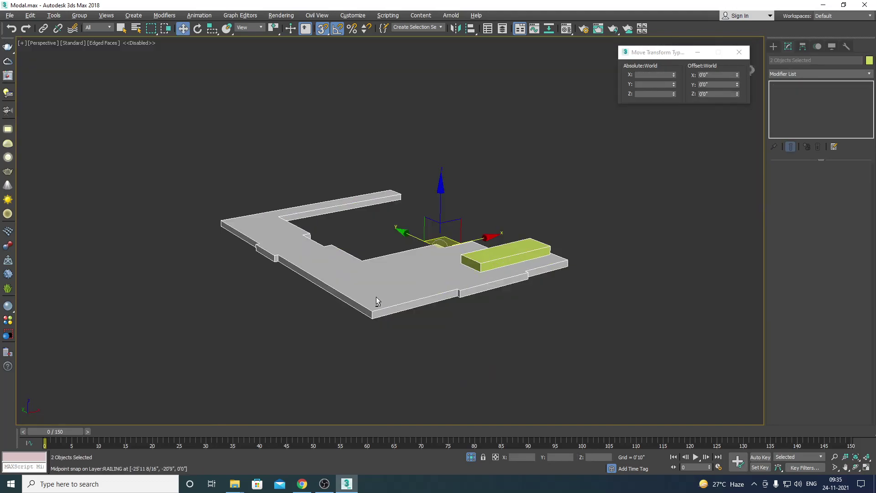
{"action": "key", "text": "l"}
{"action": "key", "text": "z"}
{"action": "scroll", "coordinate": [376, 298], "scroll_direction": "down", "scroll_amount": 4}
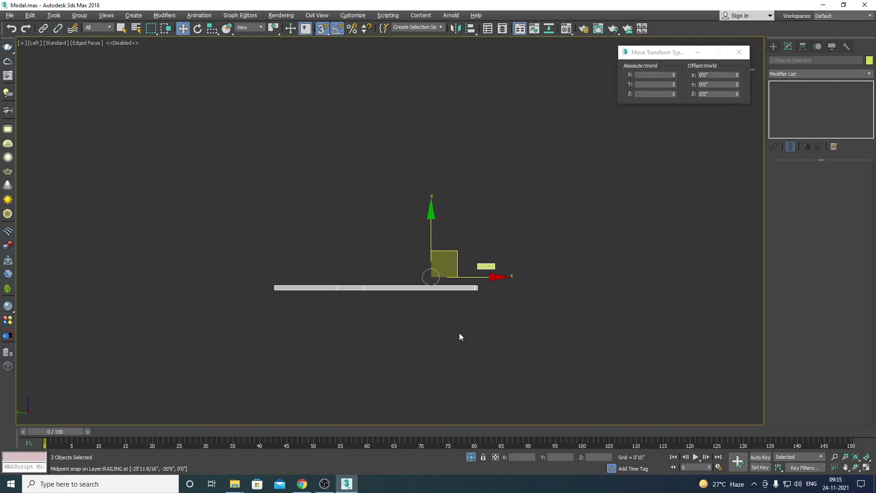
{"action": "scroll", "coordinate": [492, 301], "scroll_direction": "up", "scroll_amount": 4}
Snap the block's base level with the floor slab and set its Extrude Amount to 1'3".
{"action": "left_click", "coordinate": [513, 223]}
{"action": "left_click", "coordinate": [498, 203]}
{"action": "scroll", "coordinate": [490, 242], "scroll_direction": "up", "scroll_amount": 3}
{"action": "left_click_drag", "start_coordinate": [483, 172], "coordinate": [464, 297]}
{"action": "scroll", "coordinate": [457, 304], "scroll_direction": "up", "scroll_amount": 3}
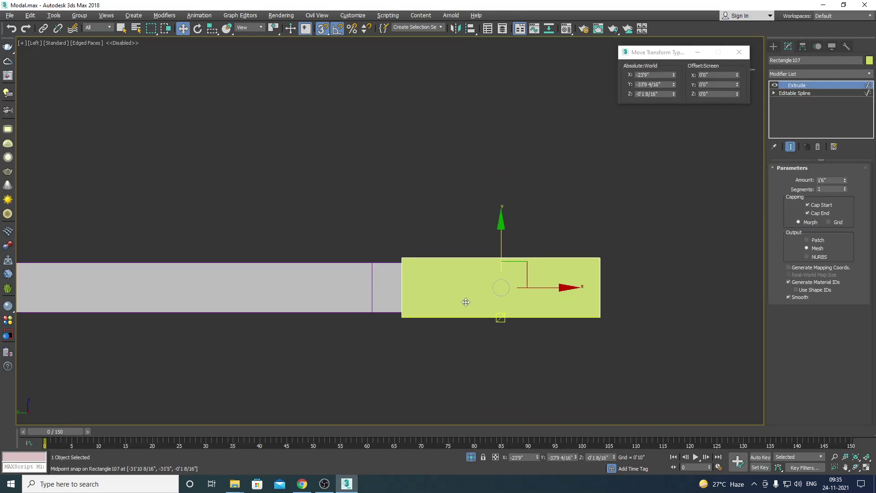
{"action": "scroll", "coordinate": [456, 304], "scroll_direction": "up", "scroll_amount": 2}
{"action": "scroll", "coordinate": [425, 325], "scroll_direction": "up", "scroll_amount": 2}
{"action": "left_click_drag", "start_coordinate": [392, 312], "coordinate": [379, 302]}
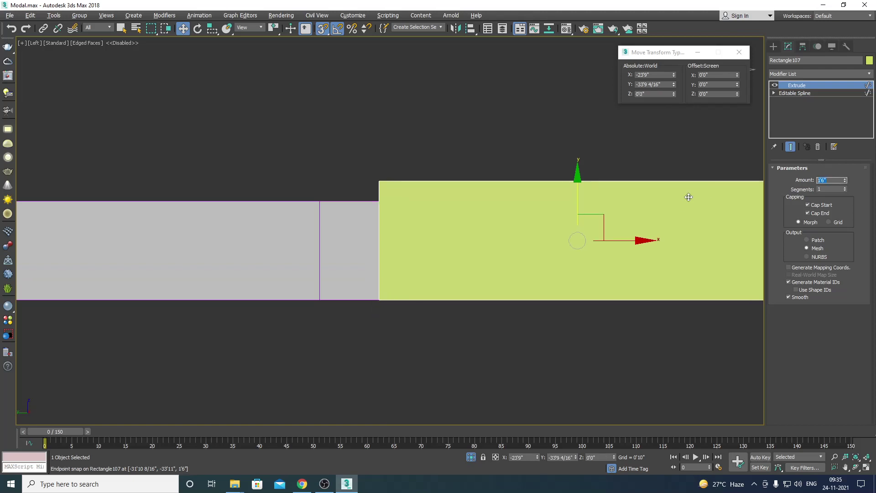
{"action": "key", "text": "Return"}
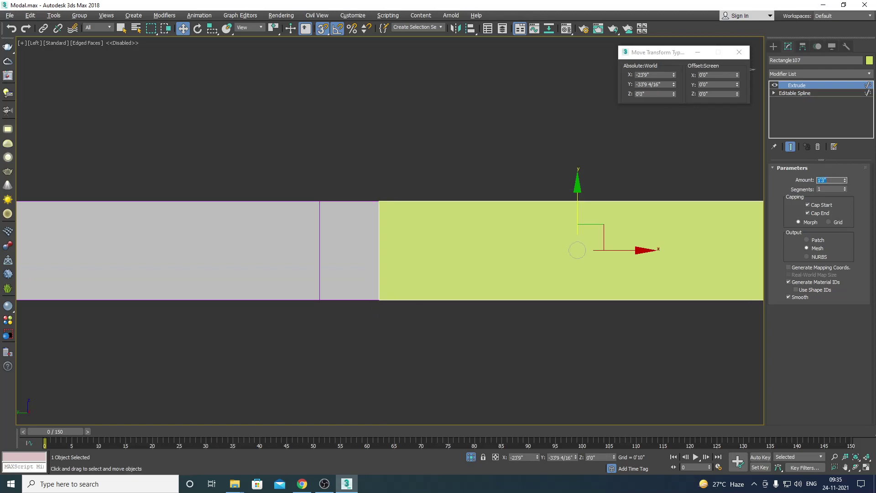
Add an Edit Mesh modifier to the block.
{"action": "scroll", "coordinate": [365, 279], "scroll_direction": "down", "scroll_amount": 4}
{"action": "left_click", "coordinate": [366, 278]}
{"action": "left_click", "coordinate": [440, 252]}
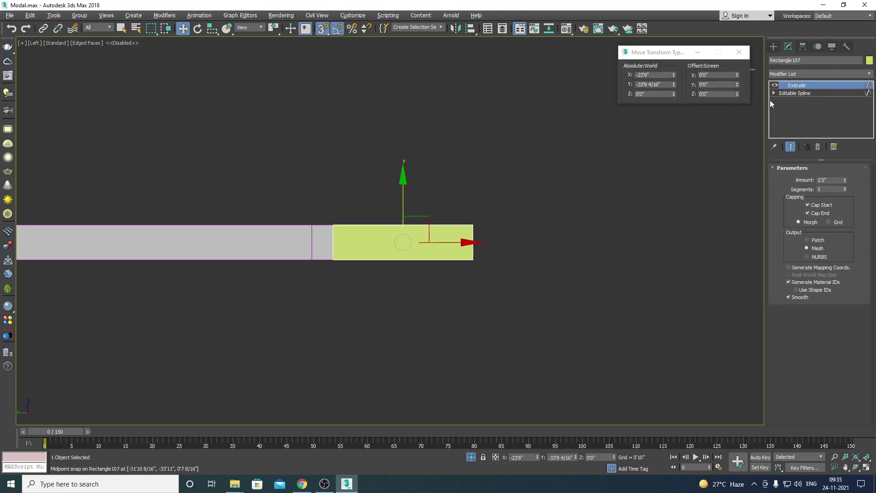
{"action": "left_click", "coordinate": [790, 76]}
{"action": "key", "text": "e"}
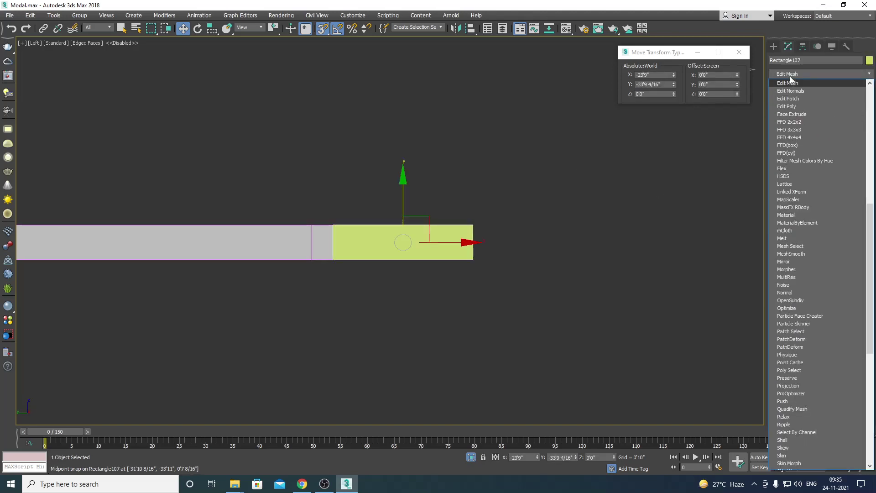
{"action": "left_click", "coordinate": [789, 86]}
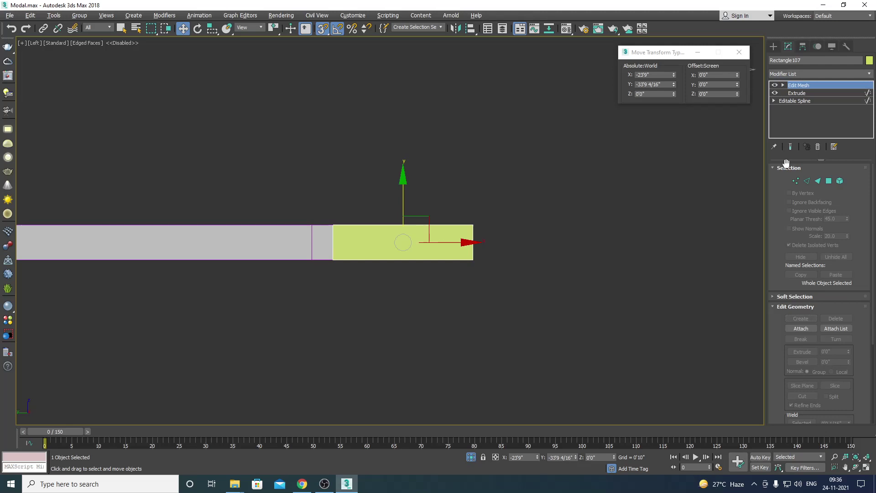
Pull the block's outer top vertices down into a slope in vertex mode.
{"action": "left_click", "coordinate": [795, 181]}
{"action": "left_click_drag", "start_coordinate": [498, 245], "coordinate": [497, 244]}
{"action": "scroll", "coordinate": [473, 235], "scroll_direction": "up", "scroll_amount": 1}
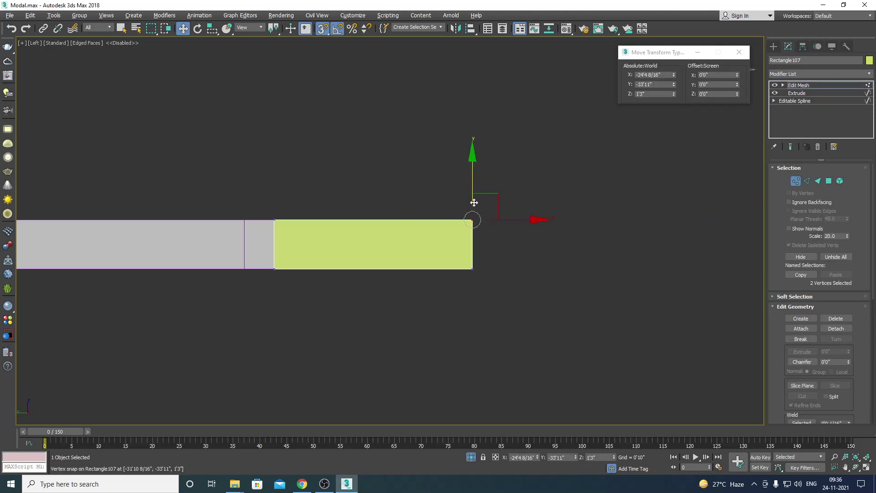
{"action": "left_click_drag", "start_coordinate": [473, 193], "coordinate": [473, 269]}
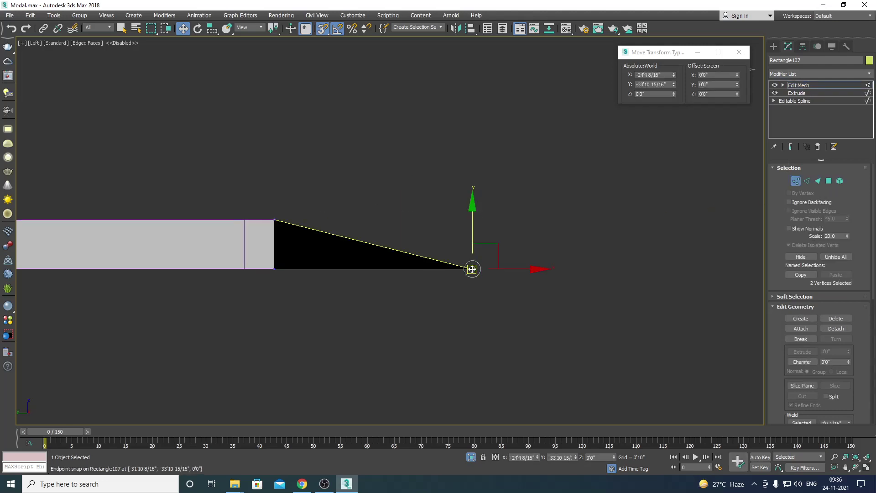
{"action": "mouse_move", "coordinate": [423, 250]}
{"action": "left_mouse_down"}
{"action": "mouse_move", "coordinate": [336, 260]}
{"action": "mouse_move", "coordinate": [460, 271]}
{"action": "mouse_move", "coordinate": [378, 260]}
{"action": "mouse_move", "coordinate": [383, 270]}
{"action": "mouse_move", "coordinate": [455, 264]}
{"action": "mouse_move", "coordinate": [523, 278]}
{"action": "left_mouse_up"}
In the Left view, lower the four outer-end vertices by 1'.
{"action": "key", "text": "w"}
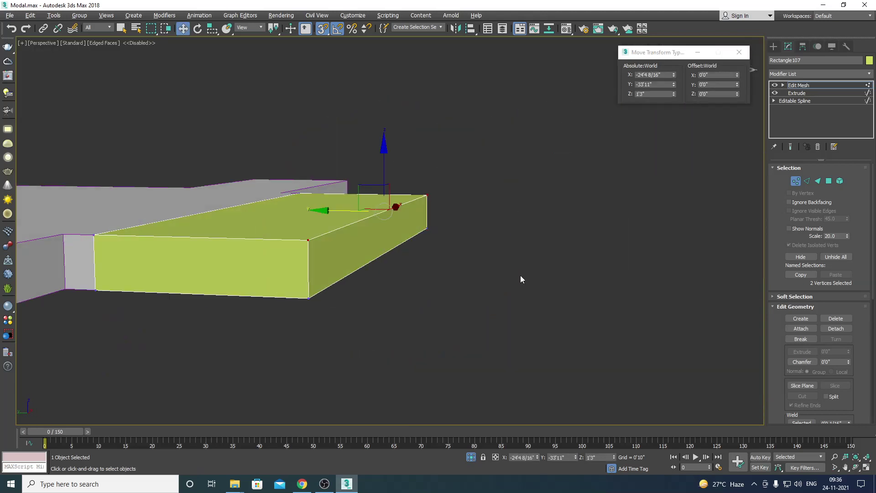
{"action": "key", "text": "l"}
{"action": "scroll", "coordinate": [388, 235], "scroll_direction": "up", "scroll_amount": 5}
{"action": "scroll", "coordinate": [401, 223], "scroll_direction": "up", "scroll_amount": 3}
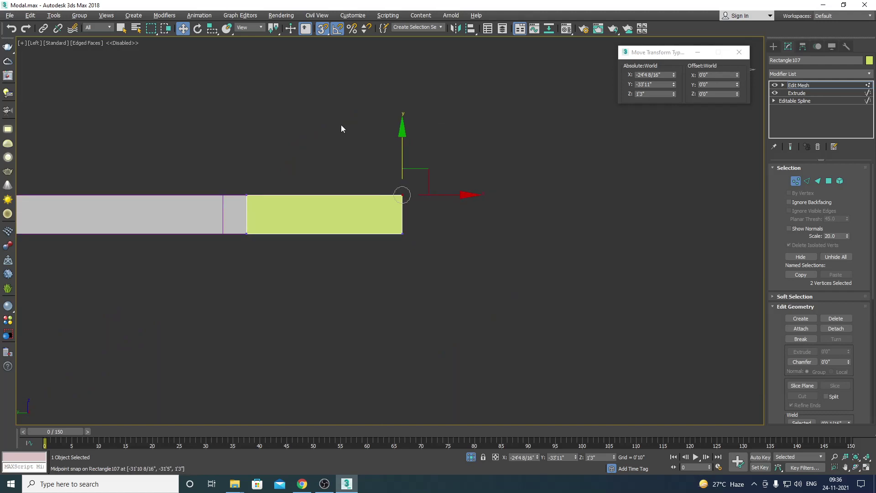
{"action": "left_click_drag", "start_coordinate": [342, 130], "coordinate": [437, 229]}
{"action": "left_click", "coordinate": [711, 85]}
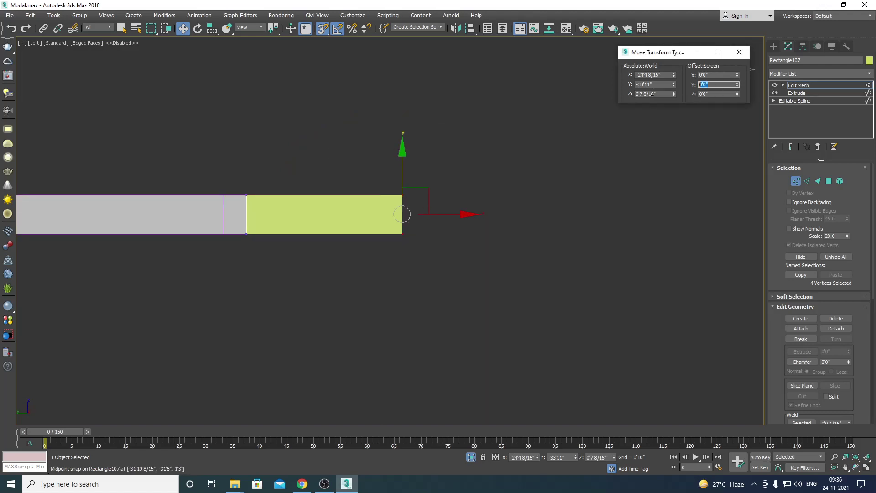
{"action": "type", "text": "-1"}
{"action": "key", "text": "Return"}
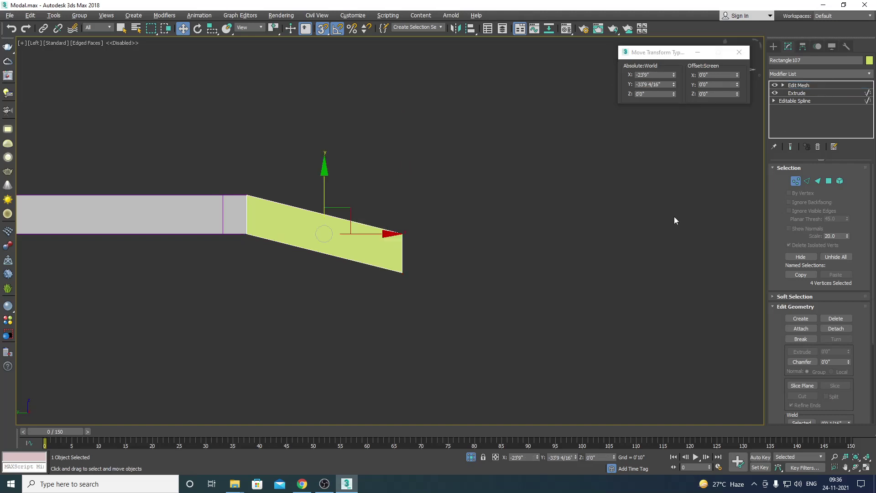
Snap the outer end vertices down onto the bottom vertex so the ramp tapers to a point.
{"action": "key", "text": "1"}
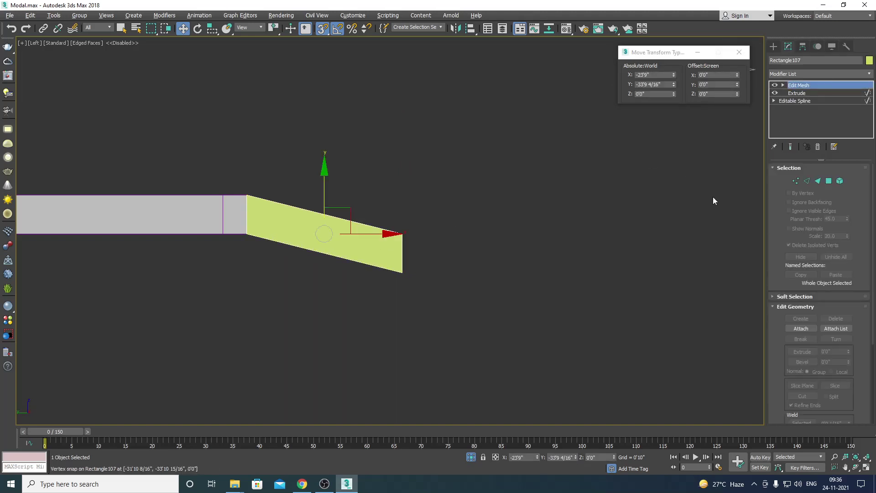
{"action": "key", "text": "1"}
{"action": "scroll", "coordinate": [319, 283], "scroll_direction": "up", "scroll_amount": 3}
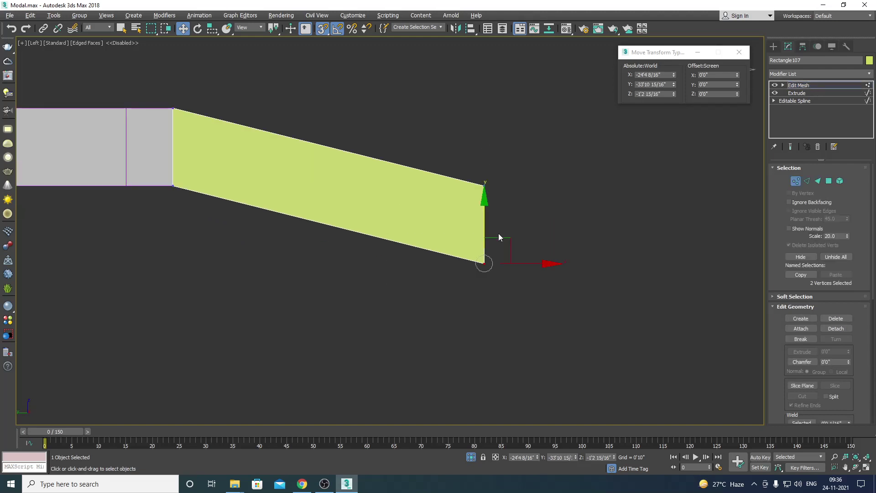
{"action": "left_click_drag", "start_coordinate": [357, 241], "coordinate": [173, 185]}
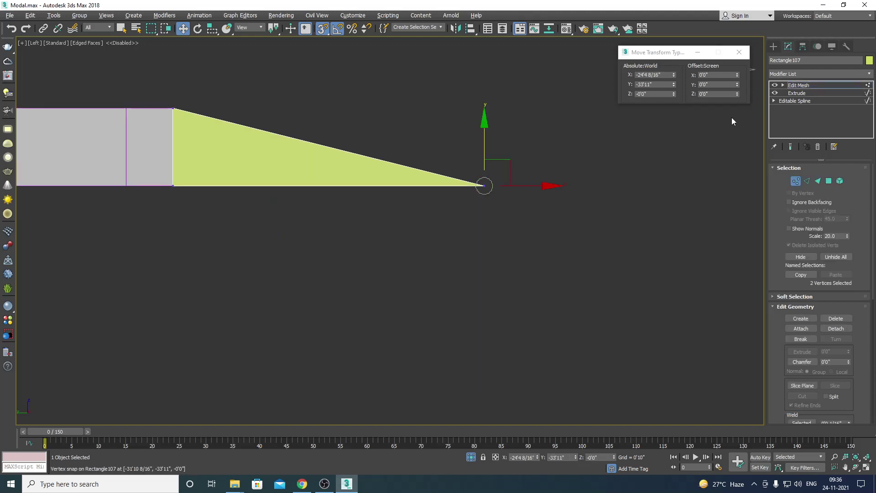
{"action": "left_click", "coordinate": [815, 86]}
{"action": "left_click_drag", "start_coordinate": [505, 283], "coordinate": [450, 204]}
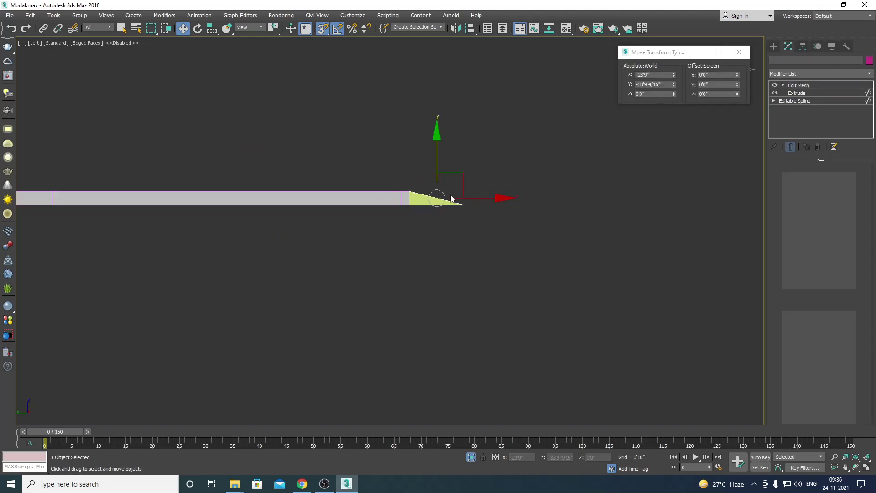
Orbit and zoom around the building to inspect the new ramp.
{"action": "key", "text": "p"}
{"action": "middle_click_drag", "start_coordinate": [366, 178], "coordinate": [363, 288], "text": "alt"}
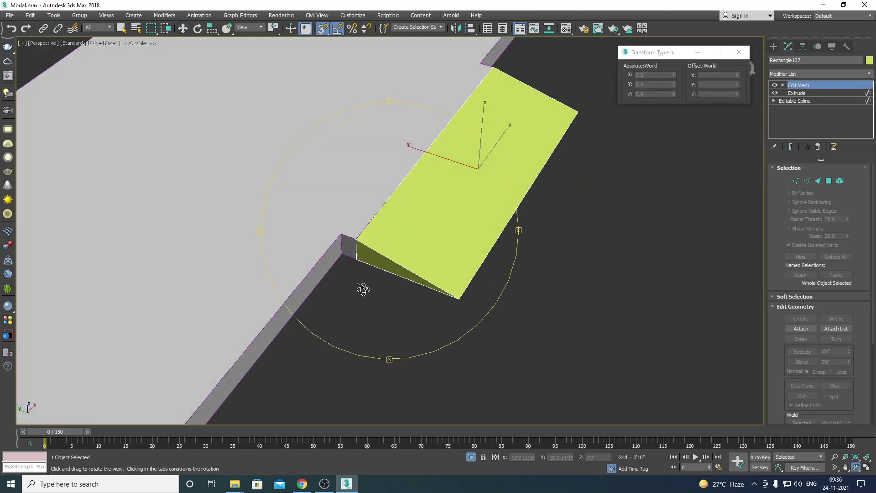
{"action": "key", "text": "w"}
{"action": "right_click", "coordinate": [442, 329]}
{"action": "scroll", "coordinate": [455, 279], "scroll_direction": "down", "scroll_amount": 3}
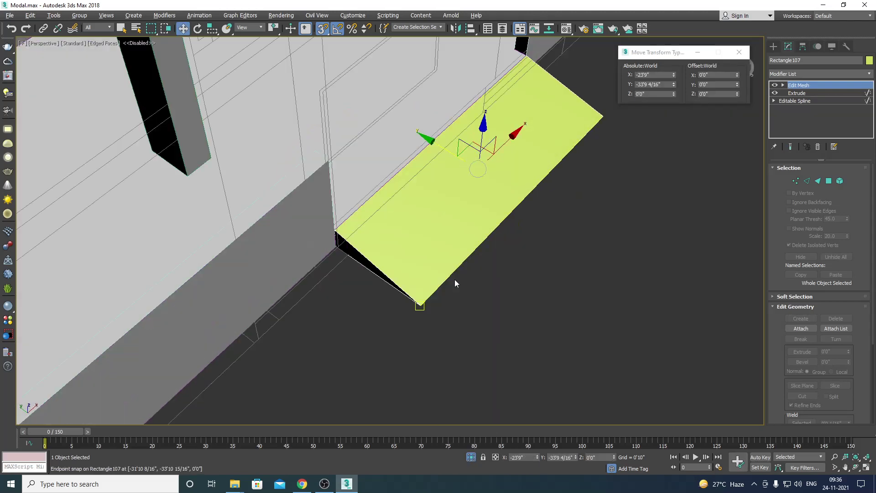
{"action": "scroll", "coordinate": [454, 278], "scroll_direction": "down", "scroll_amount": 3}
{"action": "scroll", "coordinate": [454, 279], "scroll_direction": "down", "scroll_amount": 5}
{"action": "middle_click_drag", "start_coordinate": [401, 278], "coordinate": [368, 261], "text": "alt"}
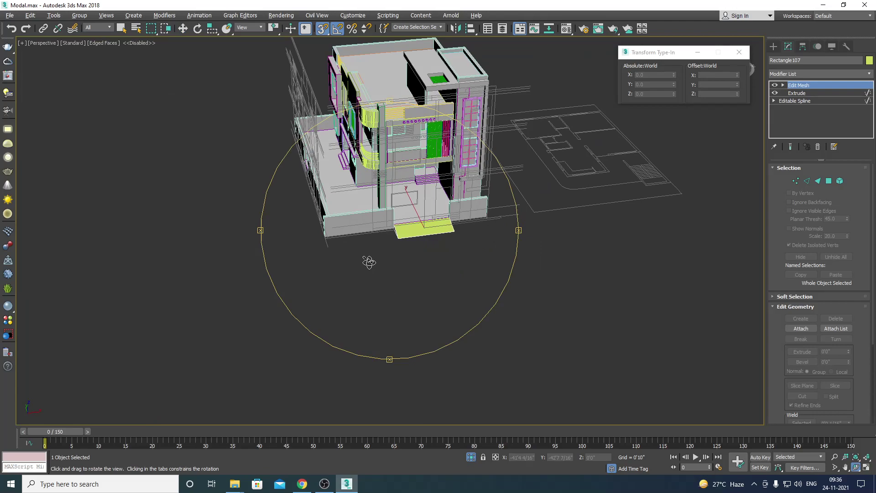
{"action": "scroll", "coordinate": [368, 261], "scroll_direction": "up", "scroll_amount": 5}
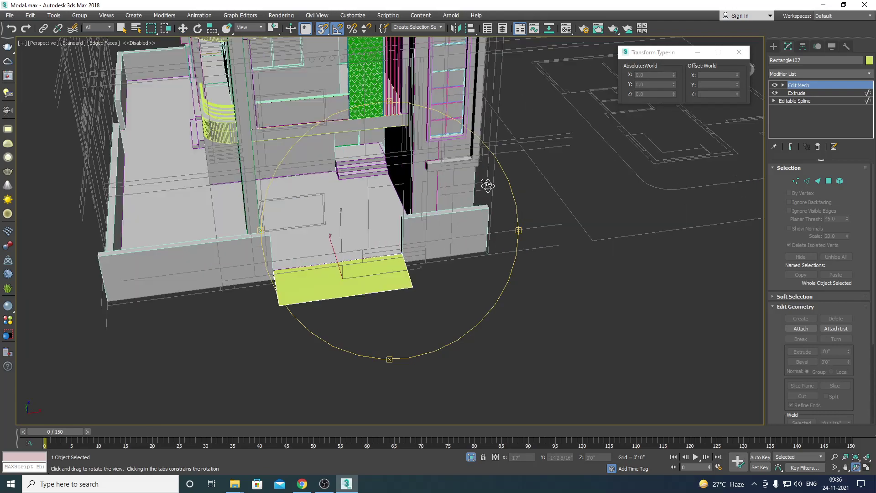
{"action": "scroll", "coordinate": [455, 254], "scroll_direction": "up", "scroll_amount": 3}
{"action": "left_click_drag", "start_coordinate": [455, 254], "coordinate": [416, 282]}
{"action": "scroll", "coordinate": [415, 274], "scroll_direction": "down", "scroll_amount": 3}
{"action": "scroll", "coordinate": [434, 247], "scroll_direction": "down", "scroll_amount": 3}
{"action": "scroll", "coordinate": [425, 249], "scroll_direction": "up", "scroll_amount": 3}
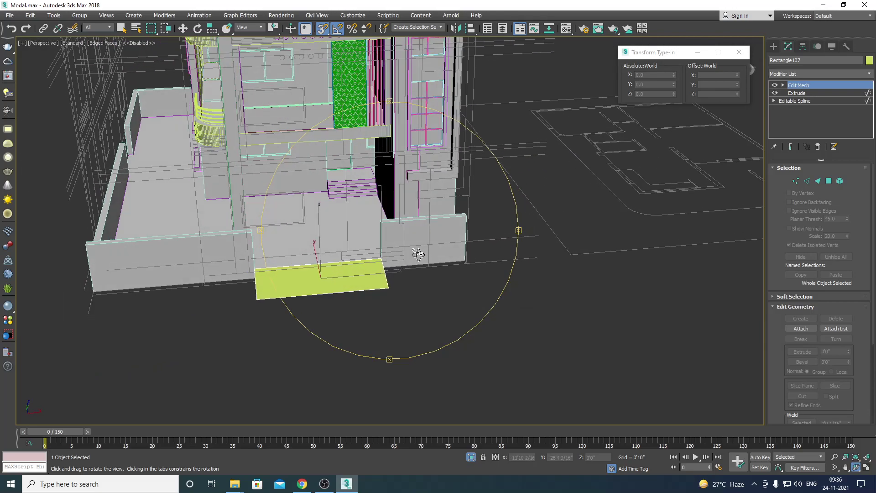
{"action": "scroll", "coordinate": [416, 252], "scroll_direction": "up", "scroll_amount": 3}
{"action": "scroll", "coordinate": [412, 269], "scroll_direction": "up", "scroll_amount": 2}
Frame the front entrance with edged faces and select the wall slab Rectangle101 beside the ramp.
{"action": "key", "text": "w"}
{"action": "left_click", "coordinate": [434, 286]}
{"action": "key", "text": "t"}
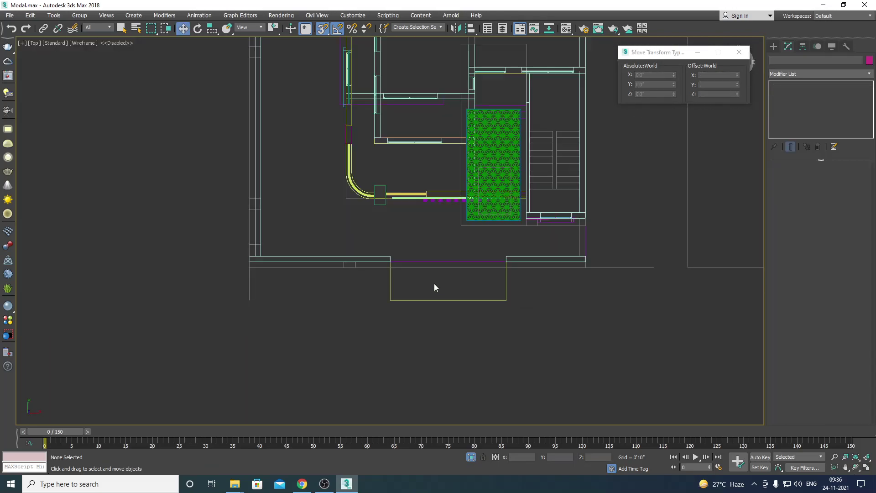
{"action": "scroll", "coordinate": [579, 283], "scroll_direction": "up", "scroll_amount": 2}
{"action": "middle_click_drag", "start_coordinate": [579, 282], "coordinate": [461, 296]}
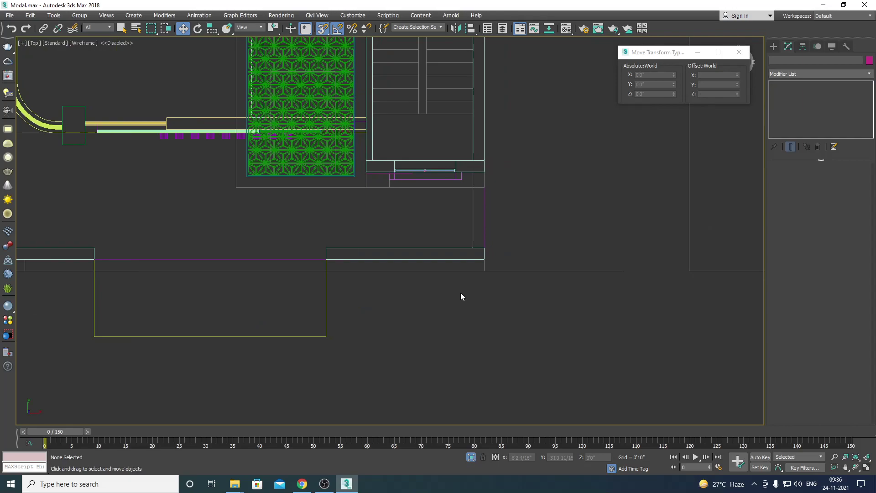
{"action": "mouse_move", "coordinate": [460, 296]}
{"action": "middle_mouse_down", "text": "alt"}
{"action": "mouse_move", "coordinate": [373, 237]}
{"action": "mouse_move", "coordinate": [372, 285]}
{"action": "mouse_move", "coordinate": [410, 262]}
{"action": "mouse_move", "coordinate": [399, 250]}
{"action": "mouse_move", "coordinate": [402, 275]}
{"action": "middle_mouse_up", "text": "alt"}
{"action": "key", "text": "F3"}
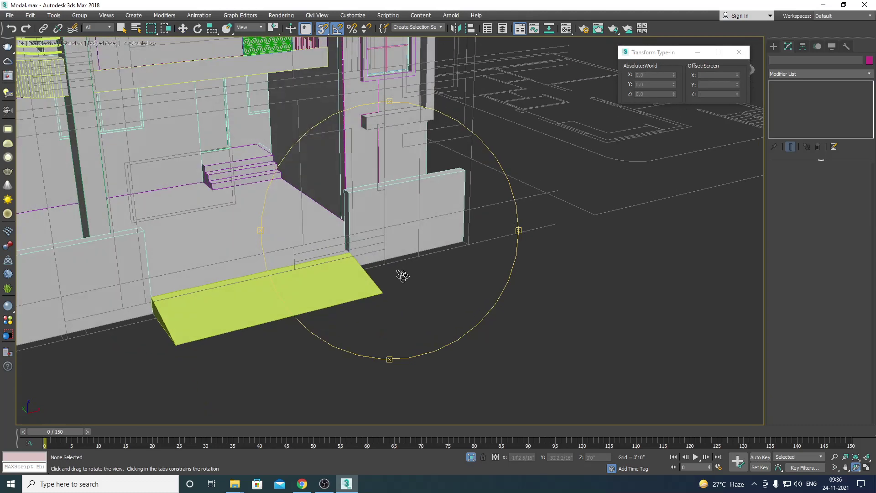
{"action": "scroll", "coordinate": [432, 204], "scroll_direction": "up", "scroll_amount": 3}
{"action": "key", "text": "w"}
{"action": "left_click", "coordinate": [443, 192]}
Isolate the wall and show it in the Front view as wireframe.
{"action": "key", "text": "alt+q"}
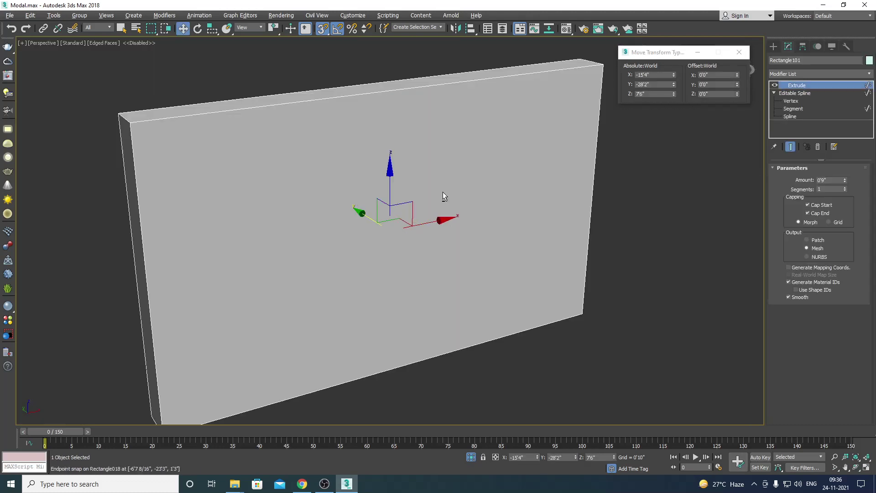
{"action": "key", "text": "f"}
{"action": "scroll", "coordinate": [411, 187], "scroll_direction": "down", "scroll_amount": 4}
{"action": "key", "text": "F3"}
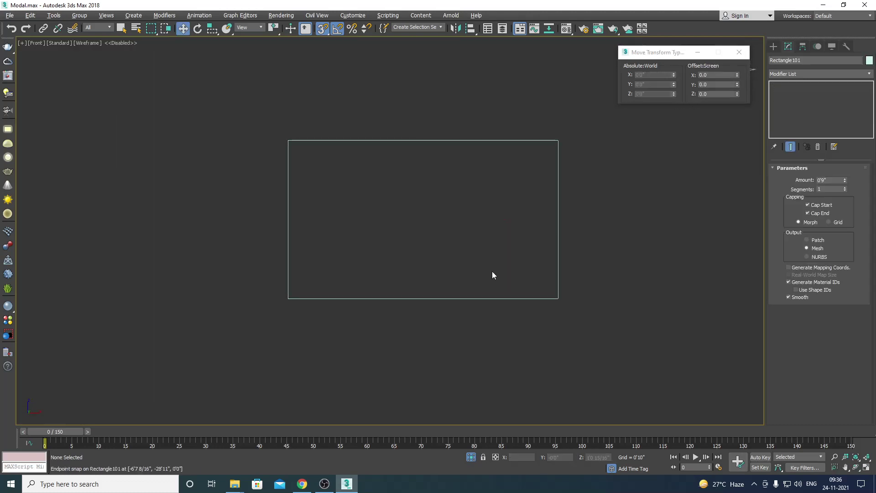
{"action": "left_click", "coordinate": [492, 271]}
{"action": "scroll", "coordinate": [292, 225], "scroll_direction": "up", "scroll_amount": 2}
Draw a rectangle over the wall and convert it to an Editable Spline with corner vertices.
{"action": "right_click", "coordinate": [324, 331]}
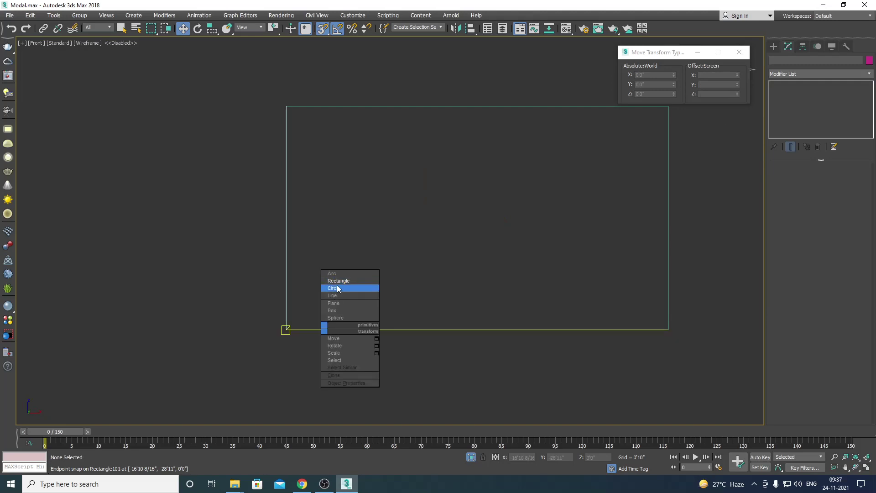
{"action": "left_click_drag", "start_coordinate": [287, 106], "coordinate": [668, 329]}
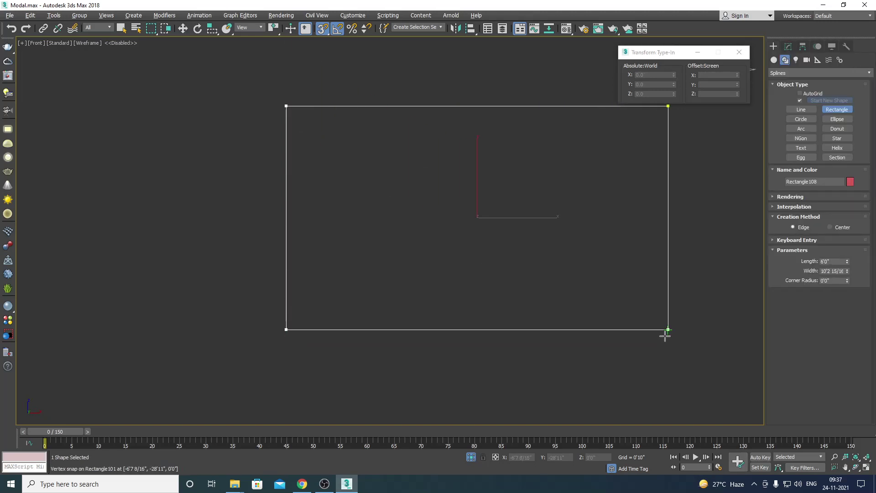
{"action": "key", "text": "w"}
{"action": "right_click", "coordinate": [347, 190]}
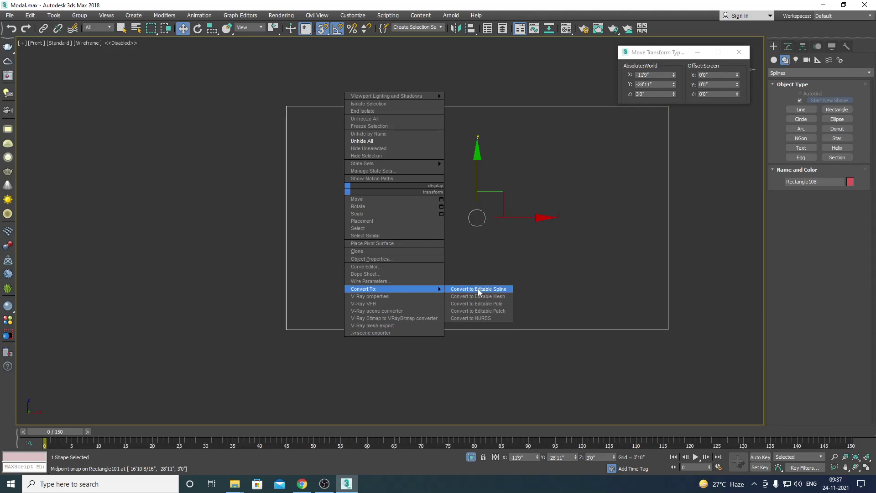
{"action": "left_click", "coordinate": [477, 289]}
{"action": "key", "text": "1"}
{"action": "right_click", "coordinate": [457, 280]}
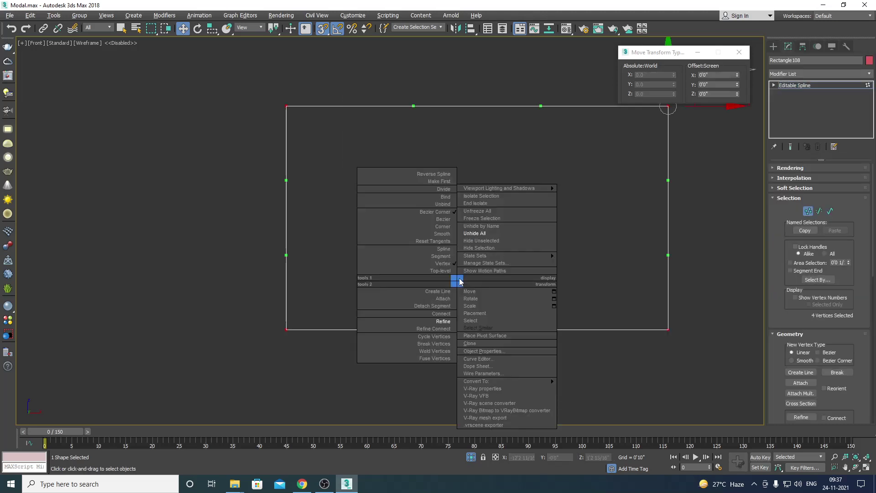
{"action": "left_click", "coordinate": [449, 234]}
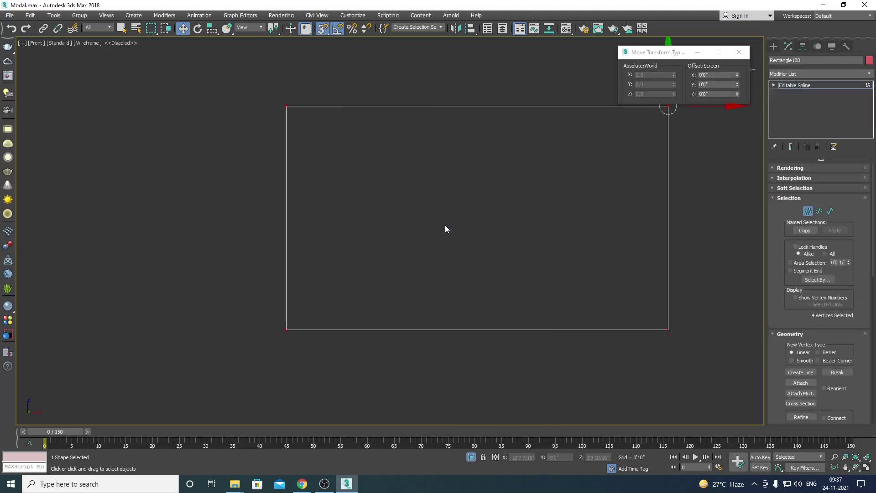
Remove the bottom segment and outline the spline 1'6" into a U-shaped frame profile.
{"action": "left_click", "coordinate": [819, 210]}
{"action": "left_click_drag", "start_coordinate": [438, 336], "coordinate": [439, 352]}
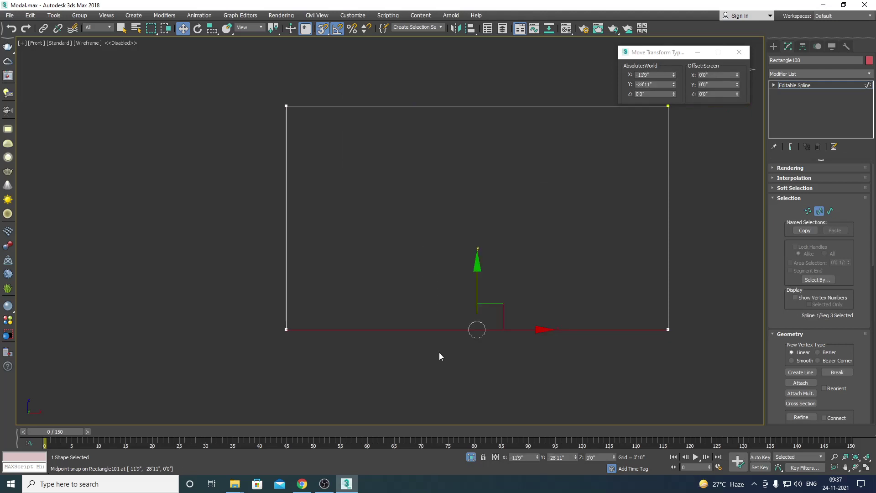
{"action": "left_click", "coordinate": [439, 352]}
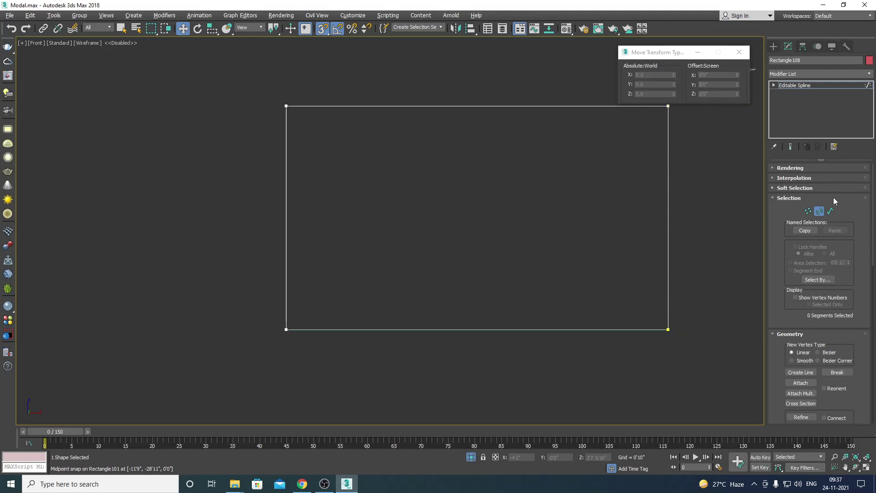
{"action": "left_click", "coordinate": [830, 211]}
{"action": "left_click_drag", "start_coordinate": [659, 215], "coordinate": [576, 97]}
{"action": "scroll", "coordinate": [841, 371], "scroll_direction": "down", "scroll_amount": 2}
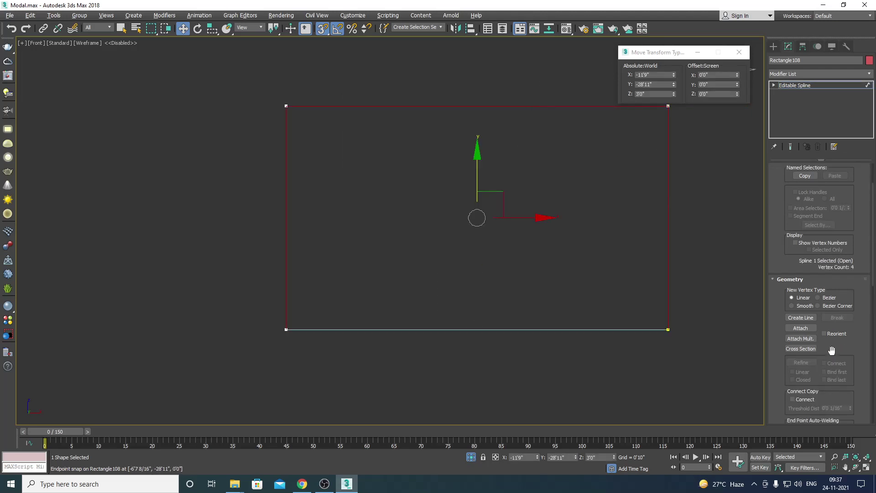
{"action": "scroll", "coordinate": [841, 371], "scroll_direction": "down", "scroll_amount": 3}
{"action": "scroll", "coordinate": [841, 371], "scroll_direction": "down", "scroll_amount": 3}
{"action": "left_click", "coordinate": [836, 359]}
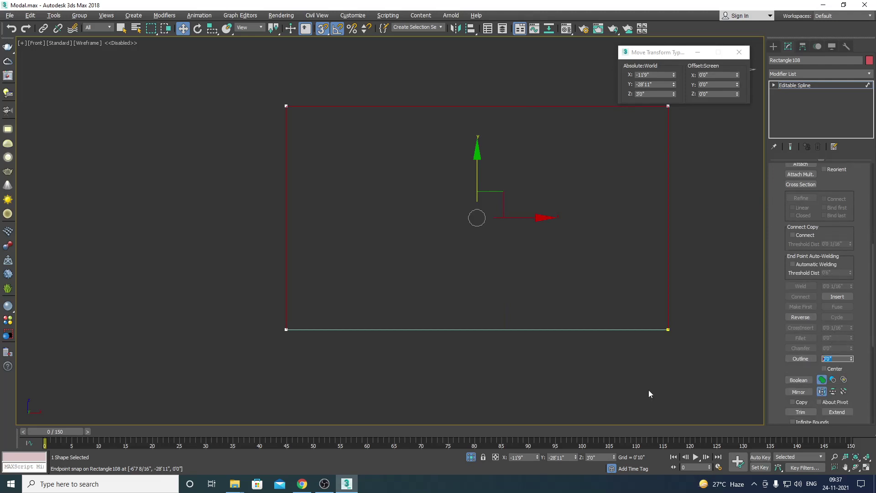
{"action": "type", "text": "1'6\""}
{"action": "key", "text": "Return"}
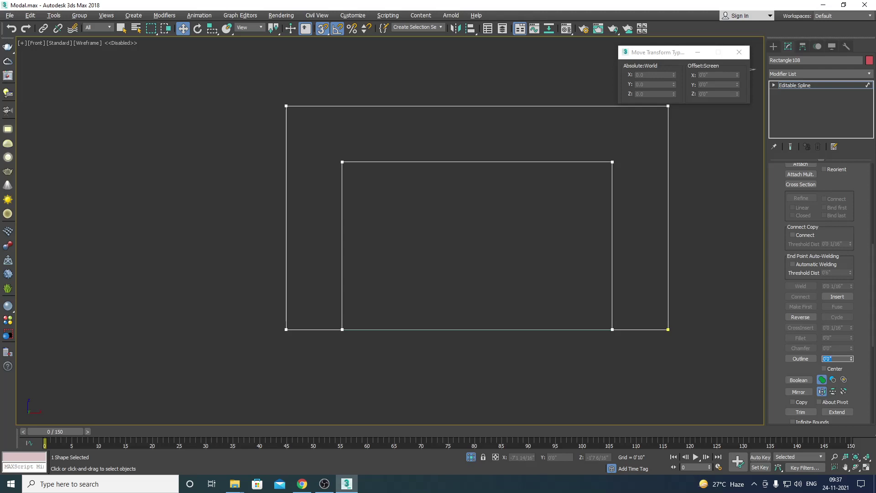
{"action": "left_click", "coordinate": [801, 76]}
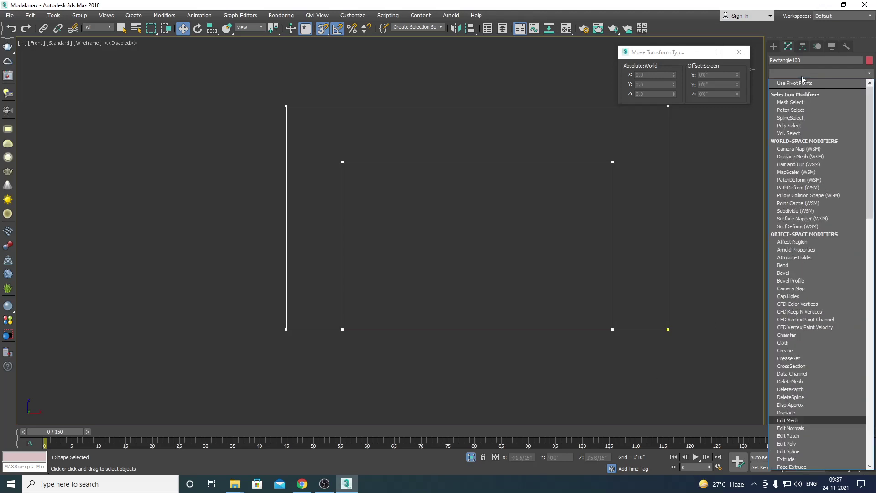
Extrude the frame outline 1'6" deep and display the view with edged faces.
{"action": "key", "text": "e"}
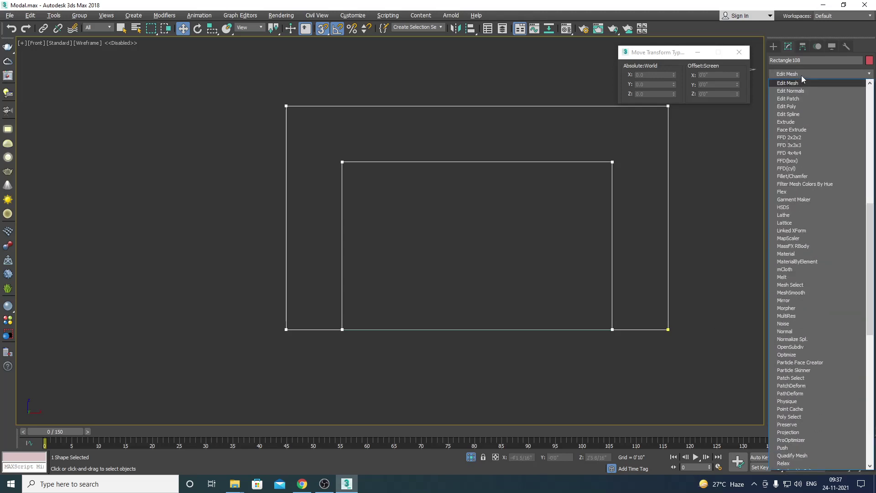
{"action": "left_click", "coordinate": [794, 122]}
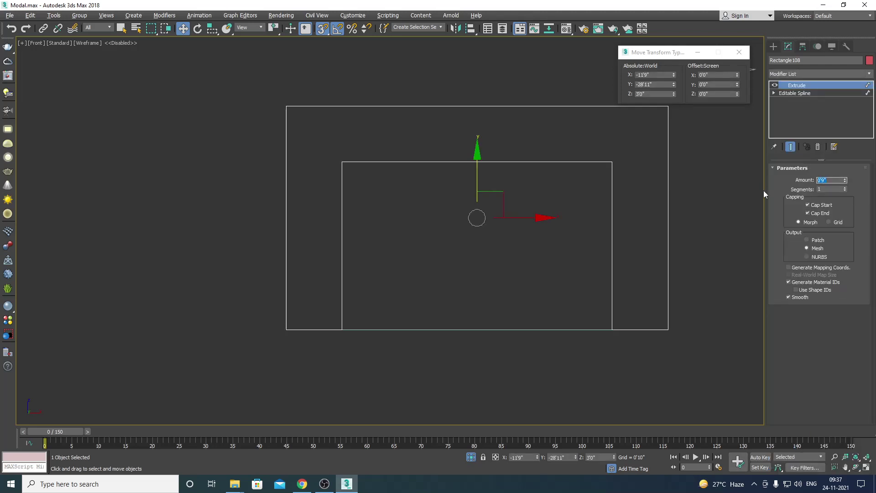
{"action": "type", "text": "1"}
{"action": "left_click", "coordinate": [546, 260]}
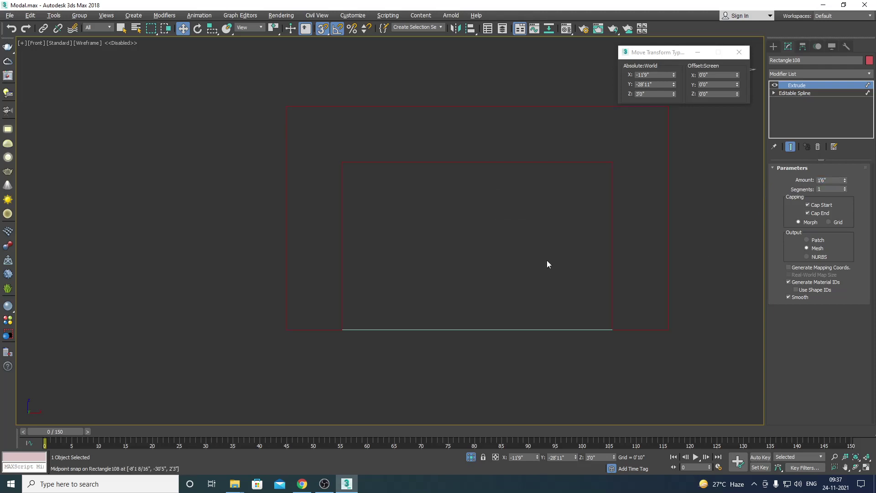
{"action": "key", "text": "F3"}
Orbit to inspect the extruded frame, then select the panel rectangle in Front view.
{"action": "key", "text": "ctrl+r"}
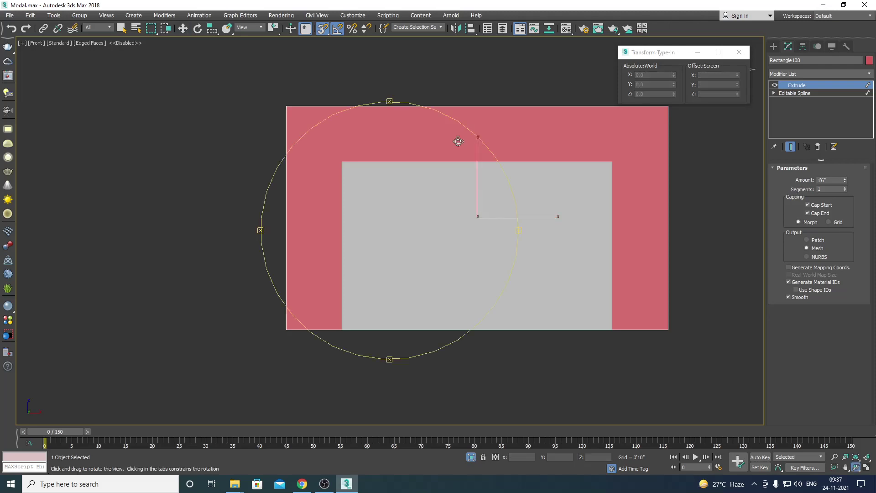
{"action": "mouse_move", "coordinate": [458, 141]}
{"action": "left_mouse_down"}
{"action": "mouse_move", "coordinate": [413, 210]}
{"action": "mouse_move", "coordinate": [452, 232]}
{"action": "mouse_move", "coordinate": [393, 263]}
{"action": "mouse_move", "coordinate": [304, 280]}
{"action": "mouse_move", "coordinate": [365, 293]}
{"action": "mouse_move", "coordinate": [344, 275]}
{"action": "mouse_move", "coordinate": [443, 317]}
{"action": "left_mouse_up"}
{"action": "scroll", "coordinate": [312, 217], "scroll_direction": "up", "scroll_amount": 3}
{"action": "scroll", "coordinate": [311, 217], "scroll_direction": "down", "scroll_amount": 3}
{"action": "key", "text": "w"}
{"action": "left_click", "coordinate": [495, 313]}
{"action": "scroll", "coordinate": [399, 286], "scroll_direction": "up", "scroll_amount": 2}
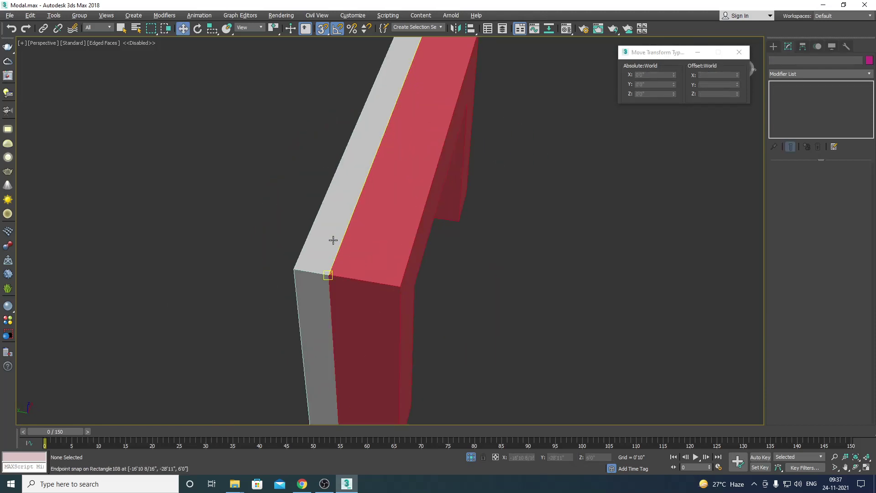
{"action": "left_click", "coordinate": [329, 234]}
{"action": "key", "text": "f"}
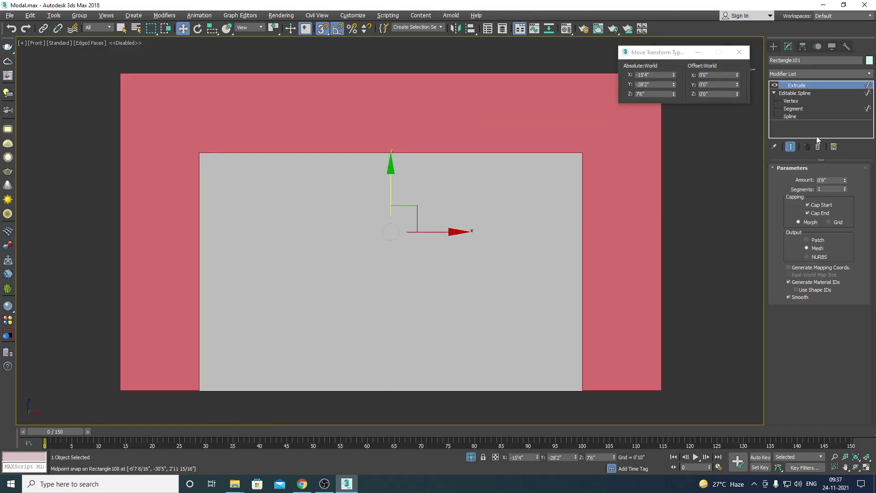
Snap the panel's top, left and right segments onto the frame's inner opening edges.
{"action": "left_click", "coordinate": [787, 100]}
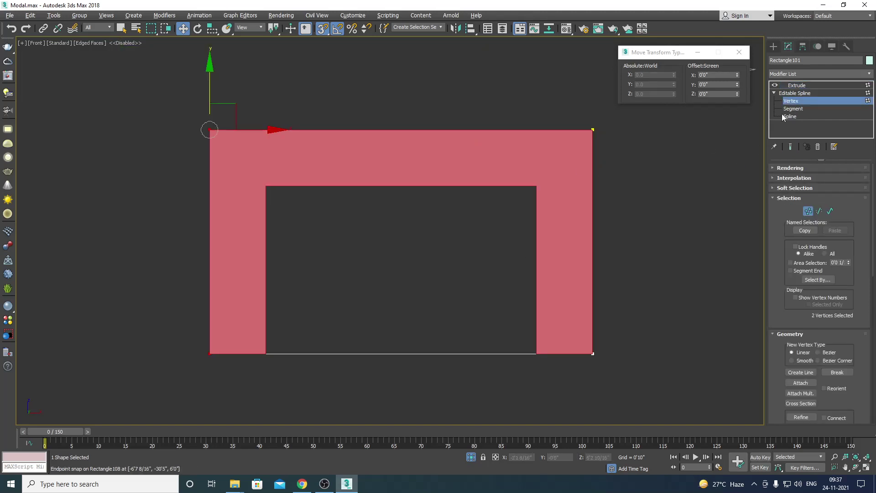
{"action": "left_click", "coordinate": [793, 108]}
{"action": "key", "text": "F3"}
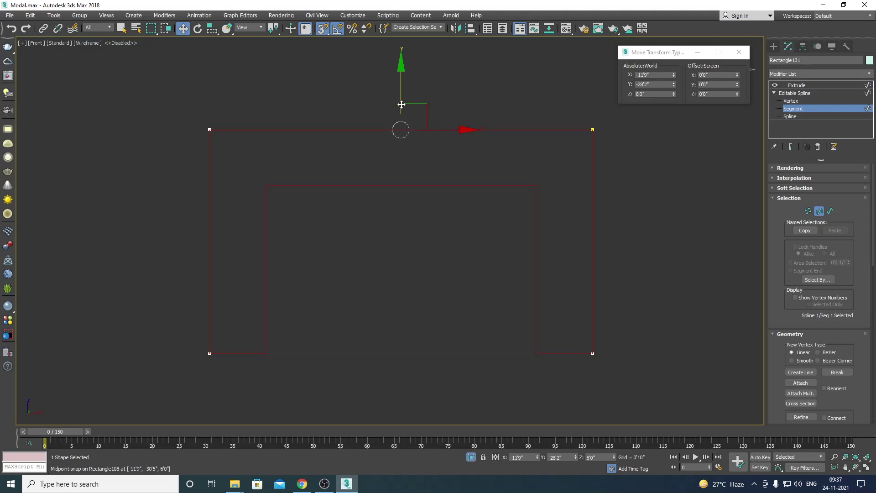
{"action": "left_click_drag", "start_coordinate": [400, 103], "coordinate": [288, 212]}
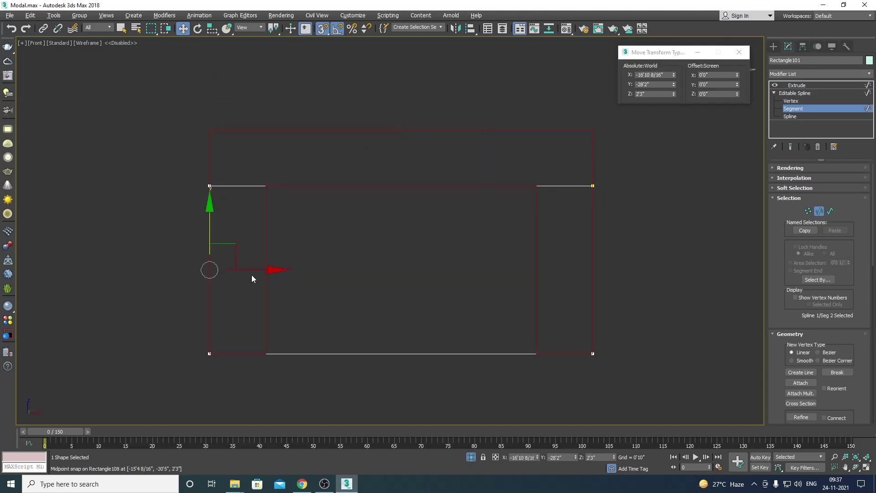
{"action": "mouse_move", "coordinate": [210, 269]}
{"action": "left_mouse_down"}
{"action": "mouse_move", "coordinate": [266, 330]}
{"action": "mouse_move", "coordinate": [267, 351]}
{"action": "left_mouse_up"}
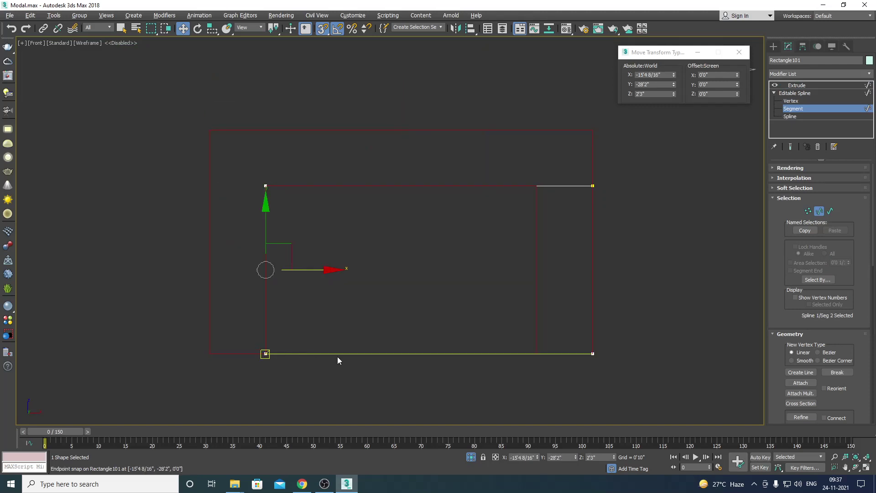
{"action": "left_click", "coordinate": [593, 281]}
{"action": "left_click_drag", "start_coordinate": [622, 271], "coordinate": [536, 186]}
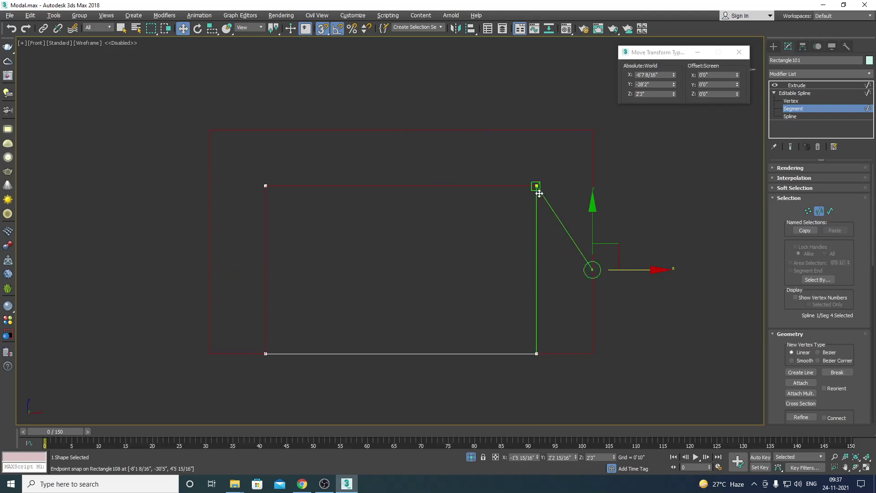
{"action": "left_click", "coordinate": [806, 96]}
{"action": "left_click", "coordinate": [676, 221]}
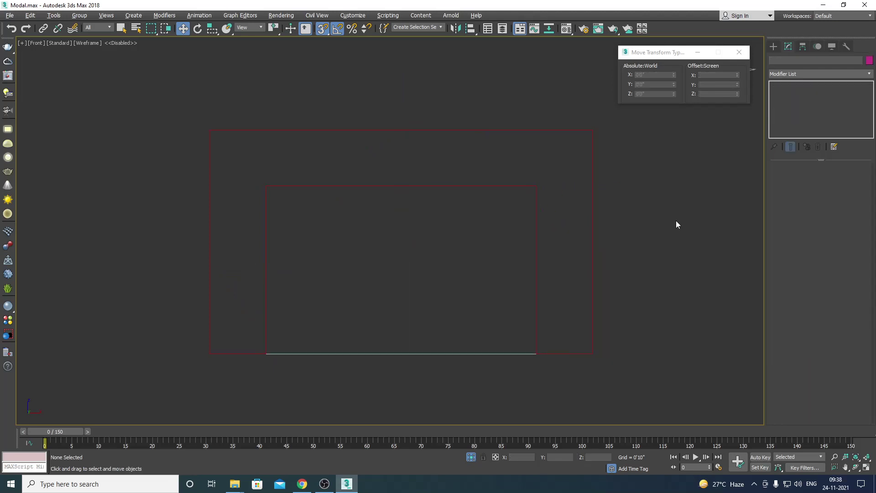
{"action": "key", "text": "F3"}
{"action": "mouse_move", "coordinate": [652, 173]}
{"action": "left_mouse_down"}
{"action": "mouse_move", "coordinate": [431, 271]}
{"action": "mouse_move", "coordinate": [357, 240]}
{"action": "mouse_move", "coordinate": [336, 254]}
{"action": "mouse_move", "coordinate": [470, 316]}
{"action": "mouse_move", "coordinate": [434, 293]}
{"action": "left_mouse_up"}
In Top wireframe view, move the red gate frame so the panel sits centred in it.
{"action": "key", "text": "p"}
{"action": "key", "text": "ctrl+r"}
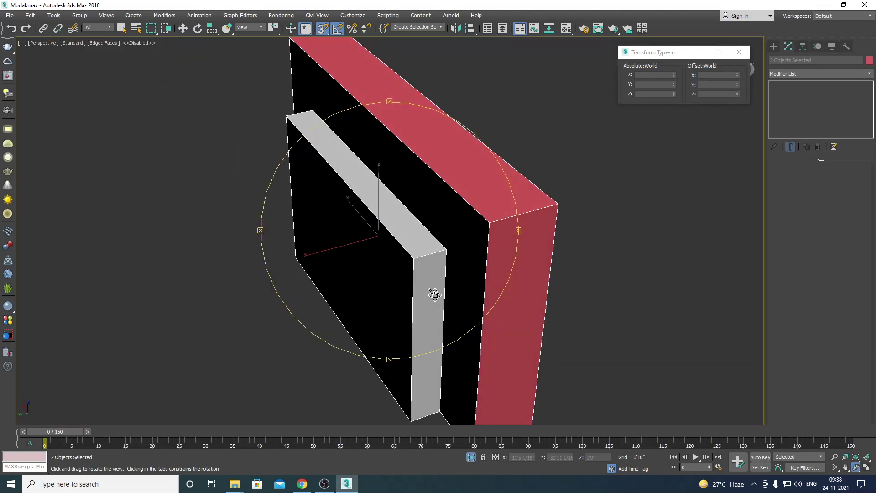
{"action": "key", "text": "w"}
{"action": "left_click", "coordinate": [590, 267]}
{"action": "left_click", "coordinate": [487, 245]}
{"action": "key", "text": "t"}
{"action": "key", "text": "F3"}
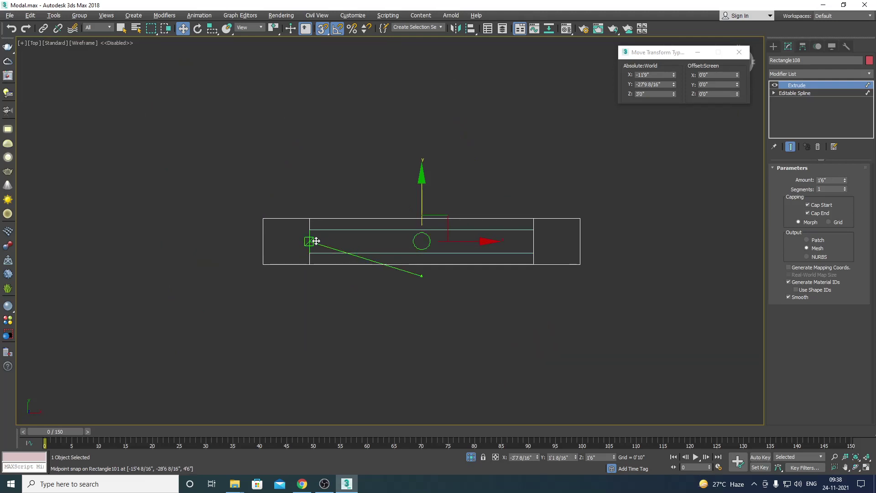
{"action": "left_click_drag", "start_coordinate": [420, 248], "coordinate": [310, 242]}
{"action": "scroll", "coordinate": [286, 244], "scroll_direction": "up", "scroll_amount": 3}
{"action": "scroll", "coordinate": [287, 244], "scroll_direction": "down", "scroll_amount": 3}
{"action": "key", "text": "F3"}
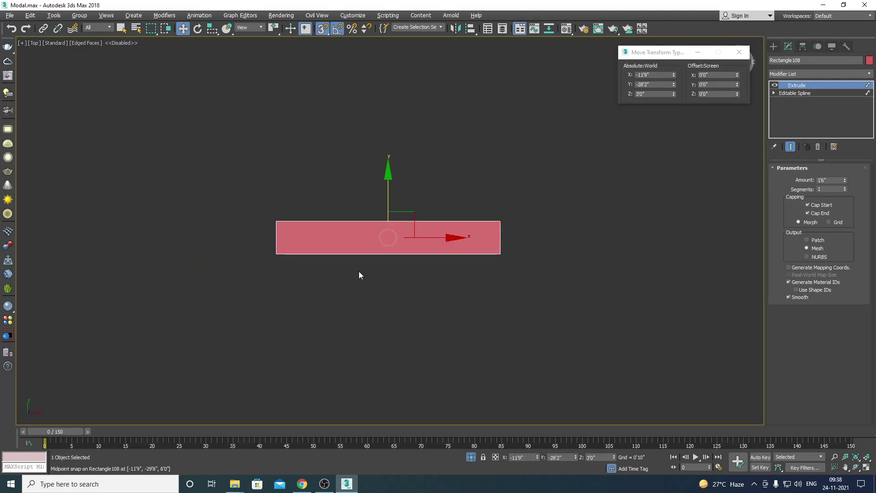
Orbit the Perspective view around the gate to check the panel's position.
{"action": "key", "text": "p"}
{"action": "key", "text": "ctrl+r"}
{"action": "left_click_drag", "start_coordinate": [359, 269], "coordinate": [536, 357]}
{"action": "right_click", "coordinate": [536, 357]}
{"action": "left_click", "coordinate": [536, 357]}
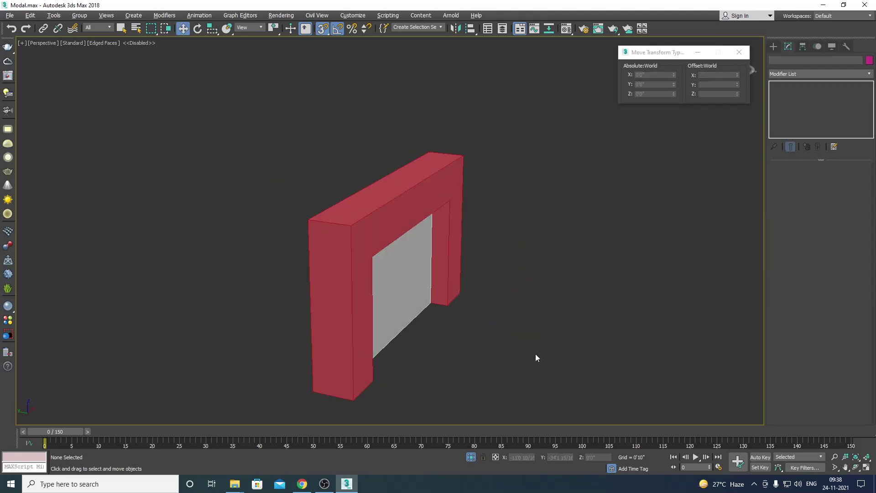
Assign the same grey material to both the gate frame and the infill panel.
{"action": "key", "text": "m"}
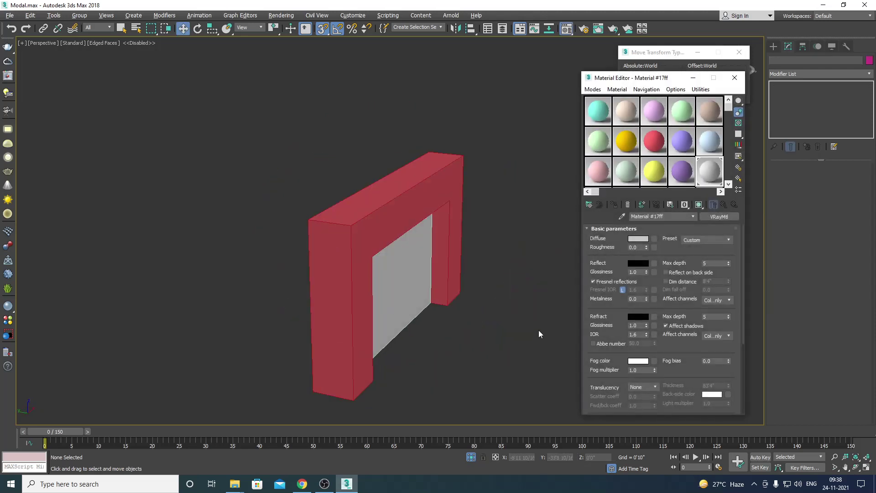
{"action": "left_click_drag", "start_coordinate": [620, 152], "coordinate": [414, 250]}
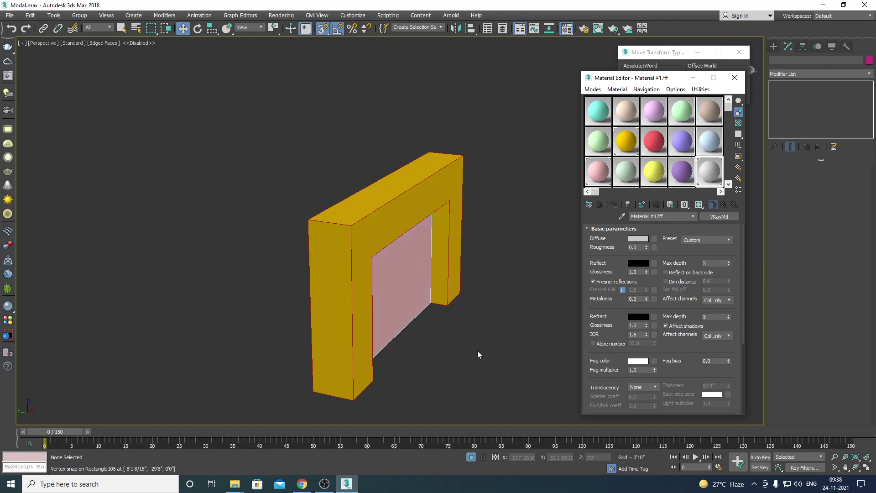
{"action": "left_click_drag", "start_coordinate": [508, 370], "coordinate": [295, 156]}
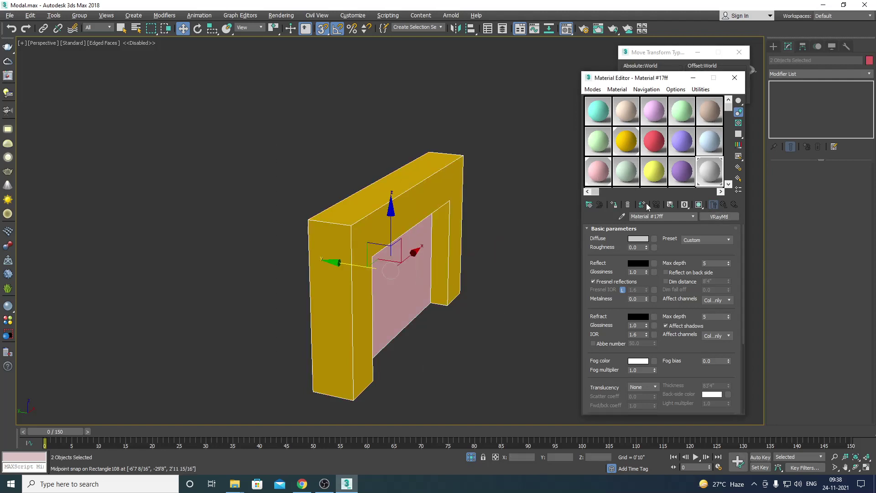
{"action": "left_click", "coordinate": [616, 206]}
{"action": "left_click", "coordinate": [738, 78]}
Unhide all hidden objects to show the whole house again.
{"action": "right_click", "coordinate": [516, 306]}
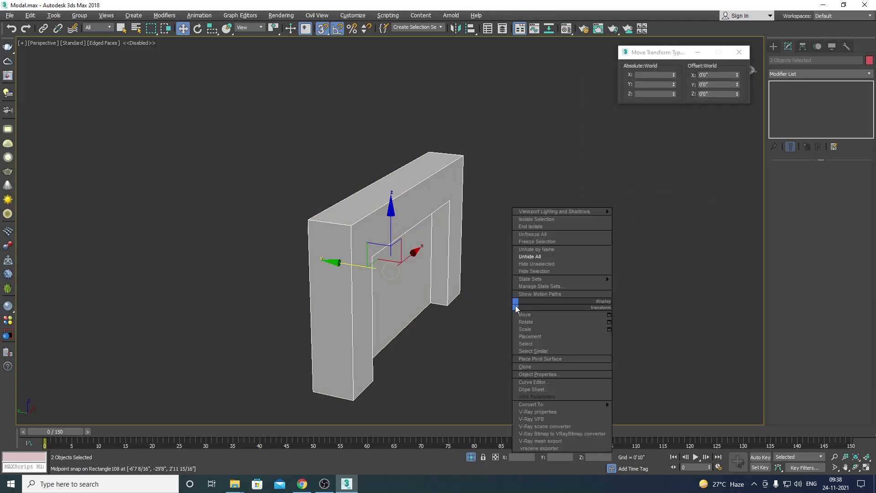
{"action": "left_click", "coordinate": [520, 257]}
{"action": "key", "text": "ctrl+r"}
{"action": "left_click_drag", "start_coordinate": [425, 202], "coordinate": [514, 265]}
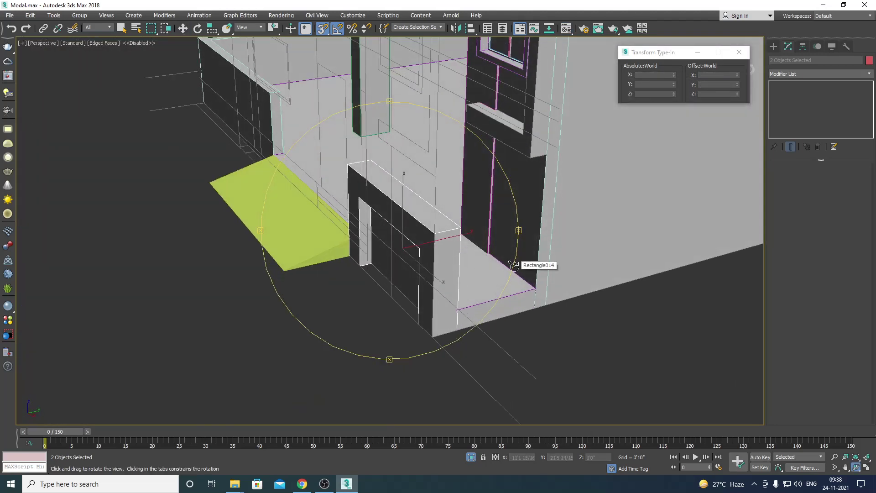
{"action": "mouse_move", "coordinate": [514, 265]}
{"action": "left_mouse_down"}
{"action": "mouse_move", "coordinate": [496, 238]}
{"action": "mouse_move", "coordinate": [496, 177]}
{"action": "left_mouse_up"}
{"action": "scroll", "coordinate": [496, 238], "scroll_direction": "down", "scroll_amount": 5}
{"action": "scroll", "coordinate": [393, 150], "scroll_direction": "up", "scroll_amount": 5}
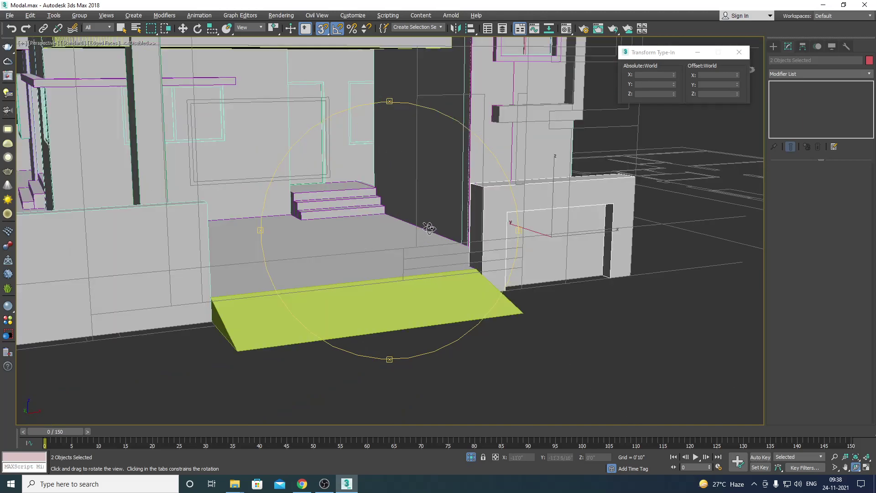
{"action": "key", "text": "c"}
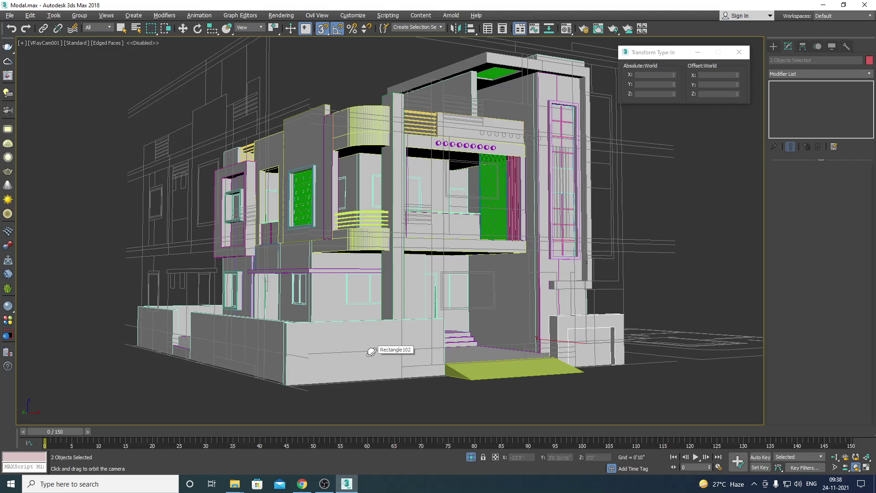
{"action": "key", "text": "p"}
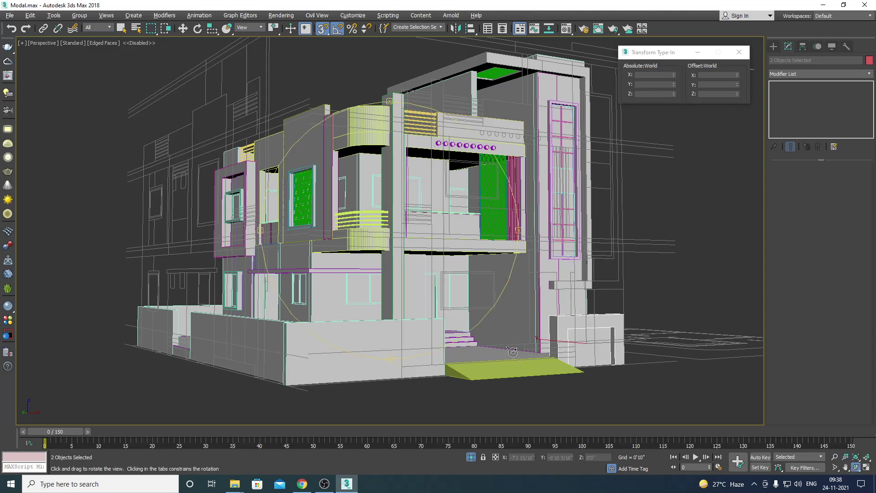
{"action": "left_click_drag", "start_coordinate": [434, 273], "coordinate": [477, 307]}
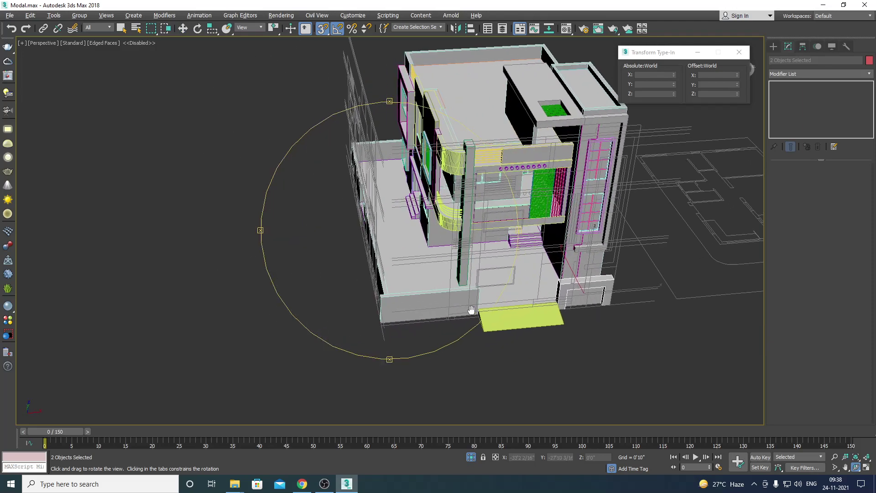
{"action": "left_click_drag", "start_coordinate": [466, 304], "coordinate": [456, 285]}
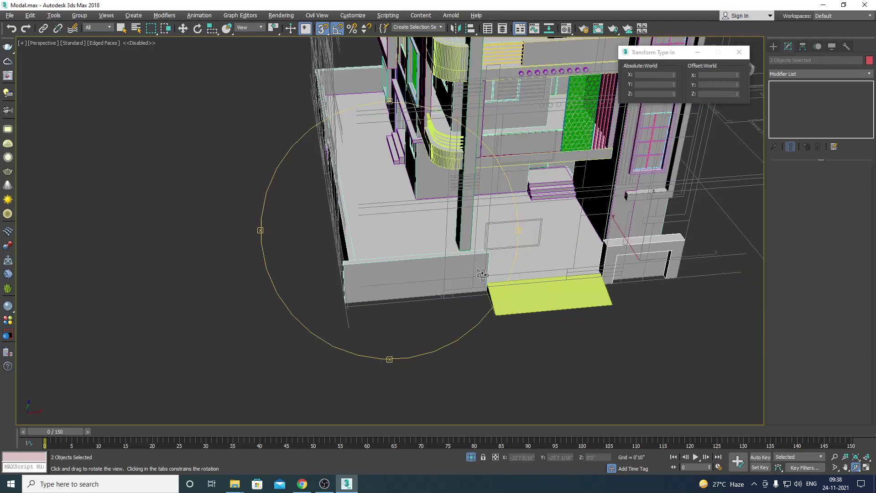
{"action": "key", "text": "w"}
{"action": "key", "text": "t"}
Pull Rectangle102's right-end vertices back to the gate and restore its extrusion.
{"action": "scroll", "coordinate": [464, 275], "scroll_direction": "down", "scroll_amount": 3}
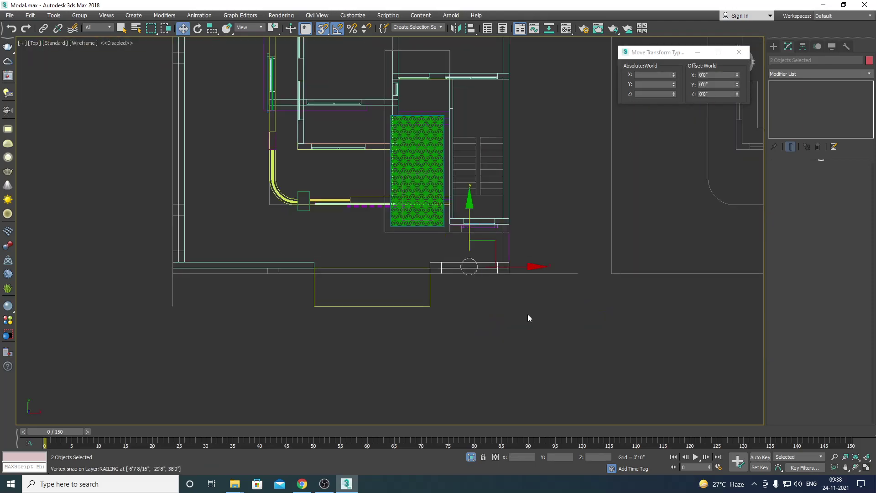
{"action": "scroll", "coordinate": [458, 303], "scroll_direction": "up", "scroll_amount": 3}
{"action": "scroll", "coordinate": [427, 270], "scroll_direction": "up", "scroll_amount": 2}
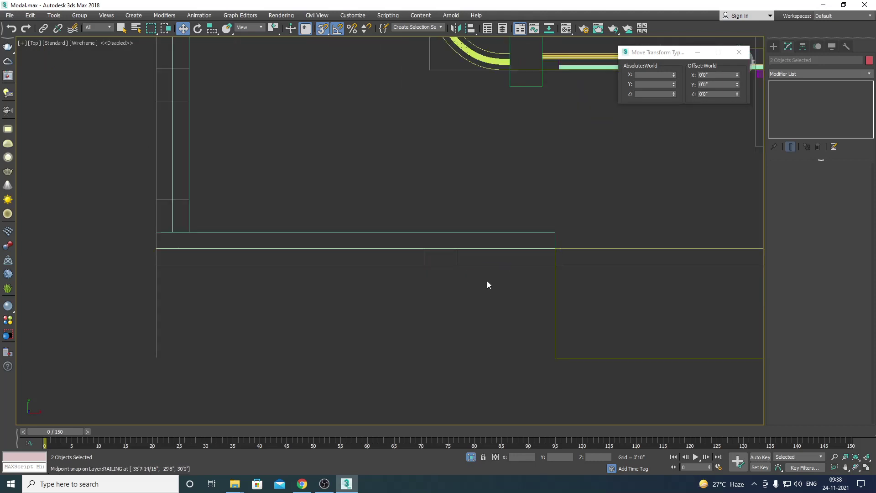
{"action": "scroll", "coordinate": [466, 304], "scroll_direction": "down", "scroll_amount": 2}
{"action": "scroll", "coordinate": [493, 287], "scroll_direction": "up", "scroll_amount": 3}
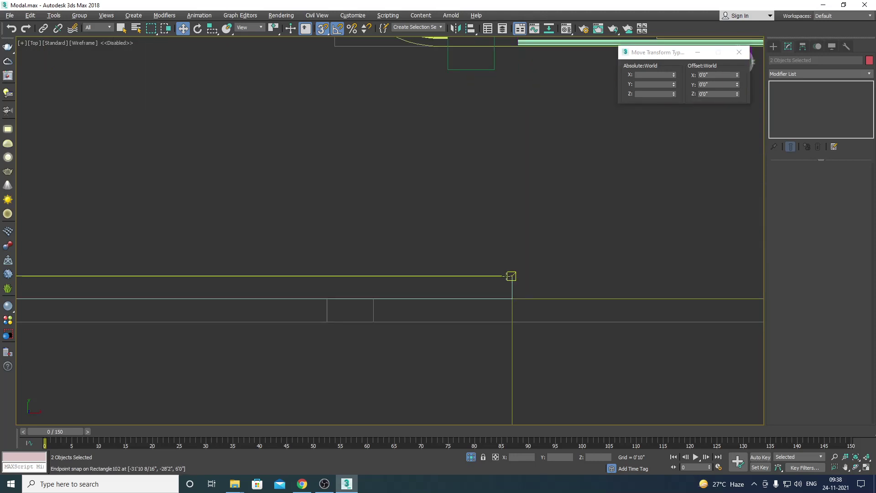
{"action": "left_click", "coordinate": [495, 276]}
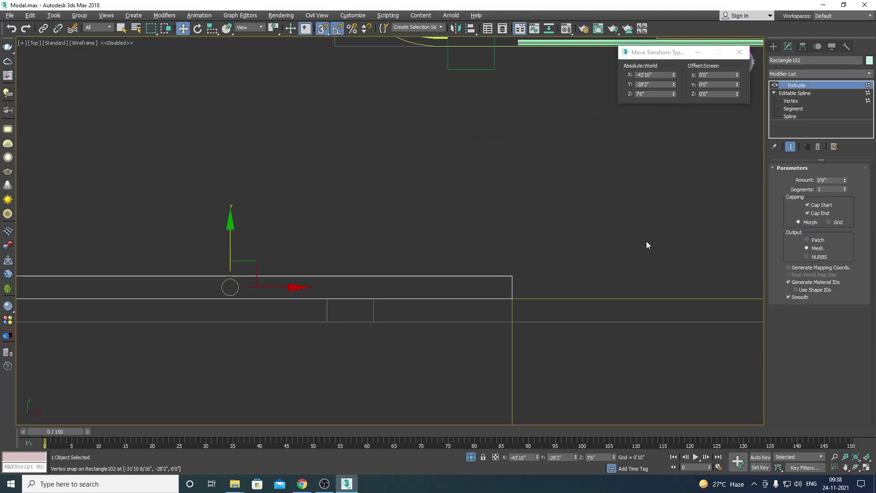
{"action": "left_click", "coordinate": [790, 101]}
{"action": "mouse_move", "coordinate": [440, 245]}
{"action": "left_mouse_down"}
{"action": "mouse_move", "coordinate": [522, 305]}
{"action": "mouse_move", "coordinate": [476, 291]}
{"action": "mouse_move", "coordinate": [383, 303]}
{"action": "left_mouse_up"}
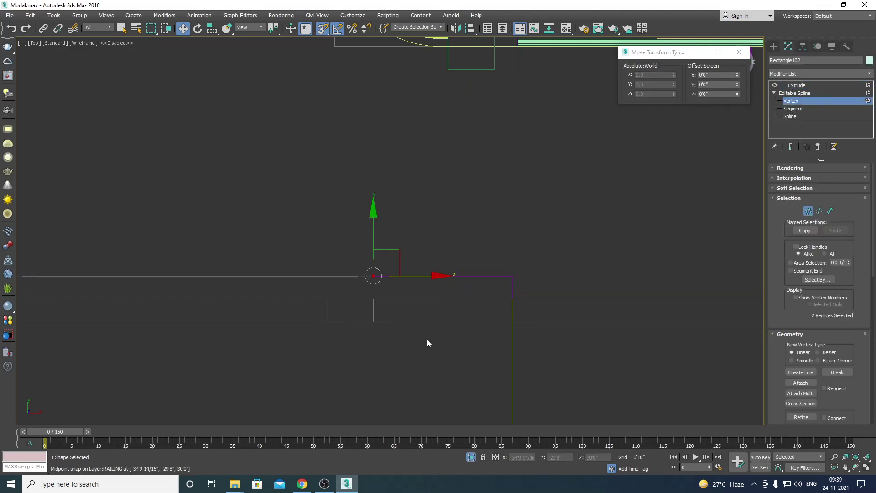
{"action": "left_click", "coordinate": [795, 88]}
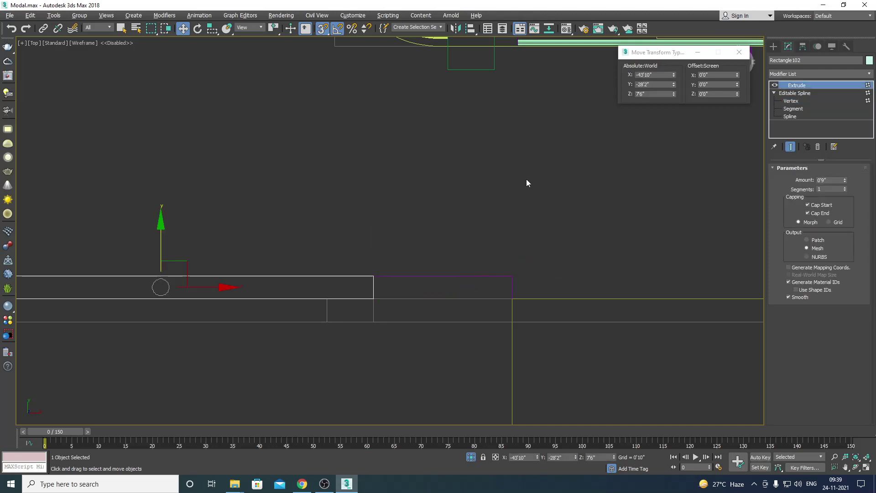
{"action": "left_click", "coordinate": [526, 179]}
{"action": "left_click", "coordinate": [325, 276]}
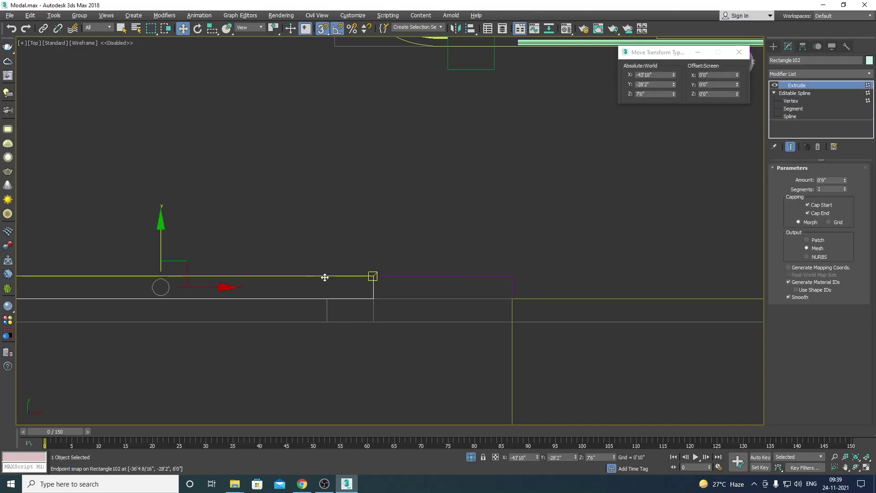
{"action": "scroll", "coordinate": [324, 277], "scroll_direction": "down", "scroll_amount": 4}
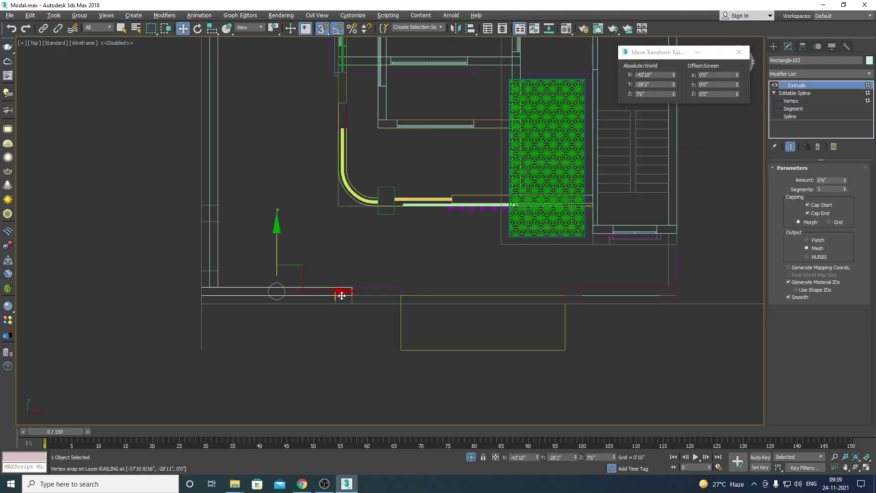
Copy Rectangle102 and snap the copy against the original's end over the gate.
{"action": "scroll", "coordinate": [283, 289], "scroll_direction": "up", "scroll_amount": 2}
{"action": "left_click_drag", "start_coordinate": [299, 290], "coordinate": [547, 288]}
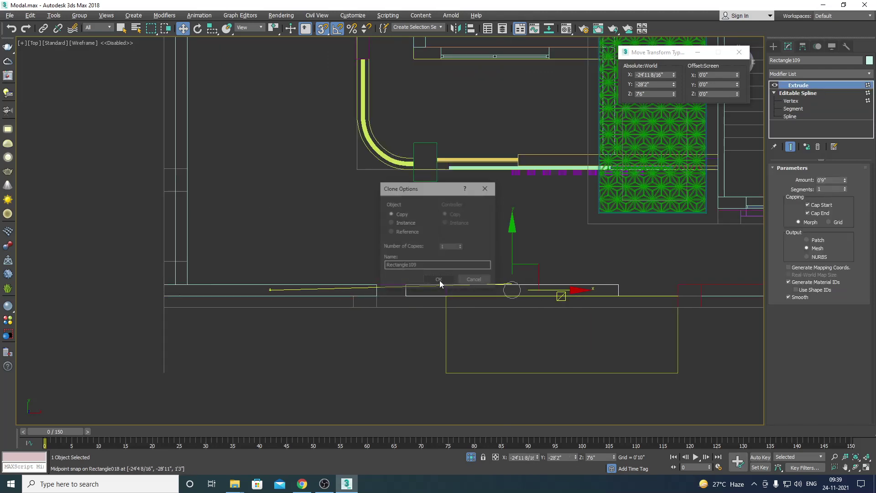
{"action": "left_click", "coordinate": [434, 280]}
{"action": "scroll", "coordinate": [418, 288], "scroll_direction": "up", "scroll_amount": 2}
{"action": "left_click_drag", "start_coordinate": [471, 280], "coordinate": [361, 282]}
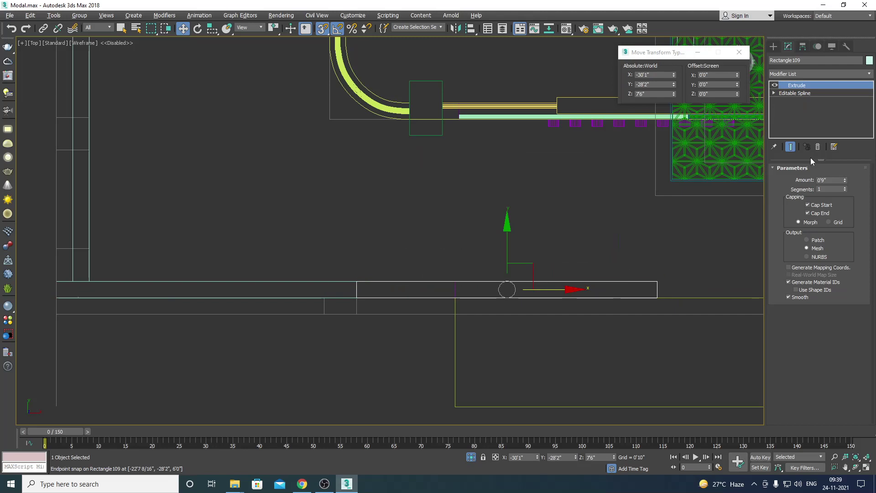
Set the copy's Extrude Amount to 1'6".
{"action": "double_click", "coordinate": [827, 179]}
{"action": "type", "text": "18"}
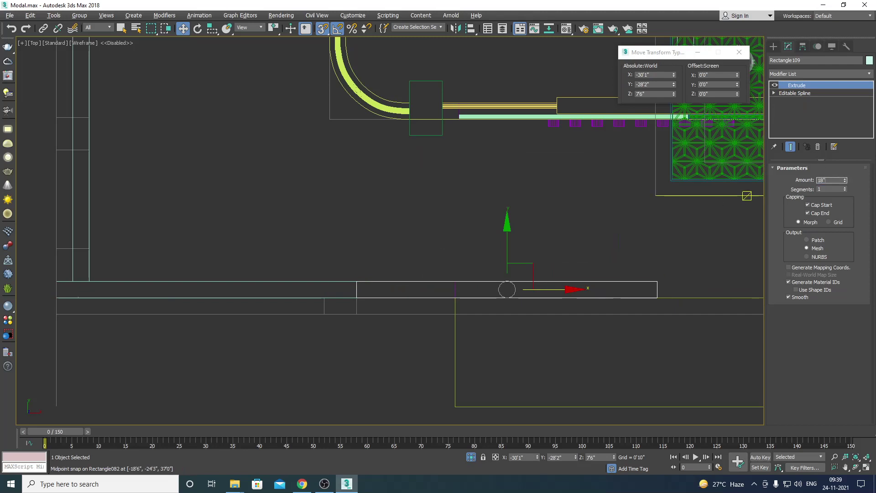
{"action": "key", "text": "Return"}
{"action": "left_click", "coordinate": [773, 93]}
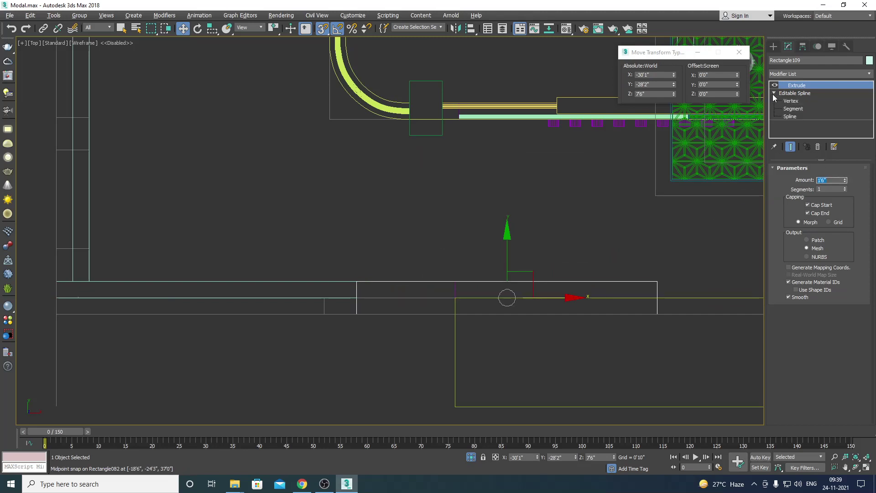
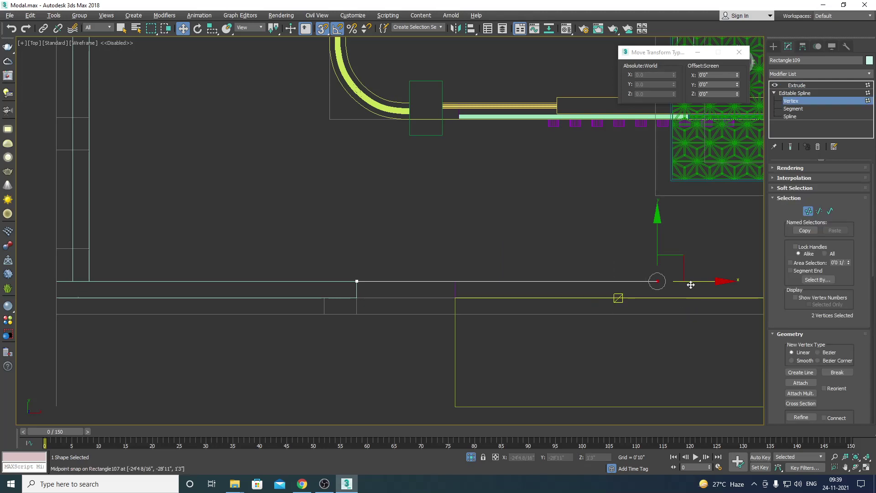
Snap the front wall spline's end vertices left so the wall ends beside the ramp.
{"action": "left_click_drag", "start_coordinate": [690, 285], "coordinate": [455, 287]}
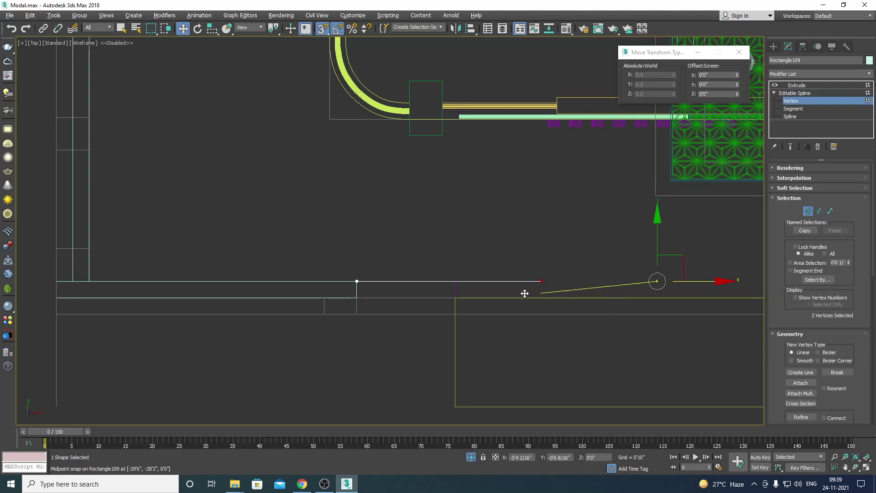
{"action": "left_click", "coordinate": [813, 84]}
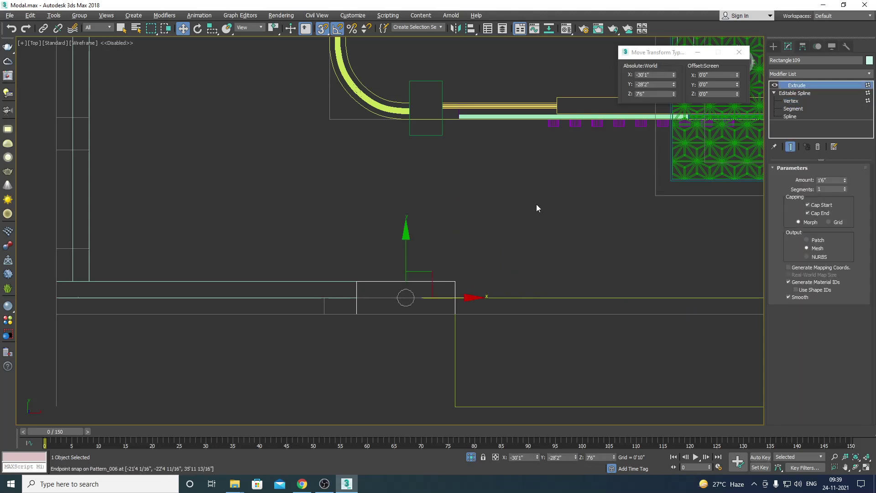
{"action": "key", "text": "ctrl+r"}
{"action": "mouse_move", "coordinate": [378, 255]}
{"action": "left_mouse_down"}
{"action": "mouse_move", "coordinate": [374, 343]}
{"action": "mouse_move", "coordinate": [367, 297]}
{"action": "mouse_move", "coordinate": [385, 346]}
{"action": "mouse_move", "coordinate": [371, 331]}
{"action": "mouse_move", "coordinate": [391, 293]}
{"action": "mouse_move", "coordinate": [409, 294]}
{"action": "mouse_move", "coordinate": [362, 313]}
{"action": "mouse_move", "coordinate": [385, 312]}
{"action": "mouse_move", "coordinate": [391, 289]}
{"action": "mouse_move", "coordinate": [364, 293]}
{"action": "mouse_move", "coordinate": [380, 332]}
{"action": "mouse_move", "coordinate": [416, 297]}
{"action": "left_mouse_up"}
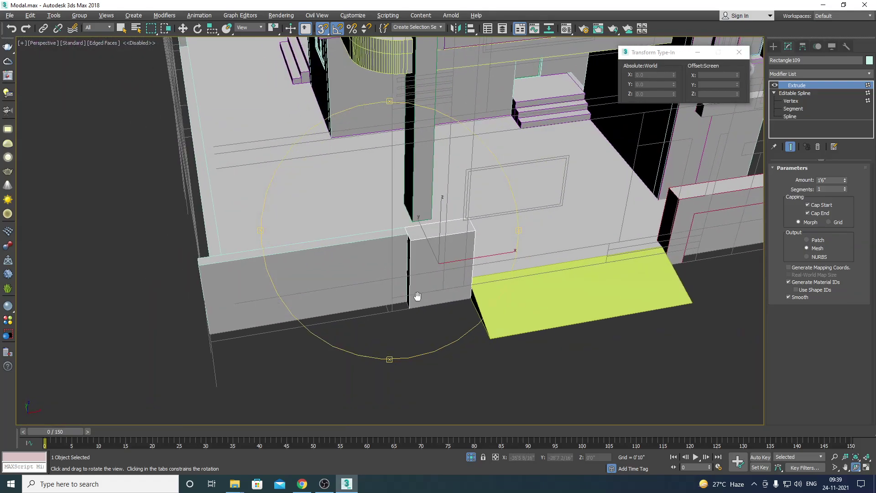
Shift-clone the front wall piece leftward along the compound wall line.
{"action": "key", "text": "w"}
{"action": "left_click", "coordinate": [397, 349]}
{"action": "scroll", "coordinate": [720, 209], "scroll_direction": "down", "scroll_amount": 3}
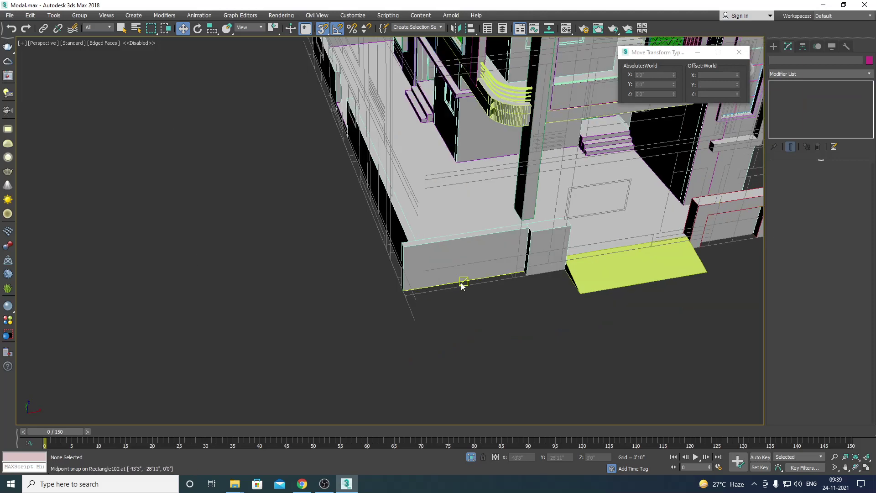
{"action": "mouse_move", "coordinate": [462, 285]}
{"action": "middle_mouse_down", "text": "alt"}
{"action": "mouse_move", "coordinate": [487, 328]}
{"action": "mouse_move", "coordinate": [511, 274]}
{"action": "middle_mouse_up", "text": "alt"}
{"action": "scroll", "coordinate": [524, 251], "scroll_direction": "up", "scroll_amount": 3}
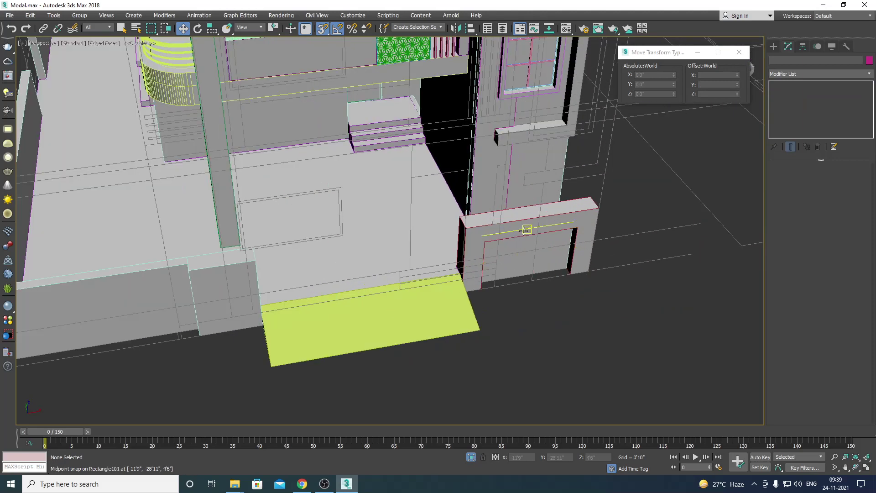
{"action": "left_click", "coordinate": [533, 235]}
{"action": "scroll", "coordinate": [533, 235], "scroll_direction": "down", "scroll_amount": 2}
{"action": "left_click_drag", "start_coordinate": [533, 235], "coordinate": [237, 280], "text": "shift"}
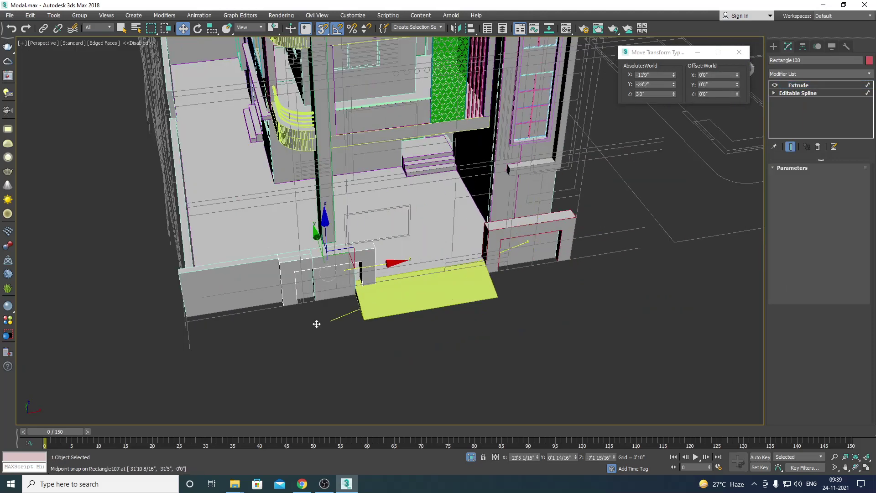
{"action": "left_click", "coordinate": [439, 281]}
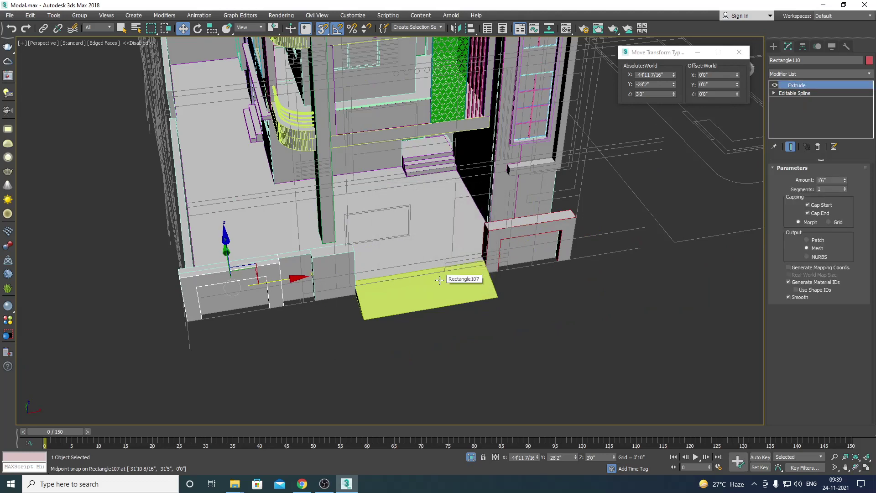
Snap the copied wall piece into its new position in Top view.
{"action": "key", "text": "t"}
{"action": "scroll", "coordinate": [440, 280], "scroll_direction": "down", "scroll_amount": 5}
{"action": "middle_click_drag", "start_coordinate": [445, 341], "coordinate": [487, 341]}
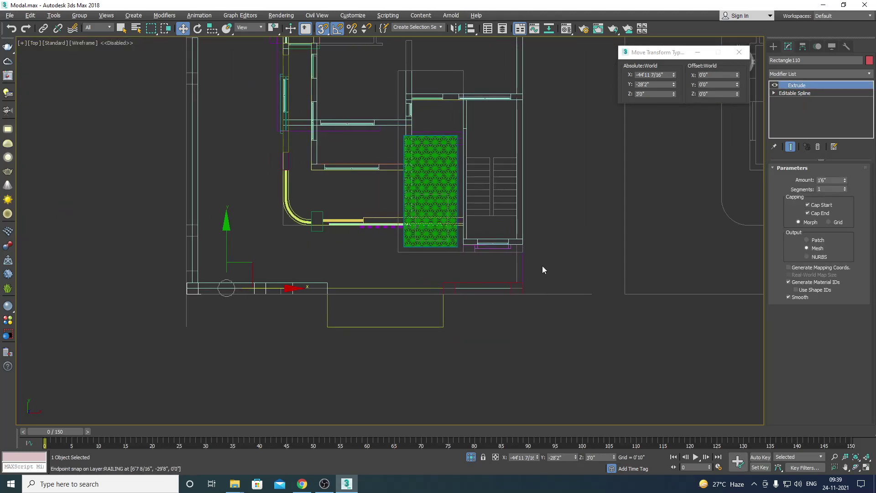
{"action": "scroll", "coordinate": [348, 288], "scroll_direction": "up", "scroll_amount": 3}
{"action": "mouse_move", "coordinate": [396, 254]}
{"action": "left_mouse_down"}
{"action": "mouse_move", "coordinate": [381, 273]}
{"action": "mouse_move", "coordinate": [218, 250]}
{"action": "left_mouse_up"}
{"action": "scroll", "coordinate": [380, 272], "scroll_direction": "up", "scroll_amount": 2}
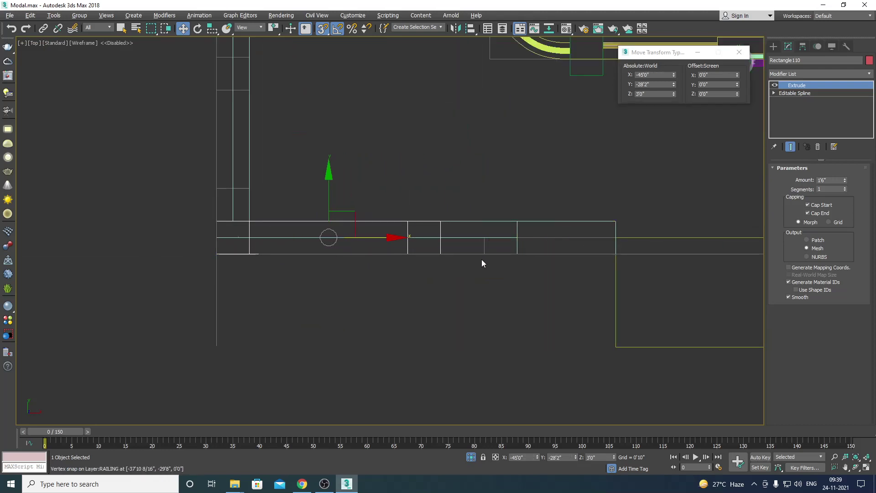
{"action": "left_click", "coordinate": [773, 94]}
Snap-move the copy's end vertices to close the gap in the front wall.
{"action": "left_click", "coordinate": [796, 101]}
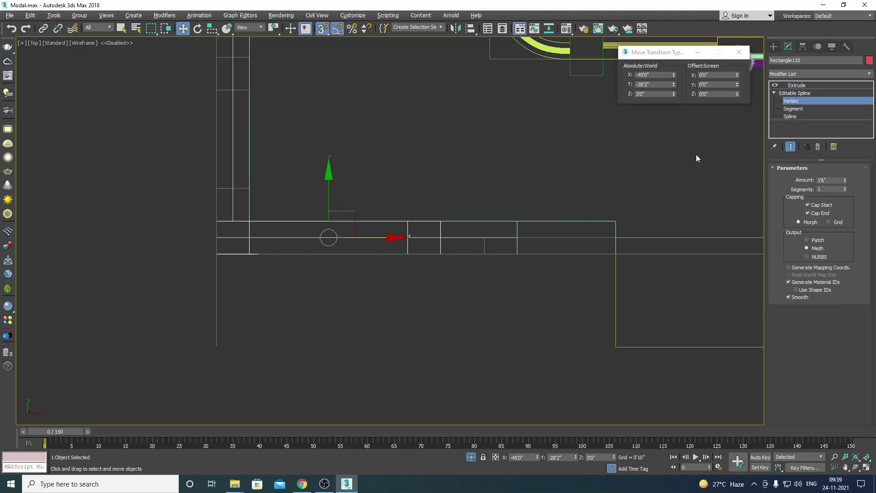
{"action": "scroll", "coordinate": [461, 184], "scroll_direction": "up", "scroll_amount": 4}
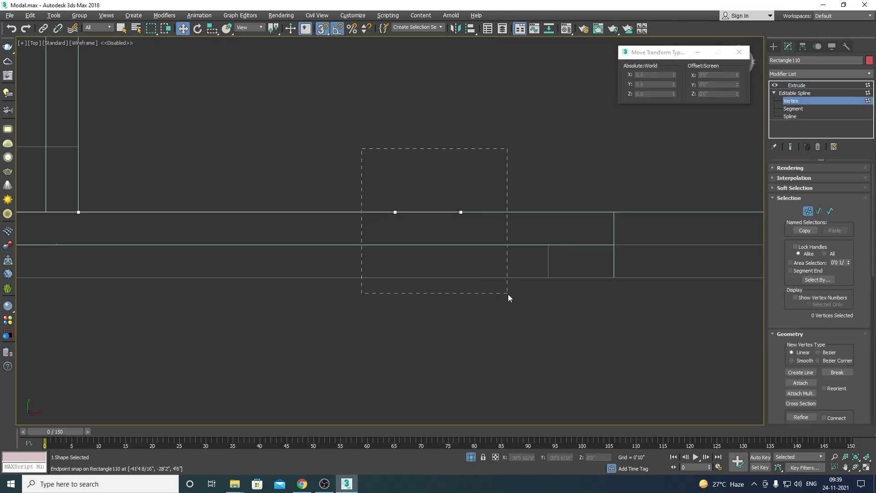
{"action": "mouse_move", "coordinate": [508, 298]}
{"action": "left_mouse_down"}
{"action": "mouse_move", "coordinate": [489, 210]}
{"action": "mouse_move", "coordinate": [550, 277]}
{"action": "left_mouse_up"}
{"action": "scroll", "coordinate": [479, 306], "scroll_direction": "down", "scroll_amount": 4}
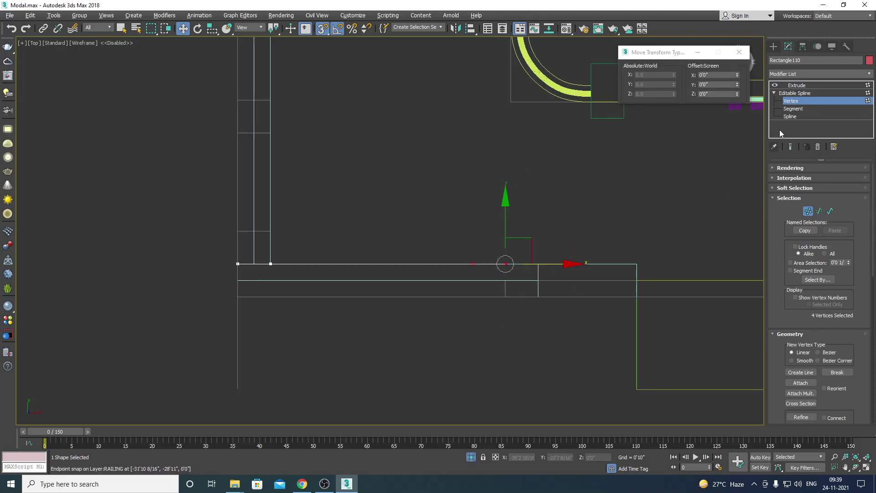
{"action": "left_click", "coordinate": [793, 86]}
Orbit the Perspective view to check the whole building and garage area.
{"action": "key", "text": "p"}
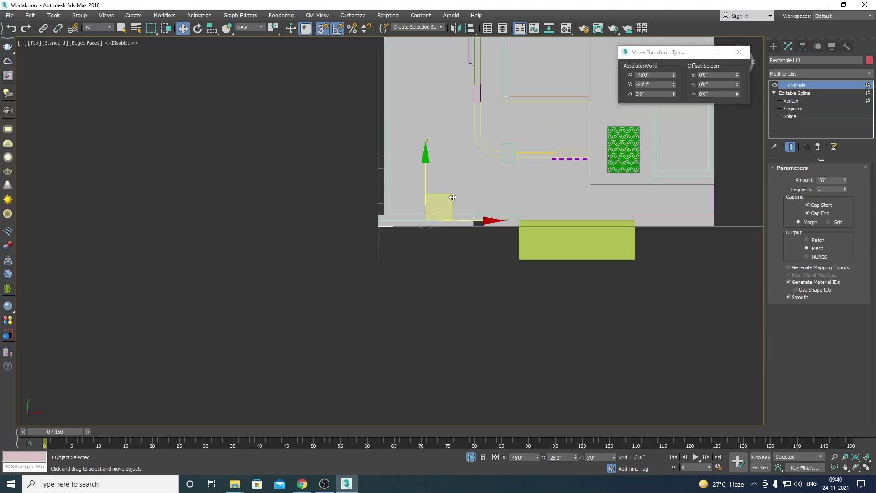
{"action": "key", "text": "ctrl+r"}
{"action": "left_click_drag", "start_coordinate": [416, 291], "coordinate": [441, 255]}
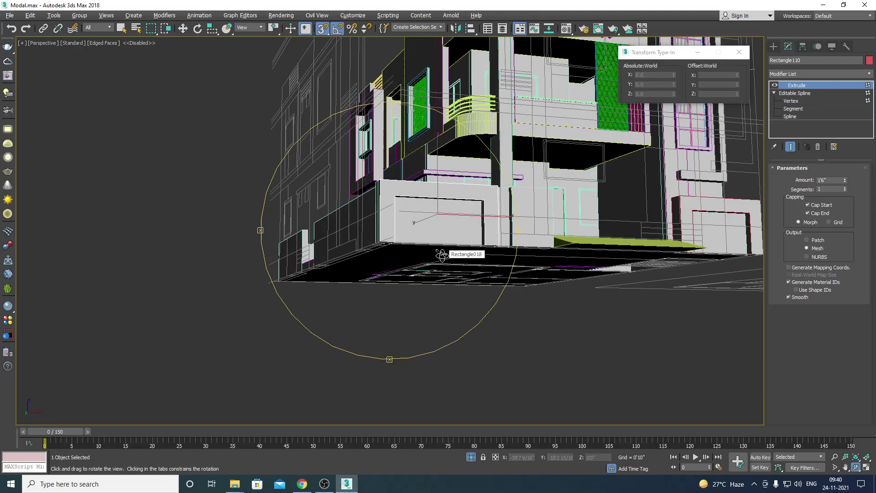
{"action": "scroll", "coordinate": [441, 255], "scroll_direction": "up", "scroll_amount": 5}
{"action": "mouse_move", "coordinate": [440, 254]}
{"action": "left_mouse_down"}
{"action": "mouse_move", "coordinate": [387, 264]}
{"action": "mouse_move", "coordinate": [417, 285]}
{"action": "mouse_move", "coordinate": [494, 287]}
{"action": "mouse_move", "coordinate": [379, 205]}
{"action": "mouse_move", "coordinate": [448, 264]}
{"action": "left_mouse_up"}
Select the two gate frame wall pieces and frame them in Front view.
{"action": "key", "text": "w"}
{"action": "left_click", "coordinate": [406, 180]}
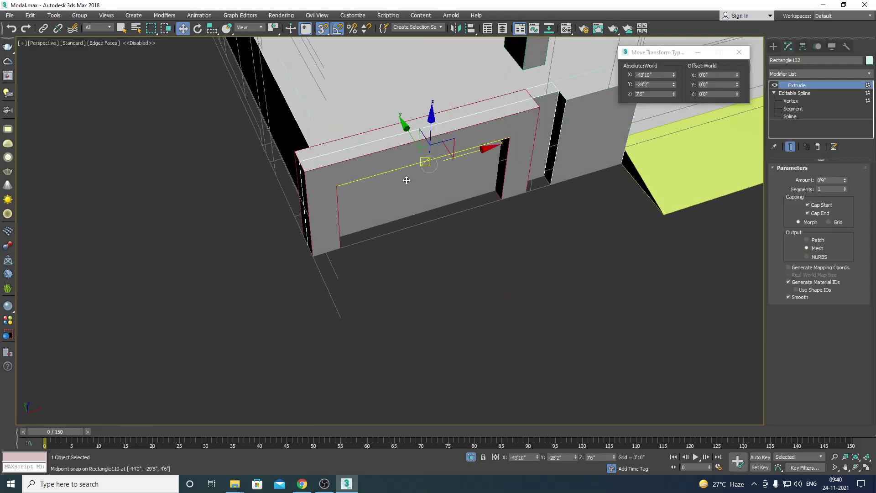
{"action": "left_click", "coordinate": [383, 156], "text": "ctrl"}
{"action": "key", "text": "z"}
{"action": "key", "text": "f"}
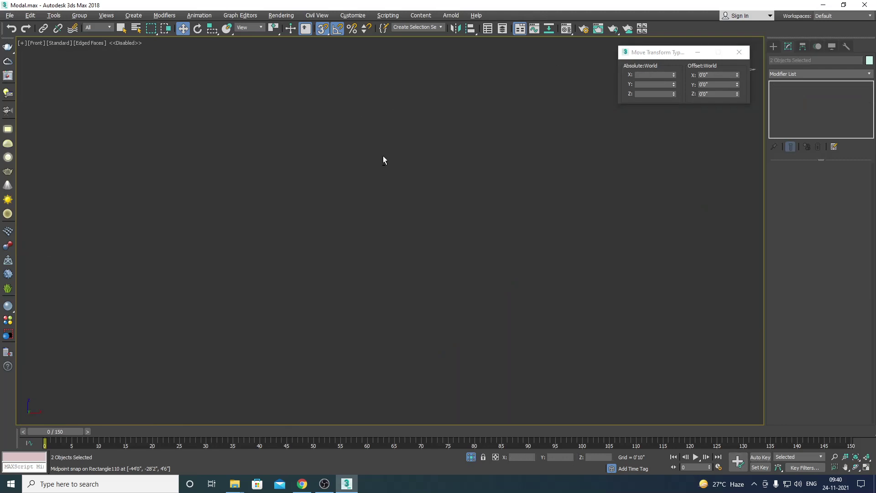
{"action": "key", "text": "z"}
{"action": "scroll", "coordinate": [424, 247], "scroll_direction": "down", "scroll_amount": 2}
{"action": "key", "text": "e"}
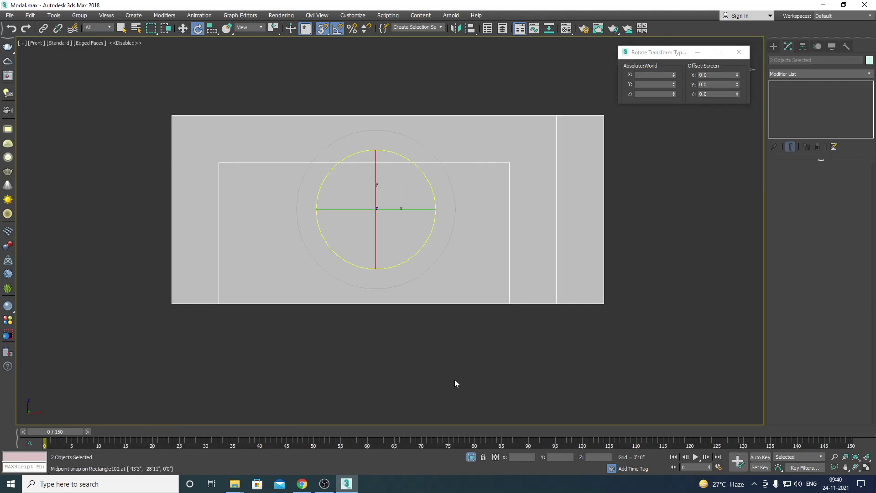
{"action": "key", "text": "w"}
{"action": "left_click", "coordinate": [460, 385]}
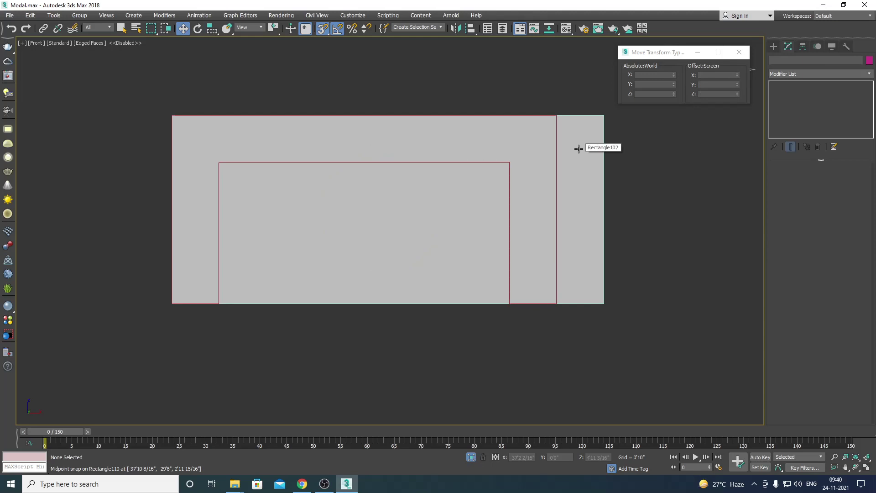
Place the gate frame piece at X = -43'10" and snap its left side inward.
{"action": "left_click", "coordinate": [579, 149]}
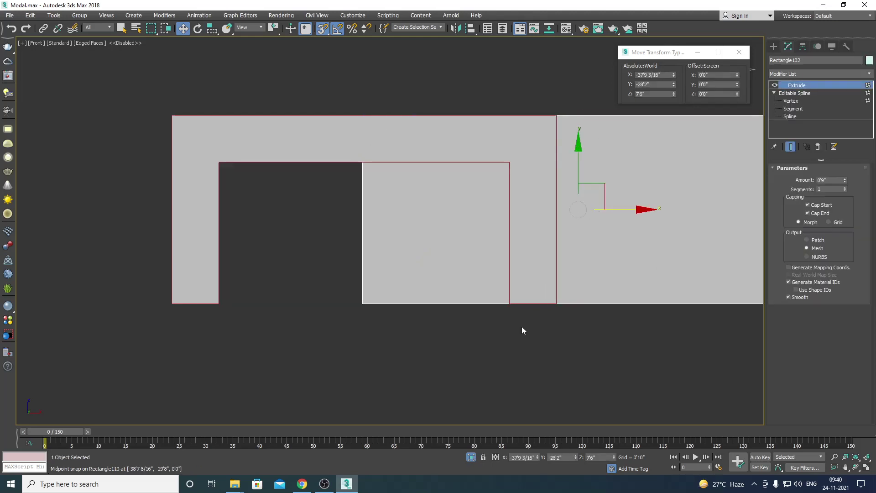
{"action": "type", "text": "-43'10\""}
{"action": "key", "text": "Return"}
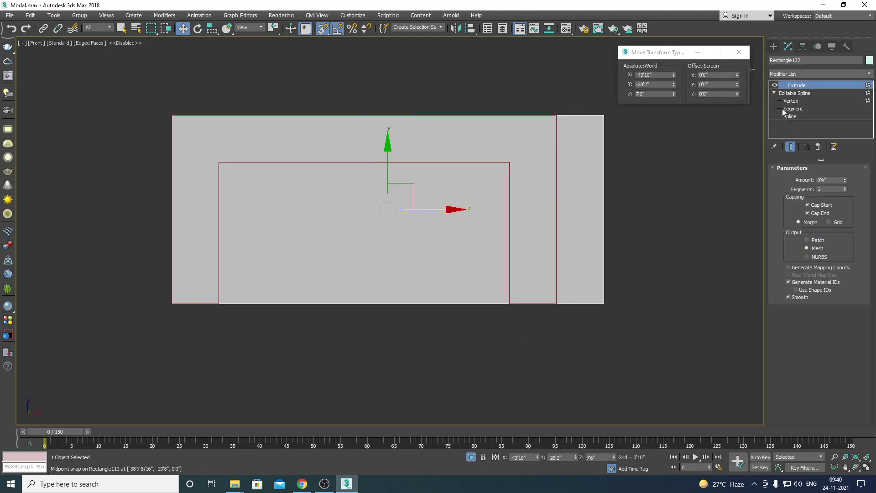
{"action": "left_click", "coordinate": [793, 108]}
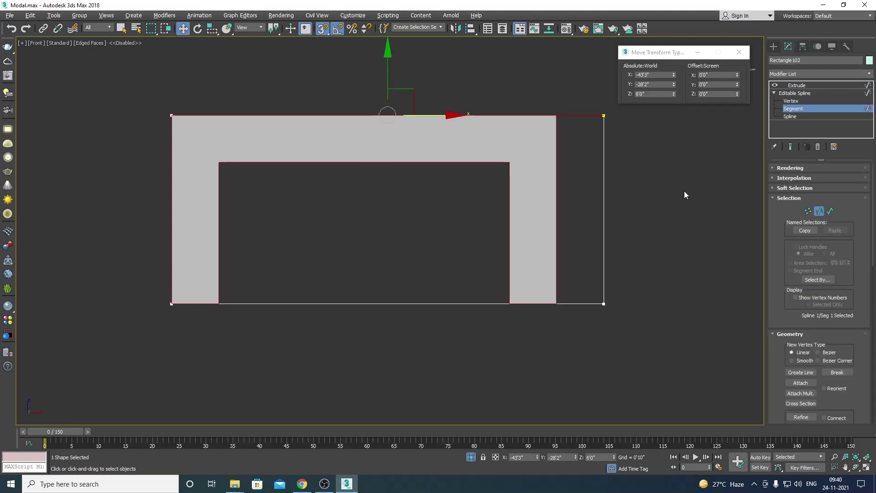
{"action": "key", "text": "F3"}
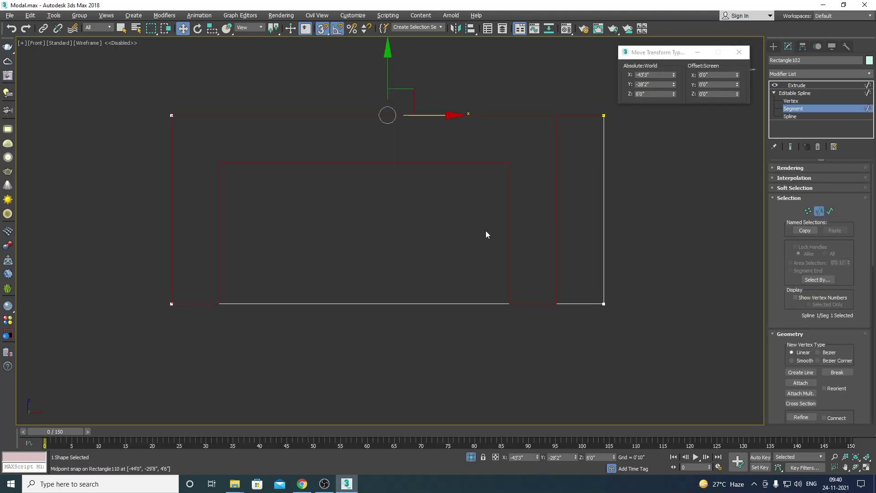
{"action": "mouse_move", "coordinate": [172, 240]}
{"action": "left_mouse_down"}
{"action": "mouse_move", "coordinate": [356, 168]}
{"action": "mouse_move", "coordinate": [558, 115]}
{"action": "left_mouse_up"}
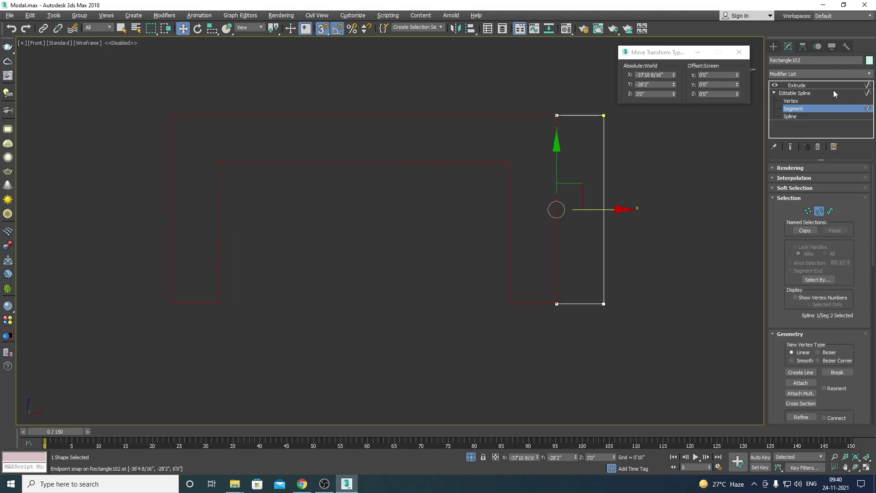
{"action": "left_click", "coordinate": [817, 85]}
Clone the narrow side piece leftward into the gate opening.
{"action": "left_click", "coordinate": [697, 146]}
{"action": "left_click", "coordinate": [603, 196]}
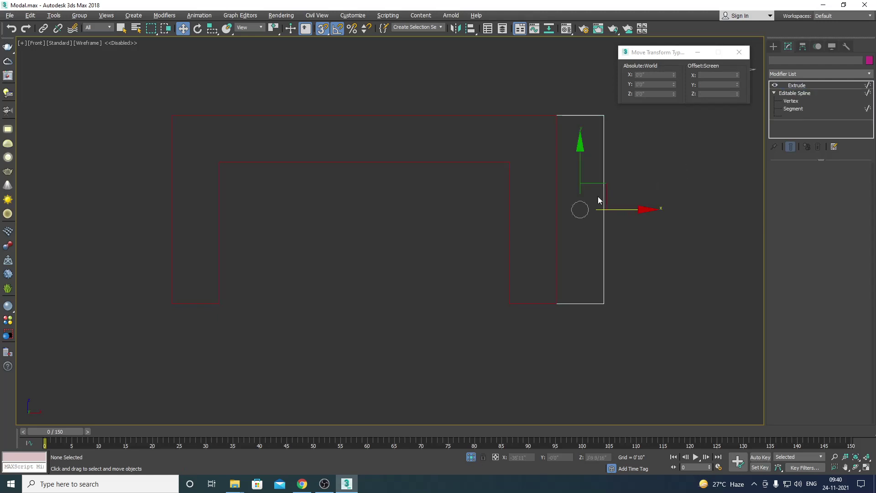
{"action": "left_click_drag", "start_coordinate": [636, 212], "coordinate": [363, 163], "text": "shift"}
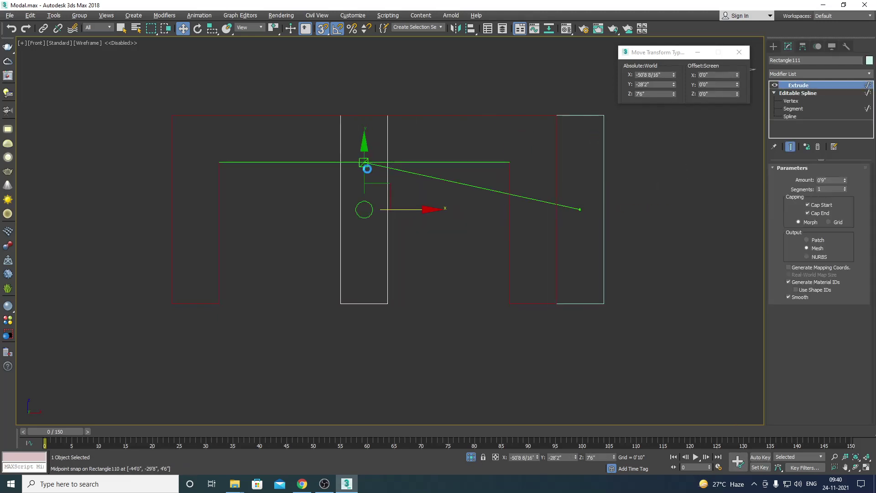
{"action": "left_click", "coordinate": [439, 280]}
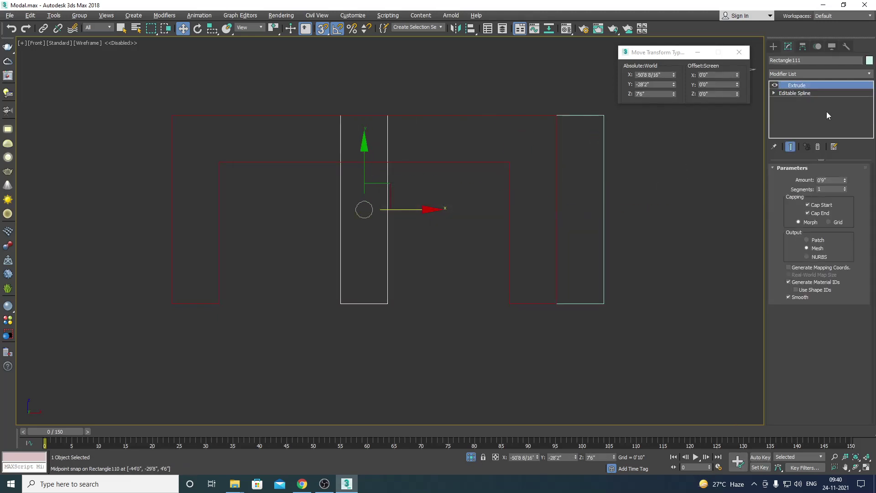
Move the copy's vertices so it fills the whole opening between the pillars.
{"action": "left_click", "coordinate": [791, 101]}
{"action": "left_click_drag", "start_coordinate": [274, 76], "coordinate": [459, 128]}
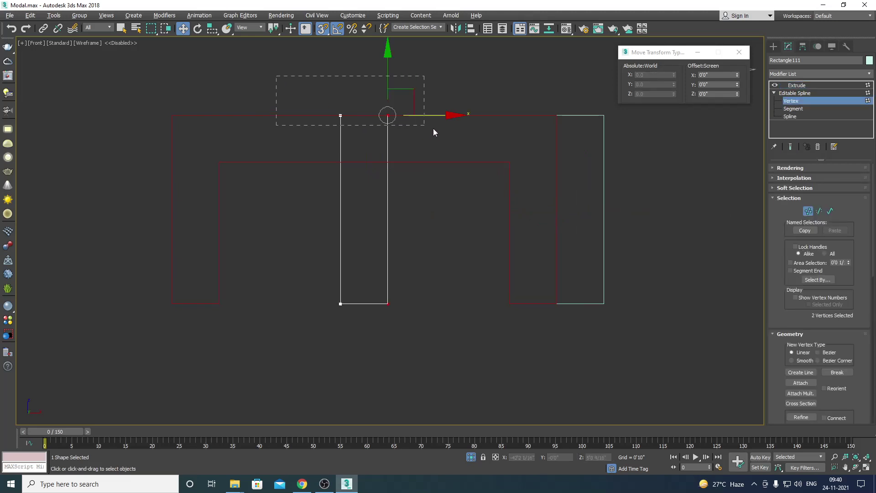
{"action": "mouse_move", "coordinate": [387, 115]}
{"action": "left_mouse_down"}
{"action": "mouse_move", "coordinate": [510, 149]}
{"action": "mouse_move", "coordinate": [509, 162]}
{"action": "left_mouse_up"}
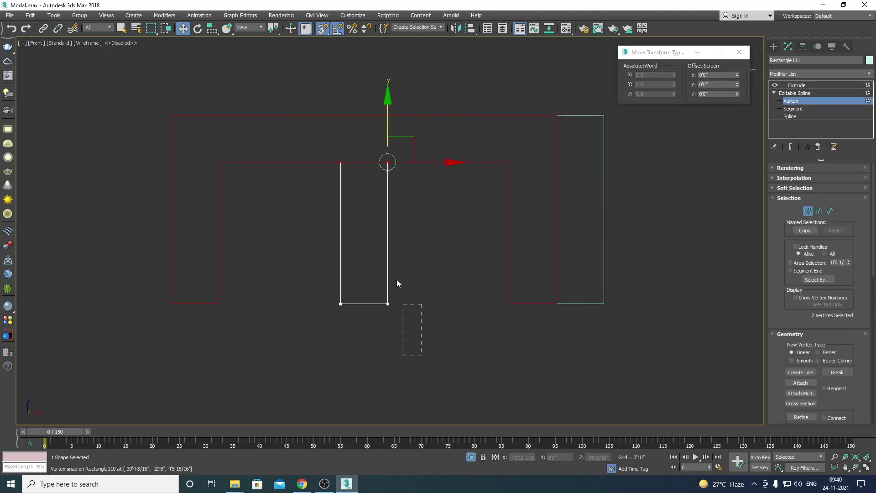
{"action": "left_click_drag", "start_coordinate": [426, 162], "coordinate": [509, 162]}
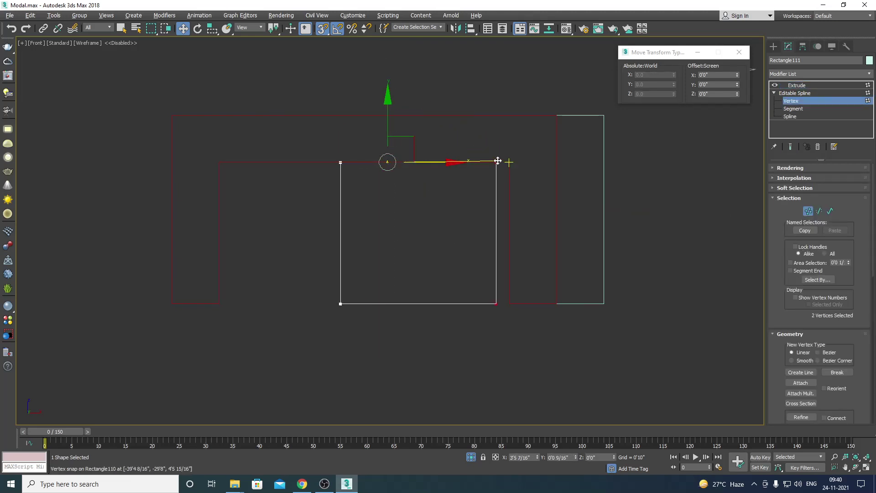
{"action": "left_click_drag", "start_coordinate": [305, 106], "coordinate": [381, 211]}
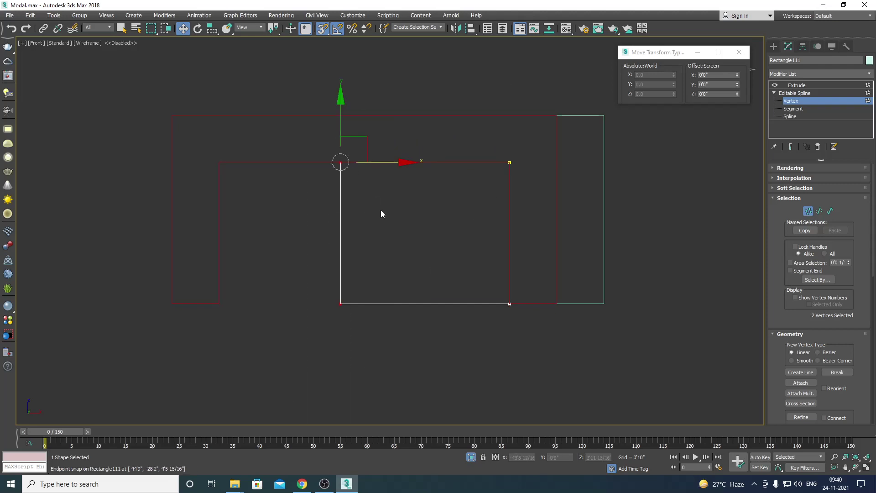
{"action": "left_click_drag", "start_coordinate": [384, 165], "coordinate": [219, 302]}
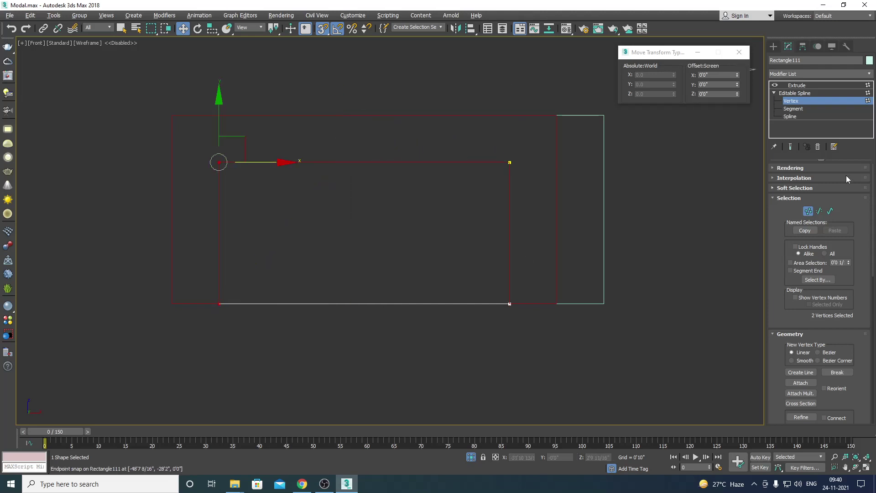
{"action": "left_click", "coordinate": [812, 85]}
{"action": "left_click", "coordinate": [709, 234]}
Select the new wall and gate pieces and orbit to a three-quarter Perspective view.
{"action": "key", "text": "F3"}
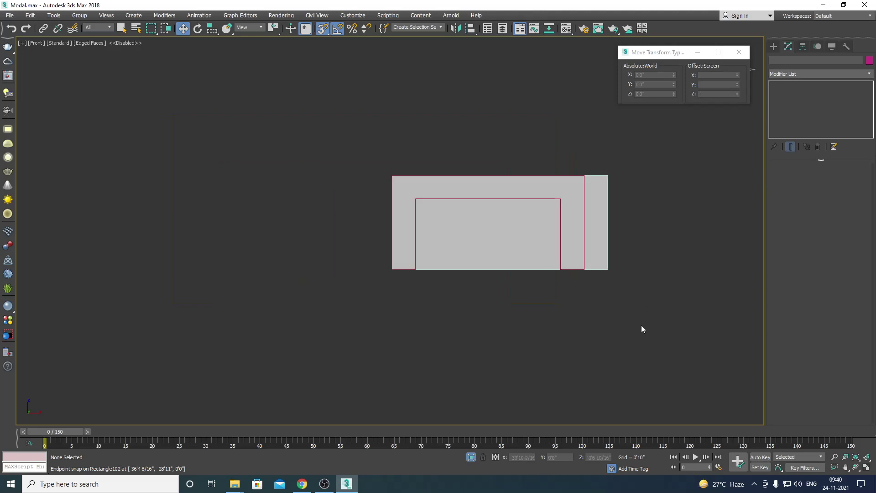
{"action": "left_click_drag", "start_coordinate": [641, 325], "coordinate": [378, 161]}
{"action": "key", "text": "p"}
{"action": "middle_click_drag", "start_coordinate": [393, 202], "coordinate": [385, 222], "text": "alt"}
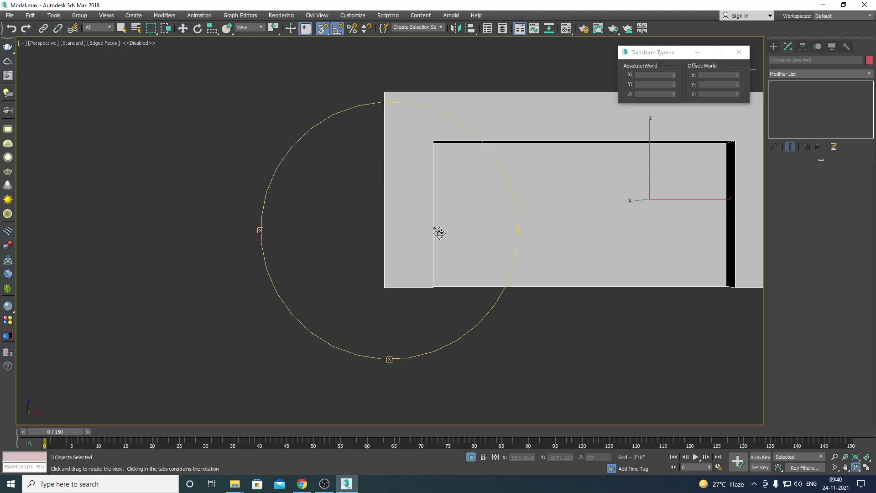
{"action": "mouse_move", "coordinate": [386, 223]}
{"action": "left_mouse_down"}
{"action": "mouse_move", "coordinate": [526, 233]}
{"action": "mouse_move", "coordinate": [386, 257]}
{"action": "mouse_move", "coordinate": [428, 255]}
{"action": "mouse_move", "coordinate": [405, 278]}
{"action": "mouse_move", "coordinate": [460, 295]}
{"action": "left_mouse_up"}
Orbit around the gate to show the building's front facade, then deselect.
{"action": "right_click", "coordinate": [460, 294]}
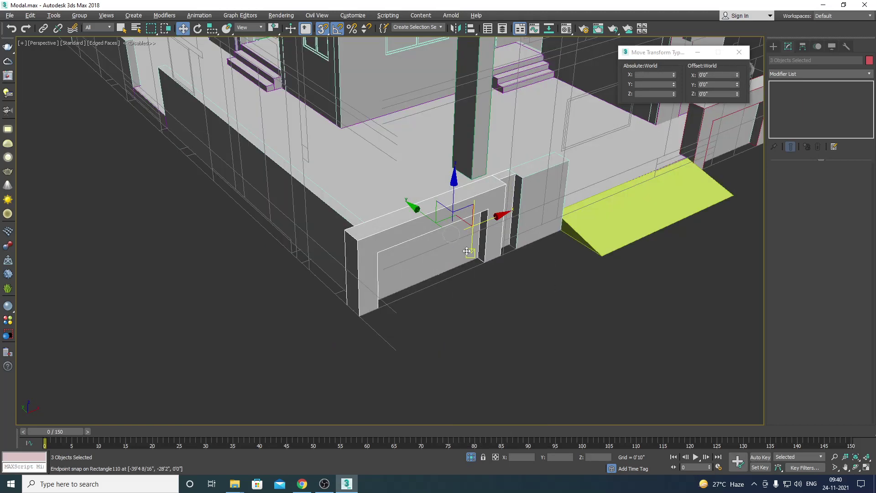
{"action": "key", "text": "ctrl+r"}
{"action": "left_click_drag", "start_coordinate": [466, 251], "coordinate": [443, 225]}
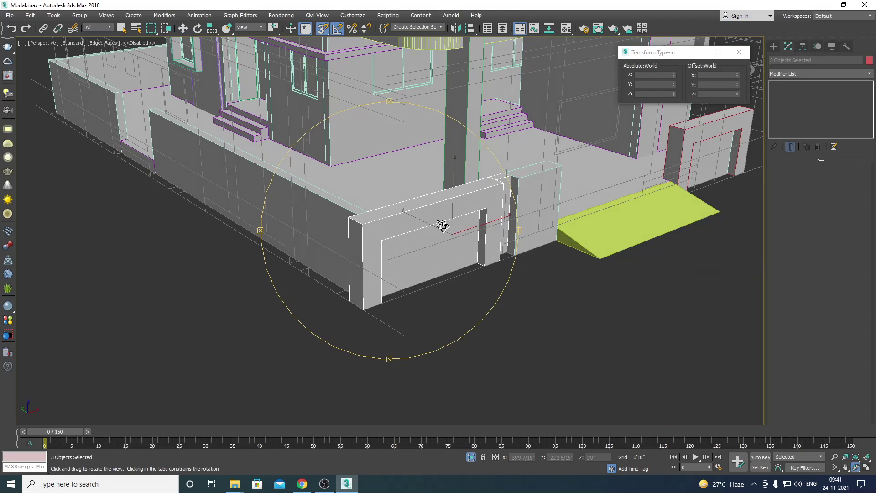
{"action": "mouse_move", "coordinate": [439, 225]}
{"action": "left_mouse_down"}
{"action": "mouse_move", "coordinate": [435, 249]}
{"action": "mouse_move", "coordinate": [471, 256]}
{"action": "mouse_move", "coordinate": [447, 236]}
{"action": "mouse_move", "coordinate": [475, 278]}
{"action": "mouse_move", "coordinate": [448, 260]}
{"action": "left_mouse_up"}
{"action": "key", "text": "w"}
{"action": "left_click", "coordinate": [505, 323]}
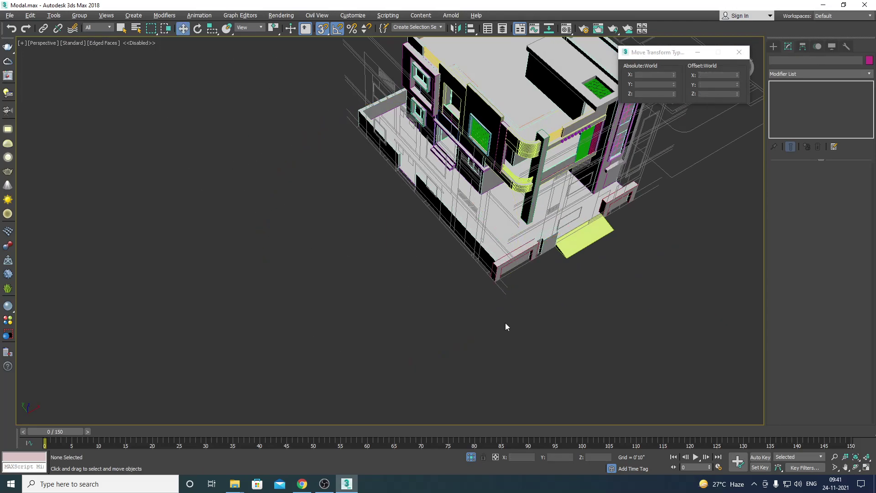
Show the Top view in wireframe, zoomed to the front-left wall corner.
{"action": "key", "text": "t"}
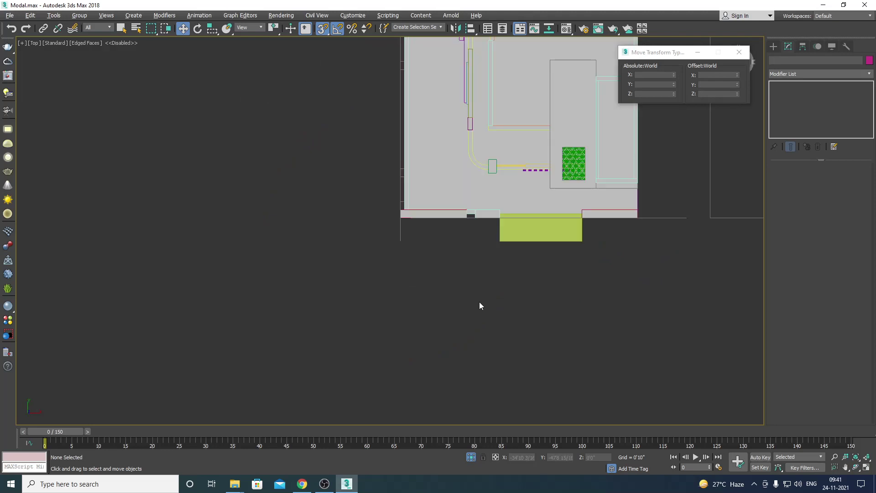
{"action": "scroll", "coordinate": [453, 310], "scroll_direction": "up", "scroll_amount": 3}
{"action": "key", "text": "F3"}
{"action": "scroll", "coordinate": [457, 319], "scroll_direction": "up", "scroll_amount": 2}
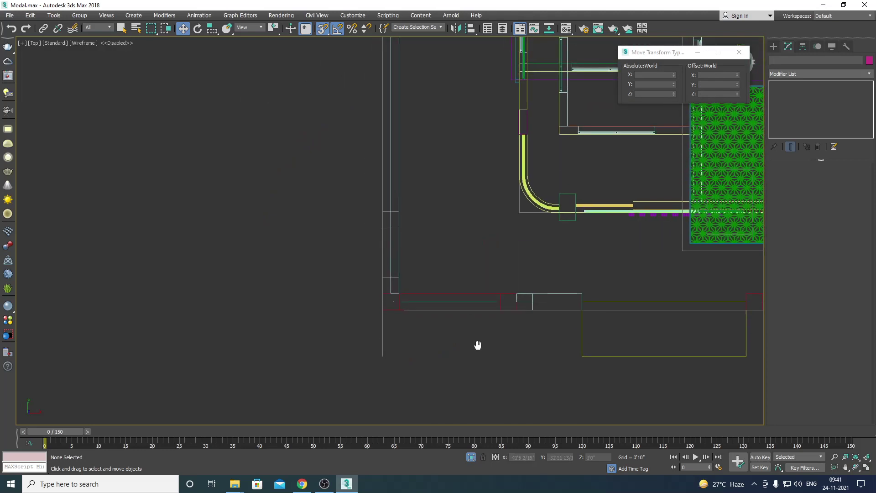
{"action": "scroll", "coordinate": [383, 289], "scroll_direction": "up", "scroll_amount": 3}
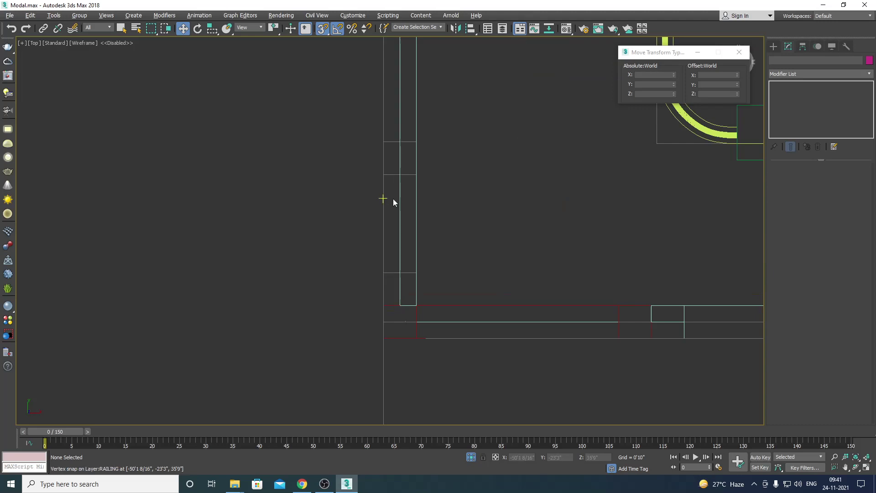
{"action": "scroll", "coordinate": [398, 192], "scroll_direction": "down", "scroll_amount": 1}
{"action": "middle_click_drag", "start_coordinate": [401, 178], "coordinate": [416, 329]}
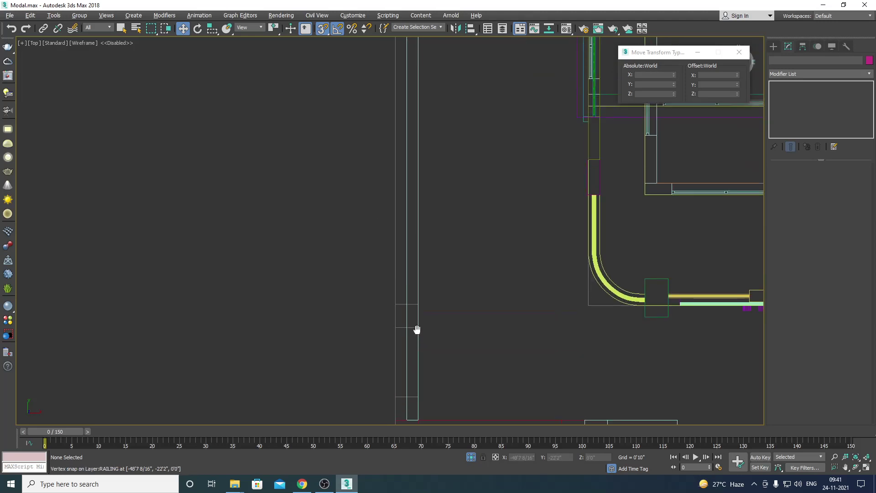
{"action": "scroll", "coordinate": [393, 176], "scroll_direction": "down", "scroll_amount": 2}
{"action": "scroll", "coordinate": [565, 384], "scroll_direction": "up", "scroll_amount": 4}
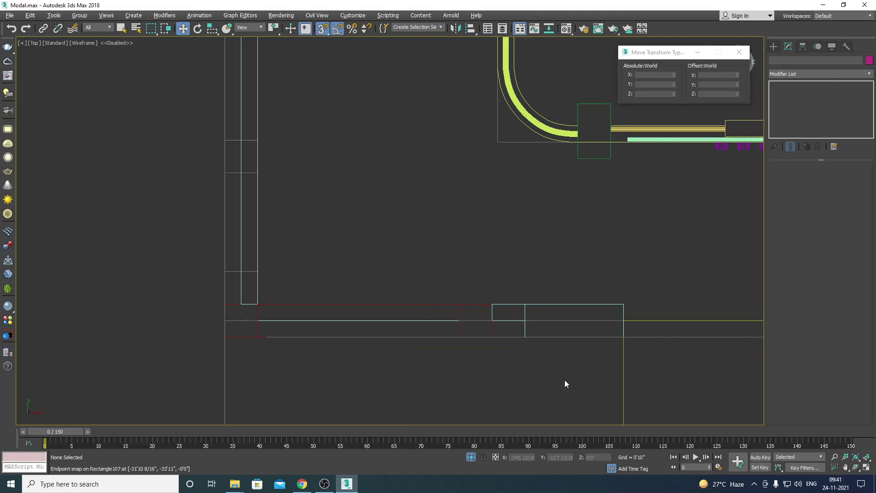
Clone the front wall slab to the left and rotate the copy 90°.
{"action": "left_click", "coordinate": [524, 328]}
{"action": "mouse_move", "coordinate": [576, 317]}
{"action": "left_mouse_down", "text": "shift"}
{"action": "mouse_move", "coordinate": [146, 293]}
{"action": "mouse_move", "coordinate": [132, 225]}
{"action": "left_mouse_up", "text": "shift"}
{"action": "left_click", "coordinate": [439, 280]}
{"action": "middle_click_drag", "start_coordinate": [420, 254], "coordinate": [486, 287]}
{"action": "key", "text": "e"}
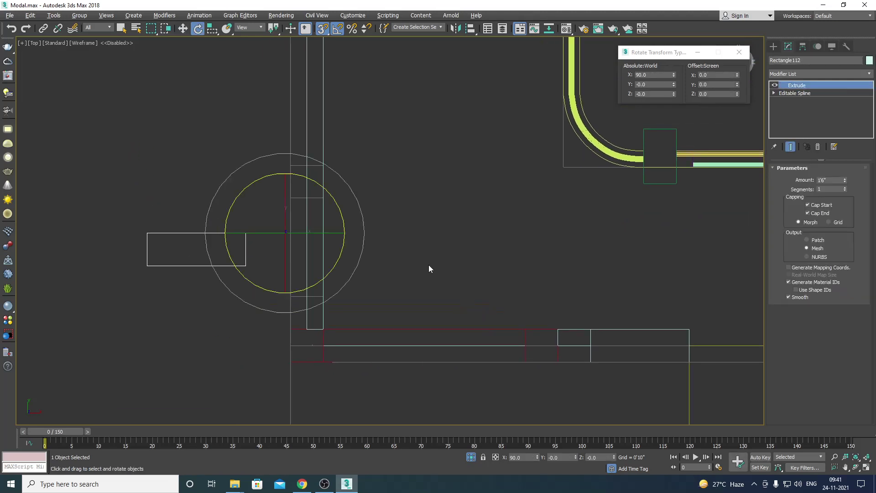
{"action": "left_click_drag", "start_coordinate": [231, 208], "coordinate": [234, 201]}
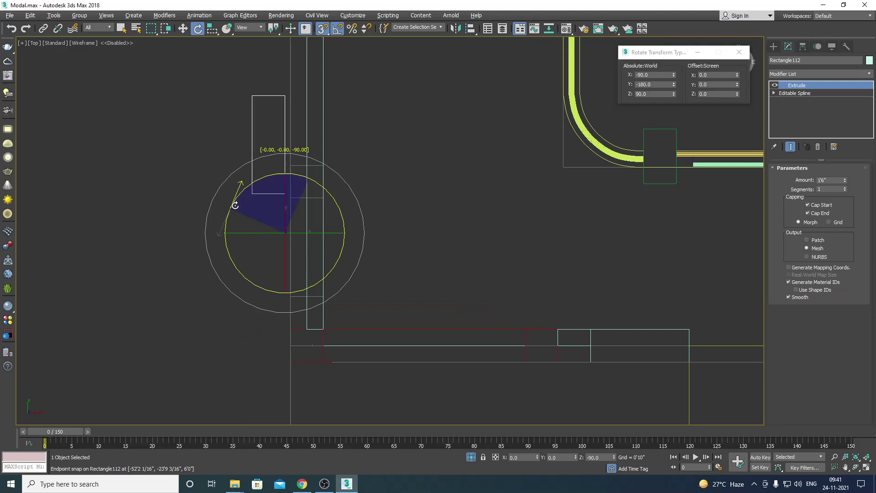
{"action": "key", "text": "w"}
{"action": "left_click", "coordinate": [330, 239]}
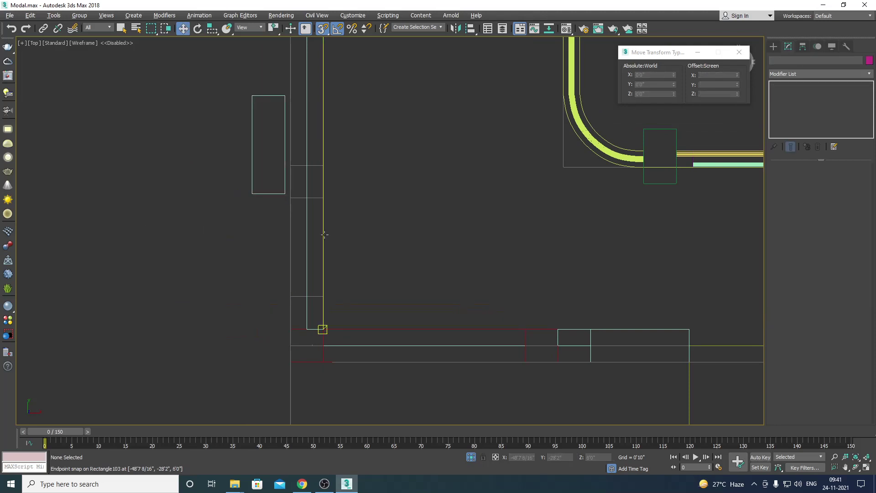
Shorten the left boundary wall Rectangle103 by raising its bottom vertices.
{"action": "left_click", "coordinate": [323, 233]}
{"action": "left_click", "coordinate": [791, 101]}
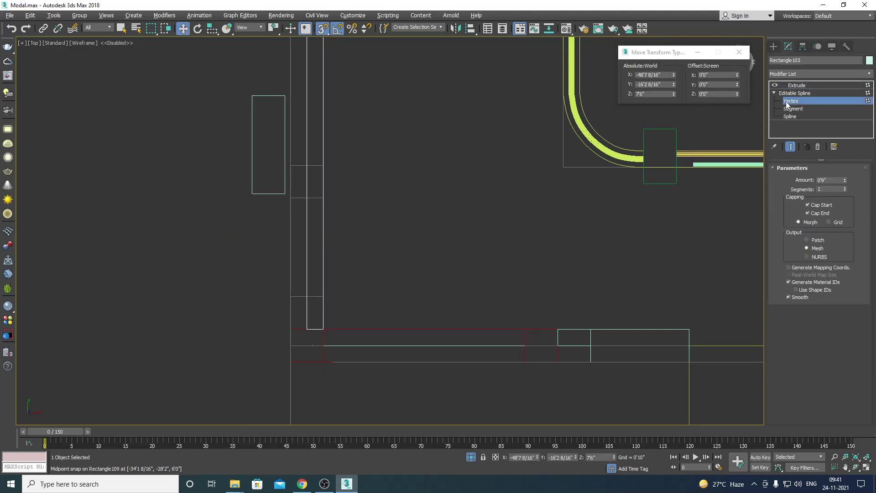
{"action": "left_click", "coordinate": [790, 146]}
{"action": "left_click_drag", "start_coordinate": [196, 278], "coordinate": [354, 358]}
{"action": "left_click_drag", "start_coordinate": [334, 283], "coordinate": [330, 166]}
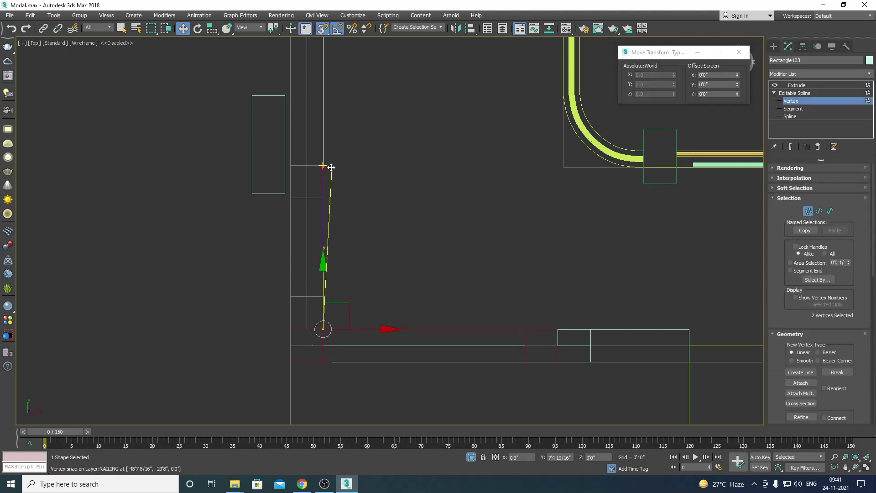
{"action": "left_click", "coordinate": [807, 91]}
Snap the upright copied slab into the gap below the left wall.
{"action": "left_click", "coordinate": [272, 211]}
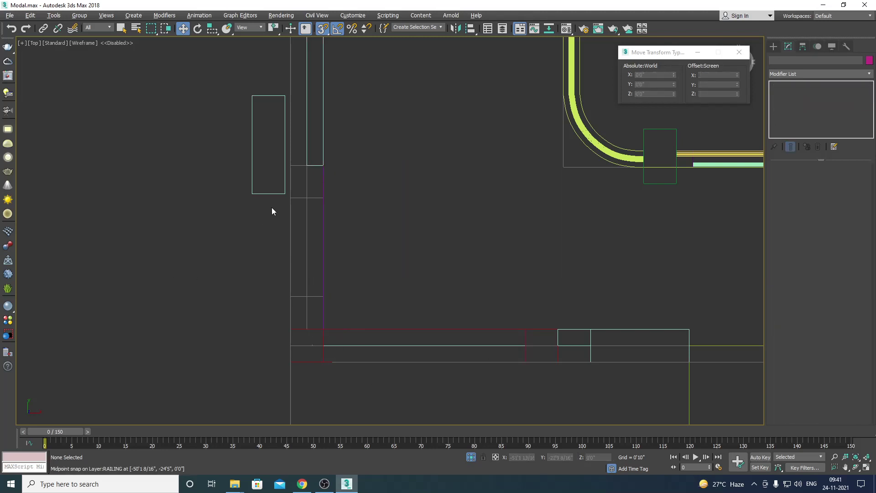
{"action": "left_click", "coordinate": [256, 161]}
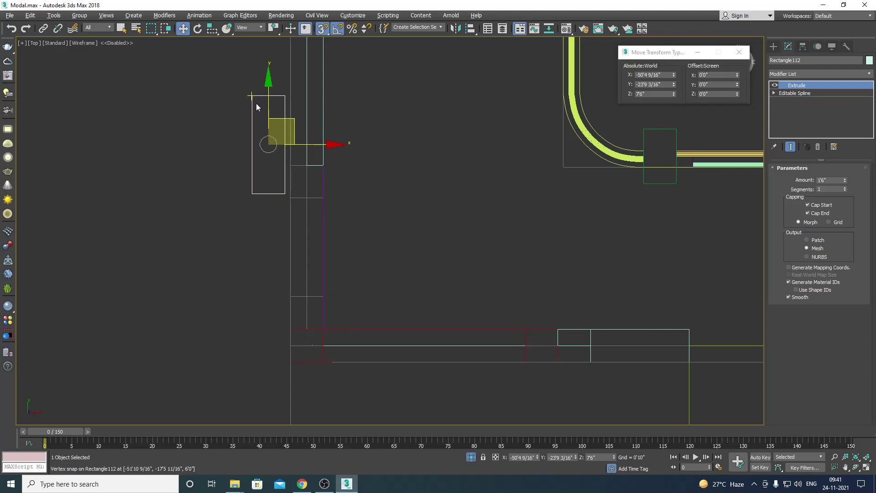
{"action": "left_click_drag", "start_coordinate": [256, 104], "coordinate": [286, 199]}
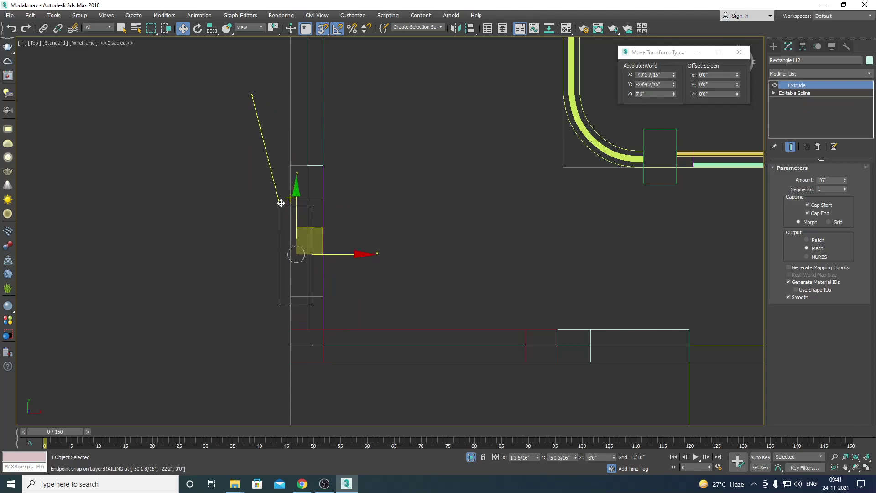
{"action": "left_click", "coordinate": [463, 216]}
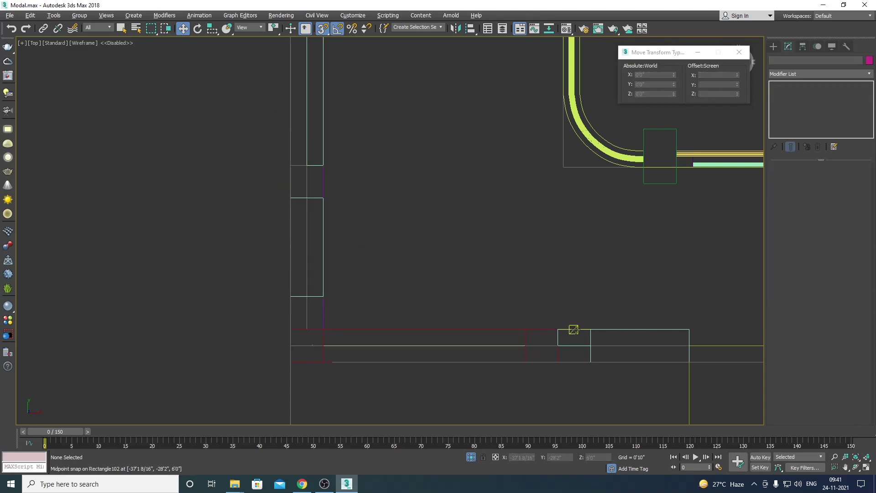
Clone another front slab, rotate it 90°, and snap it to the wall corner.
{"action": "left_click", "coordinate": [573, 330]}
{"action": "left_click_drag", "start_coordinate": [582, 313], "coordinate": [438, 288], "text": "shift"}
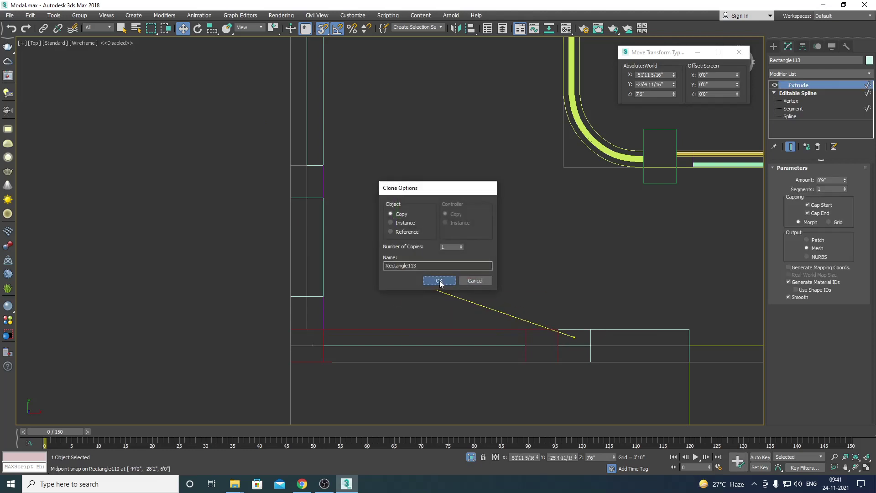
{"action": "left_click", "coordinate": [439, 281]}
{"action": "key", "text": "e"}
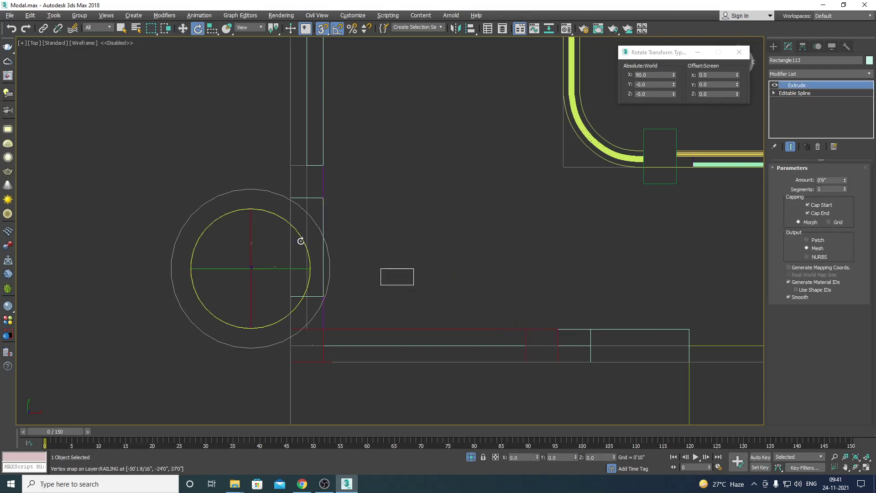
{"action": "left_click_drag", "start_coordinate": [301, 241], "coordinate": [308, 266]}
{"action": "key", "text": "w"}
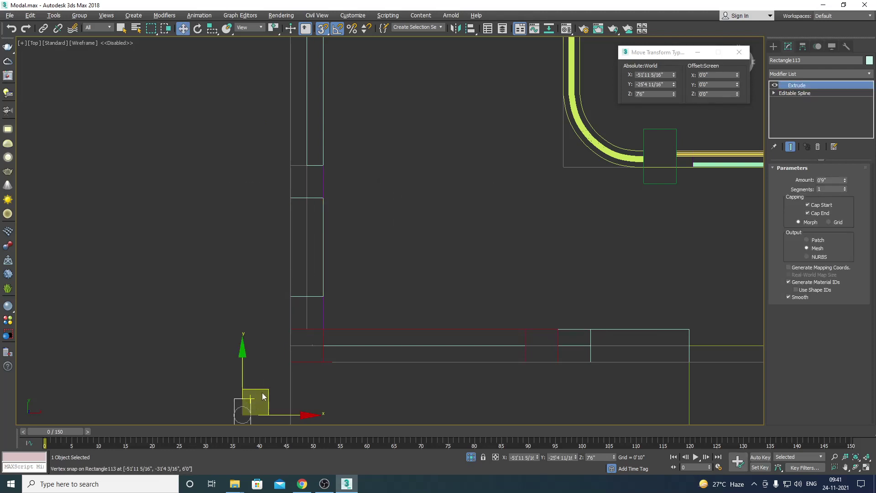
{"action": "left_click_drag", "start_coordinate": [271, 388], "coordinate": [439, 226]}
Snap that piece onto the front wall line and place a further copy up the left wall.
{"action": "scroll", "coordinate": [407, 254], "scroll_direction": "up", "scroll_amount": 2}
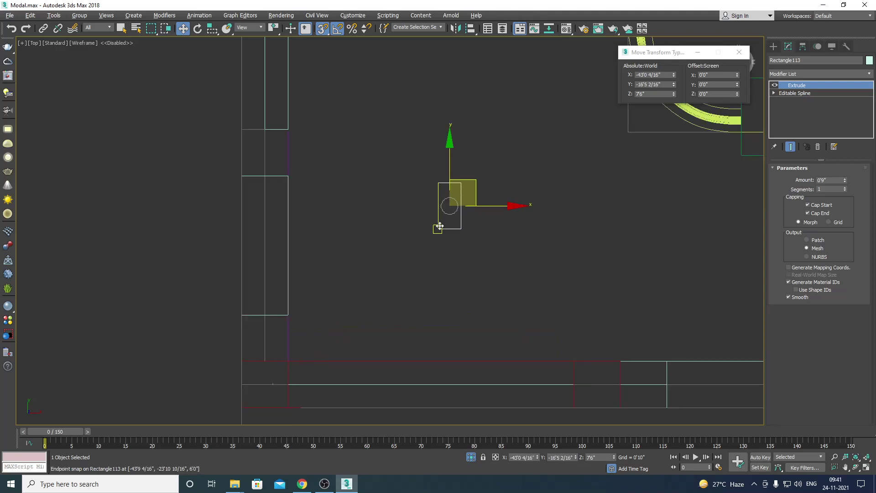
{"action": "left_click_drag", "start_coordinate": [437, 229], "coordinate": [267, 359]}
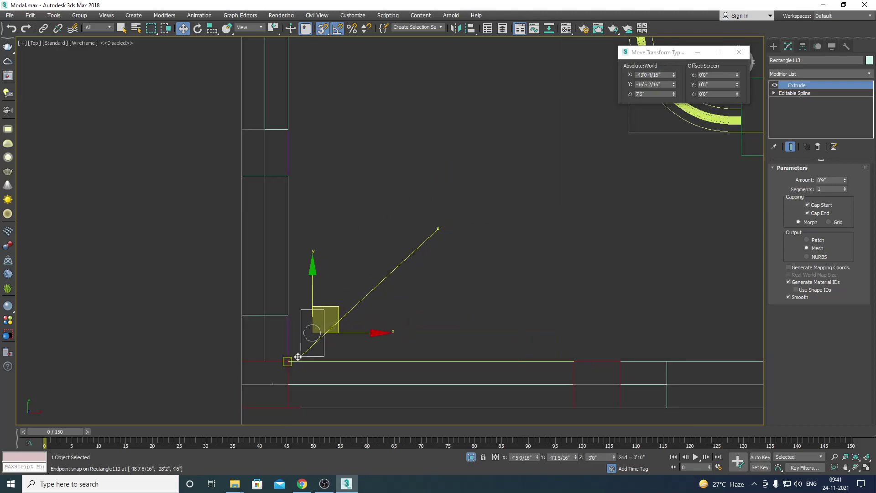
{"action": "scroll", "coordinate": [319, 326], "scroll_direction": "down", "scroll_amount": 1}
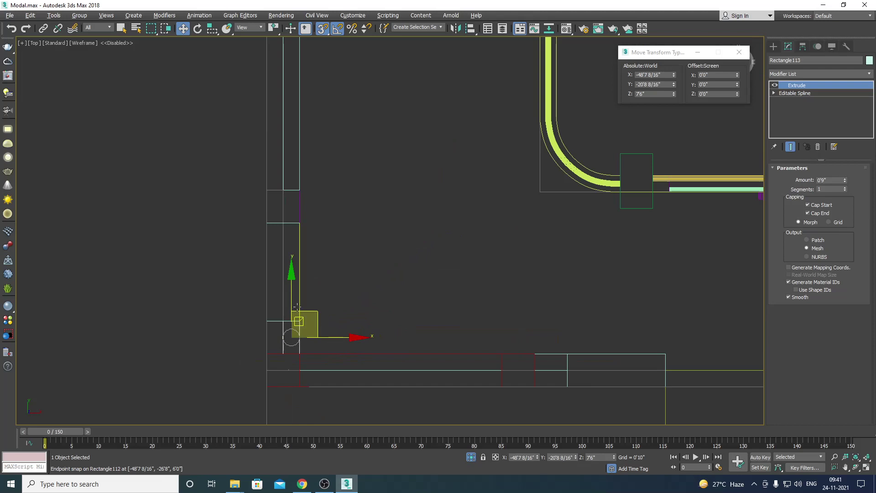
{"action": "left_click_drag", "start_coordinate": [305, 332], "coordinate": [301, 207], "text": "shift"}
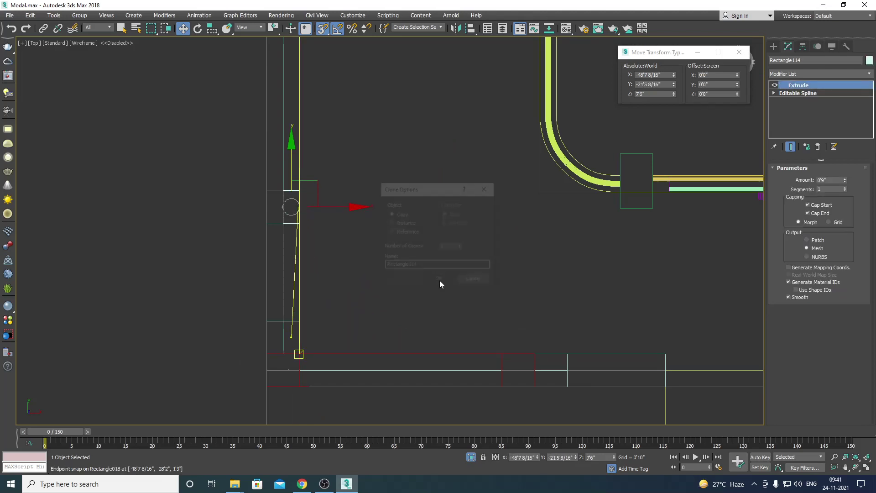
{"action": "key", "text": "Escape"}
{"action": "scroll", "coordinate": [283, 204], "scroll_direction": "up", "scroll_amount": 3}
{"action": "scroll", "coordinate": [369, 264], "scroll_direction": "down", "scroll_amount": 3}
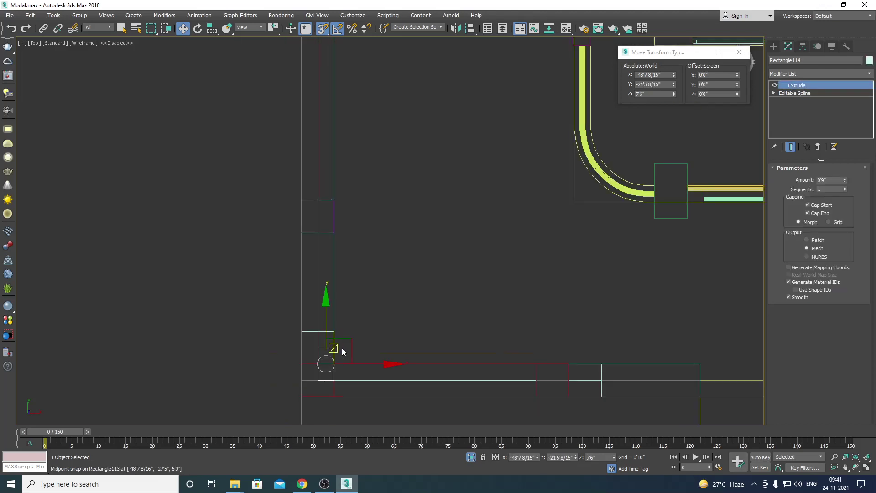
{"action": "mouse_move", "coordinate": [343, 351]}
{"action": "left_mouse_down"}
{"action": "mouse_move", "coordinate": [367, 259]}
{"action": "mouse_move", "coordinate": [317, 233]}
{"action": "left_mouse_up"}
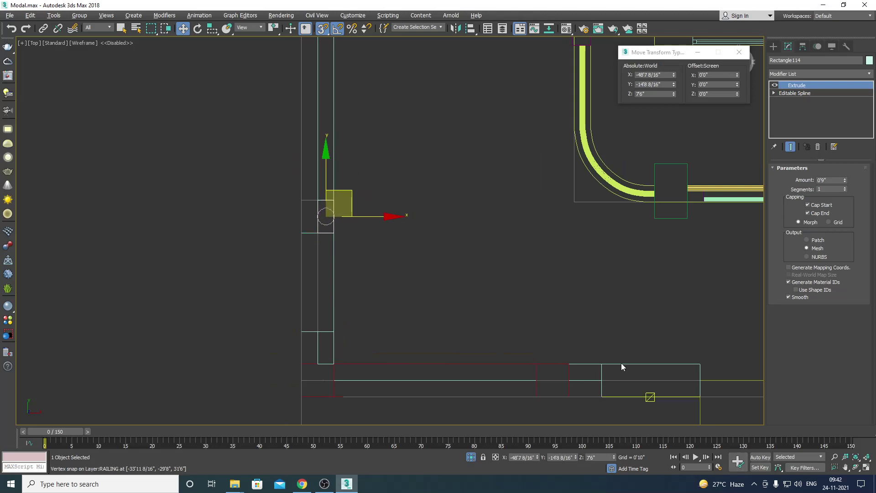
{"action": "left_click", "coordinate": [496, 366]}
{"action": "scroll", "coordinate": [496, 365], "scroll_direction": "down", "scroll_amount": 2}
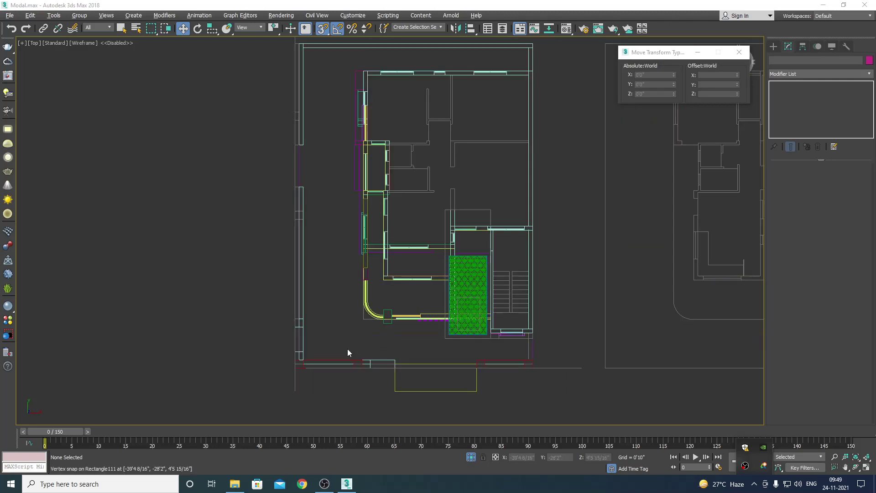
Make a copy of the small square wall block Rectangle110 with Shift-drag.
{"action": "scroll", "coordinate": [340, 332], "scroll_direction": "up", "scroll_amount": 3}
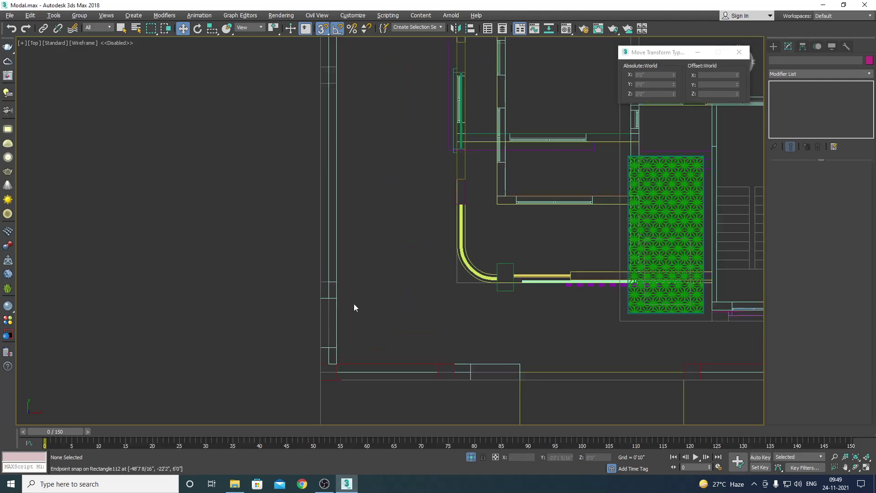
{"action": "scroll", "coordinate": [343, 302], "scroll_direction": "up", "scroll_amount": 2}
{"action": "middle_click_drag", "start_coordinate": [357, 288], "coordinate": [395, 293]}
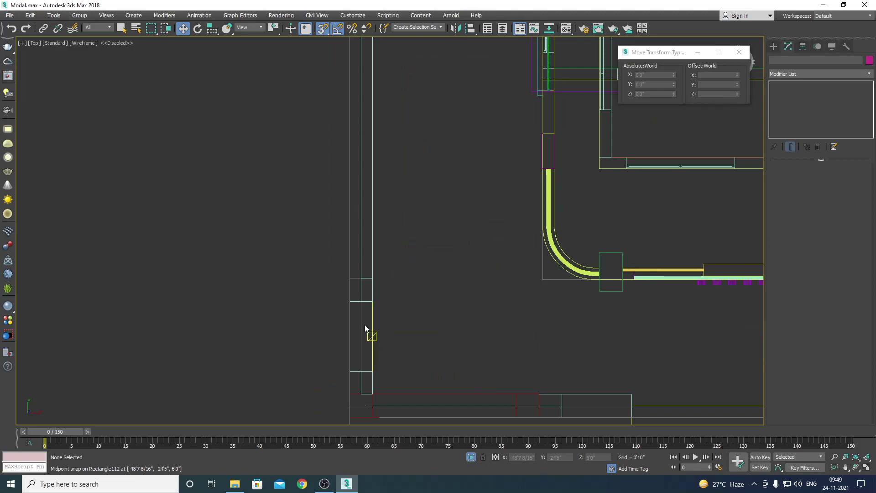
{"action": "left_click", "coordinate": [360, 368]}
{"action": "scroll", "coordinate": [426, 357], "scroll_direction": "down", "scroll_amount": 3}
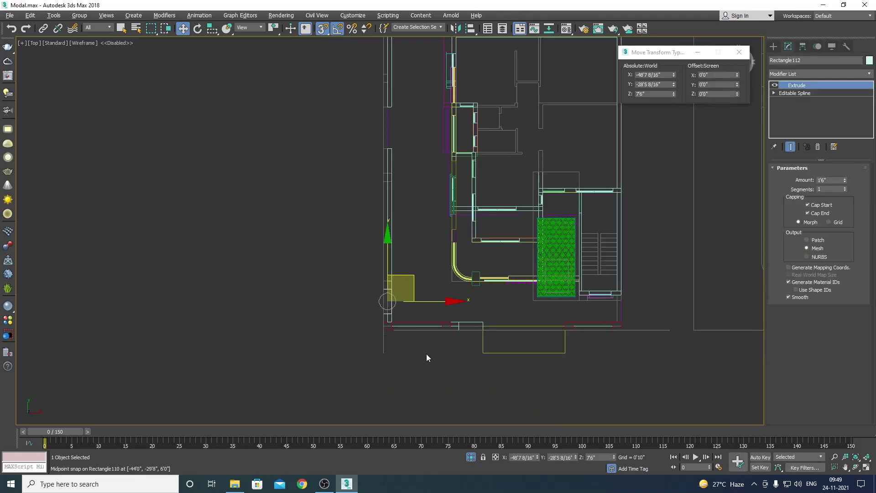
{"action": "scroll", "coordinate": [426, 355], "scroll_direction": "up", "scroll_amount": 2}
{"action": "left_click", "coordinate": [413, 346]}
{"action": "scroll", "coordinate": [354, 302], "scroll_direction": "up", "scroll_amount": 3}
{"action": "left_click", "coordinate": [352, 299]}
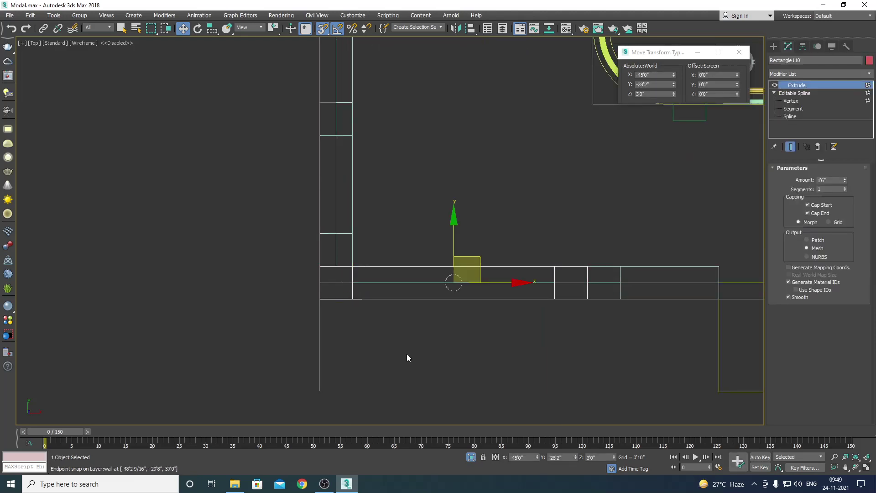
{"action": "scroll", "coordinate": [406, 354], "scroll_direction": "down", "scroll_amount": 3}
{"action": "left_click_drag", "start_coordinate": [424, 329], "coordinate": [301, 199]}
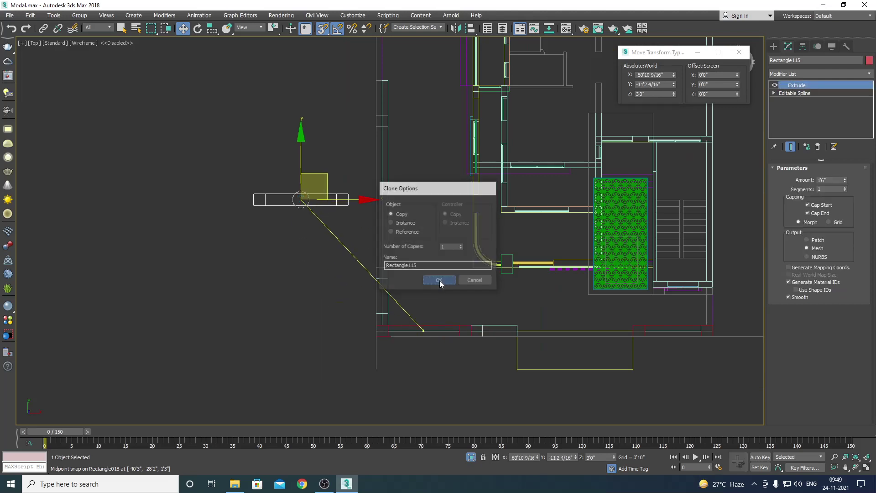
{"action": "left_click", "coordinate": [426, 280]}
Rotate the copy -90° and snap it onto the left compound wall.
{"action": "key", "text": "e"}
{"action": "left_click_drag", "start_coordinate": [341, 154], "coordinate": [343, 163]}
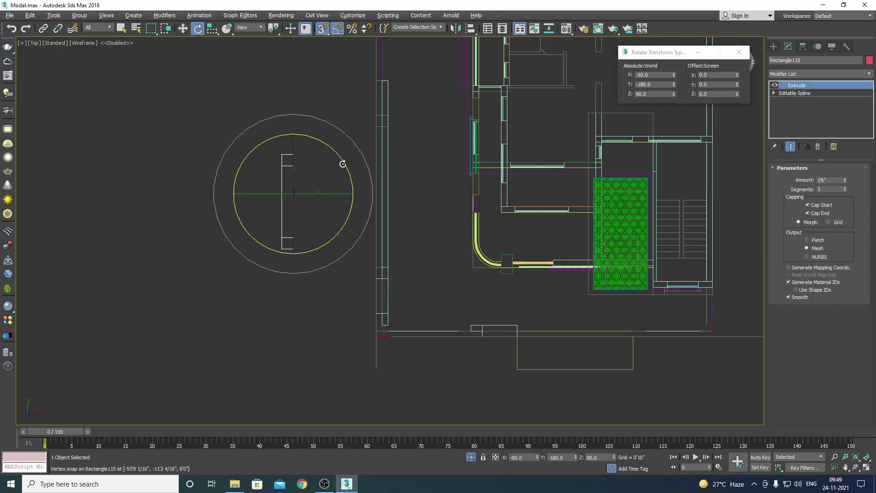
{"action": "key", "text": "w"}
{"action": "scroll", "coordinate": [319, 190], "scroll_direction": "up", "scroll_amount": 2}
{"action": "left_click_drag", "start_coordinate": [296, 197], "coordinate": [394, 194]}
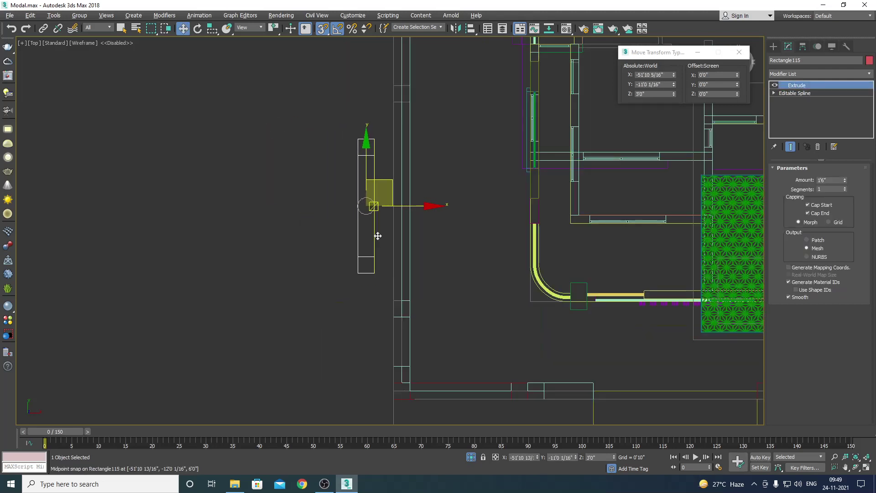
{"action": "scroll", "coordinate": [426, 310], "scroll_direction": "up", "scroll_amount": 3}
{"action": "left_click_drag", "start_coordinate": [320, 235], "coordinate": [390, 297]}
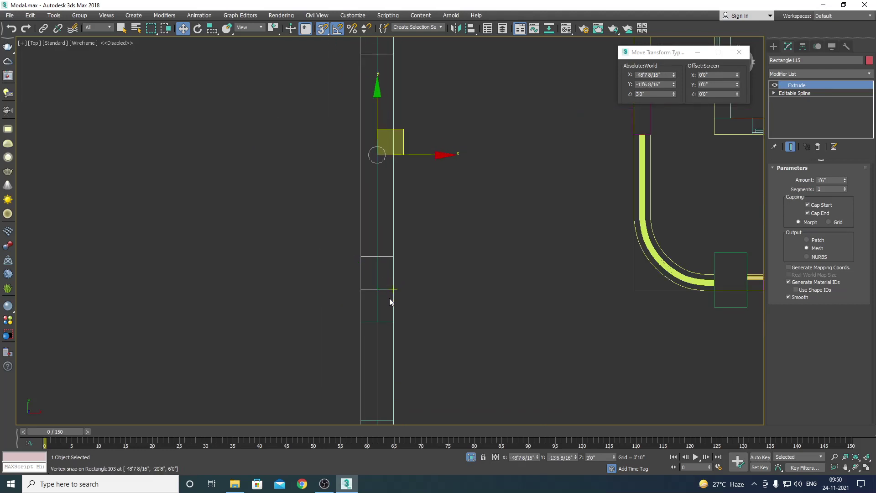
Stretch the copy's top vertices up to the wall endpoint, returning to Extrude in shaded view.
{"action": "scroll", "coordinate": [389, 298], "scroll_direction": "down", "scroll_amount": 2}
{"action": "scroll", "coordinate": [395, 259], "scroll_direction": "down", "scroll_amount": 1}
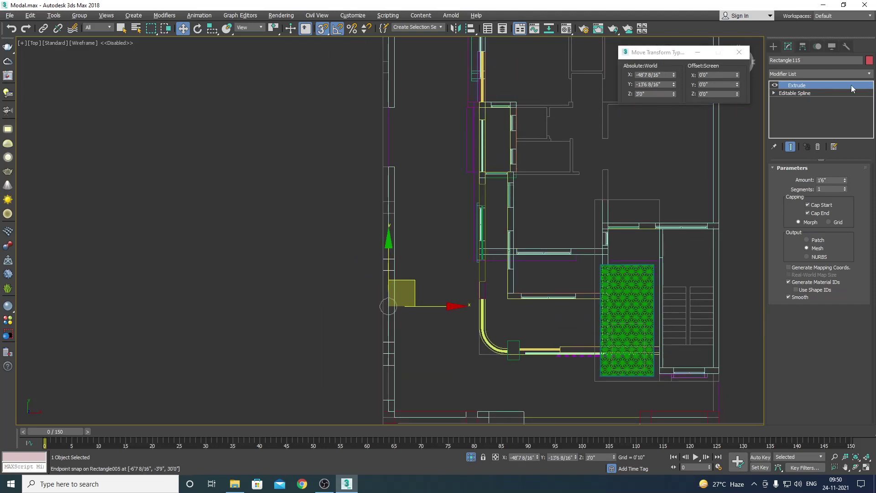
{"action": "left_click", "coordinate": [782, 101]}
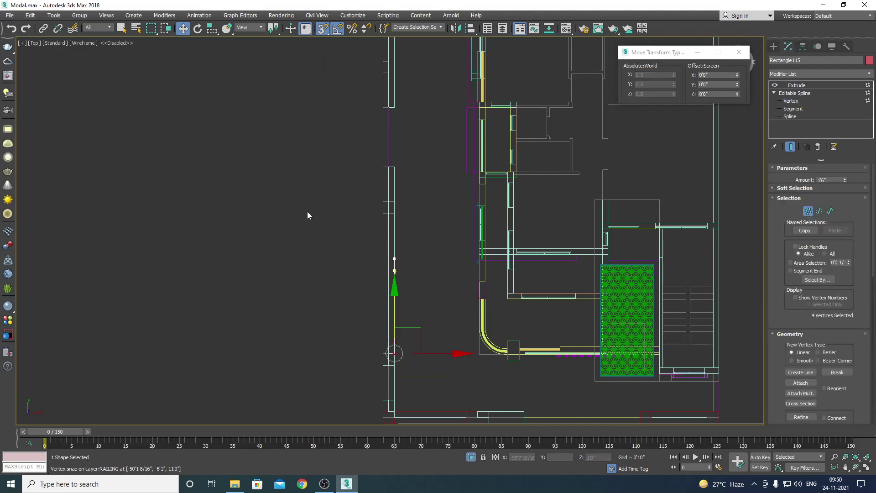
{"action": "left_click_drag", "start_coordinate": [307, 211], "coordinate": [434, 297]}
{"action": "scroll", "coordinate": [396, 241], "scroll_direction": "up", "scroll_amount": 2}
{"action": "left_click_drag", "start_coordinate": [396, 241], "coordinate": [395, 198]}
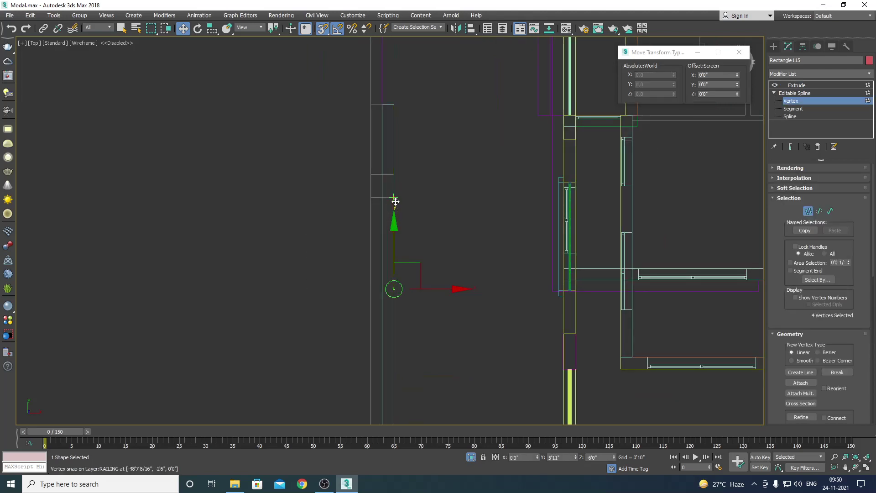
{"action": "left_click", "coordinate": [820, 87]}
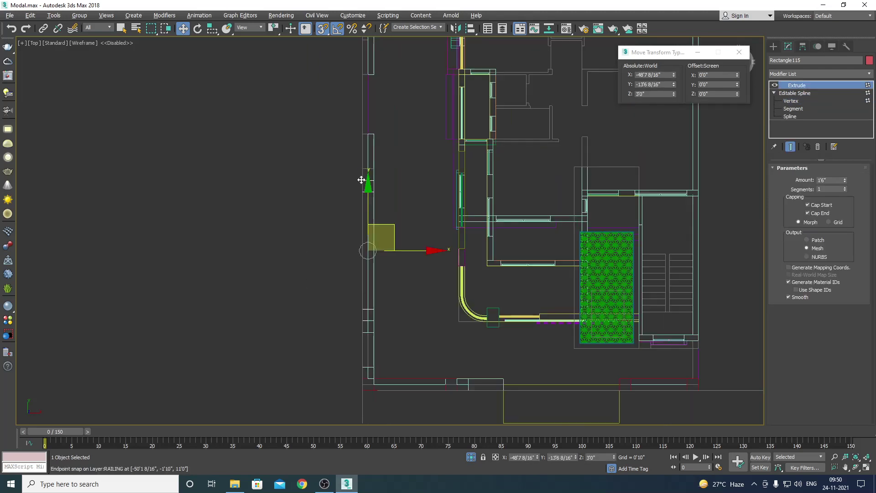
{"action": "key", "text": "F3"}
Isolate both wall pieces and view them in Left view as wireframe.
{"action": "key", "text": "p"}
{"action": "key", "text": "ctrl+r"}
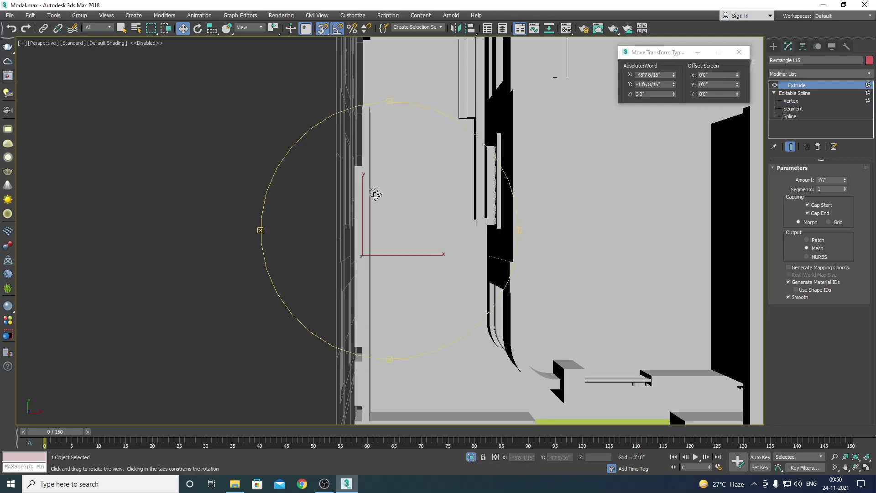
{"action": "mouse_move", "coordinate": [371, 190]}
{"action": "left_mouse_down"}
{"action": "mouse_move", "coordinate": [428, 197]}
{"action": "mouse_move", "coordinate": [372, 260]}
{"action": "mouse_move", "coordinate": [378, 249]}
{"action": "left_mouse_up"}
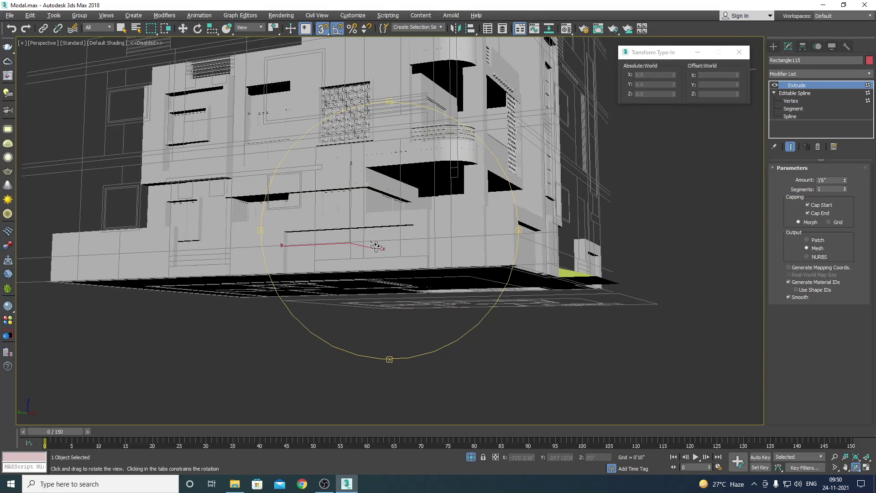
{"action": "key", "text": "w"}
{"action": "left_click", "coordinate": [259, 259], "text": "ctrl"}
{"action": "key", "text": "alt+q"}
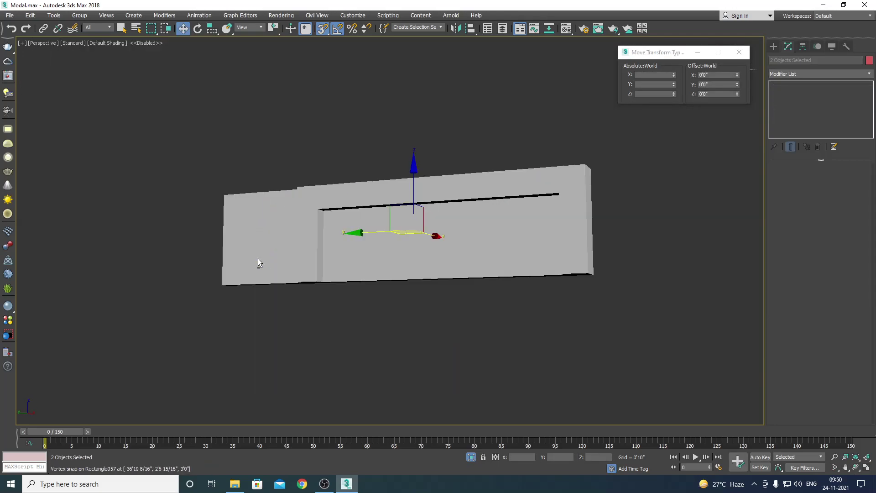
{"action": "key", "text": "l"}
{"action": "key", "text": "z"}
{"action": "key", "text": "F3"}
Move Rectangle103's left, top and right segments onto the neighbour's inner outline.
{"action": "left_click", "coordinate": [311, 366]}
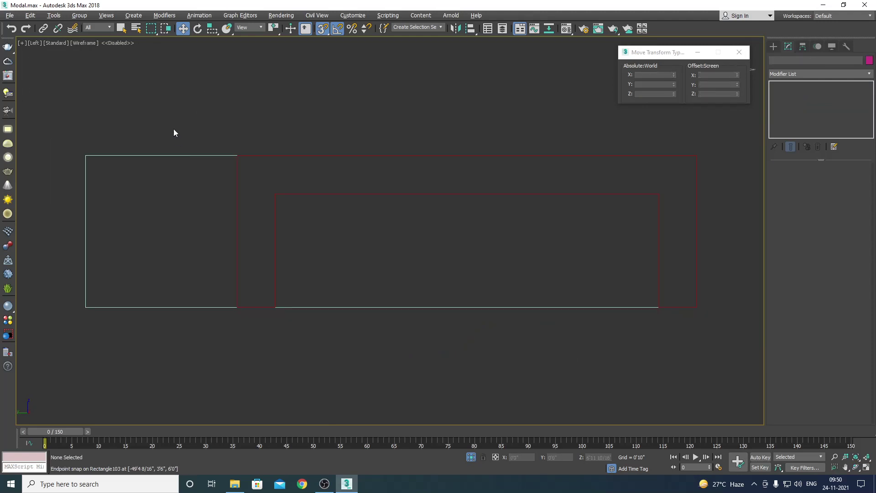
{"action": "left_click", "coordinate": [162, 230]}
{"action": "left_click", "coordinate": [785, 110]}
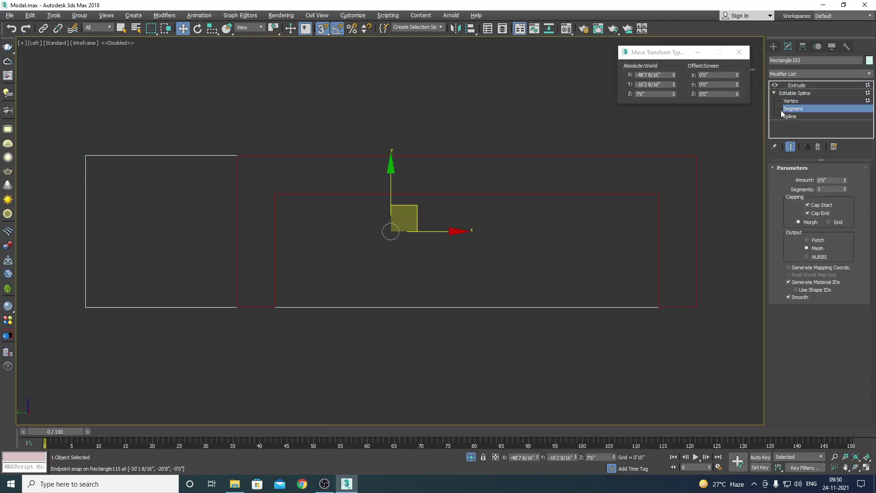
{"action": "left_click", "coordinate": [86, 242]}
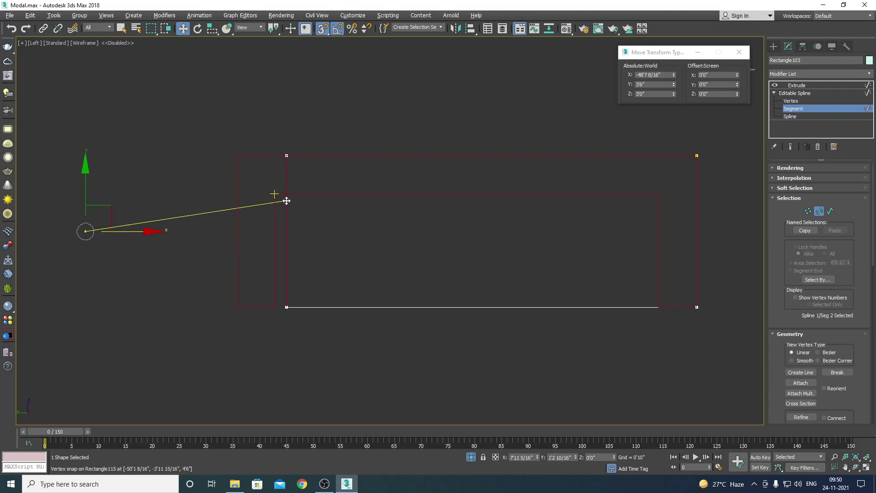
{"action": "left_click_drag", "start_coordinate": [134, 234], "coordinate": [275, 194]}
{"action": "left_click", "coordinate": [437, 155]}
{"action": "left_click_drag", "start_coordinate": [484, 116], "coordinate": [479, 194]}
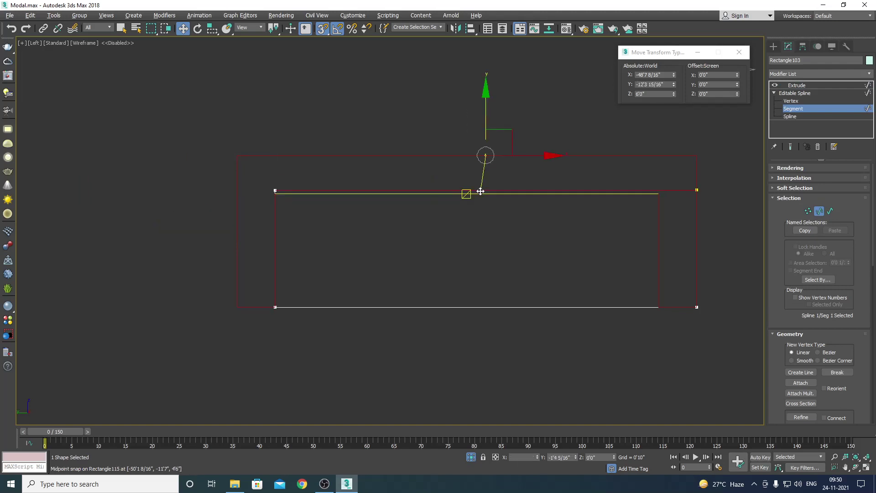
{"action": "scroll", "coordinate": [479, 228], "scroll_direction": "down", "scroll_amount": 2}
{"action": "scroll", "coordinate": [593, 237], "scroll_direction": "up", "scroll_amount": 2}
{"action": "left_click", "coordinate": [634, 241]}
{"action": "left_click_drag", "start_coordinate": [671, 246], "coordinate": [634, 244]}
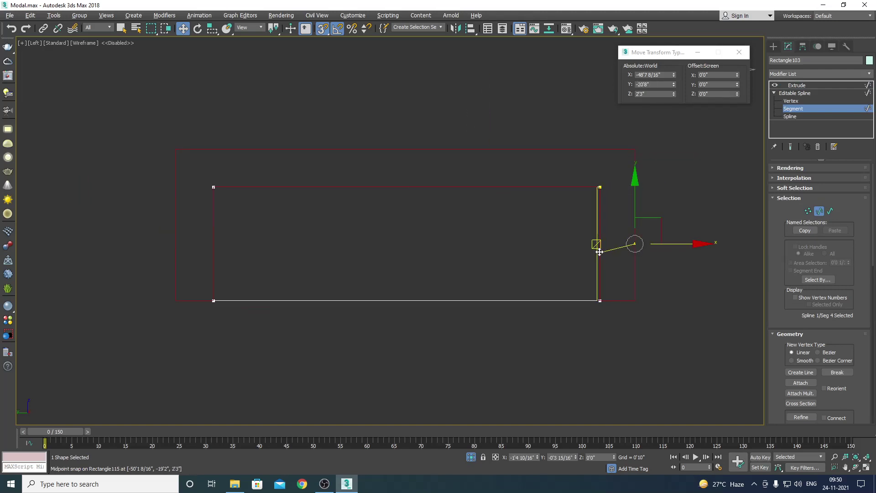
Return to the Extrude result and inspect both wall pieces shaded in 3D.
{"action": "left_click", "coordinate": [803, 86]}
{"action": "left_click_drag", "start_coordinate": [683, 348], "coordinate": [481, 187]}
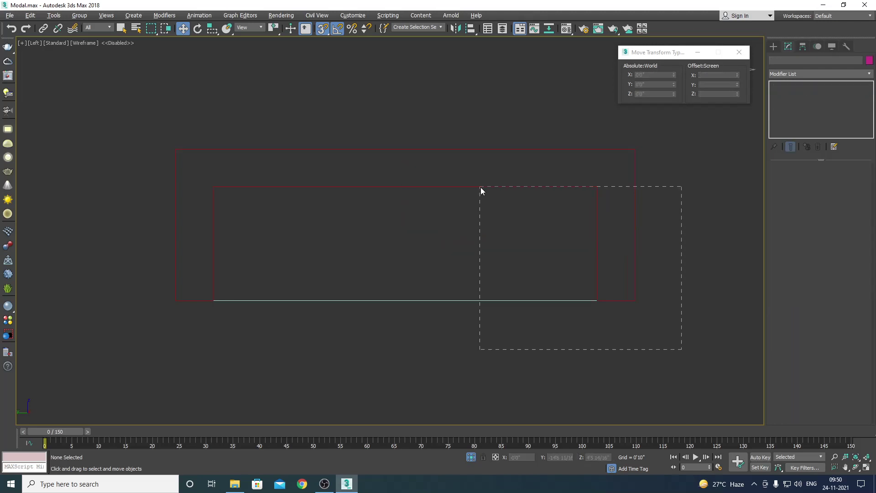
{"action": "key", "text": "F3"}
{"action": "middle_click_drag", "start_coordinate": [481, 187], "coordinate": [344, 293], "text": "alt"}
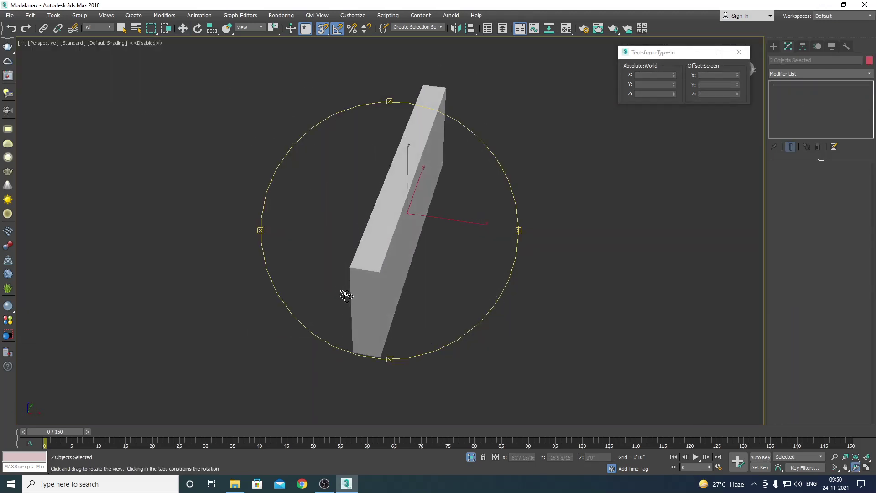
{"action": "key", "text": "w"}
Unhide all scene objects and go back to Top view.
{"action": "right_click", "coordinate": [295, 281]}
{"action": "left_click", "coordinate": [309, 233]}
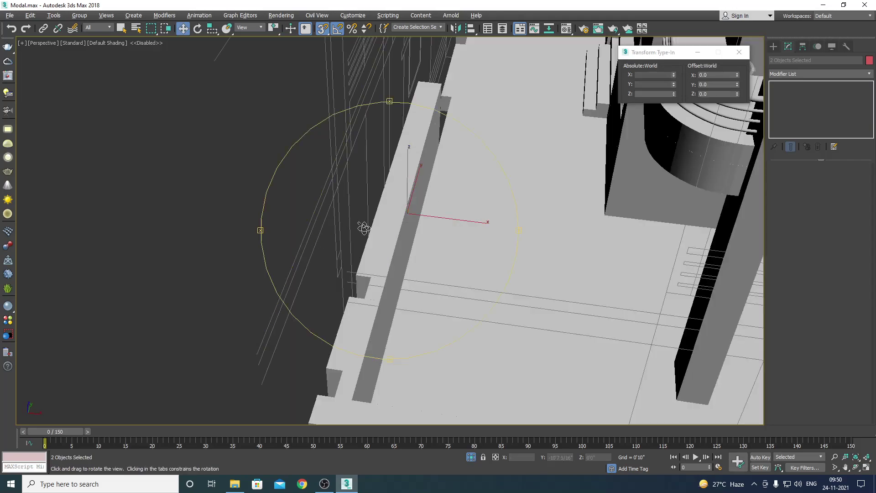
{"action": "mouse_move", "coordinate": [363, 226]}
{"action": "middle_mouse_down", "text": "alt"}
{"action": "mouse_move", "coordinate": [437, 278]}
{"action": "mouse_move", "coordinate": [469, 289]}
{"action": "mouse_move", "coordinate": [428, 231]}
{"action": "mouse_move", "coordinate": [455, 287]}
{"action": "mouse_move", "coordinate": [444, 255]}
{"action": "mouse_move", "coordinate": [400, 242]}
{"action": "mouse_move", "coordinate": [409, 254]}
{"action": "middle_mouse_up", "text": "alt"}
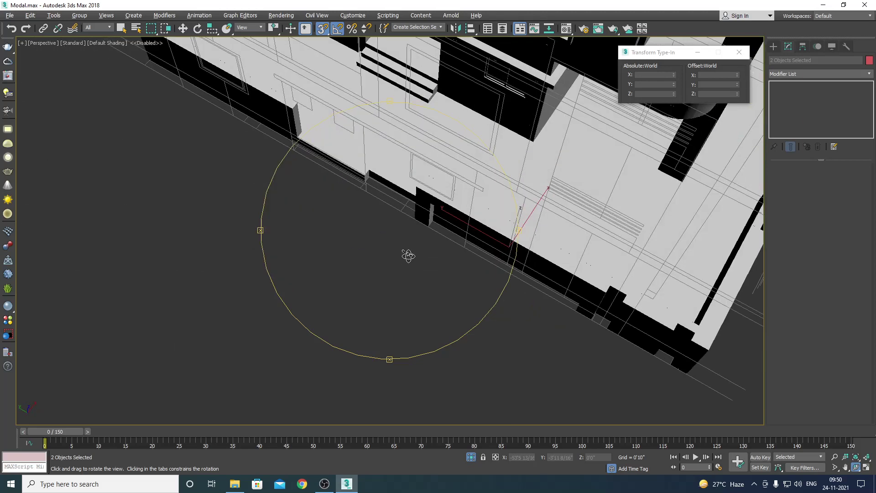
{"action": "key", "text": "t"}
{"action": "left_click", "coordinate": [377, 270]}
Copy corner block Rectangle112 and the stretched wall piece upward along the left wall.
{"action": "scroll", "coordinate": [453, 152], "scroll_direction": "up", "scroll_amount": 4}
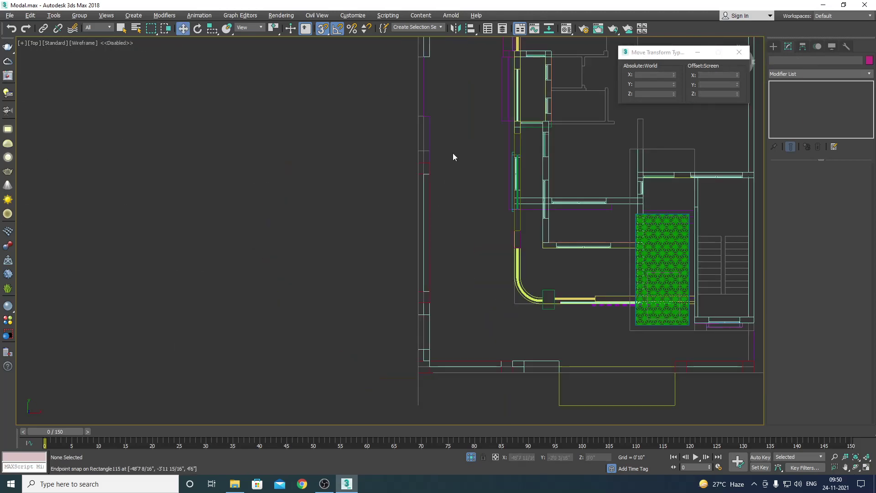
{"action": "scroll", "coordinate": [423, 155], "scroll_direction": "up", "scroll_amount": 4}
{"action": "scroll", "coordinate": [420, 151], "scroll_direction": "down", "scroll_amount": 3}
{"action": "scroll", "coordinate": [440, 213], "scroll_direction": "down", "scroll_amount": 2}
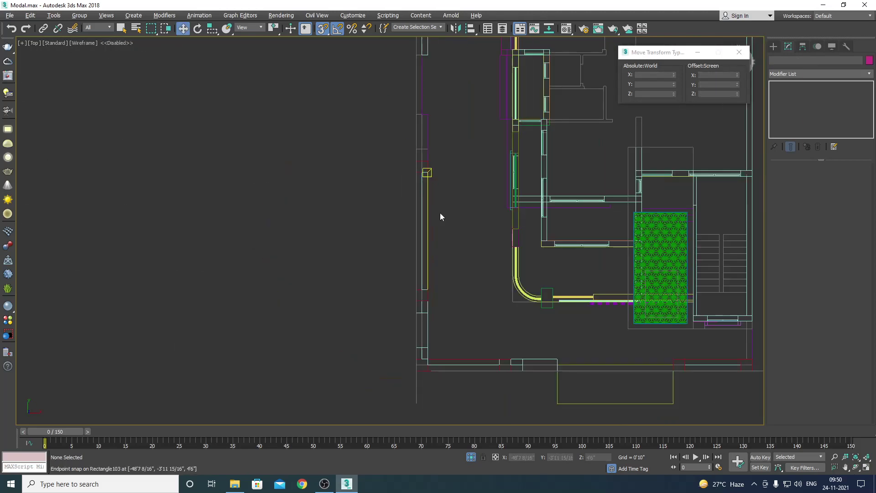
{"action": "scroll", "coordinate": [440, 303], "scroll_direction": "up", "scroll_amount": 3}
{"action": "scroll", "coordinate": [395, 333], "scroll_direction": "up", "scroll_amount": 1}
{"action": "left_click", "coordinate": [395, 333]}
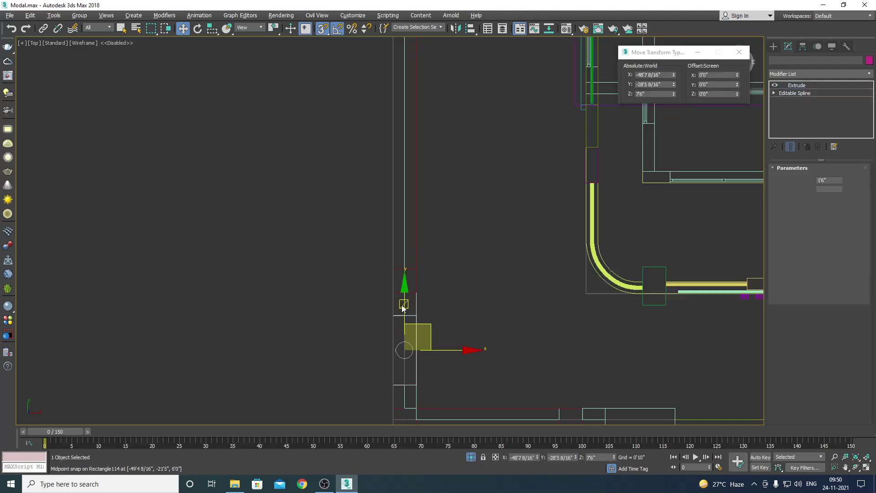
{"action": "scroll", "coordinate": [415, 352], "scroll_direction": "up", "scroll_amount": 2}
{"action": "left_click", "coordinate": [408, 353], "text": "ctrl"}
{"action": "scroll", "coordinate": [407, 357], "scroll_direction": "down", "scroll_amount": 3}
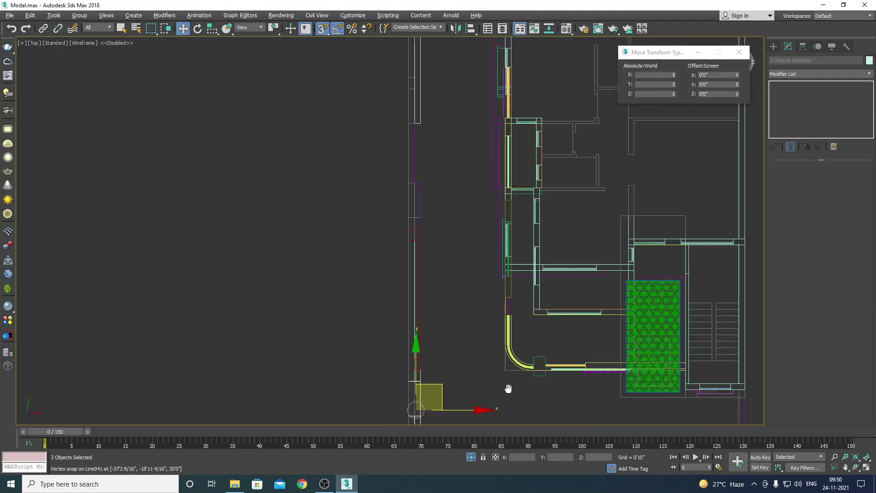
{"action": "mouse_move", "coordinate": [417, 386]}
{"action": "left_mouse_down", "text": "shift"}
{"action": "mouse_move", "coordinate": [411, 156]}
{"action": "mouse_move", "coordinate": [406, 299]}
{"action": "left_mouse_up", "text": "shift"}
{"action": "left_click", "coordinate": [435, 279]}
Make another copy of the two wall pieces further up the left wall.
{"action": "scroll", "coordinate": [421, 172], "scroll_direction": "up", "scroll_amount": 2}
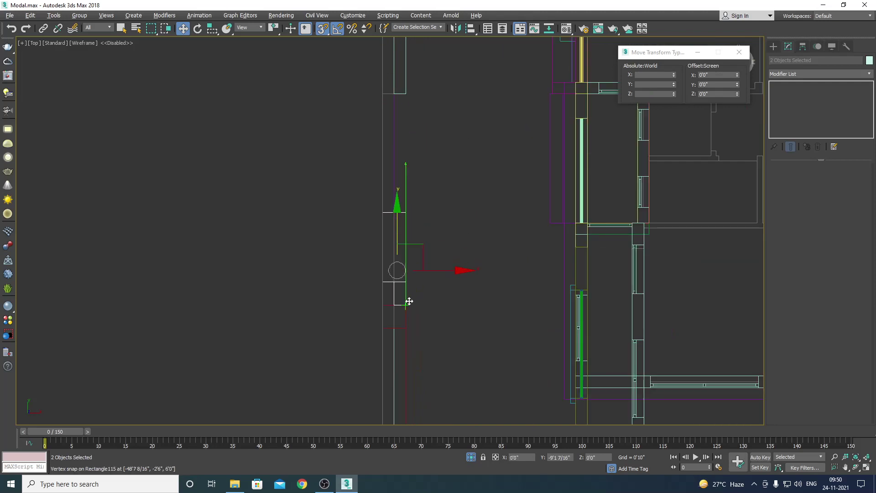
{"action": "scroll", "coordinate": [407, 299], "scroll_direction": "down", "scroll_amount": 3}
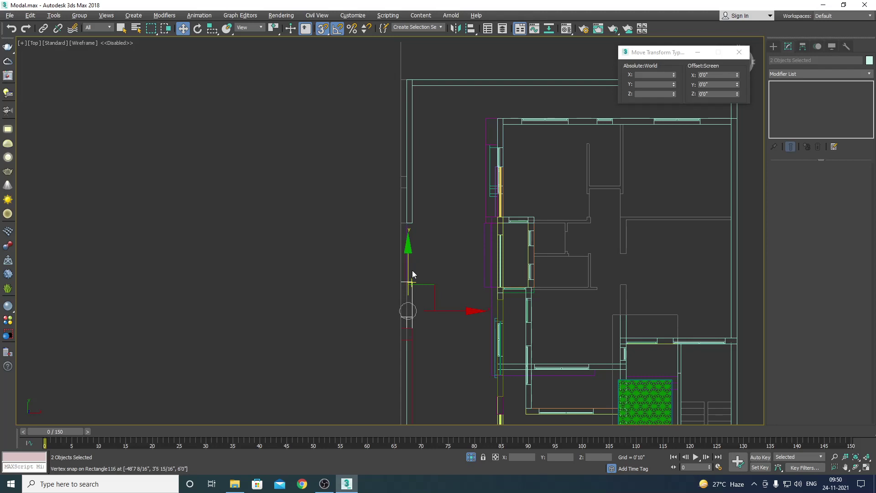
{"action": "left_click_drag", "start_coordinate": [408, 311], "coordinate": [400, 176]}
{"action": "left_click", "coordinate": [439, 280]}
{"action": "scroll", "coordinate": [423, 198], "scroll_direction": "up", "scroll_amount": 2}
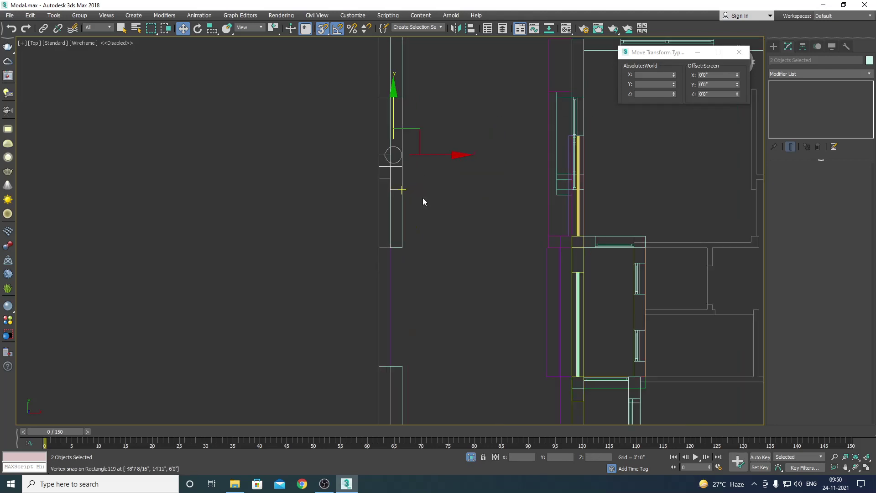
{"action": "left_click", "coordinate": [437, 210]}
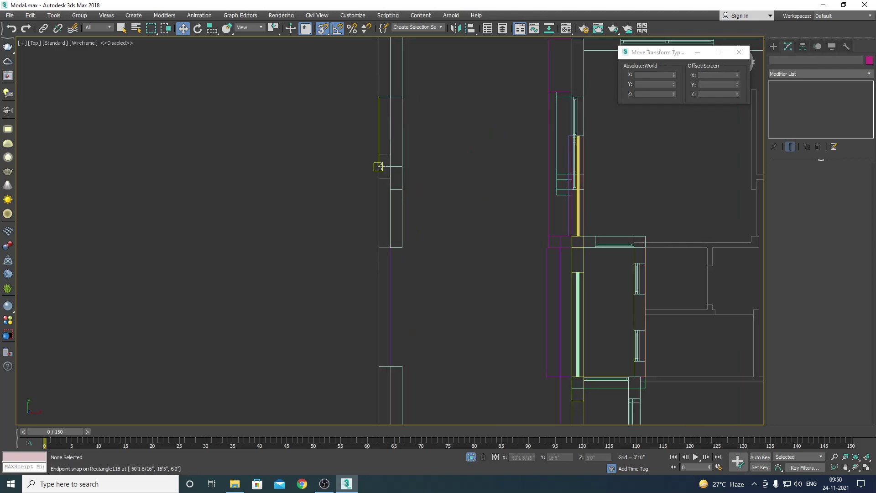
Snap Rectangle118 onto the adjacent wall piece's vertex.
{"action": "mouse_move", "coordinate": [378, 164]}
{"action": "left_mouse_down"}
{"action": "mouse_move", "coordinate": [380, 245]}
{"action": "mouse_move", "coordinate": [408, 251]}
{"action": "left_mouse_up"}
{"action": "scroll", "coordinate": [407, 251], "scroll_direction": "up", "scroll_amount": 4}
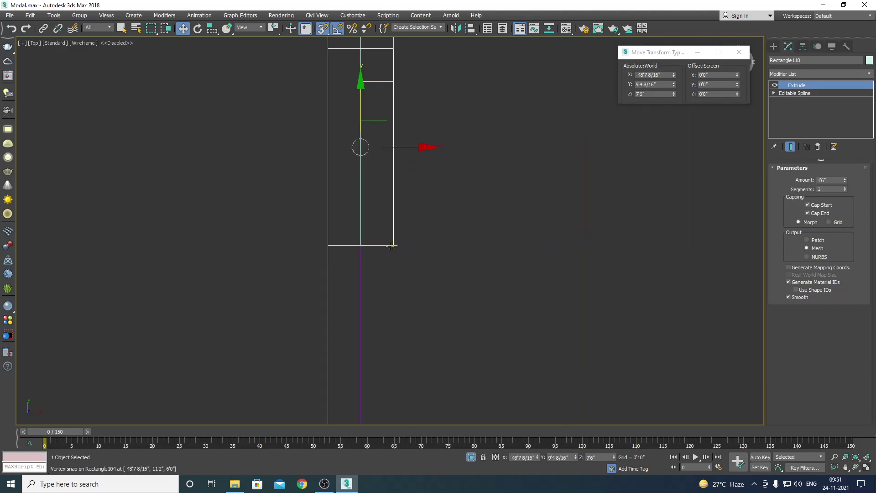
{"action": "scroll", "coordinate": [391, 245], "scroll_direction": "down", "scroll_amount": 3}
{"action": "left_click", "coordinate": [419, 220]}
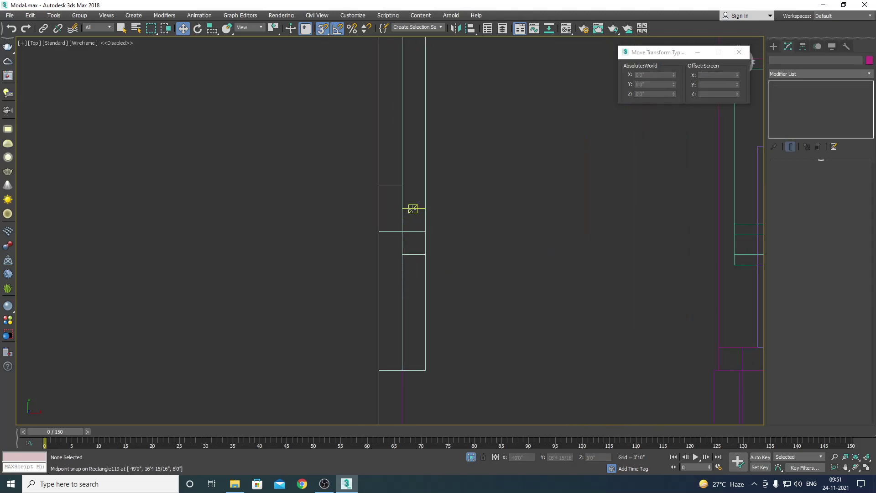
{"action": "left_click", "coordinate": [413, 209]}
{"action": "left_click", "coordinate": [402, 254]}
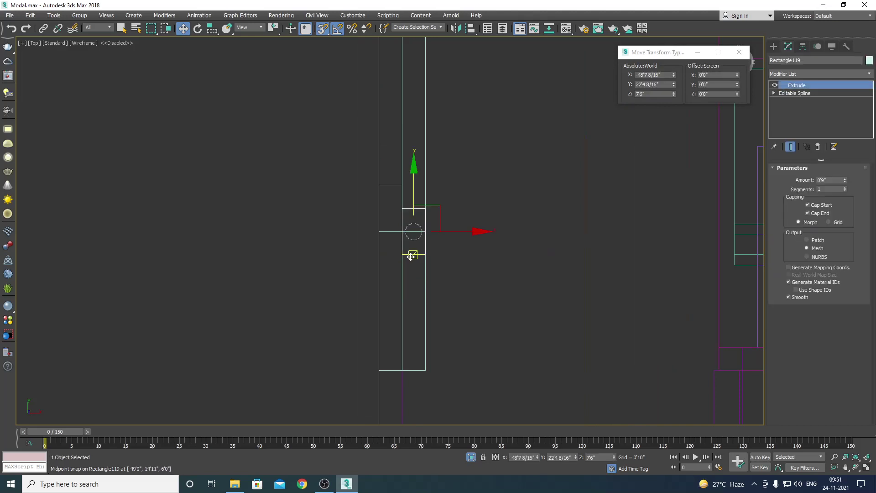
{"action": "left_click", "coordinate": [377, 238]}
{"action": "scroll", "coordinate": [347, 214], "scroll_direction": "down", "scroll_amount": 6}
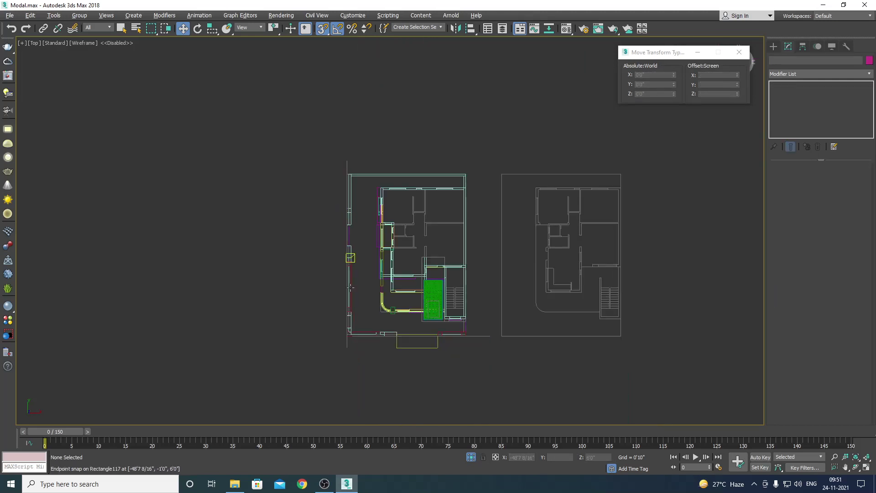
Copy the left-wall railing piece and move it along Y into line further up.
{"action": "scroll", "coordinate": [350, 287], "scroll_direction": "up", "scroll_amount": 3}
{"action": "scroll", "coordinate": [349, 303], "scroll_direction": "up", "scroll_amount": 4}
{"action": "left_click", "coordinate": [357, 297]}
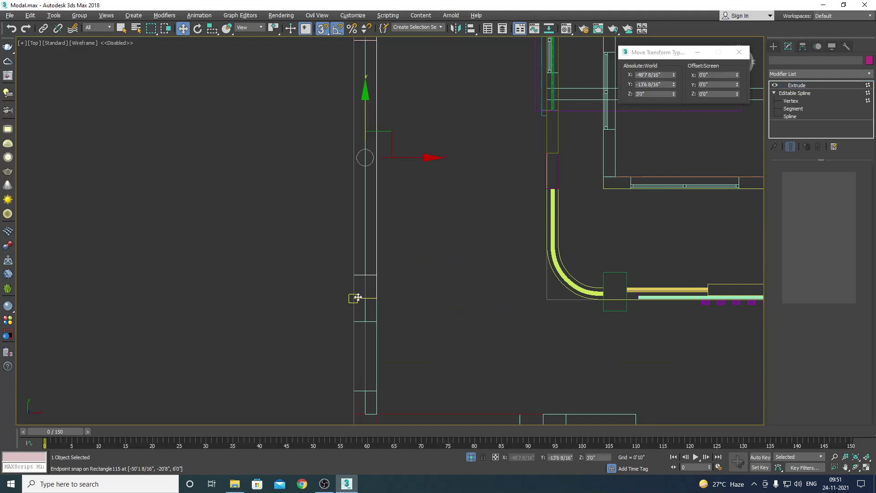
{"action": "scroll", "coordinate": [431, 345], "scroll_direction": "down", "scroll_amount": 4}
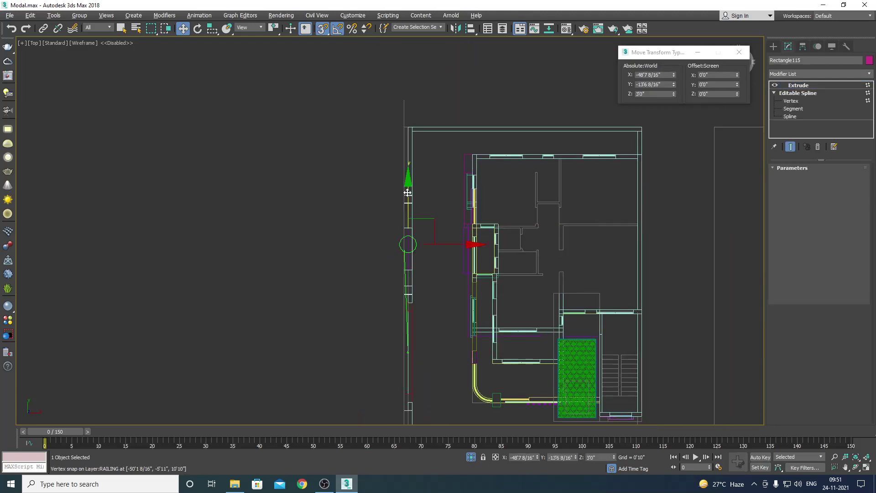
{"action": "left_click_drag", "start_coordinate": [409, 317], "coordinate": [408, 154], "text": "shift"}
{"action": "left_click", "coordinate": [439, 280]}
{"action": "scroll", "coordinate": [397, 188], "scroll_direction": "up", "scroll_amount": 3}
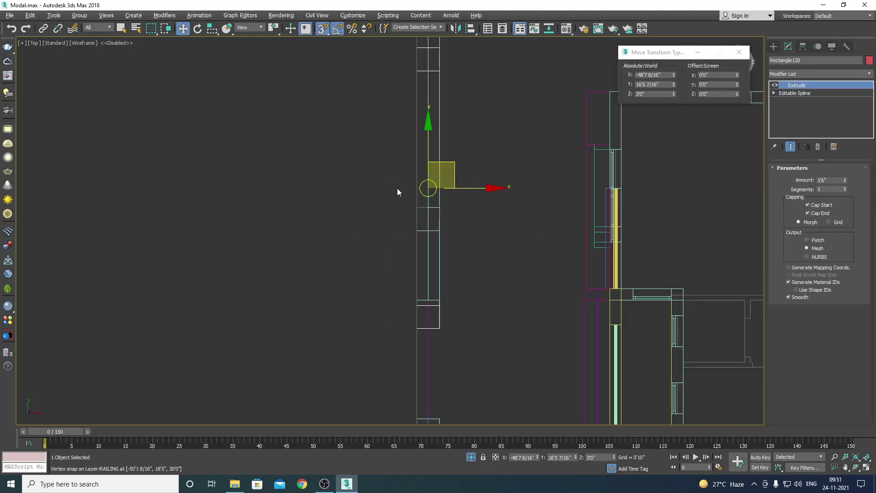
{"action": "left_click_drag", "start_coordinate": [427, 156], "coordinate": [420, 60]}
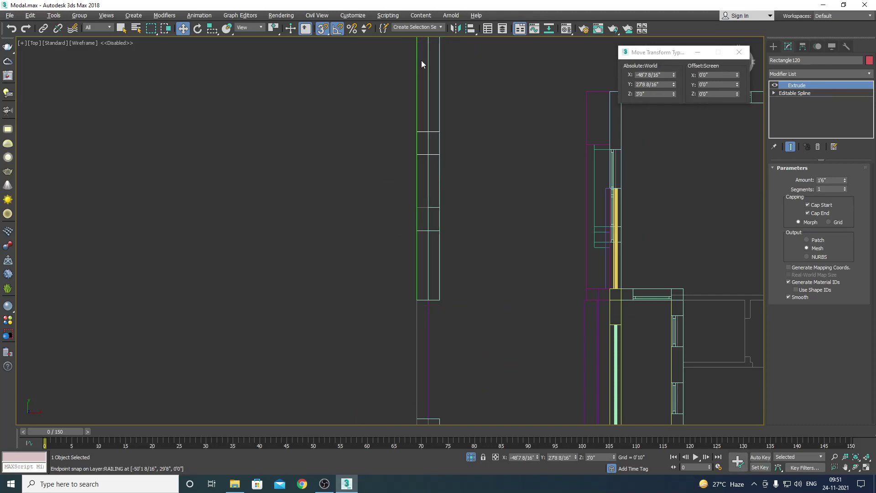
{"action": "scroll", "coordinate": [436, 179], "scroll_direction": "up", "scroll_amount": 1}
{"action": "left_click_drag", "start_coordinate": [413, 148], "coordinate": [420, 212]}
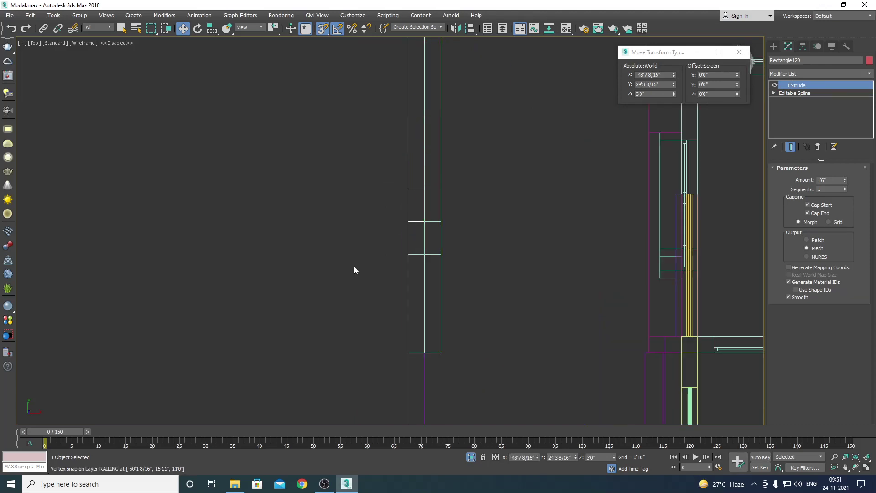
{"action": "scroll", "coordinate": [354, 267], "scroll_direction": "down", "scroll_amount": 2}
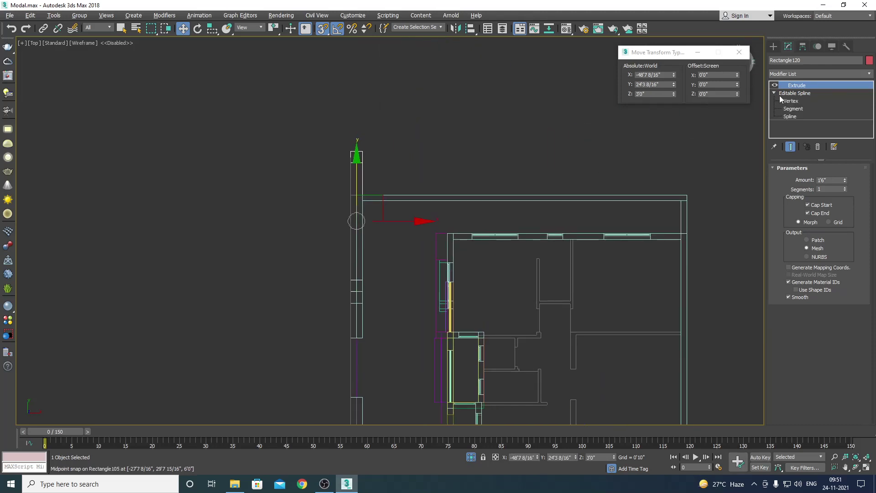
Snap the copy's top vertices to the compound wall's top-left corner, then return to Extrude.
{"action": "left_click", "coordinate": [789, 101]}
{"action": "left_click_drag", "start_coordinate": [272, 109], "coordinate": [374, 174]}
{"action": "scroll", "coordinate": [374, 174], "scroll_direction": "up", "scroll_amount": 2}
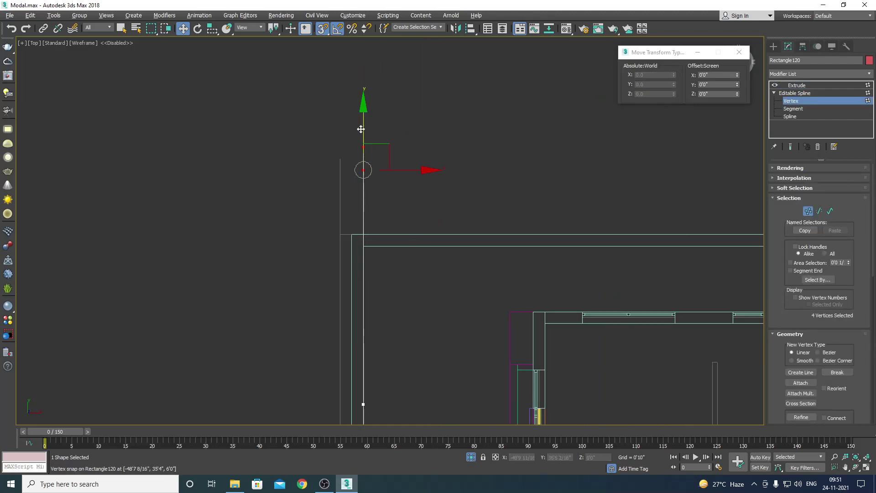
{"action": "left_click_drag", "start_coordinate": [360, 129], "coordinate": [352, 234]}
{"action": "scroll", "coordinate": [360, 224], "scroll_direction": "up", "scroll_amount": 3}
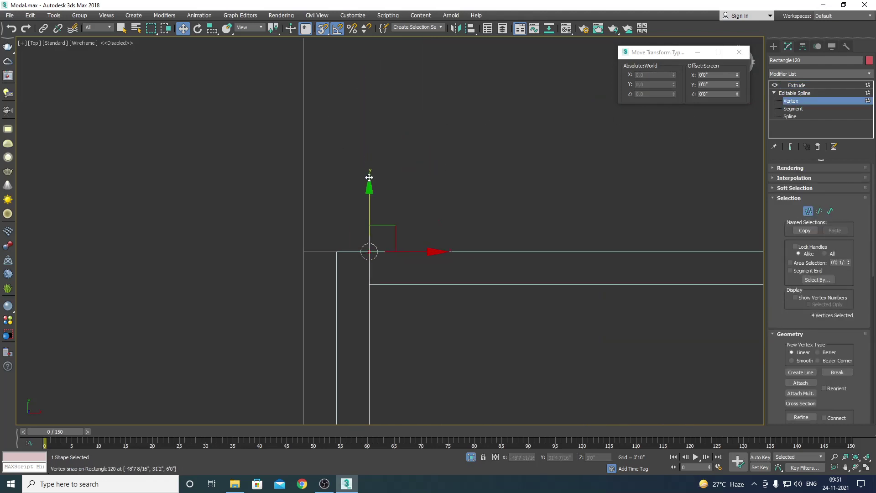
{"action": "scroll", "coordinate": [378, 195], "scroll_direction": "up", "scroll_amount": 3}
{"action": "scroll", "coordinate": [360, 172], "scroll_direction": "down", "scroll_amount": 2}
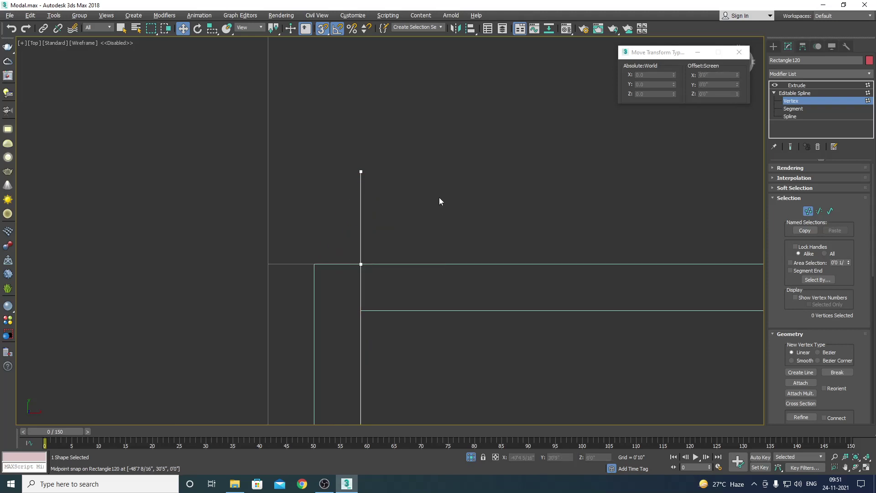
{"action": "left_click_drag", "start_coordinate": [432, 197], "coordinate": [360, 172]}
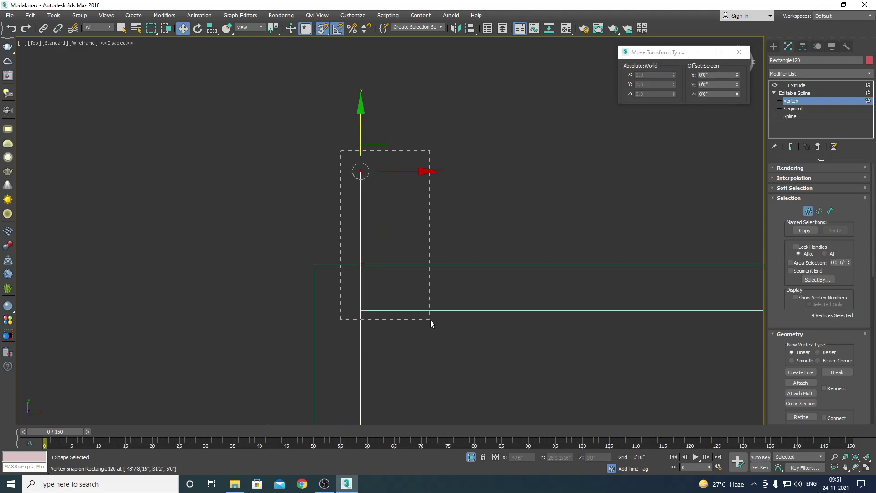
{"action": "left_click_drag", "start_coordinate": [360, 172], "coordinate": [314, 263]}
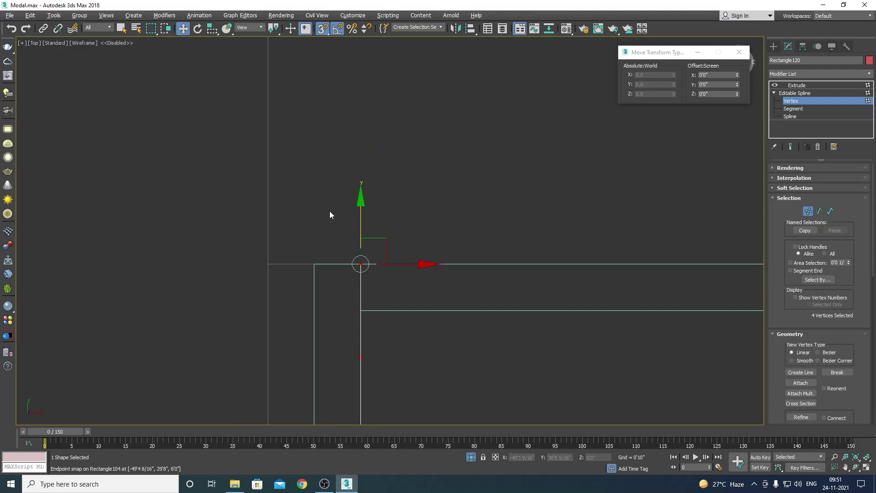
{"action": "left_click", "coordinate": [797, 86]}
Select the front wall piece and its neighbour, then frame them in wireframe Left view.
{"action": "key", "text": "p"}
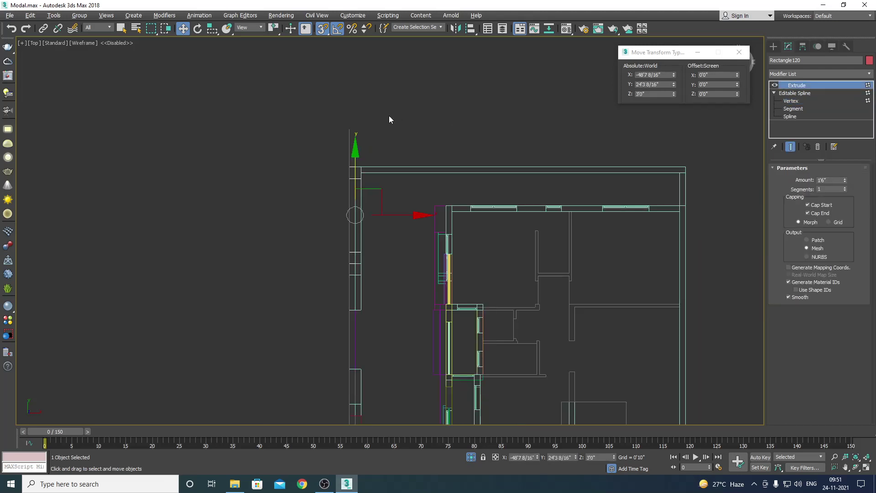
{"action": "key", "text": "ctrl+r"}
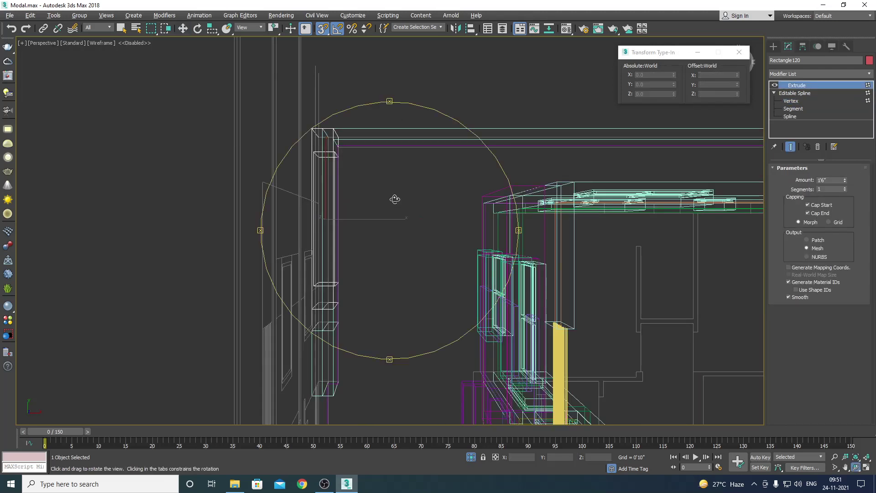
{"action": "key", "text": "F3"}
{"action": "mouse_move", "coordinate": [395, 204]}
{"action": "left_mouse_down"}
{"action": "mouse_move", "coordinate": [293, 240]}
{"action": "mouse_move", "coordinate": [362, 252]}
{"action": "mouse_move", "coordinate": [322, 278]}
{"action": "left_mouse_up"}
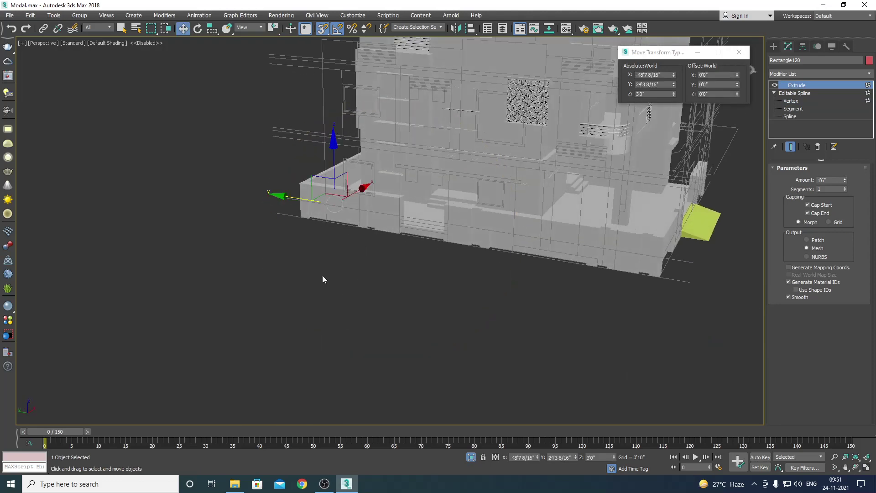
{"action": "scroll", "coordinate": [323, 211], "scroll_direction": "up", "scroll_amount": 5}
{"action": "key", "text": "w"}
{"action": "left_click", "coordinate": [323, 198]}
{"action": "left_click", "coordinate": [267, 176], "text": "ctrl"}
{"action": "scroll", "coordinate": [268, 176], "scroll_direction": "down", "scroll_amount": 2}
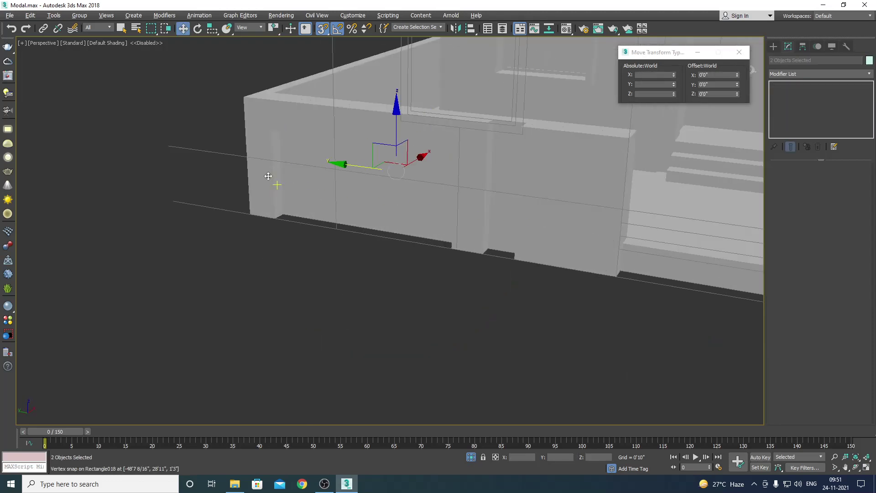
{"action": "scroll", "coordinate": [268, 176], "scroll_direction": "down", "scroll_amount": 5}
{"action": "scroll", "coordinate": [268, 176], "scroll_direction": "down", "scroll_amount": 3}
{"action": "key", "text": "l"}
{"action": "key", "text": "z"}
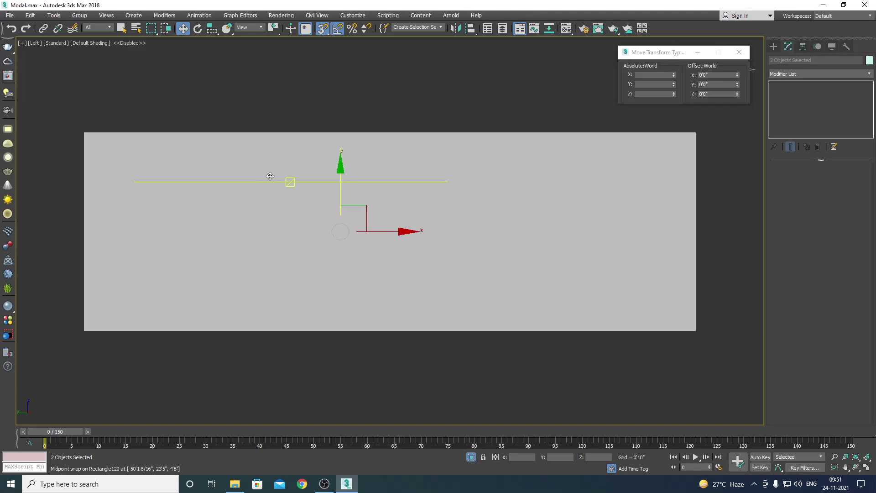
{"action": "key", "text": "F3"}
Snap Rectangle104's right, left and top segments inward onto the opening outline.
{"action": "left_click", "coordinate": [335, 330]}
{"action": "left_click", "coordinate": [793, 109]}
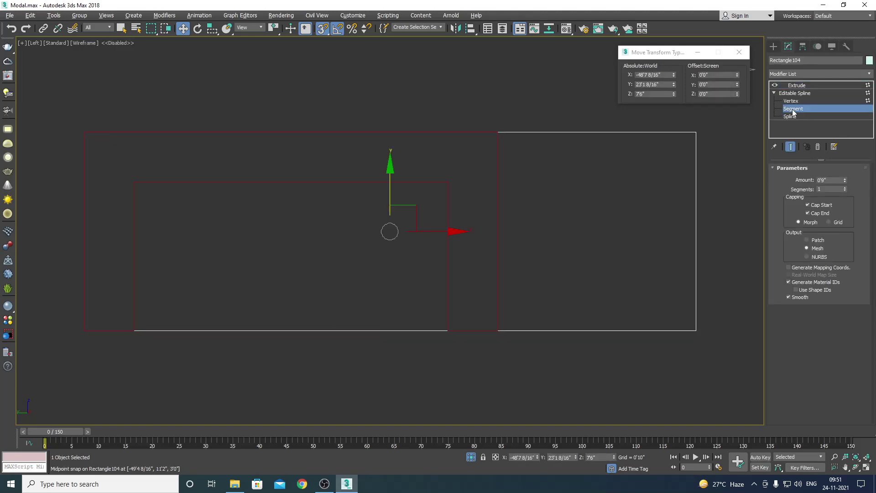
{"action": "left_click_drag", "start_coordinate": [720, 233], "coordinate": [449, 183]}
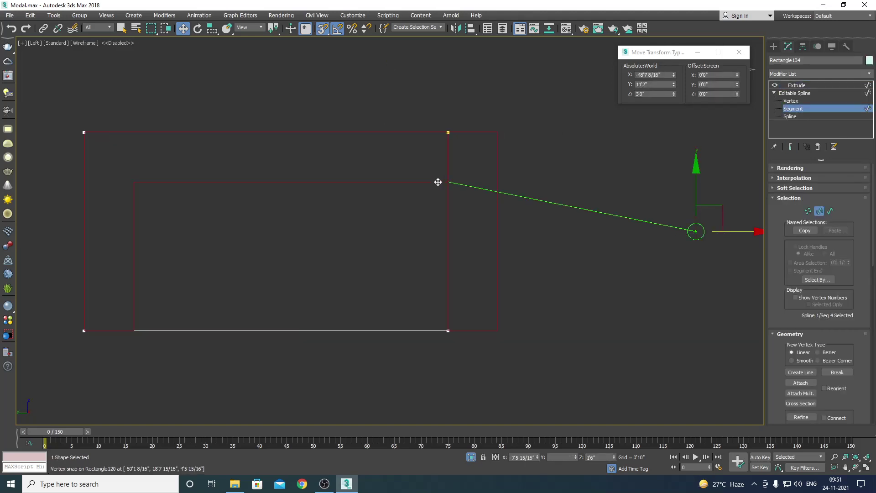
{"action": "scroll", "coordinate": [451, 228], "scroll_direction": "down", "scroll_amount": 4}
{"action": "left_click", "coordinate": [269, 265]}
{"action": "left_click_drag", "start_coordinate": [275, 268], "coordinate": [294, 229]}
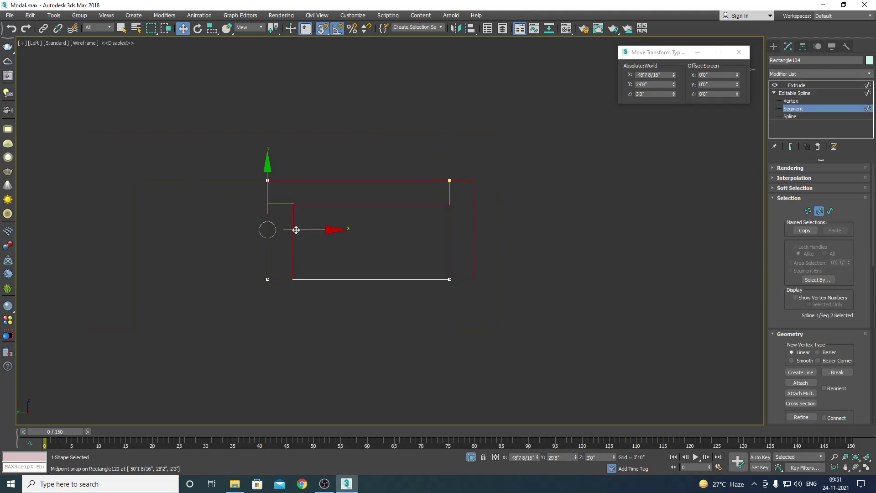
{"action": "left_click", "coordinate": [377, 200]}
{"action": "left_click_drag", "start_coordinate": [372, 150], "coordinate": [361, 201]}
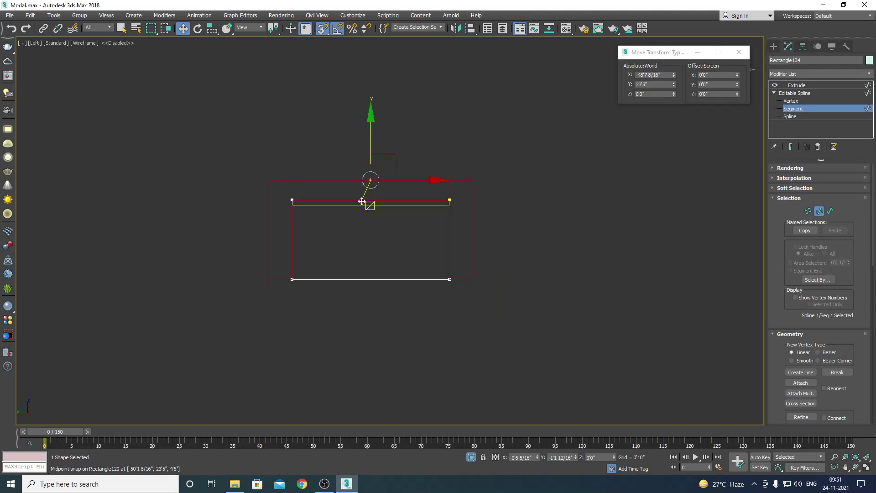
{"action": "left_click", "coordinate": [786, 87]}
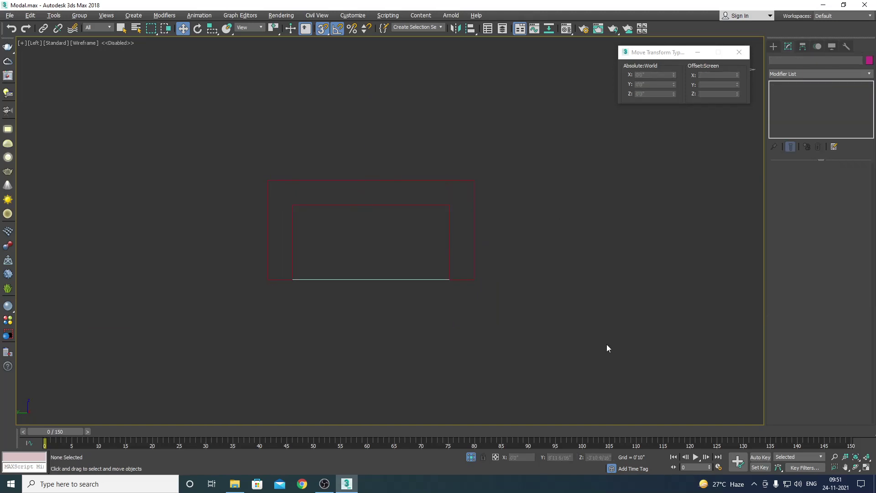
Select both wall pieces in shaded view and unhide all objects.
{"action": "mouse_move", "coordinate": [606, 344]}
{"action": "left_mouse_down"}
{"action": "mouse_move", "coordinate": [305, 175]}
{"action": "mouse_move", "coordinate": [418, 259]}
{"action": "left_mouse_up"}
{"action": "key", "text": "F3"}
{"action": "key", "text": "ctrl+r"}
{"action": "left_click_drag", "start_coordinate": [414, 307], "coordinate": [366, 284]}
{"action": "right_click", "coordinate": [360, 318]}
{"action": "left_click", "coordinate": [365, 279]}
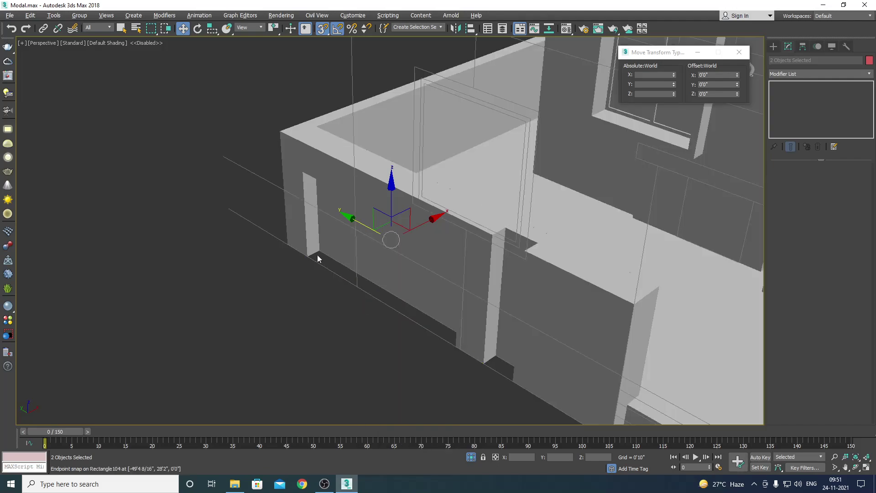
Orbit around the whole building to view the front ramp area.
{"action": "scroll", "coordinate": [303, 297], "scroll_direction": "down", "scroll_amount": 5}
{"action": "mouse_move", "coordinate": [303, 297]}
{"action": "middle_mouse_down", "text": "alt"}
{"action": "mouse_move", "coordinate": [278, 277]}
{"action": "mouse_move", "coordinate": [359, 274]}
{"action": "mouse_move", "coordinate": [352, 250]}
{"action": "mouse_move", "coordinate": [467, 232]}
{"action": "mouse_move", "coordinate": [514, 242]}
{"action": "middle_mouse_up", "text": "alt"}
{"action": "scroll", "coordinate": [304, 310], "scroll_direction": "up", "scroll_amount": 5}
{"action": "scroll", "coordinate": [304, 310], "scroll_direction": "down", "scroll_amount": 5}
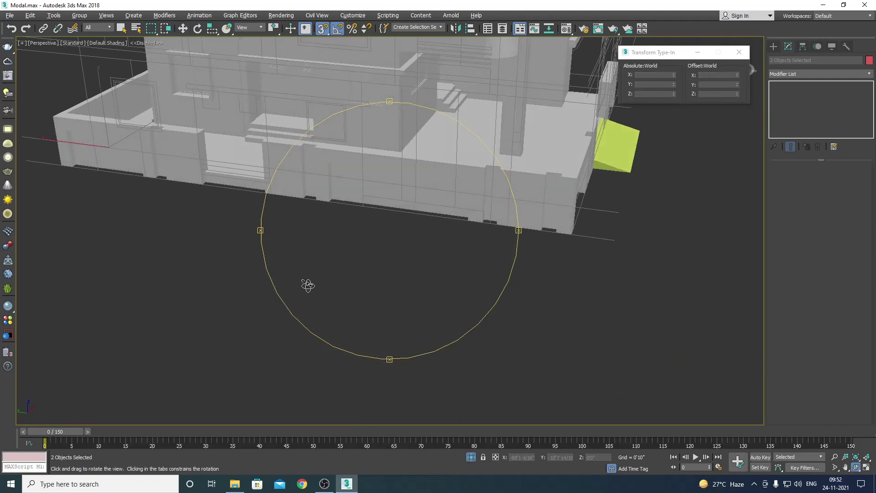
{"action": "mouse_move", "coordinate": [307, 286]}
{"action": "middle_mouse_down", "text": "alt"}
{"action": "mouse_move", "coordinate": [297, 239]}
{"action": "mouse_move", "coordinate": [411, 269]}
{"action": "middle_mouse_up", "text": "alt"}
{"action": "scroll", "coordinate": [303, 262], "scroll_direction": "up", "scroll_amount": 3}
{"action": "scroll", "coordinate": [295, 247], "scroll_direction": "up", "scroll_amount": 2}
{"action": "scroll", "coordinate": [295, 246], "scroll_direction": "down", "scroll_amount": 5}
{"action": "scroll", "coordinate": [410, 269], "scroll_direction": "up", "scroll_amount": 3}
{"action": "scroll", "coordinate": [381, 310], "scroll_direction": "up", "scroll_amount": 2}
{"action": "mouse_move", "coordinate": [381, 310]}
{"action": "middle_mouse_down", "text": "alt"}
{"action": "mouse_move", "coordinate": [367, 307]}
{"action": "mouse_move", "coordinate": [464, 337]}
{"action": "middle_mouse_up", "text": "alt"}
In Top view, snap-move the front ramp slab Rectangle107 down onto the wall line.
{"action": "key", "text": "w"}
{"action": "key", "text": "t"}
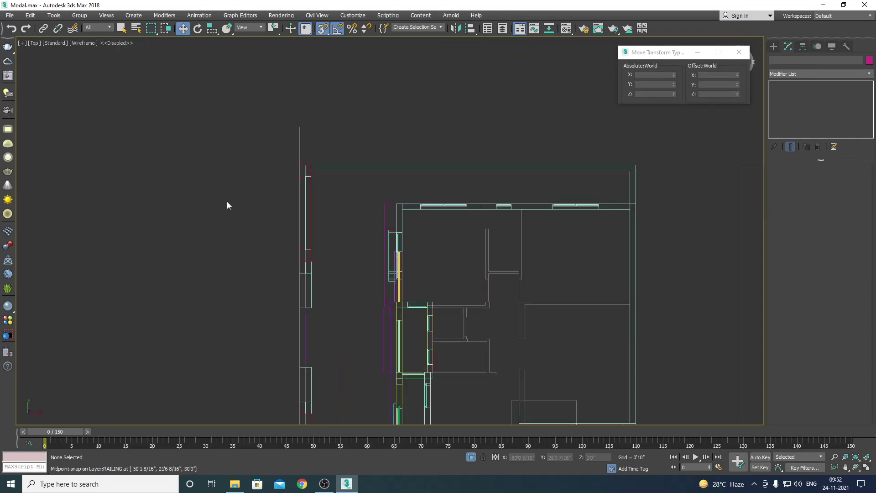
{"action": "scroll", "coordinate": [227, 202], "scroll_direction": "down", "scroll_amount": 3}
{"action": "scroll", "coordinate": [342, 234], "scroll_direction": "up", "scroll_amount": 4}
{"action": "scroll", "coordinate": [376, 306], "scroll_direction": "up", "scroll_amount": 3}
{"action": "left_click", "coordinate": [375, 310]}
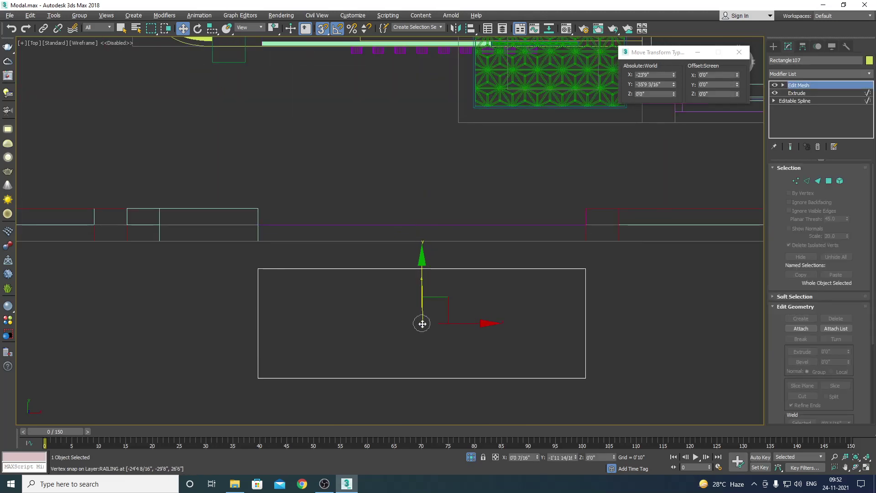
{"action": "left_click_drag", "start_coordinate": [421, 250], "coordinate": [333, 296]}
{"action": "left_click", "coordinate": [333, 296]}
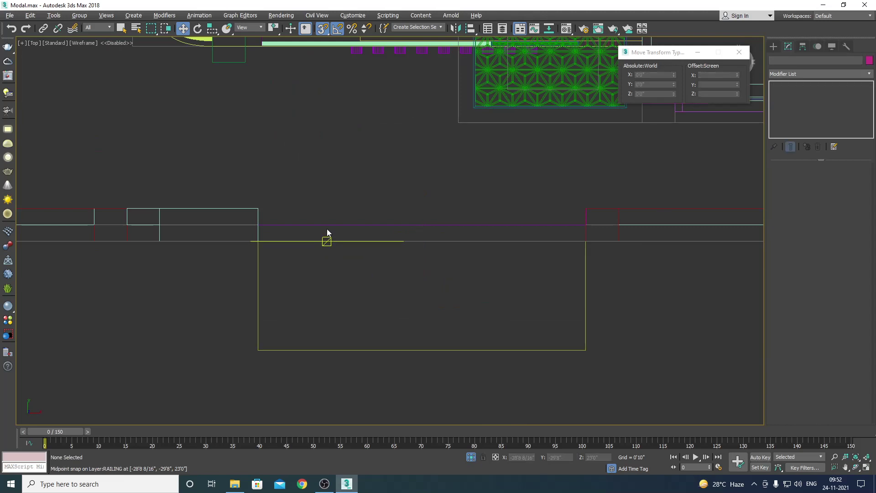
Stretch one segment of perimeter slab Rectangle018 left onto the wall.
{"action": "left_click", "coordinate": [325, 225]}
{"action": "left_click", "coordinate": [793, 108]}
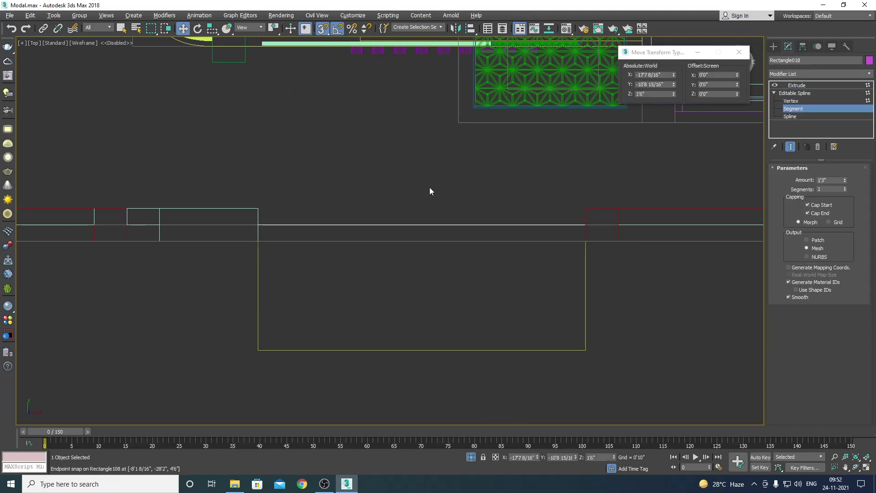
{"action": "left_click", "coordinate": [422, 226]}
{"action": "left_click_drag", "start_coordinate": [420, 226], "coordinate": [261, 241]}
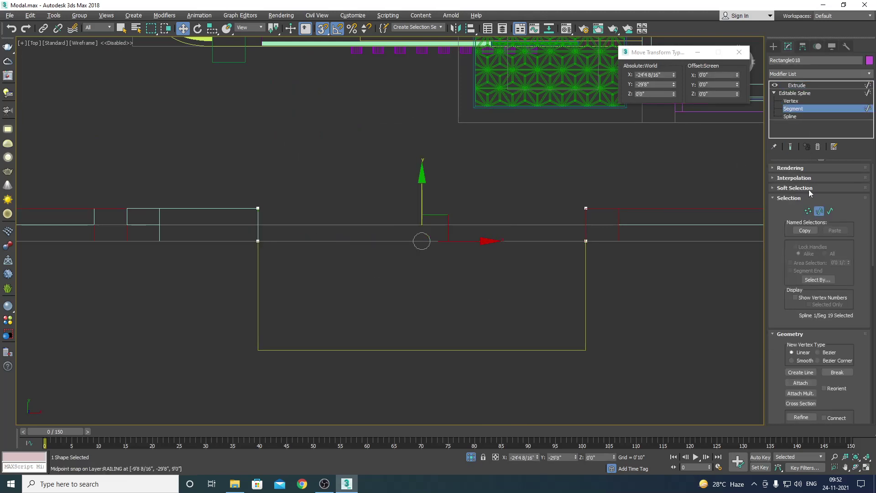
{"action": "left_click", "coordinate": [797, 95]}
{"action": "left_click", "coordinate": [699, 298]}
{"action": "scroll", "coordinate": [699, 298], "scroll_direction": "down", "scroll_amount": 5}
{"action": "scroll", "coordinate": [469, 313], "scroll_direction": "up", "scroll_amount": 2}
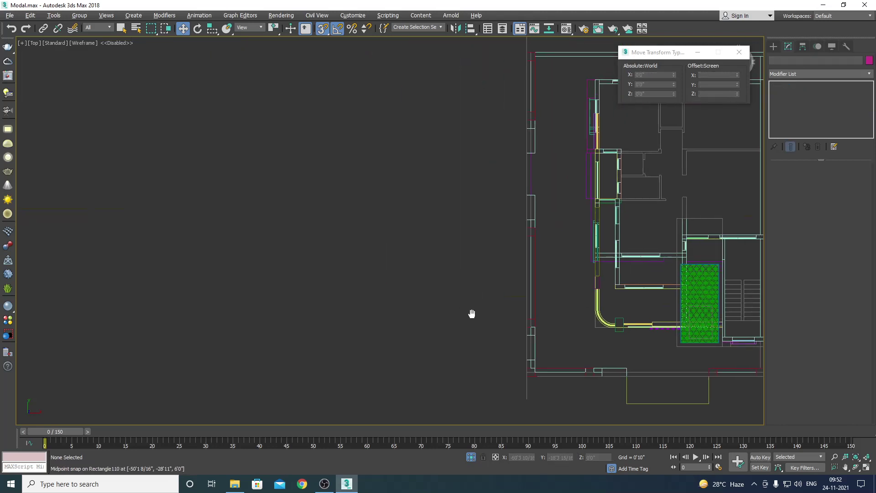
{"action": "scroll", "coordinate": [535, 181], "scroll_direction": "up", "scroll_amount": 5}
Move Rectangle018's left segment onto the wall line and return to the extruded slab.
{"action": "left_click", "coordinate": [518, 180]}
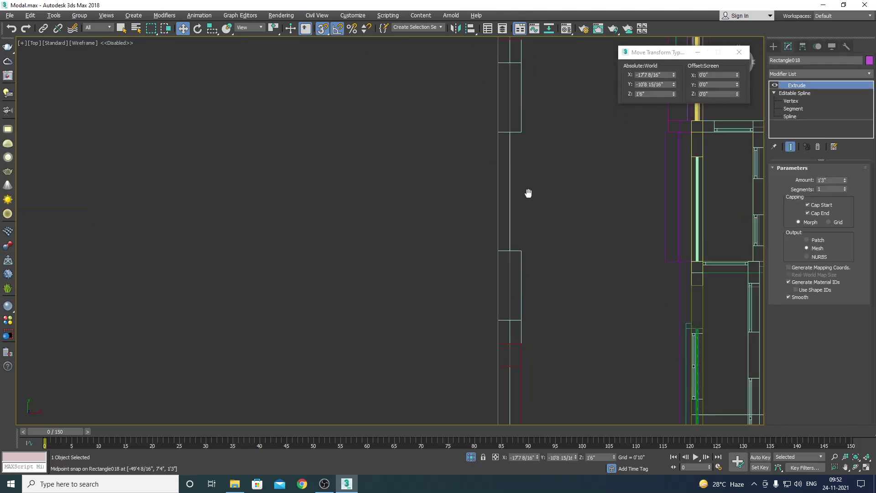
{"action": "middle_click_drag", "start_coordinate": [527, 191], "coordinate": [402, 286]}
{"action": "left_click", "coordinate": [793, 108]}
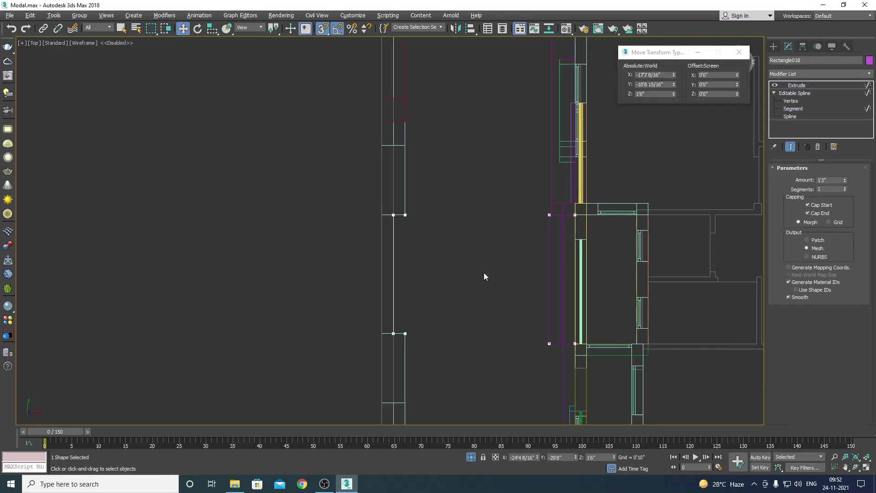
{"action": "left_click", "coordinate": [388, 285]}
{"action": "left_click_drag", "start_coordinate": [430, 275], "coordinate": [382, 214]}
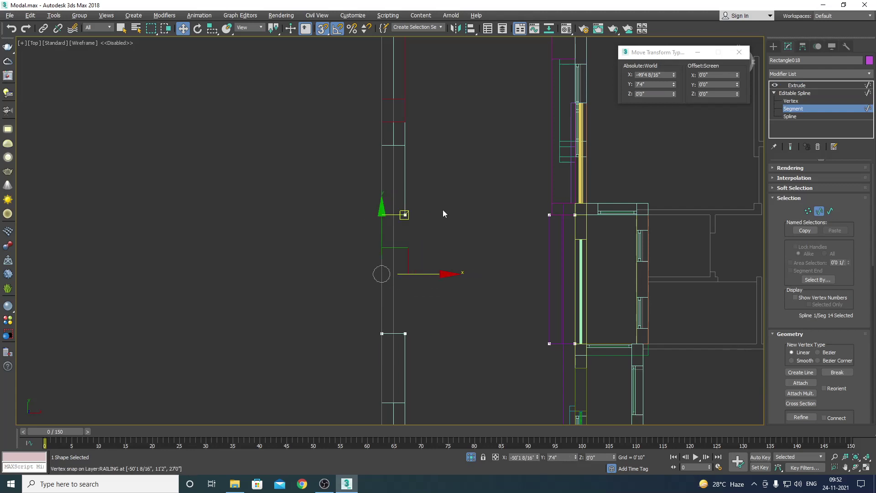
{"action": "left_click", "coordinate": [790, 86]}
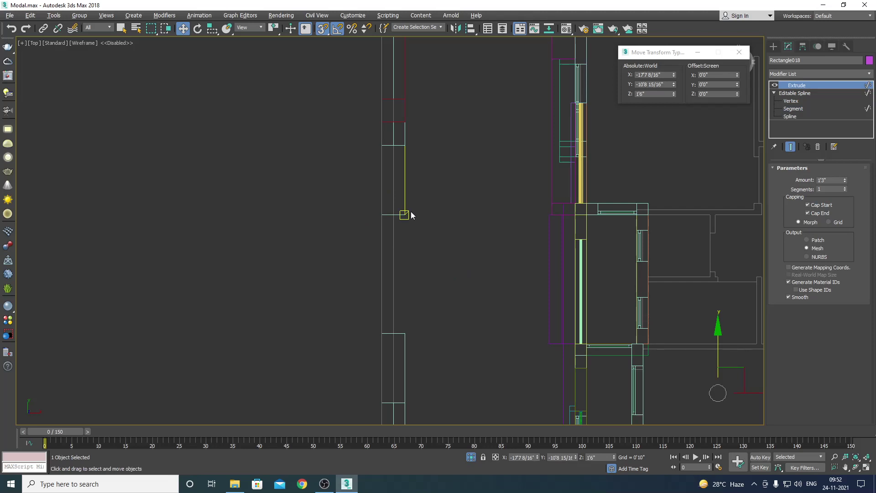
{"action": "left_click", "coordinate": [323, 207]}
{"action": "scroll", "coordinate": [323, 207], "scroll_direction": "down", "scroll_amount": 5}
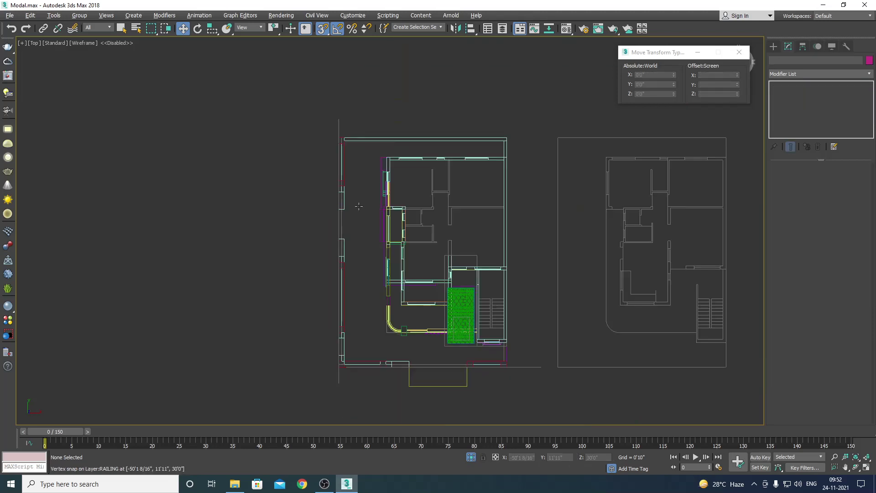
Orbit the shaded Perspective view around the building to inspect the slabs.
{"action": "key", "text": "F3"}
{"action": "left_click", "coordinate": [391, 166]}
{"action": "scroll", "coordinate": [391, 315], "scroll_direction": "up", "scroll_amount": 3}
{"action": "scroll", "coordinate": [392, 316], "scroll_direction": "up", "scroll_amount": 2}
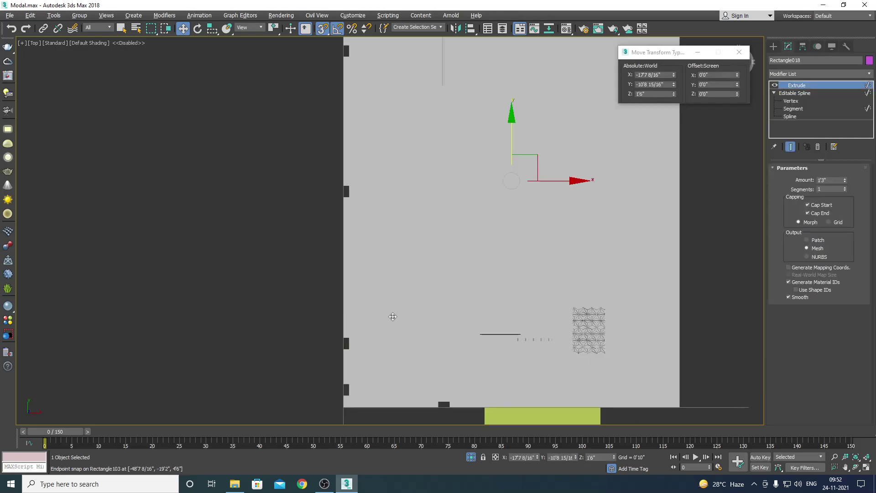
{"action": "key", "text": "p"}
{"action": "scroll", "coordinate": [393, 316], "scroll_direction": "down", "scroll_amount": 5}
{"action": "key", "text": "ctrl+r"}
{"action": "mouse_move", "coordinate": [393, 316]}
{"action": "left_mouse_down"}
{"action": "mouse_move", "coordinate": [365, 231]}
{"action": "mouse_move", "coordinate": [225, 168]}
{"action": "mouse_move", "coordinate": [434, 274]}
{"action": "mouse_move", "coordinate": [380, 279]}
{"action": "mouse_move", "coordinate": [467, 240]}
{"action": "left_mouse_up"}
{"action": "scroll", "coordinate": [365, 231], "scroll_direction": "up", "scroll_amount": 3}
{"action": "scroll", "coordinate": [225, 168], "scroll_direction": "up", "scroll_amount": 5}
{"action": "scroll", "coordinate": [225, 167], "scroll_direction": "down", "scroll_amount": 5}
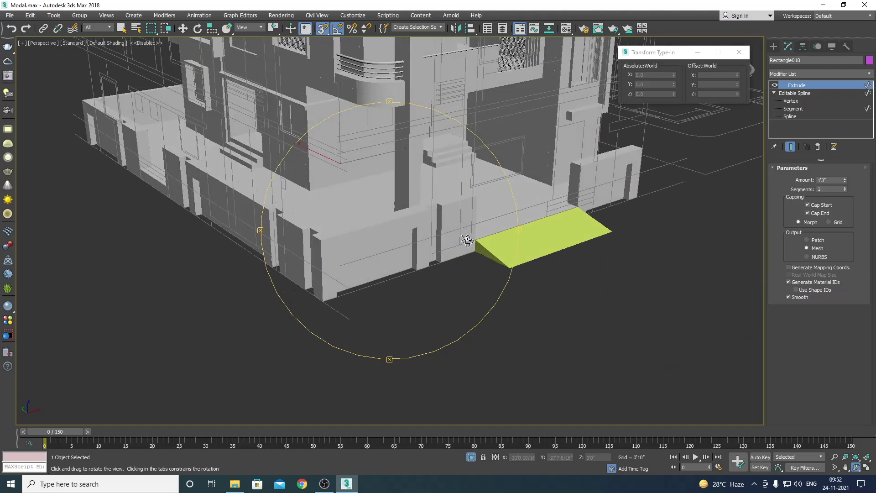
Drag the building's grey material from the Material Editor onto the yellow ramp slab.
{"action": "key", "text": "w"}
{"action": "left_click", "coordinate": [586, 283]}
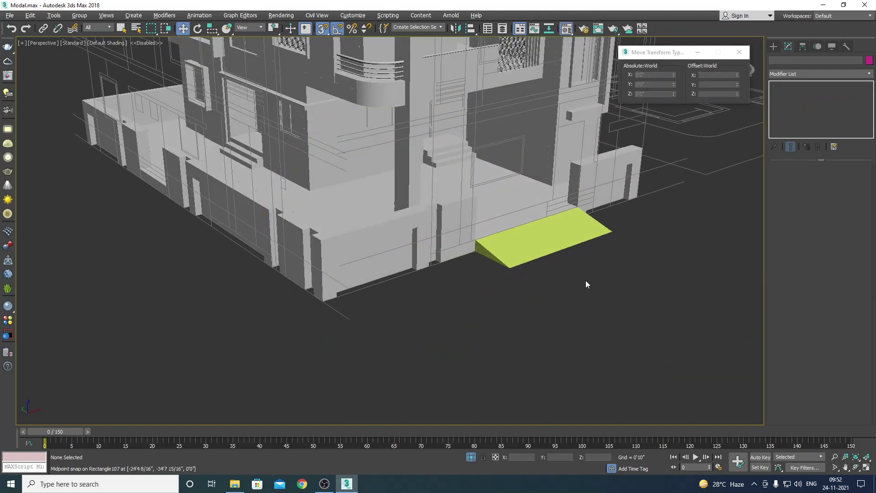
{"action": "key", "text": "m"}
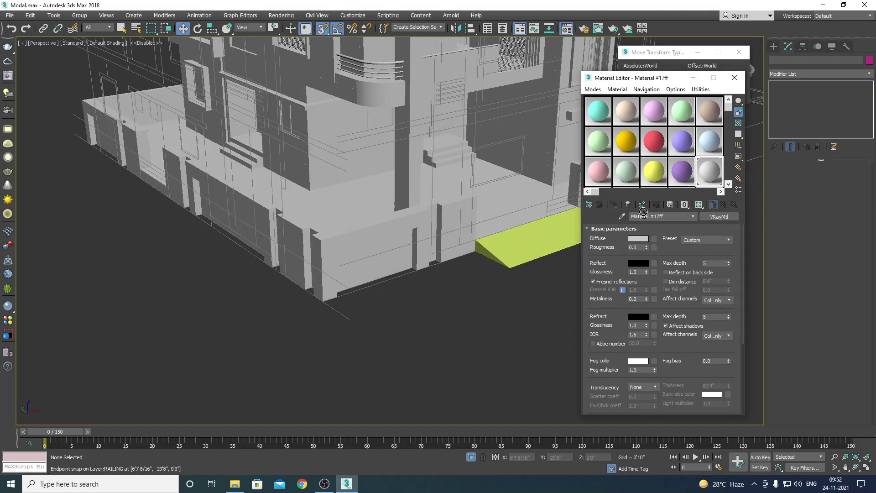
{"action": "left_click_drag", "start_coordinate": [718, 177], "coordinate": [543, 242]}
{"action": "left_click", "coordinate": [733, 79]}
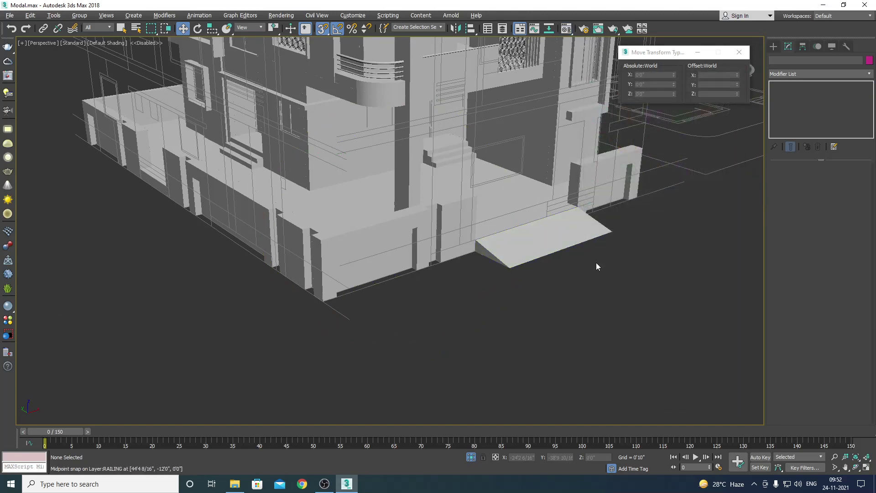
{"action": "mouse_move", "coordinate": [596, 262]}
{"action": "middle_mouse_down", "text": "alt"}
{"action": "mouse_move", "coordinate": [458, 314]}
{"action": "mouse_move", "coordinate": [371, 313]}
{"action": "middle_mouse_up", "text": "alt"}
Draw a rectangle beside the front ramp slab in Top view.
{"action": "scroll", "coordinate": [372, 313], "scroll_direction": "down", "scroll_amount": 5}
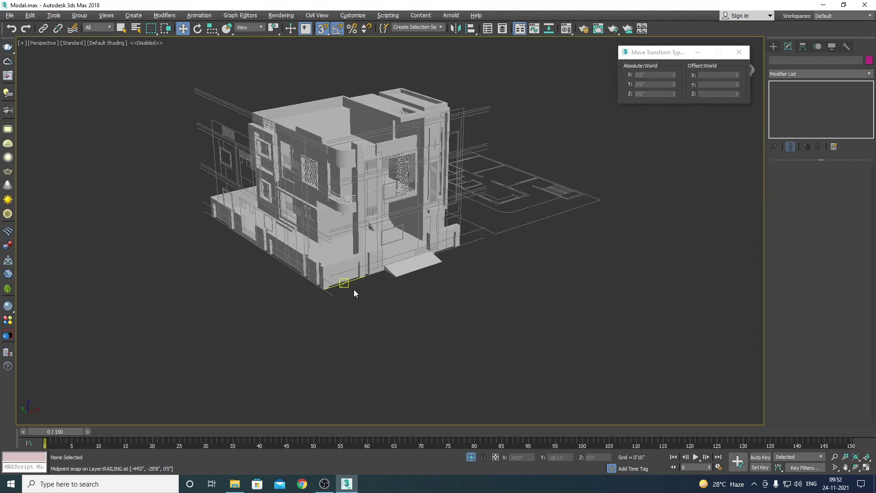
{"action": "scroll", "coordinate": [354, 290], "scroll_direction": "up", "scroll_amount": 8}
{"action": "left_click", "coordinate": [400, 280]}
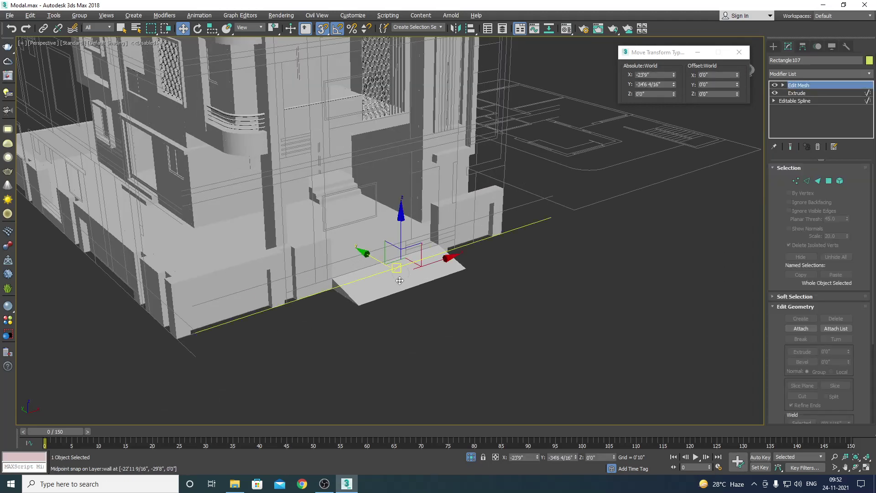
{"action": "key", "text": "t"}
{"action": "scroll", "coordinate": [400, 280], "scroll_direction": "down", "scroll_amount": 5}
{"action": "scroll", "coordinate": [401, 307], "scroll_direction": "up", "scroll_amount": 3}
{"action": "scroll", "coordinate": [401, 306], "scroll_direction": "up", "scroll_amount": 2}
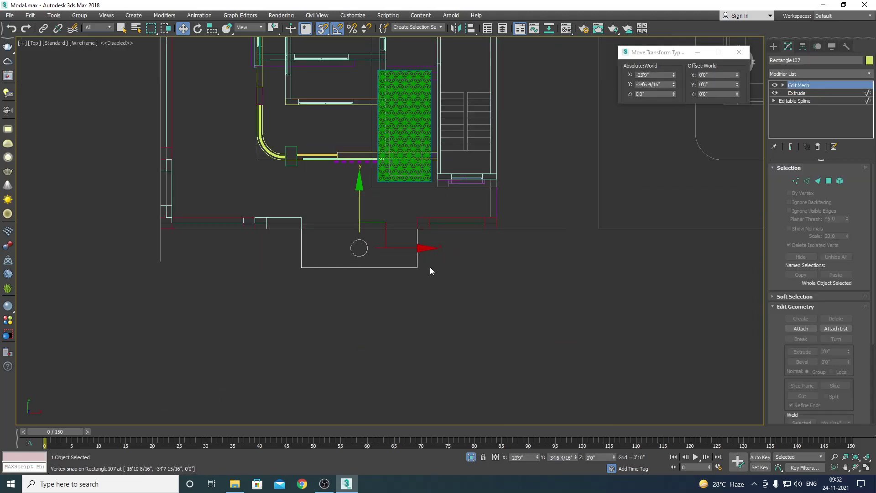
{"action": "scroll", "coordinate": [499, 270], "scroll_direction": "up", "scroll_amount": 3}
{"action": "right_click", "coordinate": [487, 279]}
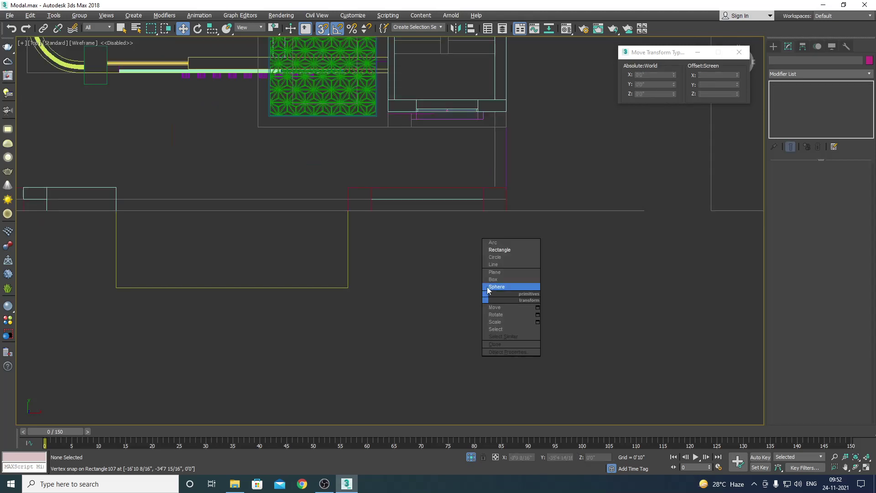
{"action": "left_click", "coordinate": [490, 248]}
{"action": "left_click_drag", "start_coordinate": [360, 285], "coordinate": [499, 210]}
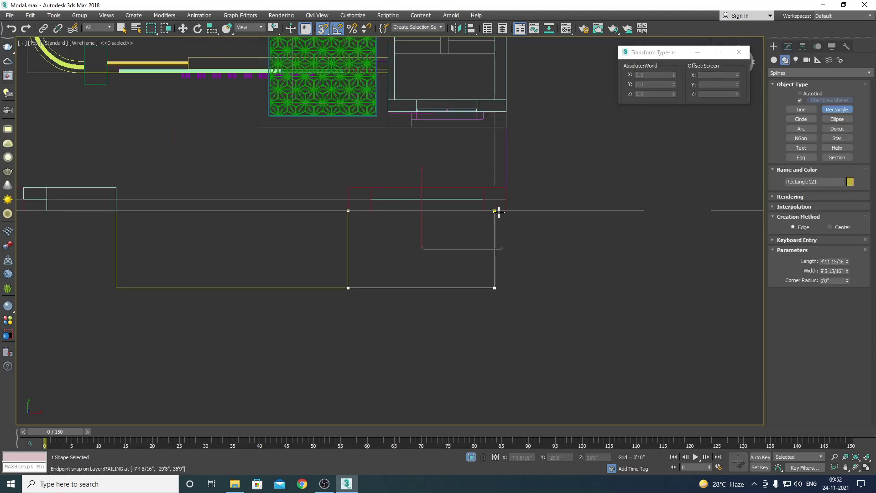
Convert the rectangle to an Editable Spline and snap its top segment up to the wall.
{"action": "key", "text": "w"}
{"action": "right_click", "coordinate": [381, 238]}
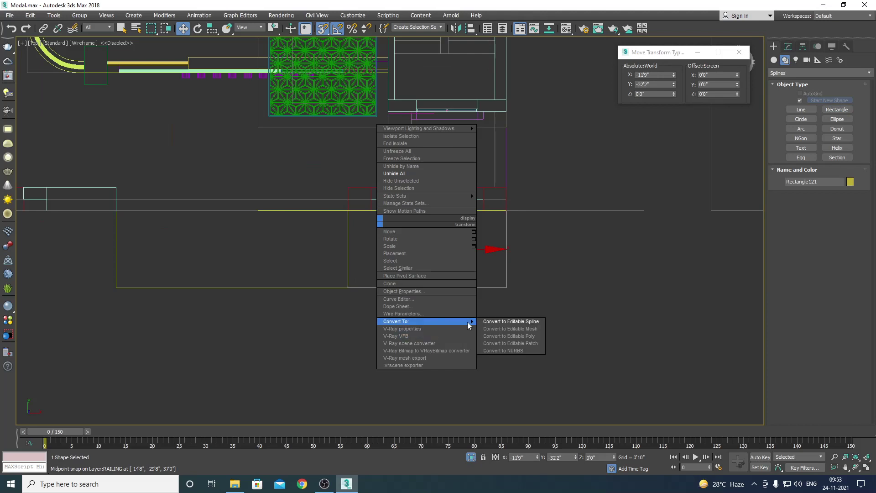
{"action": "left_click", "coordinate": [495, 322]}
{"action": "key", "text": "ctrl+a"}
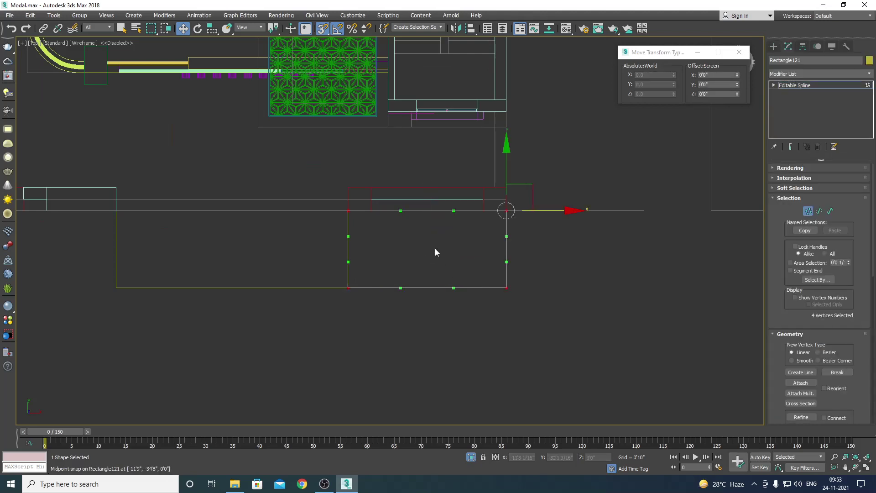
{"action": "right_click", "coordinate": [433, 245]}
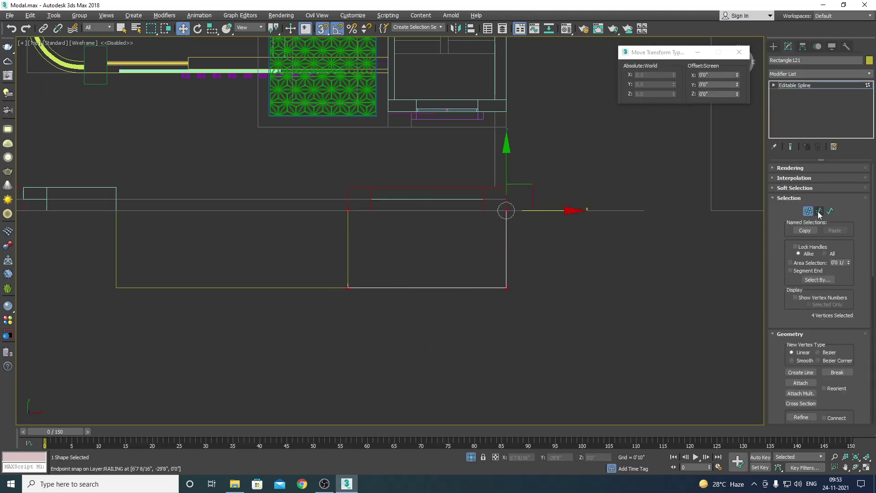
{"action": "left_click", "coordinate": [819, 211]}
{"action": "scroll", "coordinate": [505, 249], "scroll_direction": "up", "scroll_amount": 3}
{"action": "left_click", "coordinate": [378, 170]}
{"action": "left_click_drag", "start_coordinate": [350, 171], "coordinate": [460, 146]}
{"action": "scroll", "coordinate": [437, 229], "scroll_direction": "up", "scroll_amount": 2}
Extrude the rectangle into a 0'3"-thick slab, Rectangle121.
{"action": "key", "text": "F3"}
{"action": "key", "text": "ctrl+r"}
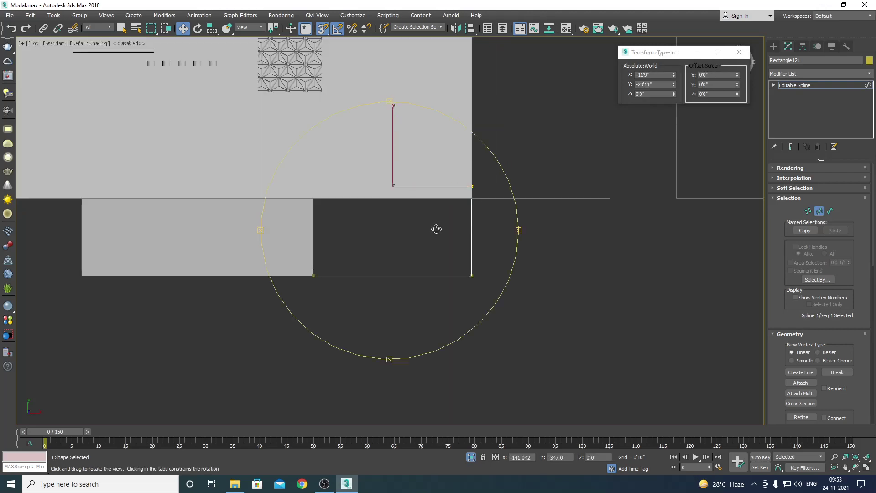
{"action": "mouse_move", "coordinate": [433, 228]}
{"action": "left_mouse_down"}
{"action": "mouse_move", "coordinate": [409, 221]}
{"action": "mouse_move", "coordinate": [387, 242]}
{"action": "left_mouse_up"}
{"action": "key", "text": "w"}
{"action": "left_click", "coordinate": [785, 74]}
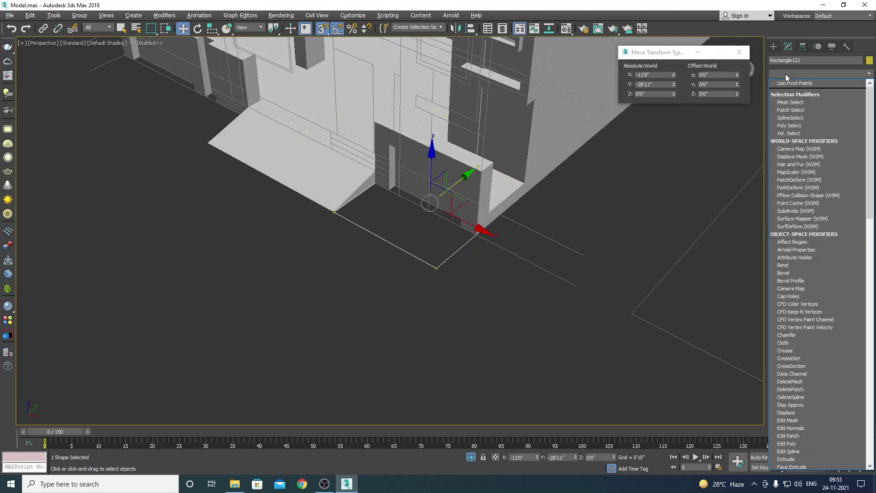
{"action": "key", "text": "e"}
{"action": "left_click", "coordinate": [790, 125]}
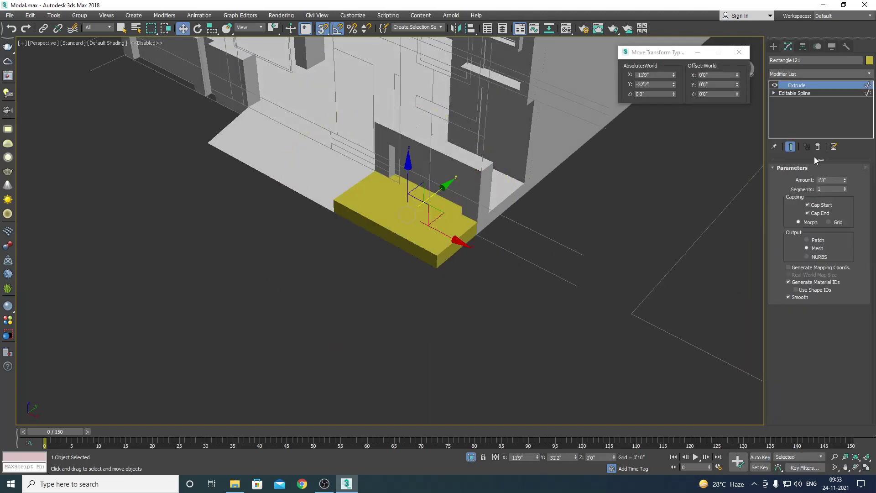
{"action": "key", "text": "Return"}
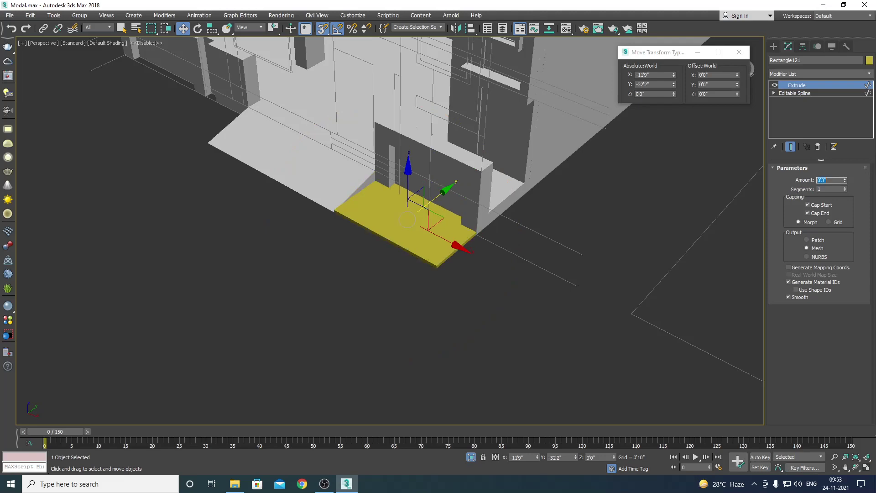
{"action": "key", "text": "z"}
{"action": "key", "text": "ctrl+r"}
{"action": "mouse_move", "coordinate": [371, 209]}
{"action": "left_mouse_down"}
{"action": "mouse_move", "coordinate": [360, 228]}
{"action": "mouse_move", "coordinate": [434, 210]}
{"action": "mouse_move", "coordinate": [464, 223]}
{"action": "mouse_move", "coordinate": [449, 229]}
{"action": "left_mouse_up"}
{"action": "key", "text": "w"}
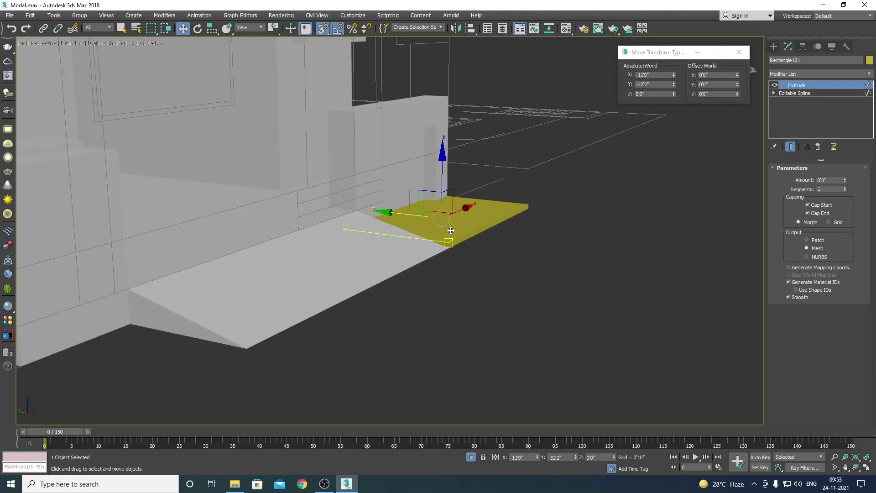
Shift-clone the yellow slab to the left and snap the copy against the grey gate slab.
{"action": "mouse_move", "coordinate": [450, 231]}
{"action": "middle_mouse_down", "text": "alt"}
{"action": "mouse_move", "coordinate": [448, 276]}
{"action": "mouse_move", "coordinate": [504, 244]}
{"action": "middle_mouse_up", "text": "alt"}
{"action": "key", "text": "t"}
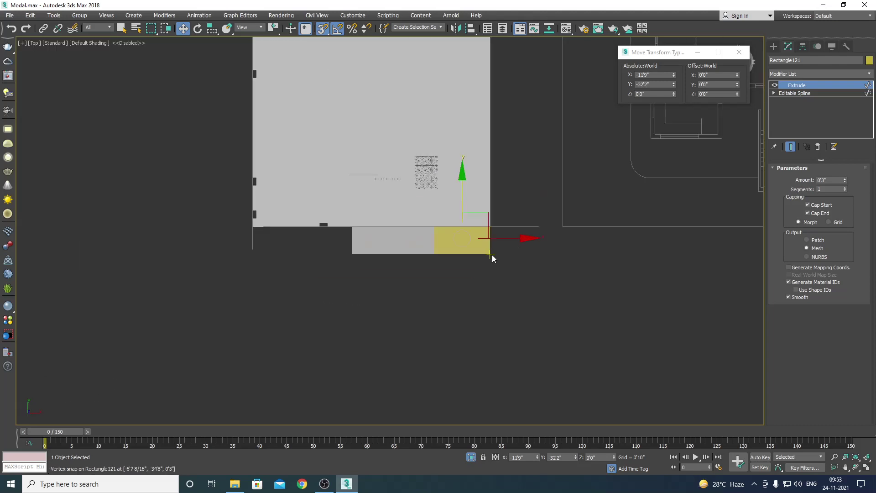
{"action": "scroll", "coordinate": [492, 254], "scroll_direction": "up", "scroll_amount": 4}
{"action": "left_click_drag", "start_coordinate": [539, 258], "coordinate": [250, 288], "text": "shift"}
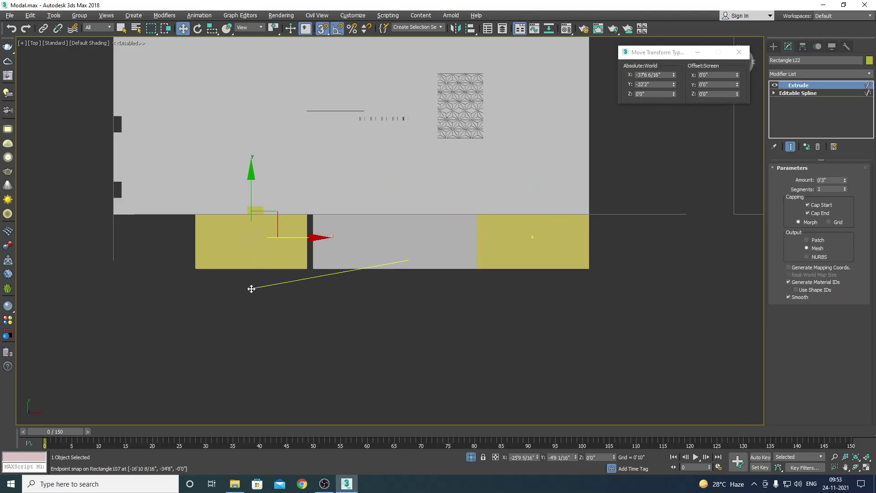
{"action": "left_click", "coordinate": [433, 281]}
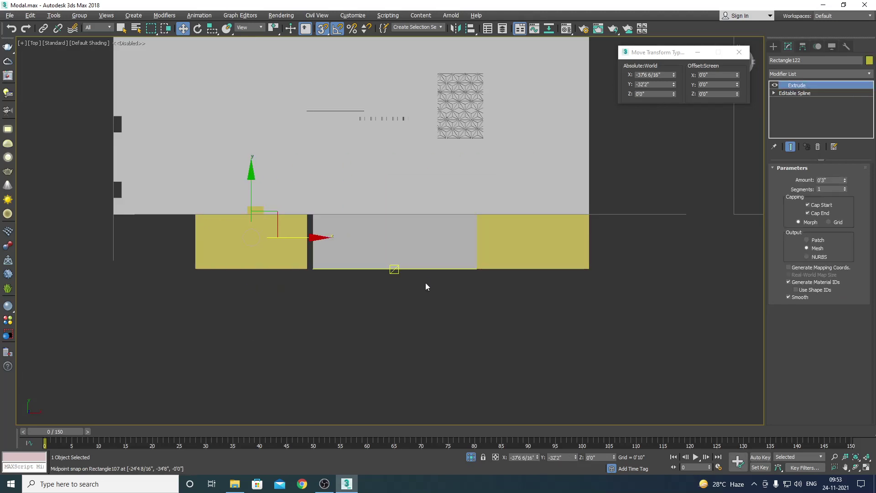
{"action": "scroll", "coordinate": [313, 270], "scroll_direction": "up", "scroll_amount": 3}
{"action": "left_click", "coordinate": [297, 287]}
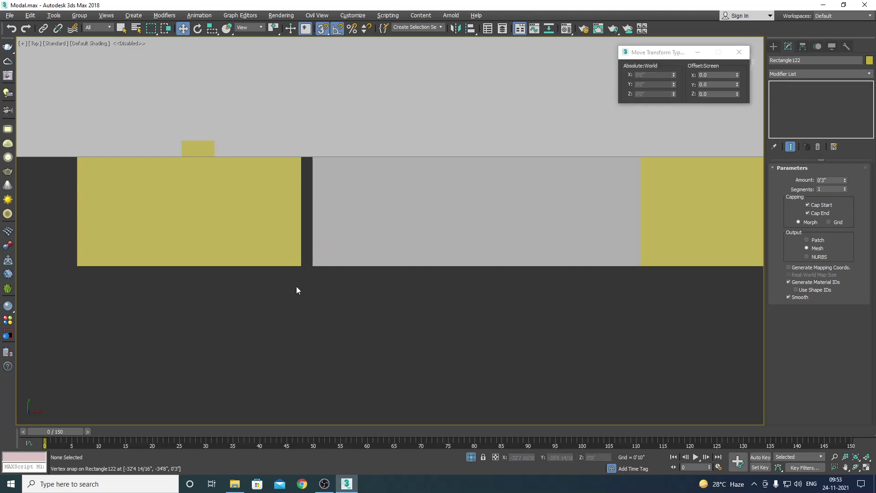
{"action": "left_click_drag", "start_coordinate": [300, 266], "coordinate": [312, 265]}
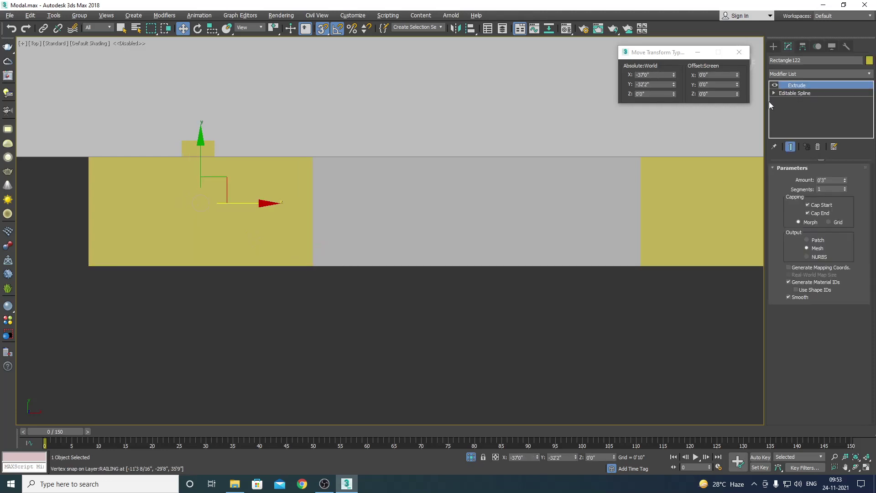
Stretch copy Rectangle122's left segments out to the plot corner.
{"action": "left_click", "coordinate": [773, 93]}
{"action": "left_click", "coordinate": [793, 109]}
{"action": "scroll", "coordinate": [492, 346], "scroll_direction": "down", "scroll_amount": 2}
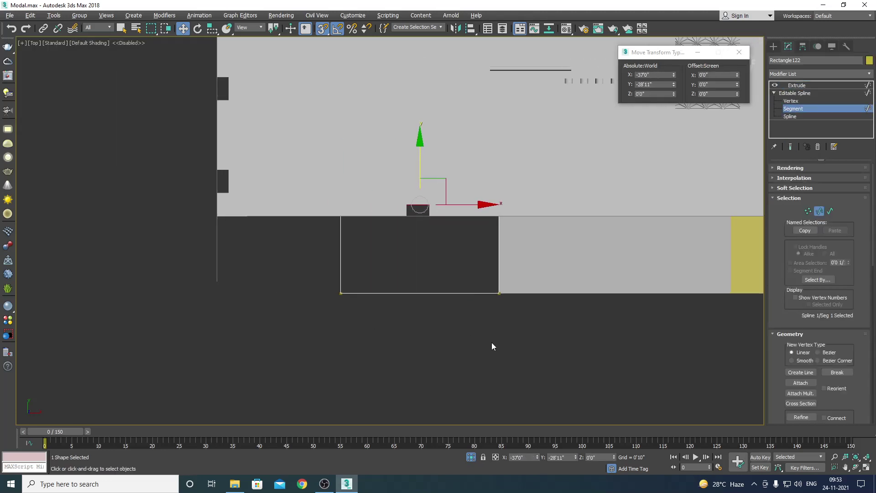
{"action": "left_click_drag", "start_coordinate": [416, 244], "coordinate": [284, 256]}
{"action": "key", "text": "F3"}
{"action": "left_click_drag", "start_coordinate": [360, 248], "coordinate": [217, 229]}
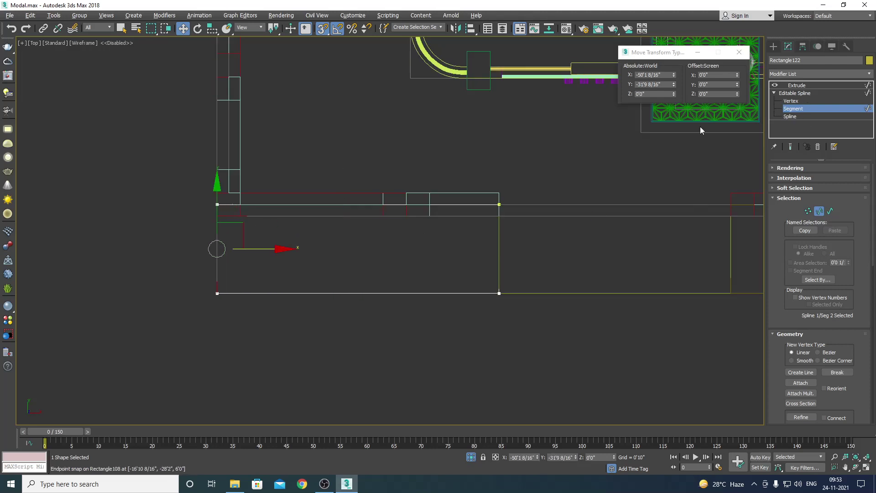
{"action": "scroll", "coordinate": [301, 258], "scroll_direction": "up", "scroll_amount": 1}
{"action": "left_click", "coordinate": [797, 85]}
{"action": "scroll", "coordinate": [396, 348], "scroll_direction": "down", "scroll_amount": 1}
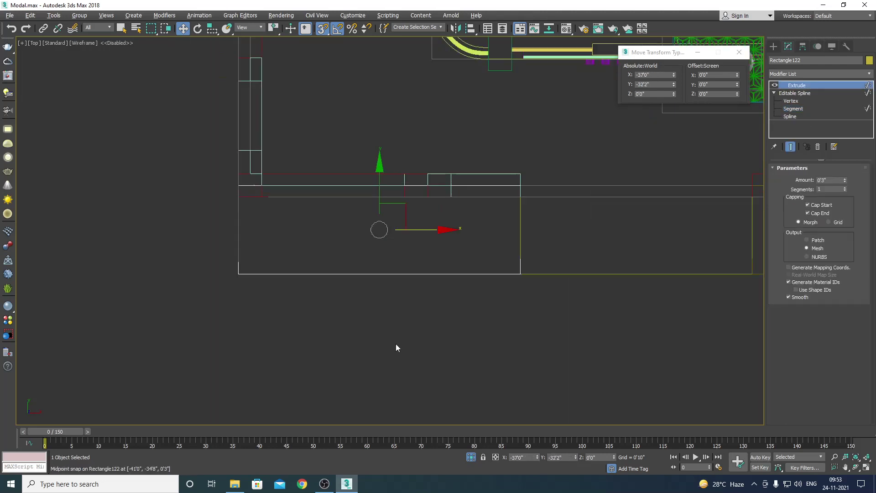
Shift-clone the slab again to the left, creating Rectangle123.
{"action": "left_click_drag", "start_coordinate": [396, 348], "coordinate": [379, 264]}
{"action": "key", "text": "F3"}
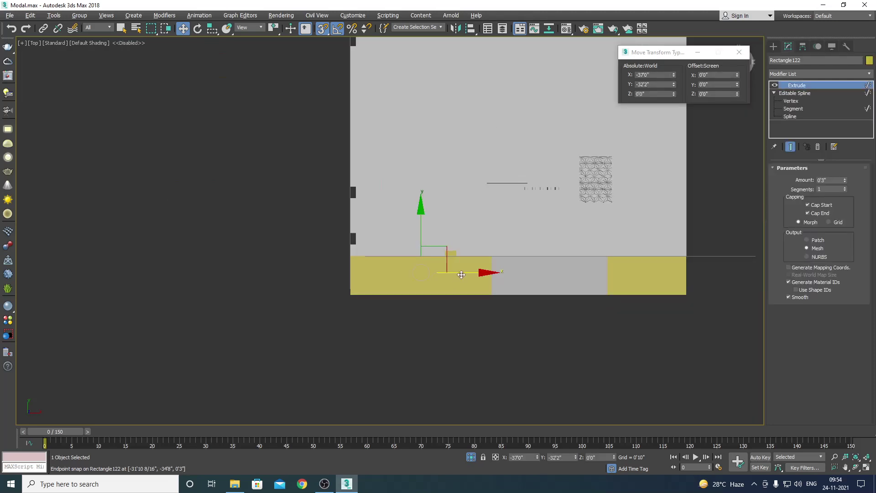
{"action": "left_click_drag", "start_coordinate": [461, 274], "coordinate": [244, 275], "text": "shift"}
{"action": "left_click", "coordinate": [439, 280]}
Rotate the cloned yellow slab 90° so it runs along the left wall.
{"action": "key", "text": "e"}
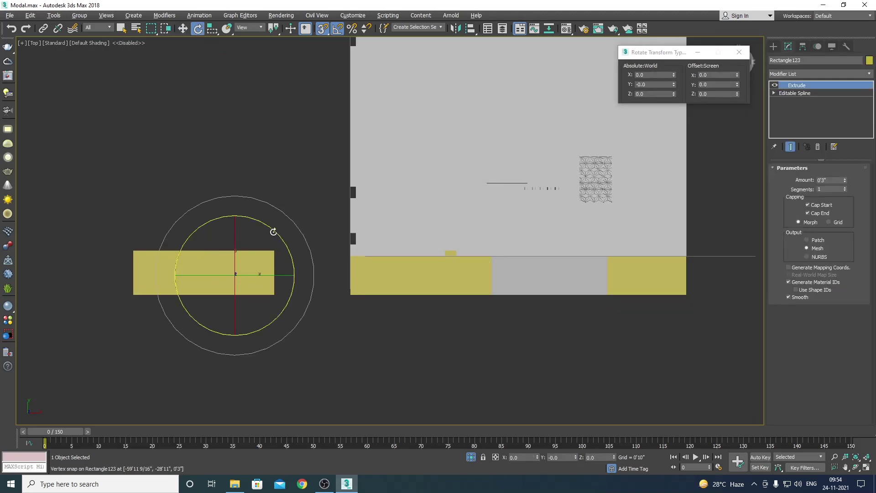
{"action": "mouse_move", "coordinate": [274, 232]}
{"action": "left_mouse_down"}
{"action": "mouse_move", "coordinate": [308, 259]}
{"action": "mouse_move", "coordinate": [368, 222]}
{"action": "left_mouse_up"}
{"action": "key", "text": "w"}
{"action": "key", "text": "F3"}
{"action": "scroll", "coordinate": [306, 315], "scroll_direction": "up", "scroll_amount": 2}
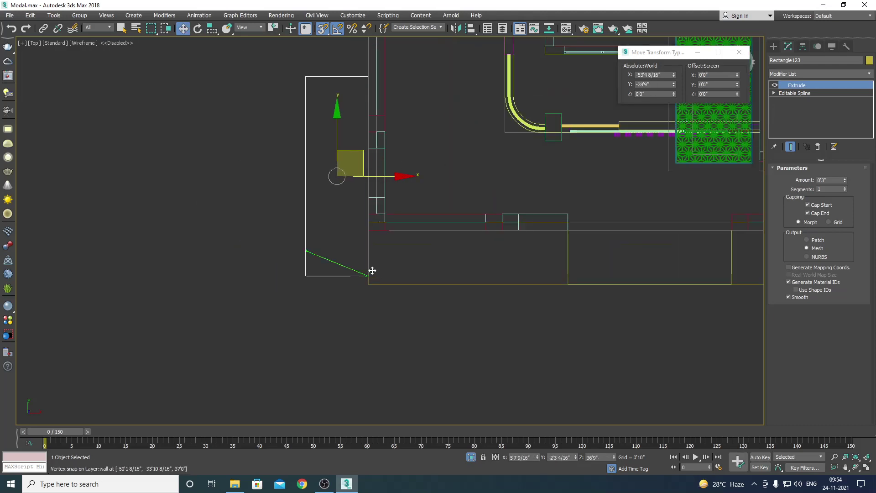
{"action": "scroll", "coordinate": [269, 252], "scroll_direction": "down", "scroll_amount": 5}
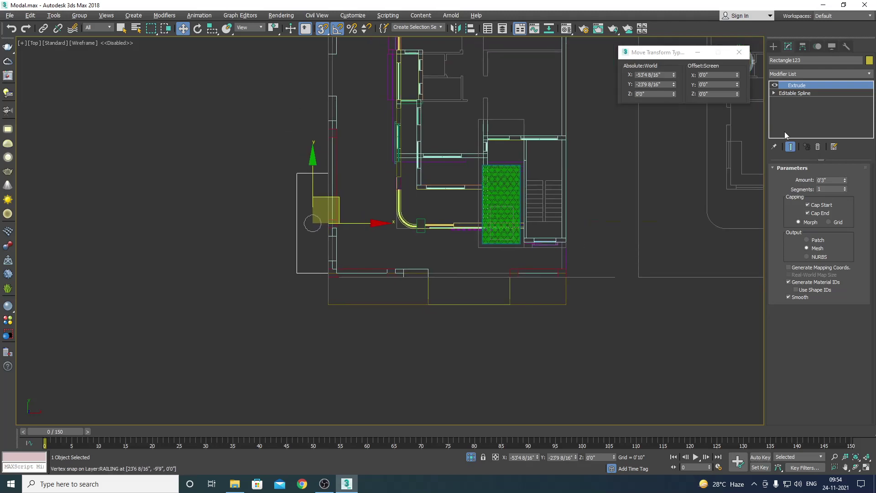
Snap the left slab's top corner vertices up to the railing.
{"action": "left_click", "coordinate": [791, 101]}
{"action": "left_click_drag", "start_coordinate": [204, 137], "coordinate": [352, 192]}
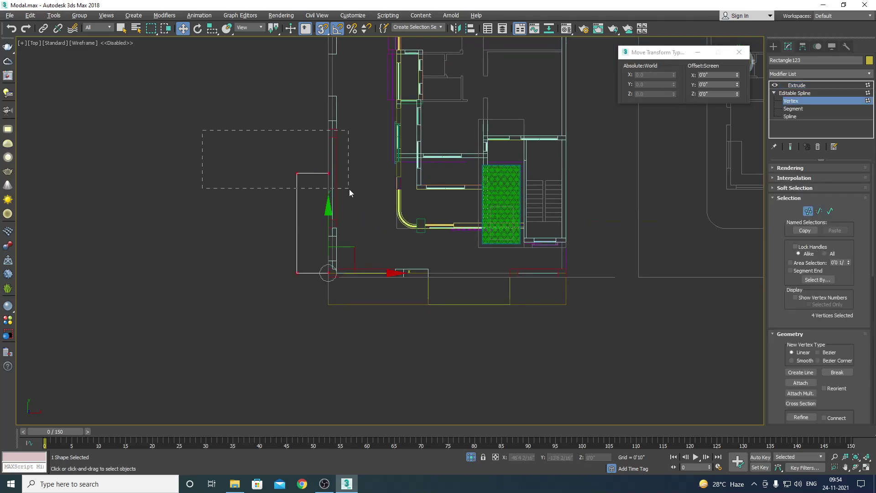
{"action": "scroll", "coordinate": [401, 260], "scroll_direction": "up", "scroll_amount": 2}
{"action": "scroll", "coordinate": [380, 332], "scroll_direction": "up", "scroll_amount": 2}
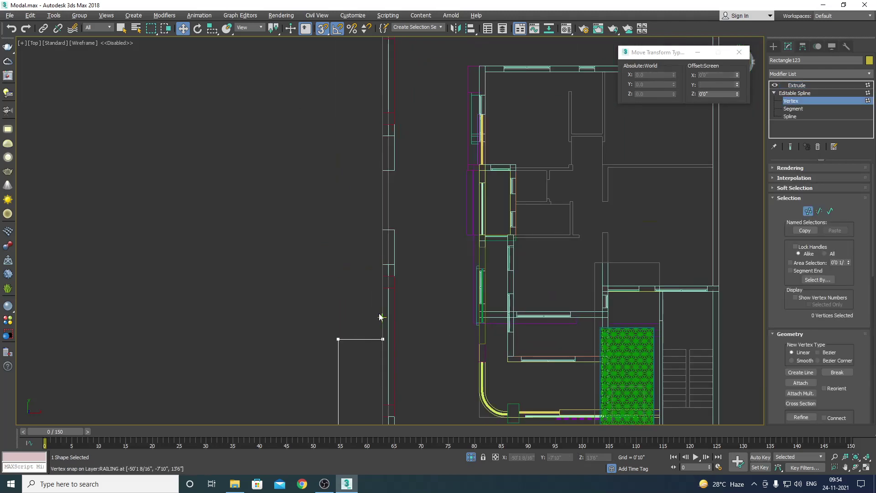
{"action": "mouse_move", "coordinate": [254, 289]}
{"action": "left_mouse_down"}
{"action": "mouse_move", "coordinate": [385, 358]}
{"action": "mouse_move", "coordinate": [370, 228]}
{"action": "mouse_move", "coordinate": [382, 228]}
{"action": "left_mouse_up"}
{"action": "scroll", "coordinate": [377, 221], "scroll_direction": "up", "scroll_amount": 3}
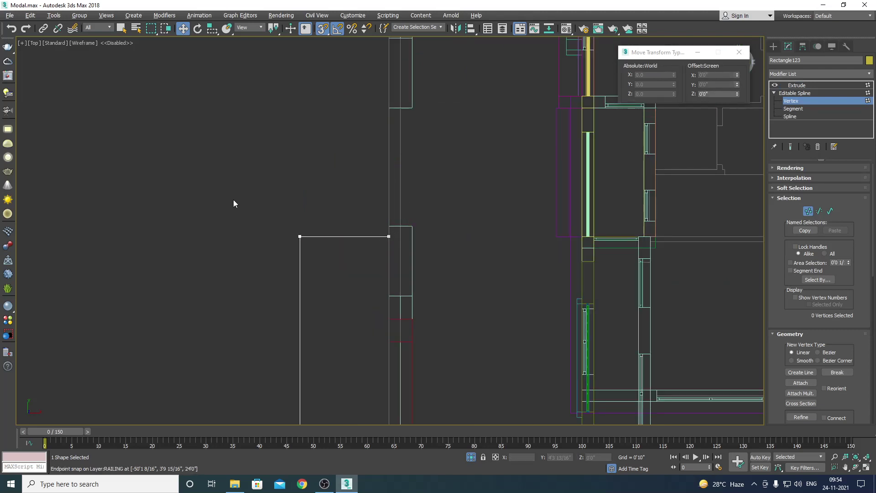
{"action": "scroll", "coordinate": [444, 239], "scroll_direction": "up", "scroll_amount": 3}
{"action": "left_click_drag", "start_coordinate": [333, 185], "coordinate": [371, 210]}
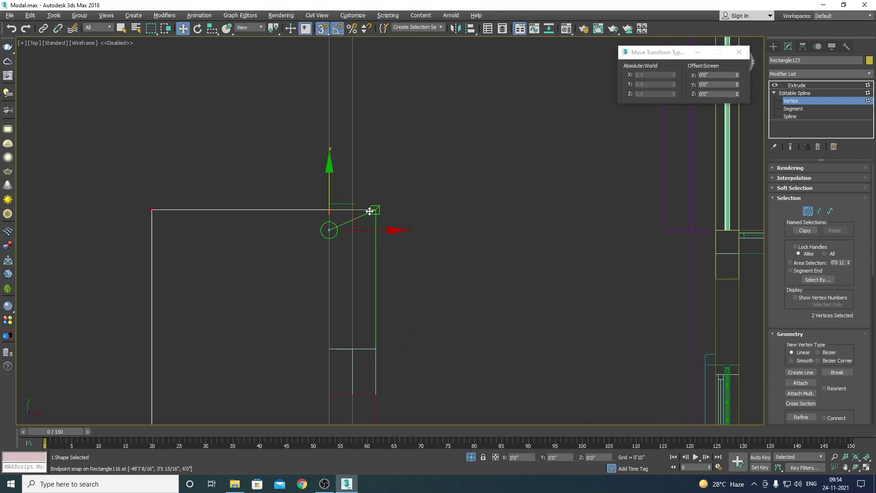
{"action": "scroll", "coordinate": [372, 209], "scroll_direction": "down", "scroll_amount": 2}
{"action": "left_click", "coordinate": [796, 84]}
Shift-clone the side slab upward as Rectangle124 and snap it onto the wall corner.
{"action": "scroll", "coordinate": [313, 254], "scroll_direction": "down", "scroll_amount": 4}
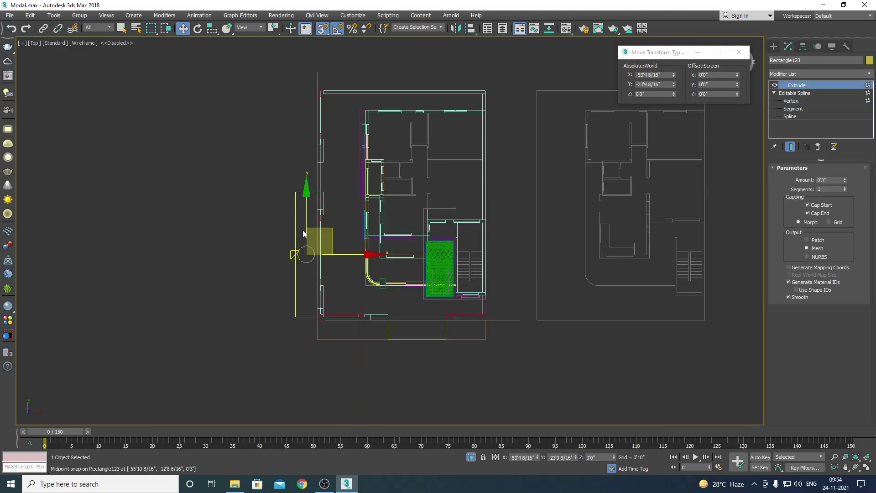
{"action": "left_click_drag", "start_coordinate": [313, 254], "coordinate": [312, 96], "text": "shift"}
{"action": "left_click", "coordinate": [440, 280]}
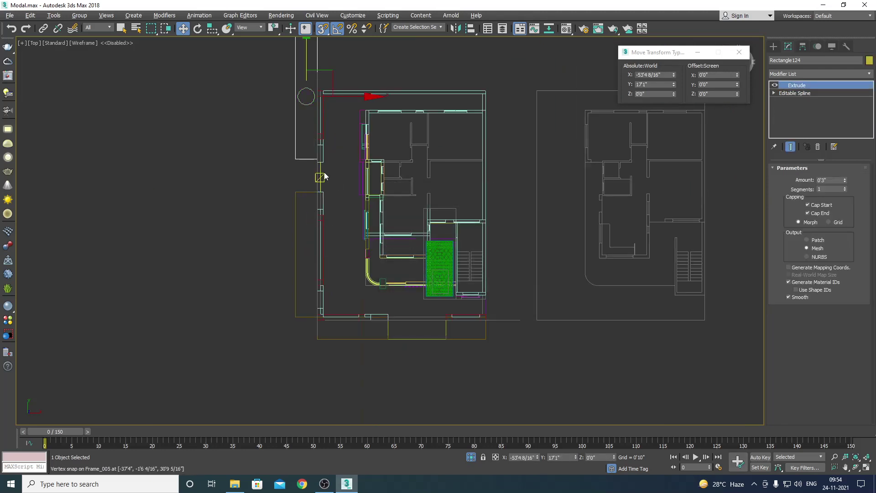
{"action": "scroll", "coordinate": [307, 154], "scroll_direction": "up", "scroll_amount": 7}
{"action": "left_click_drag", "start_coordinate": [304, 181], "coordinate": [362, 201]}
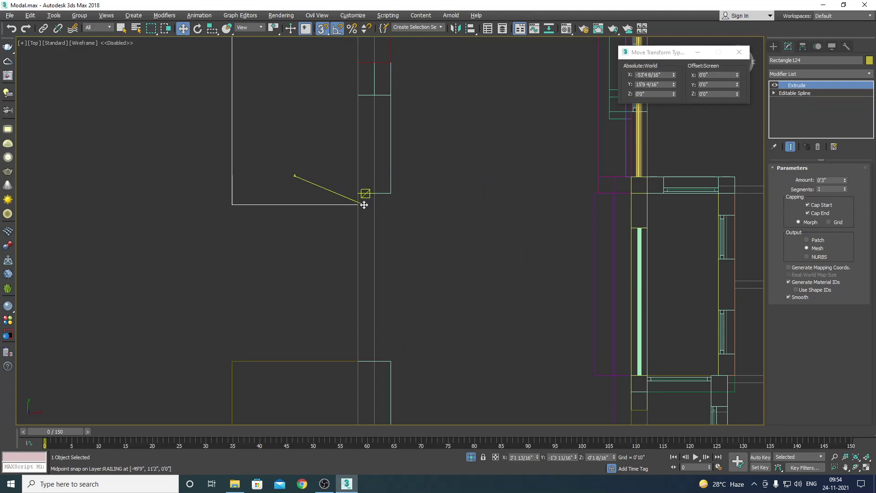
{"action": "scroll", "coordinate": [404, 207], "scroll_direction": "down", "scroll_amount": 4}
{"action": "scroll", "coordinate": [441, 267], "scroll_direction": "down", "scroll_amount": 3}
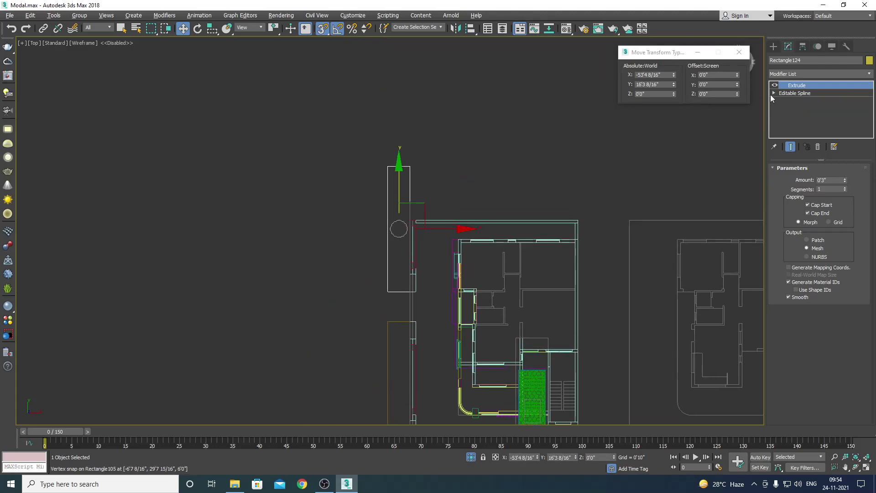
Bring the upper slab's far edge vertices down to meet the wall.
{"action": "left_click", "coordinate": [791, 101]}
{"action": "scroll", "coordinate": [382, 172], "scroll_direction": "up", "scroll_amount": 2}
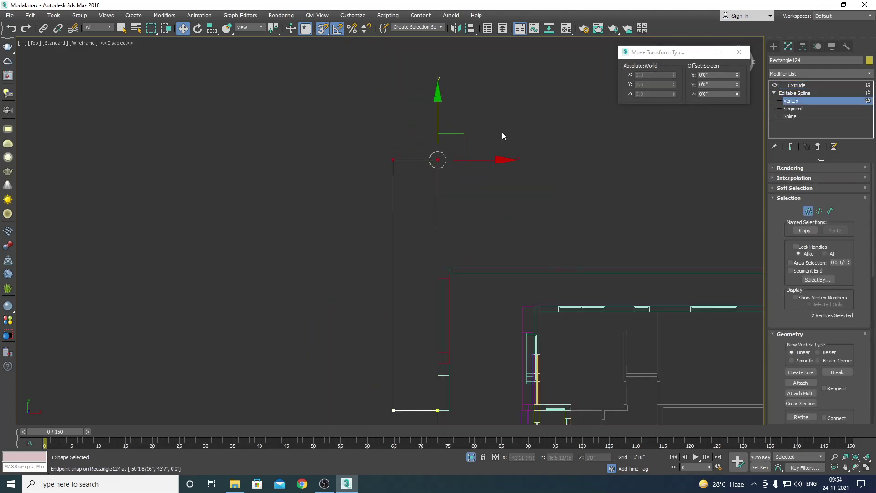
{"action": "left_click_drag", "start_coordinate": [436, 122], "coordinate": [437, 268]}
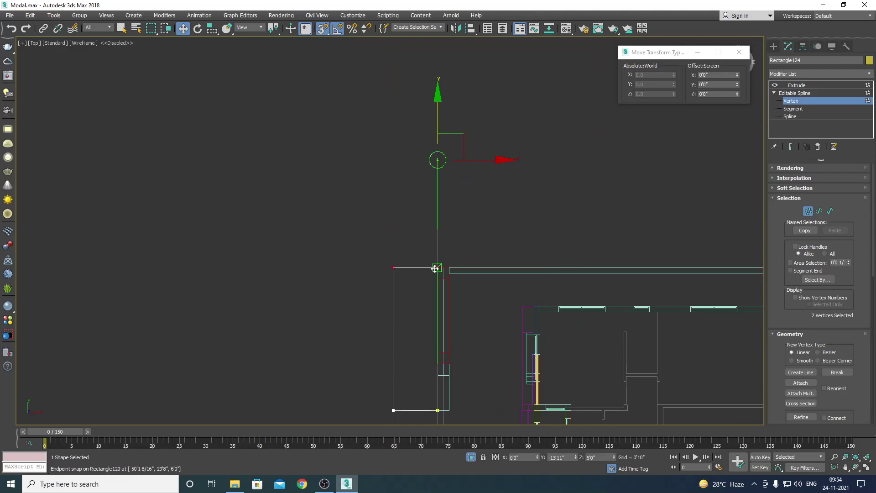
{"action": "scroll", "coordinate": [323, 200], "scroll_direction": "down", "scroll_amount": 3}
{"action": "left_click", "coordinate": [812, 85]}
{"action": "left_click", "coordinate": [427, 99]}
{"action": "scroll", "coordinate": [426, 98], "scroll_direction": "down", "scroll_amount": 1}
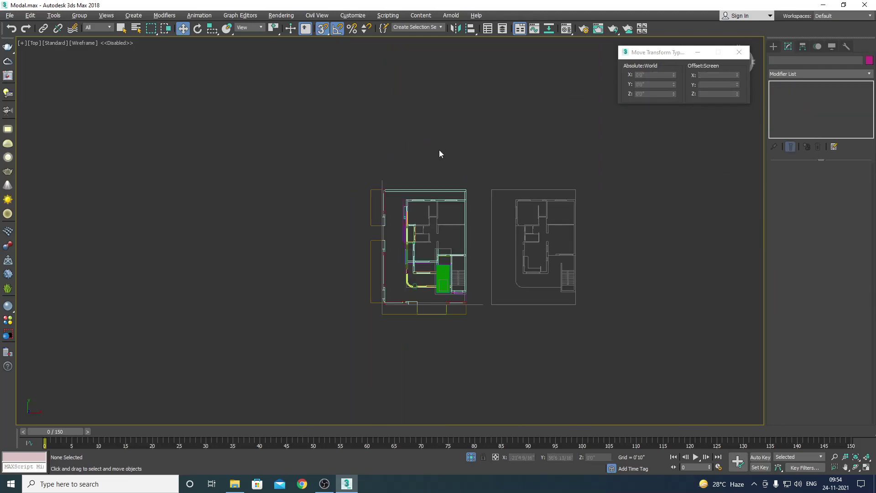
{"action": "scroll", "coordinate": [416, 301], "scroll_direction": "up", "scroll_amount": 4}
{"action": "scroll", "coordinate": [305, 305], "scroll_direction": "up", "scroll_amount": 2}
Extend front slab Rectangle122's left vertices out to the plot's outer corner.
{"action": "left_click", "coordinate": [380, 291]}
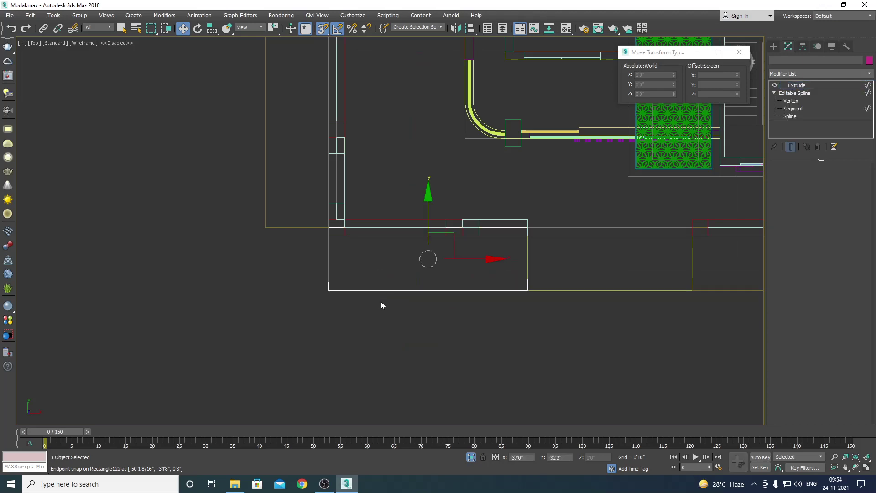
{"action": "left_click", "coordinate": [793, 101]}
{"action": "left_click_drag", "start_coordinate": [303, 297], "coordinate": [388, 187]}
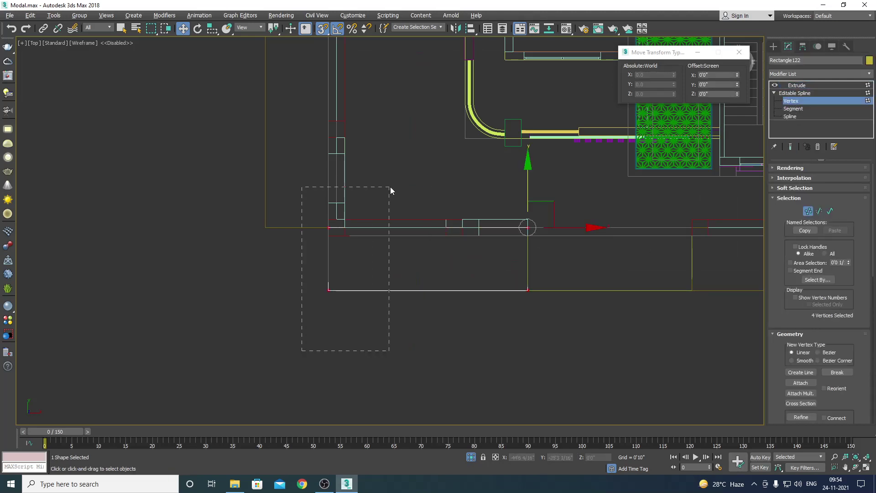
{"action": "left_click_drag", "start_coordinate": [383, 231], "coordinate": [260, 235]}
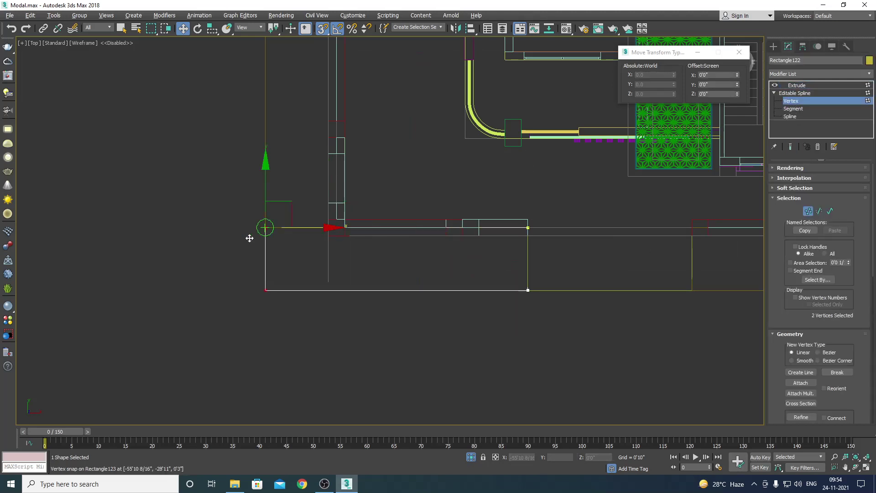
{"action": "scroll", "coordinate": [249, 237], "scroll_direction": "down", "scroll_amount": 3}
{"action": "left_click", "coordinate": [805, 93]}
{"action": "left_click", "coordinate": [510, 293]}
Orbit the Perspective view around the house to inspect the yellow slabs along the walls.
{"action": "key", "text": "p"}
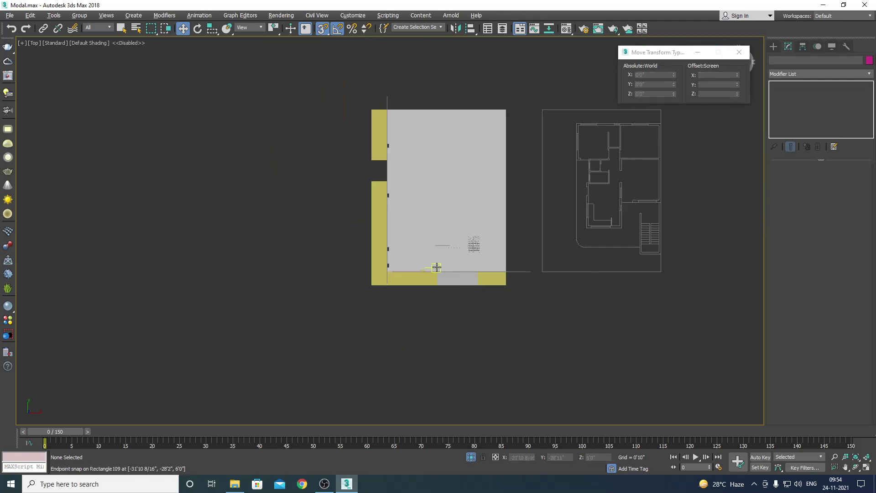
{"action": "scroll", "coordinate": [437, 266], "scroll_direction": "up", "scroll_amount": 3}
{"action": "left_click", "coordinate": [437, 267]}
{"action": "scroll", "coordinate": [437, 267], "scroll_direction": "up", "scroll_amount": 1}
{"action": "scroll", "coordinate": [433, 264], "scroll_direction": "down", "scroll_amount": 3}
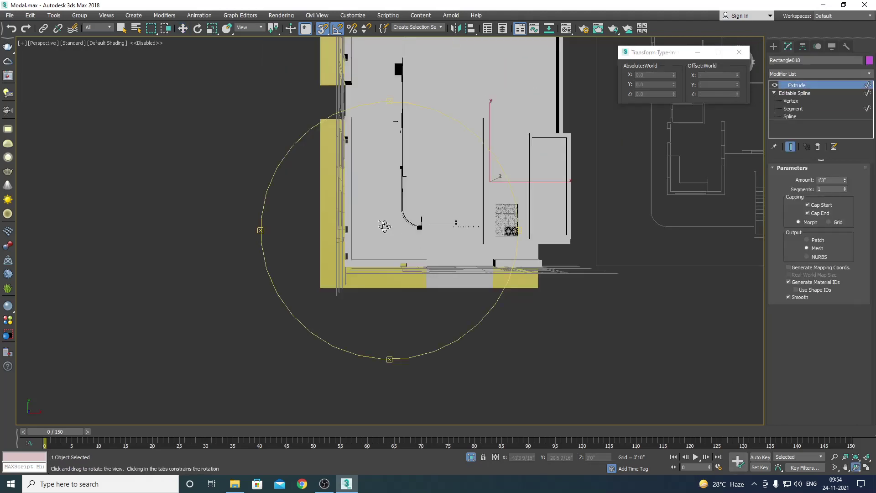
{"action": "mouse_move", "coordinate": [385, 226]}
{"action": "middle_mouse_down", "text": "alt"}
{"action": "mouse_move", "coordinate": [506, 242]}
{"action": "mouse_move", "coordinate": [460, 289]}
{"action": "mouse_move", "coordinate": [416, 270]}
{"action": "mouse_move", "coordinate": [326, 254]}
{"action": "mouse_move", "coordinate": [375, 271]}
{"action": "middle_mouse_up", "text": "alt"}
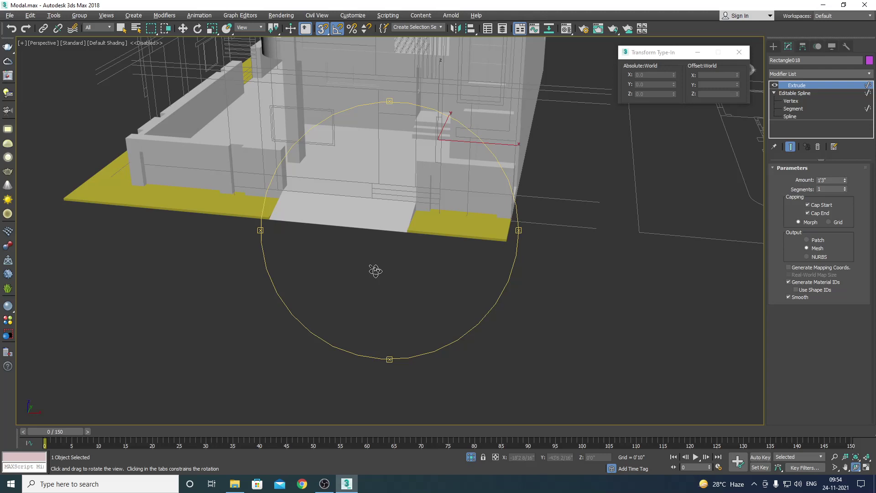
{"action": "mouse_move", "coordinate": [191, 168]}
{"action": "left_mouse_down"}
{"action": "mouse_move", "coordinate": [343, 240]}
{"action": "mouse_move", "coordinate": [405, 254]}
{"action": "left_mouse_up"}
Select the side slab beside the wall and return to the Top wireframe view.
{"action": "key", "text": "r"}
{"action": "scroll", "coordinate": [303, 210], "scroll_direction": "up", "scroll_amount": 10}
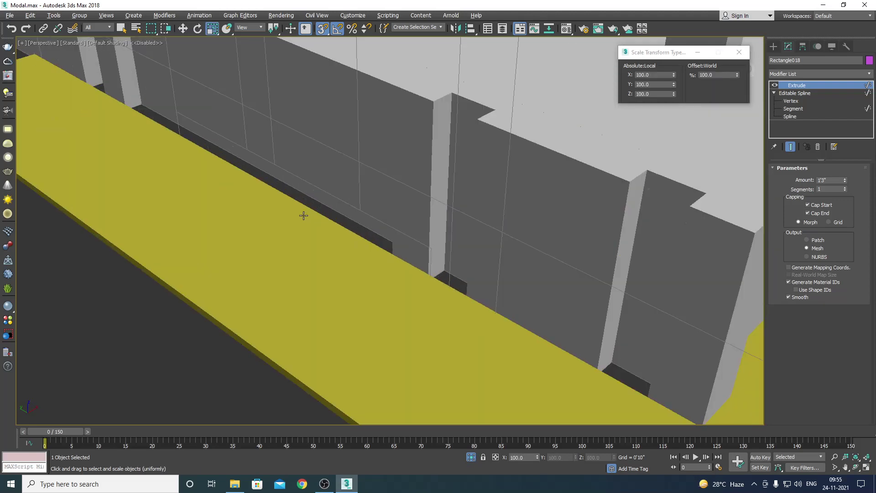
{"action": "scroll", "coordinate": [312, 211], "scroll_direction": "down", "scroll_amount": 2}
{"action": "left_click", "coordinate": [313, 240]}
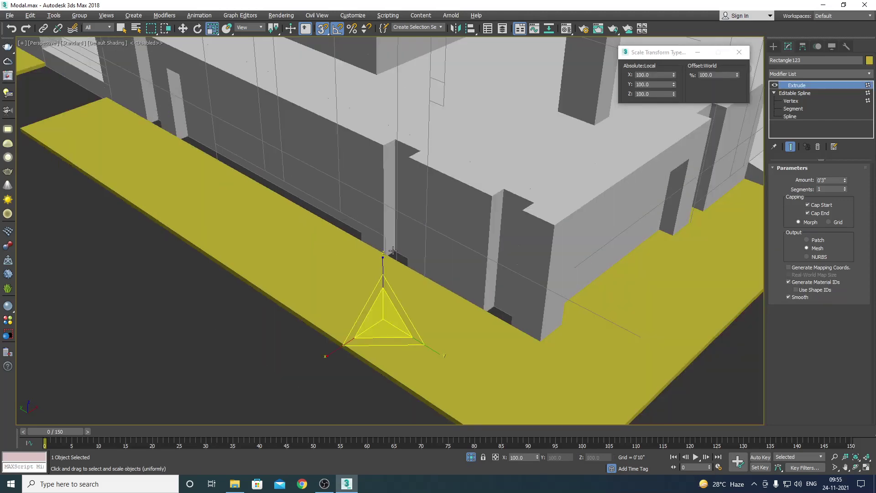
{"action": "scroll", "coordinate": [392, 251], "scroll_direction": "down", "scroll_amount": 3}
{"action": "key", "text": "e"}
{"action": "key", "text": "t"}
{"action": "key", "text": "F3"}
Snap-move the slab outline Rectangle123 onto the wall corner.
{"action": "key", "text": "w"}
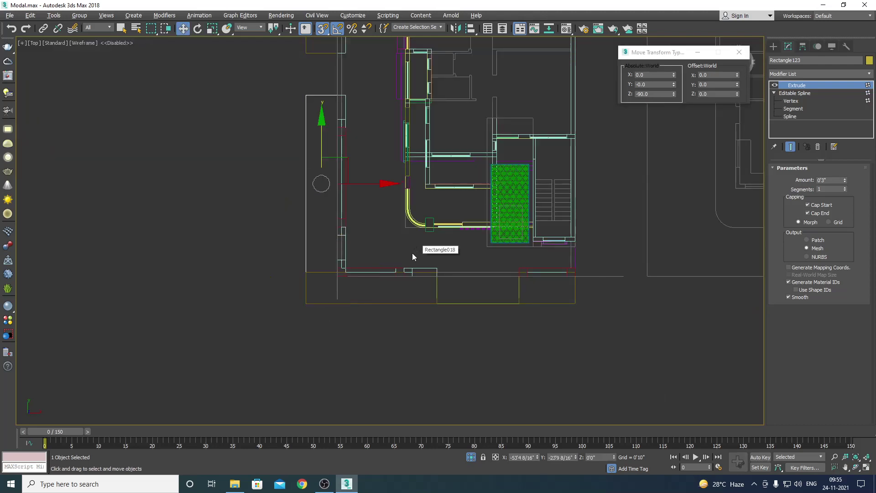
{"action": "scroll", "coordinate": [354, 242], "scroll_direction": "up", "scroll_amount": 3}
{"action": "mouse_move", "coordinate": [320, 299]}
{"action": "left_mouse_down"}
{"action": "mouse_move", "coordinate": [251, 300]}
{"action": "mouse_move", "coordinate": [328, 292]}
{"action": "left_mouse_up"}
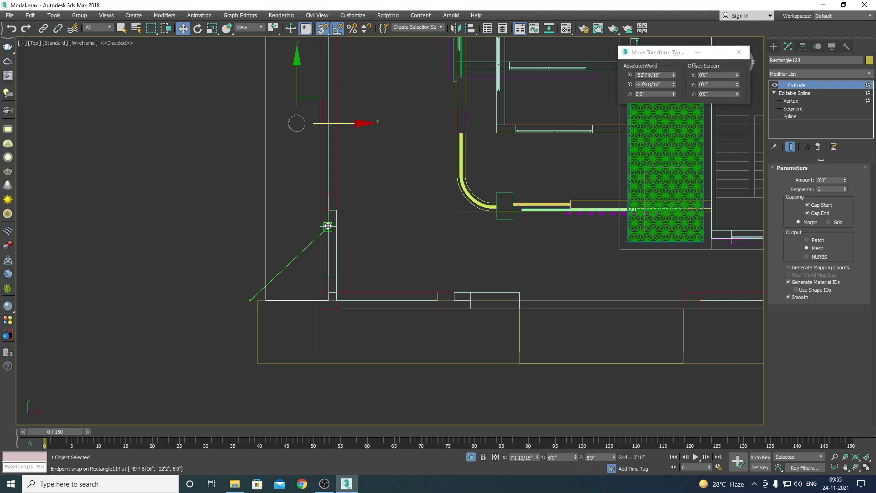
{"action": "left_click", "coordinate": [270, 359]}
Snap the left perimeter slab's two left corner vertices to the wall line.
{"action": "left_click_drag", "start_coordinate": [287, 377], "coordinate": [188, 352]}
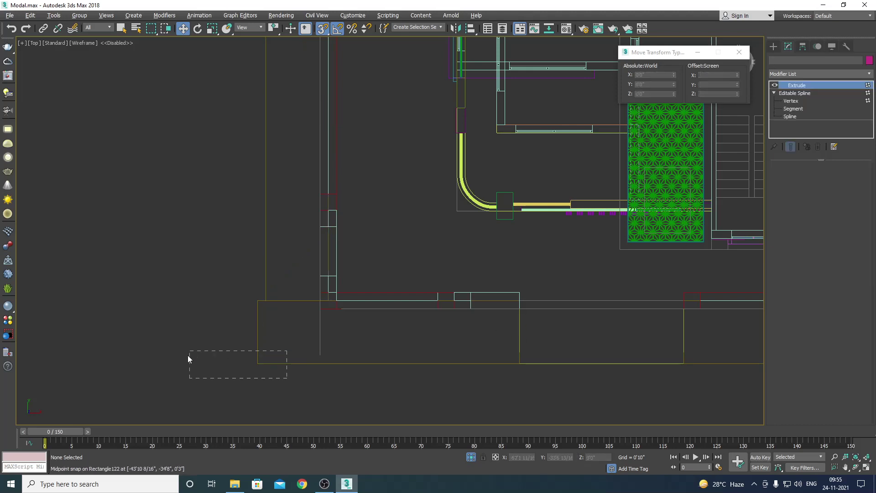
{"action": "left_click", "coordinate": [790, 100]}
{"action": "left_click_drag", "start_coordinate": [143, 254], "coordinate": [270, 387]}
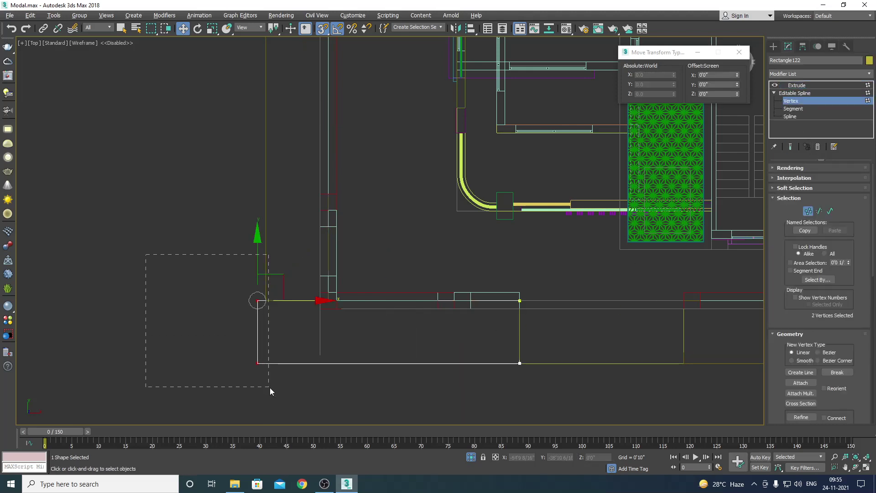
{"action": "left_click_drag", "start_coordinate": [290, 302], "coordinate": [298, 301]}
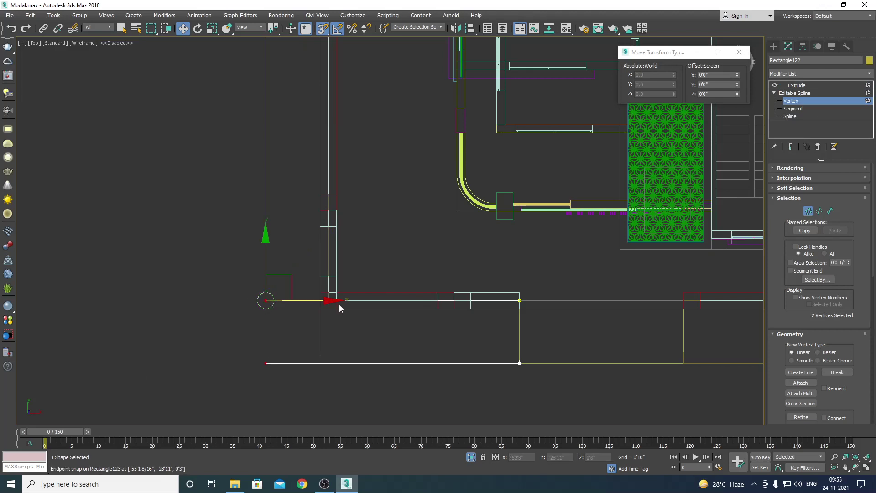
{"action": "left_click", "coordinate": [801, 86]}
{"action": "left_click", "coordinate": [270, 276]}
Move side slab Rectangle124 into alignment with the compound wall.
{"action": "middle_click_drag", "start_coordinate": [377, 357], "coordinate": [376, 380]}
{"action": "scroll", "coordinate": [312, 198], "scroll_direction": "up", "scroll_amount": 2}
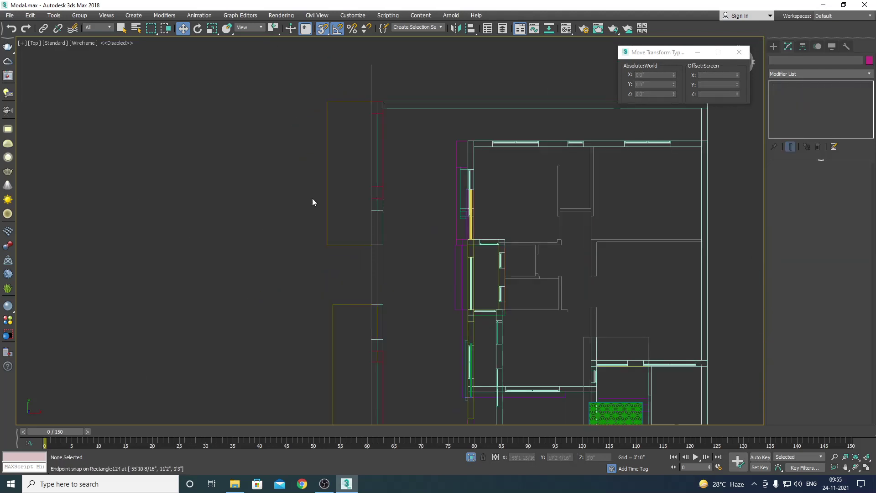
{"action": "left_click_drag", "start_coordinate": [345, 199], "coordinate": [308, 212]}
{"action": "scroll", "coordinate": [308, 212], "scroll_direction": "up", "scroll_amount": 2}
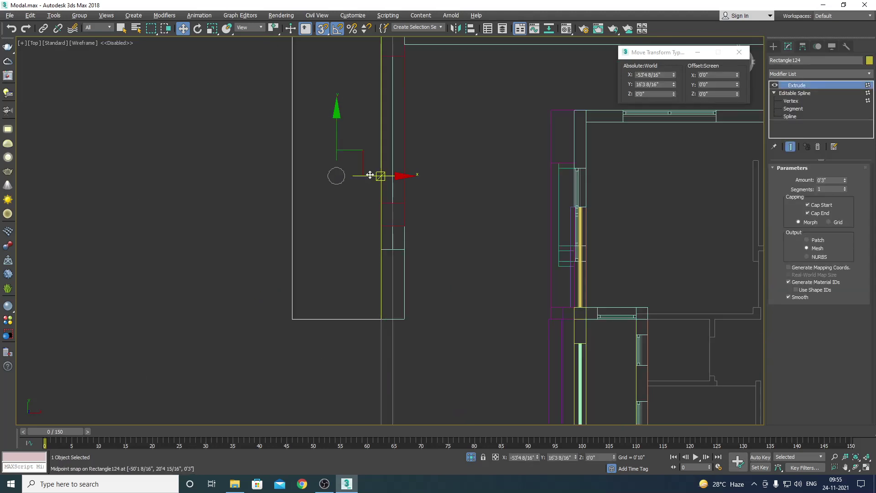
{"action": "mouse_move", "coordinate": [399, 334]}
{"action": "left_mouse_down"}
{"action": "mouse_move", "coordinate": [307, 334]}
{"action": "mouse_move", "coordinate": [385, 318]}
{"action": "left_mouse_up"}
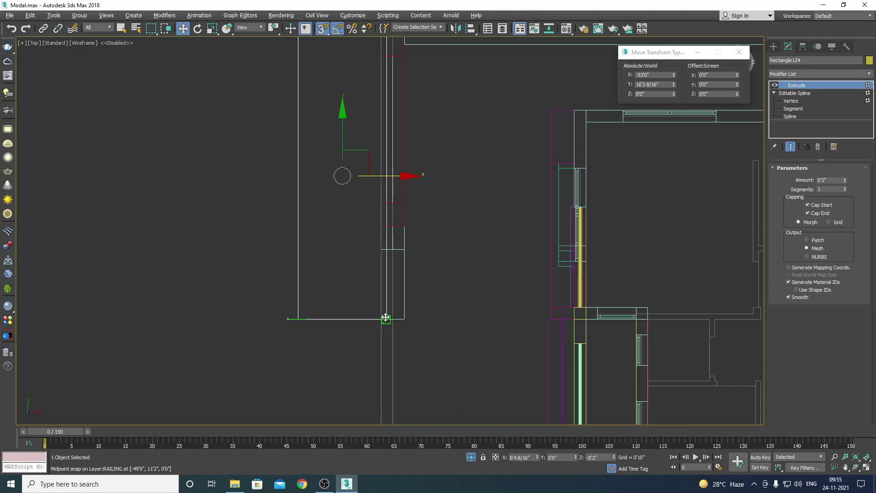
{"action": "scroll", "coordinate": [219, 223], "scroll_direction": "down", "scroll_amount": 4}
{"action": "left_click", "coordinate": [215, 217]}
{"action": "scroll", "coordinate": [216, 218], "scroll_direction": "down", "scroll_amount": 3}
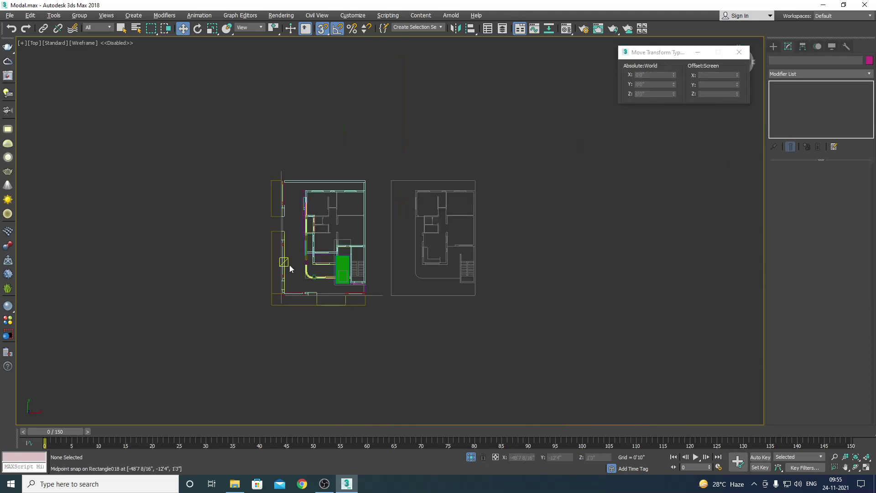
Orbit the shaded model to check the slabs, then return to Top view.
{"action": "key", "text": "F3"}
{"action": "key", "text": "ctrl+r"}
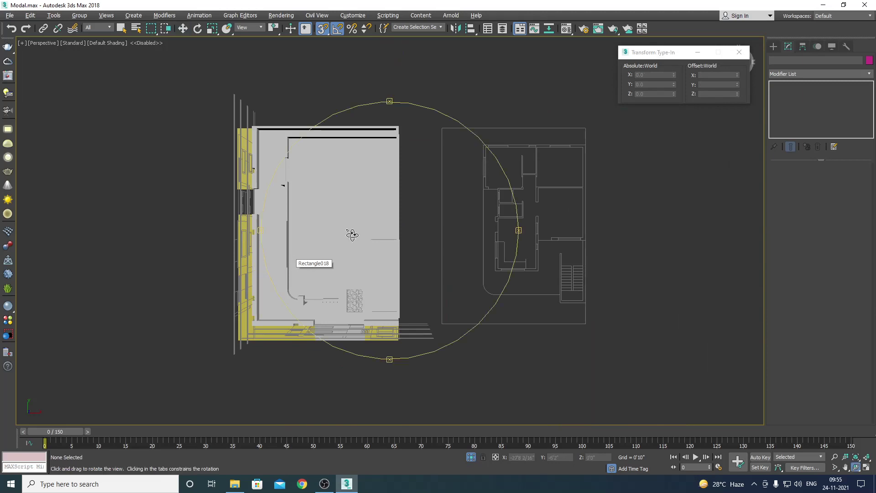
{"action": "mouse_move", "coordinate": [351, 235]}
{"action": "left_mouse_down"}
{"action": "mouse_move", "coordinate": [418, 214]}
{"action": "mouse_move", "coordinate": [427, 259]}
{"action": "left_mouse_up"}
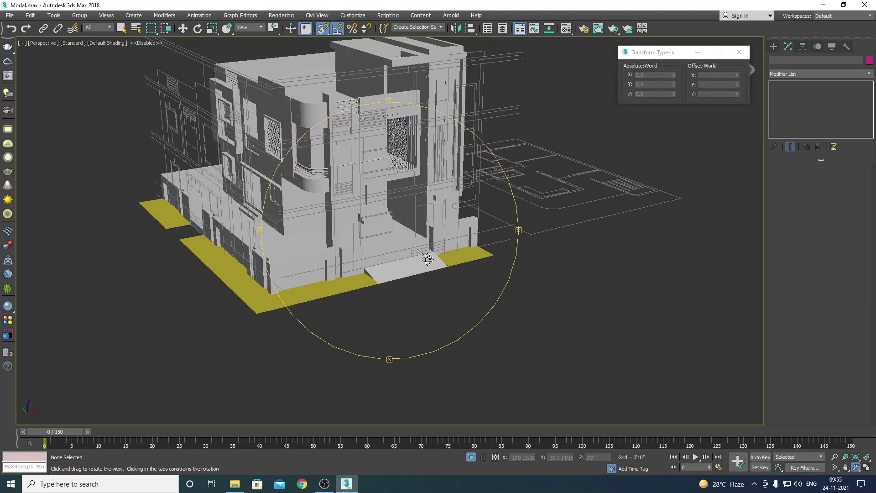
{"action": "key", "text": "w"}
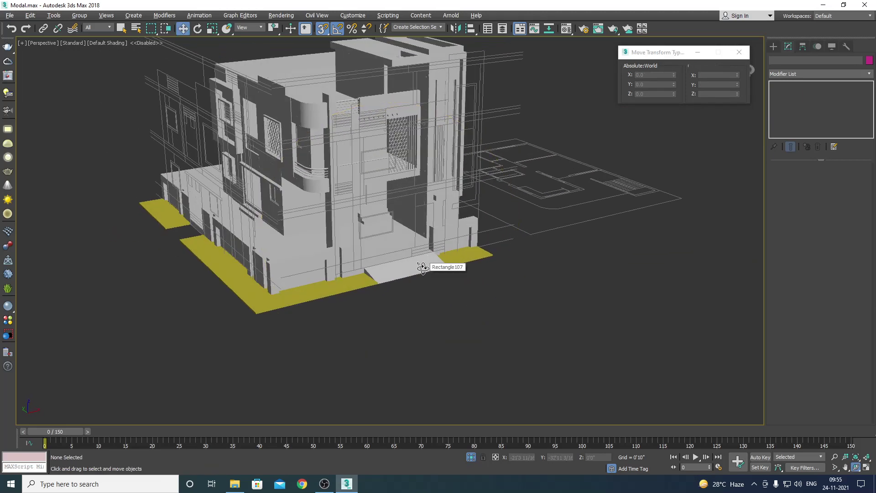
{"action": "left_click", "coordinate": [422, 267]}
{"action": "key", "text": "t"}
Stretch Rectangle121's right vertices to the neighbouring plot's edge along the full front.
{"action": "scroll", "coordinate": [404, 312], "scroll_direction": "up", "scroll_amount": 3}
{"action": "scroll", "coordinate": [422, 267], "scroll_direction": "up", "scroll_amount": 3}
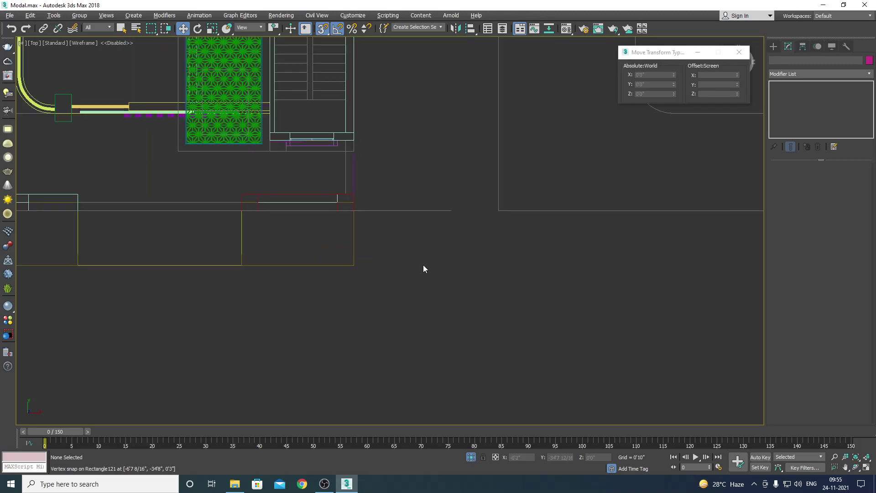
{"action": "left_click", "coordinate": [774, 93]}
{"action": "left_click", "coordinate": [791, 101]}
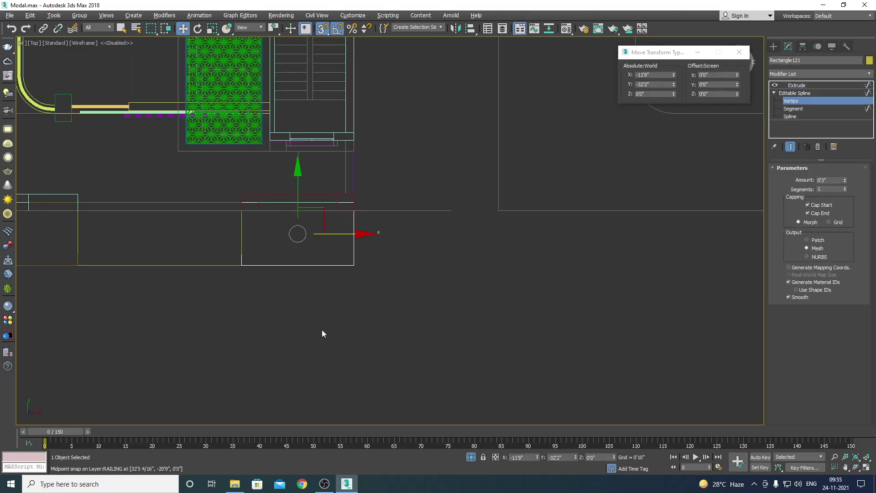
{"action": "left_click_drag", "start_coordinate": [321, 330], "coordinate": [432, 183]}
{"action": "scroll", "coordinate": [352, 231], "scroll_direction": "down", "scroll_amount": 4}
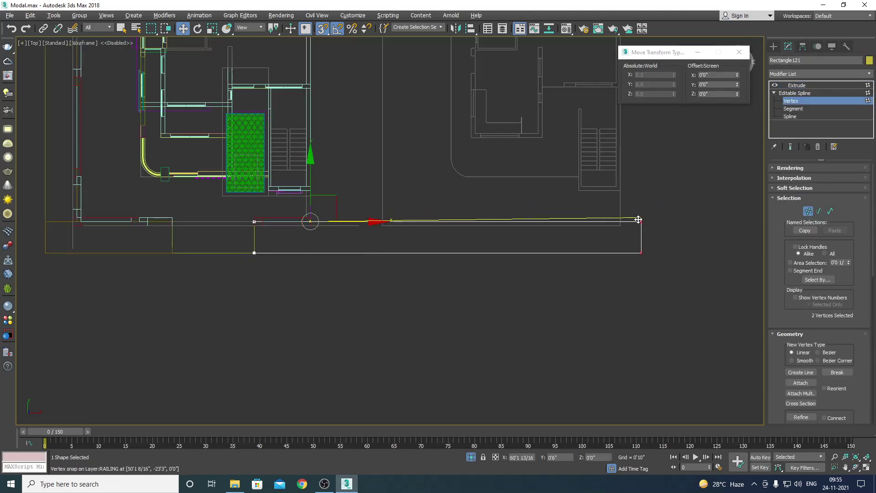
{"action": "left_click_drag", "start_coordinate": [352, 224], "coordinate": [621, 222]}
{"action": "left_click", "coordinate": [806, 87]}
{"action": "left_click", "coordinate": [474, 286]}
{"action": "scroll", "coordinate": [474, 286], "scroll_direction": "down", "scroll_amount": 4}
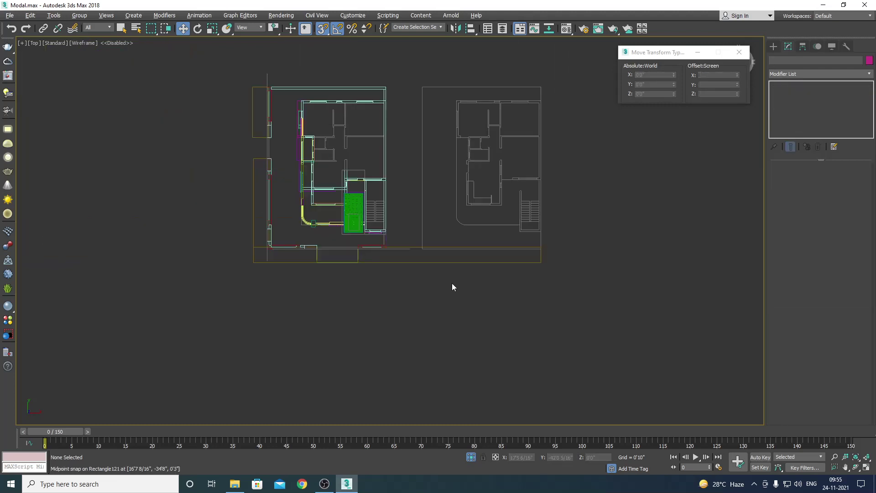
Draw a large road rectangle, Rectangle125, below the plot.
{"action": "right_click", "coordinate": [393, 350]}
{"action": "left_click", "coordinate": [418, 303]}
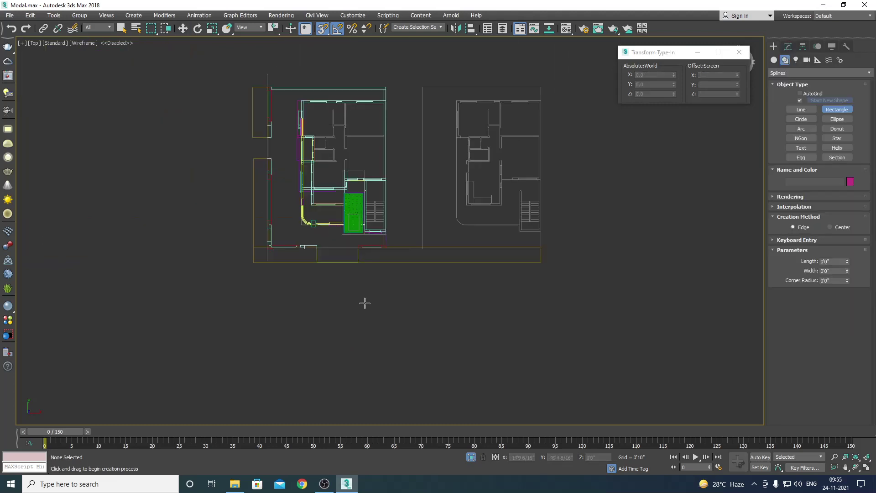
{"action": "key", "text": "w"}
{"action": "left_click", "coordinate": [414, 255]}
{"action": "right_click", "coordinate": [361, 322]}
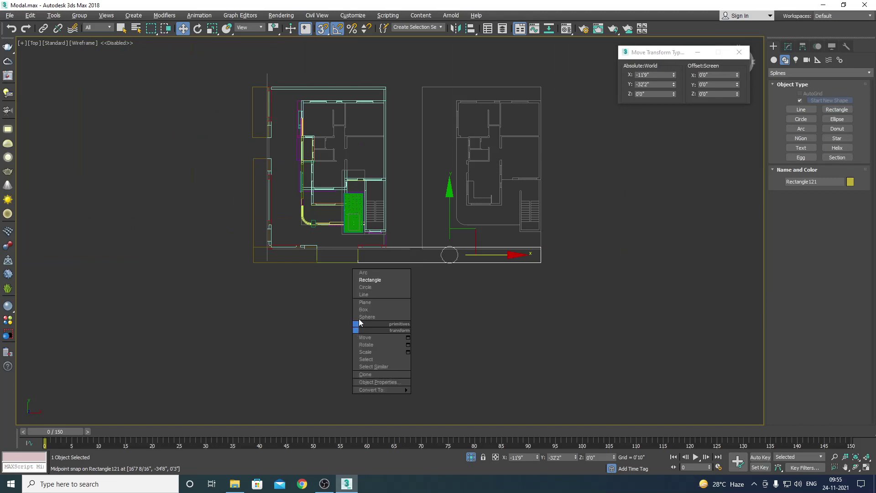
{"action": "left_click", "coordinate": [369, 279]}
{"action": "scroll", "coordinate": [281, 301], "scroll_direction": "down", "scroll_amount": 2}
{"action": "left_click_drag", "start_coordinate": [125, 367], "coordinate": [666, 293]}
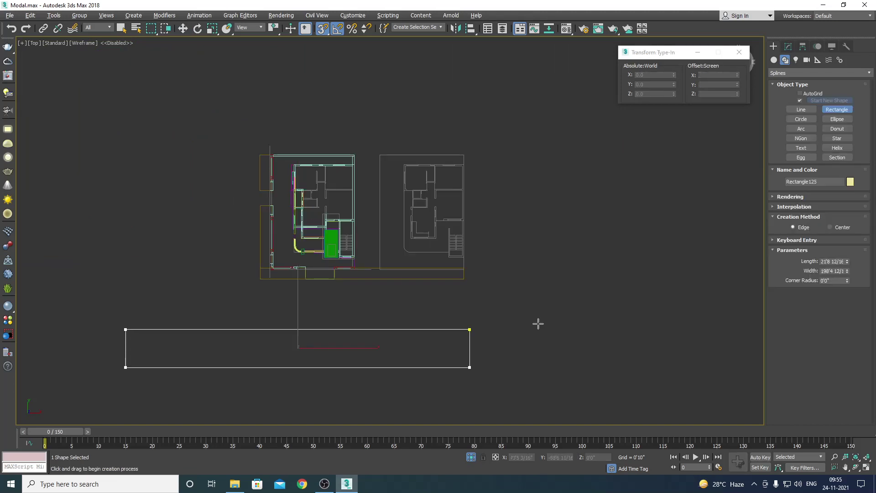
Convert the road rectangle to an editable spline, snap its top edge to the plot front, and extend it left.
{"action": "key", "text": "w"}
{"action": "right_click", "coordinate": [330, 296]}
{"action": "mouse_move", "coordinate": [250, 396]}
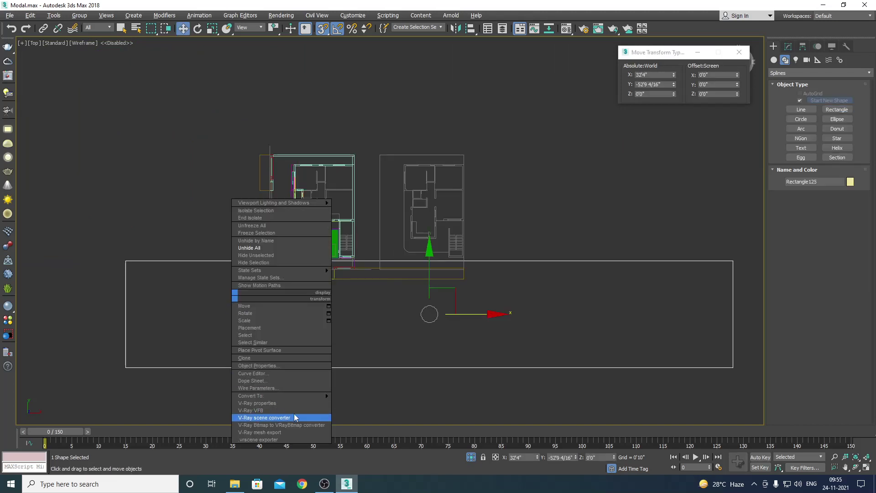
{"action": "left_click", "coordinate": [365, 396]}
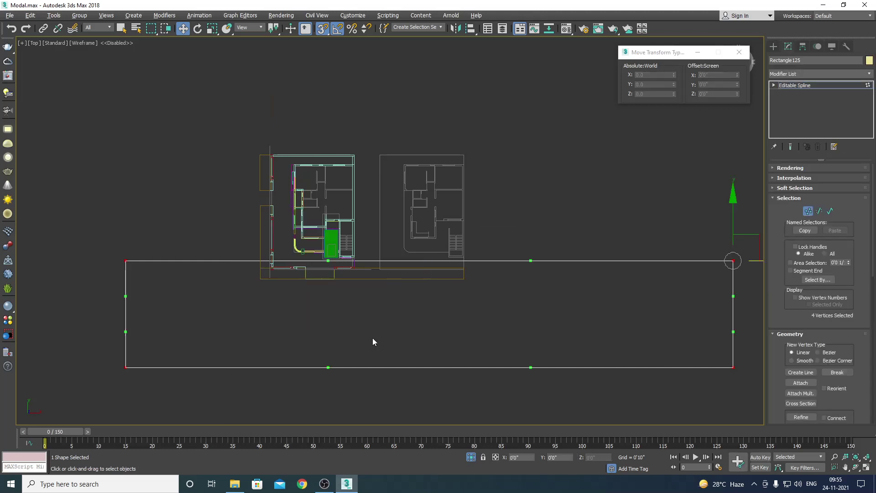
{"action": "right_click", "coordinate": [347, 309]}
{"action": "left_click", "coordinate": [331, 287]}
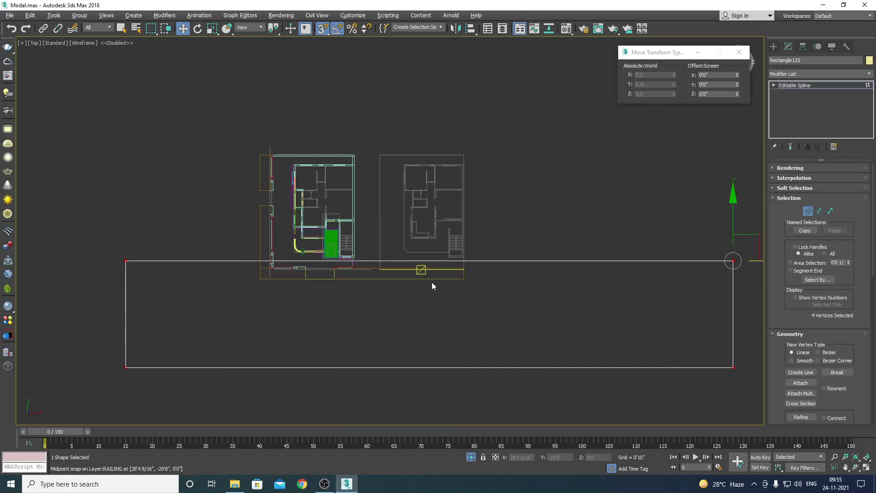
{"action": "left_click_drag", "start_coordinate": [545, 218], "coordinate": [540, 293]}
{"action": "scroll", "coordinate": [497, 238], "scroll_direction": "up", "scroll_amount": 2}
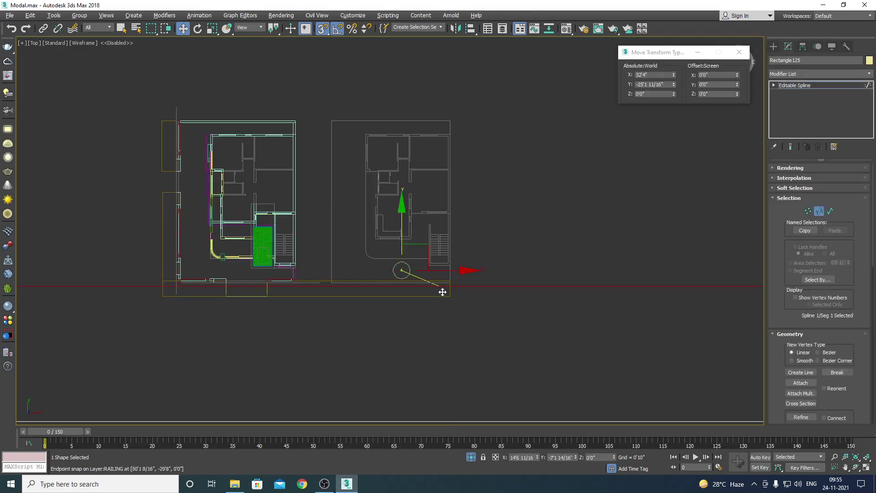
{"action": "left_click_drag", "start_coordinate": [442, 292], "coordinate": [405, 267]}
{"action": "scroll", "coordinate": [405, 267], "scroll_direction": "down", "scroll_amount": 3}
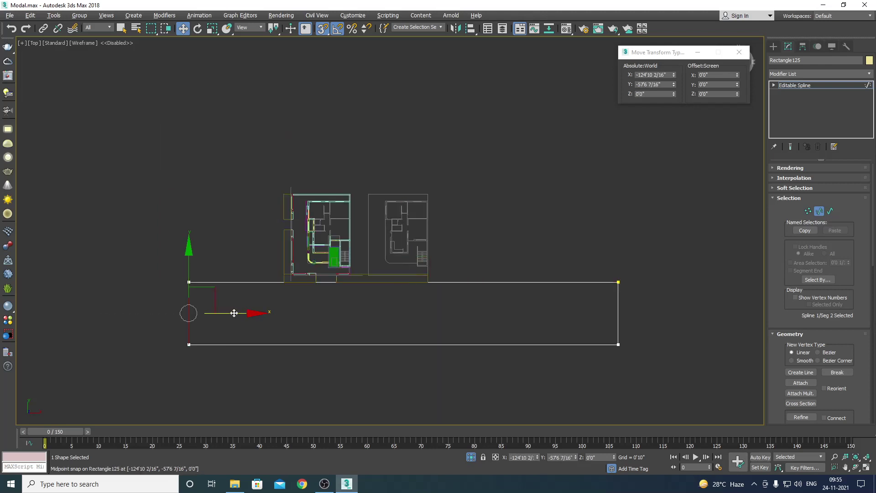
{"action": "left_click_drag", "start_coordinate": [189, 313], "coordinate": [15, 327]}
Offset the road outline's bottom edge down by 40'.
{"action": "middle_click_drag", "start_coordinate": [339, 346], "coordinate": [326, 316]}
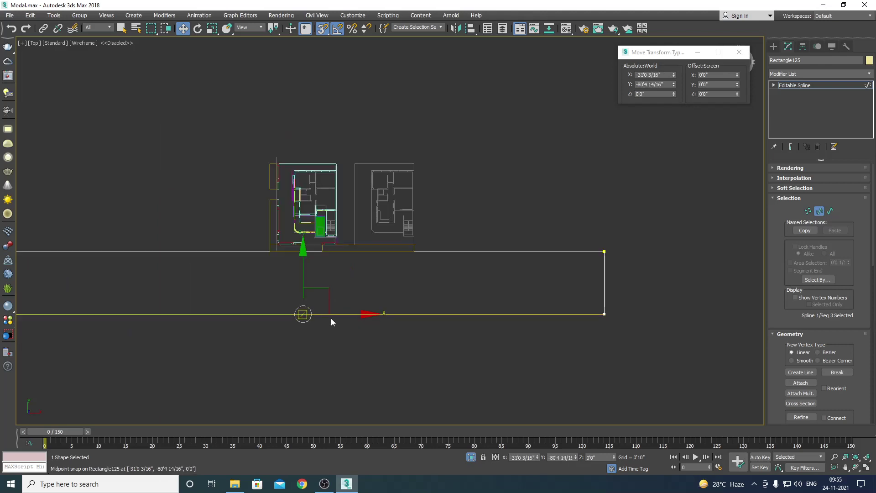
{"action": "left_click_drag", "start_coordinate": [331, 315], "coordinate": [271, 250]}
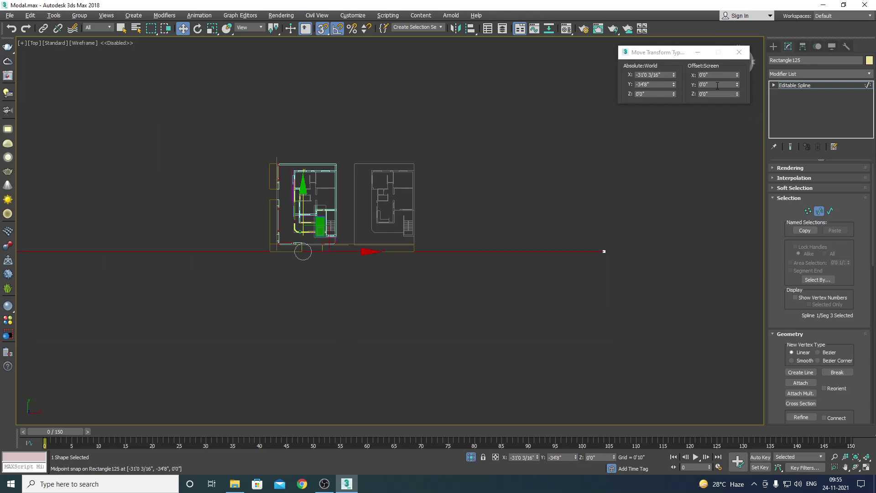
{"action": "type", "text": "0"}
{"action": "key", "text": "Return"}
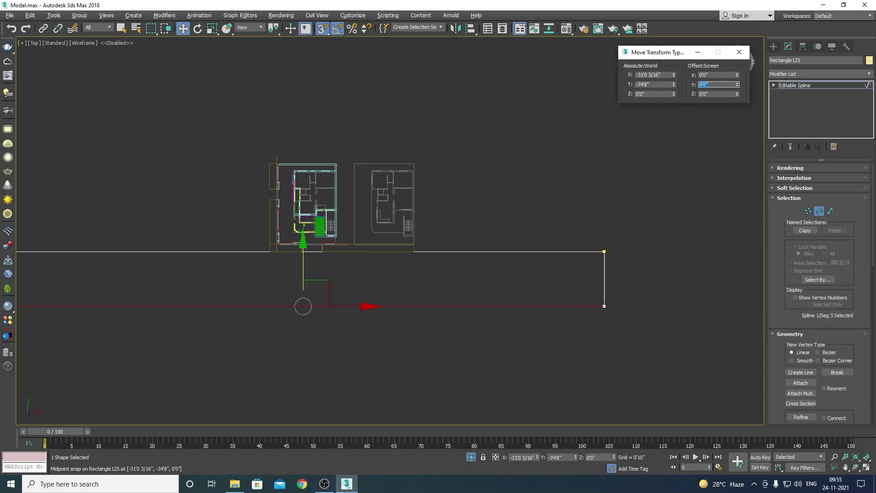
Add an Extrude modifier with Amount 1 to the road outline.
{"action": "left_click", "coordinate": [788, 72]}
{"action": "key", "text": "e"}
{"action": "left_click", "coordinate": [792, 122]}
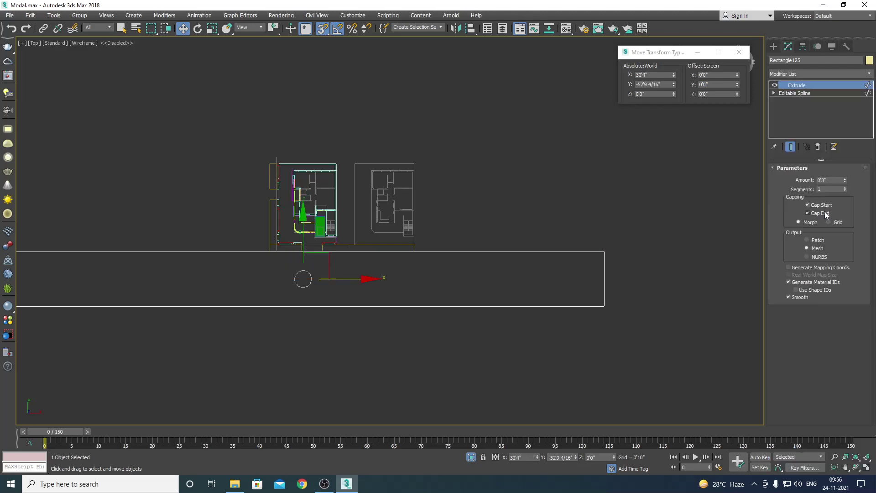
Select front road slab Rectangle125 and orbit the shaded perspective view around road and house.
{"action": "type", "text": "1"}
{"action": "left_click", "coordinate": [605, 193]}
{"action": "key", "text": "F3"}
{"action": "scroll", "coordinate": [546, 258], "scroll_direction": "up", "scroll_amount": 4}
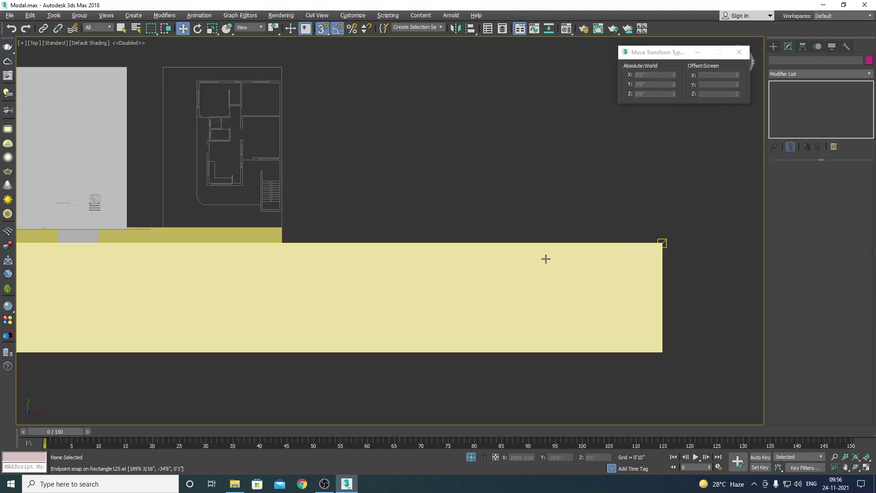
{"action": "left_click_drag", "start_coordinate": [576, 186], "coordinate": [491, 316]}
{"action": "scroll", "coordinate": [501, 272], "scroll_direction": "down", "scroll_amount": 3}
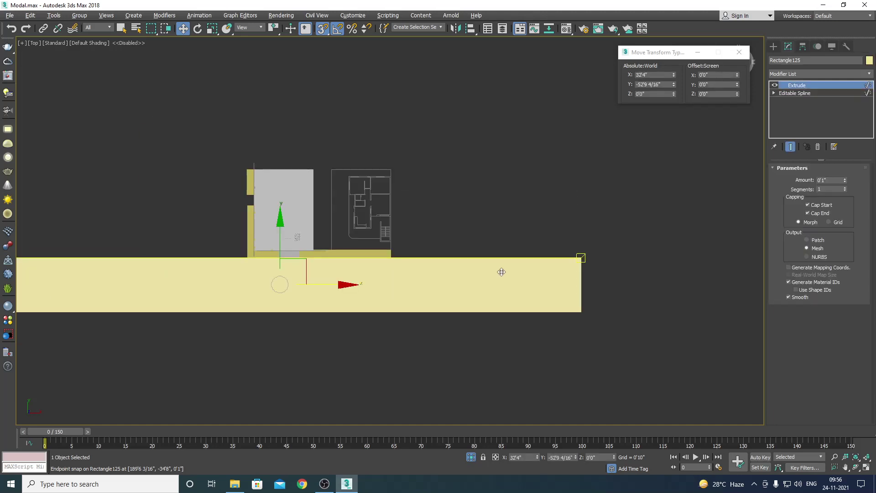
{"action": "key", "text": "p"}
{"action": "middle_click_drag", "start_coordinate": [502, 272], "coordinate": [343, 275], "text": "alt"}
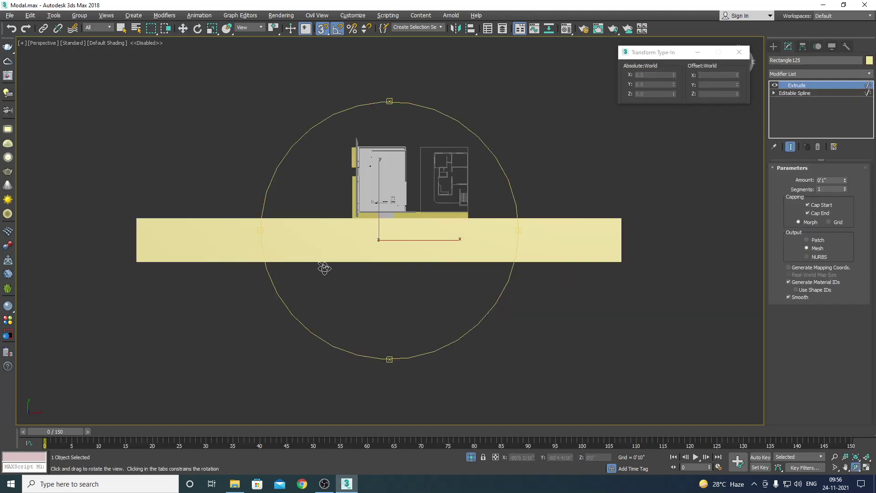
{"action": "middle_click_drag", "start_coordinate": [422, 214], "coordinate": [446, 218], "text": "alt"}
{"action": "scroll", "coordinate": [367, 268], "scroll_direction": "up", "scroll_amount": 3}
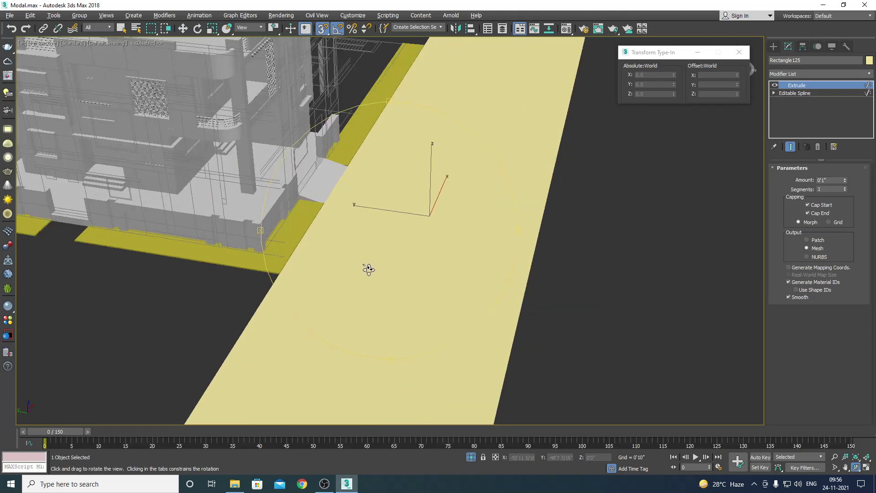
{"action": "middle_click_drag", "start_coordinate": [367, 268], "coordinate": [347, 256], "text": "alt"}
{"action": "scroll", "coordinate": [317, 245], "scroll_direction": "up", "scroll_amount": 3}
In the Left view, lower Rectangle125 so it snaps level with the ramp wedge tip.
{"action": "key", "text": "w"}
{"action": "scroll", "coordinate": [358, 168], "scroll_direction": "up", "scroll_amount": 2}
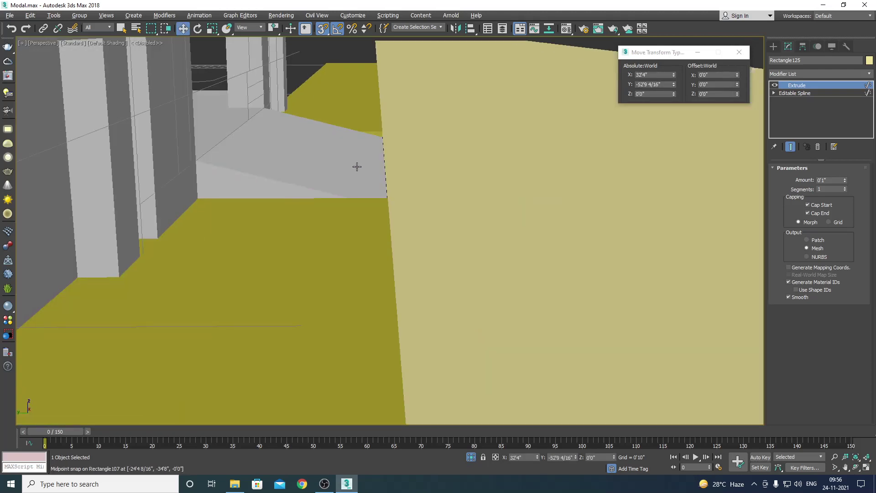
{"action": "left_click", "coordinate": [358, 169], "text": "ctrl"}
{"action": "key", "text": "z"}
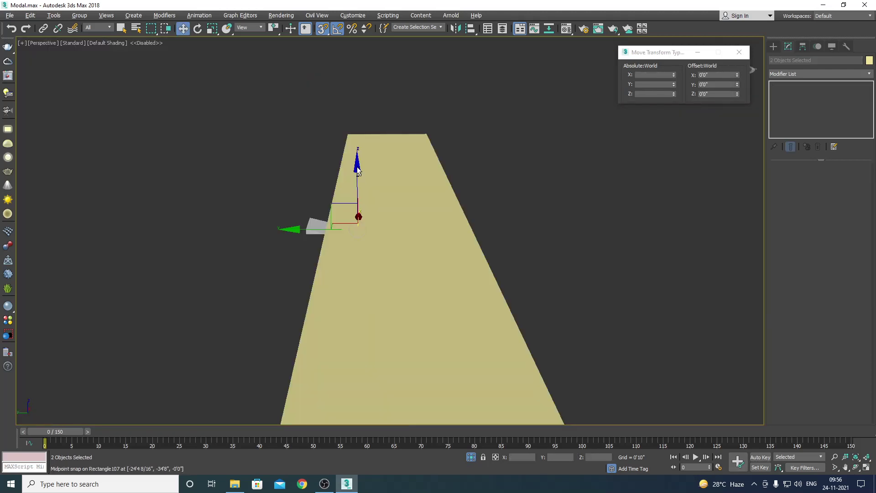
{"action": "key", "text": "l"}
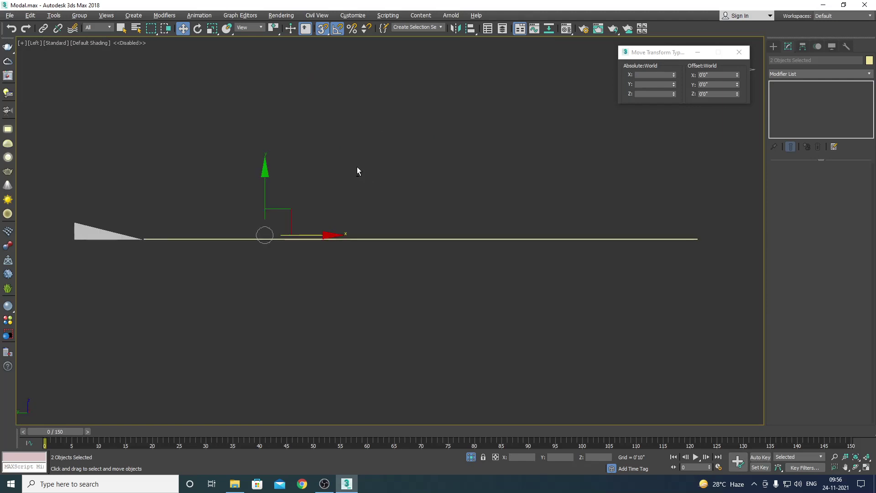
{"action": "left_click", "coordinate": [344, 233]}
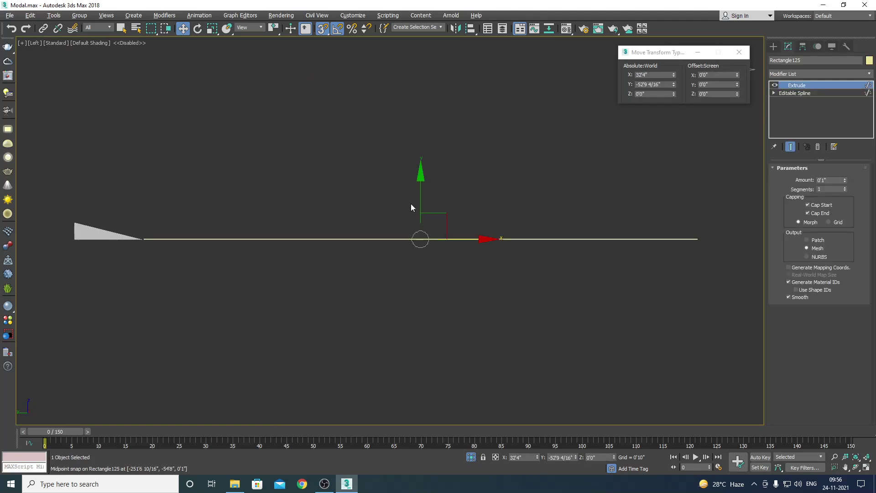
{"action": "scroll", "coordinate": [105, 231], "scroll_direction": "up", "scroll_amount": 3}
{"action": "mouse_move", "coordinate": [228, 246]}
{"action": "left_mouse_down"}
{"action": "mouse_move", "coordinate": [239, 204]}
{"action": "mouse_move", "coordinate": [231, 263]}
{"action": "left_mouse_up"}
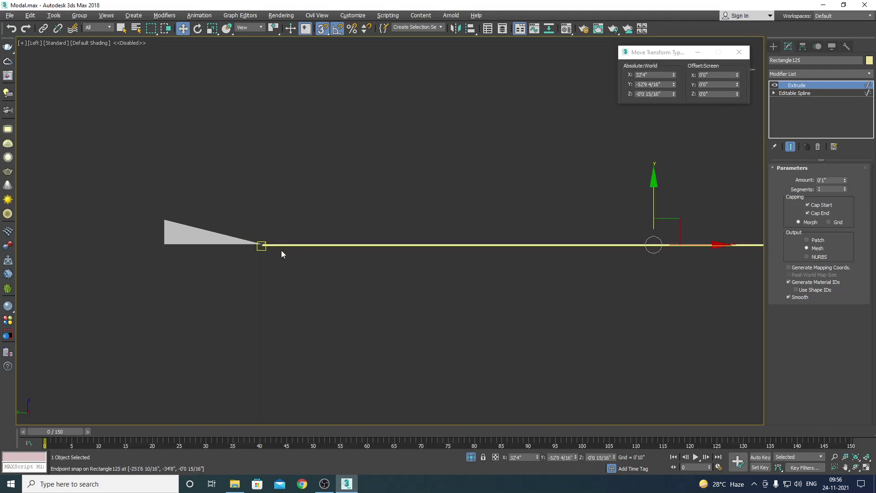
Unhide all objects and check the lowered slab beside the house in 3D.
{"action": "key", "text": "p"}
{"action": "mouse_move", "coordinate": [286, 254]}
{"action": "middle_mouse_down", "text": "alt"}
{"action": "mouse_move", "coordinate": [354, 272]}
{"action": "mouse_move", "coordinate": [237, 297]}
{"action": "mouse_move", "coordinate": [431, 196]}
{"action": "mouse_move", "coordinate": [446, 289]}
{"action": "mouse_move", "coordinate": [230, 201]}
{"action": "mouse_move", "coordinate": [290, 231]}
{"action": "mouse_move", "coordinate": [237, 251]}
{"action": "middle_mouse_up", "text": "alt"}
{"action": "right_click", "coordinate": [237, 251]}
{"action": "left_click", "coordinate": [256, 193]}
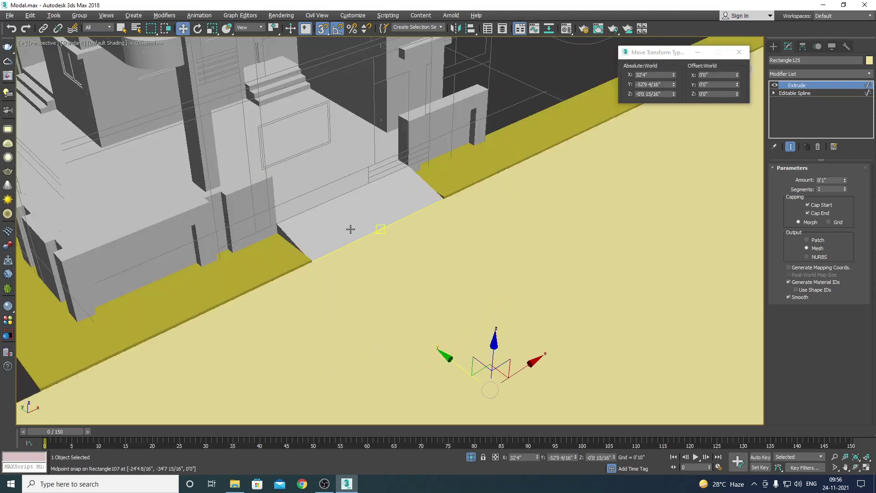
{"action": "mouse_move", "coordinate": [350, 229]}
{"action": "middle_mouse_down", "text": "alt"}
{"action": "mouse_move", "coordinate": [400, 278]}
{"action": "mouse_move", "coordinate": [318, 228]}
{"action": "mouse_move", "coordinate": [391, 306]}
{"action": "middle_mouse_up", "text": "alt"}
{"action": "scroll", "coordinate": [318, 228], "scroll_direction": "down", "scroll_amount": 5}
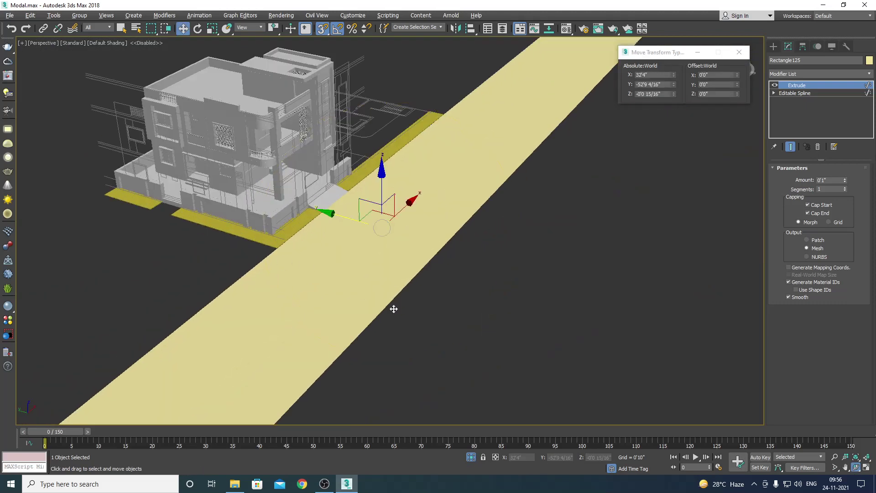
{"action": "left_click", "coordinate": [484, 342]}
{"action": "key", "text": "t"}
{"action": "scroll", "coordinate": [327, 211], "scroll_direction": "up", "scroll_amount": 3}
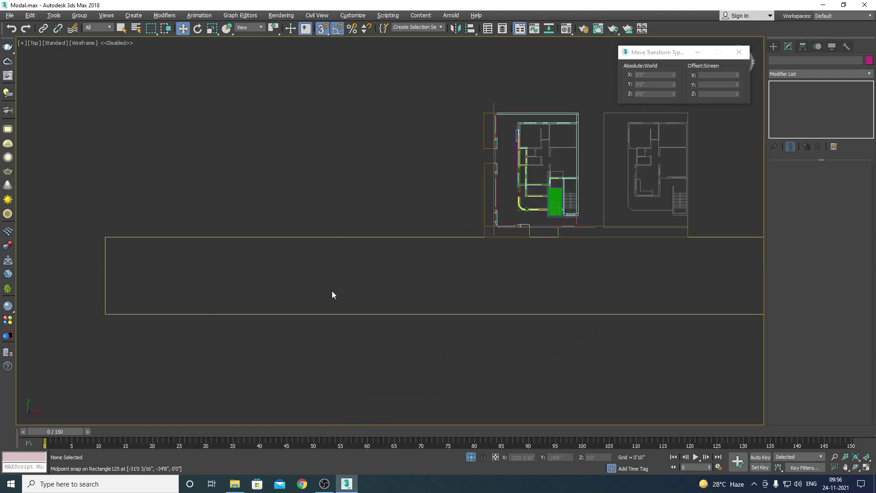
Clone the front road slab by rotating a copy 90 degrees.
{"action": "scroll", "coordinate": [332, 291], "scroll_direction": "down", "scroll_amount": 3}
{"action": "left_click_drag", "start_coordinate": [367, 369], "coordinate": [337, 244]}
{"action": "key", "text": "e"}
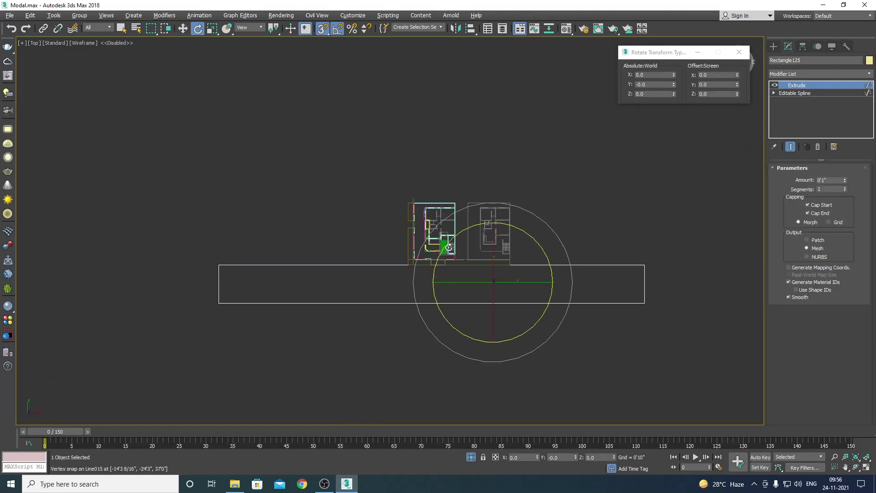
{"action": "left_click_drag", "start_coordinate": [454, 240], "coordinate": [449, 255], "text": "shift"}
{"action": "left_click", "coordinate": [434, 280]}
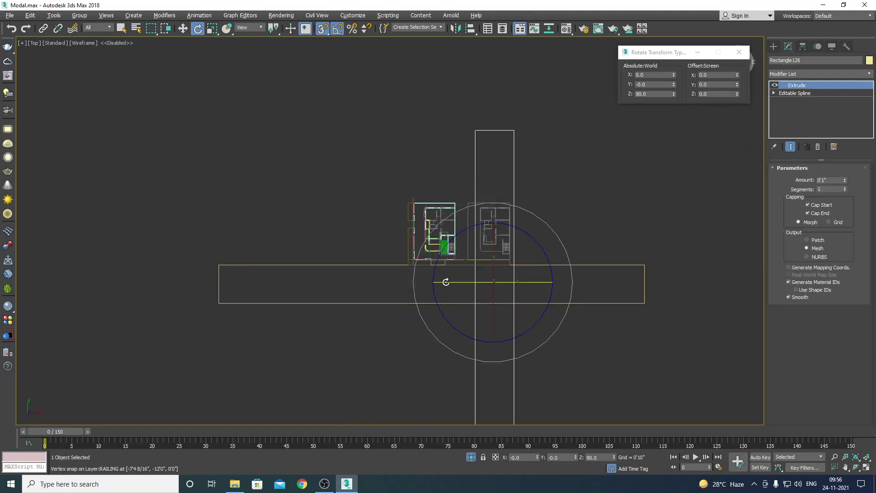
Move the rotated copy Rectangle126 so it snaps against the plot's left edge.
{"action": "key", "text": "w"}
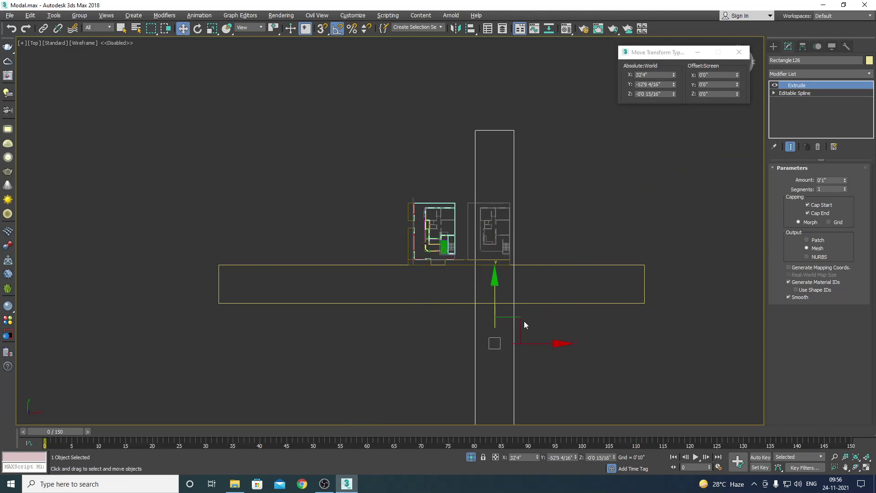
{"action": "left_click_drag", "start_coordinate": [523, 322], "coordinate": [401, 97]}
{"action": "scroll", "coordinate": [402, 328], "scroll_direction": "up", "scroll_amount": 3}
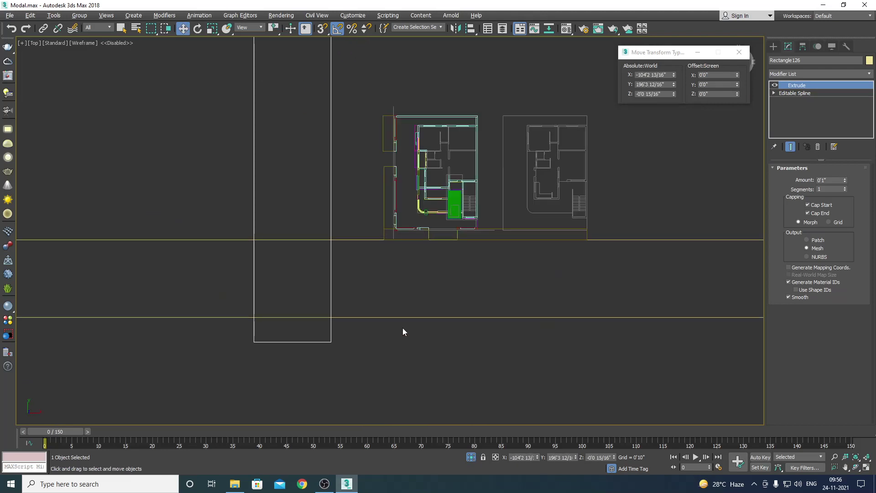
{"action": "scroll", "coordinate": [332, 346], "scroll_direction": "up", "scroll_amount": 3}
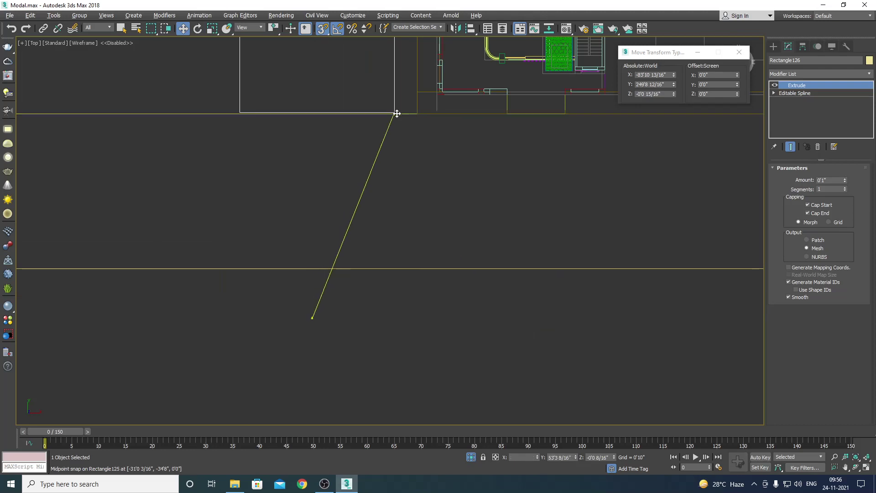
{"action": "left_click_drag", "start_coordinate": [312, 317], "coordinate": [415, 114]}
{"action": "scroll", "coordinate": [348, 180], "scroll_direction": "down", "scroll_amount": 5}
{"action": "middle_click_drag", "start_coordinate": [348, 180], "coordinate": [359, 322]}
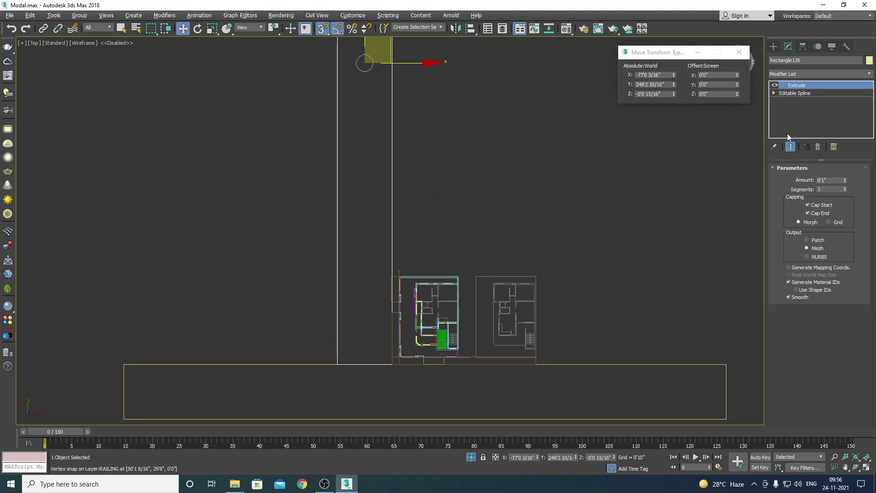
Shorten Rectangle126 by moving its top spline vertices down to meet the front road.
{"action": "left_click", "coordinate": [773, 92]}
{"action": "scroll", "coordinate": [392, 349], "scroll_direction": "down", "scroll_amount": 2}
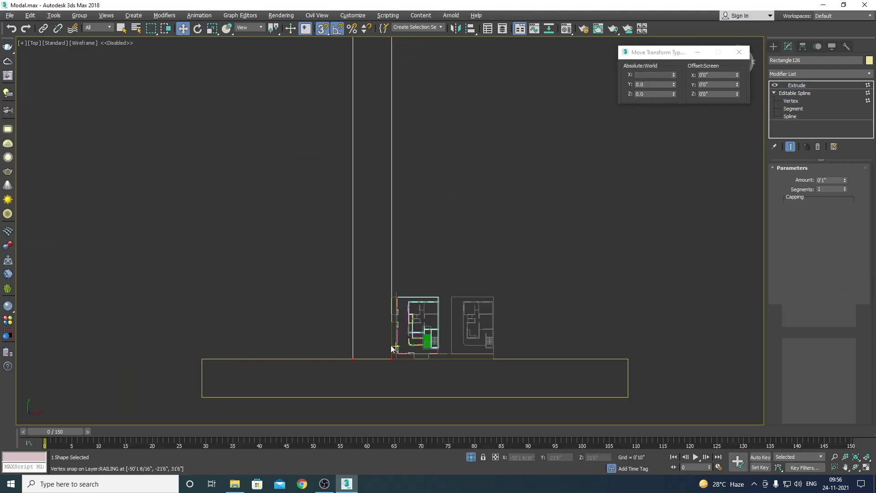
{"action": "scroll", "coordinate": [389, 316], "scroll_direction": "down", "scroll_amount": 2}
{"action": "scroll", "coordinate": [389, 315], "scroll_direction": "down", "scroll_amount": 2}
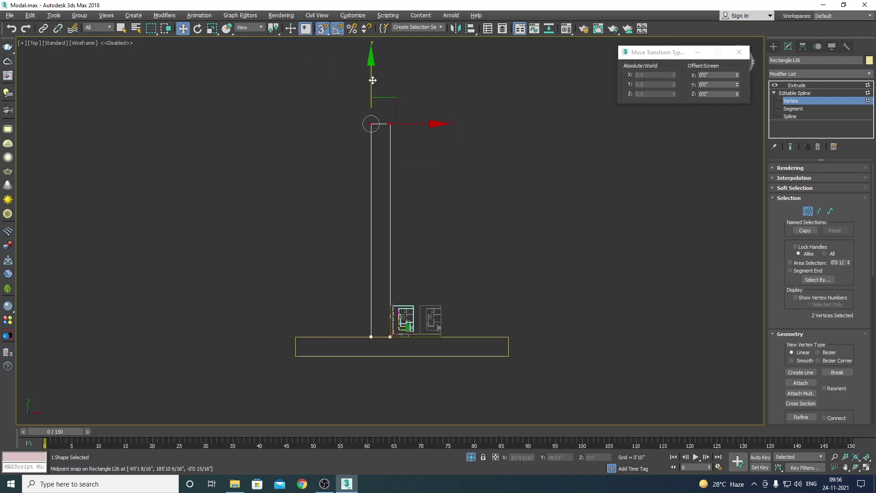
{"action": "left_click_drag", "start_coordinate": [373, 81], "coordinate": [447, 254]}
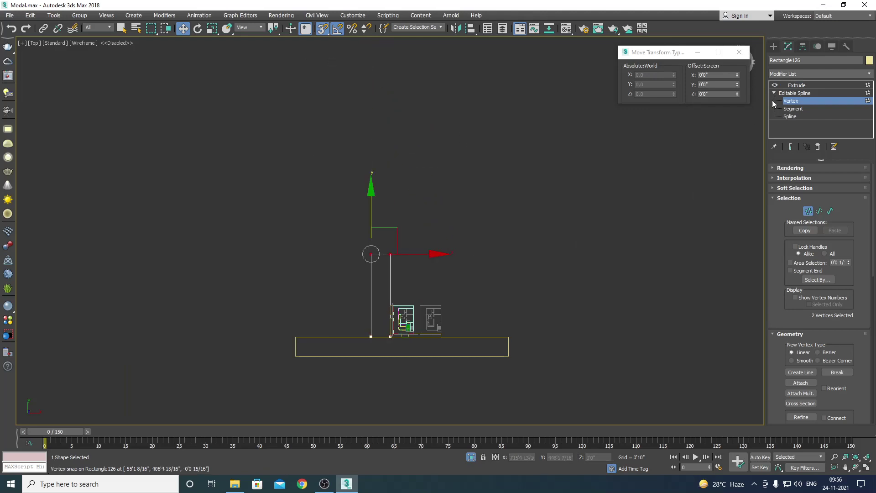
{"action": "left_click", "coordinate": [796, 85]}
{"action": "left_click", "coordinate": [563, 185]}
{"action": "scroll", "coordinate": [385, 317], "scroll_direction": "up", "scroll_amount": 2}
Move narrow slab Rectangle124 so it snaps flush with the left wall's midpoint.
{"action": "scroll", "coordinate": [388, 301], "scroll_direction": "up", "scroll_amount": 2}
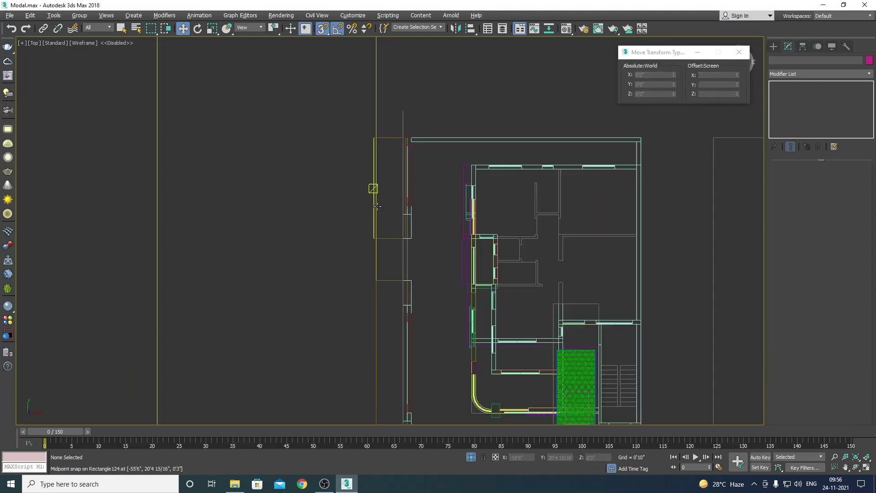
{"action": "scroll", "coordinate": [395, 278], "scroll_direction": "up", "scroll_amount": 2}
{"action": "scroll", "coordinate": [395, 281], "scroll_direction": "up", "scroll_amount": 2}
{"action": "left_click", "coordinate": [415, 275]}
{"action": "scroll", "coordinate": [415, 276], "scroll_direction": "down", "scroll_amount": 4}
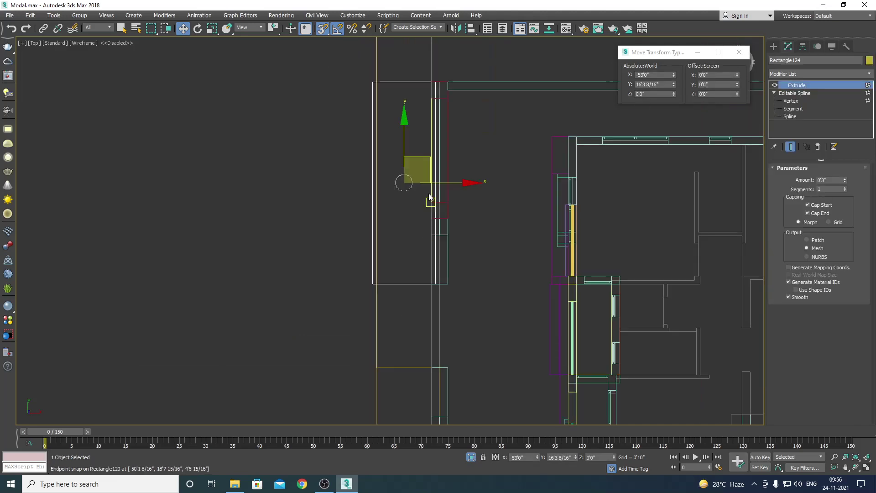
{"action": "left_click_drag", "start_coordinate": [370, 201], "coordinate": [400, 308]}
{"action": "scroll", "coordinate": [338, 184], "scroll_direction": "up", "scroll_amount": 2}
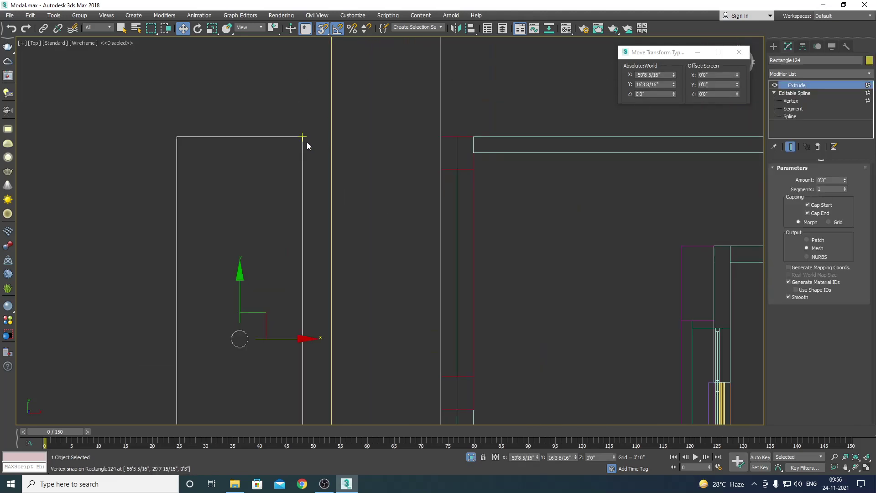
{"action": "left_click_drag", "start_coordinate": [305, 138], "coordinate": [456, 137]}
{"action": "scroll", "coordinate": [387, 183], "scroll_direction": "down", "scroll_amount": 4}
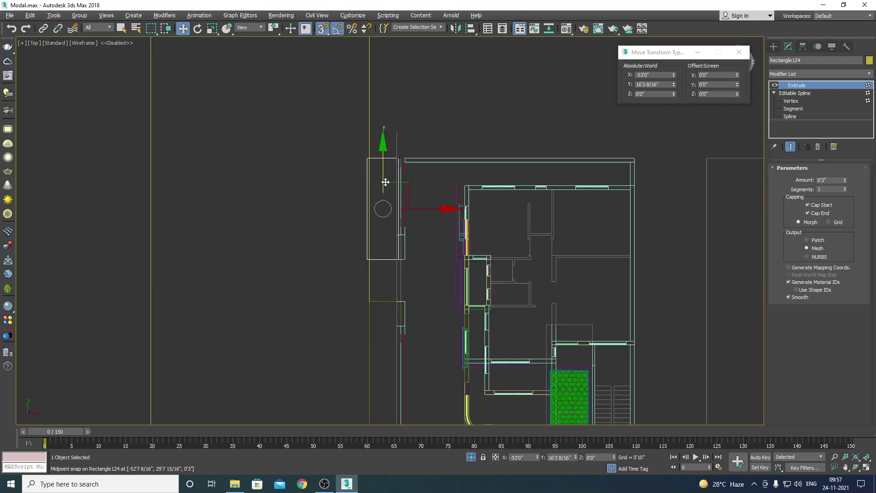
{"action": "scroll", "coordinate": [410, 149], "scroll_direction": "up", "scroll_amount": 3}
{"action": "scroll", "coordinate": [395, 179], "scroll_direction": "up", "scroll_amount": 3}
{"action": "left_click_drag", "start_coordinate": [346, 206], "coordinate": [364, 189]}
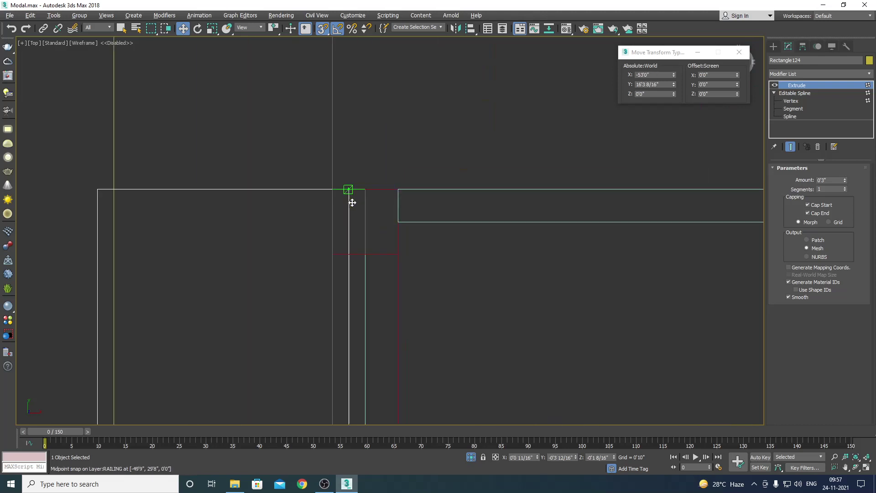
{"action": "scroll", "coordinate": [364, 188], "scroll_direction": "down", "scroll_amount": 5}
Orbit the shaded perspective to check the slabs, then return to Top wireframe.
{"action": "key", "text": "p"}
{"action": "key", "text": "F3"}
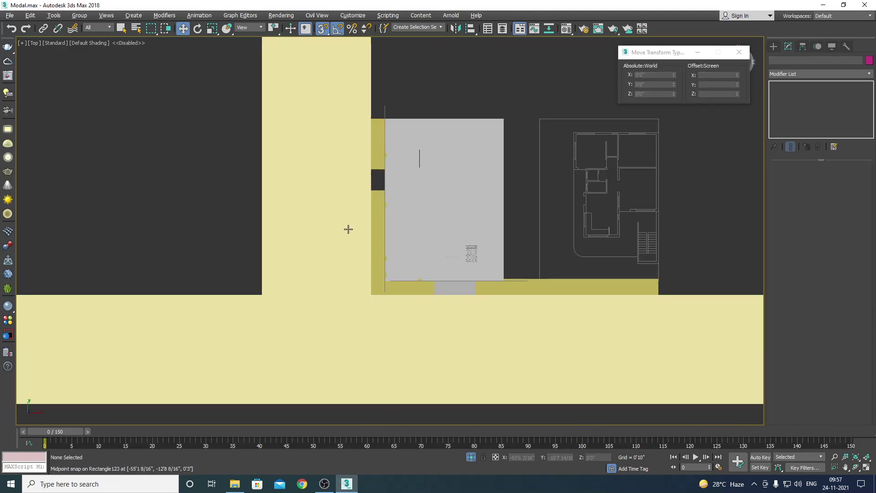
{"action": "key", "text": "ctrl+r"}
{"action": "mouse_move", "coordinate": [348, 229]}
{"action": "left_mouse_down"}
{"action": "mouse_move", "coordinate": [367, 322]}
{"action": "mouse_move", "coordinate": [448, 246]}
{"action": "mouse_move", "coordinate": [394, 246]}
{"action": "mouse_move", "coordinate": [489, 164]}
{"action": "mouse_move", "coordinate": [393, 307]}
{"action": "mouse_move", "coordinate": [368, 260]}
{"action": "mouse_move", "coordinate": [290, 213]}
{"action": "mouse_move", "coordinate": [319, 264]}
{"action": "mouse_move", "coordinate": [347, 237]}
{"action": "mouse_move", "coordinate": [317, 247]}
{"action": "mouse_move", "coordinate": [323, 220]}
{"action": "left_mouse_up"}
{"action": "key", "text": "w"}
{"action": "key", "text": "t"}
{"action": "scroll", "coordinate": [329, 229], "scroll_direction": "up", "scroll_amount": 5}
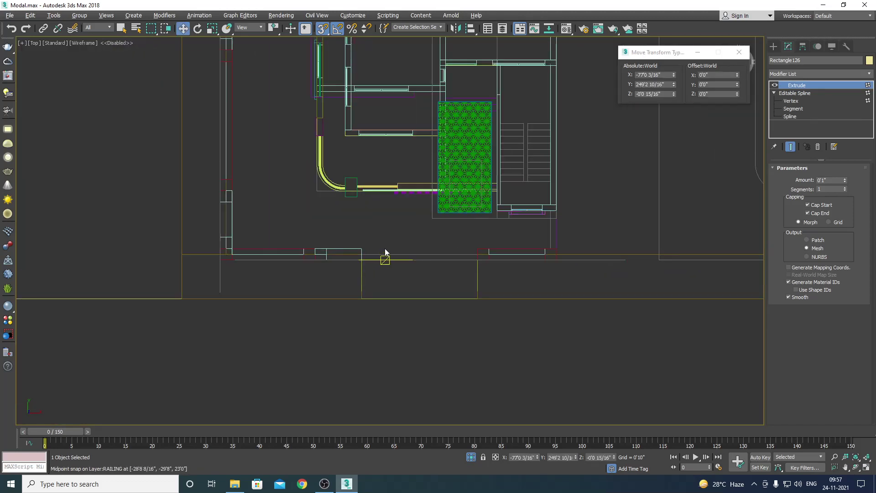
{"action": "scroll", "coordinate": [385, 254], "scroll_direction": "up", "scroll_amount": 5}
{"action": "key", "text": "F3"}
{"action": "scroll", "coordinate": [409, 286], "scroll_direction": "down", "scroll_amount": 10}
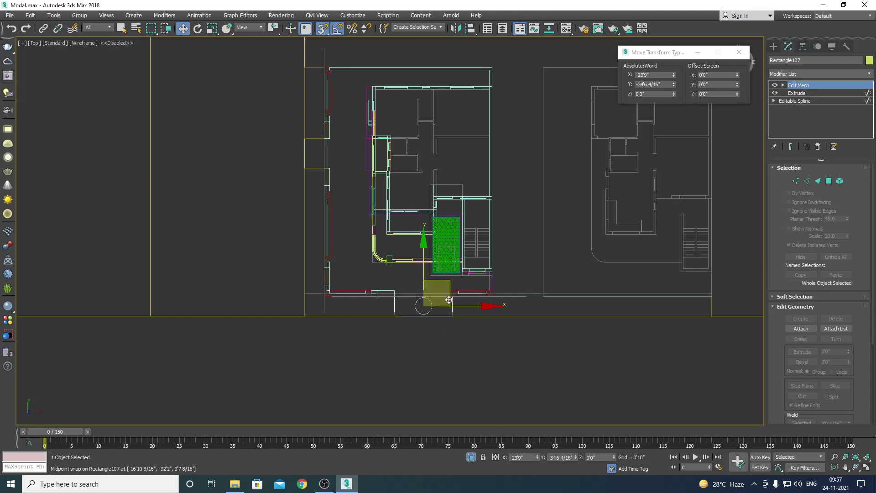
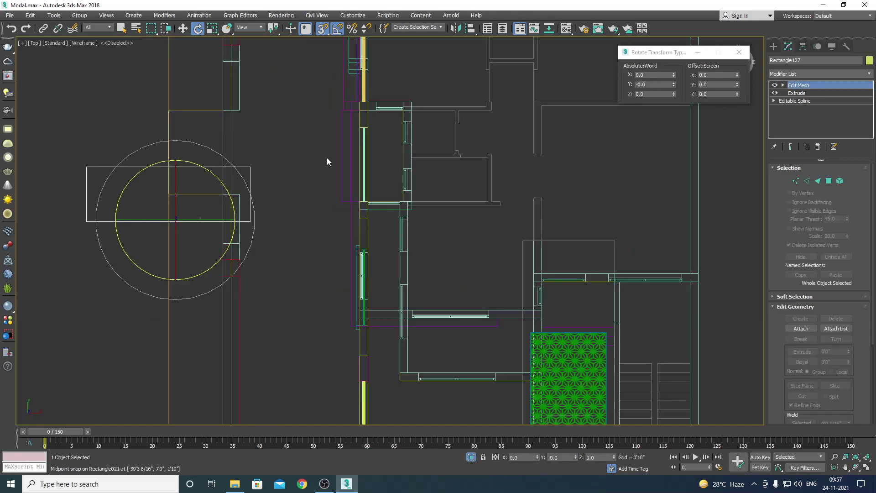
Rotate the small slab piece 90° and snap it against the boundary wall.
{"action": "left_click_drag", "start_coordinate": [211, 173], "coordinate": [219, 180]}
{"action": "key", "text": "w"}
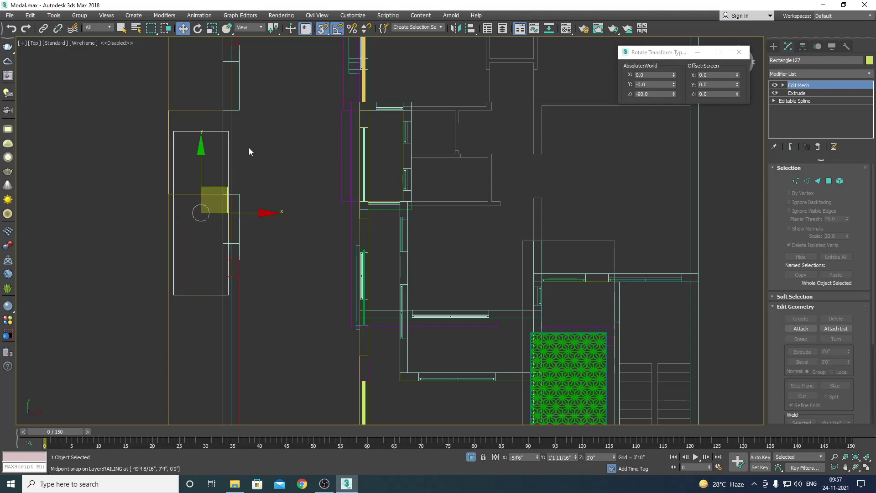
{"action": "middle_click_drag", "start_coordinate": [248, 147], "coordinate": [357, 283]}
{"action": "scroll", "coordinate": [280, 272], "scroll_direction": "up", "scroll_amount": 2}
{"action": "left_click_drag", "start_coordinate": [269, 265], "coordinate": [258, 235]}
{"action": "scroll", "coordinate": [287, 212], "scroll_direction": "down", "scroll_amount": 2}
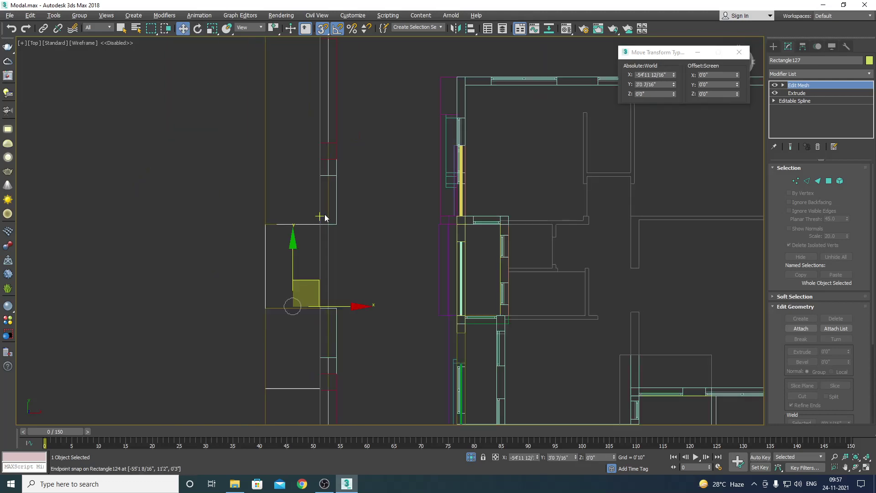
Shorten the slab by moving its bottom vertices up in Edit Mesh vertex mode.
{"action": "left_click", "coordinate": [795, 181]}
{"action": "scroll", "coordinate": [201, 365], "scroll_direction": "down", "scroll_amount": 3}
{"action": "scroll", "coordinate": [289, 313], "scroll_direction": "up", "scroll_amount": 3}
{"action": "scroll", "coordinate": [301, 322], "scroll_direction": "up", "scroll_amount": 2}
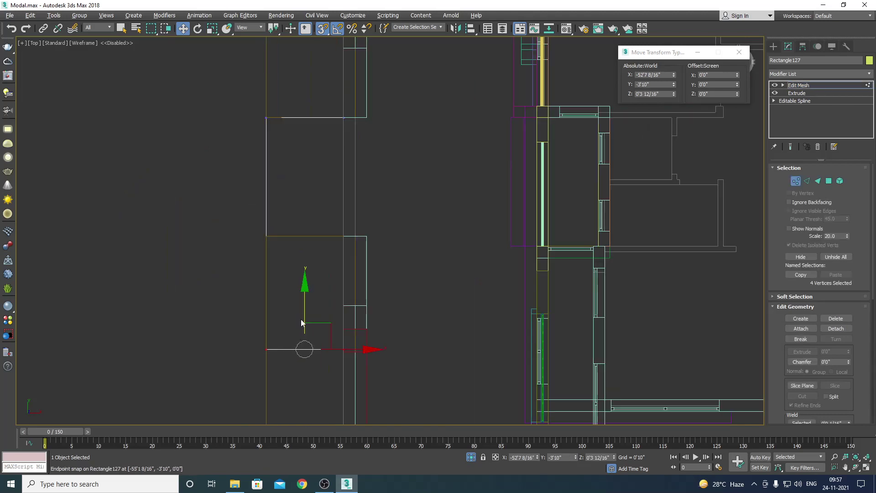
{"action": "left_click_drag", "start_coordinate": [301, 322], "coordinate": [343, 236]}
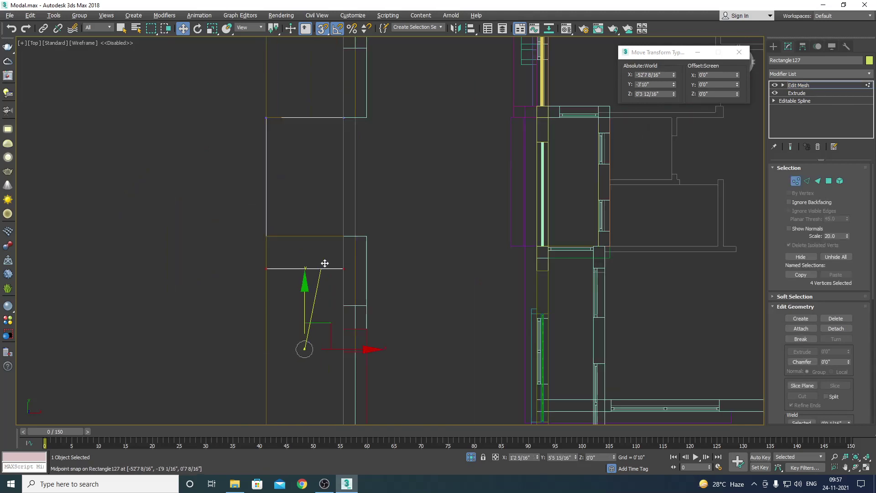
{"action": "left_click", "coordinate": [804, 86]}
Orbit the shaded Perspective view to check the slab, then select the long edge slab.
{"action": "key", "text": "p"}
{"action": "key", "text": "F3"}
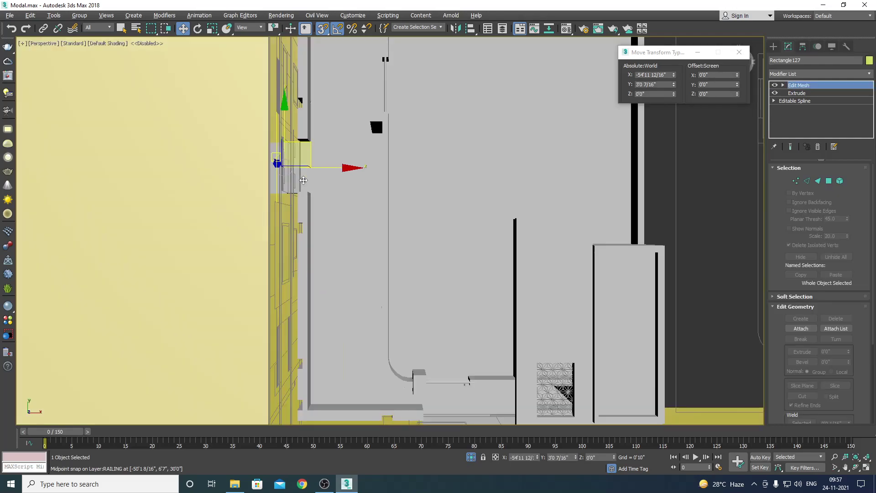
{"action": "scroll", "coordinate": [303, 180], "scroll_direction": "down", "scroll_amount": 5}
{"action": "key", "text": "ctrl+r"}
{"action": "mouse_move", "coordinate": [337, 245]}
{"action": "left_mouse_down"}
{"action": "mouse_move", "coordinate": [405, 196]}
{"action": "mouse_move", "coordinate": [307, 182]}
{"action": "mouse_move", "coordinate": [277, 243]}
{"action": "mouse_move", "coordinate": [270, 237]}
{"action": "mouse_move", "coordinate": [328, 219]}
{"action": "mouse_move", "coordinate": [415, 237]}
{"action": "mouse_move", "coordinate": [377, 253]}
{"action": "mouse_move", "coordinate": [348, 245]}
{"action": "mouse_move", "coordinate": [401, 242]}
{"action": "mouse_move", "coordinate": [278, 240]}
{"action": "mouse_move", "coordinate": [348, 269]}
{"action": "mouse_move", "coordinate": [482, 245]}
{"action": "left_mouse_up"}
{"action": "scroll", "coordinate": [328, 206], "scroll_direction": "up", "scroll_amount": 5}
{"action": "key", "text": "w"}
{"action": "left_click", "coordinate": [563, 274]}
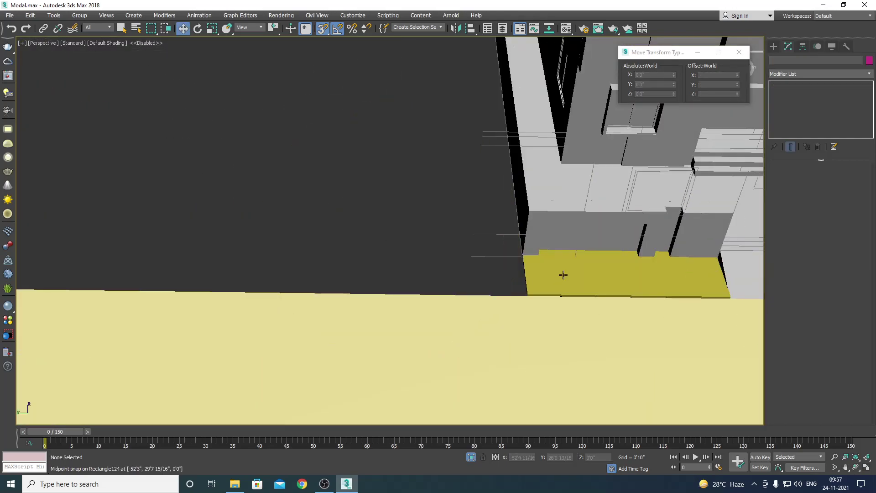
Stretch Rectangle124's end vertices up to the top of the strip.
{"action": "key", "text": "t"}
{"action": "left_click", "coordinate": [794, 93]}
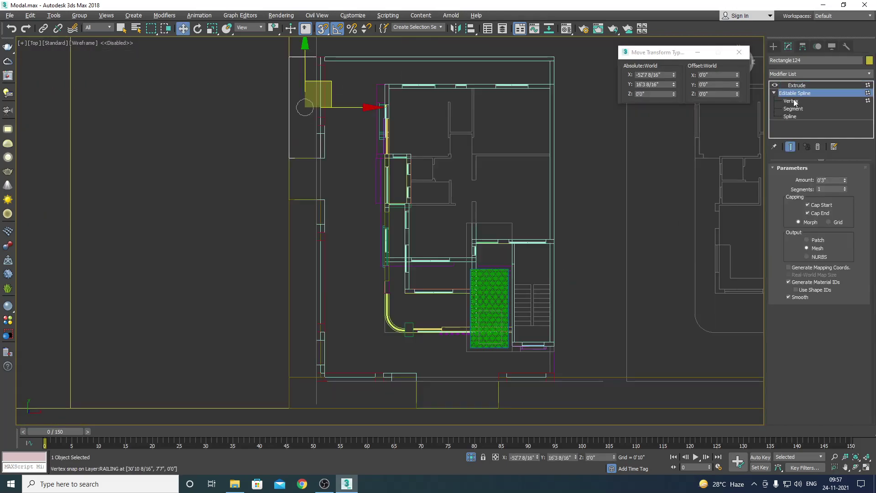
{"action": "middle_click_drag", "start_coordinate": [527, 56], "coordinate": [529, 292]}
{"action": "left_click", "coordinate": [412, 268]}
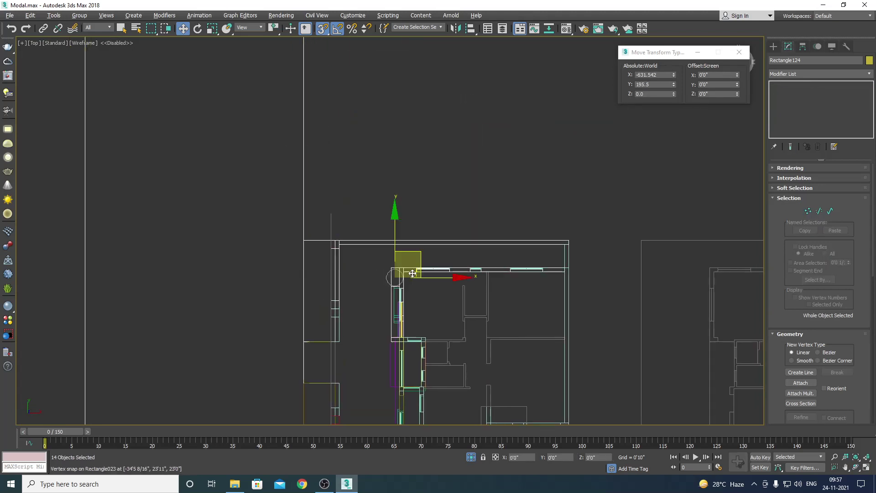
{"action": "left_click", "coordinate": [319, 241]}
{"action": "left_click", "coordinate": [791, 101]}
{"action": "left_click_drag", "start_coordinate": [215, 182], "coordinate": [387, 270]}
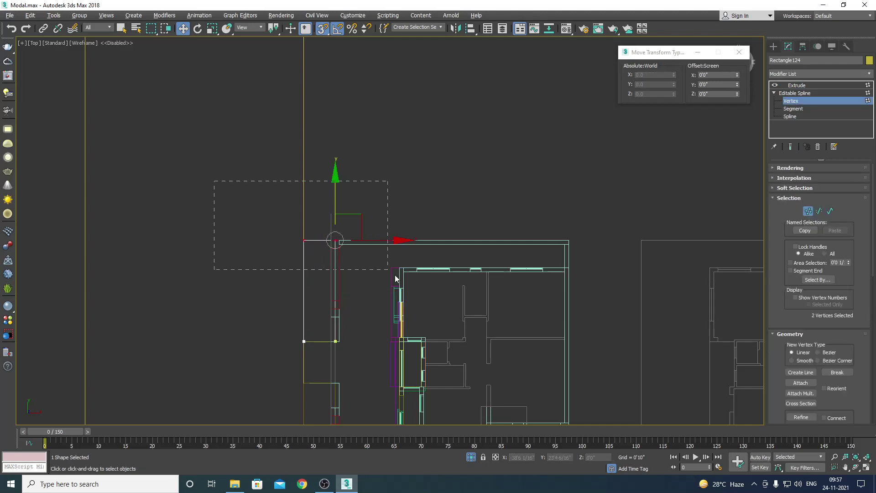
{"action": "scroll", "coordinate": [392, 246], "scroll_direction": "down", "scroll_amount": 3}
{"action": "middle_click_drag", "start_coordinate": [410, 240], "coordinate": [407, 351]}
{"action": "scroll", "coordinate": [407, 352], "scroll_direction": "down", "scroll_amount": 2}
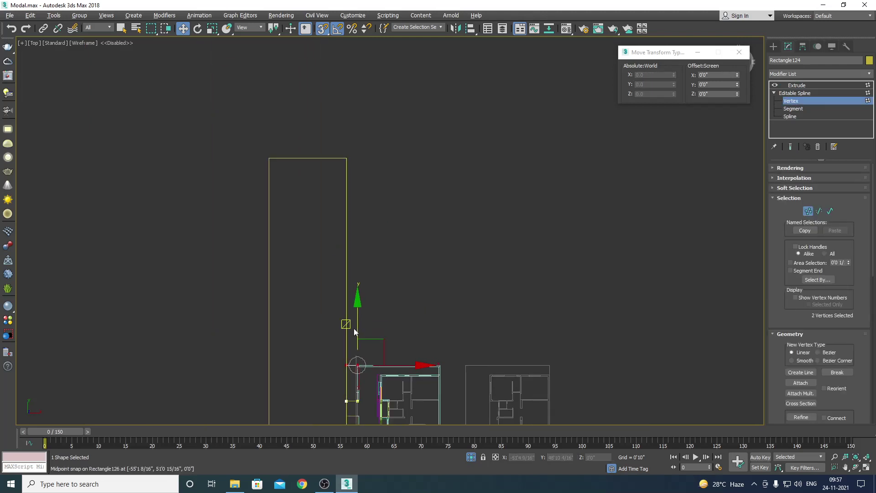
{"action": "left_click_drag", "start_coordinate": [361, 323], "coordinate": [357, 159]}
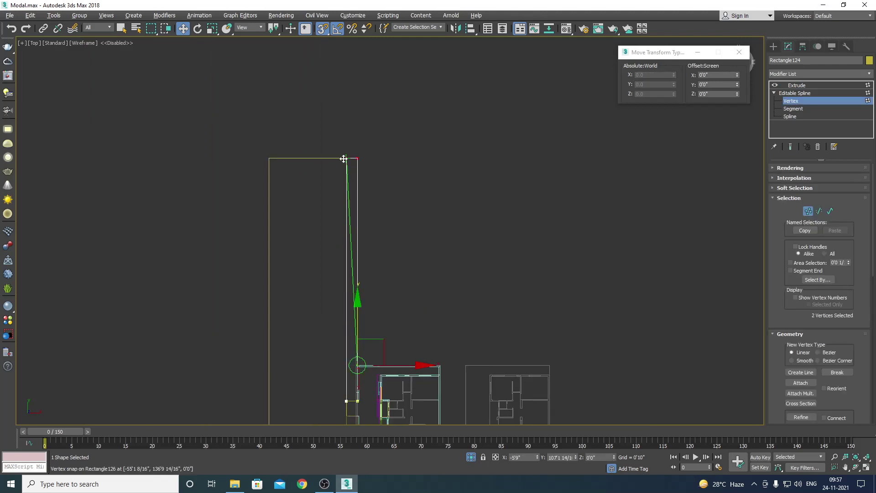
Stretch Rectangle121's end vertices right to the far plot corner.
{"action": "left_click", "coordinate": [791, 86]}
{"action": "scroll", "coordinate": [273, 182], "scroll_direction": "down", "scroll_amount": 3}
{"action": "left_click", "coordinate": [288, 206]}
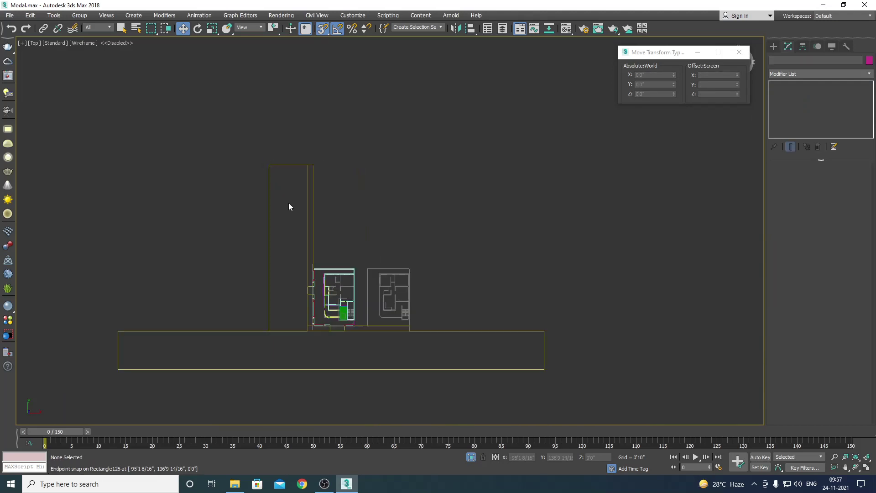
{"action": "left_click", "coordinate": [410, 344]}
{"action": "scroll", "coordinate": [410, 324], "scroll_direction": "up", "scroll_amount": 3}
{"action": "scroll", "coordinate": [410, 315], "scroll_direction": "up", "scroll_amount": 2}
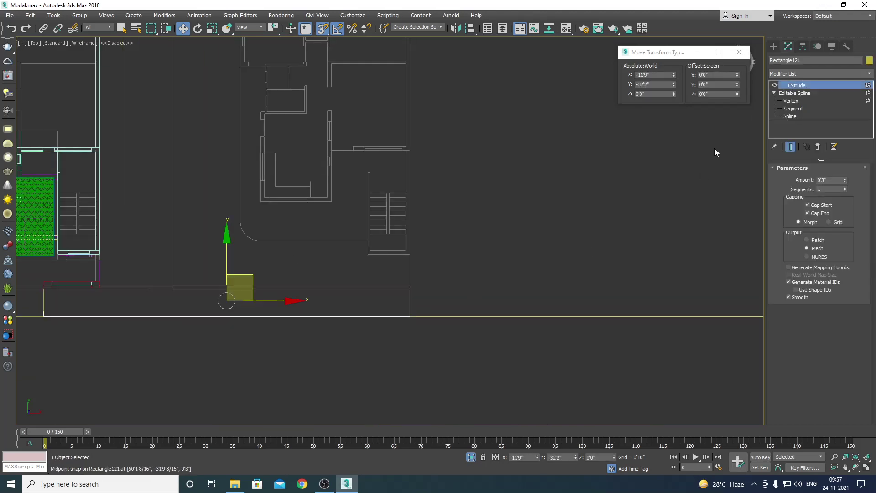
{"action": "left_click", "coordinate": [783, 104]}
{"action": "scroll", "coordinate": [371, 318], "scroll_direction": "down", "scroll_amount": 3}
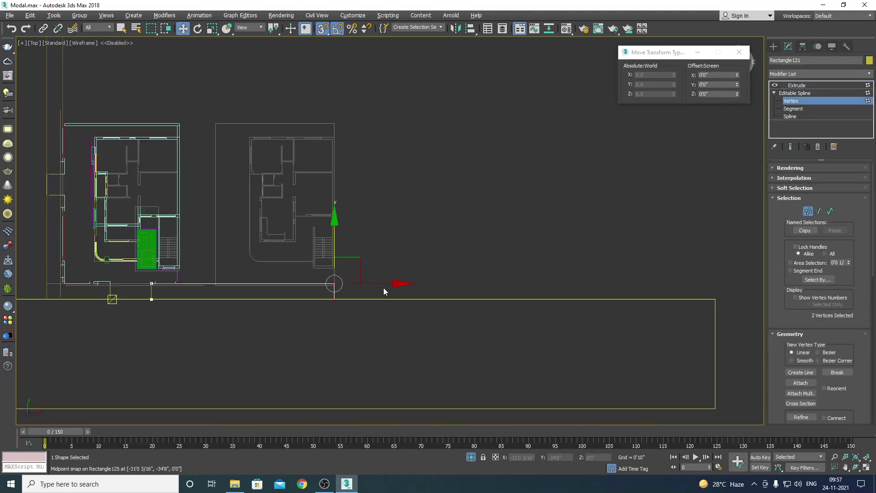
{"action": "left_click_drag", "start_coordinate": [742, 283], "coordinate": [715, 284]}
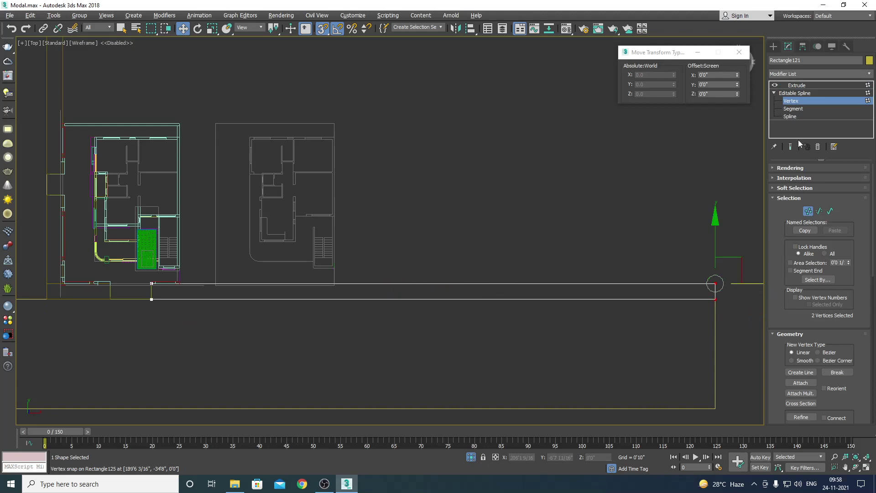
{"action": "left_click", "coordinate": [796, 85]}
Select Rectangle125 and orbit the shaded Perspective view to inspect the stretched slabs.
{"action": "left_click", "coordinate": [639, 128]}
{"action": "scroll", "coordinate": [554, 164], "scroll_direction": "down", "scroll_amount": 3}
{"action": "key", "text": "F3"}
{"action": "scroll", "coordinate": [306, 343], "scroll_direction": "up", "scroll_amount": 5}
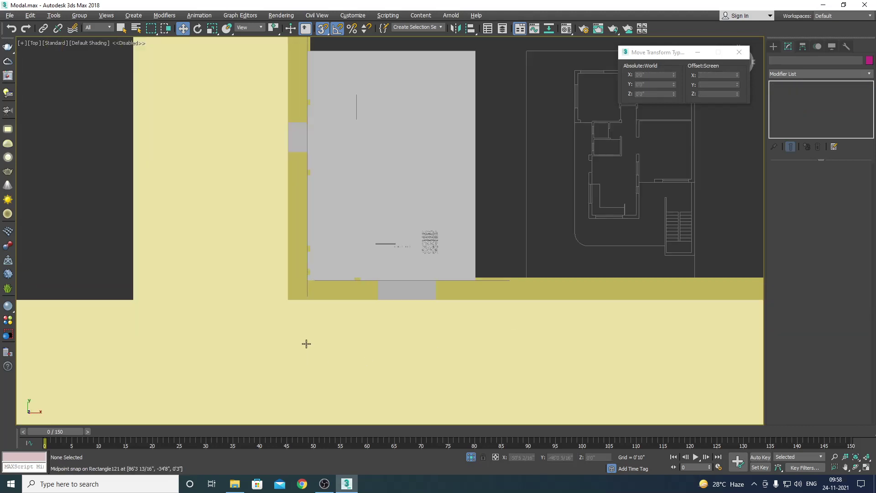
{"action": "left_click", "coordinate": [306, 344]}
{"action": "key", "text": "p"}
{"action": "middle_click_drag", "start_coordinate": [306, 344], "coordinate": [379, 257], "text": "alt"}
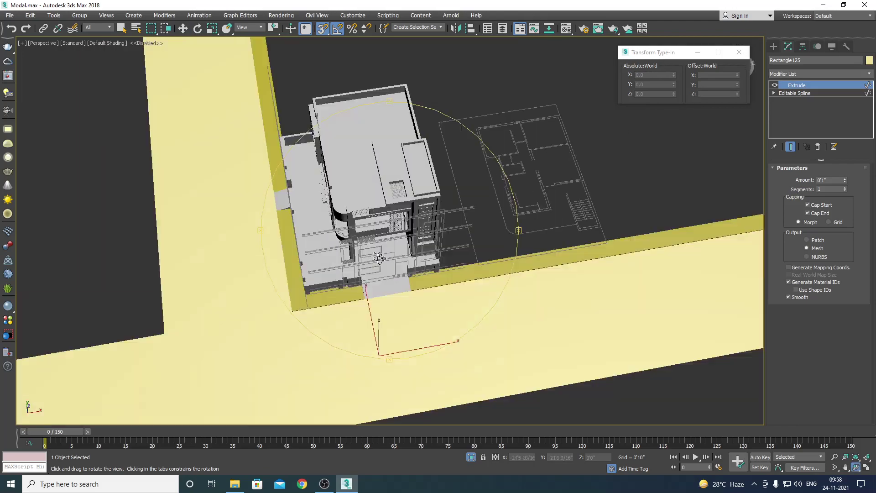
{"action": "left_click_drag", "start_coordinate": [379, 258], "coordinate": [379, 256]}
{"action": "scroll", "coordinate": [379, 256], "scroll_direction": "up", "scroll_amount": 5}
{"action": "scroll", "coordinate": [337, 327], "scroll_direction": "up", "scroll_amount": 3}
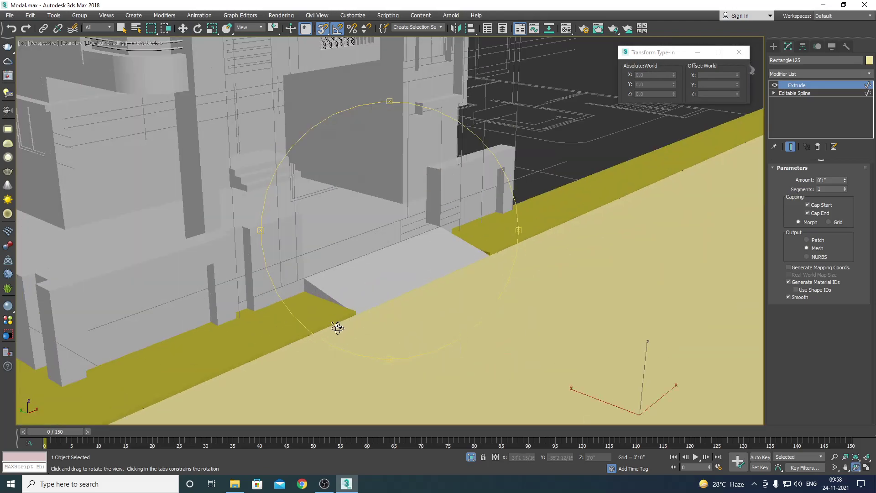
{"action": "scroll", "coordinate": [338, 327], "scroll_direction": "down", "scroll_amount": 2}
{"action": "scroll", "coordinate": [348, 315], "scroll_direction": "down", "scroll_amount": 2}
{"action": "scroll", "coordinate": [365, 306], "scroll_direction": "down", "scroll_amount": 1}
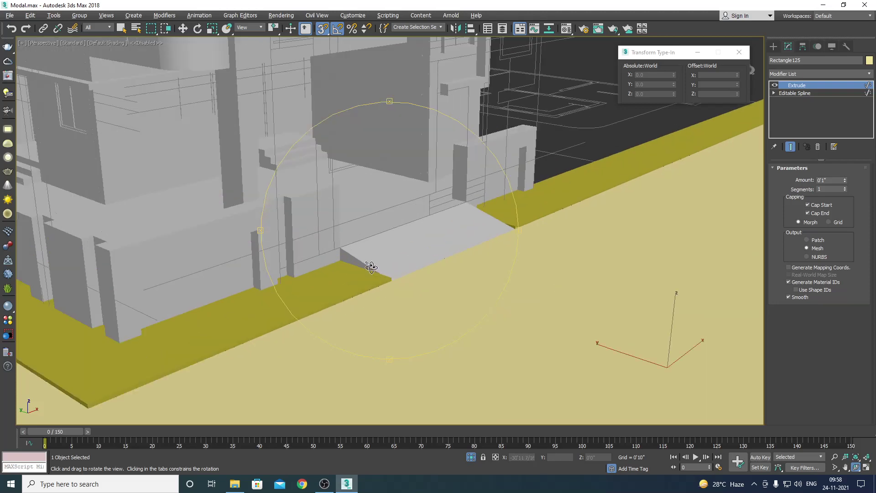
{"action": "left_click_drag", "start_coordinate": [373, 286], "coordinate": [370, 305]}
{"action": "scroll", "coordinate": [419, 190], "scroll_direction": "up", "scroll_amount": 5}
Isolate the yellow slab and frame its corner in the top wireframe view.
{"action": "key", "text": "w"}
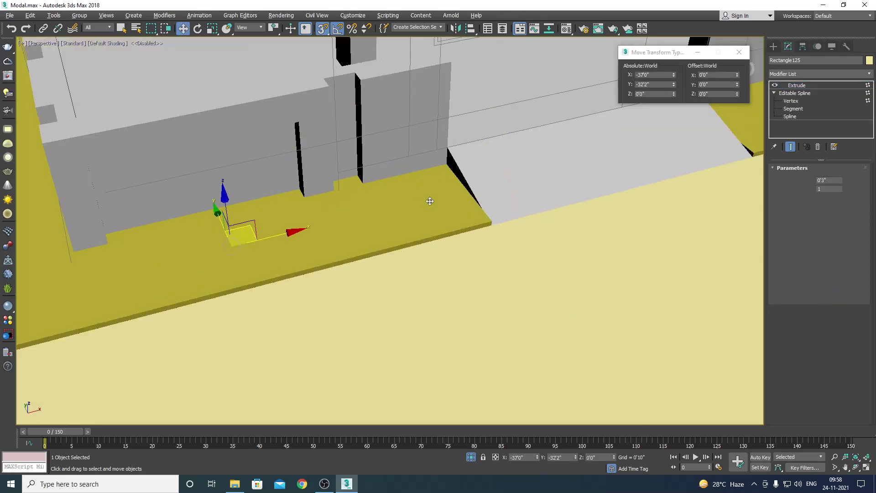
{"action": "key", "text": "alt+q"}
{"action": "key", "text": "t"}
{"action": "key", "text": "z"}
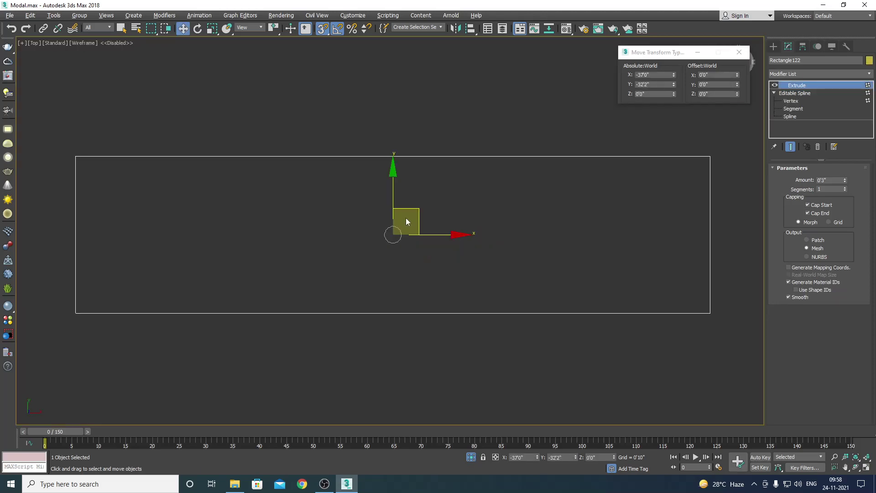
{"action": "key", "text": "F3"}
{"action": "scroll", "coordinate": [406, 217], "scroll_direction": "down", "scroll_amount": 2}
{"action": "left_click", "coordinate": [659, 299]}
{"action": "key", "text": "F3"}
{"action": "middle_click_drag", "start_coordinate": [658, 299], "coordinate": [521, 317]}
Draw a 3-foot square rectangle and move it against the slab edge.
{"action": "scroll", "coordinate": [520, 315], "scroll_direction": "up", "scroll_amount": 2}
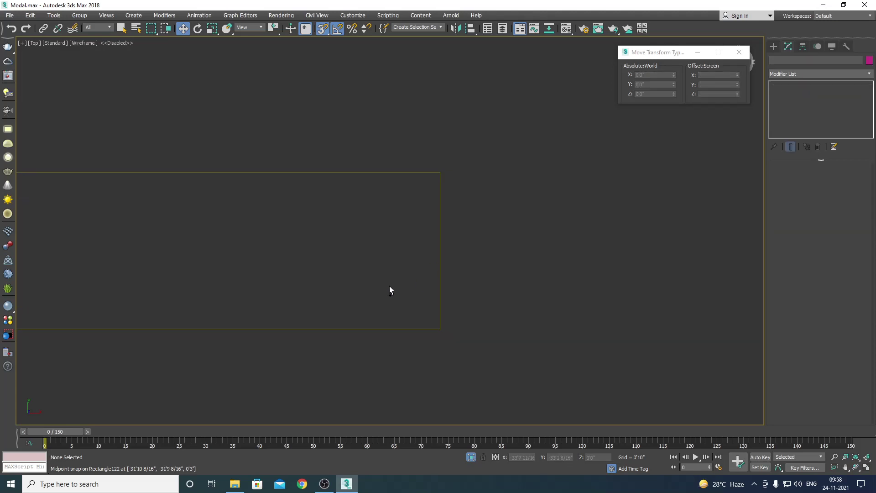
{"action": "right_click", "coordinate": [389, 291]}
{"action": "left_click", "coordinate": [407, 225]}
{"action": "left_click_drag", "start_coordinate": [316, 219], "coordinate": [433, 305]}
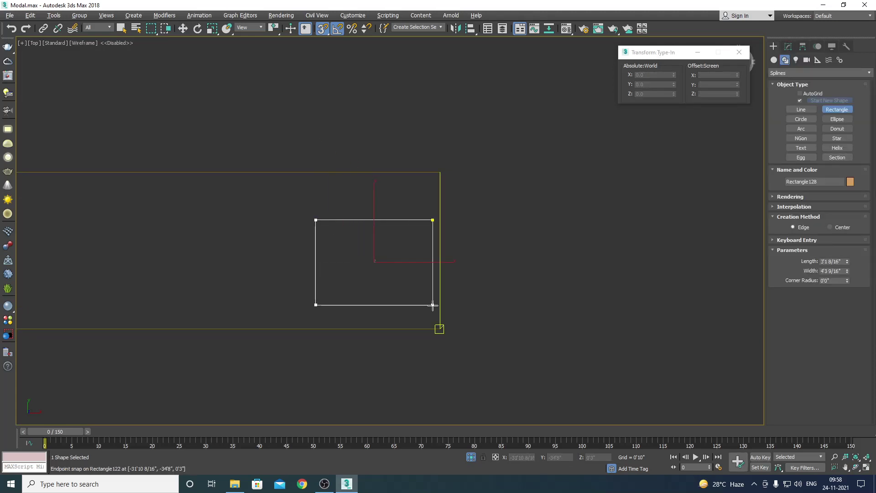
{"action": "key", "text": "w"}
{"action": "left_click", "coordinate": [787, 48]}
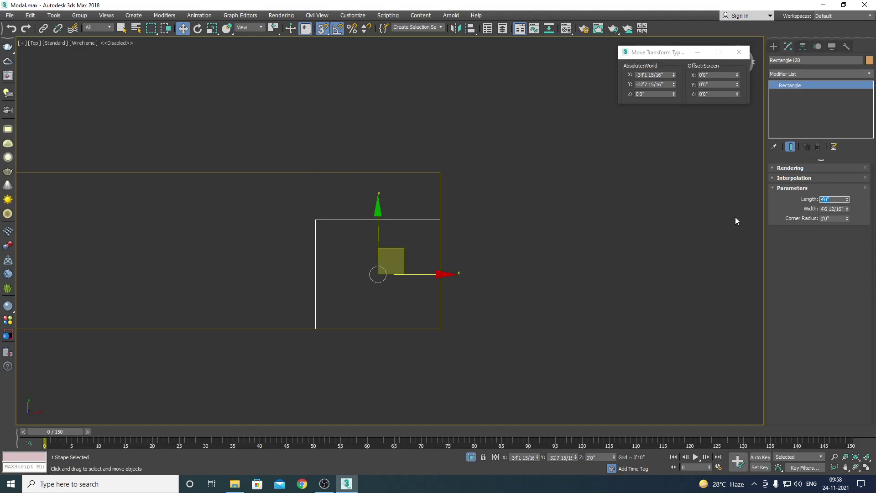
{"action": "type", "text": "3"}
{"action": "key", "text": "Tab"}
{"action": "type", "text": "3"}
{"action": "key", "text": "Tab"}
{"action": "type", "text": "3'0"}
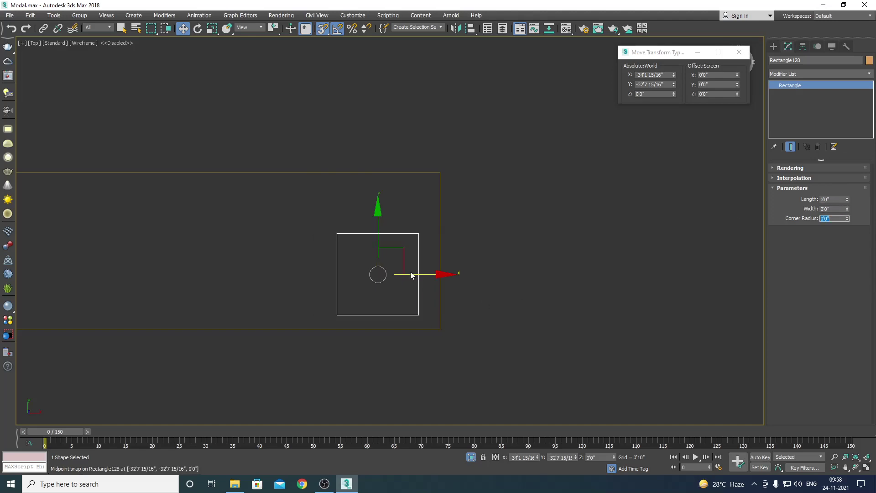
{"action": "left_click_drag", "start_coordinate": [378, 274], "coordinate": [387, 244]}
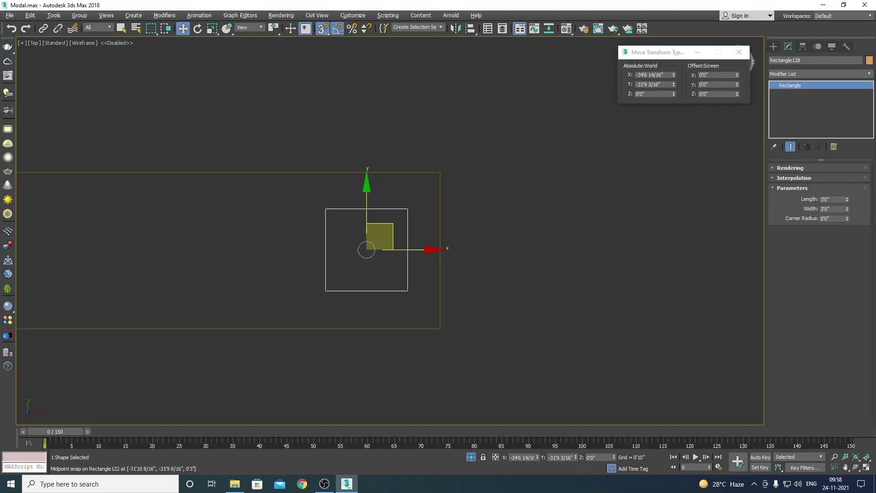
Convert the square to an editable spline with corner vertices and apply an Outline.
{"action": "right_click", "coordinate": [327, 254]}
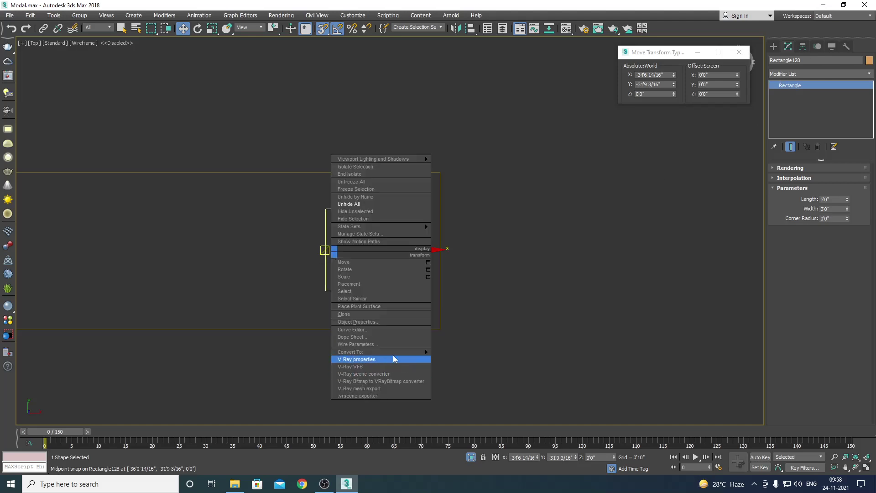
{"action": "left_click", "coordinate": [445, 353]}
{"action": "key", "text": "1"}
{"action": "right_click", "coordinate": [352, 264]}
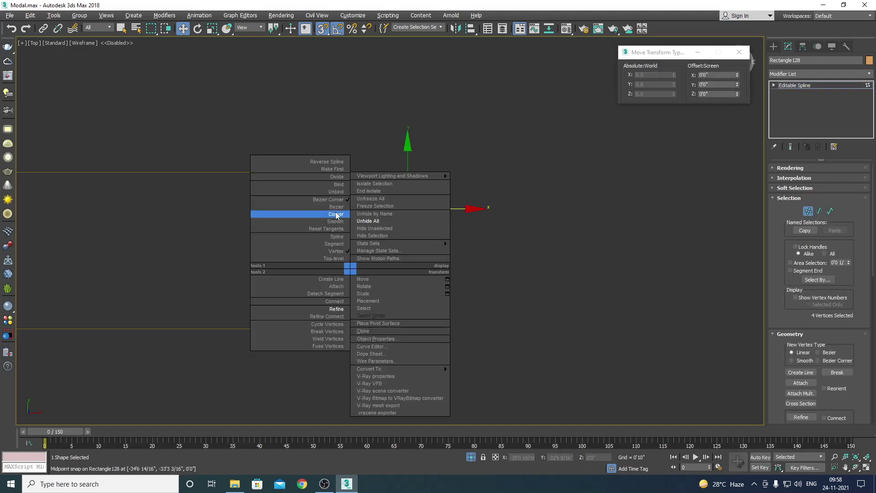
{"action": "left_click", "coordinate": [336, 214]}
{"action": "left_click", "coordinate": [830, 211]}
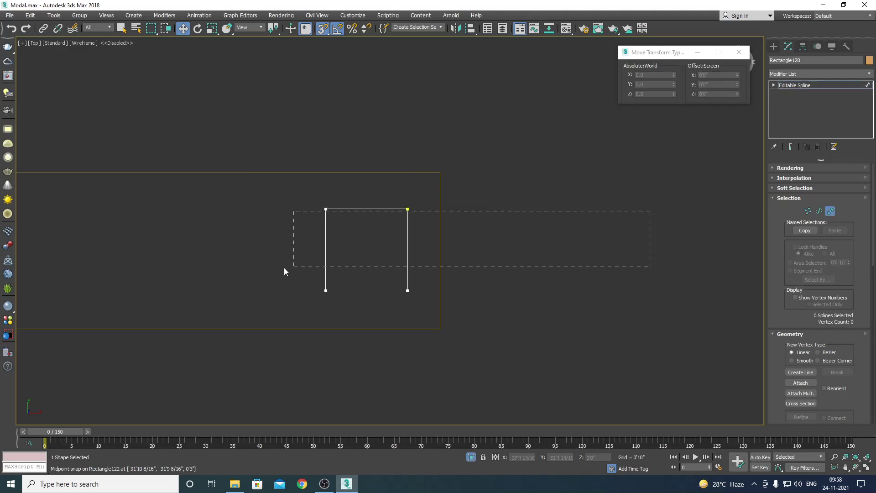
{"action": "left_click_drag", "start_coordinate": [645, 210], "coordinate": [292, 267]}
{"action": "scroll", "coordinate": [872, 413], "scroll_direction": "down", "scroll_amount": 3}
{"action": "scroll", "coordinate": [866, 419], "scroll_direction": "down", "scroll_amount": 3}
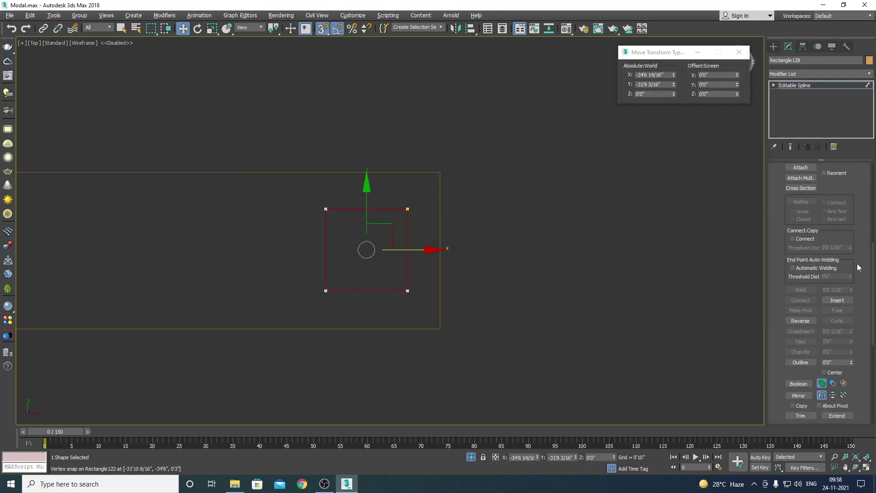
{"action": "scroll", "coordinate": [856, 268], "scroll_direction": "down", "scroll_amount": 2}
{"action": "type", "text": "4"}
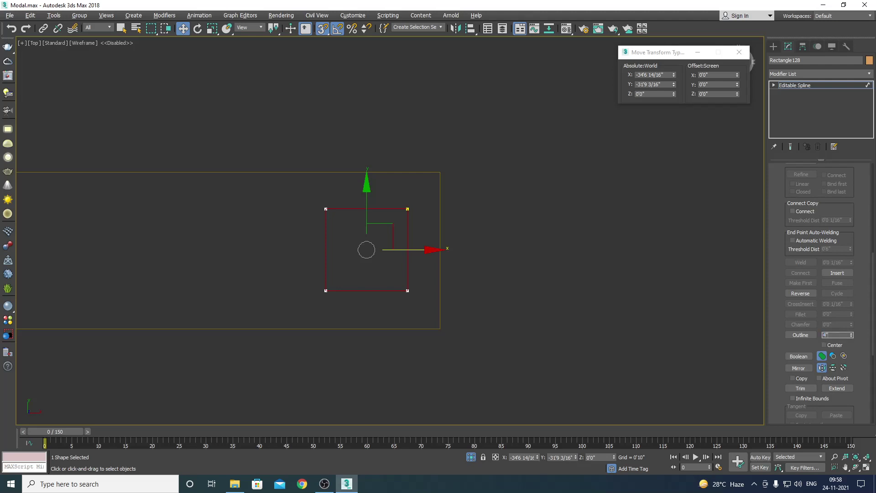
{"action": "key", "text": "Return"}
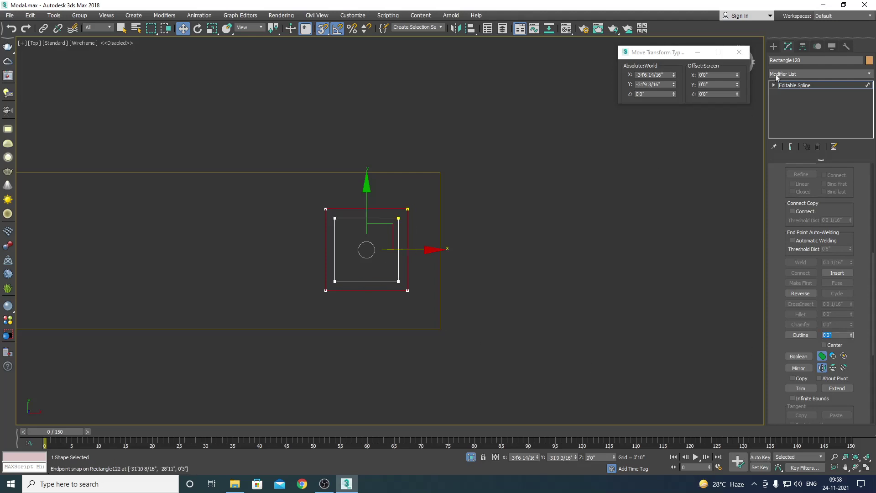
Add an Extrude modifier with Amount 0'3" to the outlined square.
{"action": "left_click", "coordinate": [776, 77]}
{"action": "type", "text": "ex"}
{"action": "key", "text": "Return"}
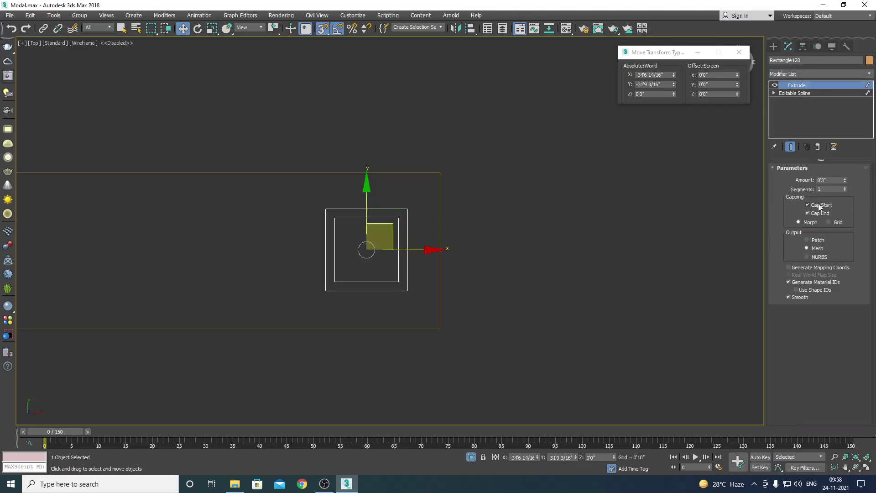
{"action": "left_click", "coordinate": [629, 272]}
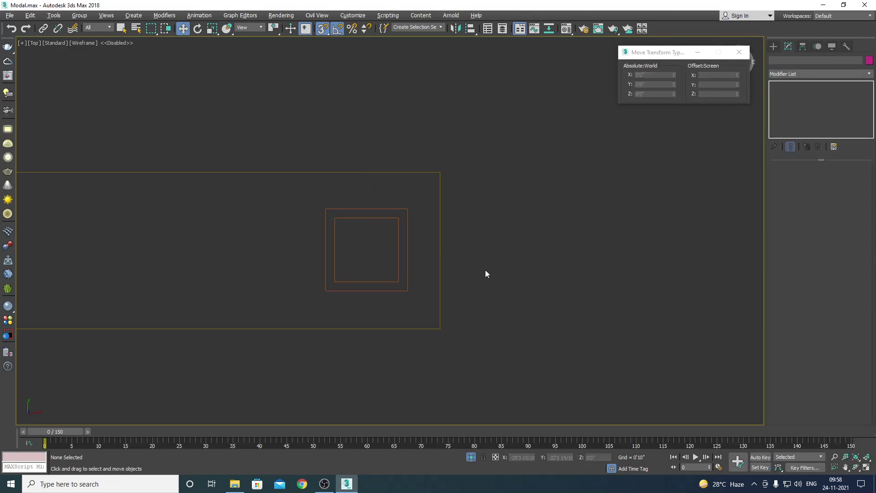
{"action": "left_click", "coordinate": [366, 218]}
In Front view, snap the frame up onto the top of the bar.
{"action": "key", "text": "f"}
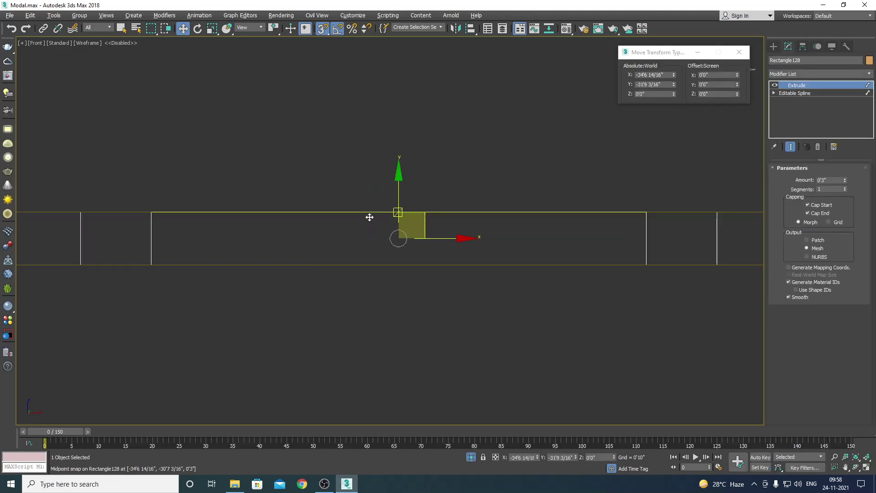
{"action": "scroll", "coordinate": [391, 269], "scroll_direction": "down", "scroll_amount": 3}
{"action": "scroll", "coordinate": [390, 256], "scroll_direction": "up", "scroll_amount": 2}
{"action": "left_click_drag", "start_coordinate": [363, 254], "coordinate": [364, 174]}
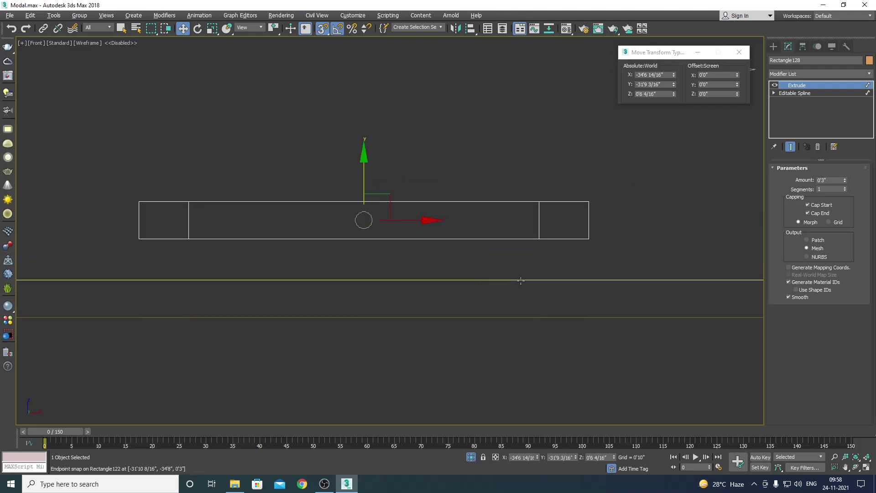
{"action": "scroll", "coordinate": [205, 279], "scroll_direction": "down", "scroll_amount": 2}
{"action": "left_click_drag", "start_coordinate": [398, 259], "coordinate": [482, 278]}
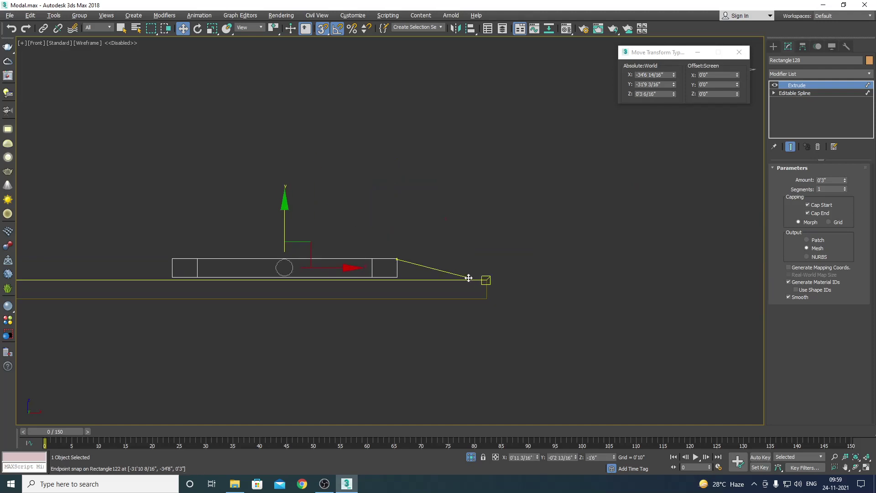
{"action": "scroll", "coordinate": [396, 254], "scroll_direction": "down", "scroll_amount": 1}
{"action": "scroll", "coordinate": [396, 254], "scroll_direction": "down", "scroll_amount": 2}
Orbit the shaded Perspective view to check the frame on the bar.
{"action": "key", "text": "F3"}
{"action": "key", "text": "ctrl+r"}
{"action": "key", "text": "p"}
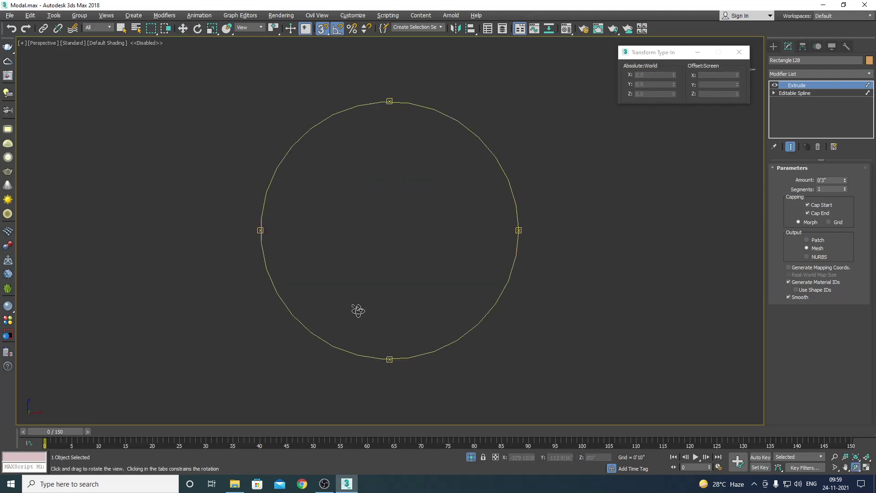
{"action": "left_click_drag", "start_coordinate": [354, 313], "coordinate": [354, 267]}
{"action": "scroll", "coordinate": [354, 267], "scroll_direction": "down", "scroll_amount": 3}
{"action": "left_click_drag", "start_coordinate": [377, 299], "coordinate": [381, 358]}
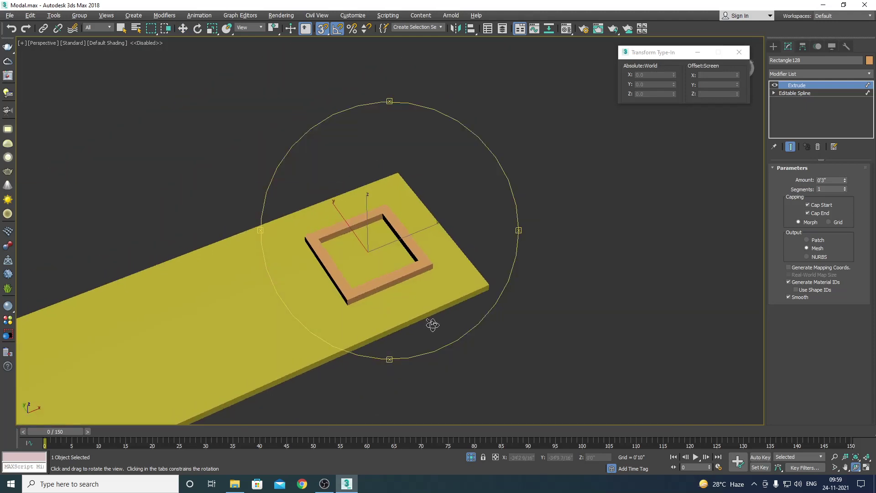
{"action": "key", "text": "w"}
{"action": "scroll", "coordinate": [372, 270], "scroll_direction": "up", "scroll_amount": 2}
{"action": "left_click", "coordinate": [384, 293]}
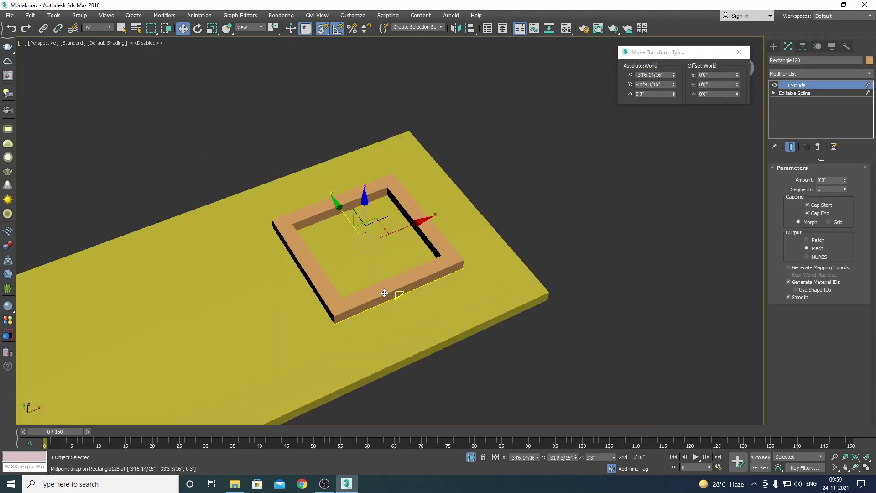
Clone the frame as Rectangle129 and set its Extrude amount to 2 inches.
{"action": "key", "text": "t"}
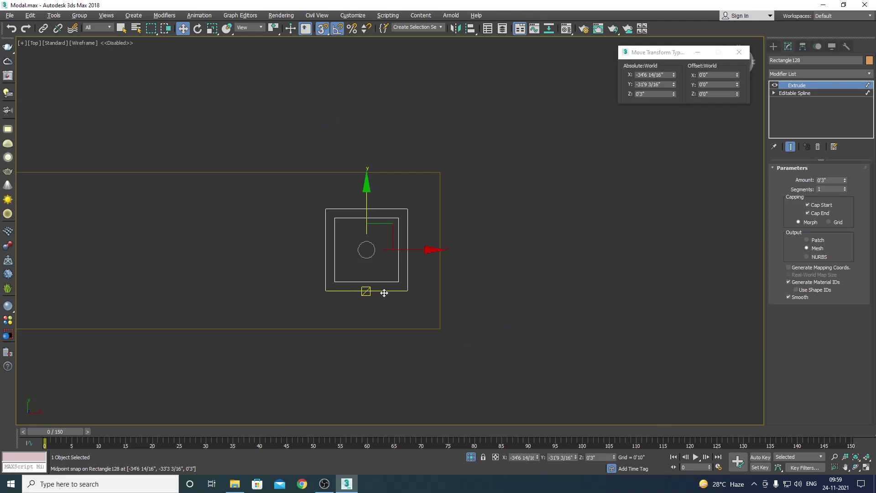
{"action": "left_click_drag", "start_coordinate": [384, 293], "coordinate": [385, 292], "text": "shift"}
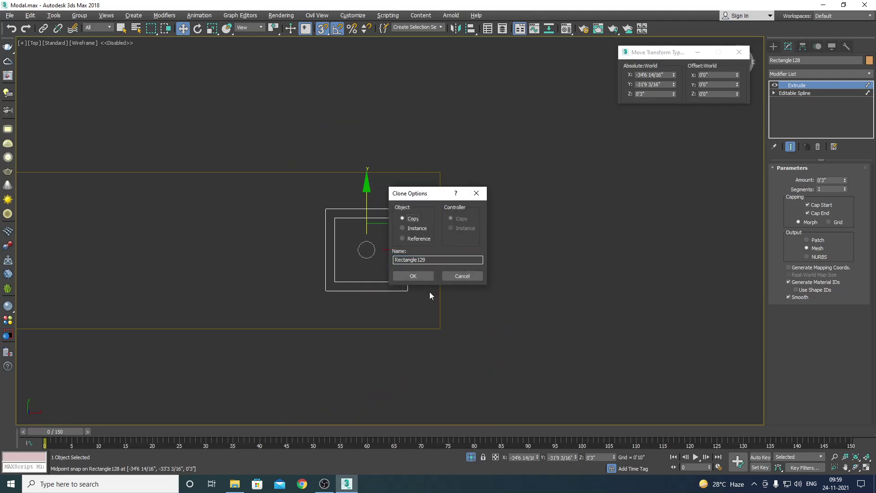
{"action": "left_click", "coordinate": [418, 278]}
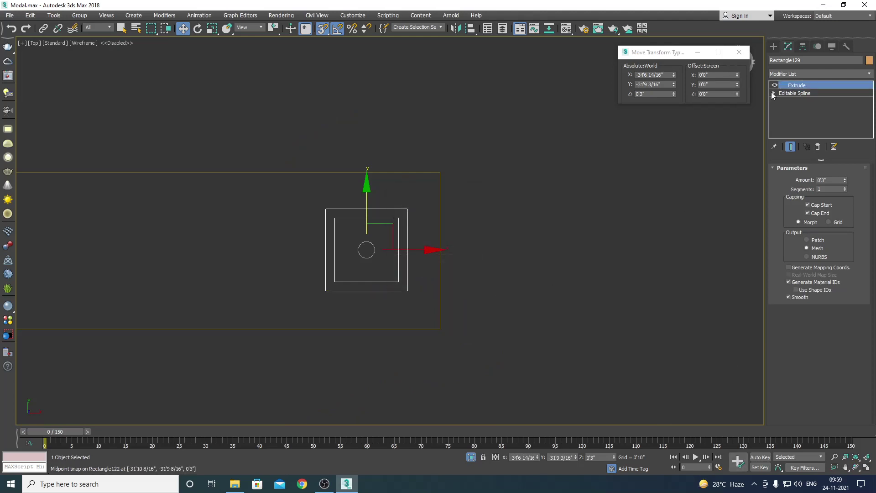
{"action": "left_click", "coordinate": [789, 117]}
{"action": "scroll", "coordinate": [447, 182], "scroll_direction": "up", "scroll_amount": 2}
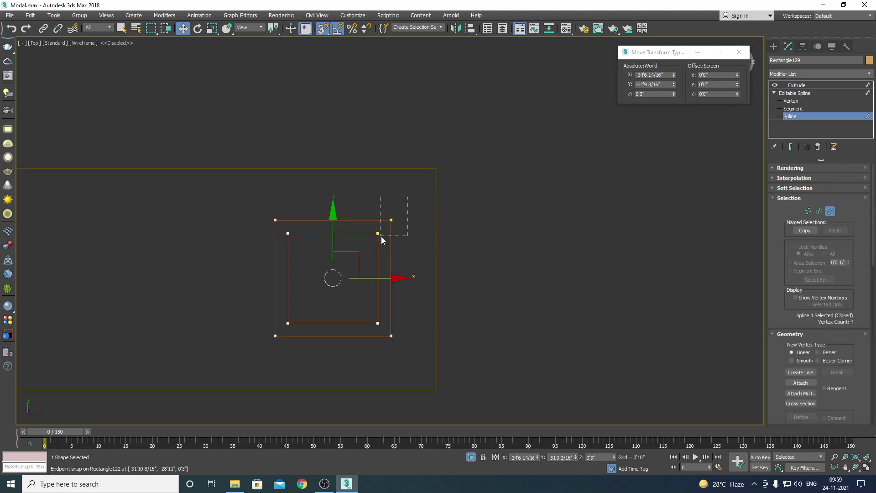
{"action": "left_click", "coordinate": [798, 86]}
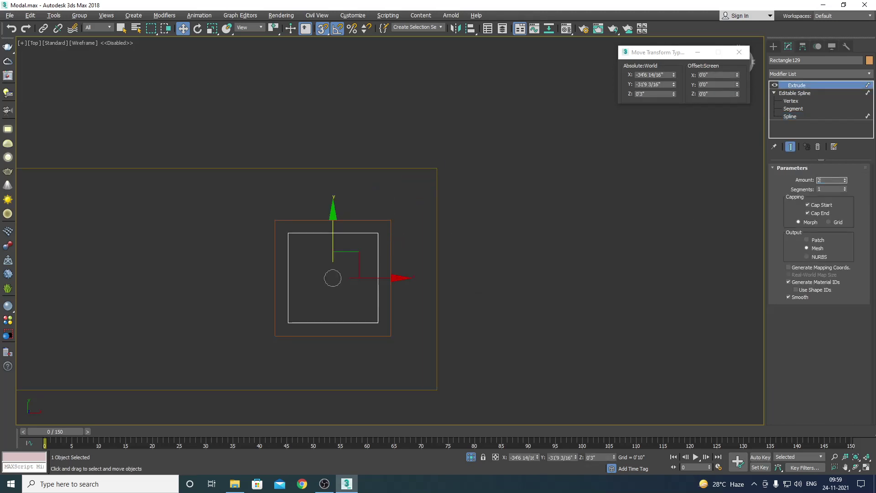
{"action": "key", "text": "Return"}
Inspect the new 2-inch panel in shaded Perspective, then deselect everything.
{"action": "left_click", "coordinate": [566, 230]}
{"action": "key", "text": "F3"}
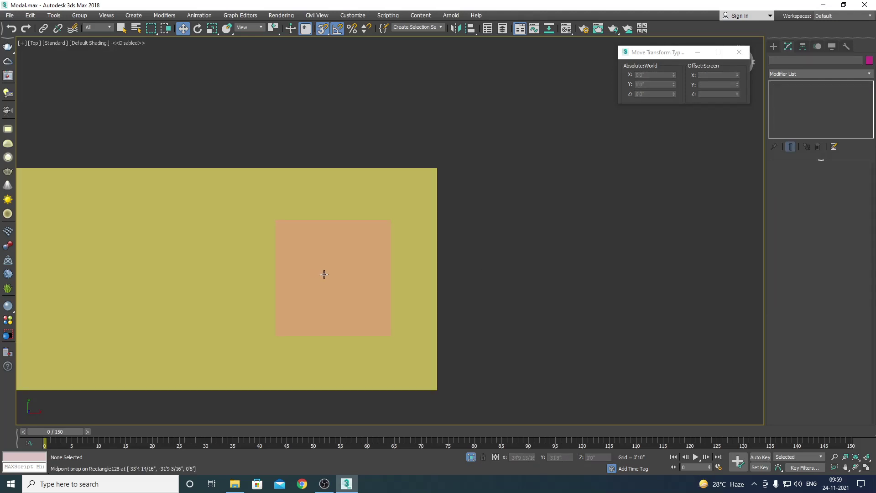
{"action": "left_click", "coordinate": [324, 274]}
{"action": "key", "text": "p"}
{"action": "middle_click_drag", "start_coordinate": [324, 274], "coordinate": [360, 315], "text": "alt"}
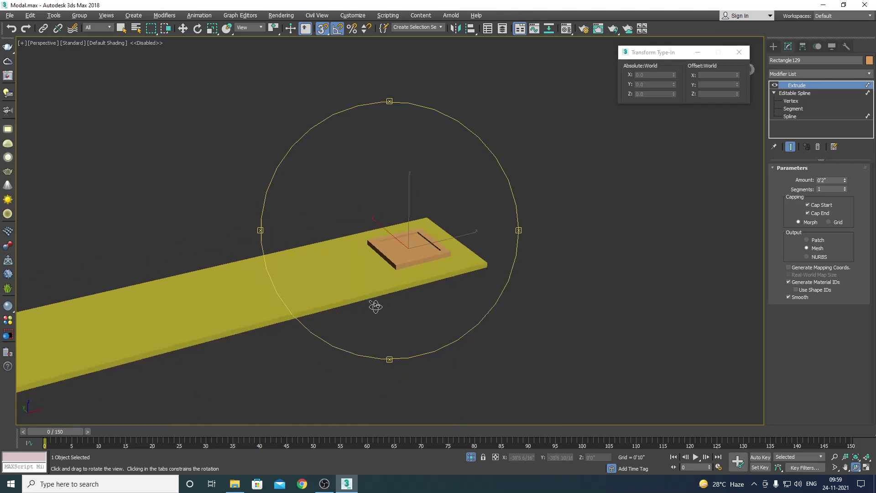
{"action": "middle_click_drag", "start_coordinate": [360, 316], "coordinate": [393, 307], "text": "alt"}
{"action": "key", "text": "w"}
{"action": "left_click", "coordinate": [495, 344]}
{"action": "scroll", "coordinate": [495, 344], "scroll_direction": "down", "scroll_amount": 3}
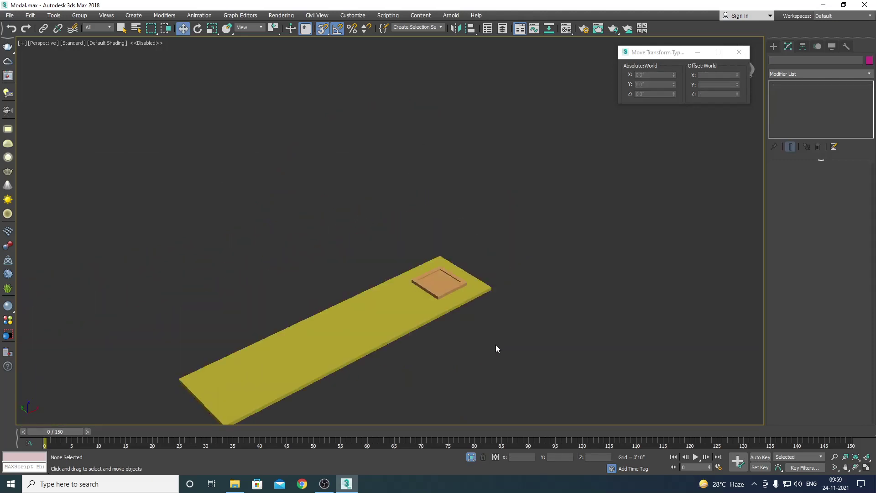
In the Top view, unhide all hidden objects and pan to the house's front wall.
{"action": "key", "text": "t"}
{"action": "scroll", "coordinate": [537, 240], "scroll_direction": "down", "scroll_amount": 3}
{"action": "key", "text": "ctrl+a"}
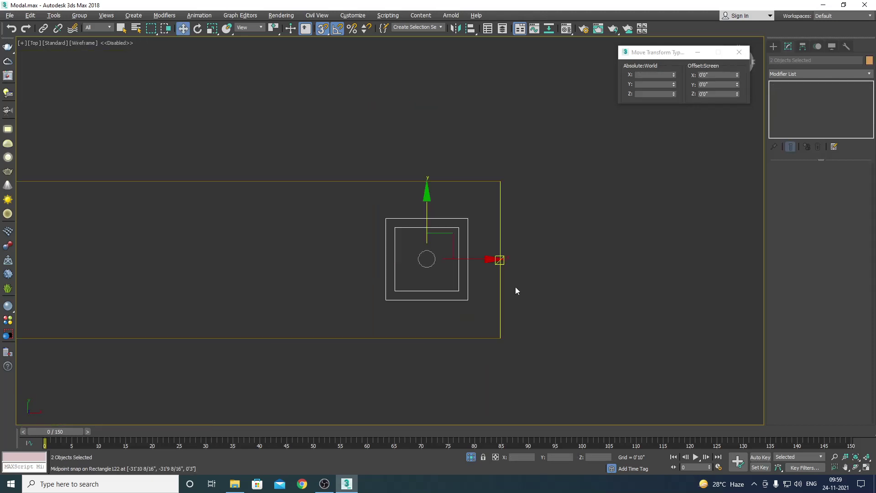
{"action": "scroll", "coordinate": [515, 286], "scroll_direction": "down", "scroll_amount": 2}
{"action": "right_click", "coordinate": [515, 287]}
{"action": "left_click", "coordinate": [534, 279]}
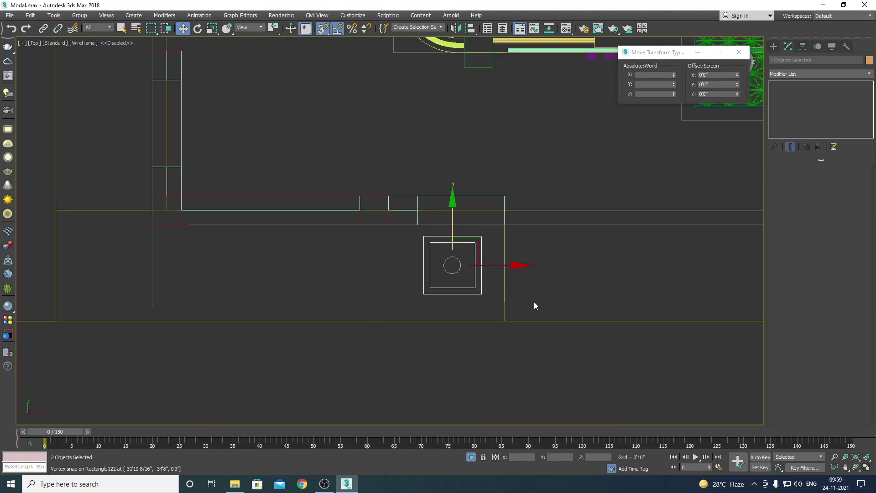
{"action": "scroll", "coordinate": [534, 302], "scroll_direction": "down", "scroll_amount": 3}
{"action": "middle_click_drag", "start_coordinate": [524, 313], "coordinate": [556, 337]}
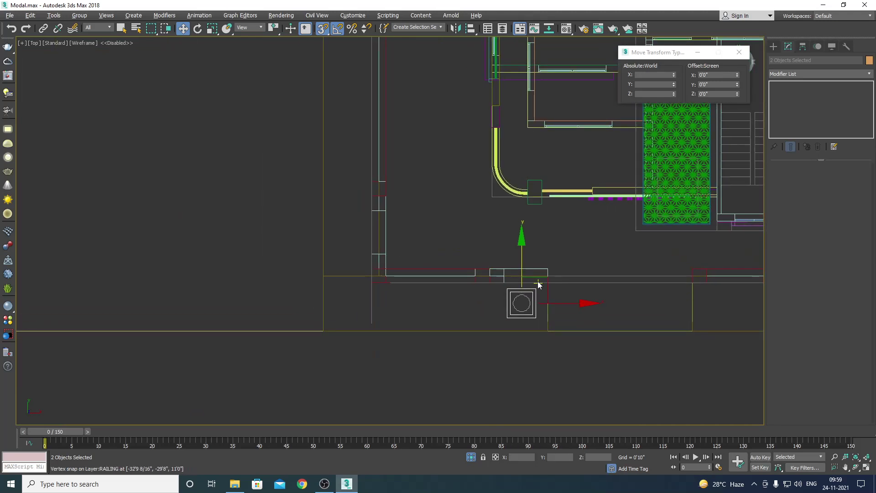
{"action": "scroll", "coordinate": [542, 302], "scroll_direction": "up", "scroll_amount": 2}
{"action": "scroll", "coordinate": [546, 303], "scroll_direction": "up", "scroll_amount": 4}
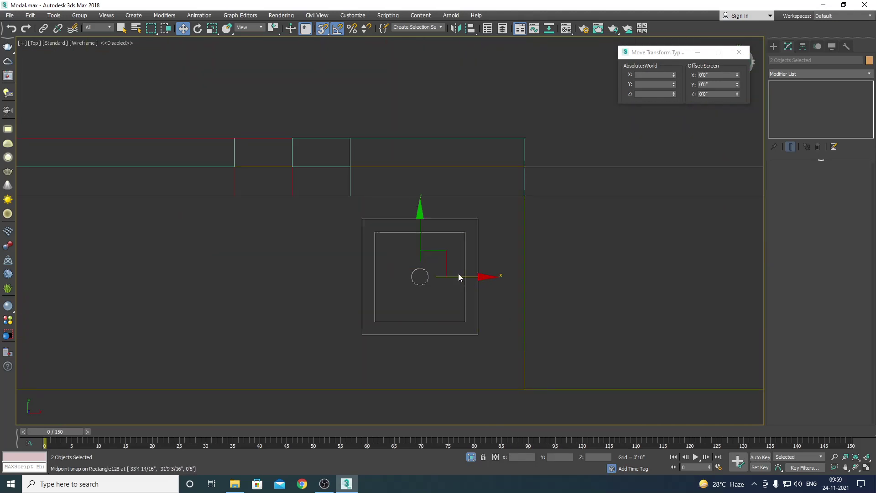
Place a Copy clone of the square frame and panel at a front slab corner.
{"action": "left_click_drag", "start_coordinate": [420, 277], "coordinate": [518, 280]}
{"action": "right_click", "coordinate": [523, 282]}
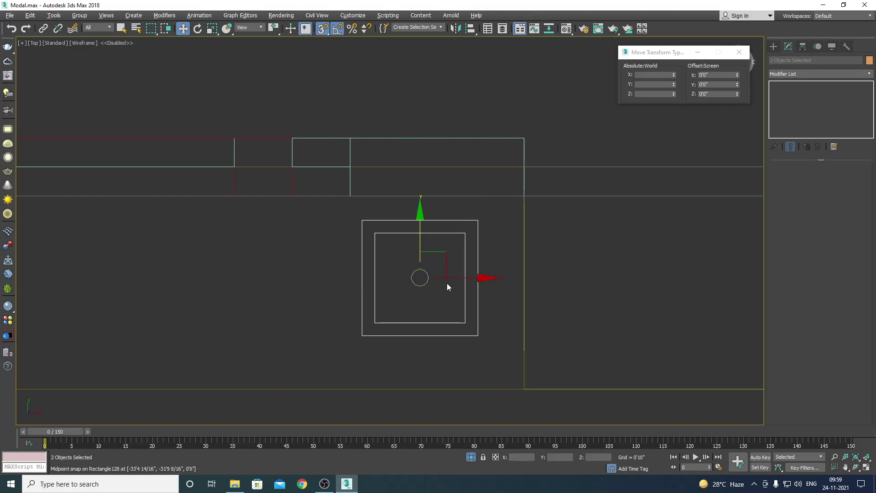
{"action": "left_click_drag", "start_coordinate": [449, 278], "coordinate": [436, 138]}
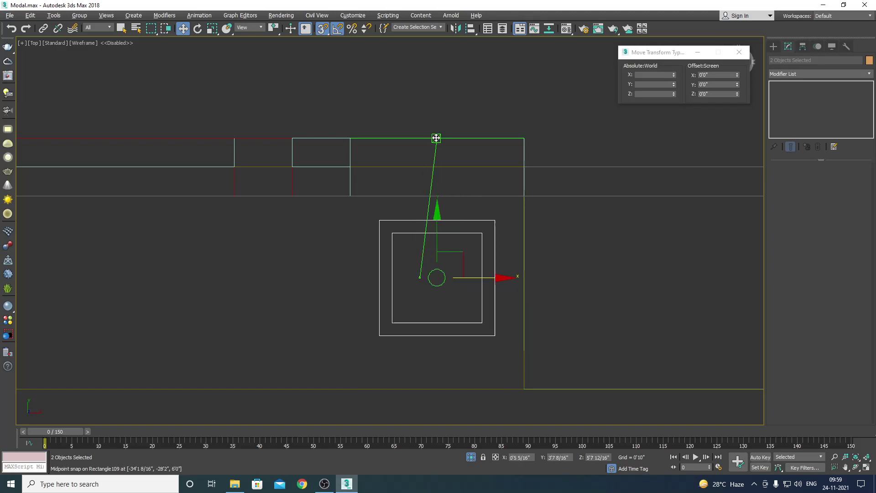
{"action": "right_click", "coordinate": [436, 137]}
{"action": "scroll", "coordinate": [497, 339], "scroll_direction": "down", "scroll_amount": 4}
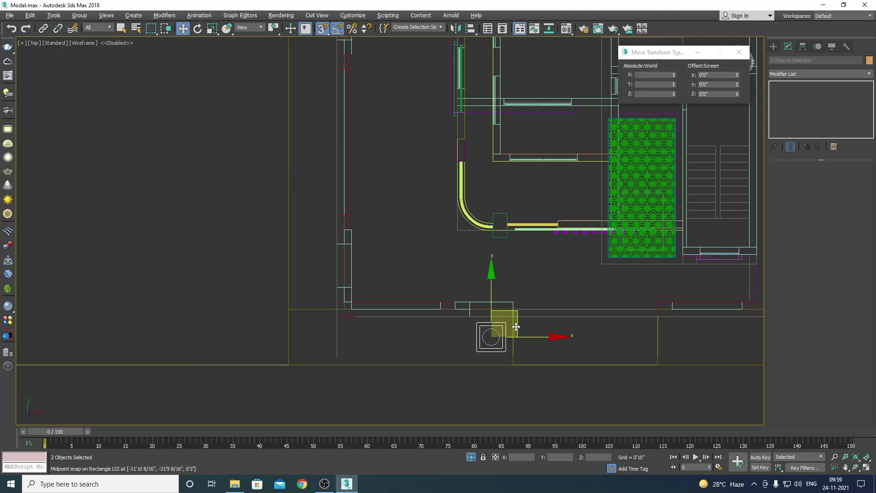
{"action": "left_click_drag", "start_coordinate": [491, 336], "coordinate": [316, 253]}
{"action": "left_click", "coordinate": [439, 280]}
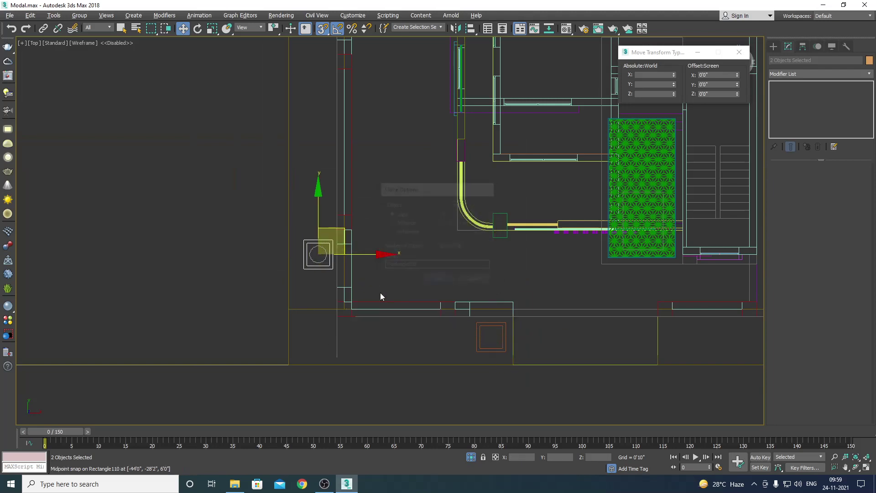
{"action": "scroll", "coordinate": [315, 262], "scroll_direction": "up", "scroll_amount": 3}
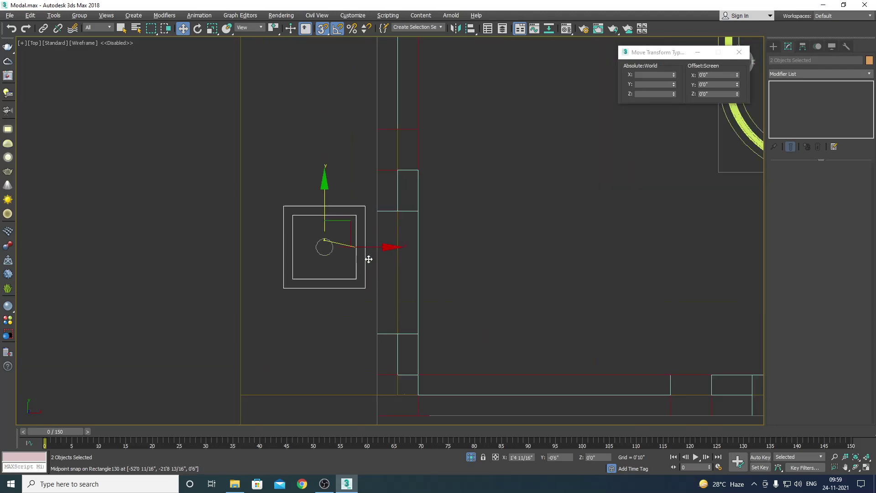
{"action": "mouse_move", "coordinate": [327, 188]}
{"action": "left_mouse_down"}
{"action": "mouse_move", "coordinate": [370, 275]}
{"action": "mouse_move", "coordinate": [316, 395]}
{"action": "left_mouse_up"}
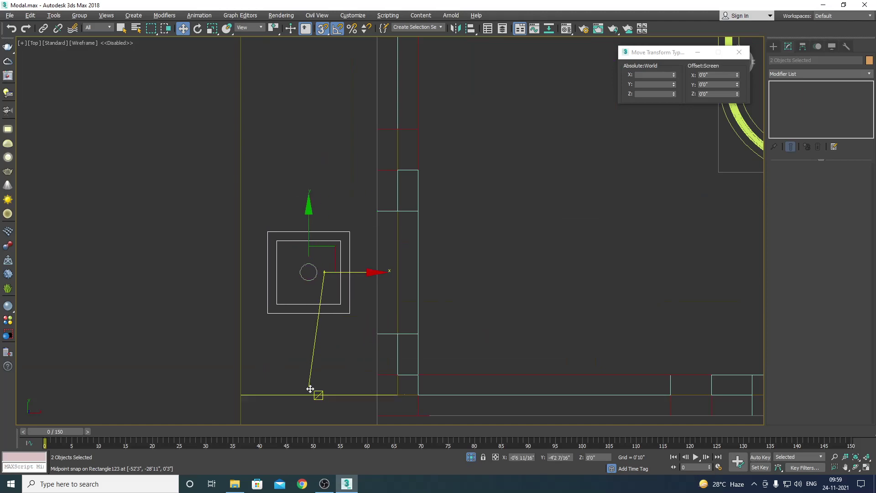
Check the placed pieces in a shaded Perspective view, then return to the wireframe Top view.
{"action": "scroll", "coordinate": [391, 250], "scroll_direction": "down", "scroll_amount": 5}
{"action": "key", "text": "F3"}
{"action": "key", "text": "p"}
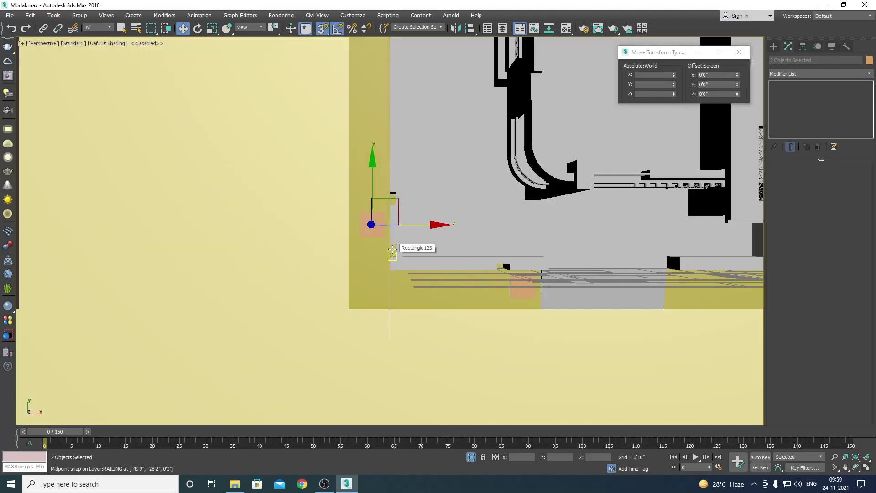
{"action": "middle_click_drag", "start_coordinate": [344, 260], "coordinate": [388, 200], "text": "alt"}
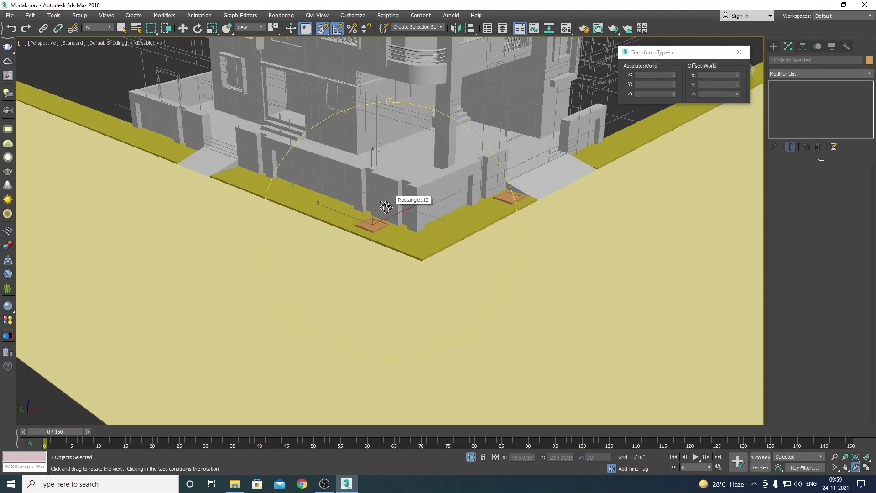
{"action": "key", "text": "w"}
{"action": "key", "text": "t"}
{"action": "key", "text": "F3"}
{"action": "scroll", "coordinate": [356, 258], "scroll_direction": "down", "scroll_amount": 5}
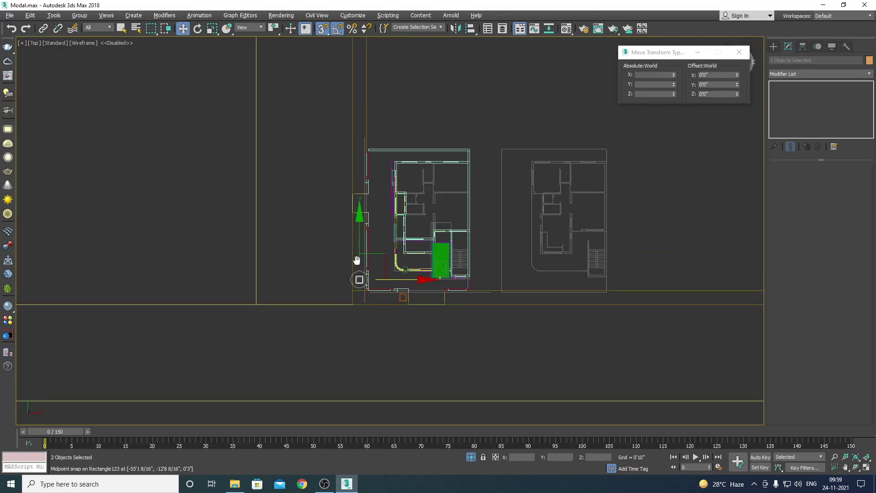
{"action": "scroll", "coordinate": [357, 260], "scroll_direction": "up", "scroll_amount": 4}
Place another Copy of the frame and panel further up the plan, then turn on shading.
{"action": "left_click_drag", "start_coordinate": [366, 305], "coordinate": [440, 284]}
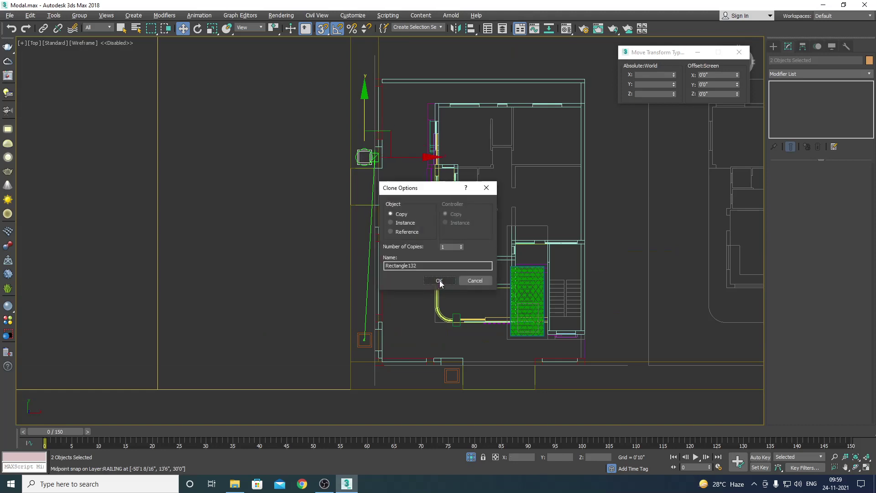
{"action": "left_click", "coordinate": [440, 281]}
{"action": "scroll", "coordinate": [407, 209], "scroll_direction": "up", "scroll_amount": 3}
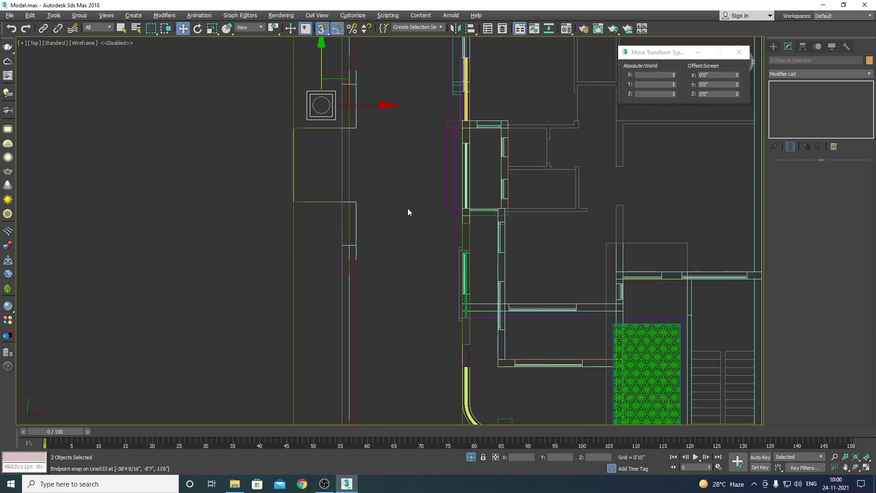
{"action": "mouse_move", "coordinate": [407, 208]}
{"action": "middle_mouse_down"}
{"action": "mouse_move", "coordinate": [419, 201]}
{"action": "mouse_move", "coordinate": [446, 405]}
{"action": "mouse_move", "coordinate": [401, 372]}
{"action": "middle_mouse_up"}
{"action": "scroll", "coordinate": [419, 201], "scroll_direction": "down", "scroll_amount": 2}
{"action": "scroll", "coordinate": [347, 331], "scroll_direction": "up", "scroll_amount": 2}
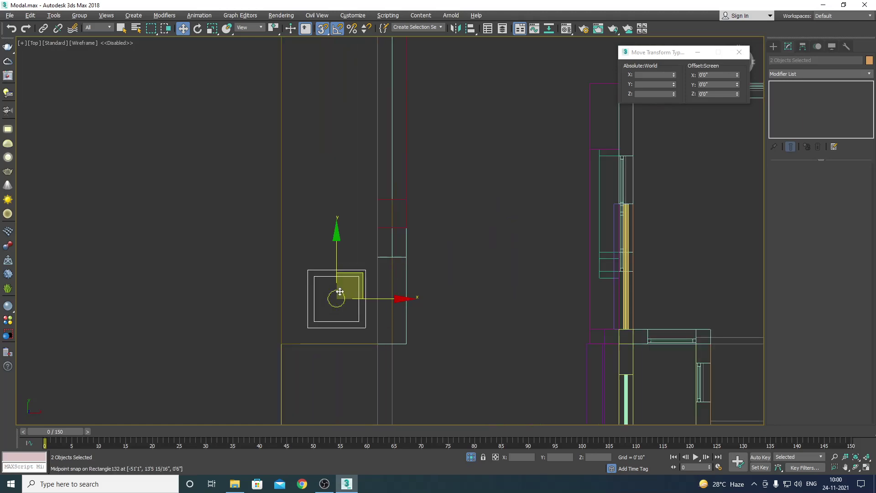
{"action": "key", "text": "F3"}
Orbit, zoom and pan around the building to view its front corner and boundary wall.
{"action": "key", "text": "ctrl+r"}
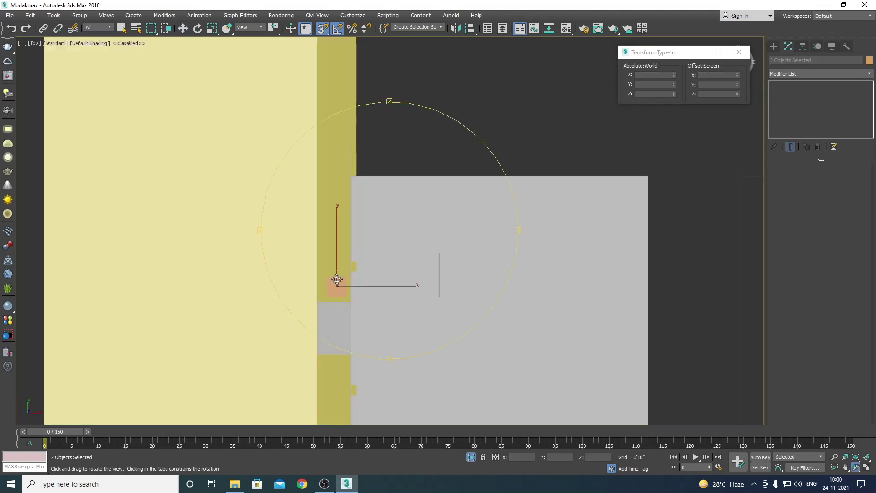
{"action": "scroll", "coordinate": [337, 279], "scroll_direction": "down", "scroll_amount": 3}
{"action": "left_click_drag", "start_coordinate": [336, 280], "coordinate": [340, 234]}
{"action": "middle_click_drag", "start_coordinate": [340, 235], "coordinate": [359, 269]}
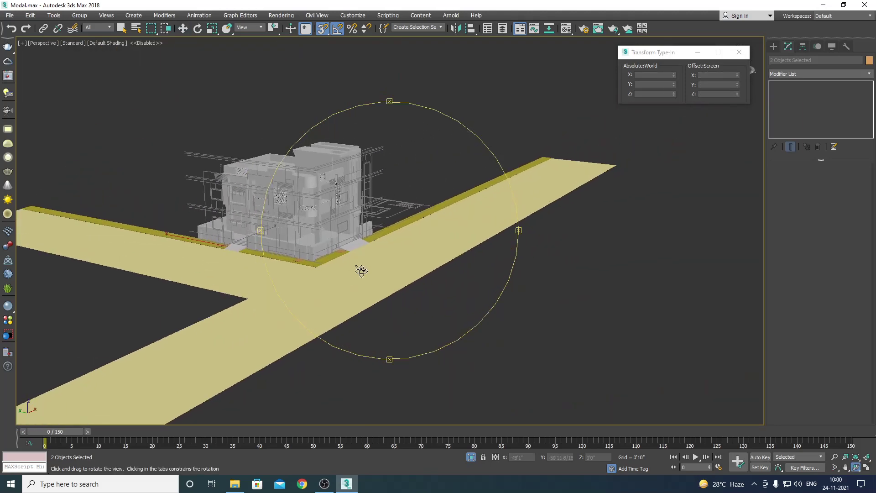
{"action": "scroll", "coordinate": [359, 278], "scroll_direction": "up", "scroll_amount": 6}
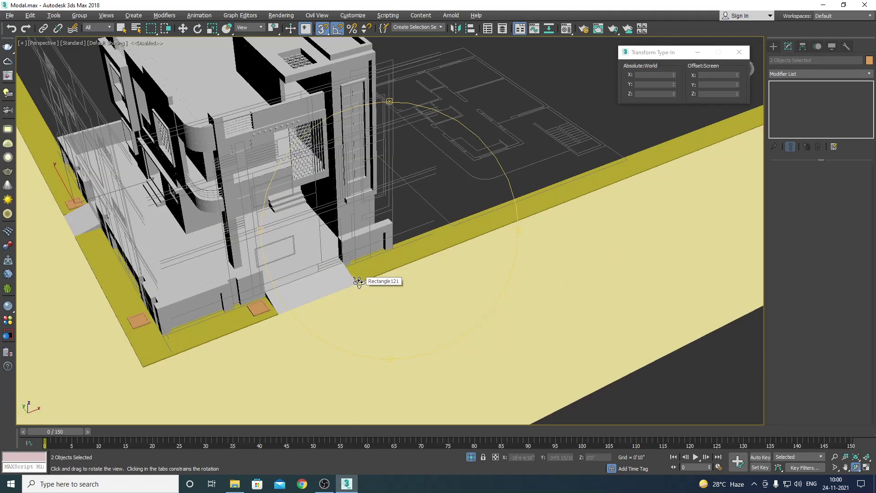
{"action": "scroll", "coordinate": [209, 310], "scroll_direction": "up", "scroll_amount": 3}
{"action": "scroll", "coordinate": [391, 260], "scroll_direction": "up", "scroll_amount": 2}
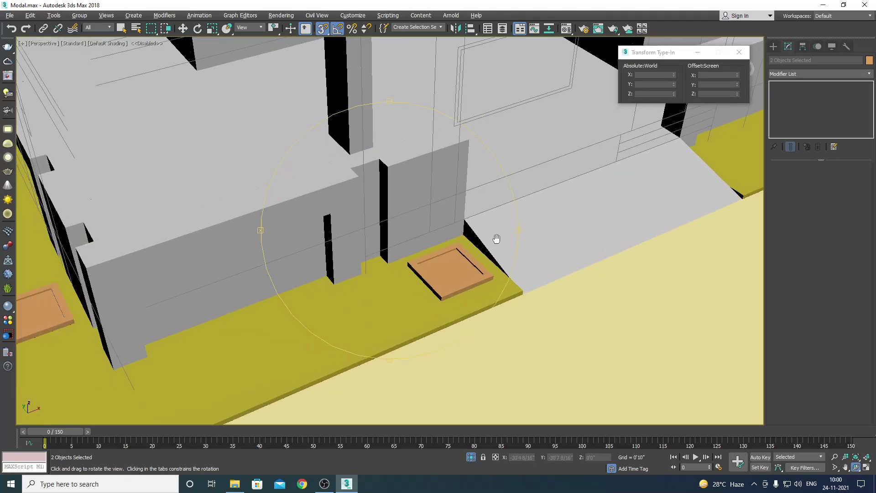
{"action": "scroll", "coordinate": [495, 239], "scroll_direction": "down", "scroll_amount": 2}
{"action": "middle_click_drag", "start_coordinate": [319, 273], "coordinate": [354, 262]}
{"action": "left_click_drag", "start_coordinate": [355, 261], "coordinate": [359, 262]}
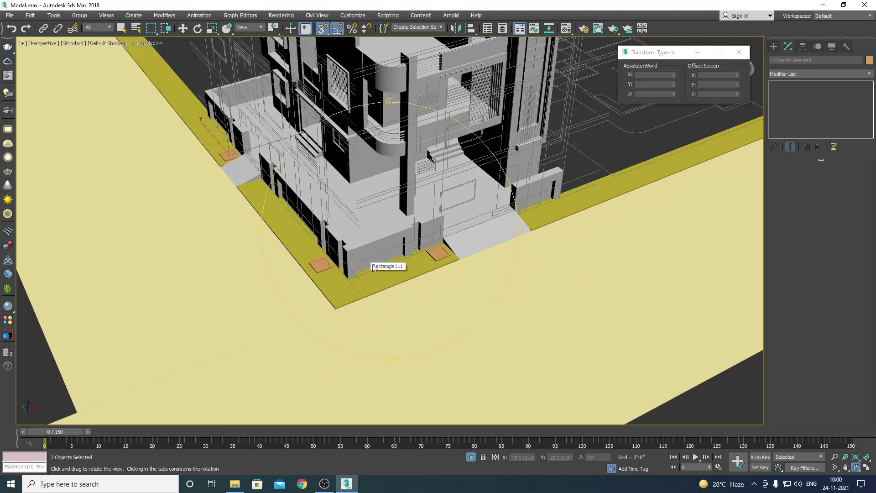
{"action": "scroll", "coordinate": [373, 268], "scroll_direction": "up", "scroll_amount": 4}
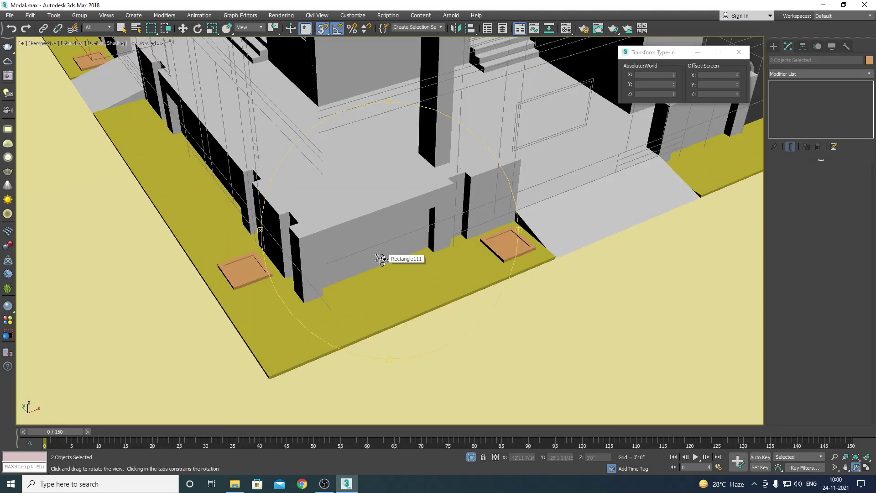
{"action": "mouse_move", "coordinate": [381, 259]}
{"action": "left_mouse_down"}
{"action": "mouse_move", "coordinate": [371, 294]}
{"action": "mouse_move", "coordinate": [309, 239]}
{"action": "mouse_move", "coordinate": [273, 183]}
{"action": "left_mouse_up"}
{"action": "key", "text": "w"}
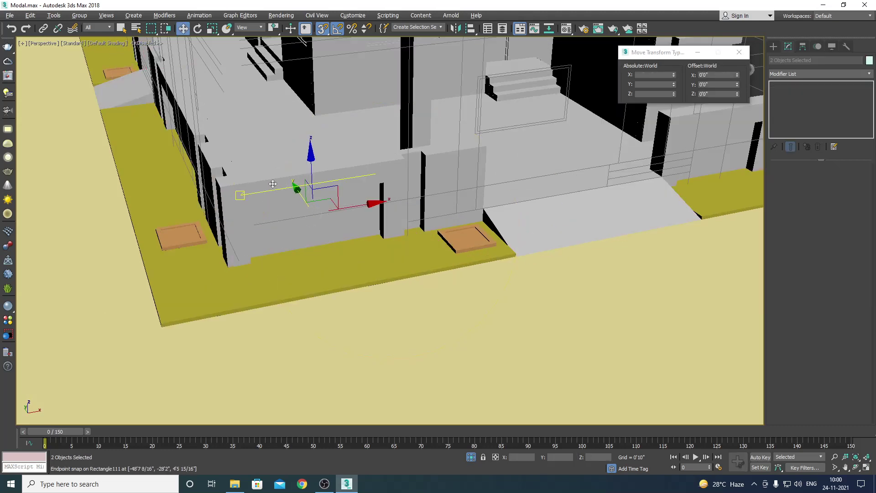
Isolate the selected wall pieces and view them in wireframe from the Top.
{"action": "key", "text": "alt+q"}
{"action": "key", "text": "f"}
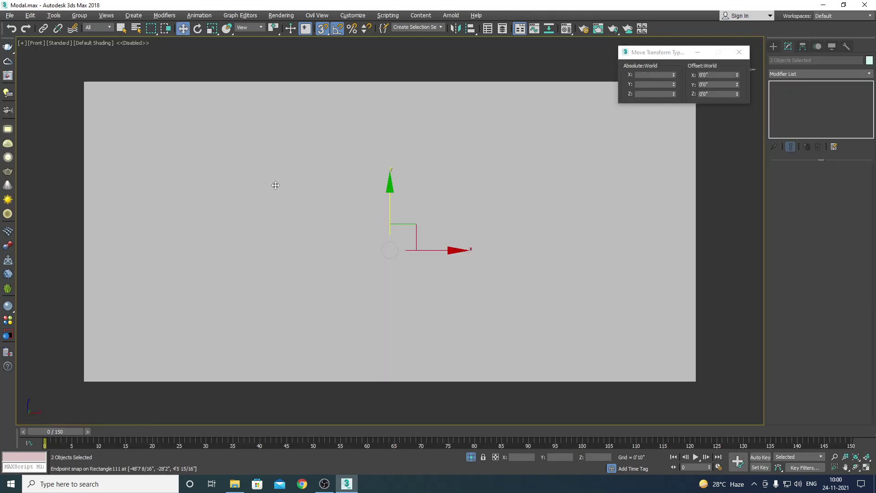
{"action": "scroll", "coordinate": [283, 191], "scroll_direction": "down", "scroll_amount": 2}
{"action": "key", "text": "F3"}
{"action": "left_click", "coordinate": [491, 274]}
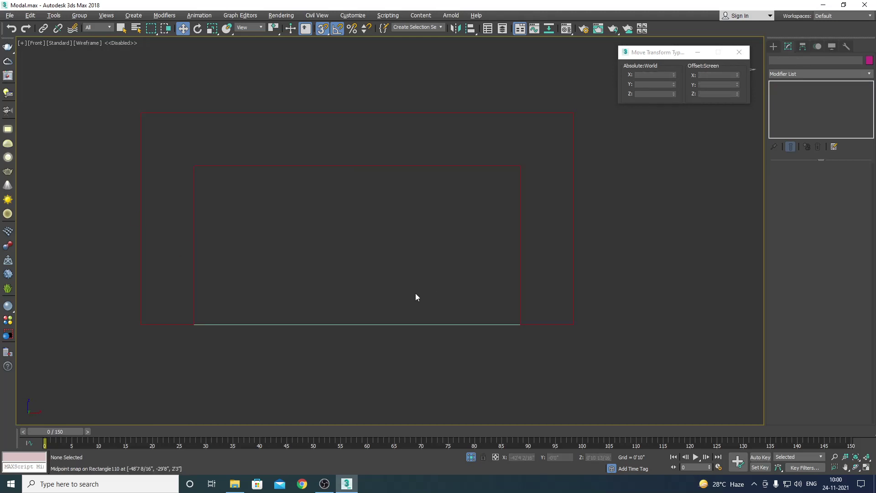
{"action": "right_click", "coordinate": [326, 288]}
{"action": "key", "text": "Escape"}
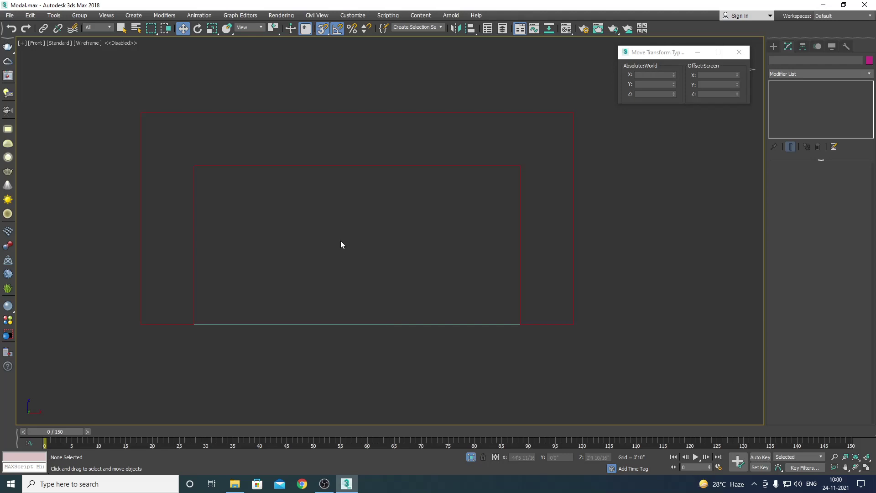
{"action": "key", "text": "t"}
{"action": "key", "text": "F3"}
{"action": "key", "text": "F3"}
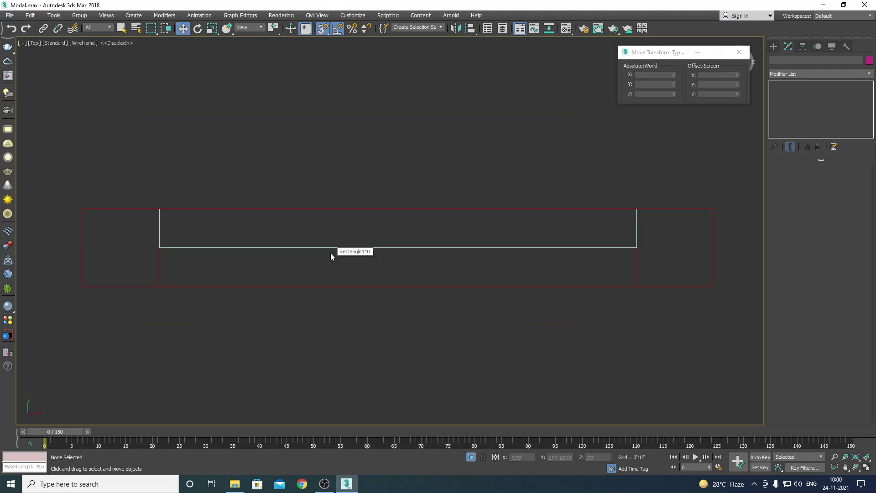
Draw a rectangle across the gate opening and convert it to an Editable Spline.
{"action": "right_click", "coordinate": [345, 332]}
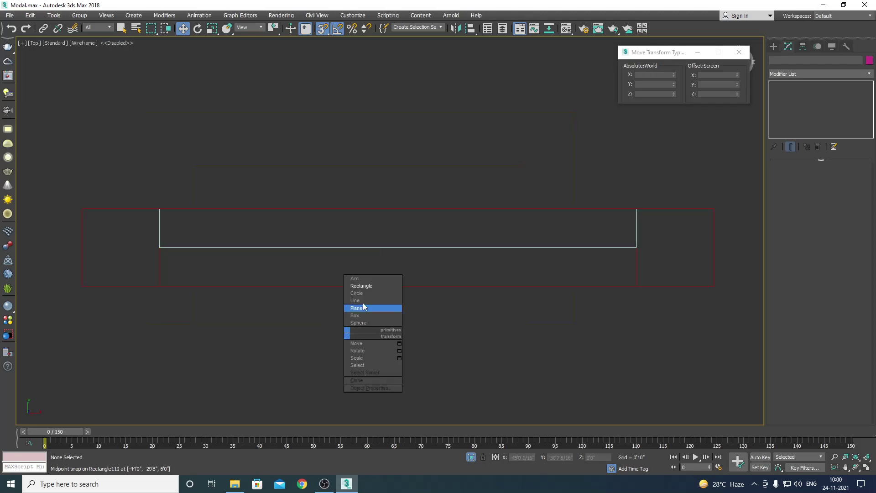
{"action": "left_click", "coordinate": [360, 285]}
{"action": "left_click_drag", "start_coordinate": [159, 287], "coordinate": [650, 244]}
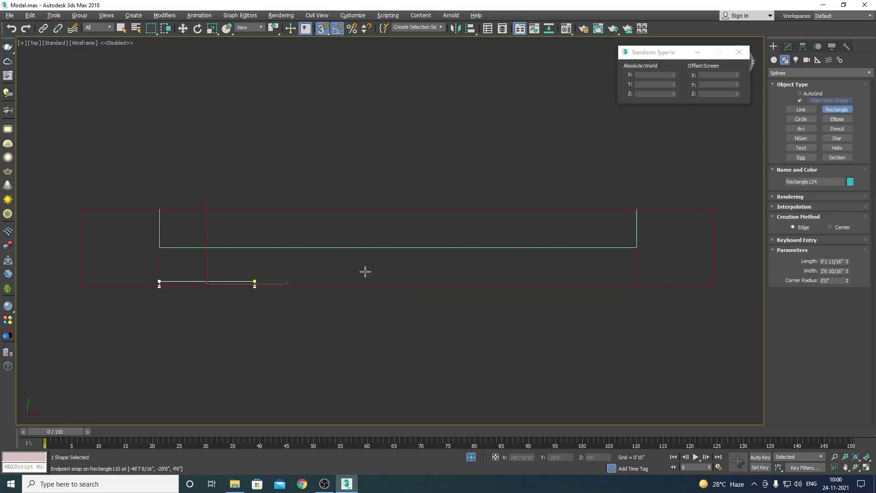
{"action": "key", "text": "w"}
{"action": "right_click", "coordinate": [305, 273]}
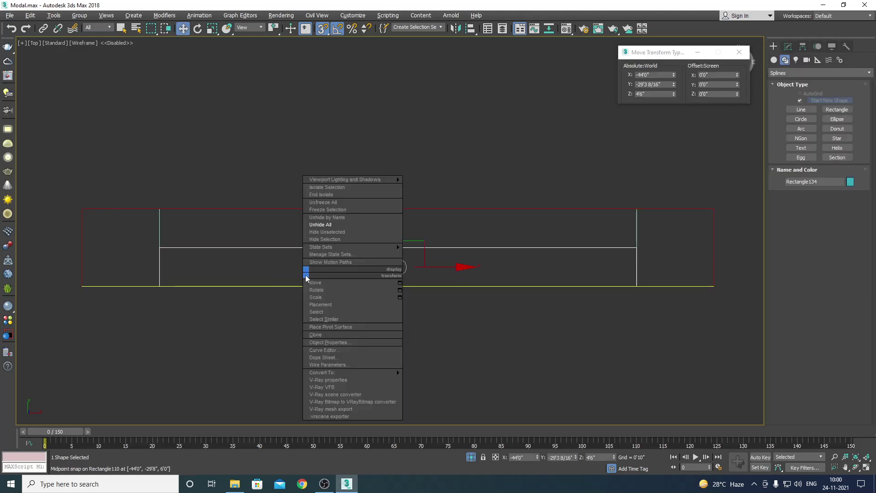
{"action": "mouse_move", "coordinate": [341, 371]}
{"action": "left_click", "coordinate": [445, 374]}
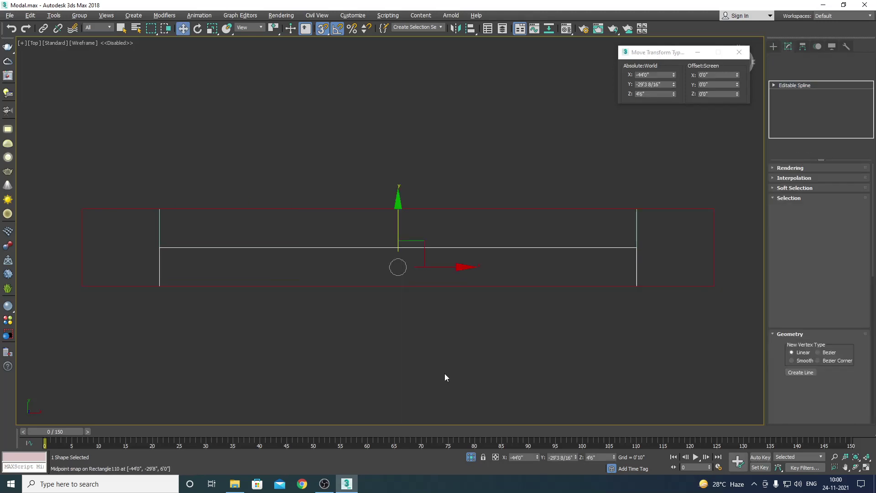
Lower the rectangle's bottom segment with a negative Transform Type-In offset.
{"action": "right_click", "coordinate": [446, 374]}
{"action": "left_click", "coordinate": [484, 424]}
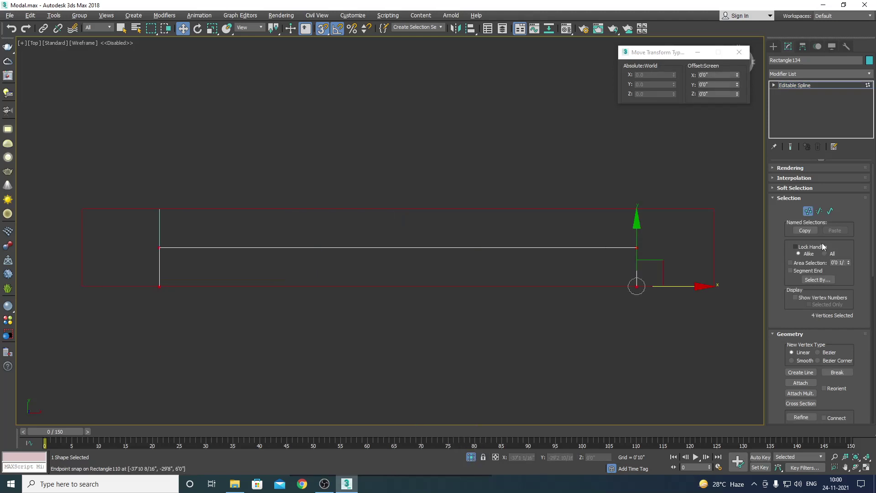
{"action": "left_click", "coordinate": [819, 212]}
{"action": "left_click_drag", "start_coordinate": [460, 291], "coordinate": [449, 275]}
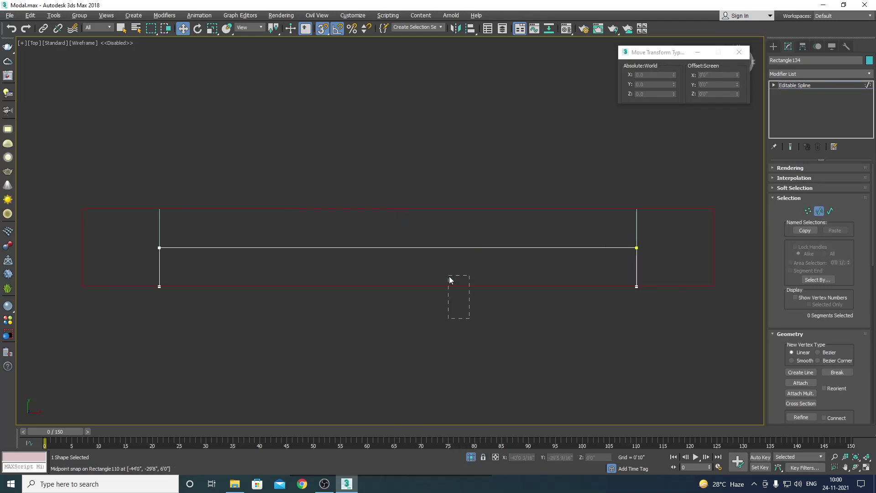
{"action": "double_click", "coordinate": [712, 85]}
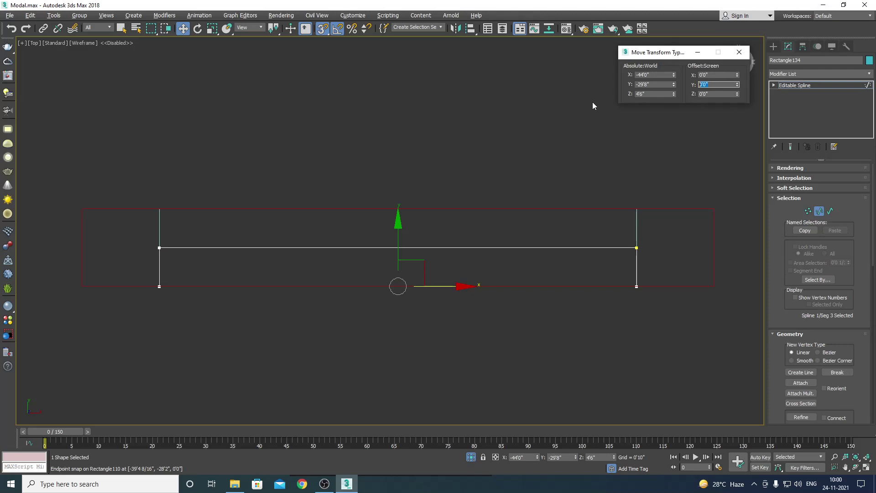
{"action": "type", "text": "-9"}
{"action": "key", "text": "Return"}
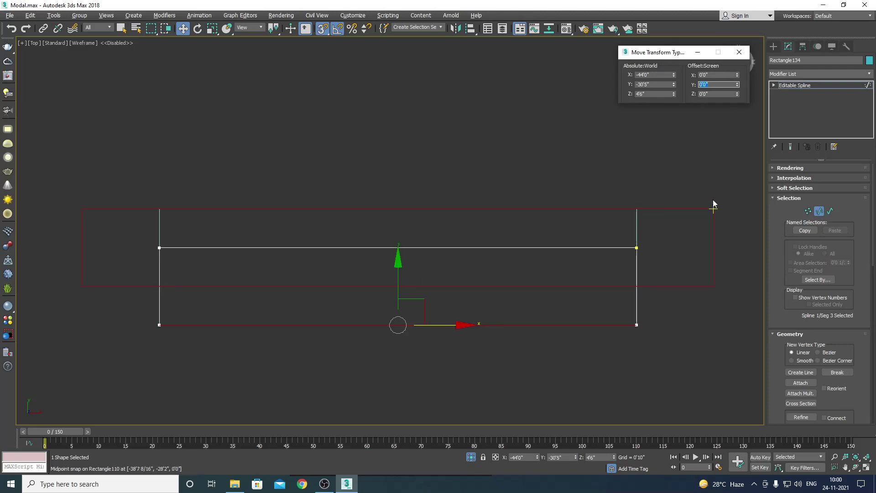
{"action": "left_click", "coordinate": [797, 84]}
Apply a 2-inch Outline to the rectangle's spline.
{"action": "scroll", "coordinate": [790, 122], "scroll_direction": "down", "scroll_amount": 3}
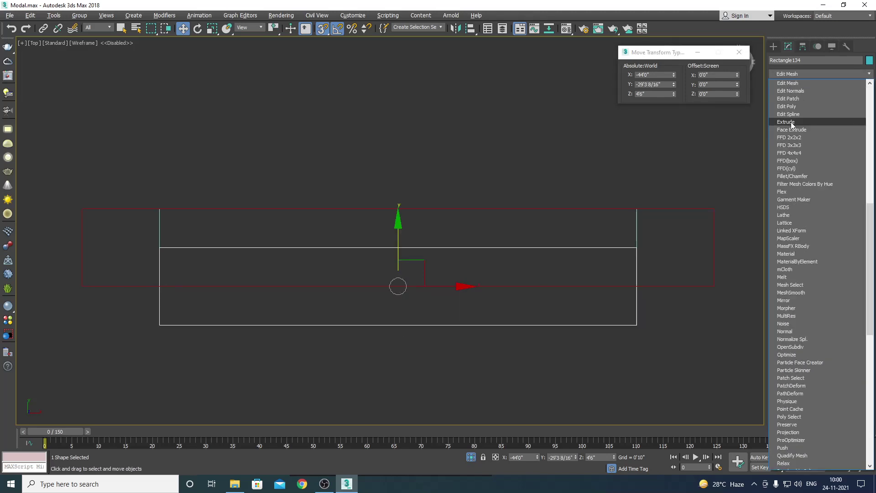
{"action": "key", "text": "Escape"}
{"action": "left_click", "coordinate": [834, 212]}
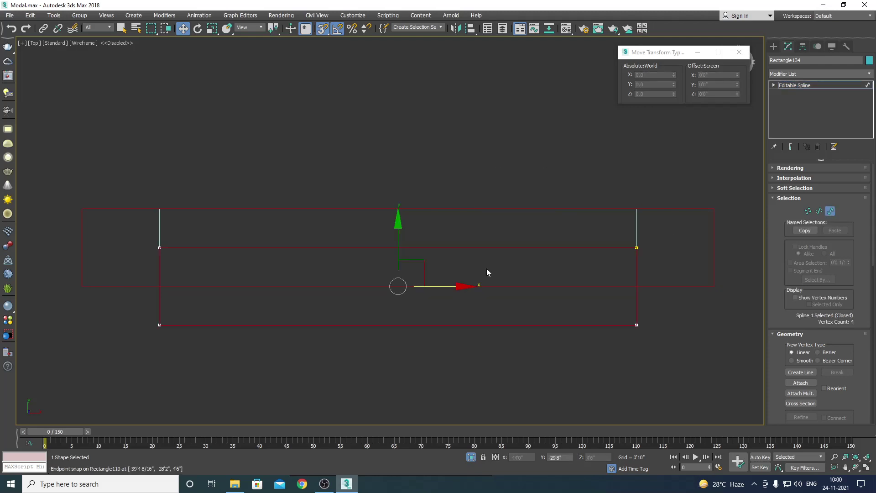
{"action": "scroll", "coordinate": [744, 376], "scroll_direction": "down", "scroll_amount": 3}
{"action": "scroll", "coordinate": [754, 391], "scroll_direction": "down", "scroll_amount": 3}
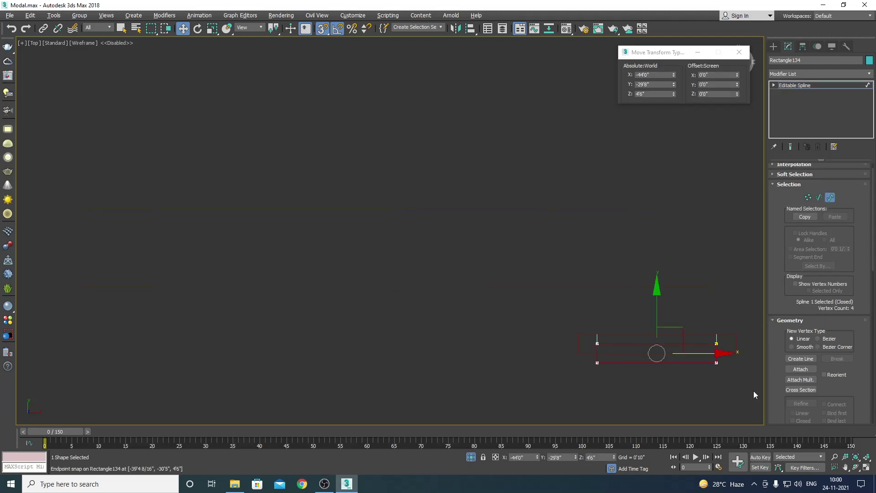
{"action": "scroll", "coordinate": [713, 354], "scroll_direction": "up", "scroll_amount": 6}
{"action": "scroll", "coordinate": [860, 369], "scroll_direction": "down", "scroll_amount": 2}
{"action": "scroll", "coordinate": [856, 363], "scroll_direction": "down", "scroll_amount": 2}
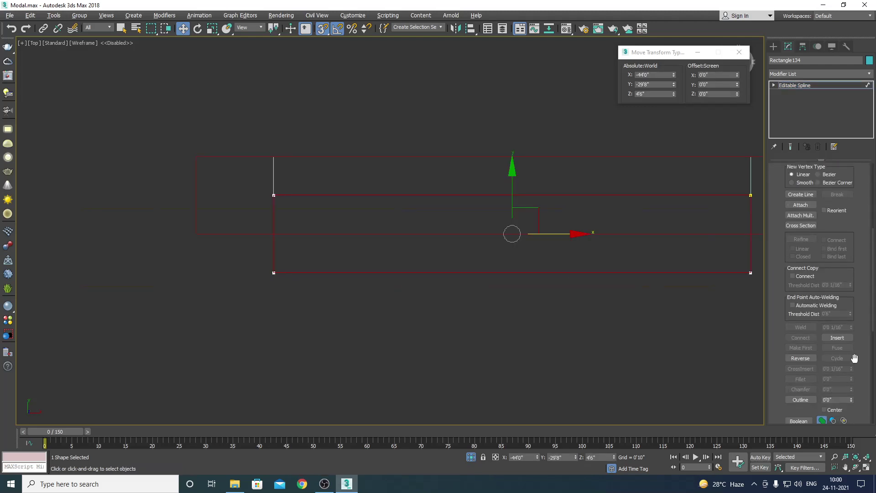
{"action": "scroll", "coordinate": [854, 357], "scroll_direction": "down", "scroll_amount": 2}
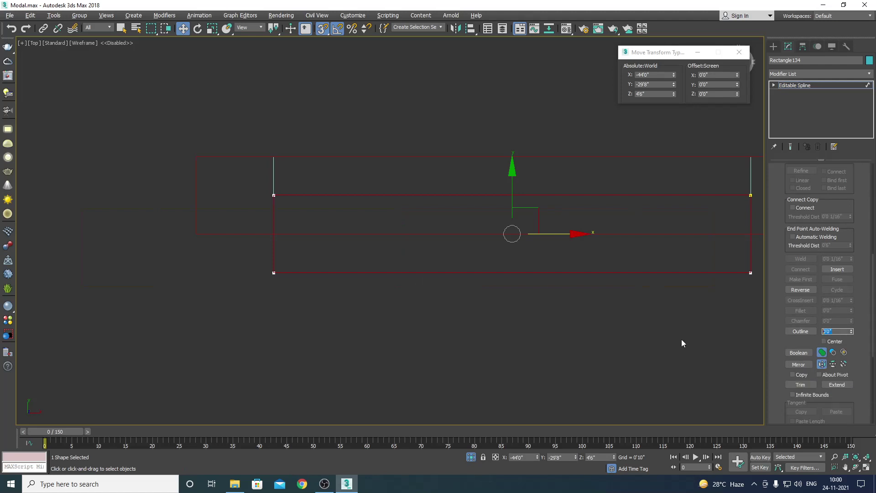
{"action": "type", "text": "2"}
{"action": "key", "text": "Return"}
{"action": "middle_click_drag", "start_coordinate": [497, 362], "coordinate": [297, 371]}
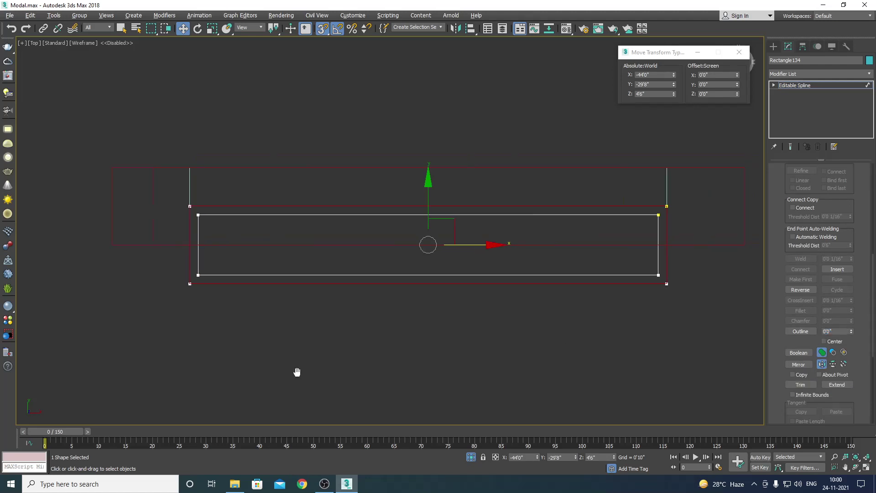
{"action": "left_click", "coordinate": [789, 75]}
{"action": "scroll", "coordinate": [788, 114], "scroll_direction": "down", "scroll_amount": 5}
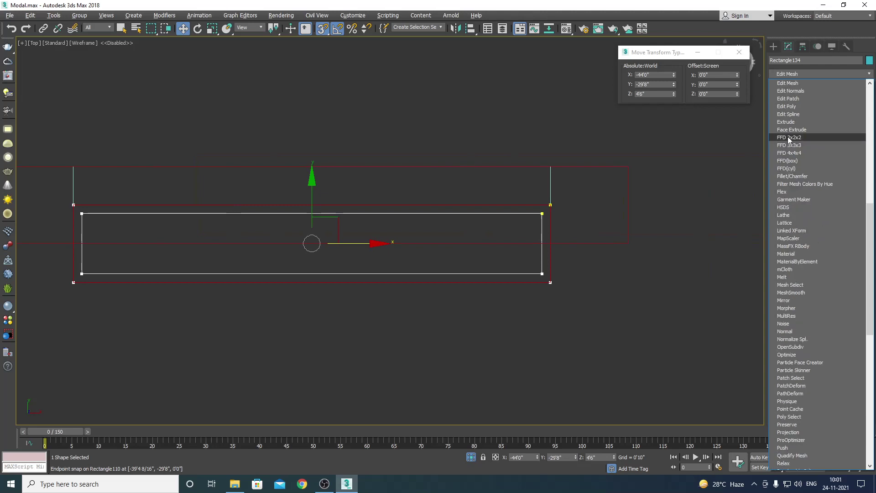
Extrude the outlined rectangle and snap the teal rail frame down to 2'0" in Front view.
{"action": "left_click", "coordinate": [787, 120]}
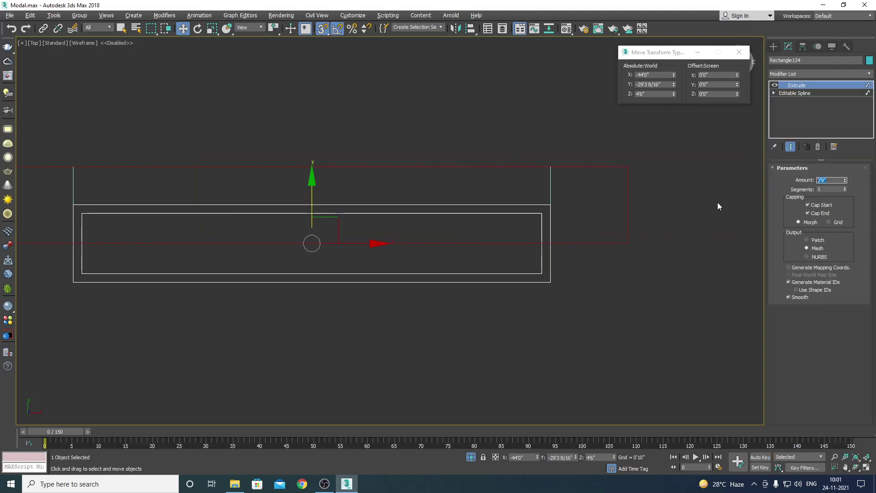
{"action": "left_click", "coordinate": [365, 119]}
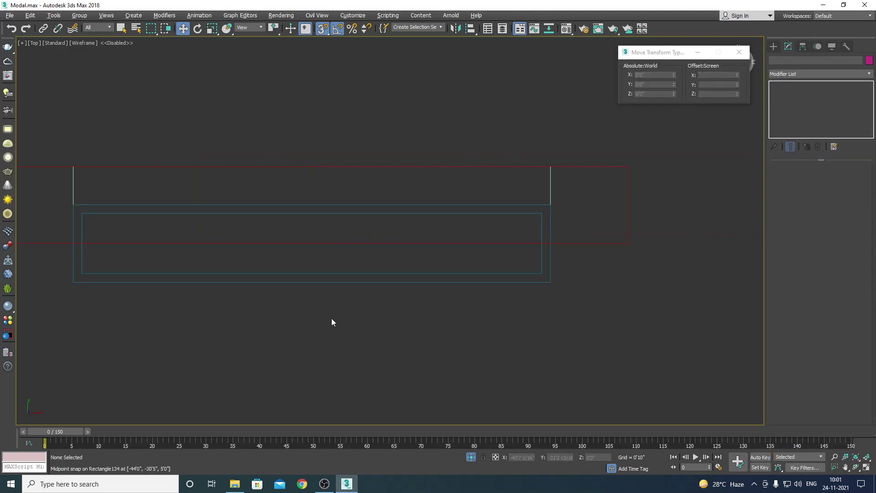
{"action": "left_click", "coordinate": [323, 281]}
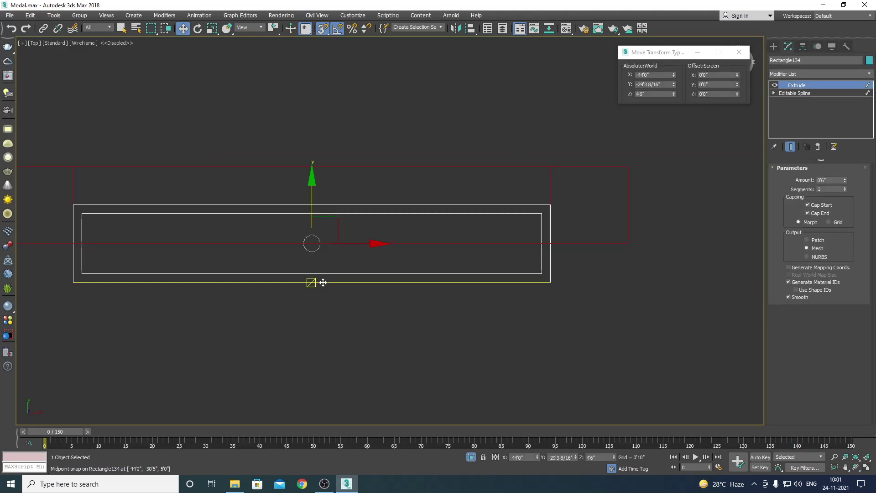
{"action": "key", "text": "f"}
{"action": "key", "text": "z"}
{"action": "scroll", "coordinate": [325, 287], "scroll_direction": "down", "scroll_amount": 3}
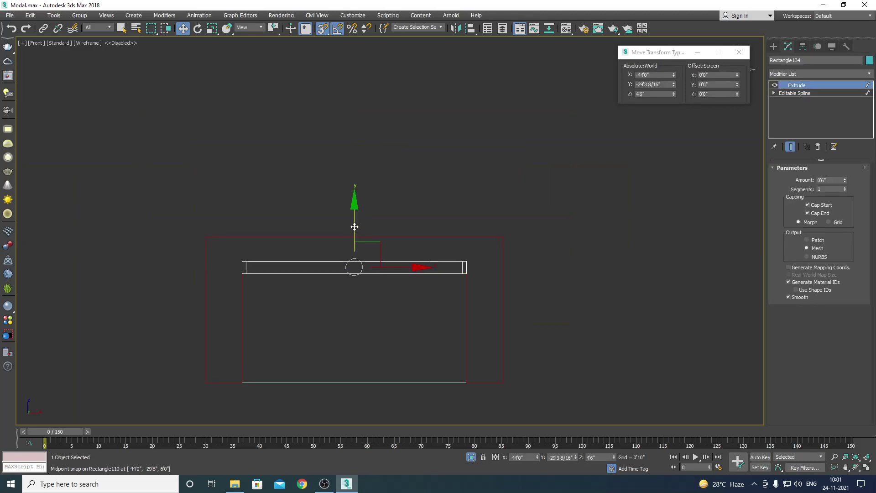
{"action": "left_click_drag", "start_coordinate": [354, 269], "coordinate": [464, 335]}
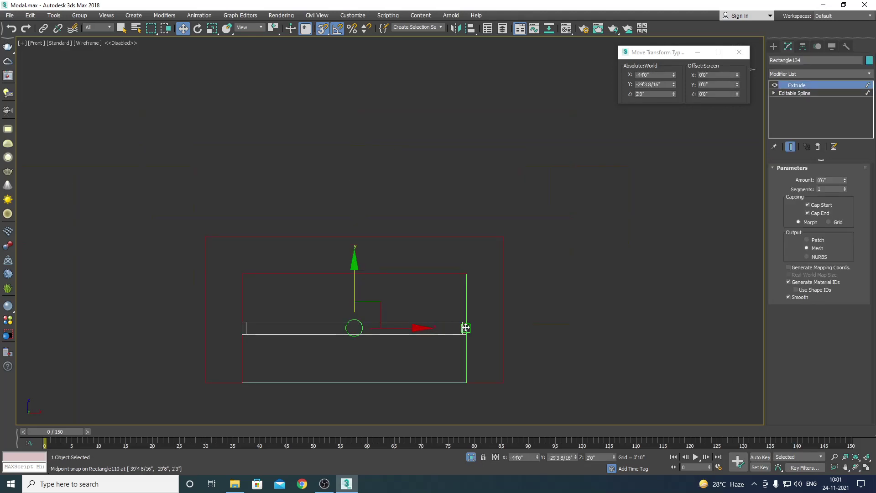
Reduce the rail frame's Extrude Amount from 0'6" to 0'4" in a shaded perspective.
{"action": "key", "text": "F3"}
{"action": "key", "text": "p"}
{"action": "key", "text": "ctrl+r"}
{"action": "mouse_move", "coordinate": [335, 229]}
{"action": "left_mouse_down"}
{"action": "mouse_move", "coordinate": [346, 278]}
{"action": "mouse_move", "coordinate": [396, 262]}
{"action": "left_mouse_up"}
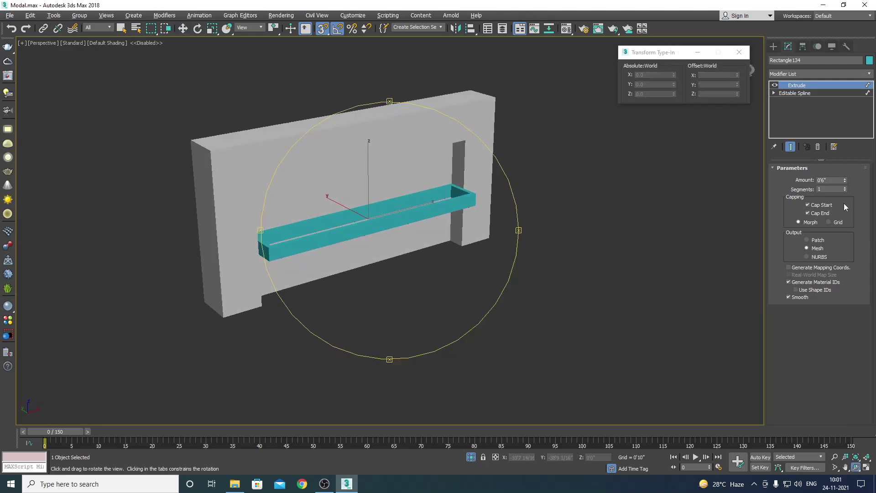
{"action": "key", "text": "w"}
{"action": "double_click", "coordinate": [828, 180]}
{"action": "type", "text": "4"}
{"action": "key", "text": "Return"}
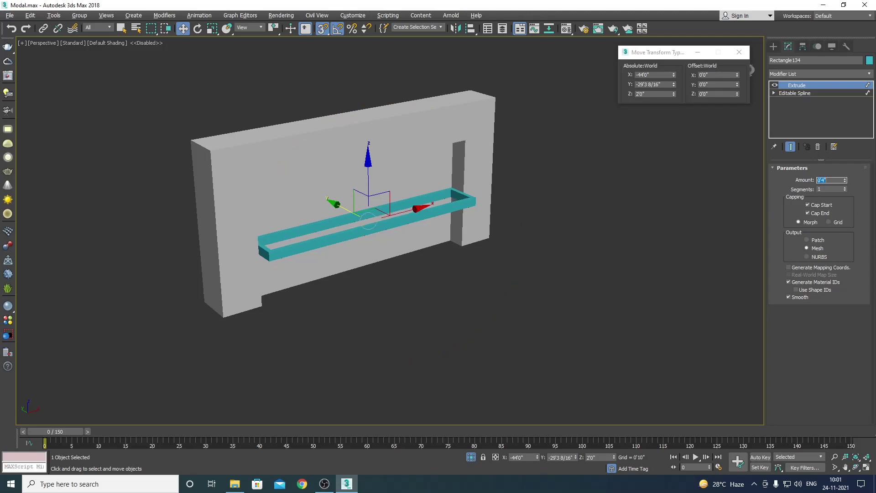
{"action": "scroll", "coordinate": [333, 238], "scroll_direction": "up", "scroll_amount": 3}
{"action": "scroll", "coordinate": [333, 238], "scroll_direction": "up", "scroll_amount": 2}
{"action": "key", "text": "ctrl+r"}
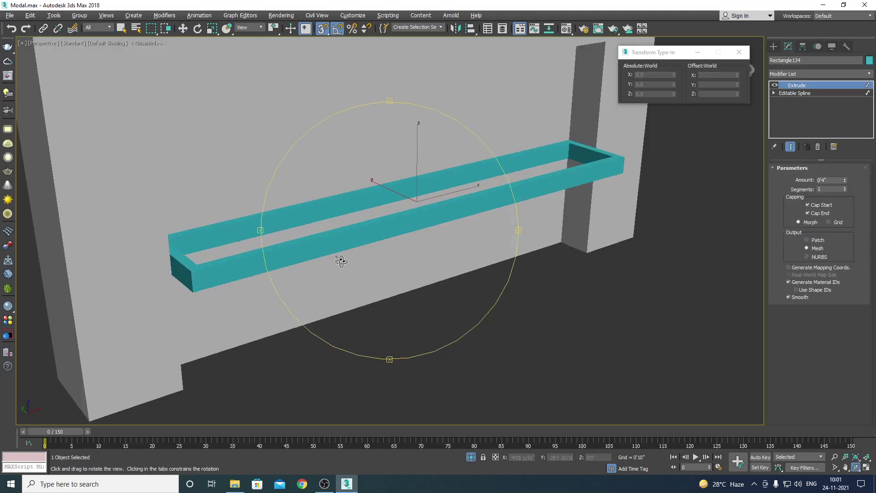
{"action": "mouse_move", "coordinate": [338, 258]}
{"action": "left_mouse_down"}
{"action": "mouse_move", "coordinate": [338, 195]}
{"action": "mouse_move", "coordinate": [349, 297]}
{"action": "left_mouse_up"}
Copy the rail frame in place, delete its inner spline, and extrude it 0'3".
{"action": "right_click", "coordinate": [348, 297]}
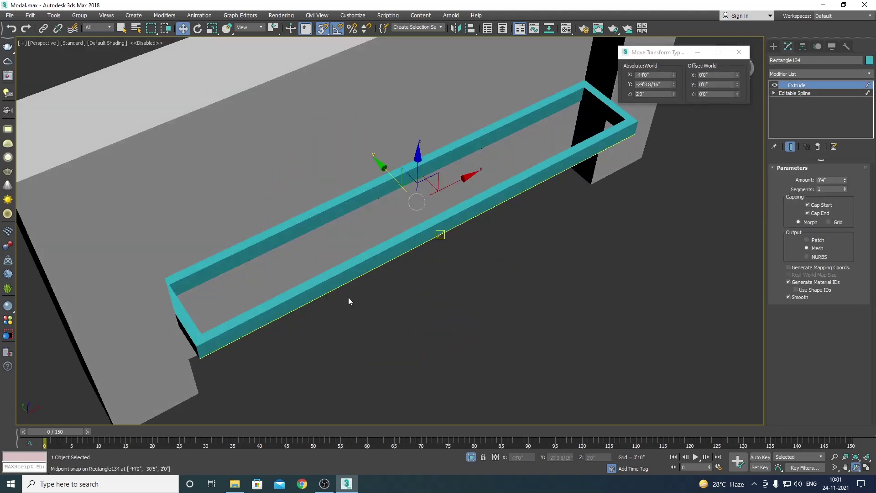
{"action": "key", "text": "ctrl+v"}
{"action": "left_click", "coordinate": [413, 276]}
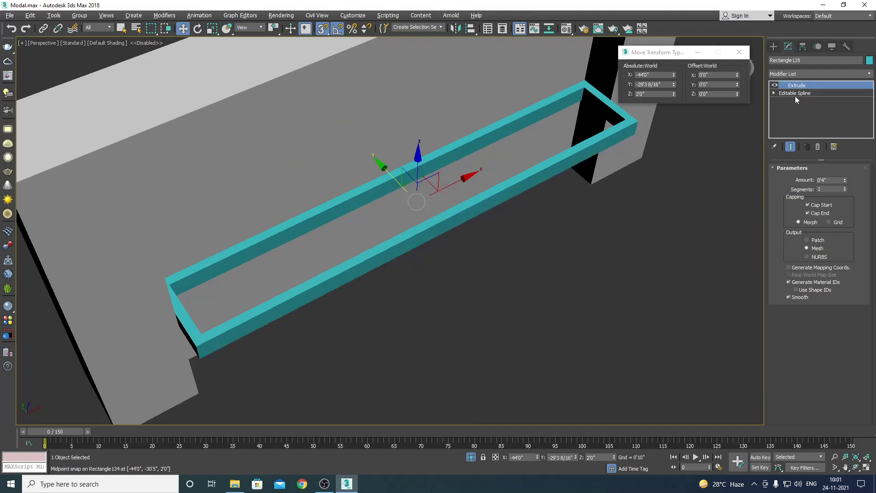
{"action": "left_click", "coordinate": [786, 116]}
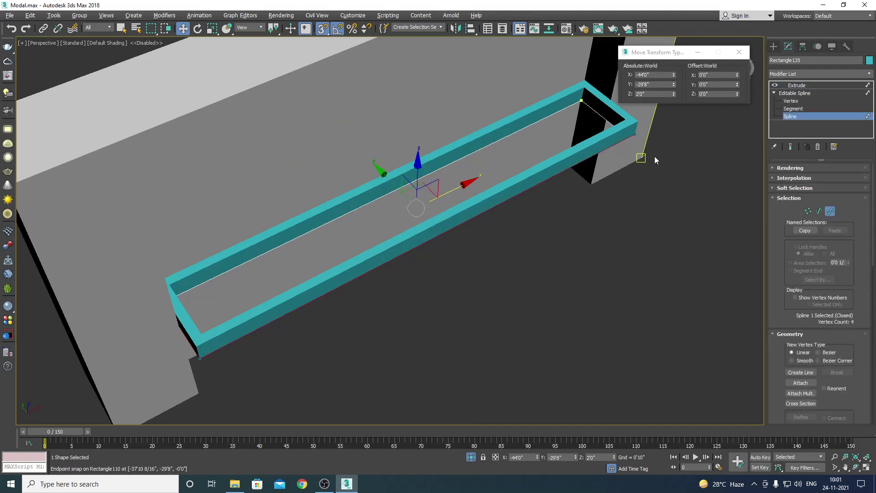
{"action": "left_click", "coordinate": [632, 133]}
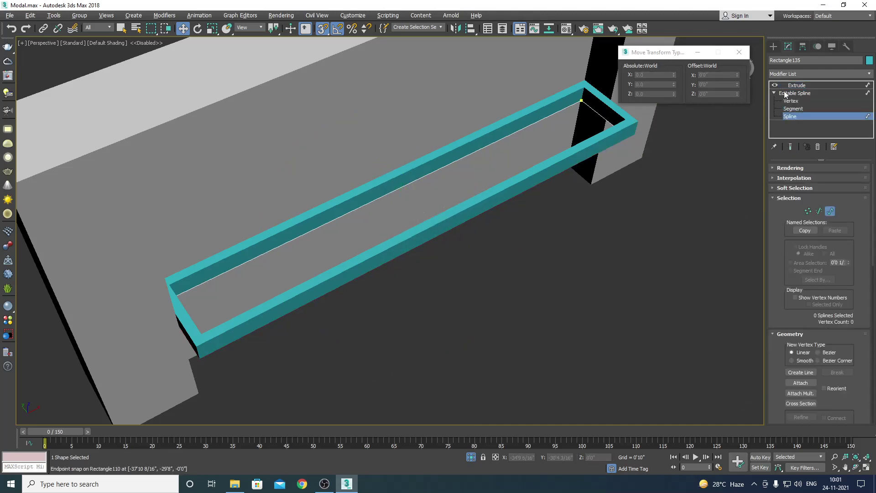
{"action": "left_click", "coordinate": [796, 85]}
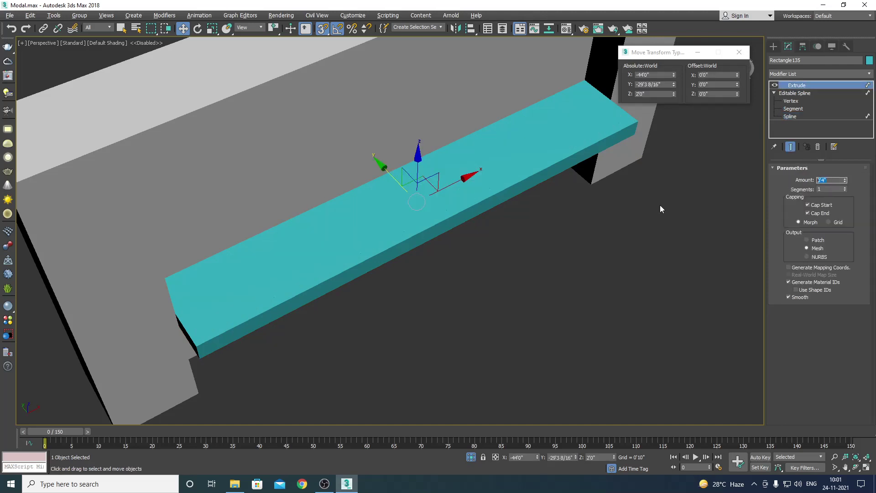
{"action": "type", "text": "3"}
{"action": "key", "text": "Return"}
In the wireframe Top view, select both the rail frame and the solid slab.
{"action": "left_click", "coordinate": [406, 294]}
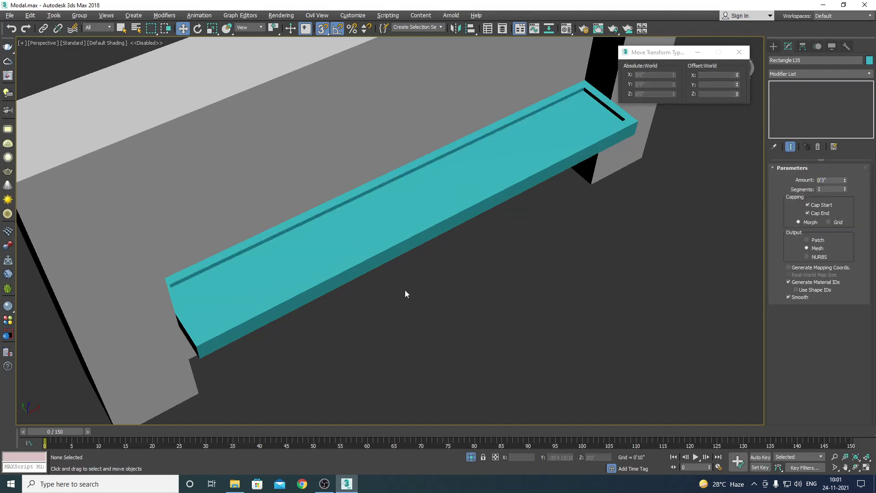
{"action": "left_click", "coordinate": [388, 253]}
{"action": "mouse_move", "coordinate": [388, 253]}
{"action": "middle_mouse_down", "text": "alt"}
{"action": "mouse_move", "coordinate": [365, 276]}
{"action": "mouse_move", "coordinate": [384, 202]}
{"action": "mouse_move", "coordinate": [377, 242]}
{"action": "middle_mouse_up", "text": "alt"}
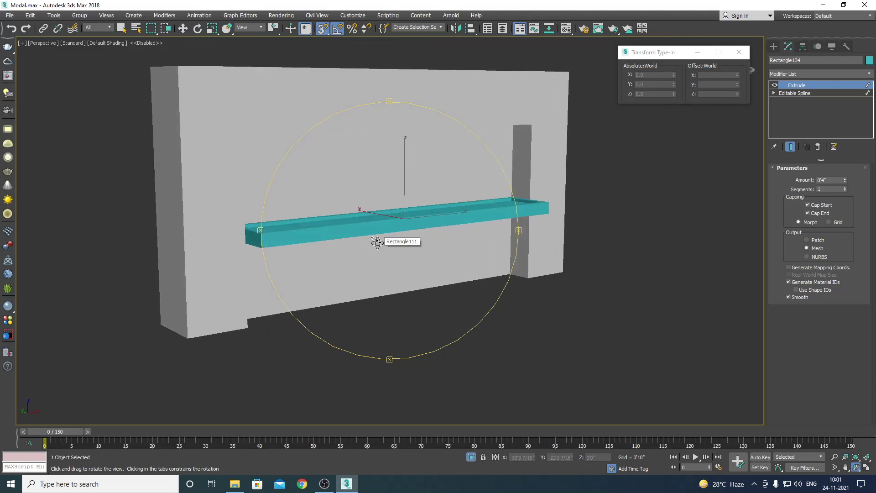
{"action": "key", "text": "w"}
{"action": "key", "text": "t"}
{"action": "scroll", "coordinate": [382, 296], "scroll_direction": "down", "scroll_amount": 3}
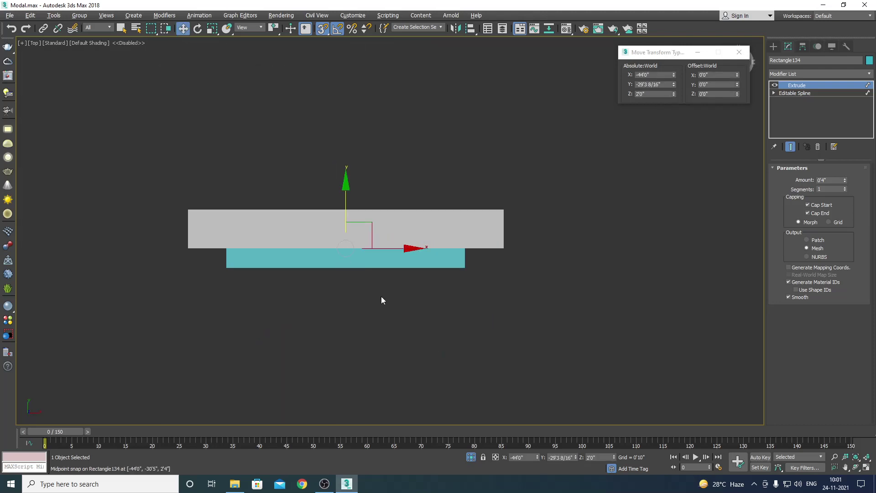
{"action": "left_click", "coordinate": [381, 295]}
{"action": "key", "text": "F3"}
{"action": "left_click_drag", "start_coordinate": [521, 289], "coordinate": [452, 256]}
Clone the rail frame and slab together, moving the copy up the plan.
{"action": "right_click", "coordinate": [410, 313]}
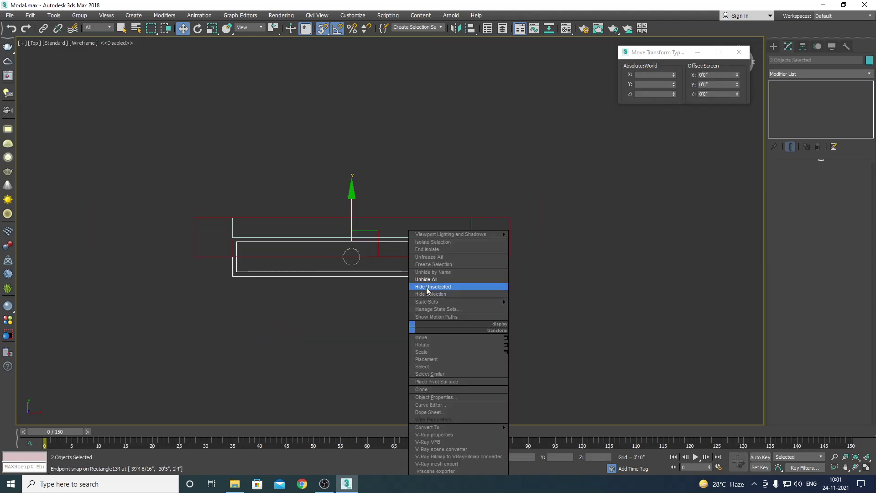
{"action": "left_click", "coordinate": [428, 283]}
{"action": "scroll", "coordinate": [397, 242], "scroll_direction": "down", "scroll_amount": 3}
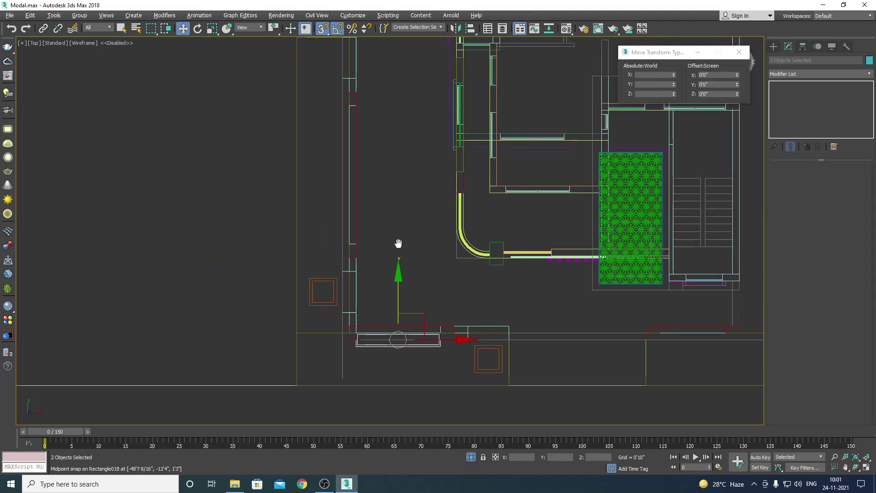
{"action": "left_click_drag", "start_coordinate": [421, 323], "coordinate": [340, 183], "text": "shift"}
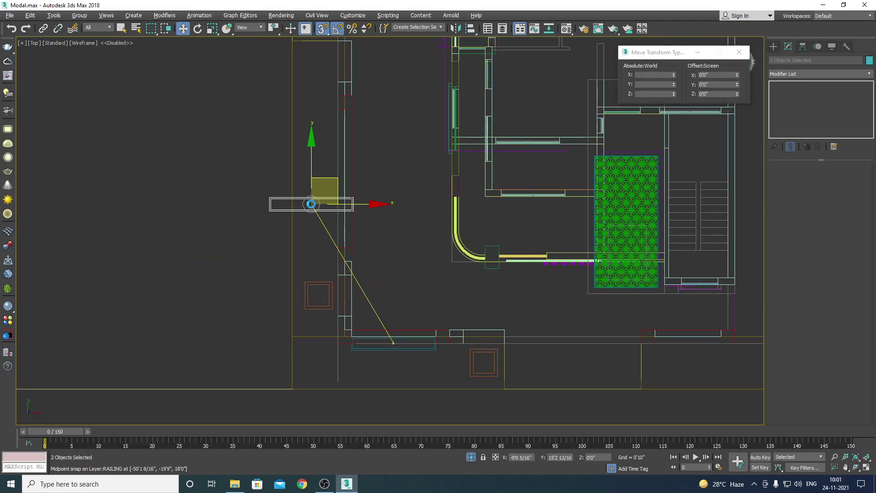
{"action": "left_click", "coordinate": [439, 280]}
{"action": "scroll", "coordinate": [313, 170], "scroll_direction": "up", "scroll_amount": 2}
Rotate the copied pair 90° and snap it against the side wall.
{"action": "key", "text": "e"}
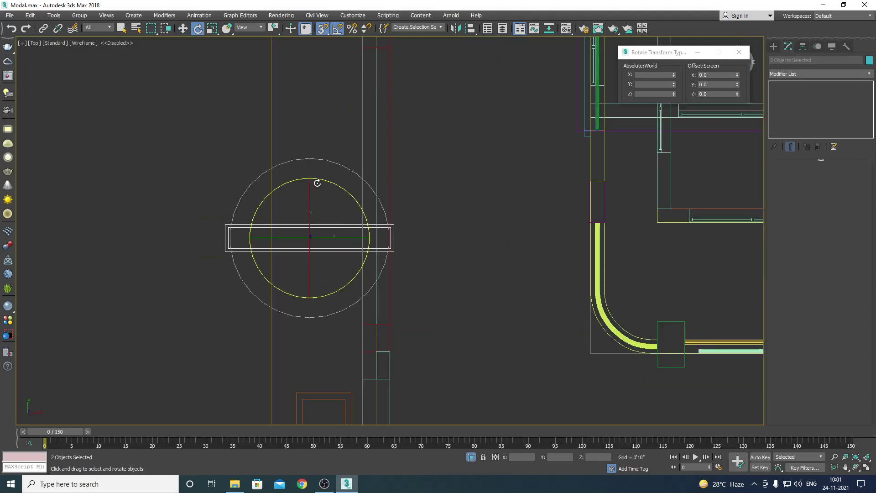
{"action": "left_click_drag", "start_coordinate": [323, 180], "coordinate": [347, 219]}
{"action": "key", "text": "w"}
{"action": "scroll", "coordinate": [337, 311], "scroll_direction": "up", "scroll_amount": 3}
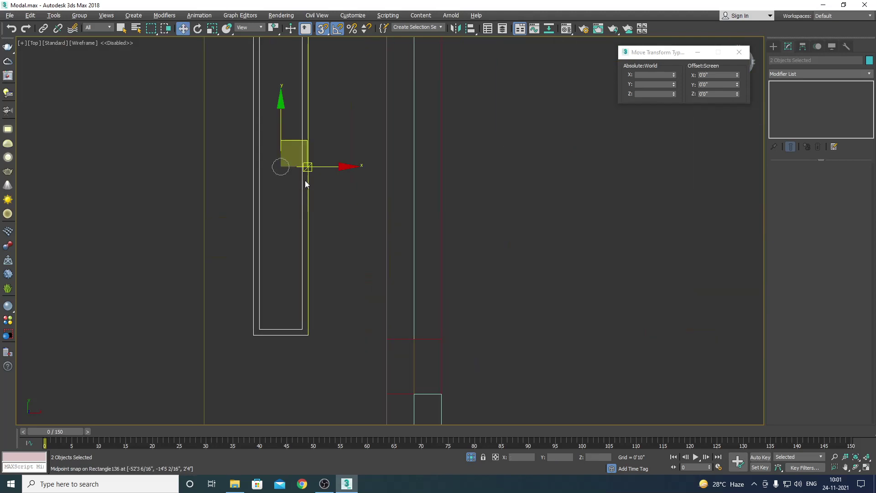
{"action": "left_click_drag", "start_coordinate": [310, 334], "coordinate": [413, 339]}
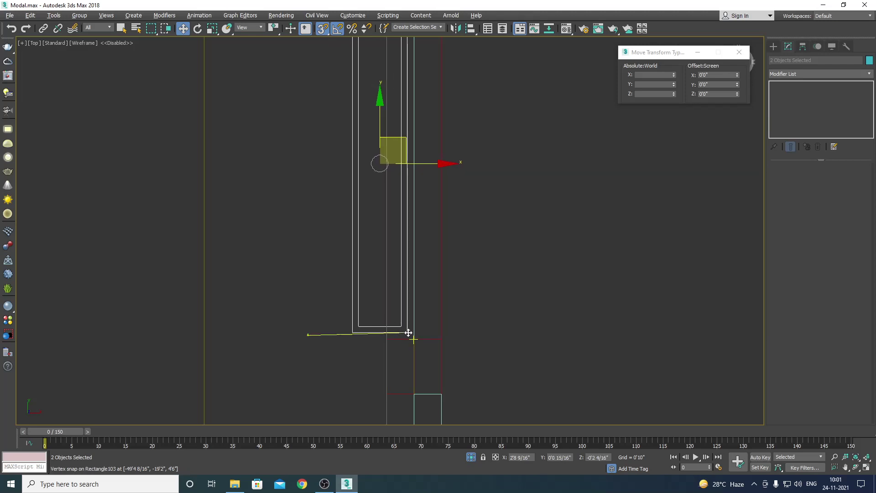
{"action": "scroll", "coordinate": [505, 377], "scroll_direction": "down", "scroll_amount": 2}
{"action": "scroll", "coordinate": [482, 310], "scroll_direction": "up", "scroll_amount": 2}
{"action": "left_click", "coordinate": [481, 310]}
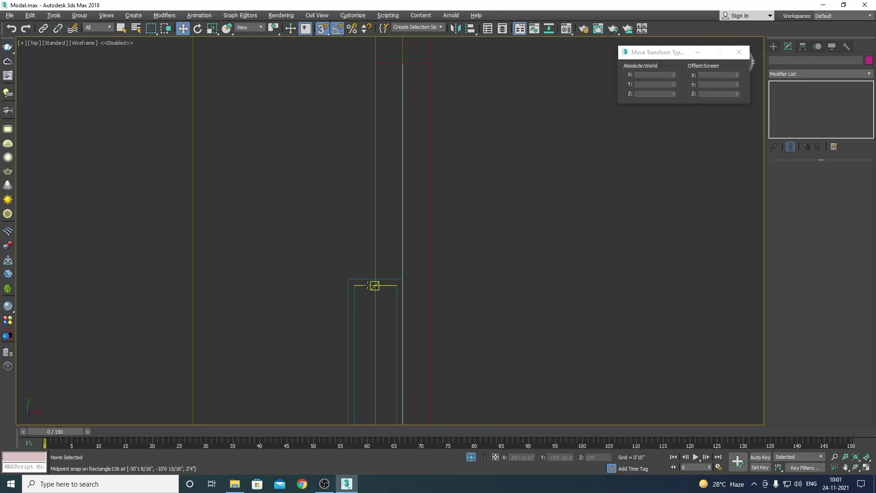
Stretch the rotated frame copy upward along the wall by moving its top vertices.
{"action": "left_click", "coordinate": [364, 280]}
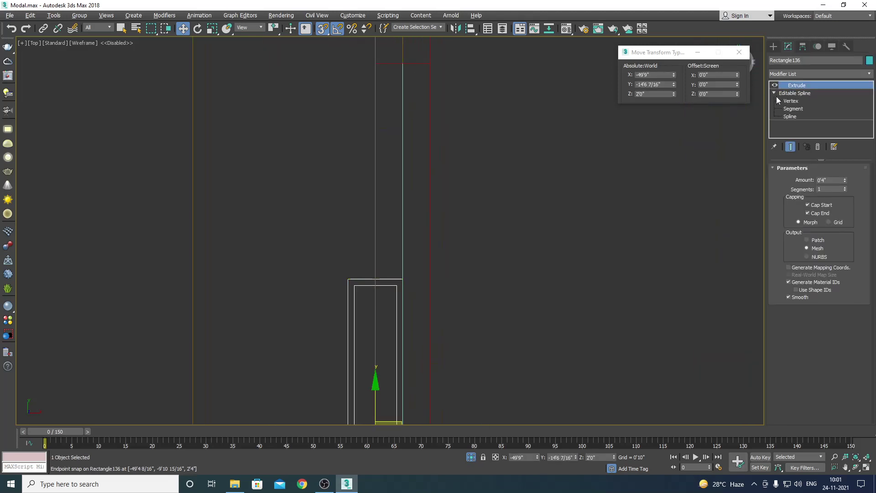
{"action": "left_click", "coordinate": [786, 101]}
{"action": "left_click_drag", "start_coordinate": [278, 238], "coordinate": [401, 311]}
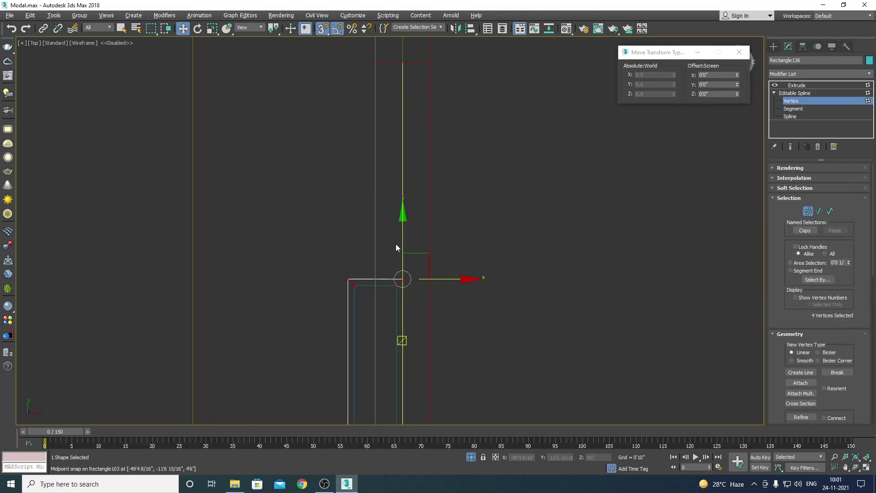
{"action": "left_click_drag", "start_coordinate": [402, 238], "coordinate": [406, 97]}
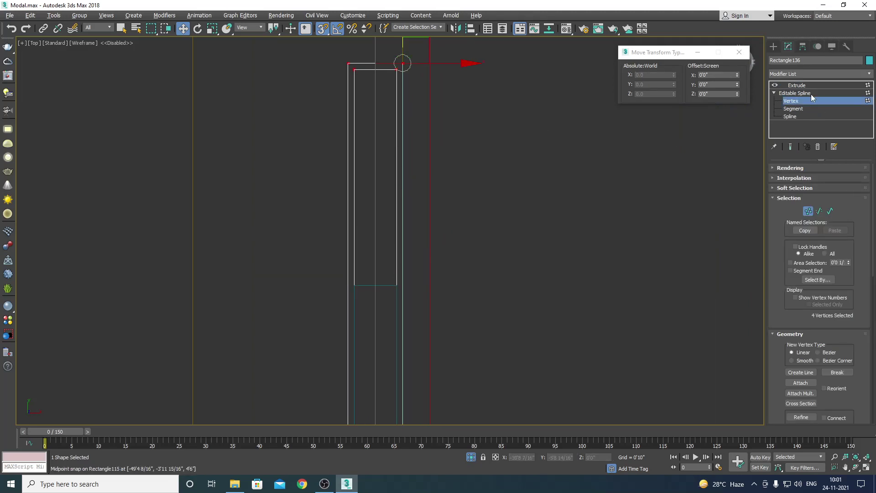
{"action": "left_click", "coordinate": [812, 94]}
{"action": "left_click", "coordinate": [759, 222]}
Stretch the slab copy's top vertices upward to match the frame.
{"action": "left_click", "coordinate": [383, 286]}
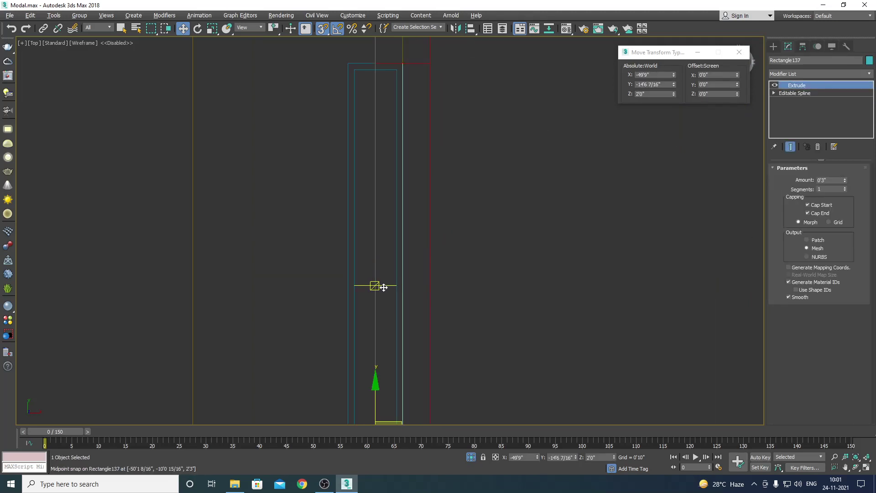
{"action": "left_click", "coordinate": [774, 93]}
{"action": "left_click", "coordinate": [791, 101]}
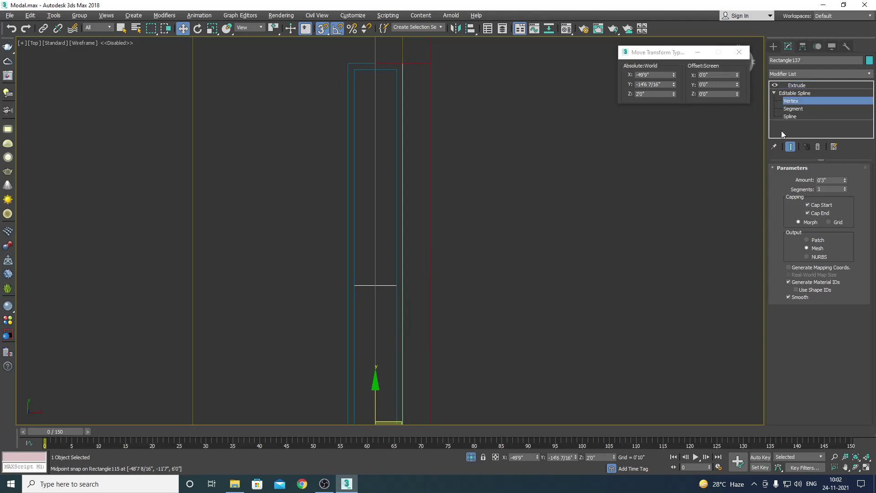
{"action": "left_click", "coordinate": [396, 285]}
{"action": "left_click_drag", "start_coordinate": [397, 242], "coordinate": [397, 70]}
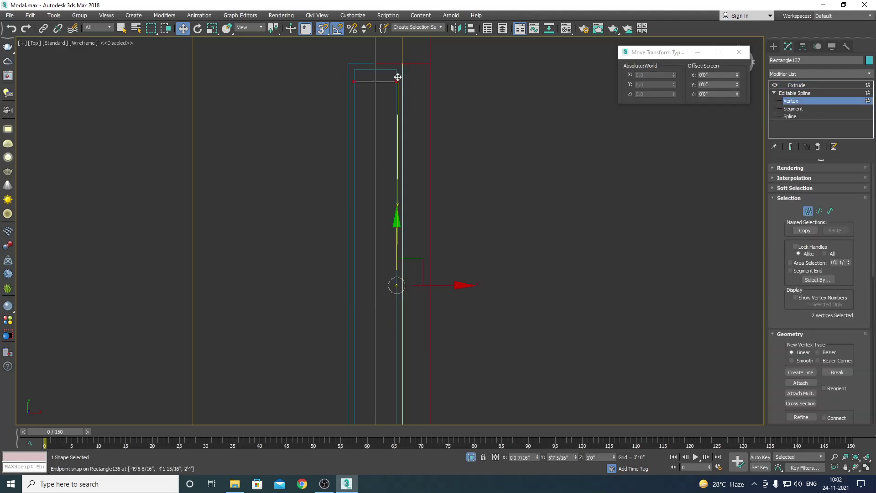
{"action": "left_click", "coordinate": [825, 85]}
Orbit and zoom out in a shaded Perspective view to see the whole house with its rails.
{"action": "key", "text": "F3"}
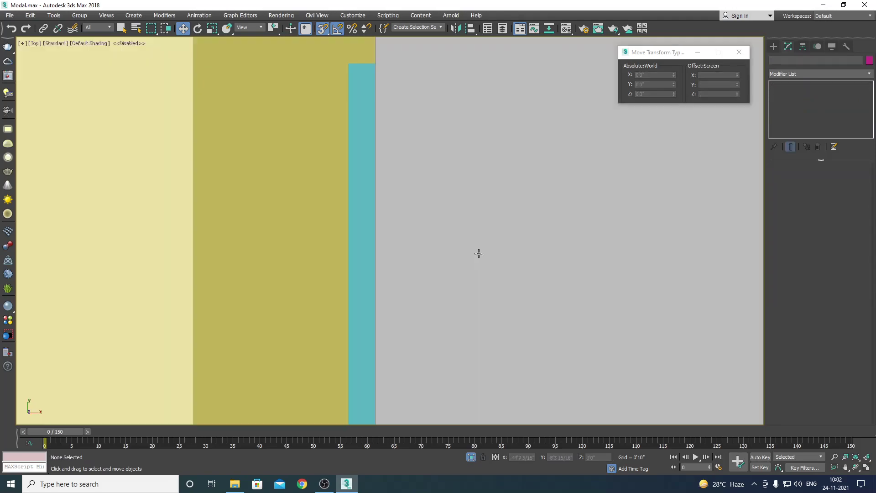
{"action": "key", "text": "p"}
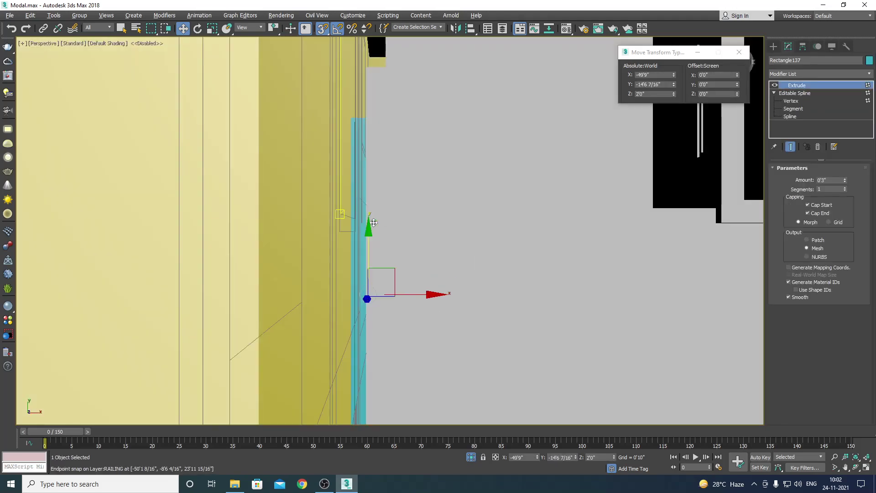
{"action": "scroll", "coordinate": [374, 222], "scroll_direction": "down", "scroll_amount": 10}
{"action": "key", "text": "ctrl+r"}
{"action": "mouse_move", "coordinate": [391, 219]}
{"action": "left_mouse_down"}
{"action": "mouse_move", "coordinate": [317, 266]}
{"action": "mouse_move", "coordinate": [364, 286]}
{"action": "mouse_move", "coordinate": [348, 288]}
{"action": "mouse_move", "coordinate": [380, 280]}
{"action": "mouse_move", "coordinate": [388, 297]}
{"action": "left_mouse_up"}
{"action": "key", "text": "w"}
{"action": "left_click", "coordinate": [528, 117]}
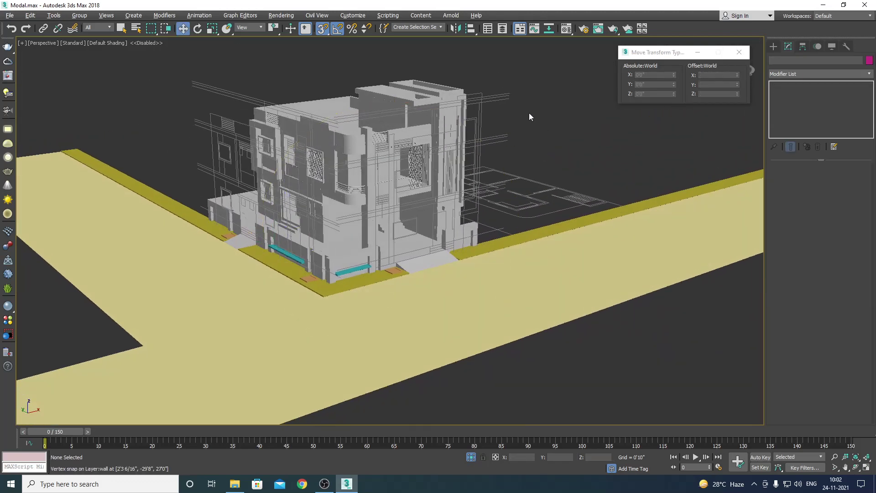
{"action": "scroll", "coordinate": [529, 117], "scroll_direction": "down", "scroll_amount": 2}
Assign the grey VRayMtl to all objects, then check the result through VRayCam001.
{"action": "scroll", "coordinate": [557, 347], "scroll_direction": "down", "scroll_amount": 3}
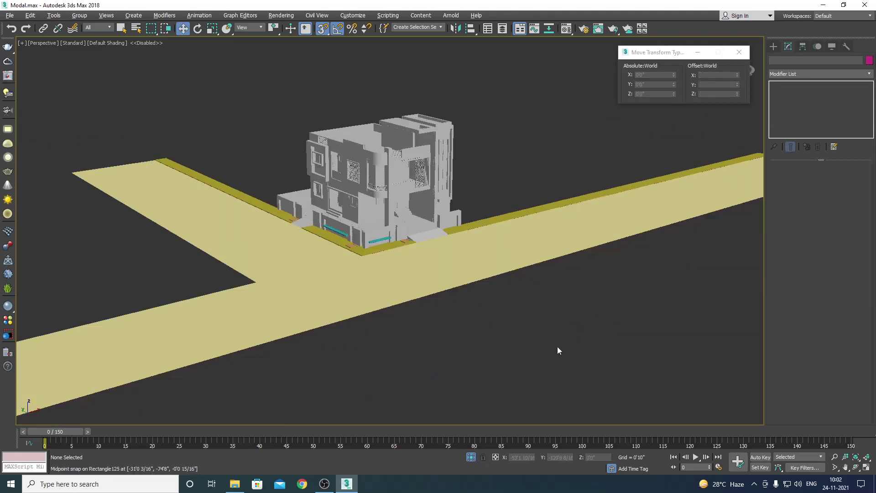
{"action": "scroll", "coordinate": [469, 336], "scroll_direction": "down", "scroll_amount": 3}
{"action": "key", "text": "ctrl+z"}
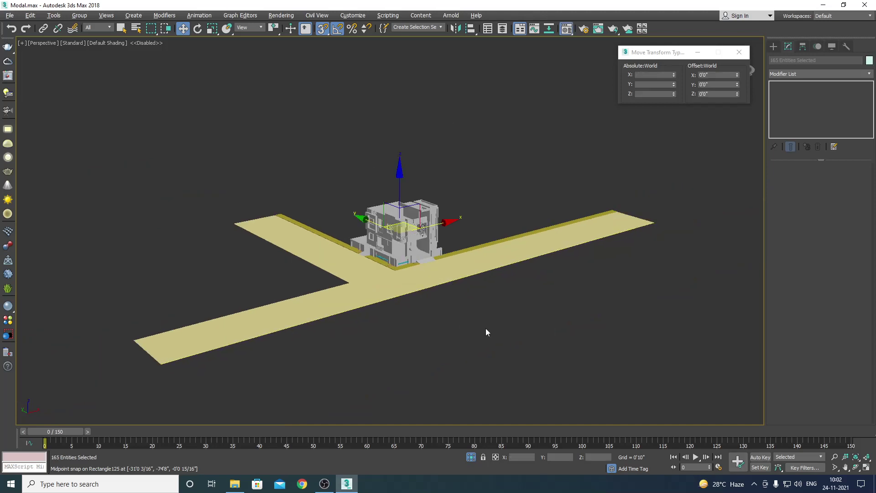
{"action": "key", "text": "m"}
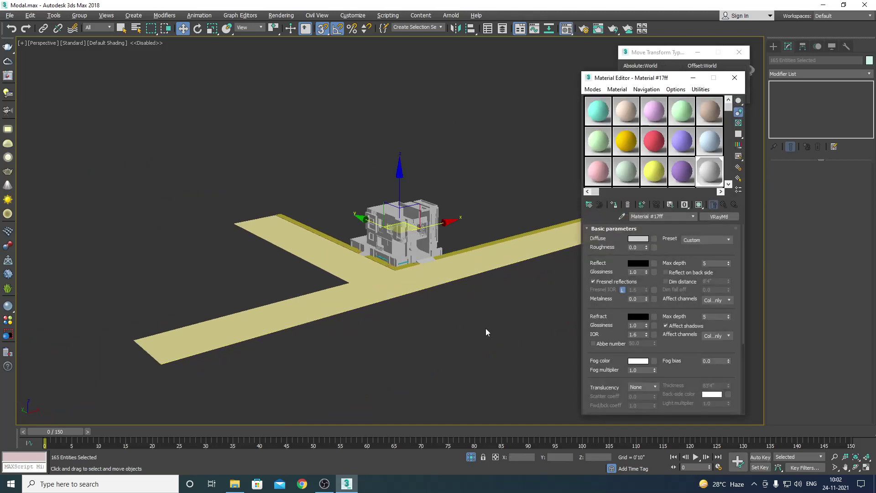
{"action": "left_click", "coordinate": [614, 204]}
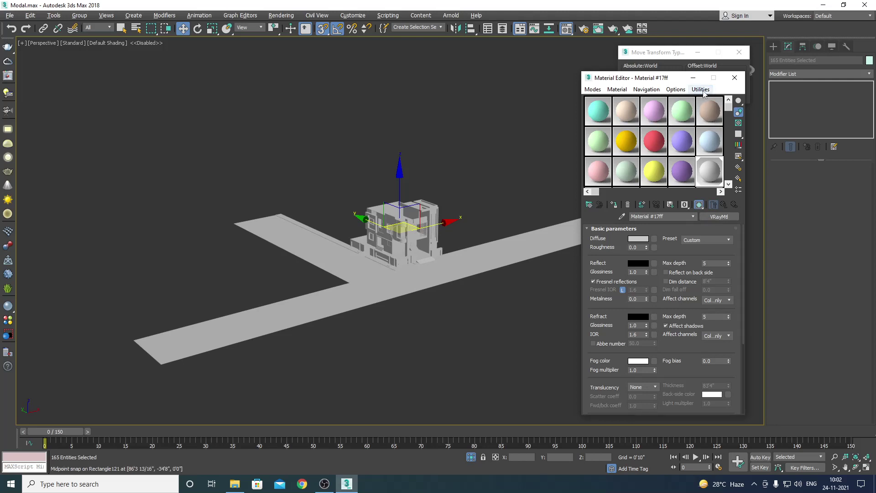
{"action": "left_click", "coordinate": [734, 77]}
{"action": "left_click", "coordinate": [500, 144]}
{"action": "key", "text": "c"}
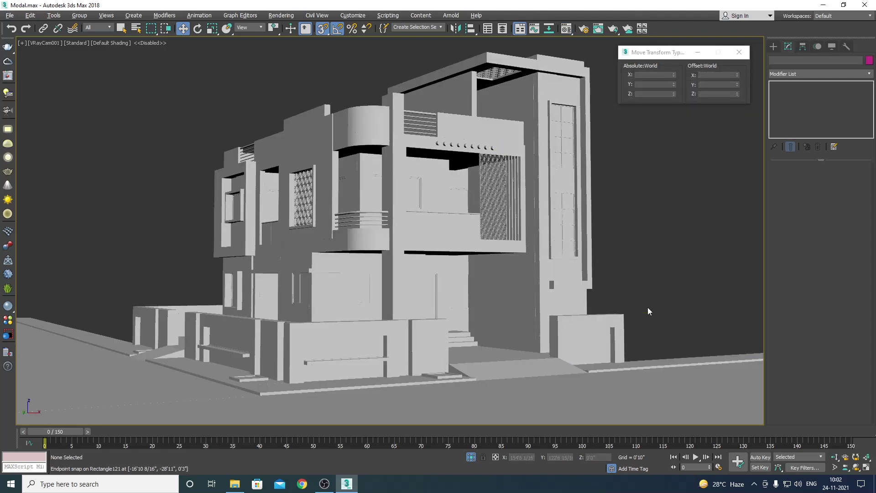
Switch to the Top view and zoom around the ground slab Rectangle125.
{"action": "key", "text": "t"}
{"action": "scroll", "coordinate": [428, 327], "scroll_direction": "down", "scroll_amount": 3}
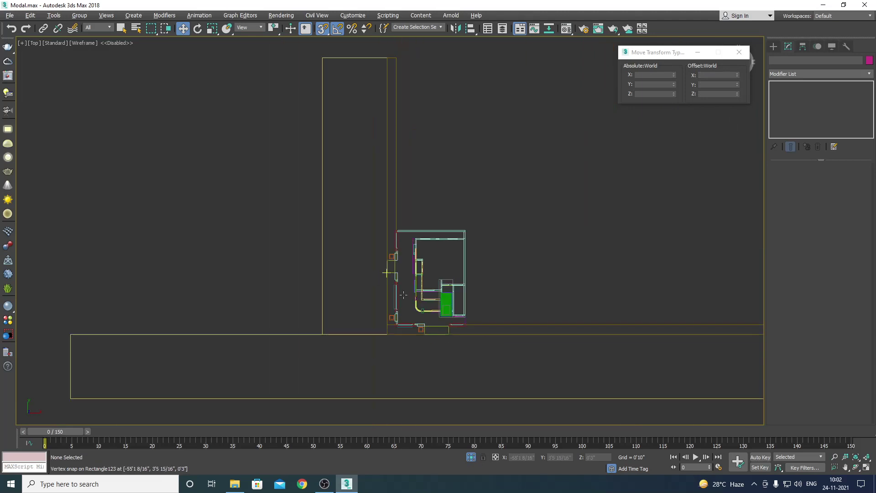
{"action": "scroll", "coordinate": [403, 313], "scroll_direction": "down", "scroll_amount": 3}
{"action": "scroll", "coordinate": [402, 314], "scroll_direction": "up", "scroll_amount": 4}
{"action": "right_click", "coordinate": [402, 275]}
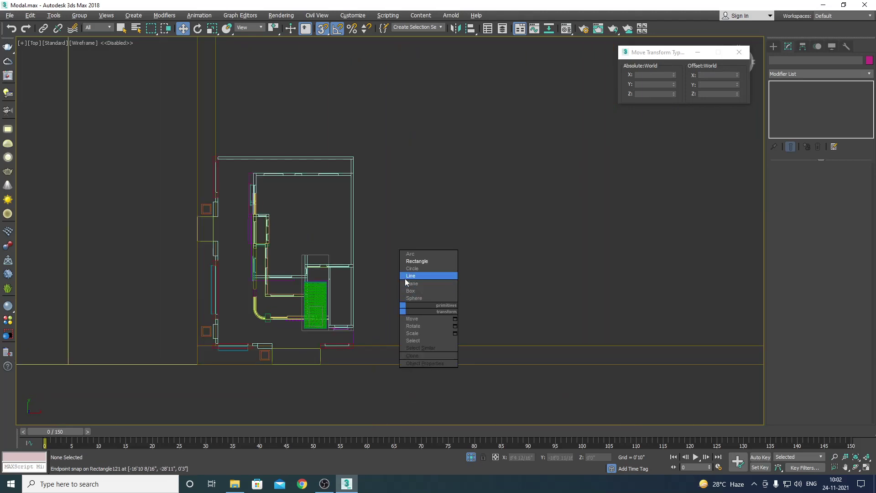
{"action": "left_click", "coordinate": [415, 256]}
{"action": "scroll", "coordinate": [356, 324], "scroll_direction": "up", "scroll_amount": 2}
{"action": "scroll", "coordinate": [348, 339], "scroll_direction": "up", "scroll_amount": 2}
{"action": "scroll", "coordinate": [313, 294], "scroll_direction": "down", "scroll_amount": 1}
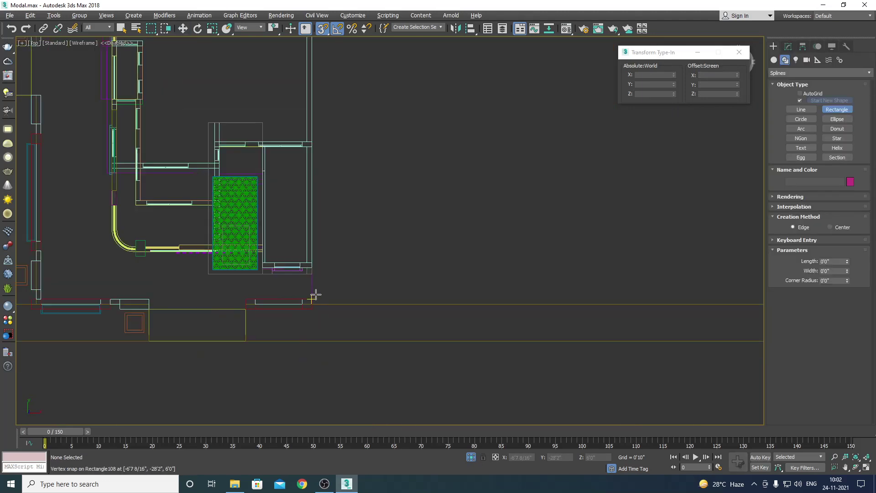
{"action": "scroll", "coordinate": [332, 261], "scroll_direction": "down", "scroll_amount": 4}
{"action": "scroll", "coordinate": [331, 261], "scroll_direction": "down", "scroll_amount": 4}
{"action": "key", "text": "w"}
{"action": "scroll", "coordinate": [323, 285], "scroll_direction": "up", "scroll_amount": 2}
Clone Rectangle125 as Rectangle138 and snap its corner onto the plan's front corner.
{"action": "mouse_move", "coordinate": [326, 307]}
{"action": "left_mouse_down"}
{"action": "mouse_move", "coordinate": [323, 286]}
{"action": "mouse_move", "coordinate": [609, 222]}
{"action": "left_mouse_up"}
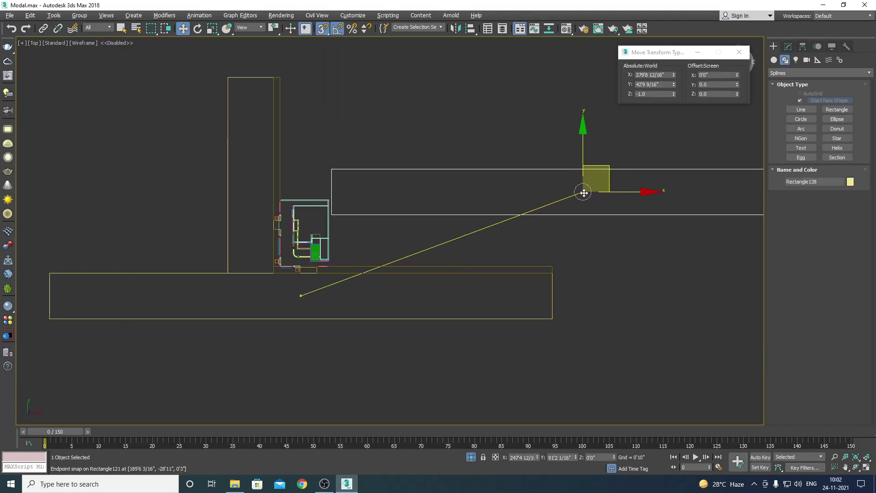
{"action": "left_click", "coordinate": [437, 281]}
{"action": "scroll", "coordinate": [338, 250], "scroll_direction": "up", "scroll_amount": 4}
{"action": "scroll", "coordinate": [398, 232], "scroll_direction": "up", "scroll_amount": 2}
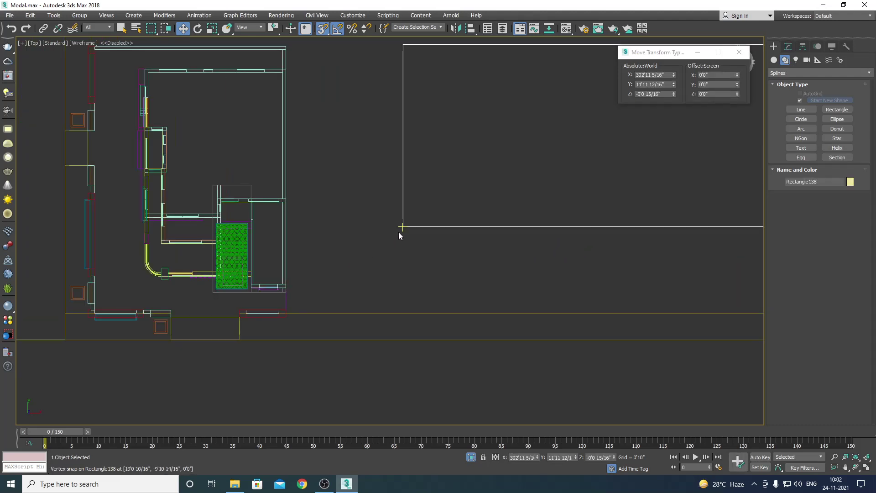
{"action": "left_click_drag", "start_coordinate": [402, 228], "coordinate": [287, 313]}
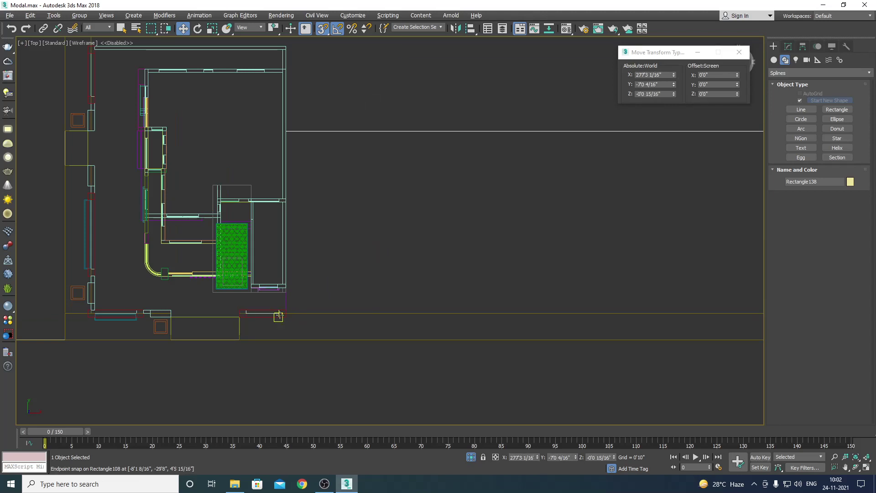
{"action": "scroll", "coordinate": [222, 341], "scroll_direction": "up", "scroll_amount": 2}
{"action": "scroll", "coordinate": [223, 341], "scroll_direction": "down", "scroll_amount": 5}
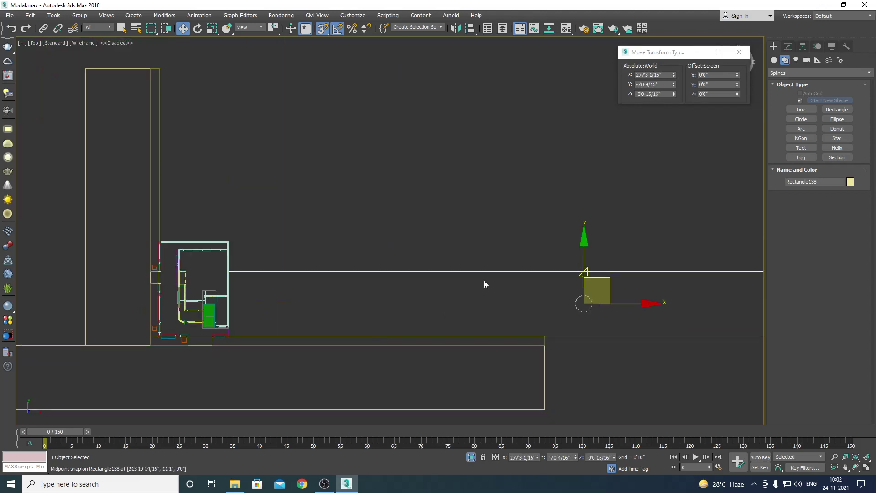
{"action": "left_click", "coordinate": [787, 47]}
{"action": "left_click", "coordinate": [774, 93]}
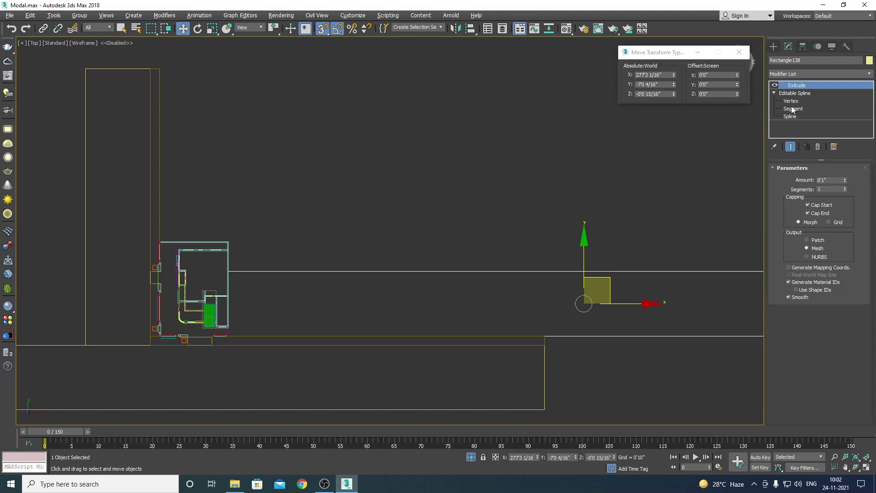
At segment level, move Rectangle138's top edge upward.
{"action": "left_click", "coordinate": [792, 110]}
{"action": "left_click_drag", "start_coordinate": [361, 234], "coordinate": [429, 303]}
{"action": "key", "text": "F3"}
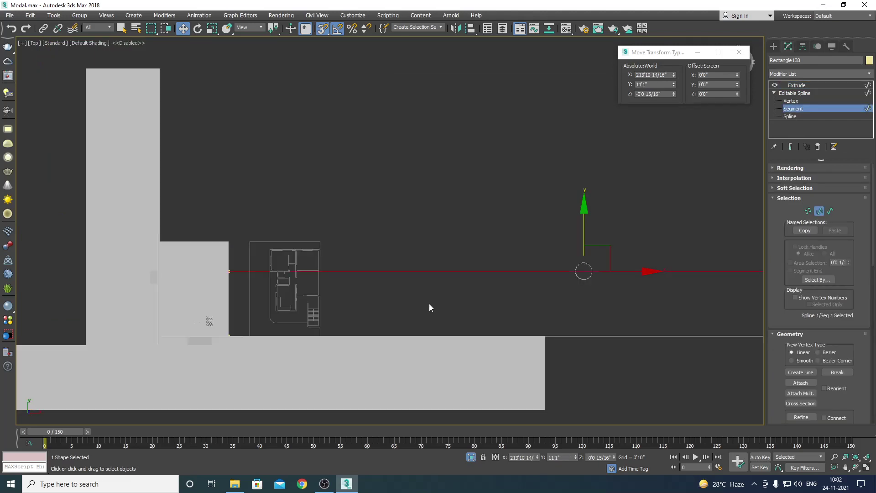
{"action": "left_click_drag", "start_coordinate": [583, 226], "coordinate": [229, 242]}
{"action": "scroll", "coordinate": [190, 250], "scroll_direction": "down", "scroll_amount": 2}
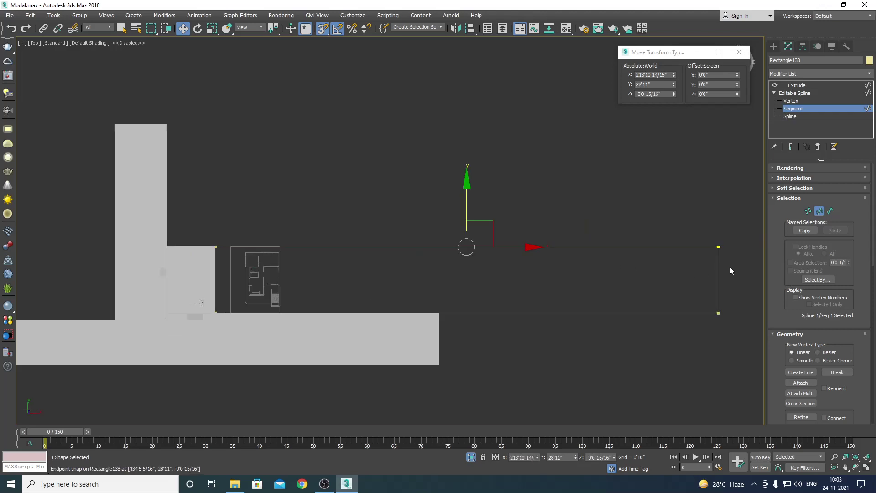
Align the copy's right and top edges with the grey block's edge and top corner.
{"action": "left_click", "coordinate": [718, 274]}
{"action": "left_click_drag", "start_coordinate": [718, 280], "coordinate": [746, 280]}
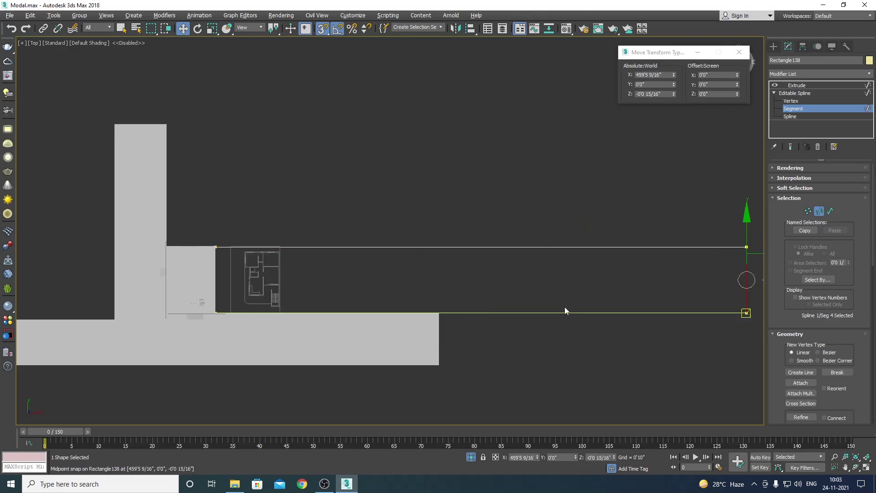
{"action": "scroll", "coordinate": [564, 306], "scroll_direction": "down", "scroll_amount": 1}
{"action": "left_click_drag", "start_coordinate": [696, 292], "coordinate": [445, 317]}
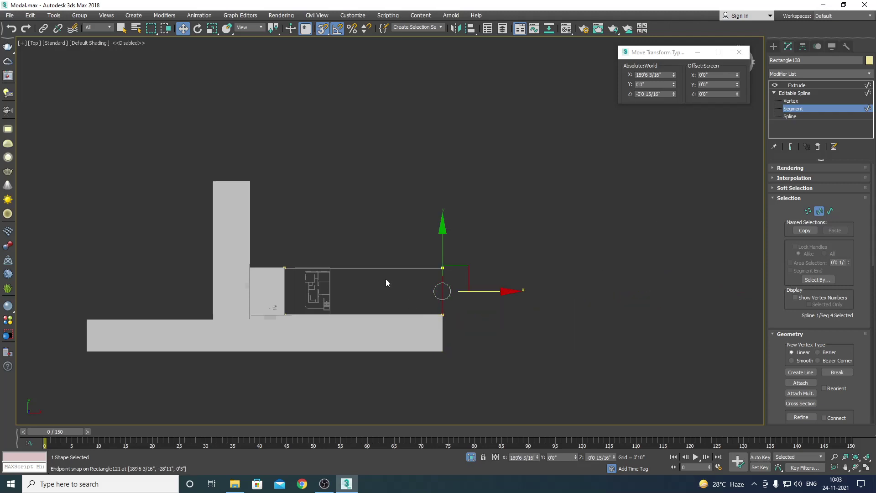
{"action": "scroll", "coordinate": [385, 278], "scroll_direction": "up", "scroll_amount": 1}
{"action": "scroll", "coordinate": [380, 320], "scroll_direction": "up", "scroll_amount": 1}
{"action": "mouse_move", "coordinate": [401, 231]}
{"action": "left_mouse_down"}
{"action": "mouse_move", "coordinate": [379, 304]}
{"action": "mouse_move", "coordinate": [217, 176]}
{"action": "left_mouse_up"}
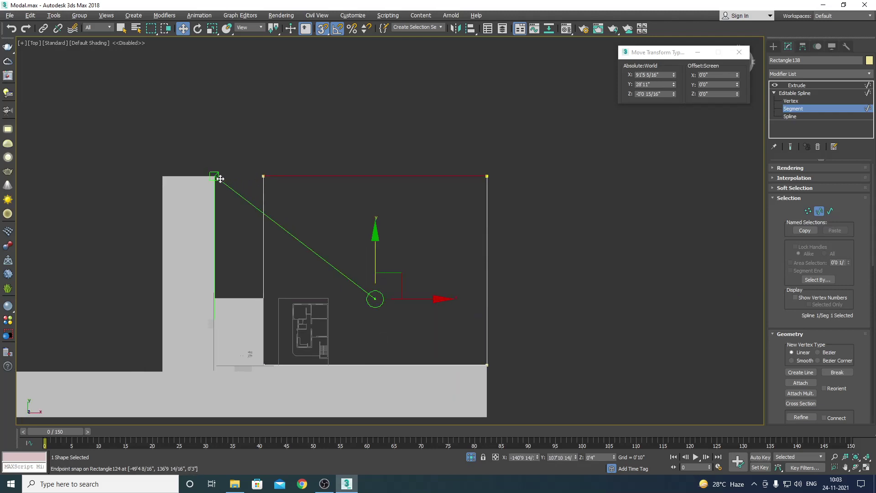
{"action": "middle_click_drag", "start_coordinate": [281, 239], "coordinate": [318, 240]}
{"action": "scroll", "coordinate": [318, 247], "scroll_direction": "up", "scroll_amount": 2}
Add extra vertices to the outline with Refine.
{"action": "right_click", "coordinate": [338, 258]}
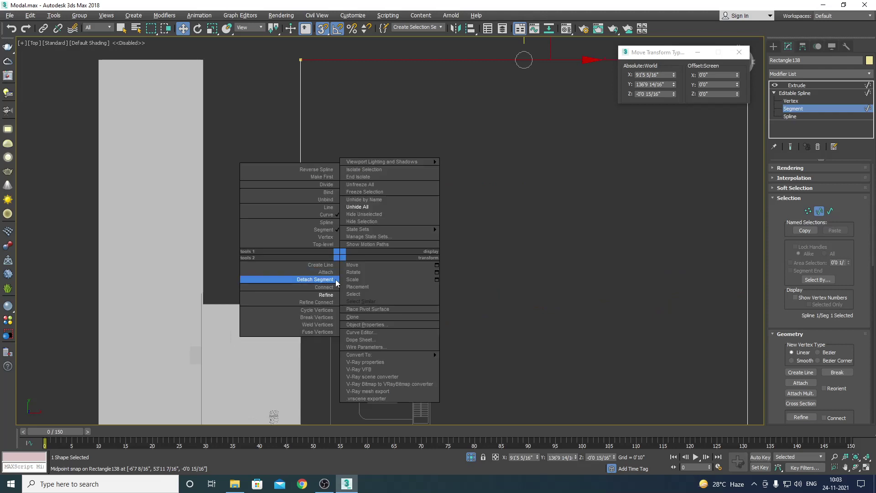
{"action": "left_click", "coordinate": [327, 293]}
{"action": "key", "text": "s"}
{"action": "scroll", "coordinate": [312, 297], "scroll_direction": "up", "scroll_amount": 1}
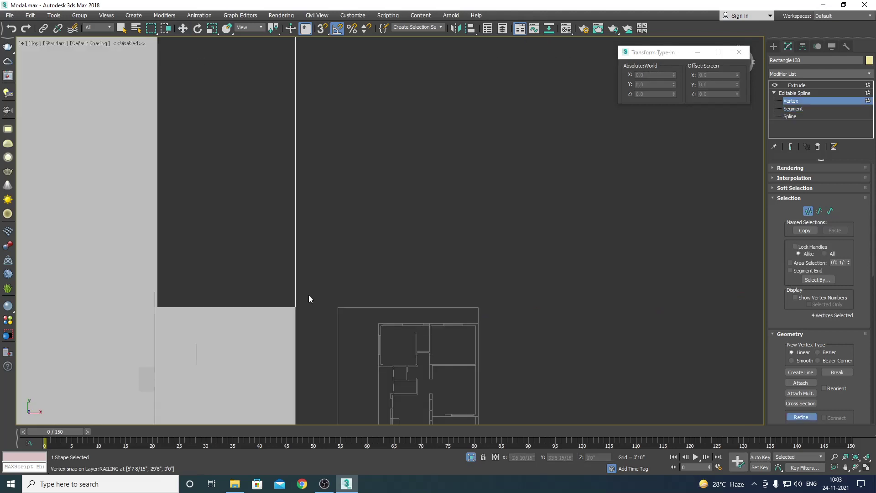
{"action": "key", "text": "F3"}
{"action": "key", "text": "w"}
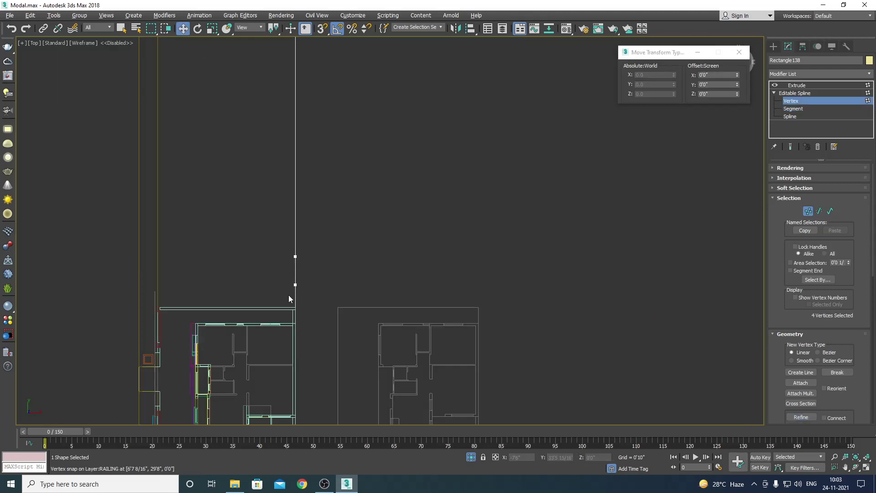
{"action": "scroll", "coordinate": [306, 301], "scroll_direction": "up", "scroll_amount": 1}
{"action": "scroll", "coordinate": [322, 305], "scroll_direction": "up", "scroll_amount": 1}
Snap the outline's vertices onto the wall corners to shape the ground area.
{"action": "left_click", "coordinate": [369, 292]}
{"action": "key", "text": "s"}
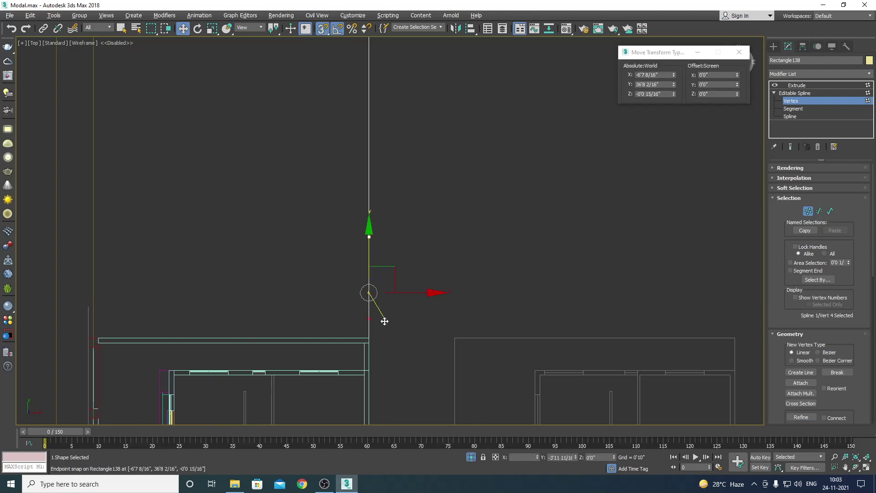
{"action": "left_click_drag", "start_coordinate": [377, 273], "coordinate": [369, 338]}
{"action": "mouse_move", "coordinate": [306, 176]}
{"action": "left_mouse_down"}
{"action": "mouse_move", "coordinate": [398, 248]}
{"action": "mouse_move", "coordinate": [93, 337]}
{"action": "left_mouse_up"}
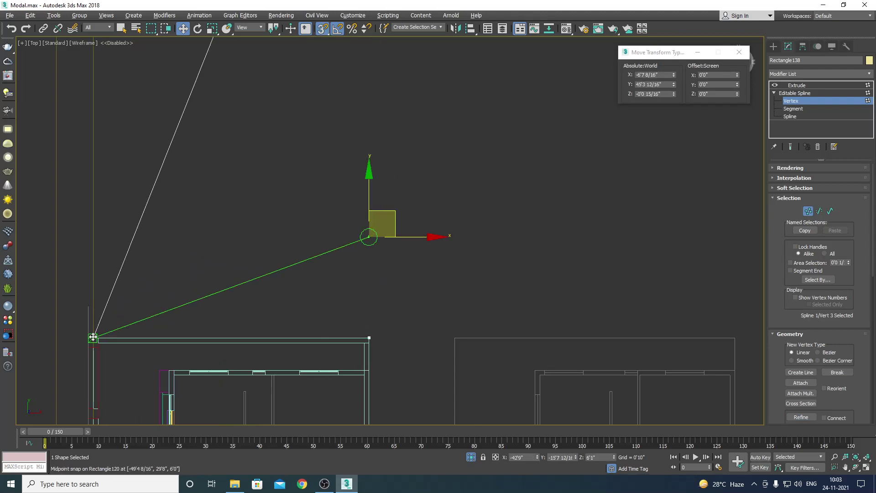
{"action": "scroll", "coordinate": [139, 329], "scroll_direction": "down", "scroll_amount": 3}
{"action": "middle_click_drag", "start_coordinate": [193, 250], "coordinate": [350, 390]}
{"action": "scroll", "coordinate": [360, 326], "scroll_direction": "down", "scroll_amount": 2}
{"action": "left_click_drag", "start_coordinate": [338, 183], "coordinate": [456, 283]}
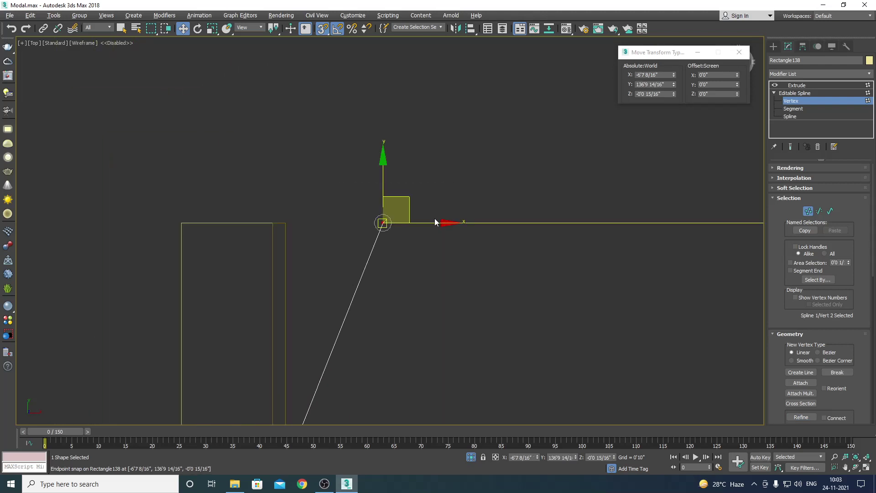
{"action": "left_click_drag", "start_coordinate": [434, 222], "coordinate": [299, 202]}
{"action": "scroll", "coordinate": [273, 215], "scroll_direction": "down", "scroll_amount": 3}
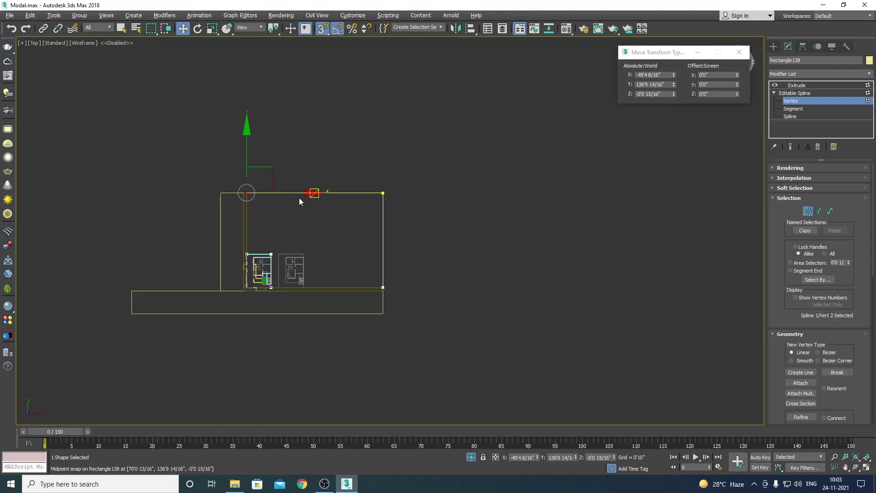
Exit vertex editing and view the new ground piece shaded in Perspective.
{"action": "left_click", "coordinate": [803, 86]}
{"action": "left_click", "coordinate": [565, 231]}
{"action": "key", "text": "F3"}
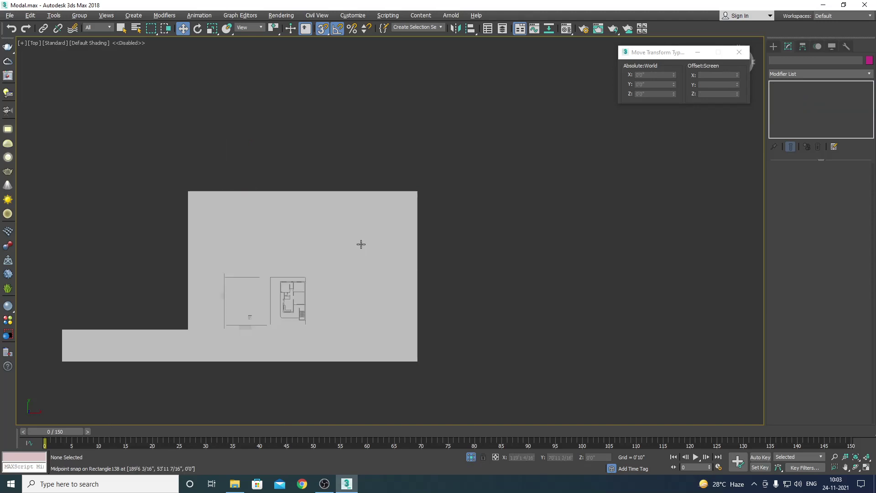
{"action": "left_click", "coordinate": [361, 244]}
{"action": "key", "text": "p"}
{"action": "key", "text": "ctrl+r"}
Orbit to inspect the new ground, check VRayCam001 and Front wireframe views, then switch to Chrome.
{"action": "mouse_move", "coordinate": [362, 242]}
{"action": "left_mouse_down"}
{"action": "mouse_move", "coordinate": [306, 285]}
{"action": "mouse_move", "coordinate": [363, 287]}
{"action": "left_mouse_up"}
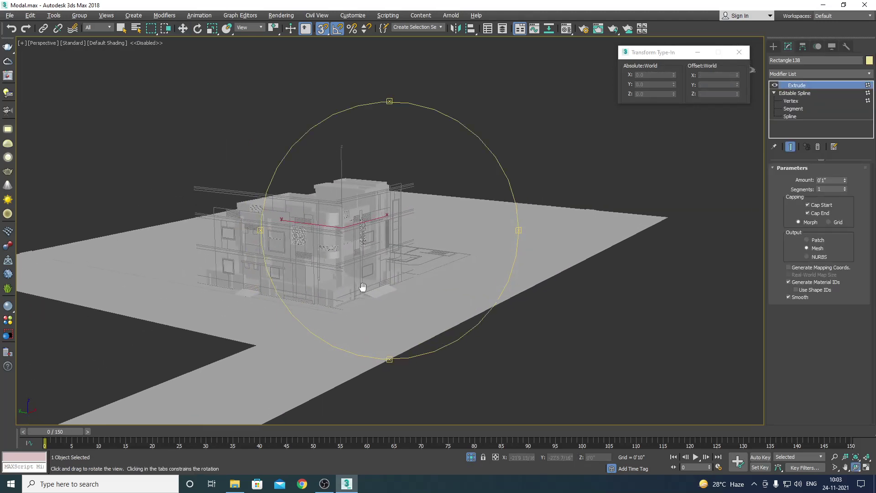
{"action": "key", "text": "w"}
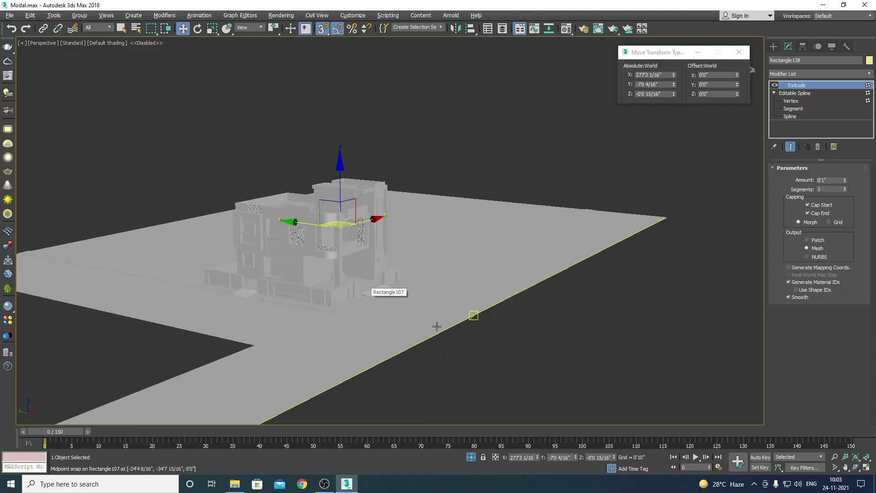
{"action": "left_click", "coordinate": [526, 348]}
{"action": "key", "text": "c"}
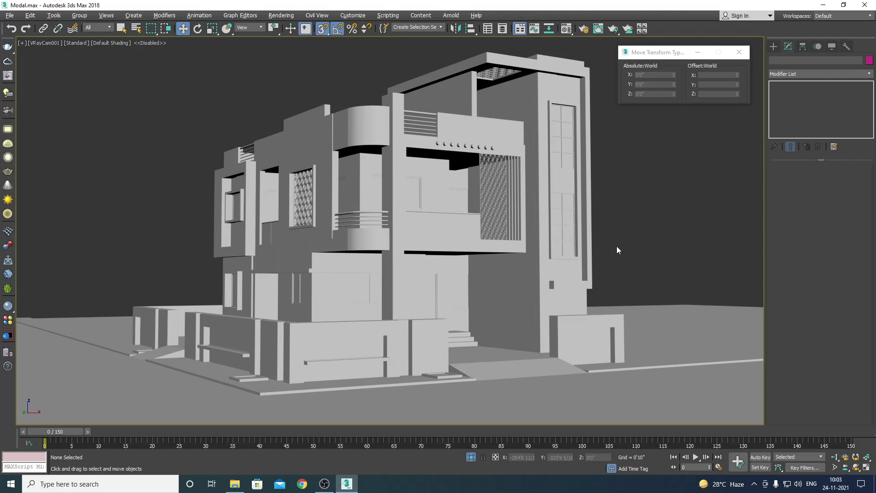
{"action": "key", "text": "f"}
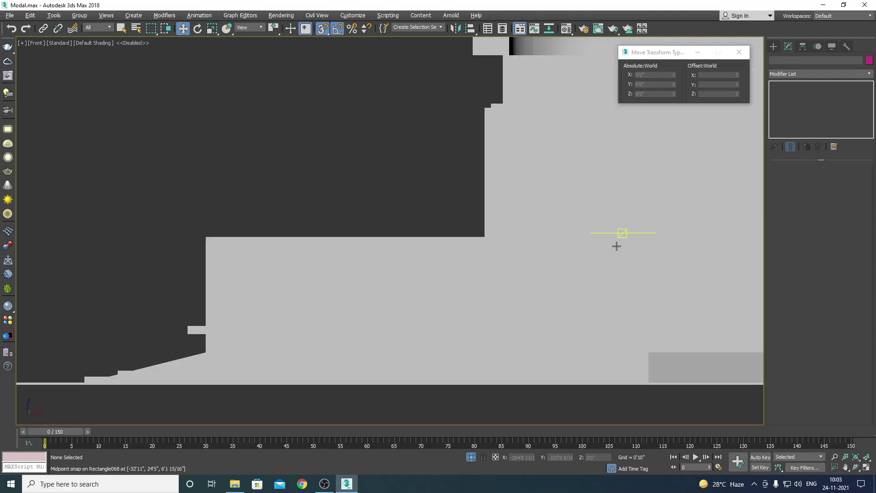
{"action": "scroll", "coordinate": [337, 284], "scroll_direction": "down", "scroll_amount": 5}
{"action": "scroll", "coordinate": [426, 265], "scroll_direction": "down", "scroll_amount": 4}
{"action": "key", "text": "F3"}
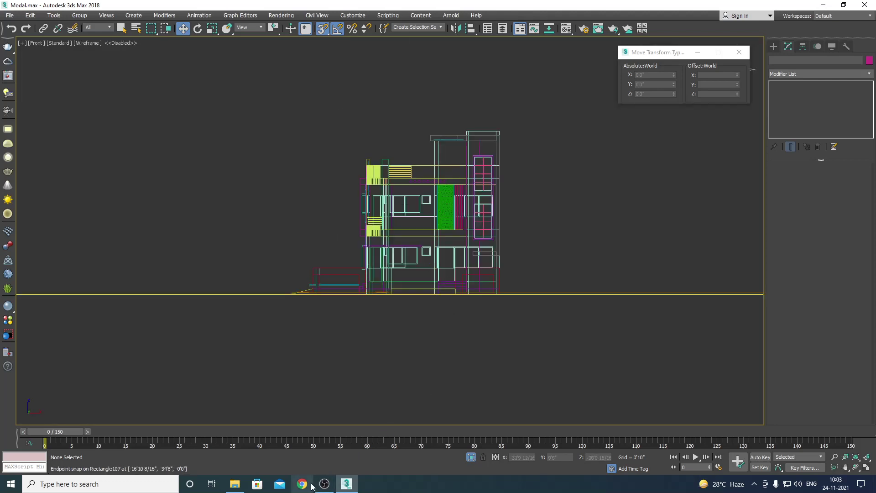
{"action": "left_click", "coordinate": [311, 485]}
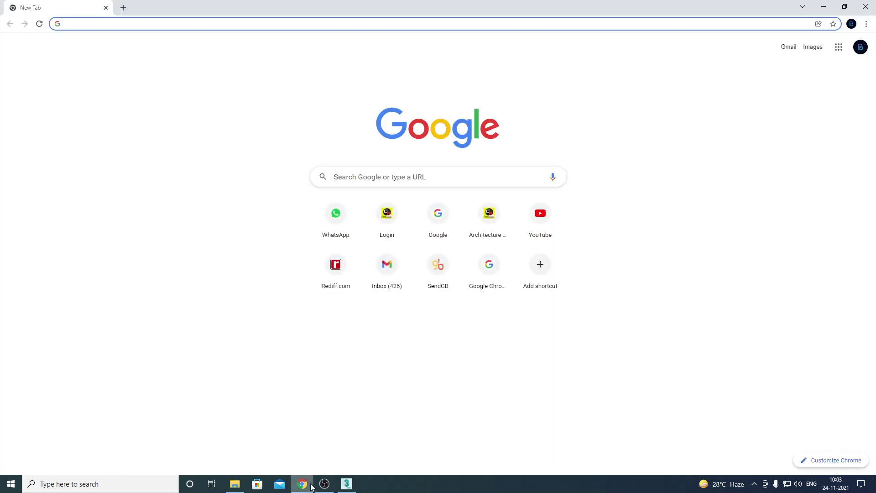
Search Google for 3dsky and open the 3dsky.org model library.
{"action": "type", "text": "3d"}
{"action": "key", "text": "Return"}
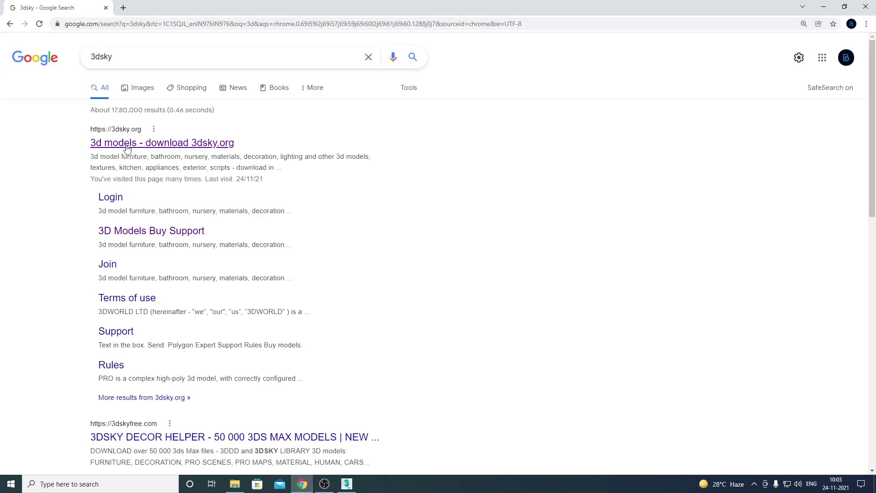
{"action": "left_click", "coordinate": [128, 143]}
{"action": "scroll", "coordinate": [285, 278], "scroll_direction": "down", "scroll_amount": 2}
{"action": "scroll", "coordinate": [310, 274], "scroll_direction": "down", "scroll_amount": 2}
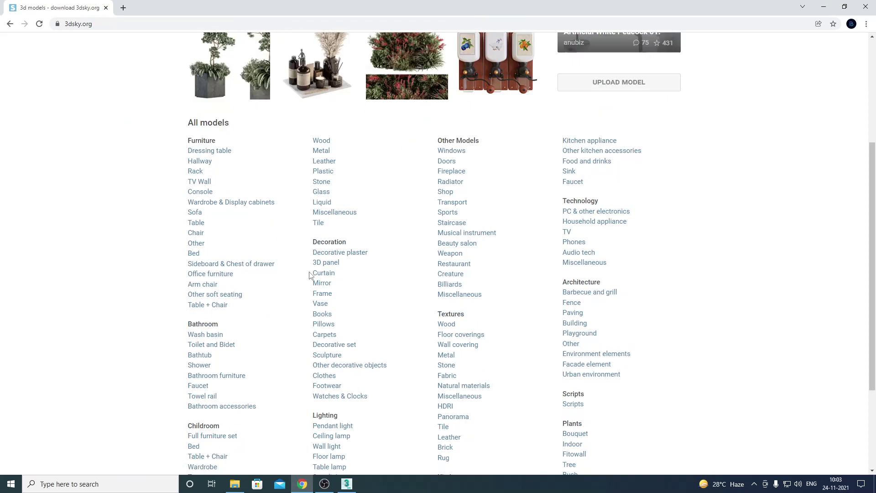
{"action": "scroll", "coordinate": [427, 250], "scroll_direction": "down", "scroll_amount": 3}
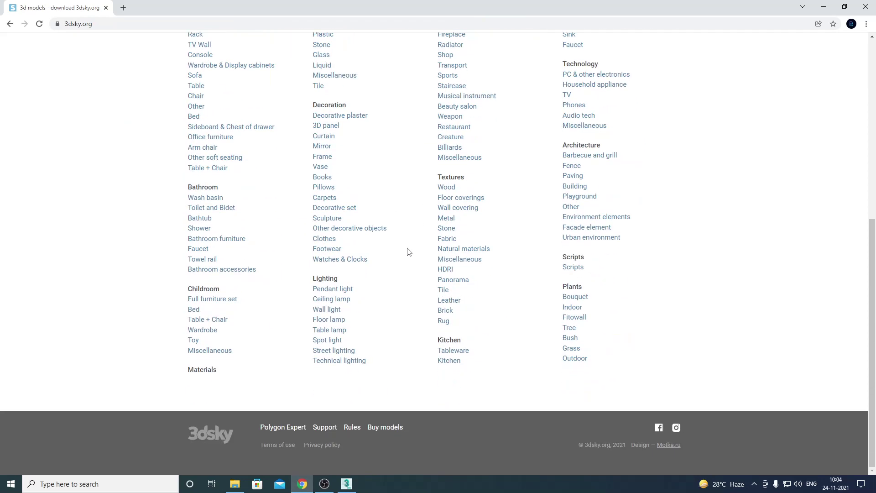
{"action": "left_click", "coordinate": [754, 483]}
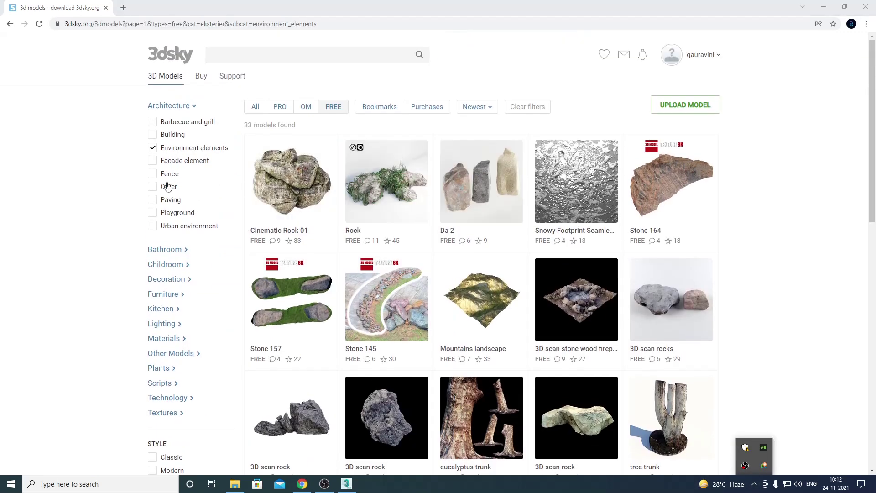
Filter free Architecture models to fences, browse the results, and return to 3ds Max.
{"action": "left_click", "coordinate": [152, 174]}
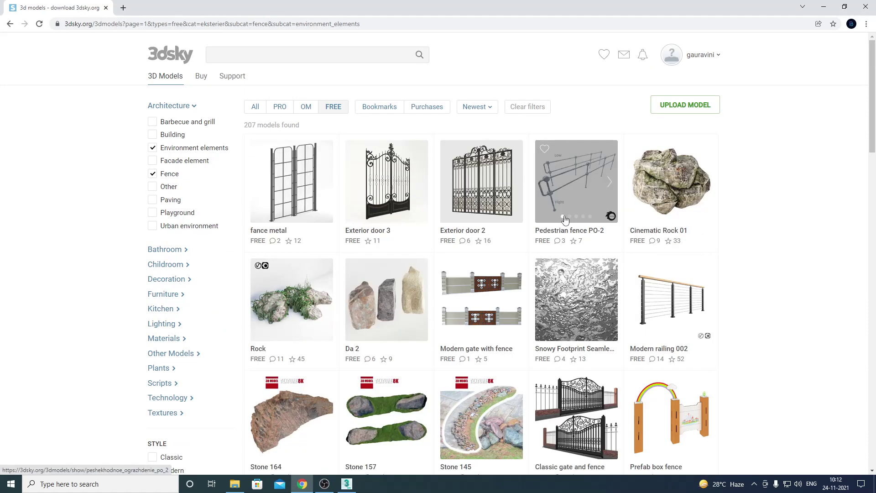
{"action": "scroll", "coordinate": [595, 360], "scroll_direction": "down", "scroll_amount": 5}
{"action": "scroll", "coordinate": [596, 360], "scroll_direction": "down", "scroll_amount": 2}
{"action": "scroll", "coordinate": [596, 360], "scroll_direction": "down", "scroll_amount": 2}
{"action": "scroll", "coordinate": [607, 296], "scroll_direction": "down", "scroll_amount": 5}
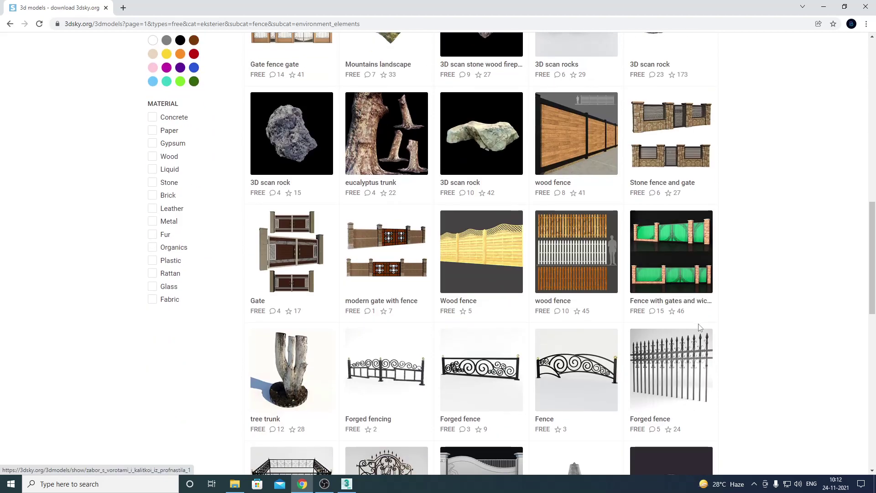
{"action": "mouse_move", "coordinate": [576, 251]}
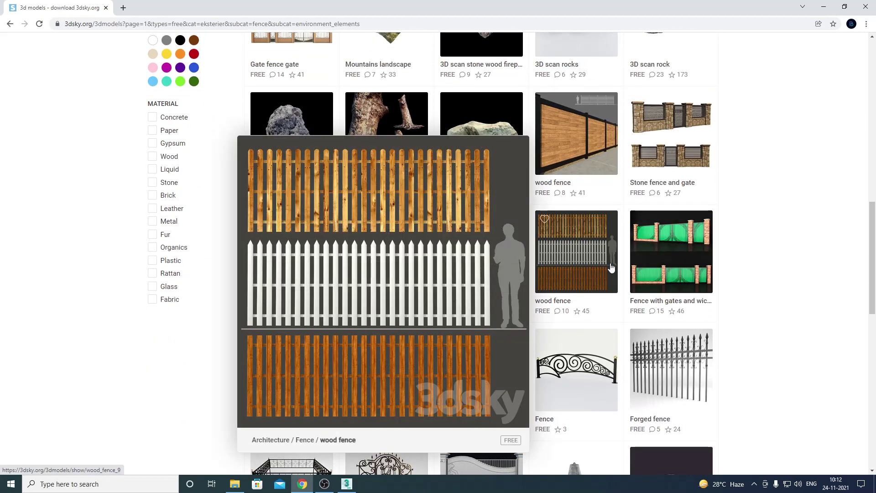
{"action": "scroll", "coordinate": [612, 267], "scroll_direction": "down", "scroll_amount": 5}
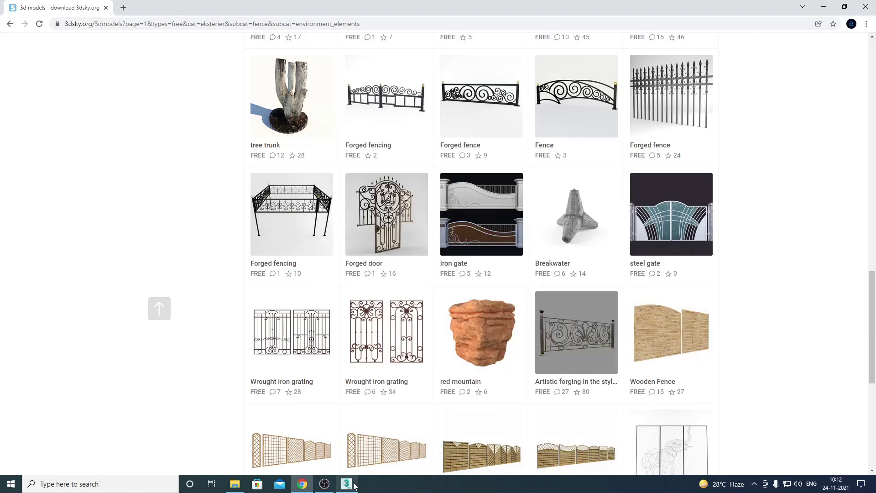
{"action": "mouse_move", "coordinate": [346, 484]}
{"action": "left_click", "coordinate": [342, 454]}
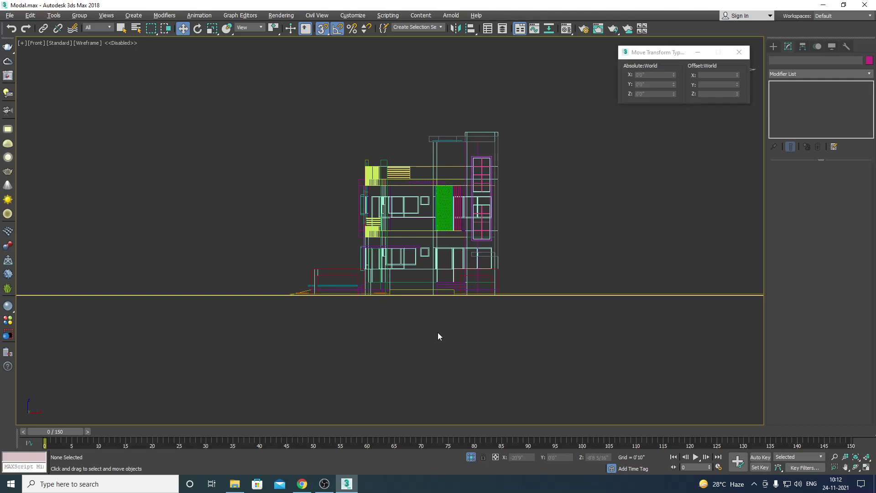
In shaded Perspective, select the front wall pieces around the gate and isolate them.
{"action": "key", "text": "F3"}
{"action": "key", "text": "p"}
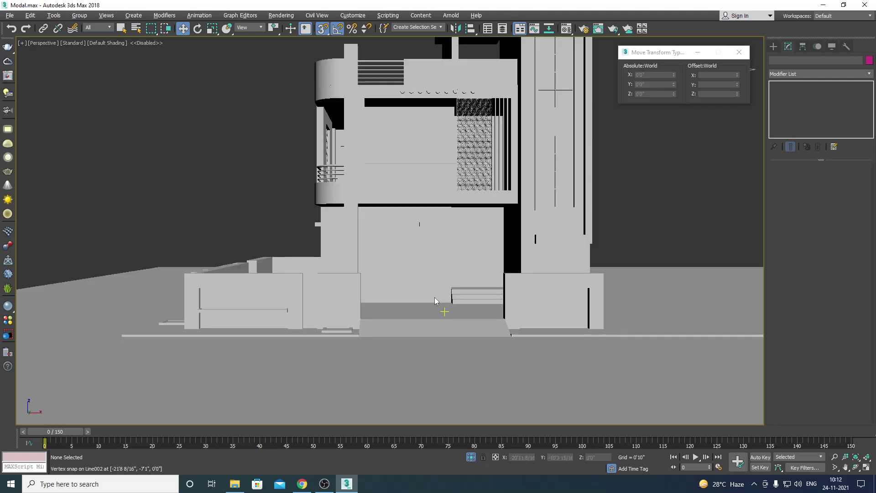
{"action": "middle_click_drag", "start_coordinate": [434, 297], "coordinate": [443, 264], "text": "alt"}
{"action": "scroll", "coordinate": [444, 264], "scroll_direction": "up", "scroll_amount": 5}
{"action": "scroll", "coordinate": [499, 326], "scroll_direction": "up", "scroll_amount": 4}
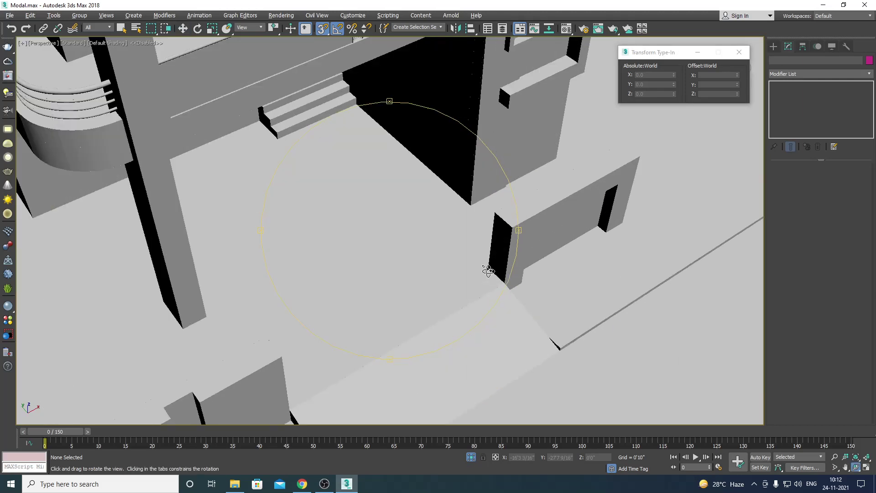
{"action": "key", "text": "w"}
{"action": "left_click", "coordinate": [497, 246]}
{"action": "scroll", "coordinate": [302, 354], "scroll_direction": "down", "scroll_amount": 3}
{"action": "left_click", "coordinate": [333, 334], "text": "ctrl"}
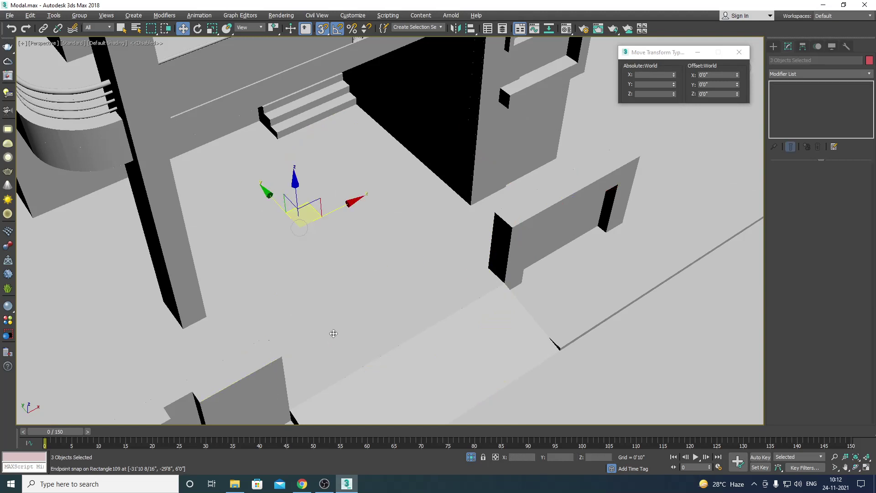
{"action": "key", "text": "alt+q"}
Show the isolated walls in Front wireframe, deselected and panned into frame.
{"action": "key", "text": "f"}
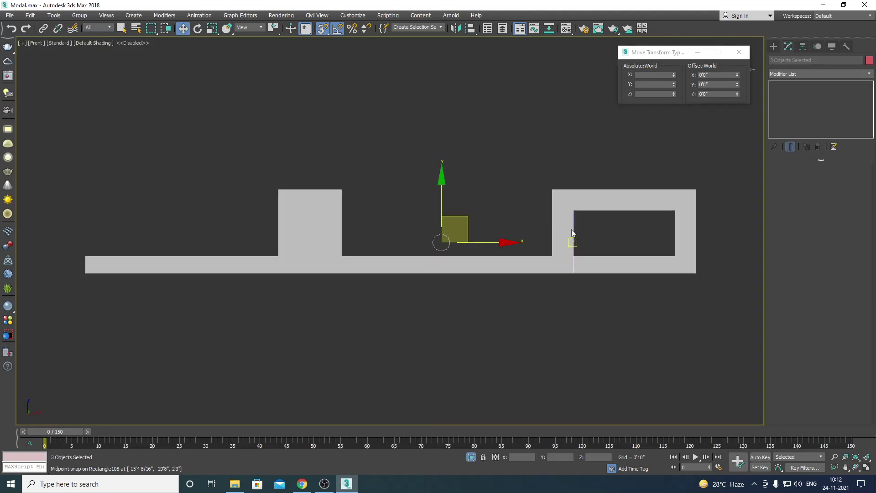
{"action": "key", "text": "F3"}
{"action": "left_click", "coordinate": [516, 176]}
{"action": "middle_click_drag", "start_coordinate": [516, 176], "coordinate": [455, 299]}
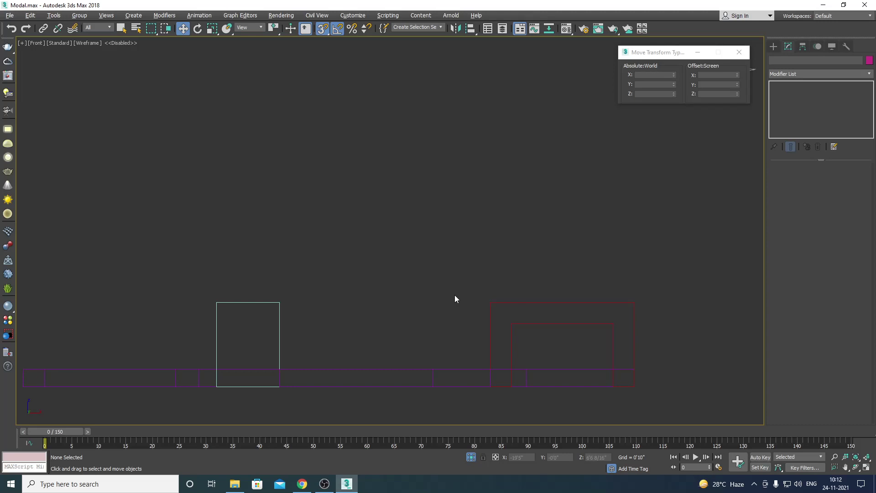
Draw a rectangle across the gate opening, convert it to an editable spline, and set its corner vertices to Bezier.
{"action": "right_click", "coordinate": [453, 288]}
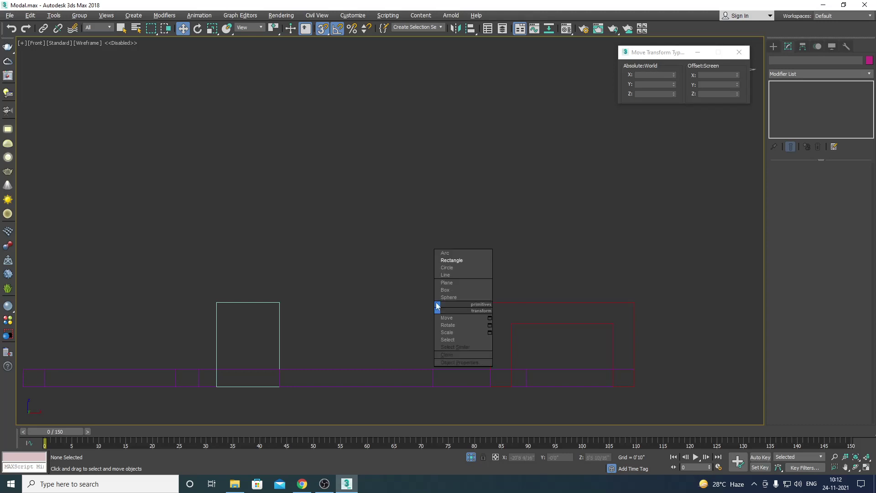
{"action": "left_click", "coordinate": [445, 266]}
{"action": "left_click_drag", "start_coordinate": [271, 368], "coordinate": [491, 302]}
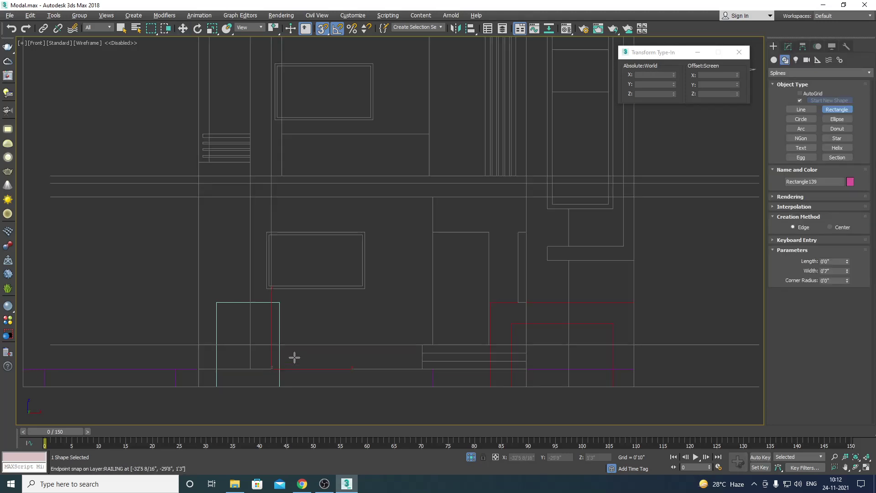
{"action": "key", "text": "w"}
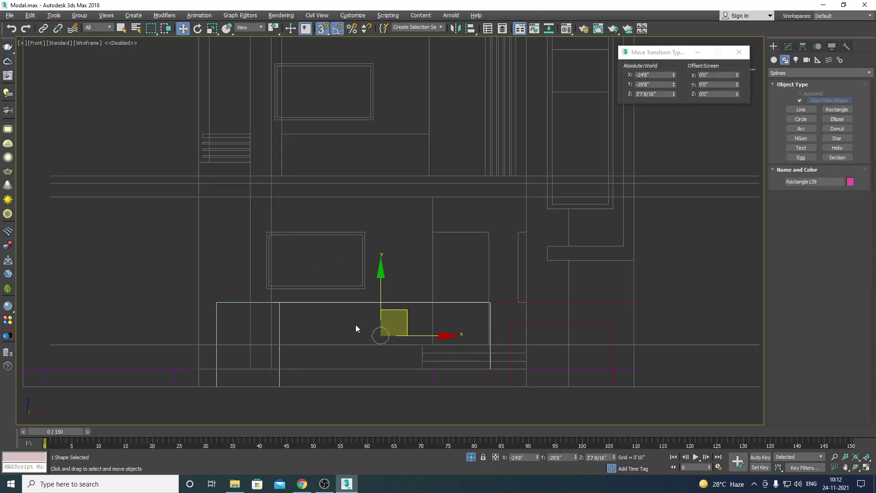
{"action": "right_click", "coordinate": [355, 324]}
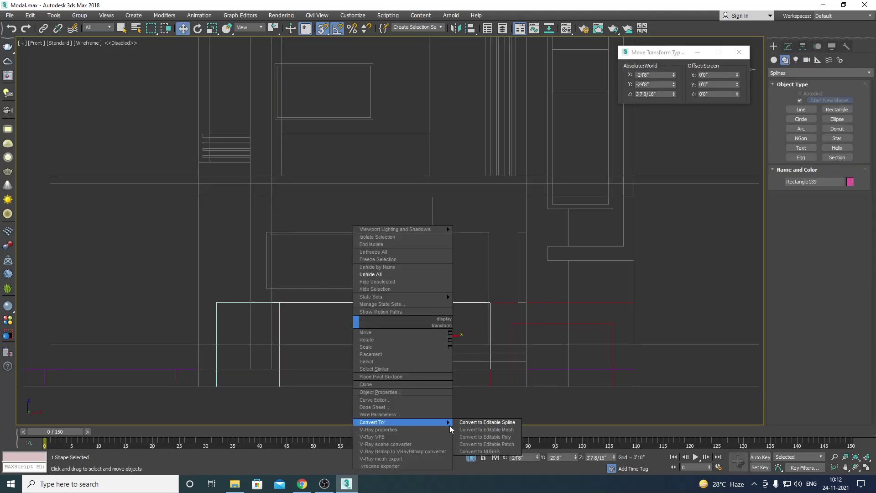
{"action": "left_click", "coordinate": [474, 422]}
{"action": "key", "text": "1"}
{"action": "key", "text": "ctrl+a"}
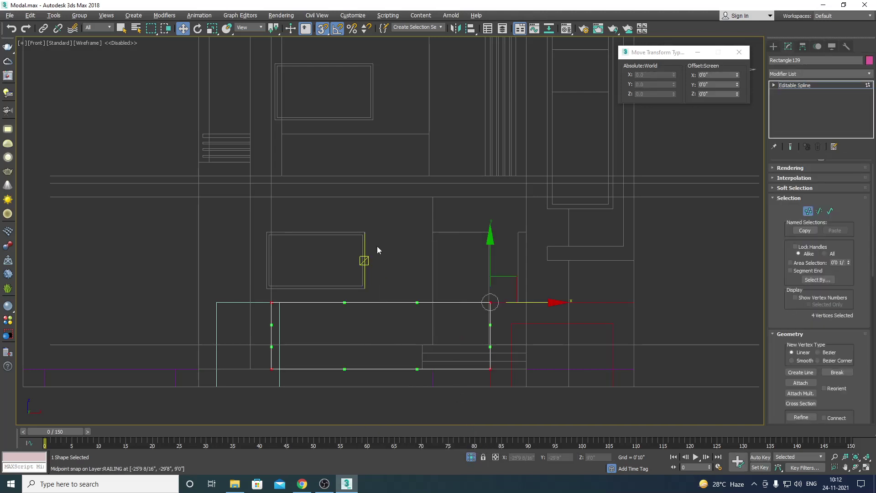
{"action": "right_click", "coordinate": [375, 244]}
{"action": "left_click", "coordinate": [364, 187]}
{"action": "middle_click_drag", "start_coordinate": [550, 293], "coordinate": [555, 291]}
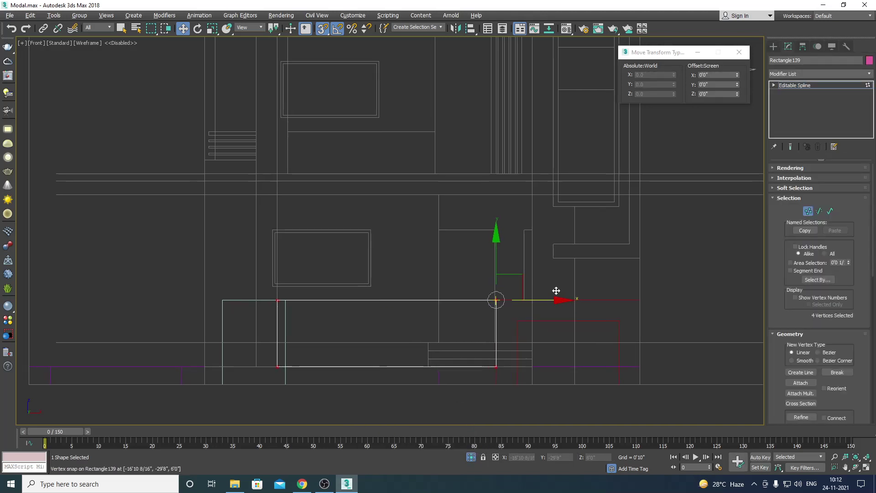
Raise the rectangle's top edge 6" and pull its left and right edges inward to fit.
{"action": "left_click", "coordinate": [819, 210]}
{"action": "left_click_drag", "start_coordinate": [401, 221], "coordinate": [396, 321]}
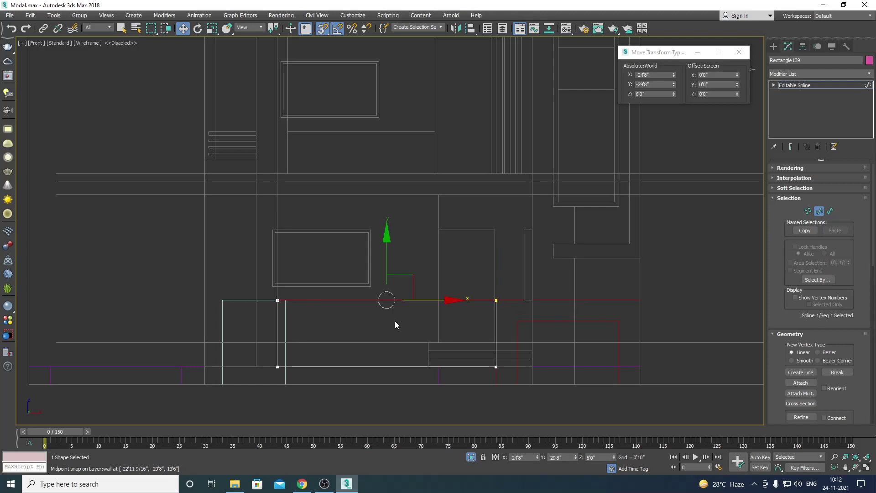
{"action": "left_click", "coordinate": [716, 84]}
{"action": "type", "text": "6"}
{"action": "key", "text": "Return"}
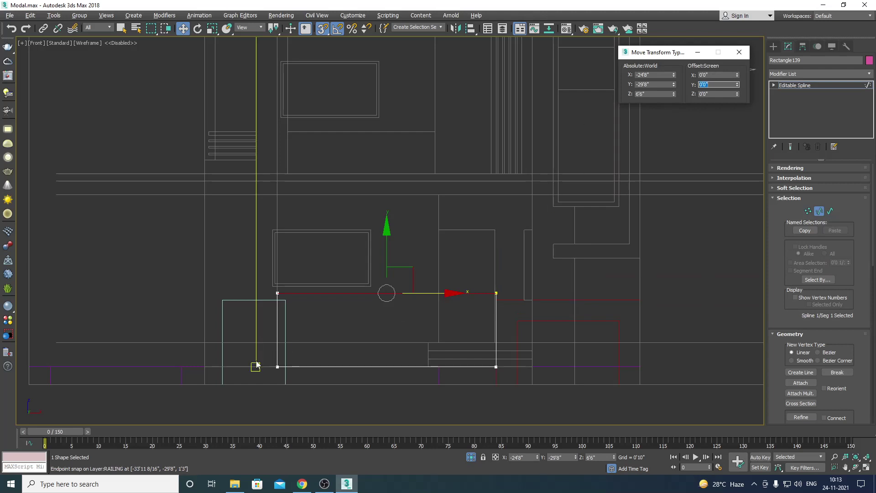
{"action": "scroll", "coordinate": [254, 362], "scroll_direction": "up", "scroll_amount": 2}
{"action": "left_click_drag", "start_coordinate": [362, 307], "coordinate": [254, 332]}
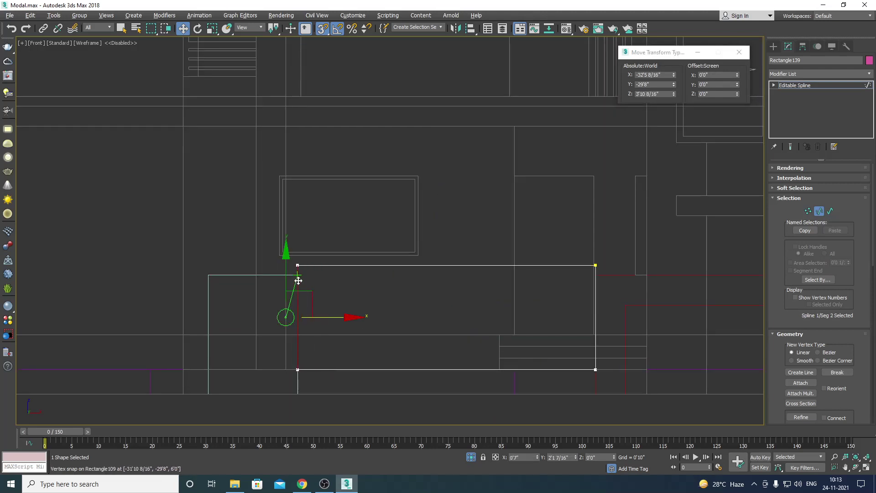
{"action": "left_click_drag", "start_coordinate": [286, 292], "coordinate": [297, 280]}
{"action": "scroll", "coordinate": [310, 292], "scroll_direction": "down", "scroll_amount": 2}
{"action": "scroll", "coordinate": [465, 297], "scroll_direction": "up", "scroll_amount": 2}
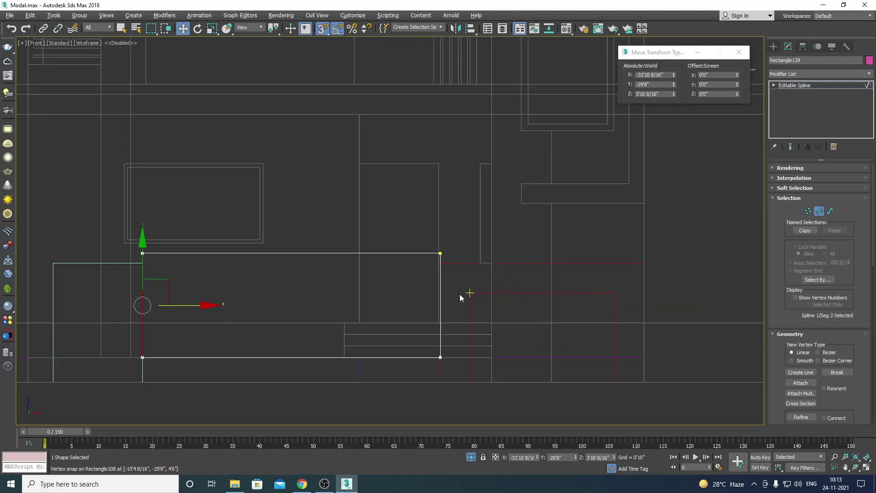
{"action": "mouse_move", "coordinate": [439, 305]}
{"action": "left_mouse_down"}
{"action": "mouse_move", "coordinate": [362, 302]}
{"action": "mouse_move", "coordinate": [439, 305]}
{"action": "left_mouse_up"}
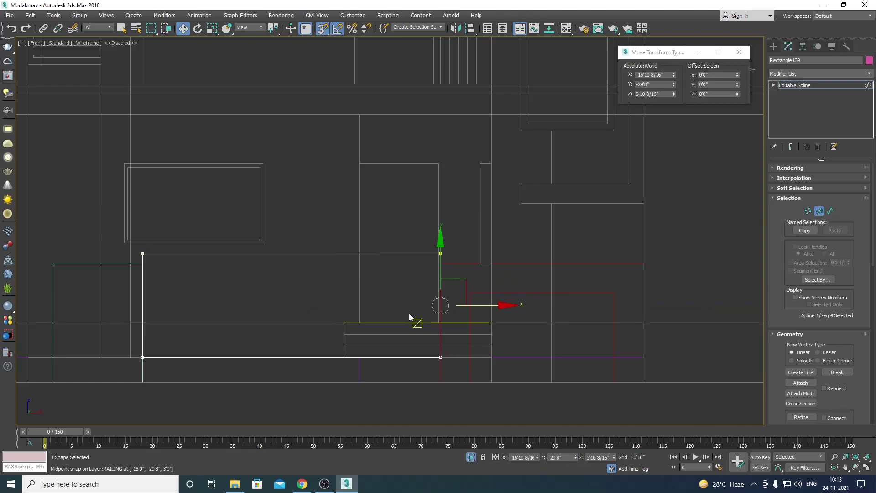
{"action": "scroll", "coordinate": [442, 251], "scroll_direction": "down", "scroll_amount": 2}
{"action": "middle_click_drag", "start_coordinate": [348, 300], "coordinate": [388, 300]}
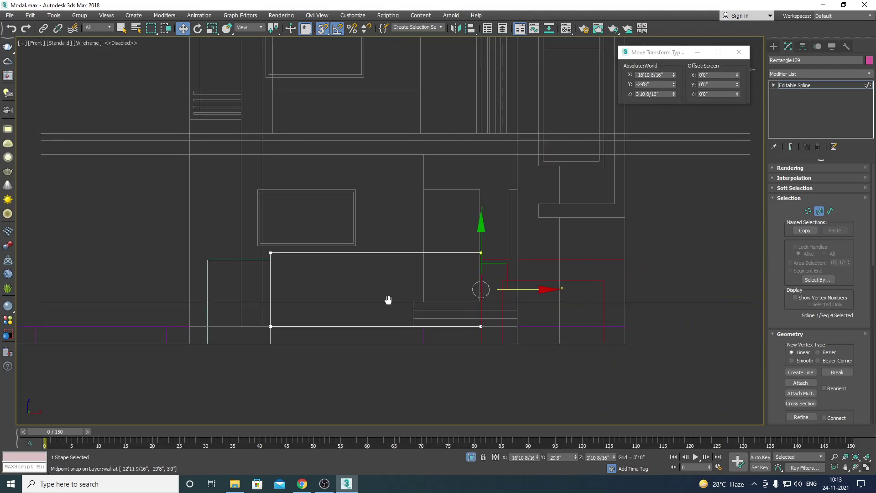
{"action": "left_click", "coordinate": [830, 210]}
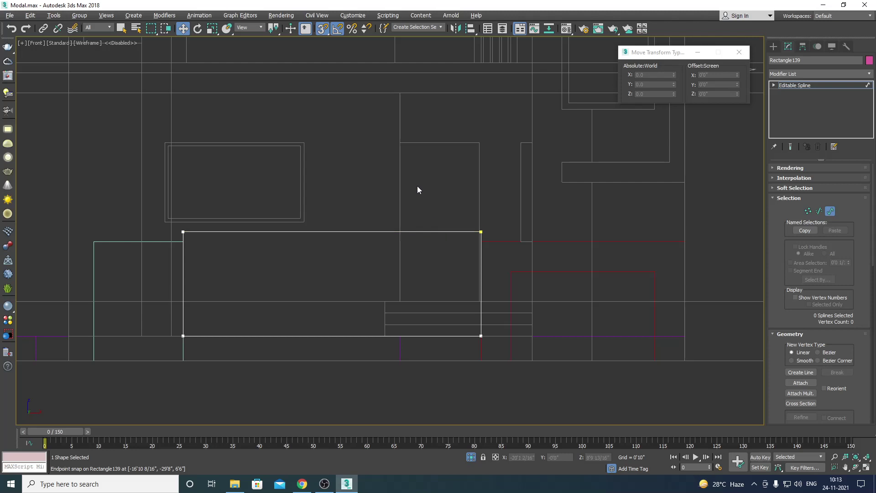
Outline the rectangle spline by 1 to create an inner opening.
{"action": "left_click", "coordinate": [406, 257]}
{"action": "scroll", "coordinate": [831, 323], "scroll_direction": "down", "scroll_amount": 5}
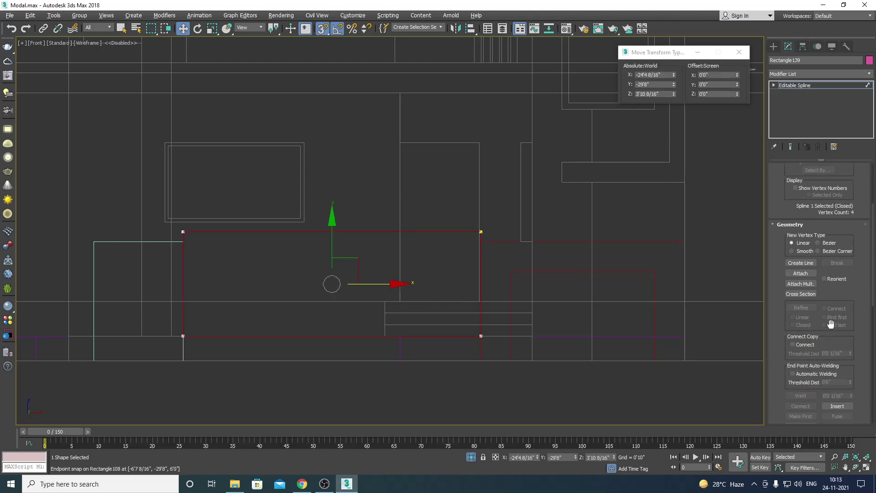
{"action": "scroll", "coordinate": [831, 323], "scroll_direction": "down", "scroll_amount": 3}
{"action": "scroll", "coordinate": [833, 335], "scroll_direction": "down", "scroll_amount": 2}
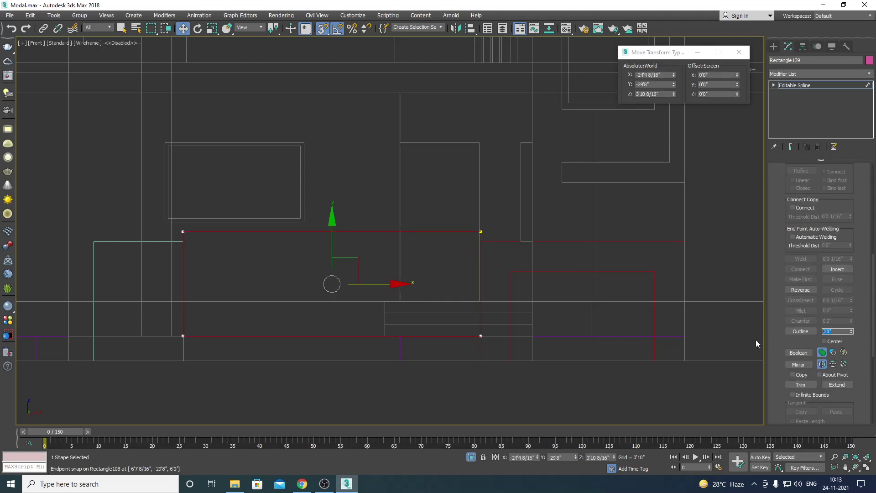
{"action": "type", "text": "1"}
{"action": "key", "text": "Return"}
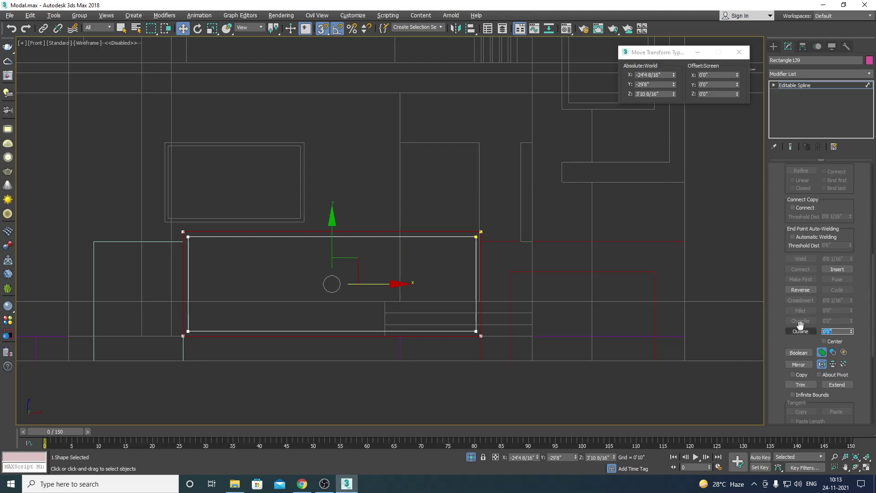
Move the inner opening's right edge to the top edge's midpoint, offset slightly left.
{"action": "left_click", "coordinate": [773, 85]}
{"action": "left_click", "coordinate": [793, 101]}
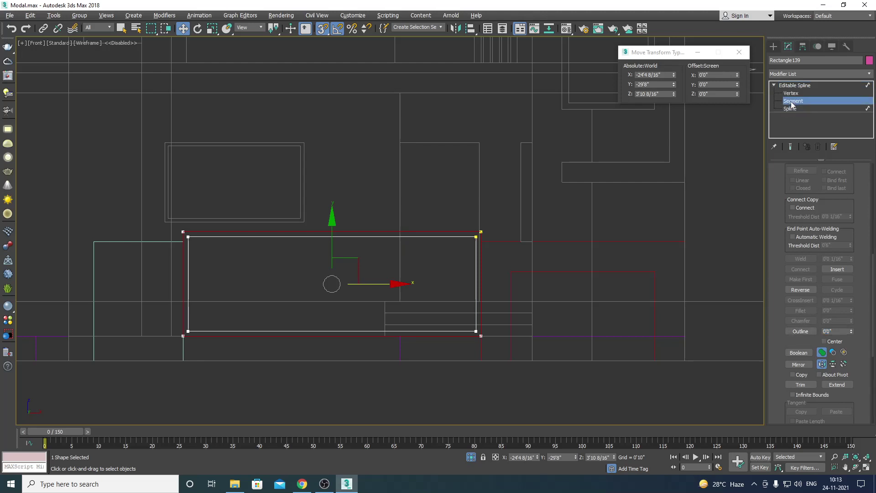
{"action": "left_click", "coordinate": [480, 258]}
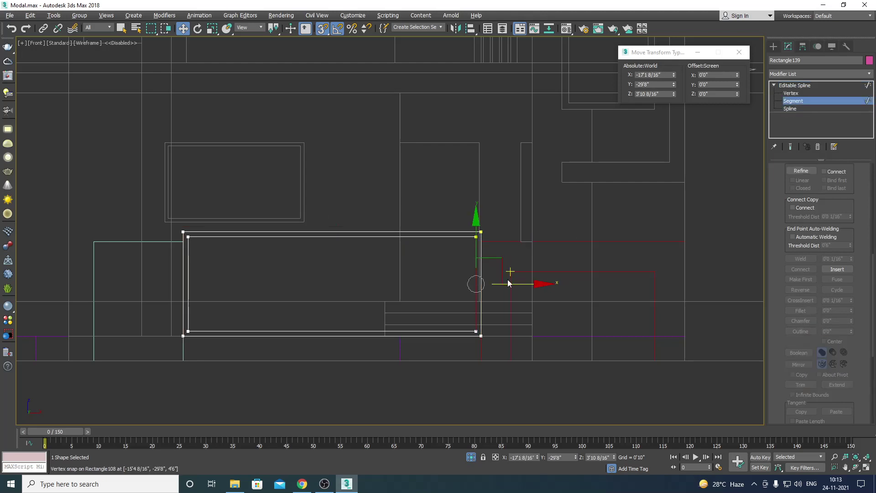
{"action": "left_click_drag", "start_coordinate": [479, 284], "coordinate": [331, 237]}
{"action": "left_click", "coordinate": [723, 75]}
{"action": "type", "text": "-1.5"}
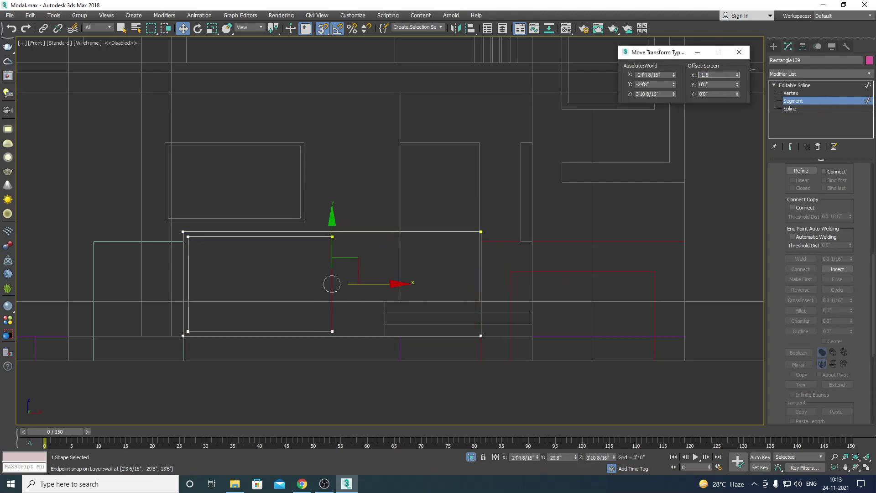
{"action": "key", "text": "Return"}
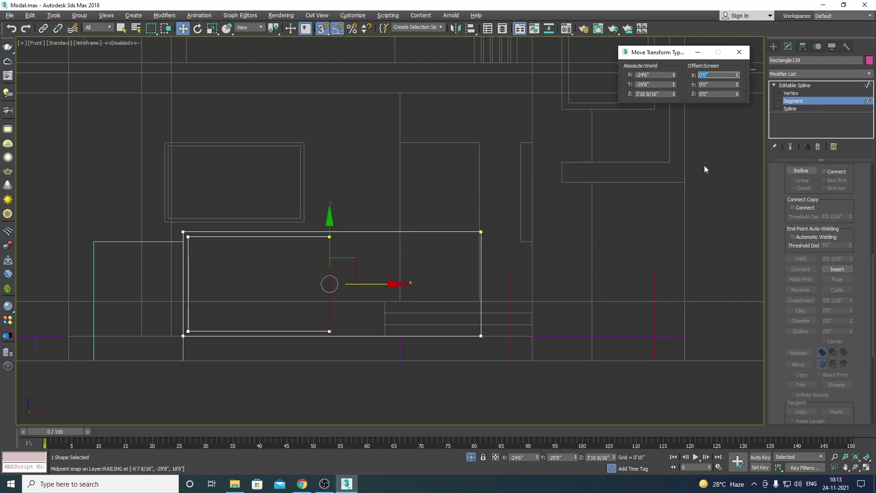
Copy the inner opening into the right half, snapped to the outer edge and shifted 3" left.
{"action": "left_click", "coordinate": [783, 108]}
{"action": "scroll", "coordinate": [264, 319], "scroll_direction": "up", "scroll_amount": 2}
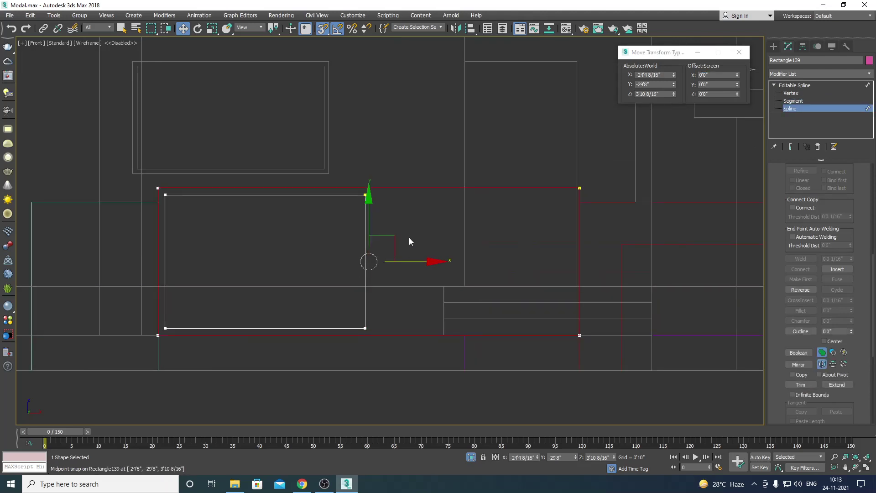
{"action": "left_click", "coordinate": [365, 253]}
{"action": "left_click_drag", "start_coordinate": [314, 262], "coordinate": [578, 234]}
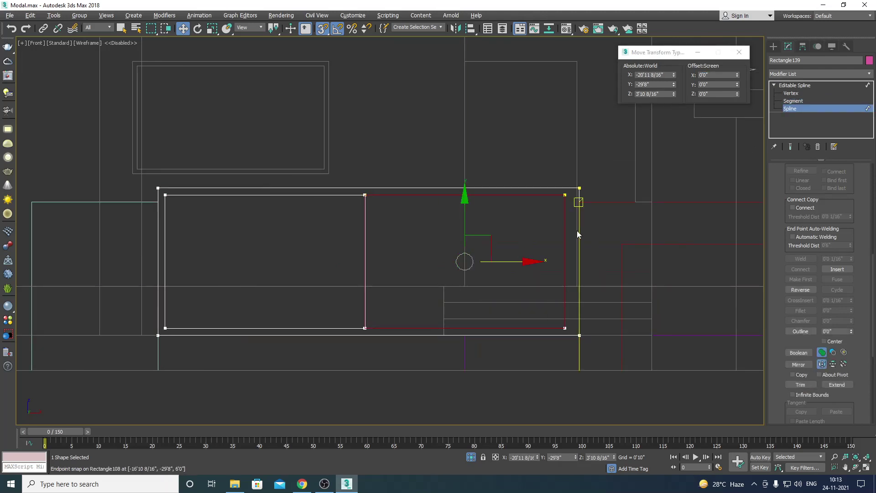
{"action": "scroll", "coordinate": [577, 234], "scroll_direction": "up", "scroll_amount": 2}
{"action": "left_click_drag", "start_coordinate": [559, 179], "coordinate": [580, 172]}
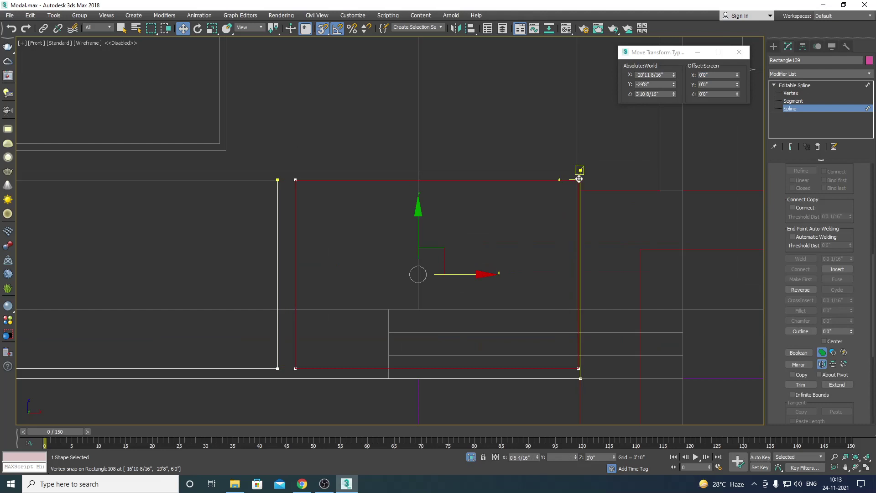
{"action": "double_click", "coordinate": [709, 75]}
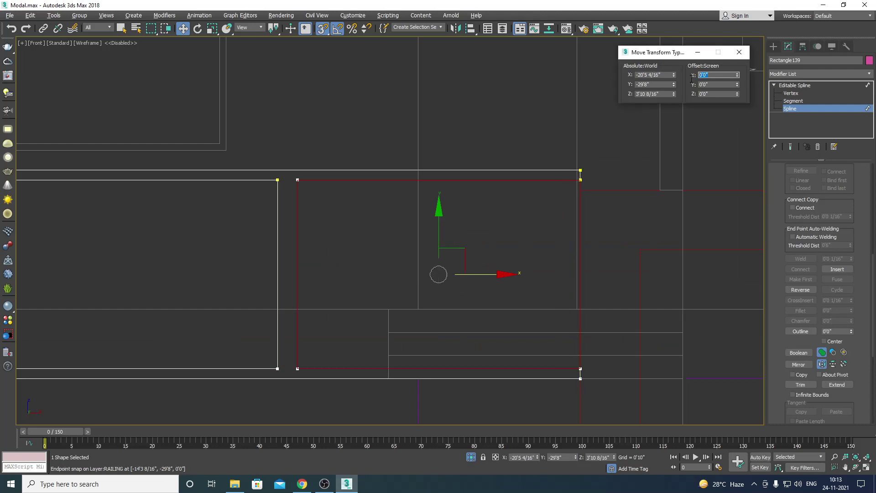
{"action": "key", "text": "Return"}
{"action": "scroll", "coordinate": [581, 184], "scroll_direction": "down", "scroll_amount": 2}
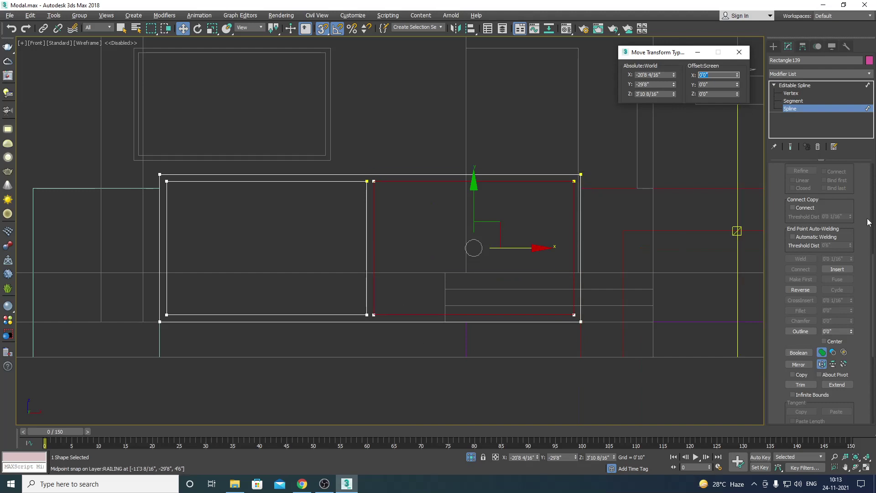
Extrude the double-opening frame outline by 3" and check it in shaded view.
{"action": "left_click", "coordinate": [793, 85]}
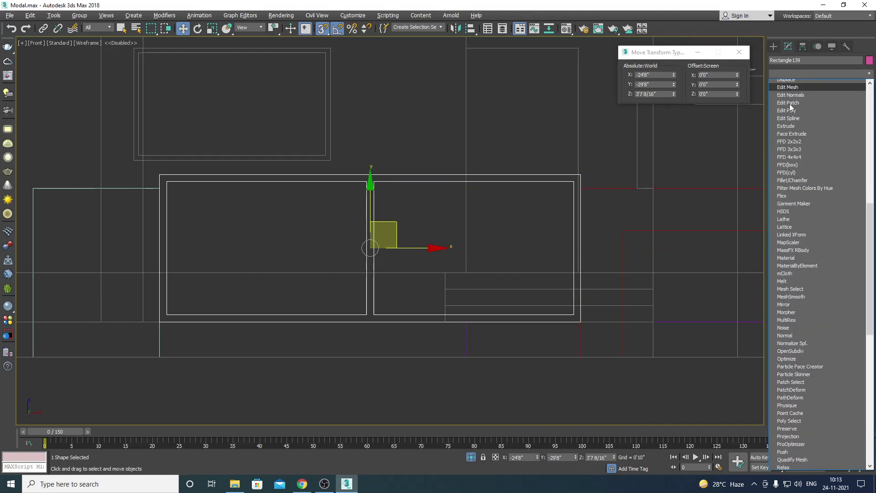
{"action": "scroll", "coordinate": [790, 105], "scroll_direction": "down", "scroll_amount": 10}
{"action": "left_click", "coordinate": [790, 120]}
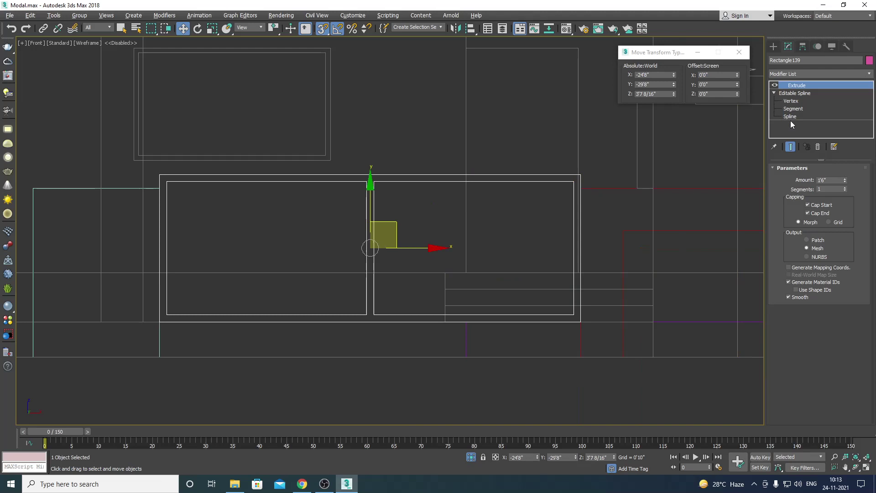
{"action": "double_click", "coordinate": [828, 180]}
{"action": "type", "text": "3"}
{"action": "left_click", "coordinate": [425, 114]}
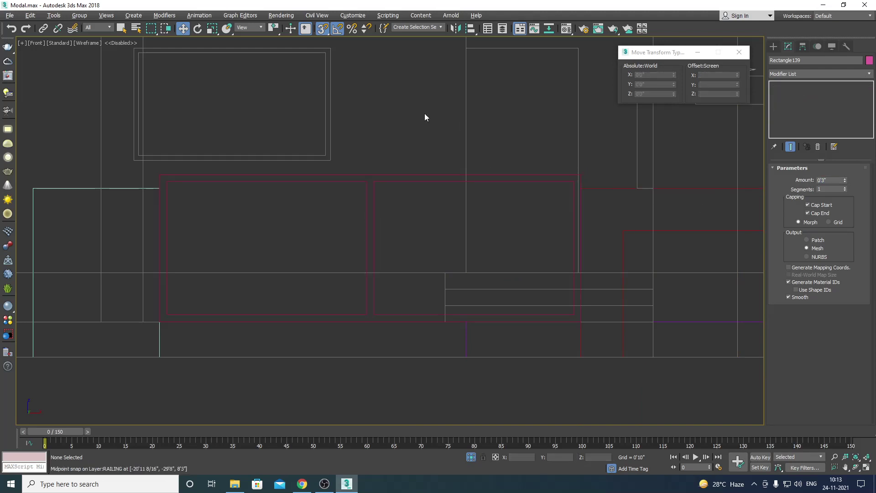
{"action": "key", "text": "F3"}
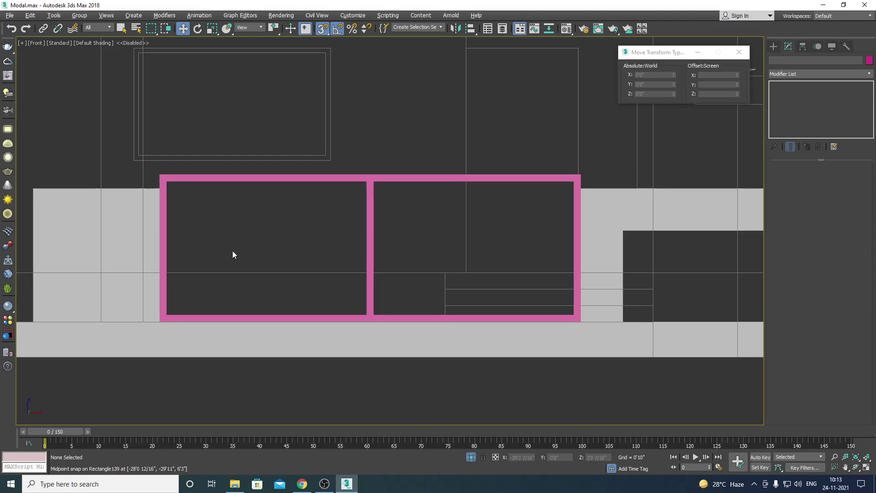
{"action": "key", "text": "F3"}
Draw a rectangle in the frame's left opening, convert it to editable spline with Corner vertices.
{"action": "right_click", "coordinate": [242, 231]}
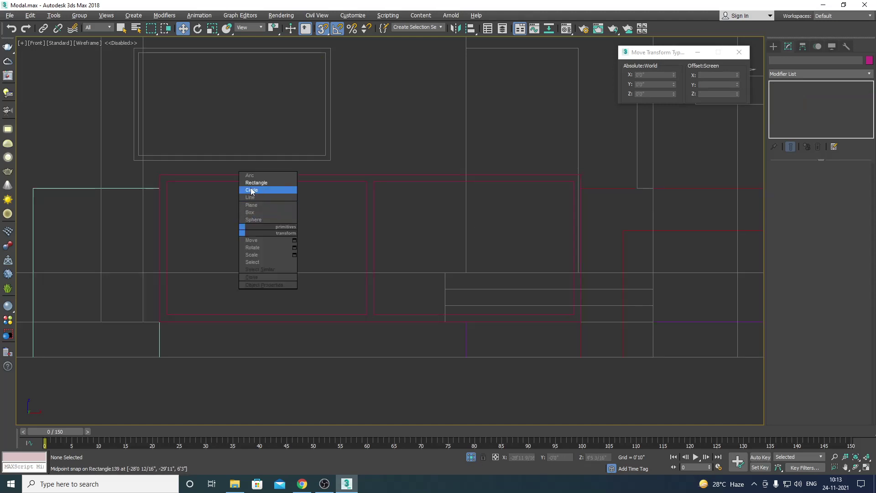
{"action": "left_click", "coordinate": [250, 182]}
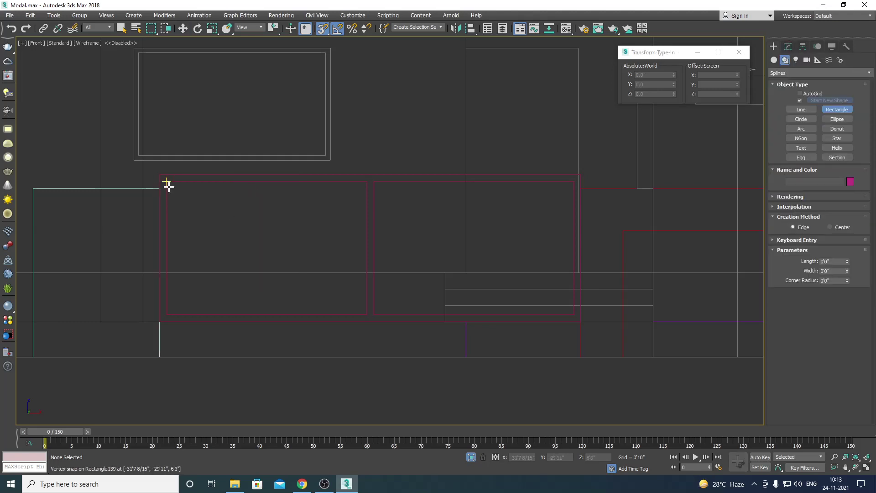
{"action": "left_click_drag", "start_coordinate": [167, 182], "coordinate": [367, 248]}
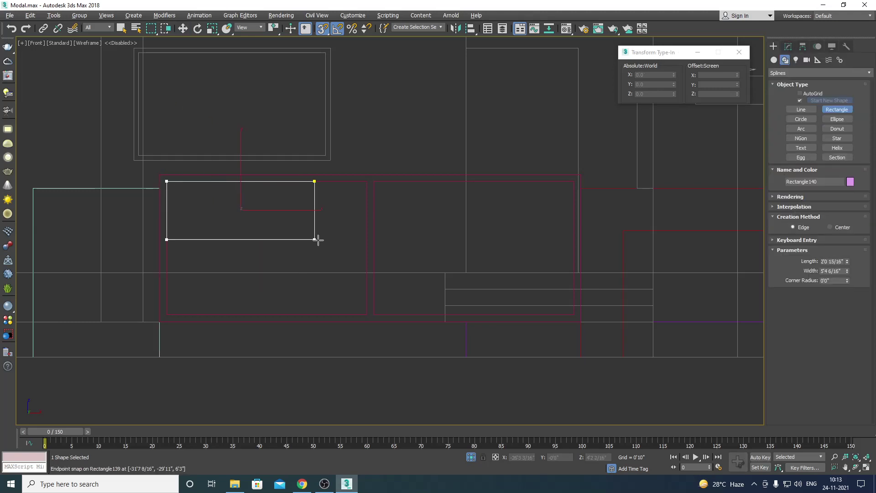
{"action": "right_click", "coordinate": [235, 201]}
{"action": "right_click", "coordinate": [233, 209]}
{"action": "left_click", "coordinate": [339, 291]}
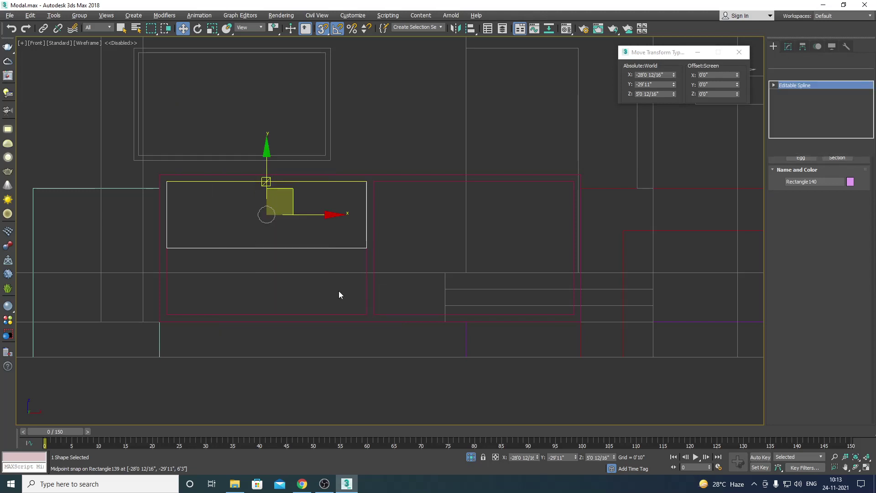
{"action": "key", "text": "1"}
{"action": "key", "text": "ctrl+a"}
{"action": "right_click", "coordinate": [310, 248]}
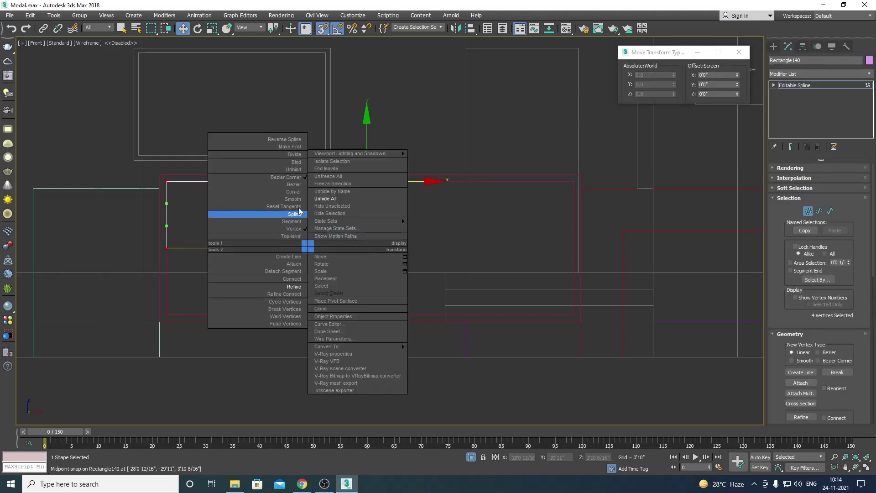
{"action": "left_click", "coordinate": [292, 192]}
{"action": "middle_click_drag", "start_coordinate": [272, 208], "coordinate": [337, 238]}
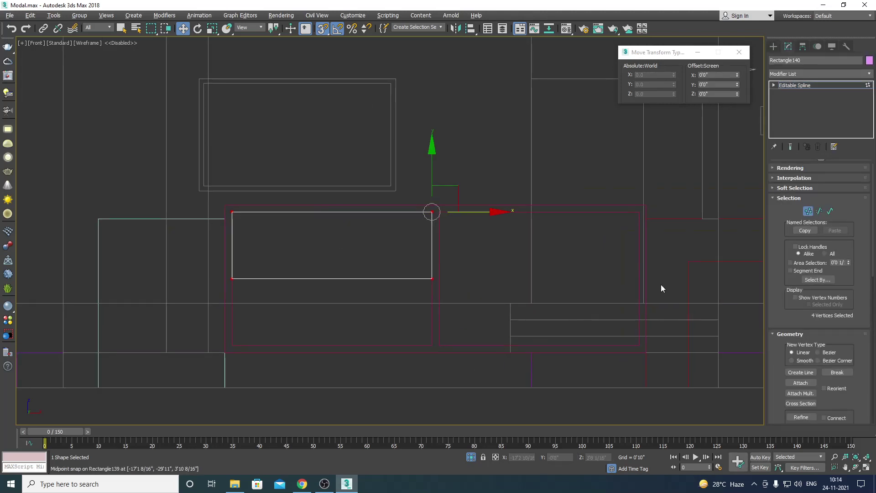
Move the rectangle's bottom edge up to form a thin strip, offset down 2" then 1".
{"action": "left_click", "coordinate": [818, 211]}
{"action": "scroll", "coordinate": [358, 274], "scroll_direction": "up", "scroll_amount": 2}
{"action": "scroll", "coordinate": [357, 273], "scroll_direction": "up", "scroll_amount": 2}
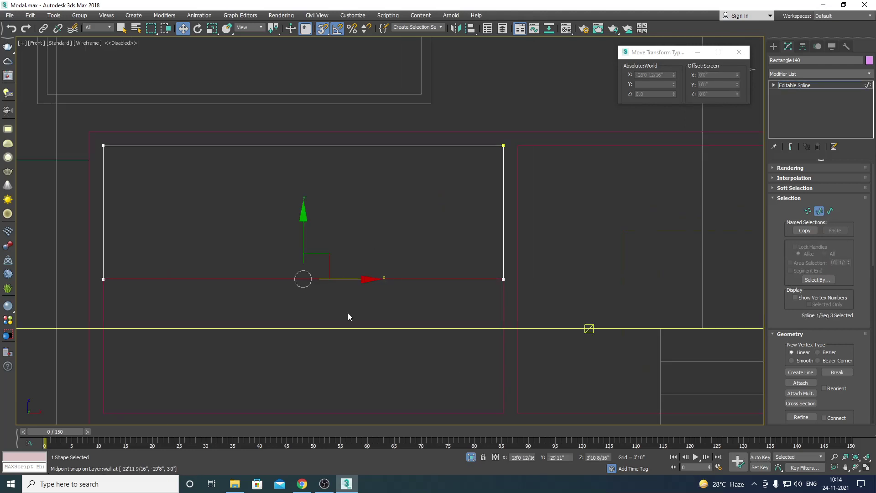
{"action": "scroll", "coordinate": [347, 311], "scroll_direction": "down", "scroll_amount": 2}
{"action": "left_click_drag", "start_coordinate": [310, 284], "coordinate": [310, 189]}
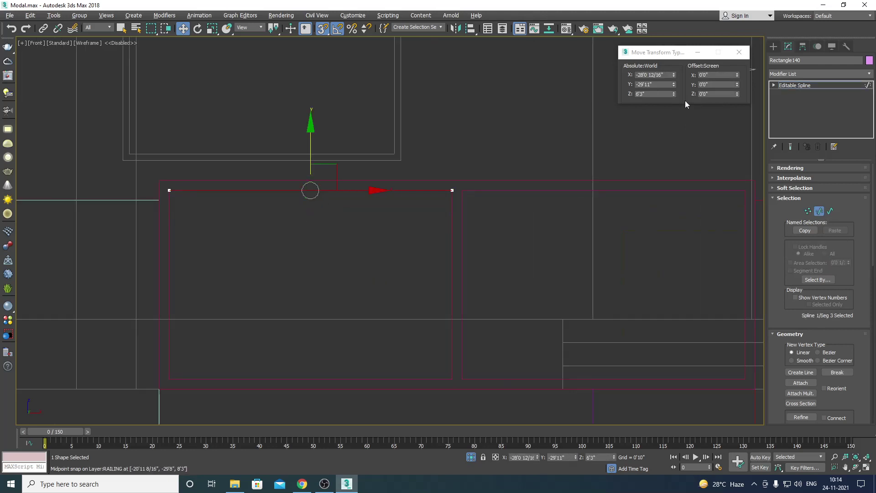
{"action": "double_click", "coordinate": [712, 84]}
{"action": "type", "text": "-2"}
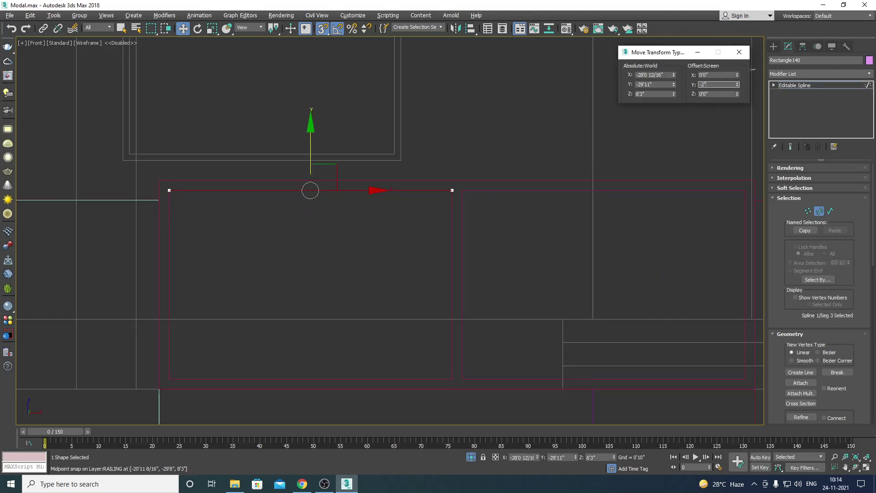
{"action": "key", "text": "Return"}
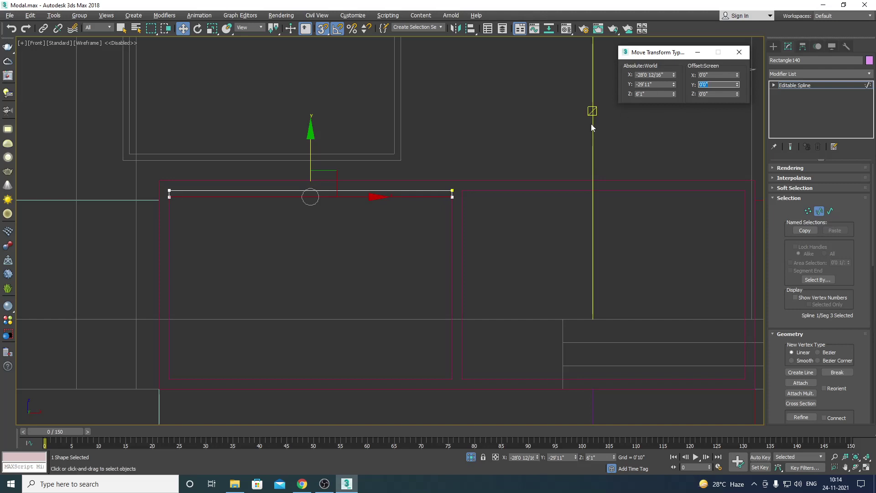
{"action": "type", "text": "-3"}
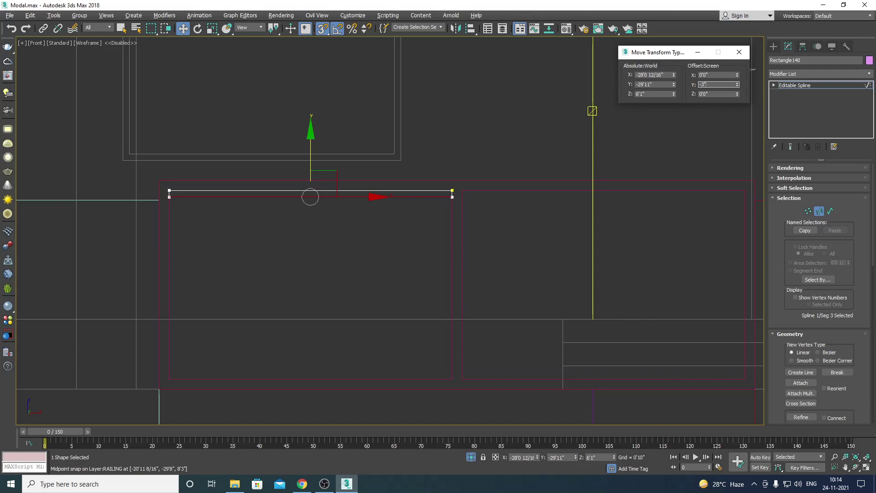
{"action": "key", "text": "Return"}
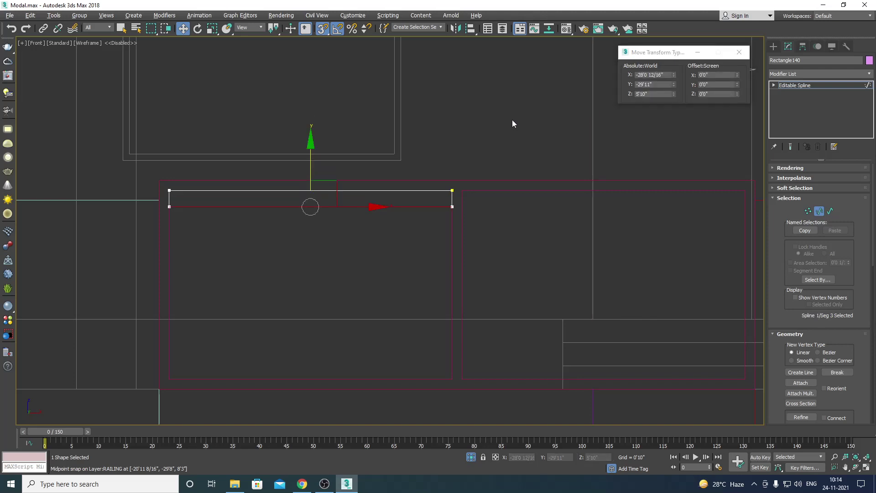
{"action": "key", "text": "ctrl+z"}
{"action": "left_click", "coordinate": [714, 87]}
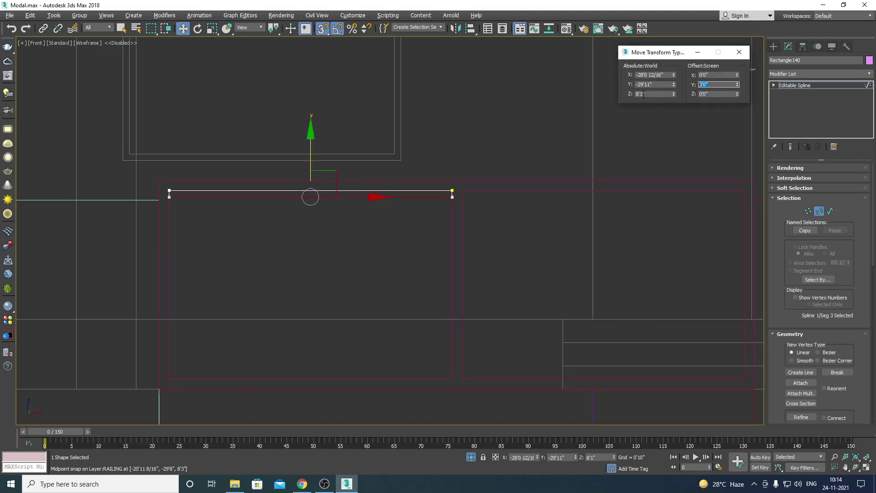
{"action": "type", "text": "-1"}
{"action": "key", "text": "Return"}
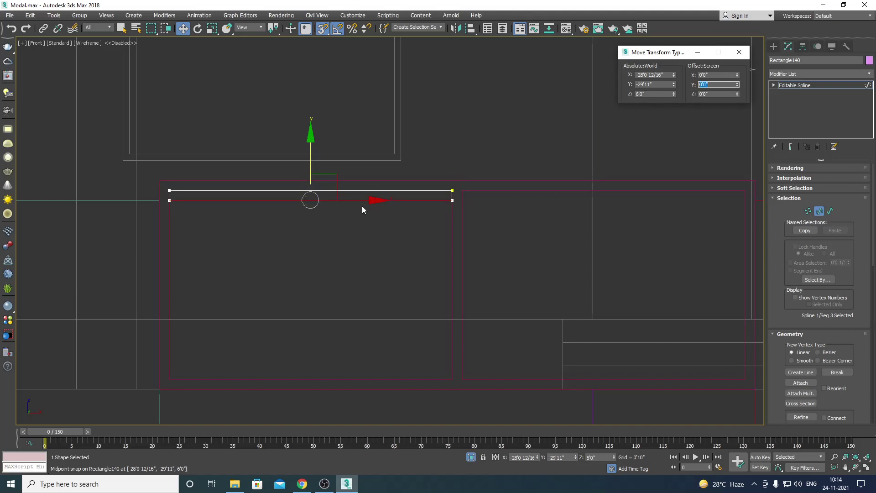
Lower the strip 1", then copy strips downward with 1" gaps beneath it.
{"action": "left_click", "coordinate": [830, 211]}
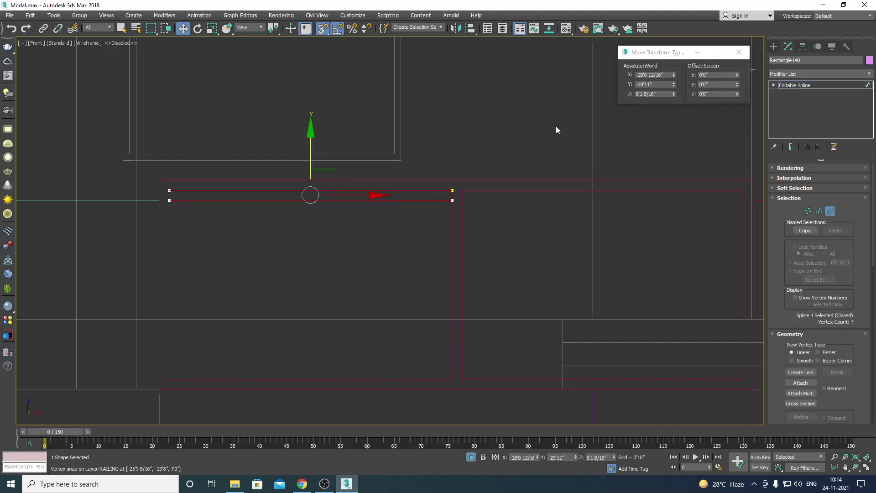
{"action": "left_click", "coordinate": [723, 85]}
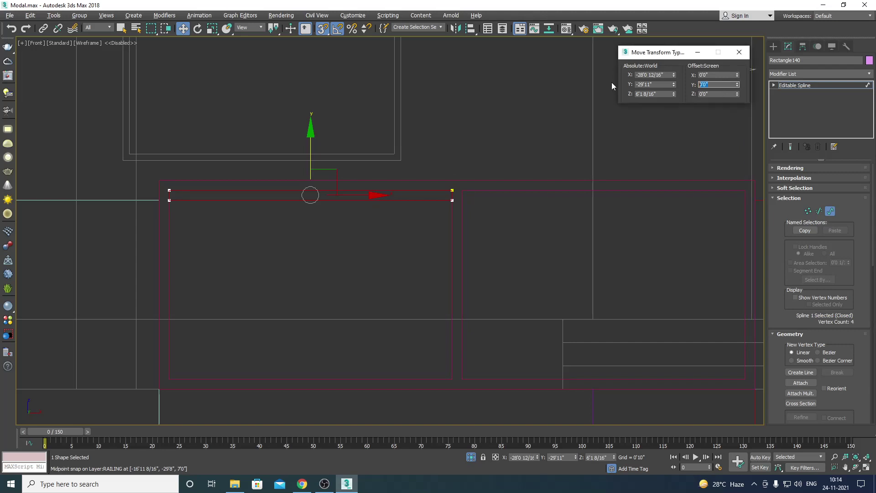
{"action": "type", "text": "-1"}
{"action": "key", "text": "Return"}
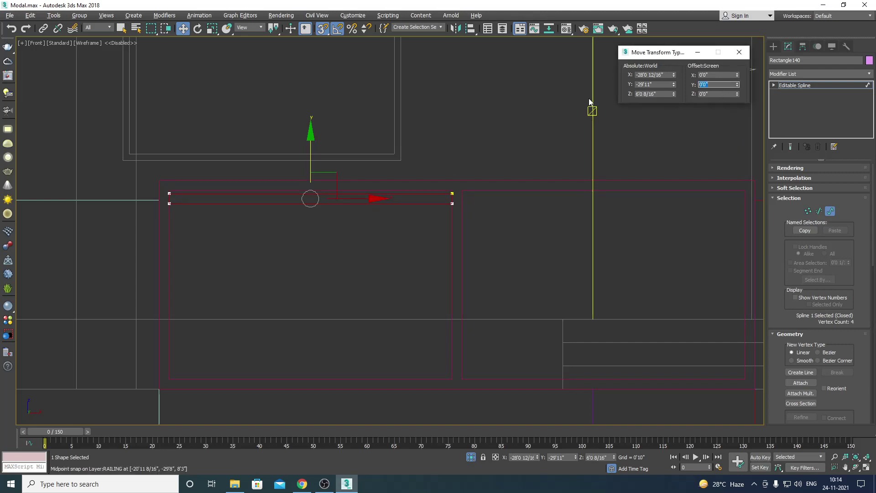
{"action": "scroll", "coordinate": [301, 187], "scroll_direction": "up", "scroll_amount": 1}
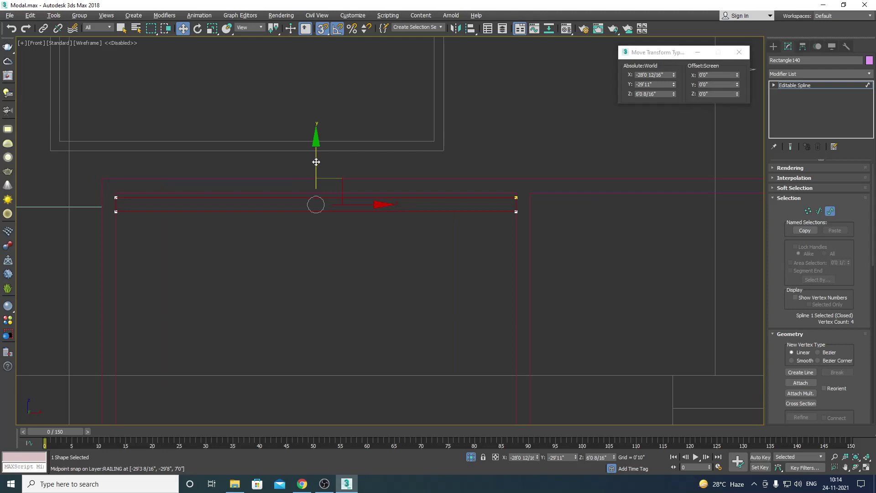
{"action": "mouse_move", "coordinate": [313, 167]}
{"action": "left_mouse_down", "text": "shift"}
{"action": "mouse_move", "coordinate": [163, 256]}
{"action": "mouse_move", "coordinate": [116, 211]}
{"action": "left_mouse_up", "text": "shift"}
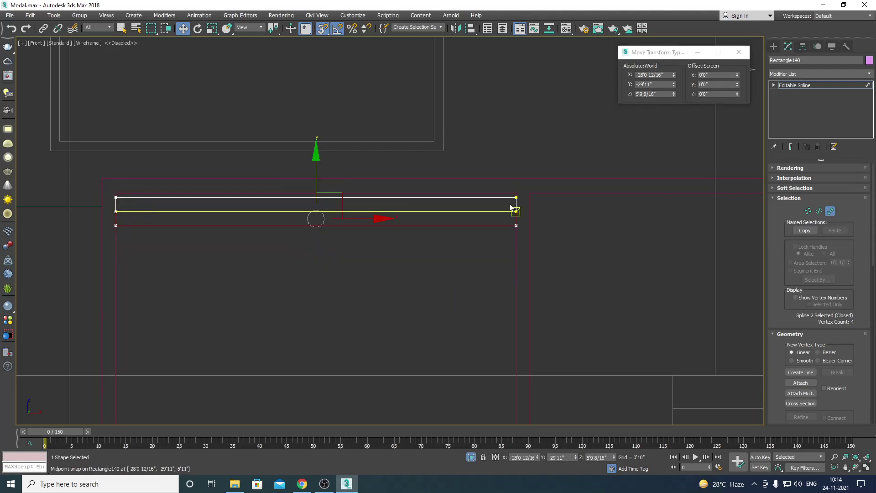
{"action": "left_click", "coordinate": [711, 86]}
{"action": "key", "text": "Return"}
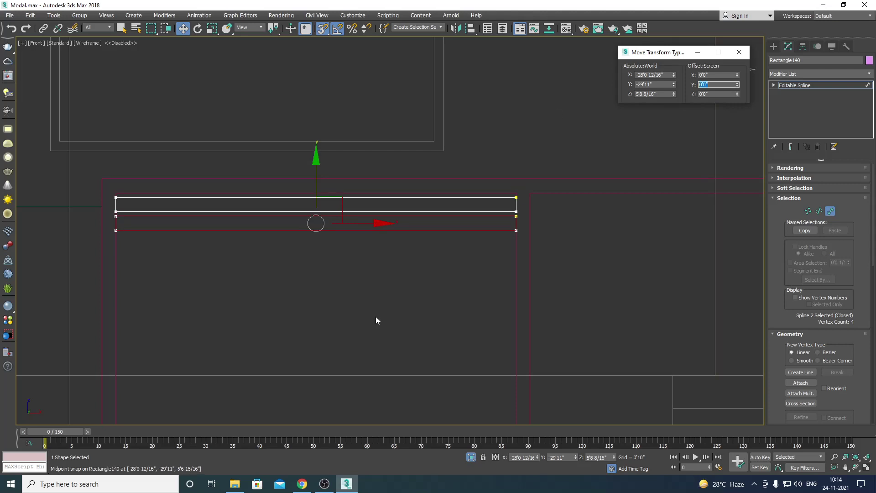
{"action": "mouse_move", "coordinate": [316, 158]}
{"action": "left_mouse_down", "text": "shift"}
{"action": "mouse_move", "coordinate": [132, 264]}
{"action": "mouse_move", "coordinate": [116, 231]}
{"action": "left_mouse_up", "text": "shift"}
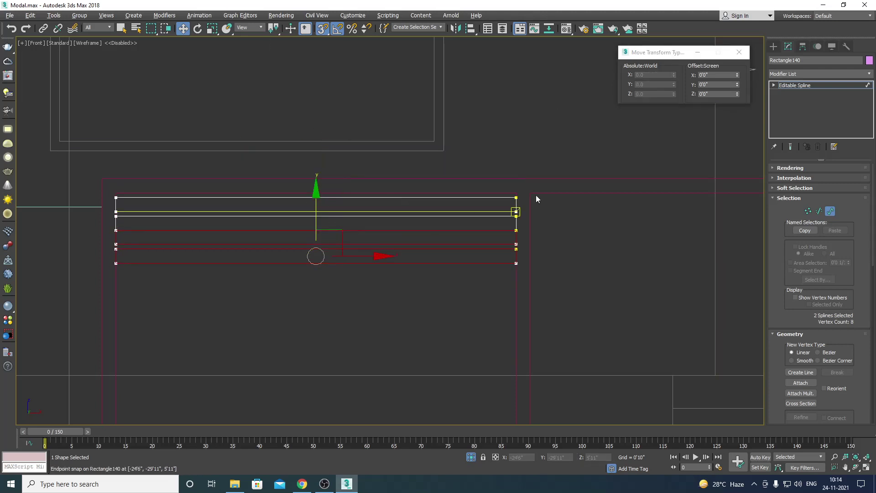
Copy the slat outlines down the frame repeatedly, each set offset -1" in Y.
{"action": "left_click", "coordinate": [723, 85]}
{"action": "type", "text": "-1"}
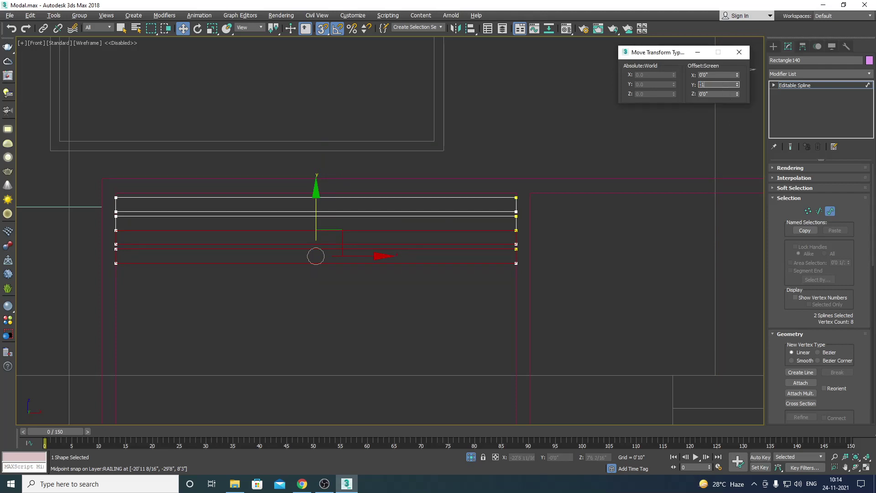
{"action": "key", "text": "Return"}
{"action": "scroll", "coordinate": [604, 142], "scroll_direction": "down", "scroll_amount": 4}
{"action": "key", "text": "ctrl+a"}
{"action": "scroll", "coordinate": [470, 196], "scroll_direction": "up", "scroll_amount": 2}
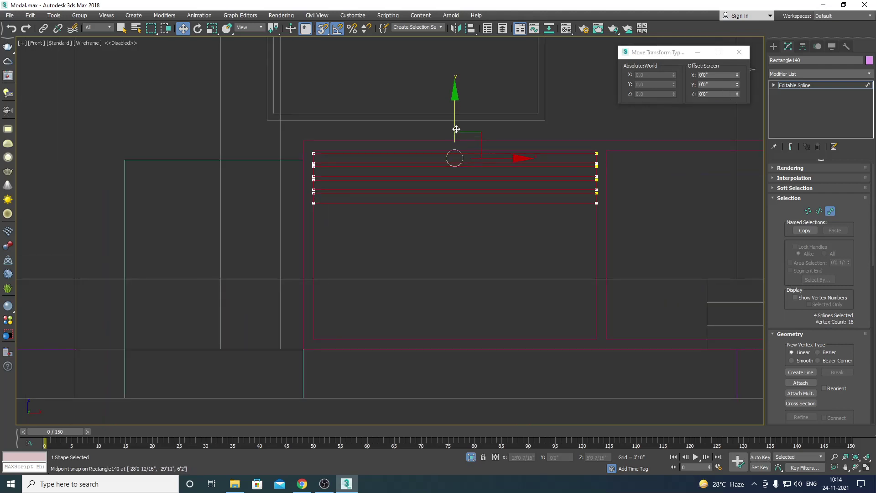
{"action": "left_click_drag", "start_coordinate": [456, 129], "coordinate": [564, 190], "text": "shift"}
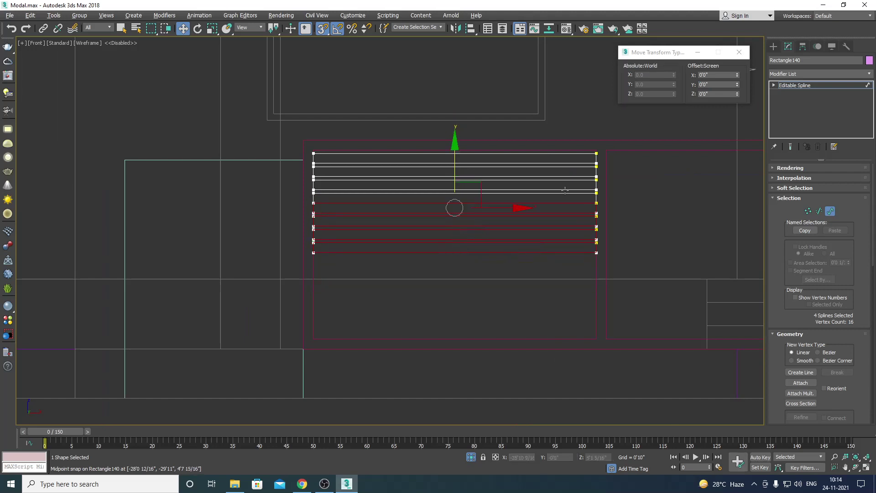
{"action": "left_click", "coordinate": [713, 85]}
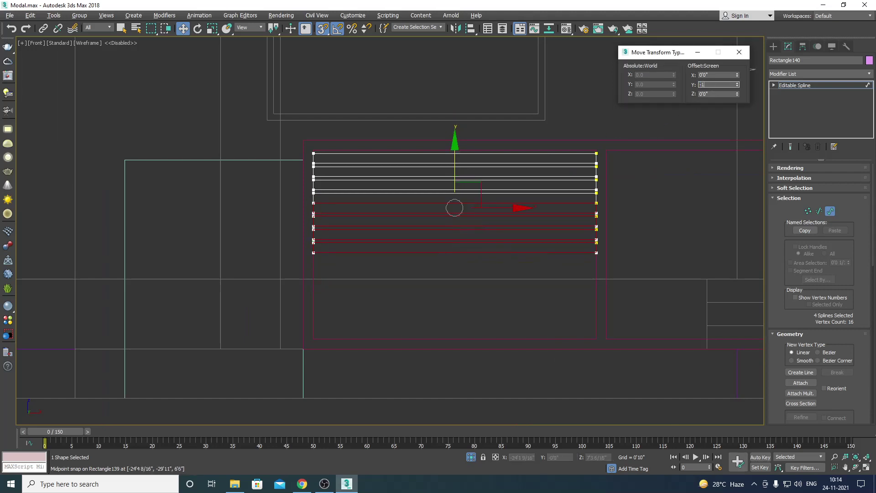
{"action": "key", "text": "Return"}
{"action": "key", "text": "ctrl+a"}
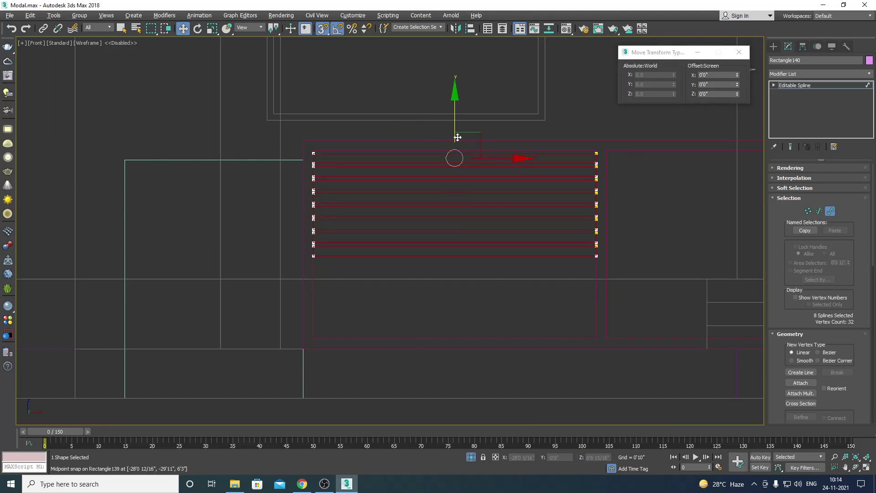
{"action": "mouse_move", "coordinate": [457, 137]}
{"action": "left_mouse_down", "text": "shift"}
{"action": "mouse_move", "coordinate": [327, 271]}
{"action": "mouse_move", "coordinate": [328, 255]}
{"action": "left_mouse_up", "text": "shift"}
{"action": "left_click", "coordinate": [622, 93]}
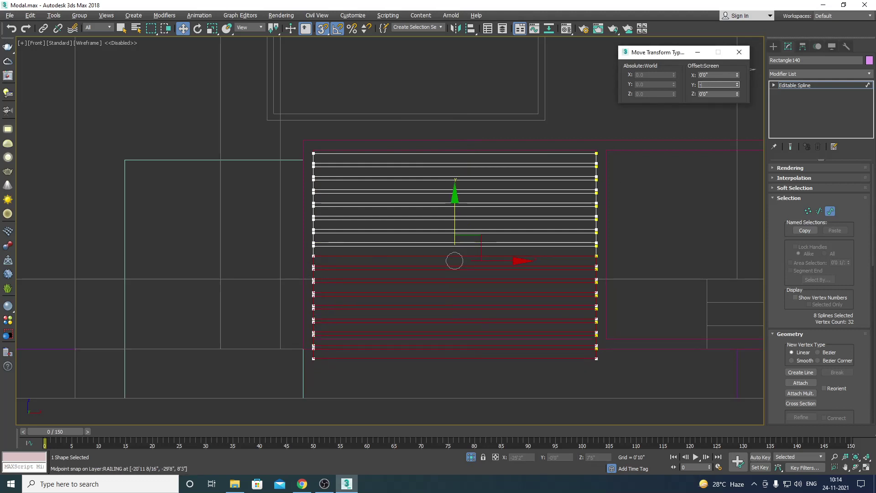
{"action": "key", "text": "Return"}
Delete the extra bottom slat outline.
{"action": "scroll", "coordinate": [343, 306], "scroll_direction": "up", "scroll_amount": 3}
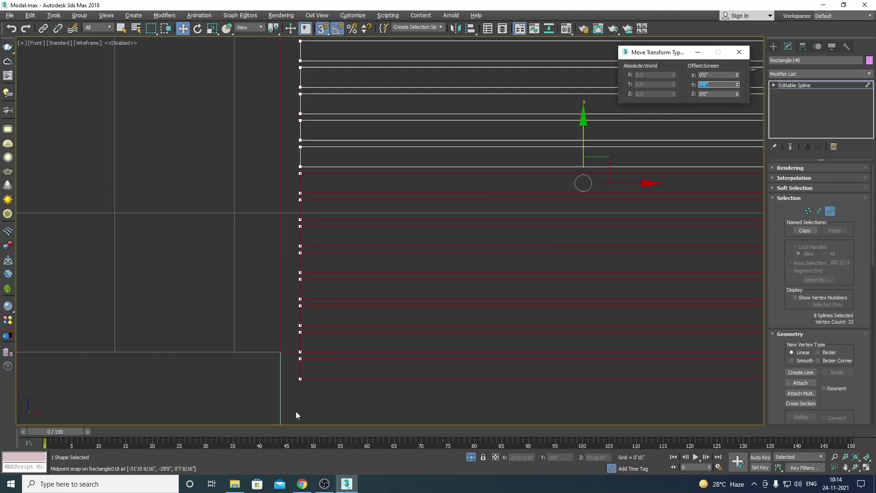
{"action": "left_click", "coordinate": [314, 382]}
{"action": "left_click", "coordinate": [300, 347]}
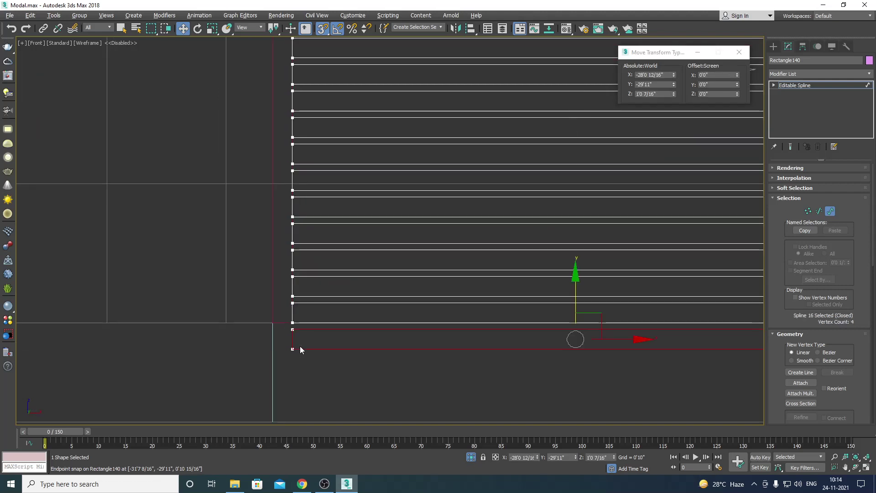
{"action": "key", "text": "Delete"}
Copy all fourteen slat outlines sideways into the frame's right opening.
{"action": "scroll", "coordinate": [356, 334], "scroll_direction": "down", "scroll_amount": 4}
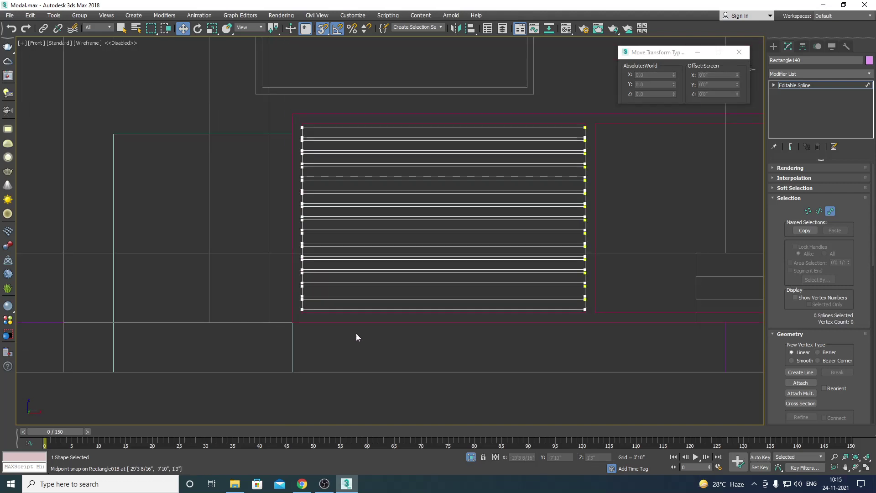
{"action": "scroll", "coordinate": [364, 342], "scroll_direction": "down", "scroll_amount": 1}
{"action": "scroll", "coordinate": [364, 342], "scroll_direction": "down", "scroll_amount": 2}
{"action": "middle_click_drag", "start_coordinate": [400, 351], "coordinate": [382, 350]}
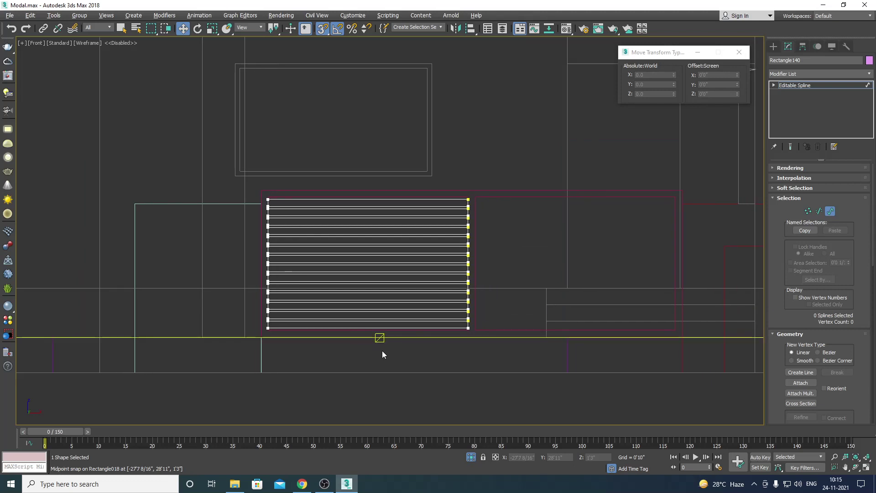
{"action": "left_click_drag", "start_coordinate": [391, 157], "coordinate": [371, 391]}
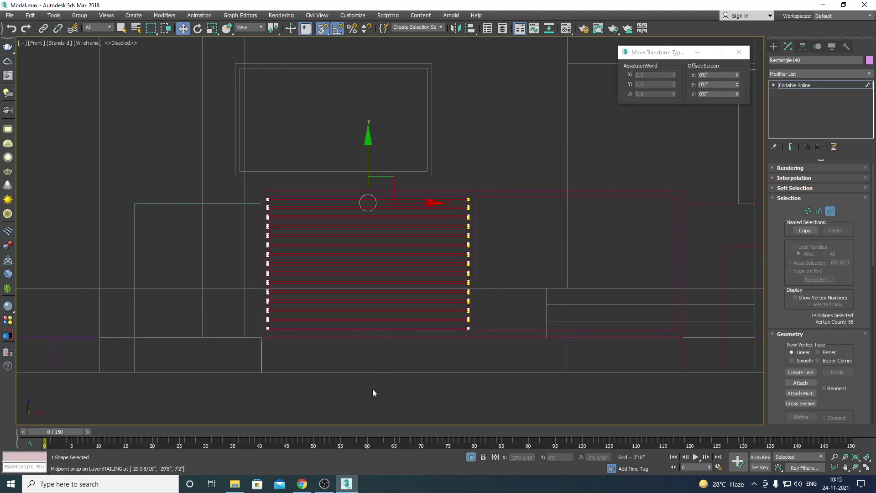
{"action": "left_click_drag", "start_coordinate": [406, 204], "coordinate": [575, 198], "text": "shift"}
{"action": "scroll", "coordinate": [315, 248], "scroll_direction": "down", "scroll_amount": 3}
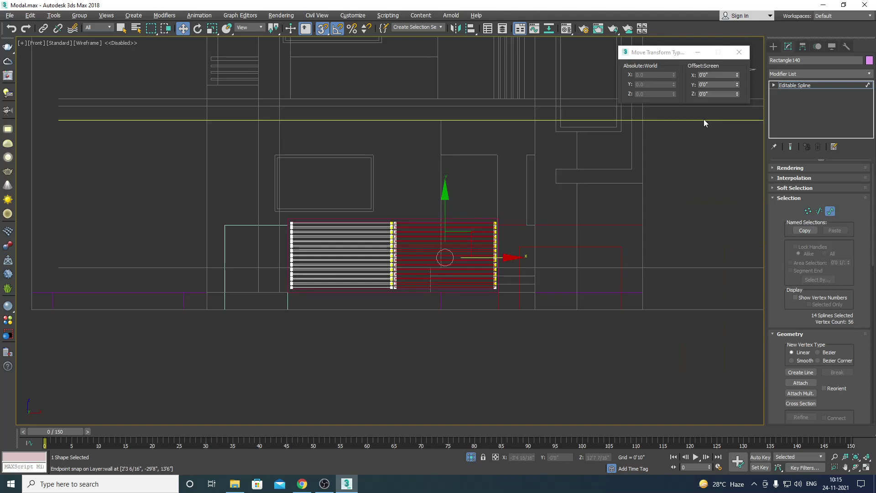
Extrude the slat outlines 1" deep and view them shaded.
{"action": "left_click", "coordinate": [828, 73]}
{"action": "left_click", "coordinate": [816, 106]}
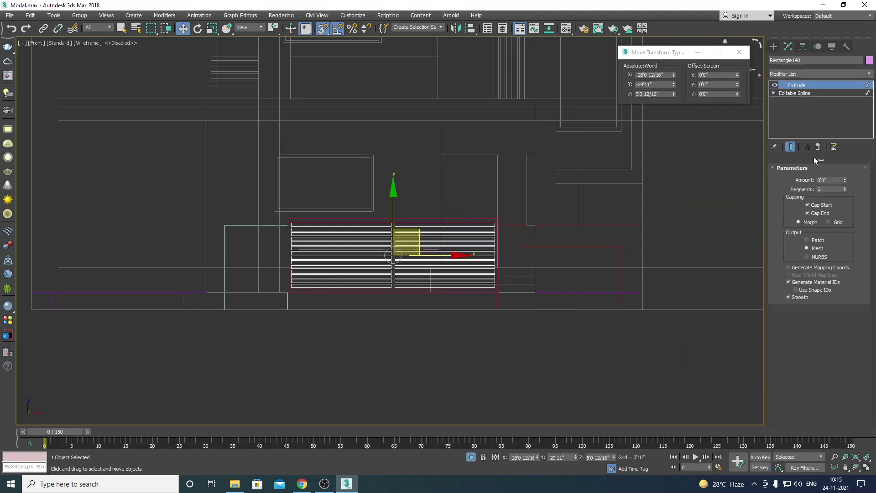
{"action": "type", "text": "1"}
{"action": "key", "text": "Return"}
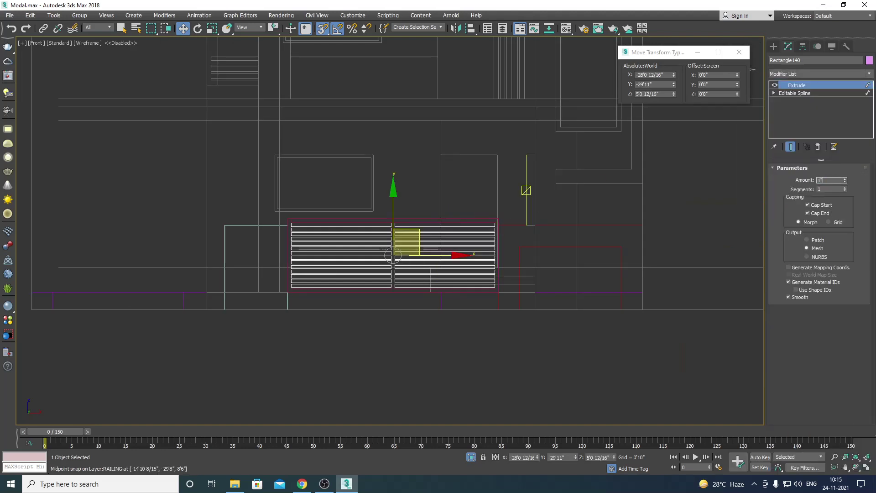
{"action": "left_click", "coordinate": [405, 178]}
{"action": "scroll", "coordinate": [392, 269], "scroll_direction": "up", "scroll_amount": 3}
{"action": "key", "text": "F3"}
{"action": "scroll", "coordinate": [401, 255], "scroll_direction": "up", "scroll_amount": 3}
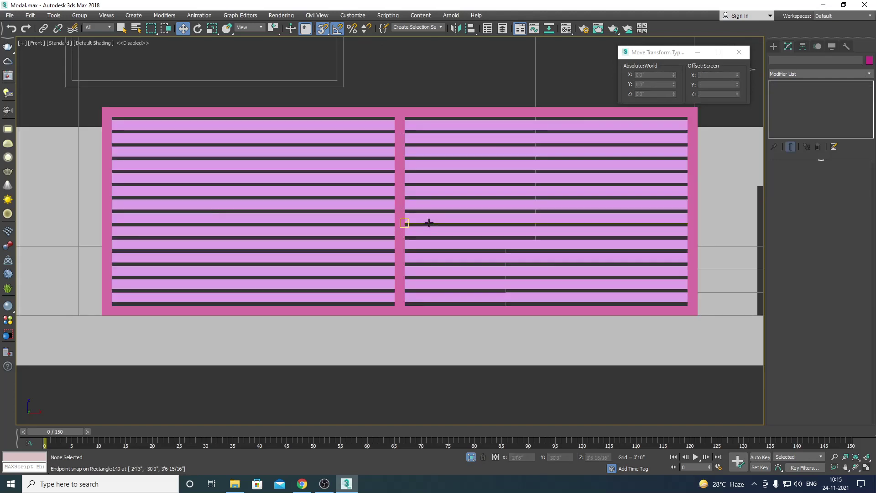
{"action": "scroll", "coordinate": [428, 219], "scroll_direction": "up", "scroll_amount": 2}
In Top view, move the slat set to align with the gate frame's midpoint.
{"action": "left_click", "coordinate": [429, 219]}
{"action": "key", "text": "t"}
{"action": "scroll", "coordinate": [420, 233], "scroll_direction": "down", "scroll_amount": 2}
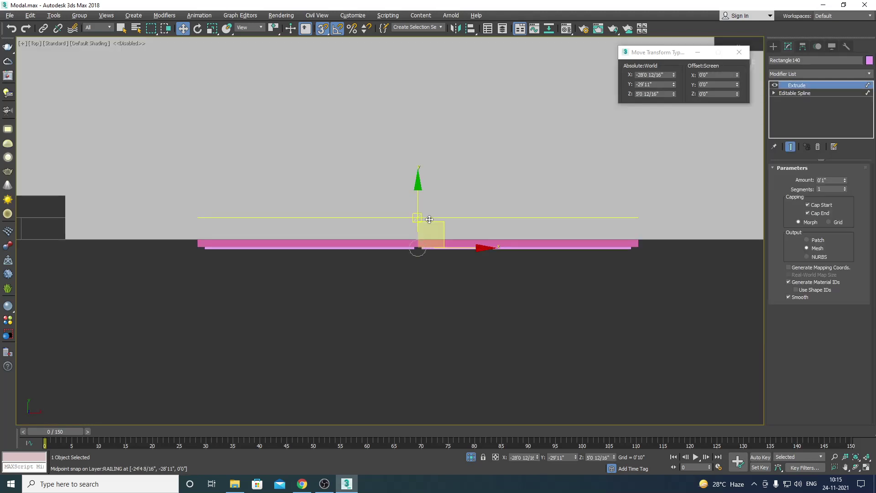
{"action": "key", "text": "F3"}
{"action": "mouse_move", "coordinate": [420, 233]}
{"action": "left_mouse_down"}
{"action": "mouse_move", "coordinate": [421, 222]}
{"action": "mouse_move", "coordinate": [403, 213]}
{"action": "mouse_move", "coordinate": [638, 254]}
{"action": "left_mouse_up"}
{"action": "left_click", "coordinate": [444, 271]}
{"action": "scroll", "coordinate": [476, 247], "scroll_direction": "up", "scroll_amount": 2}
{"action": "scroll", "coordinate": [417, 342], "scroll_direction": "down", "scroll_amount": 3}
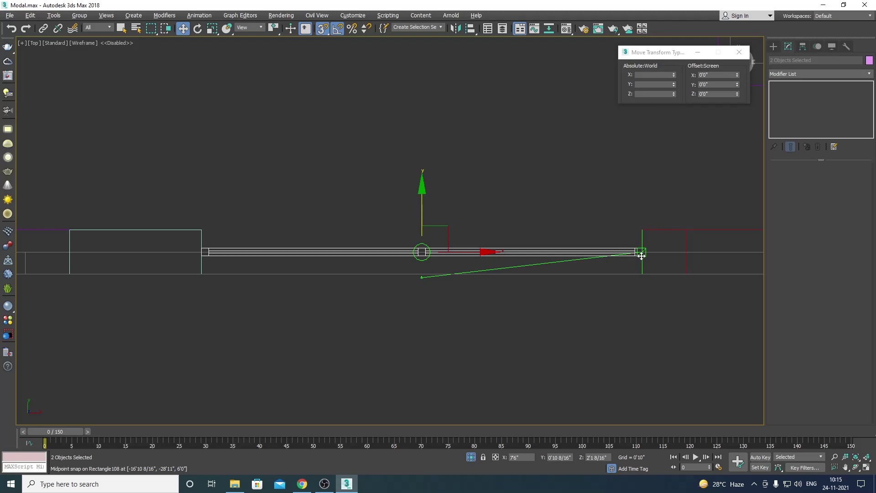
In Top view, move both gate parts and snap them onto the boundary wall corner.
{"action": "left_click_drag", "start_coordinate": [641, 256], "coordinate": [636, 201]}
{"action": "scroll", "coordinate": [636, 202], "scroll_direction": "up", "scroll_amount": 3}
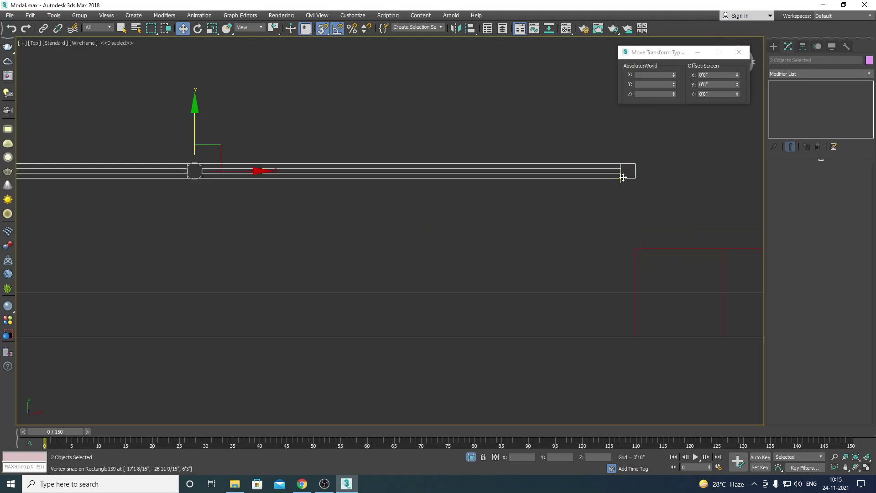
{"action": "left_click_drag", "start_coordinate": [620, 163], "coordinate": [631, 244]}
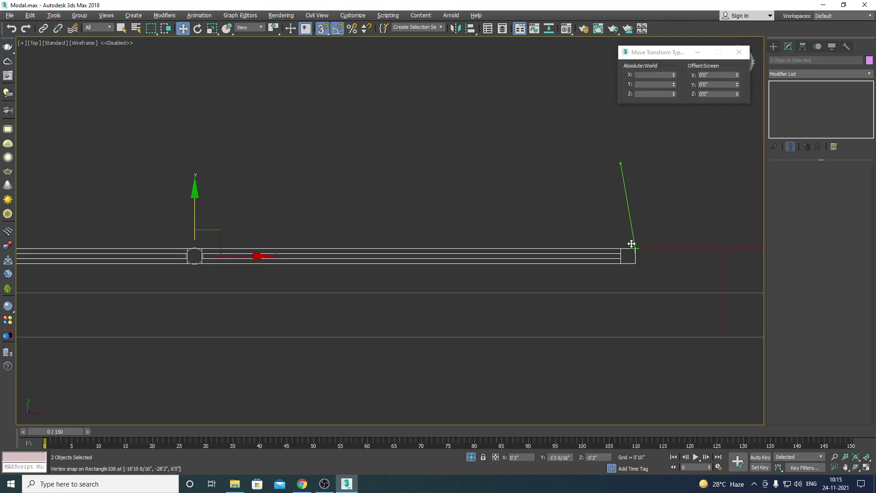
{"action": "scroll", "coordinate": [330, 254], "scroll_direction": "down", "scroll_amount": 4}
Orbit into a shaded perspective to check the gate in the wall, then select gate and wall.
{"action": "key", "text": "F3"}
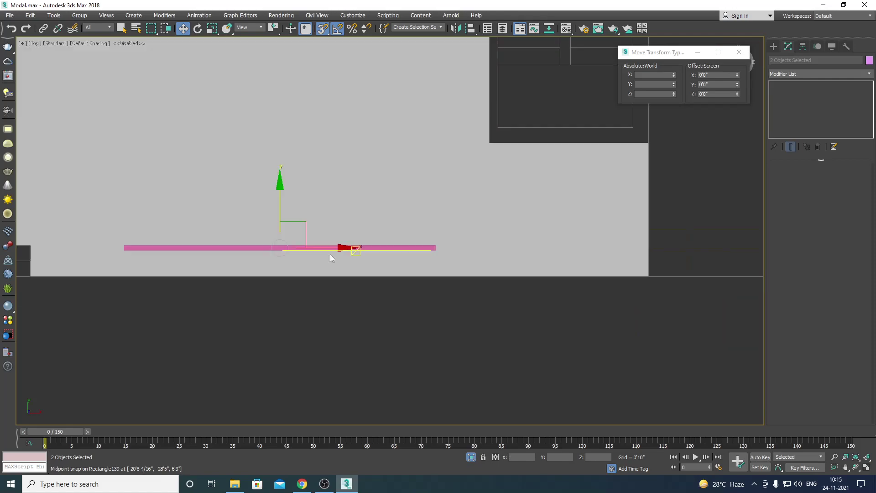
{"action": "key", "text": "ctrl+r"}
{"action": "mouse_move", "coordinate": [329, 254]}
{"action": "left_mouse_down"}
{"action": "mouse_move", "coordinate": [364, 284]}
{"action": "mouse_move", "coordinate": [362, 260]}
{"action": "mouse_move", "coordinate": [386, 271]}
{"action": "left_mouse_up"}
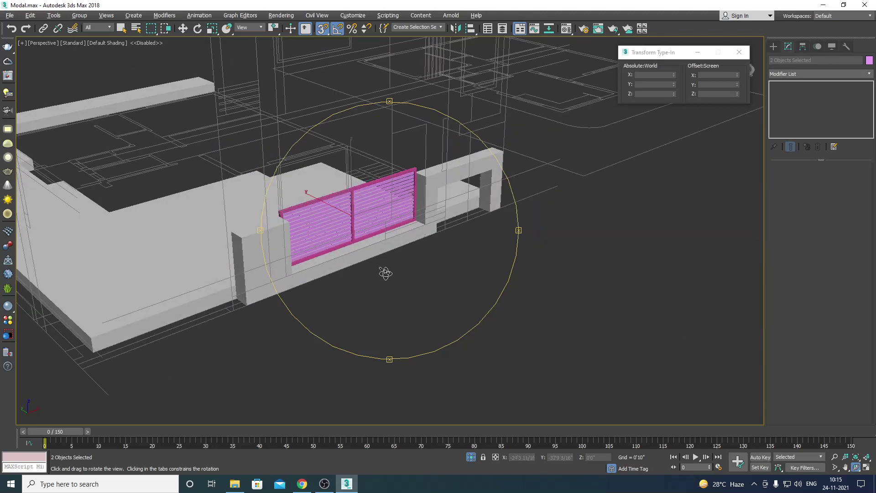
{"action": "right_click", "coordinate": [397, 283]}
{"action": "left_click", "coordinate": [407, 295]}
{"action": "scroll", "coordinate": [408, 295], "scroll_direction": "down", "scroll_amount": 2}
{"action": "scroll", "coordinate": [406, 294], "scroll_direction": "down", "scroll_amount": 3}
{"action": "left_click_drag", "start_coordinate": [371, 342], "coordinate": [501, 254]}
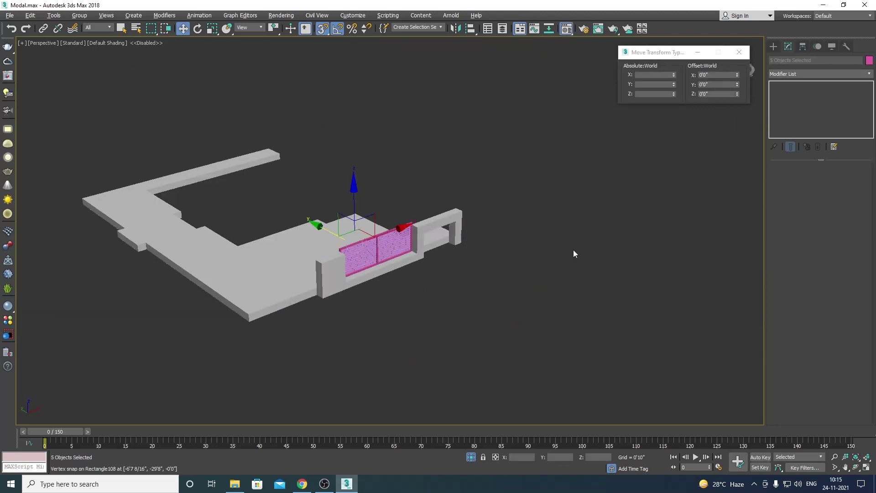
Assign the house's grey material to the selected gate.
{"action": "key", "text": "m"}
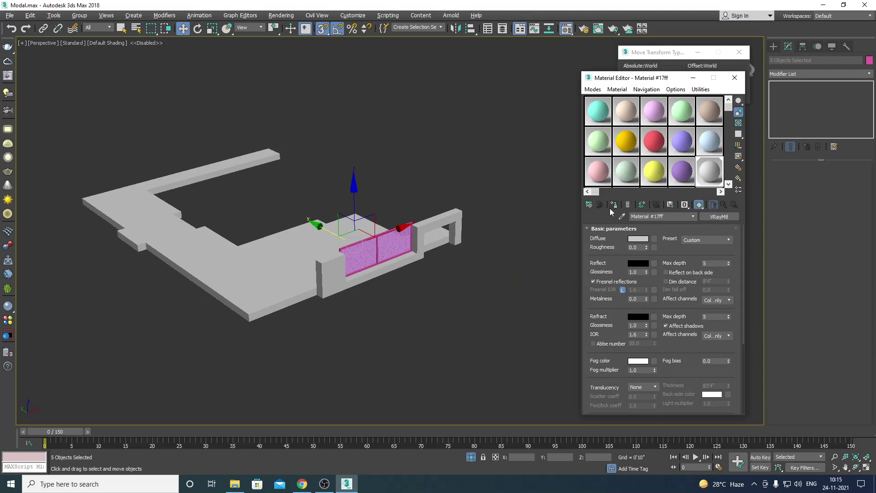
{"action": "left_click", "coordinate": [613, 205]}
{"action": "left_click", "coordinate": [735, 77]}
Unhide all hidden building geometry, clear the selection and view through VRayCam001.
{"action": "right_click", "coordinate": [401, 278]}
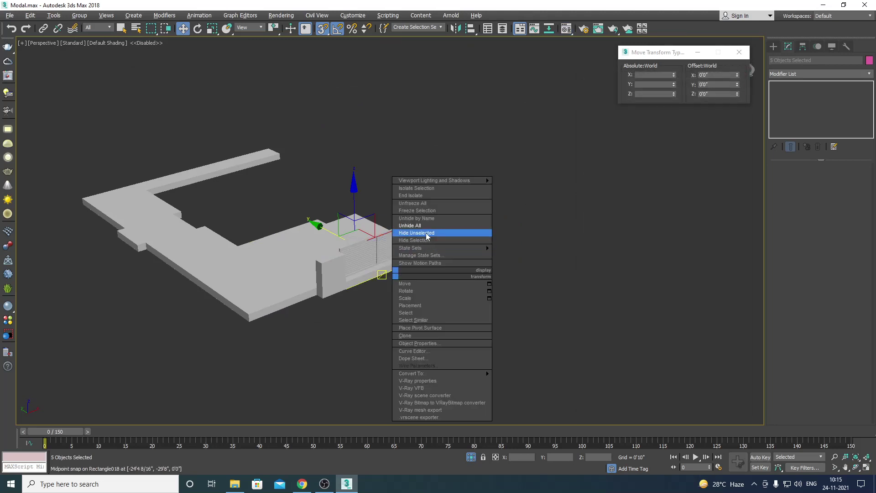
{"action": "left_click", "coordinate": [425, 226]}
{"action": "scroll", "coordinate": [620, 344], "scroll_direction": "down", "scroll_amount": 5}
{"action": "left_click", "coordinate": [621, 344]}
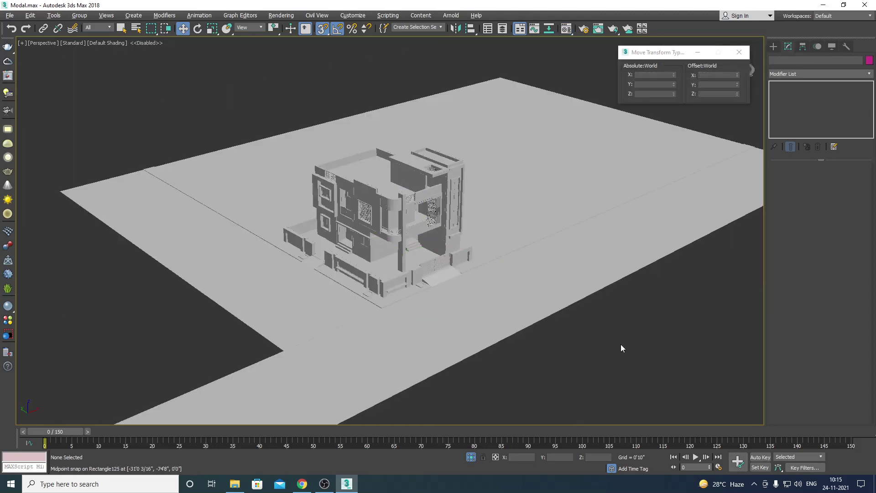
{"action": "key", "text": "c"}
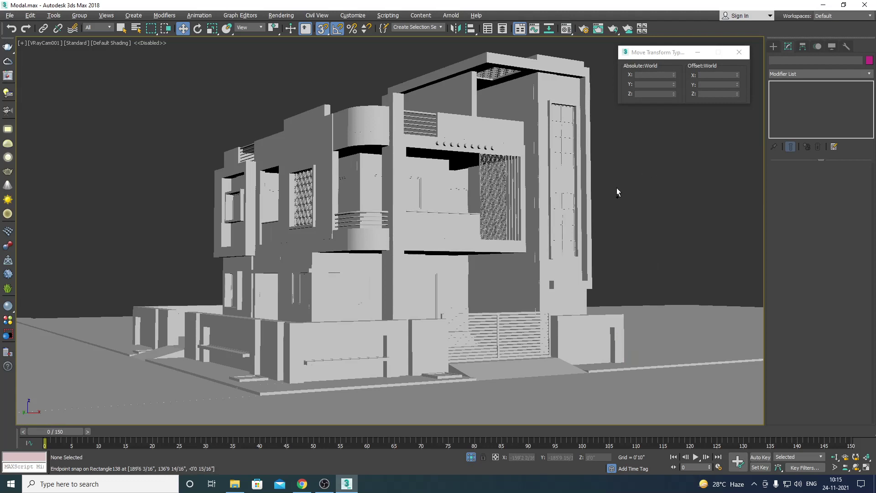
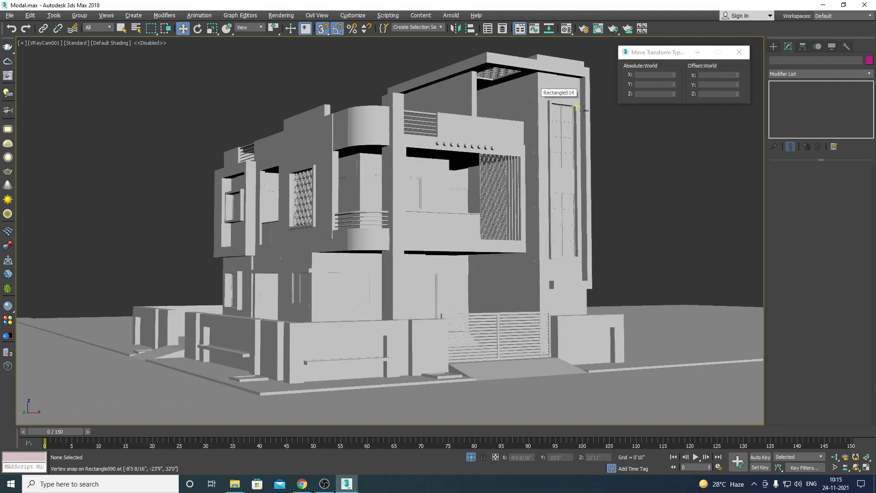
Select wall strip Line014 and switch to a Perspective view with edged faces, looking down on the building.
{"action": "left_click", "coordinate": [736, 54]}
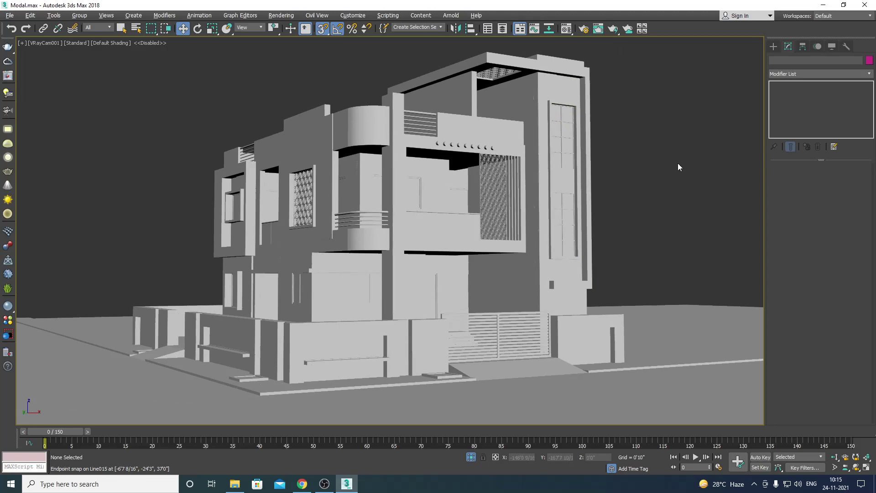
{"action": "left_click", "coordinate": [538, 84]}
{"action": "key", "text": "p"}
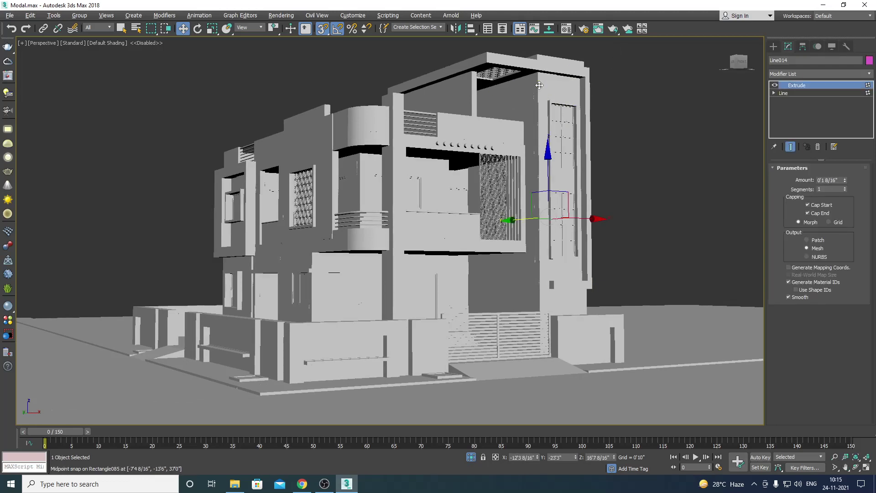
{"action": "key", "text": "ctrl+r"}
{"action": "mouse_move", "coordinate": [411, 160]}
{"action": "left_mouse_down"}
{"action": "mouse_move", "coordinate": [329, 264]}
{"action": "mouse_move", "coordinate": [426, 213]}
{"action": "mouse_move", "coordinate": [488, 196]}
{"action": "left_mouse_up"}
{"action": "key", "text": "F4"}
{"action": "scroll", "coordinate": [426, 212], "scroll_direction": "up", "scroll_amount": 5}
{"action": "key", "text": "w"}
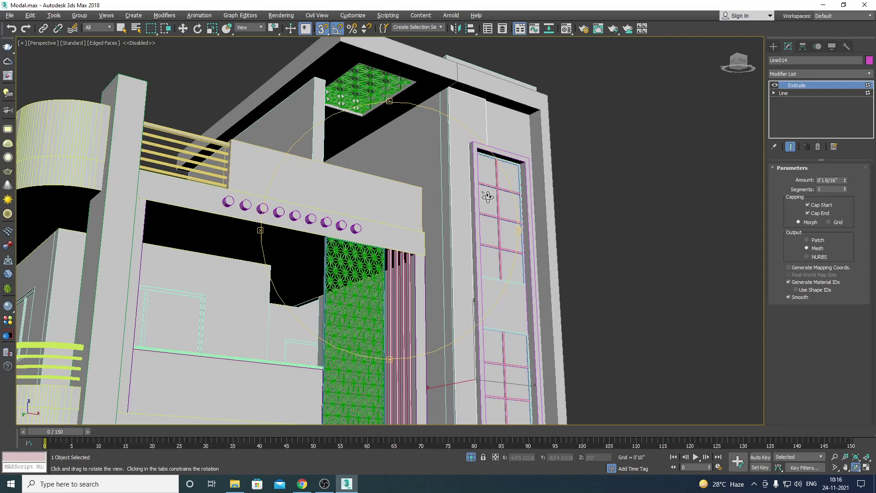
{"action": "scroll", "coordinate": [509, 146], "scroll_direction": "up", "scroll_amount": 5}
{"action": "scroll", "coordinate": [458, 124], "scroll_direction": "down", "scroll_amount": 5}
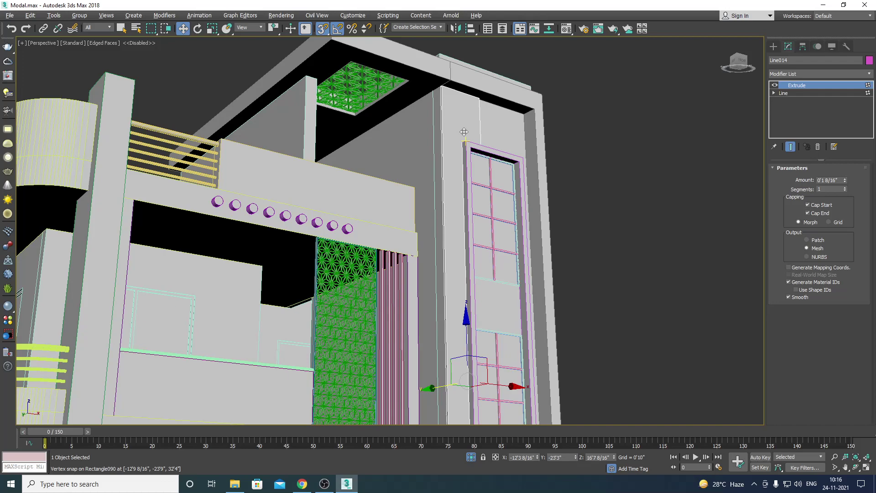
{"action": "scroll", "coordinate": [463, 132], "scroll_direction": "down", "scroll_amount": 5}
Orbit and zoom the Perspective view to frame the walls beside the tall window column.
{"action": "key", "text": "ctrl+r"}
{"action": "mouse_move", "coordinate": [427, 210]}
{"action": "left_mouse_down"}
{"action": "mouse_move", "coordinate": [426, 295]}
{"action": "mouse_move", "coordinate": [378, 279]}
{"action": "mouse_move", "coordinate": [434, 273]}
{"action": "left_mouse_up"}
{"action": "scroll", "coordinate": [425, 294], "scroll_direction": "up", "scroll_amount": 4}
{"action": "scroll", "coordinate": [426, 295], "scroll_direction": "down", "scroll_amount": 5}
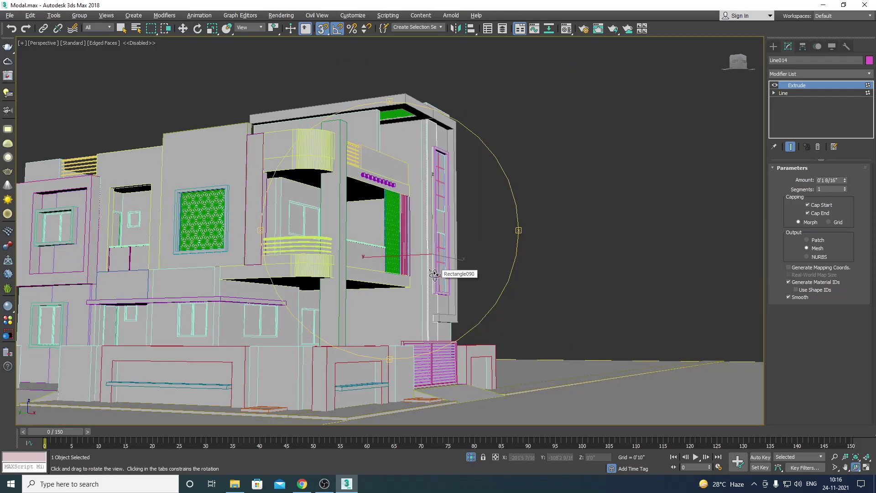
{"action": "scroll", "coordinate": [424, 267], "scroll_direction": "up", "scroll_amount": 5}
{"action": "scroll", "coordinate": [438, 228], "scroll_direction": "up", "scroll_amount": 4}
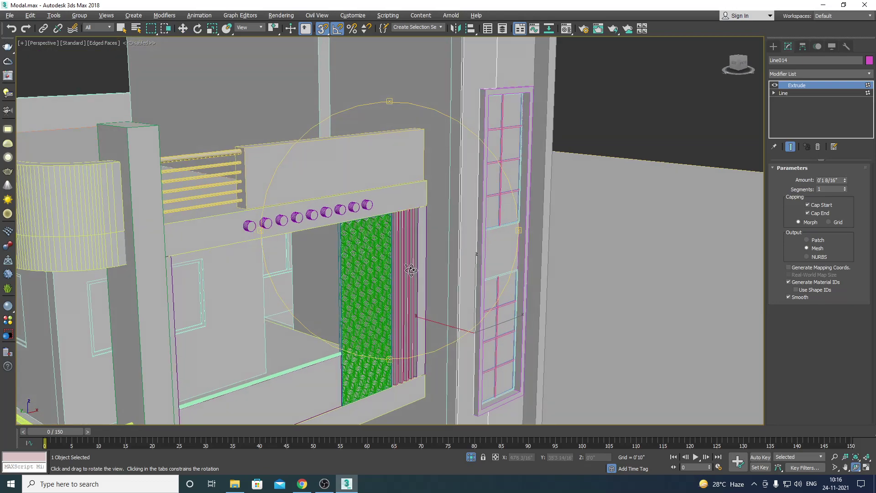
{"action": "key", "text": "w"}
{"action": "scroll", "coordinate": [458, 187], "scroll_direction": "up", "scroll_amount": 3}
{"action": "scroll", "coordinate": [459, 187], "scroll_direction": "down", "scroll_amount": 1}
Add the neighbouring wall pieces, isolate the three strips with Alt+Q, then deselect.
{"action": "left_click", "coordinate": [410, 102], "text": "ctrl"}
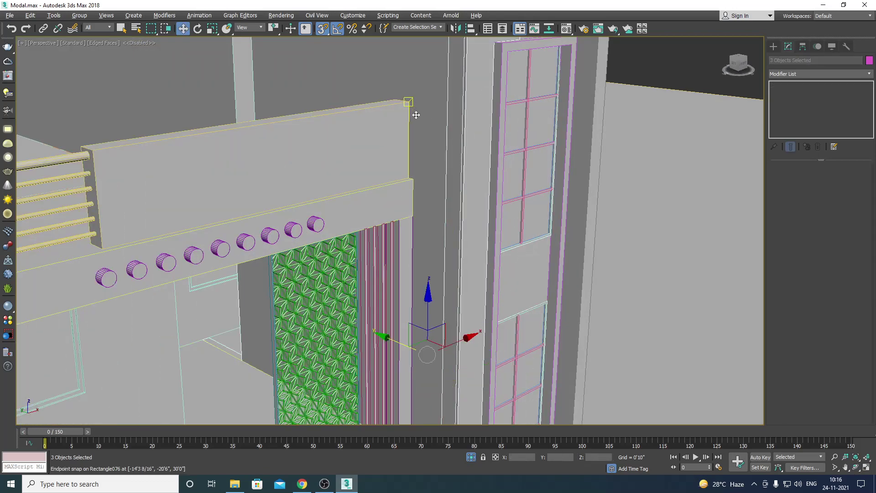
{"action": "scroll", "coordinate": [410, 112], "scroll_direction": "down", "scroll_amount": 6}
{"action": "scroll", "coordinate": [418, 201], "scroll_direction": "up", "scroll_amount": 4}
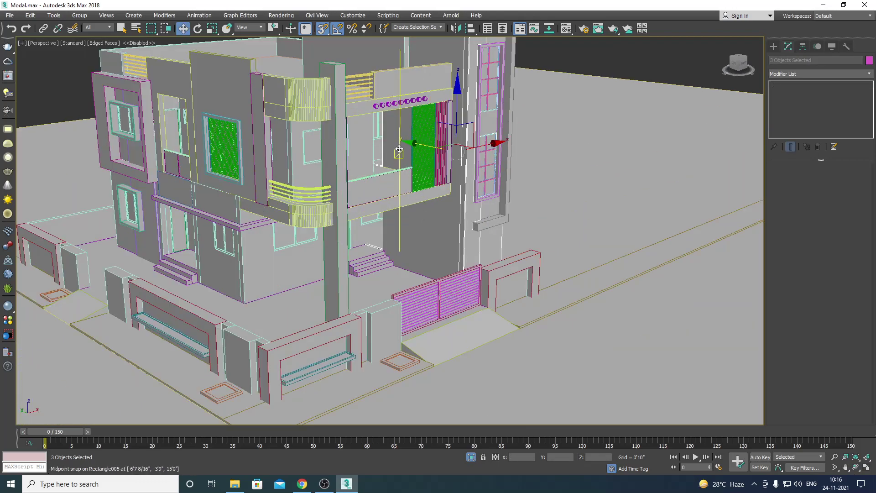
{"action": "key", "text": "alt+q"}
{"action": "left_click", "coordinate": [574, 174]}
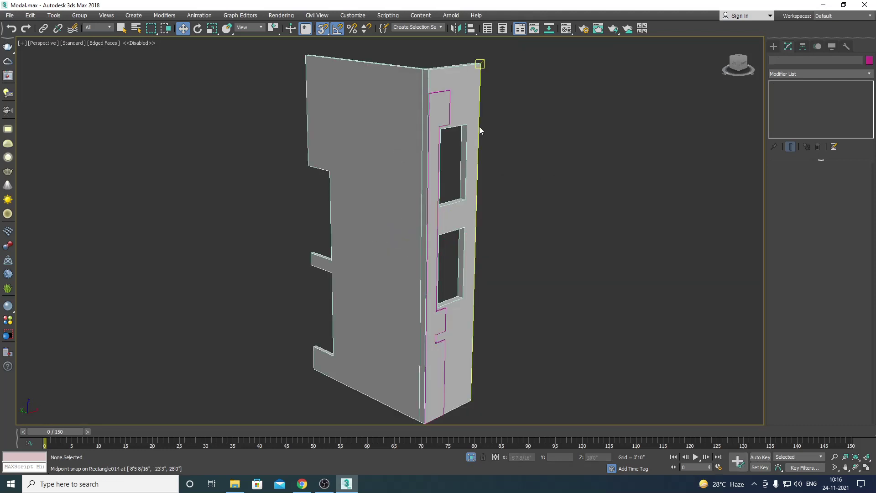
{"action": "scroll", "coordinate": [477, 128], "scroll_direction": "up", "scroll_amount": 3}
{"action": "scroll", "coordinate": [472, 132], "scroll_direction": "down", "scroll_amount": 3}
Search Google Images for 'wooden plank texture' in a new Chrome tab.
{"action": "left_click", "coordinate": [302, 483]}
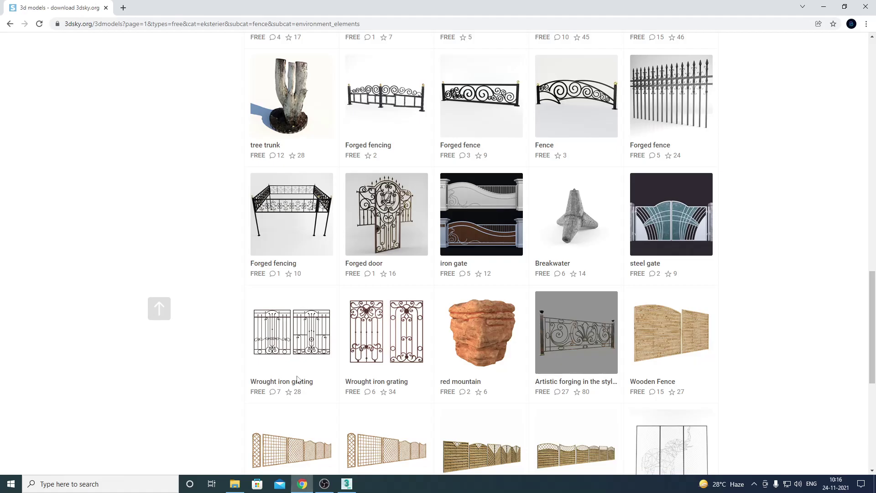
{"action": "left_click", "coordinate": [123, 7]}
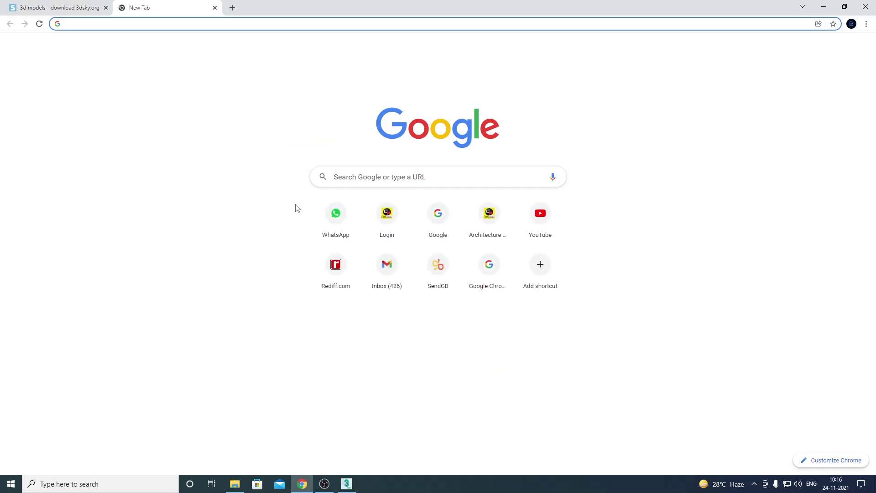
{"action": "type", "text": "wooden"}
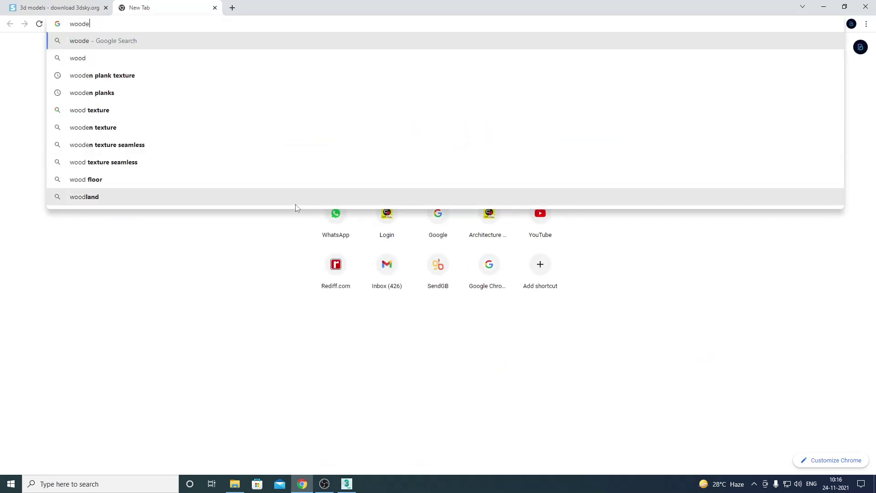
{"action": "key", "text": "Down"}
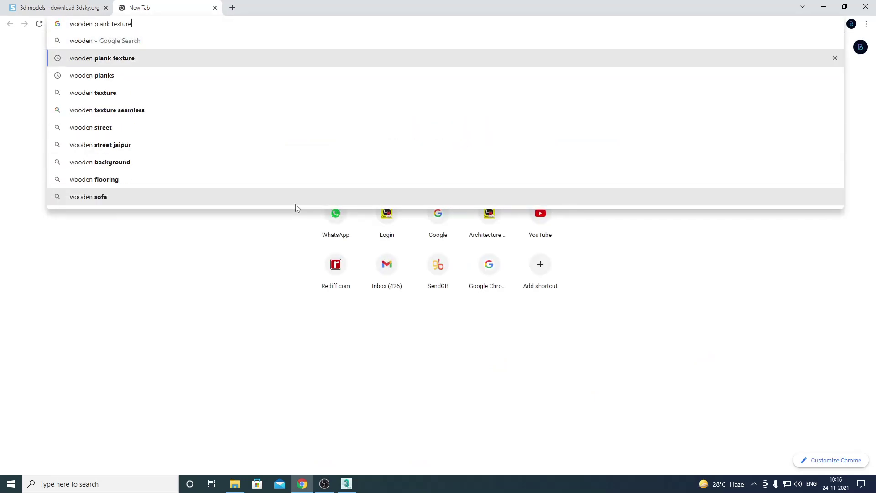
{"action": "key", "text": "Return"}
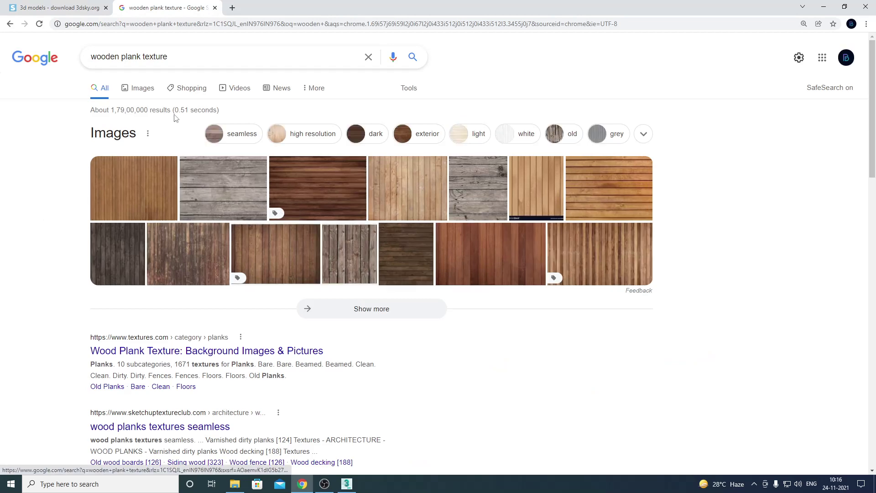
{"action": "left_click", "coordinate": [137, 90]}
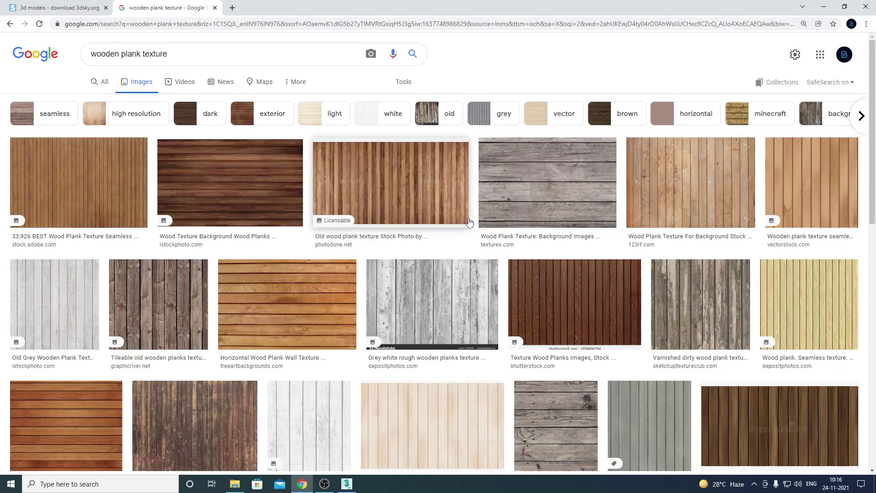
Save the first brown wood plank image to drive D.
{"action": "left_click", "coordinate": [72, 172]}
{"action": "right_click", "coordinate": [687, 157]}
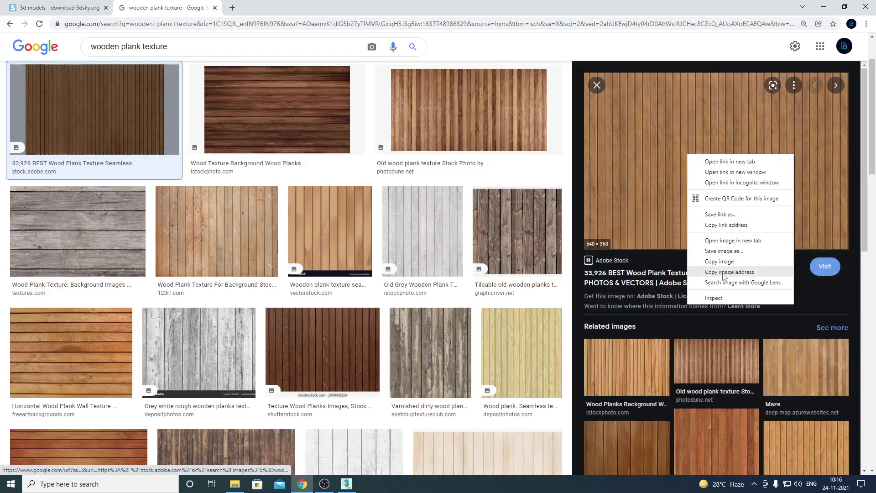
{"action": "left_click", "coordinate": [724, 251]}
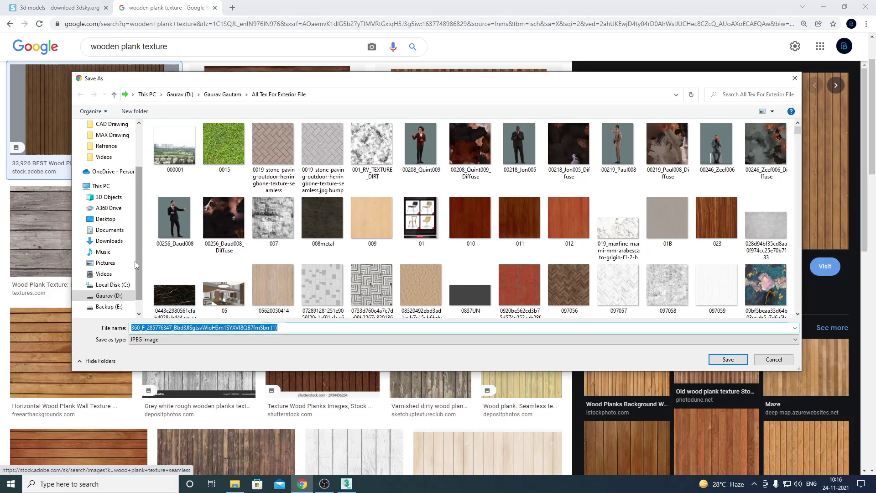
{"action": "left_click", "coordinate": [109, 295]}
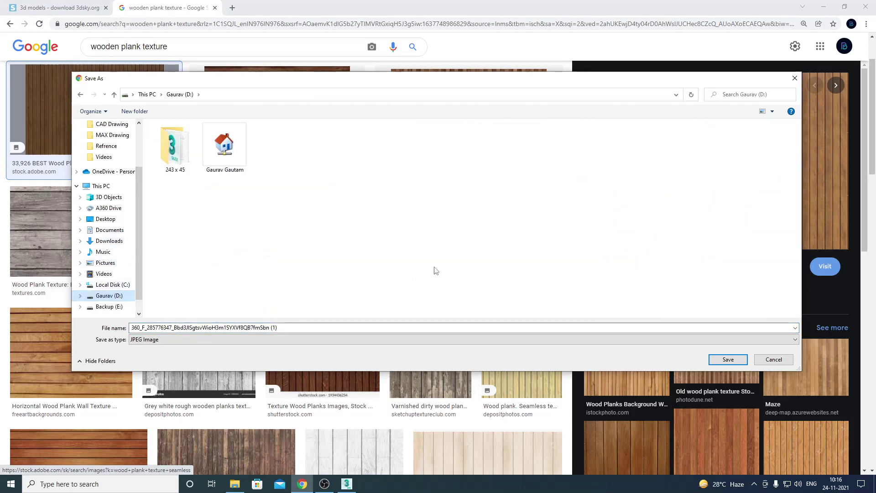
{"action": "left_click", "coordinate": [730, 360]}
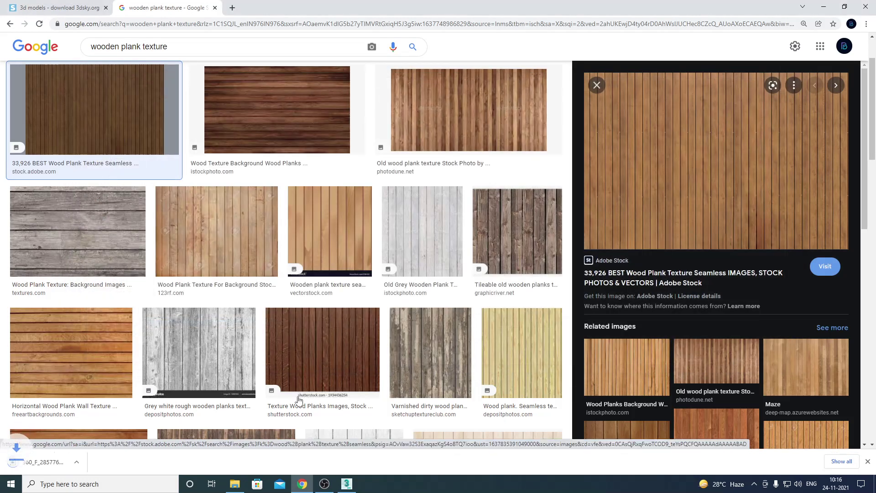
{"action": "left_click", "coordinate": [346, 483]}
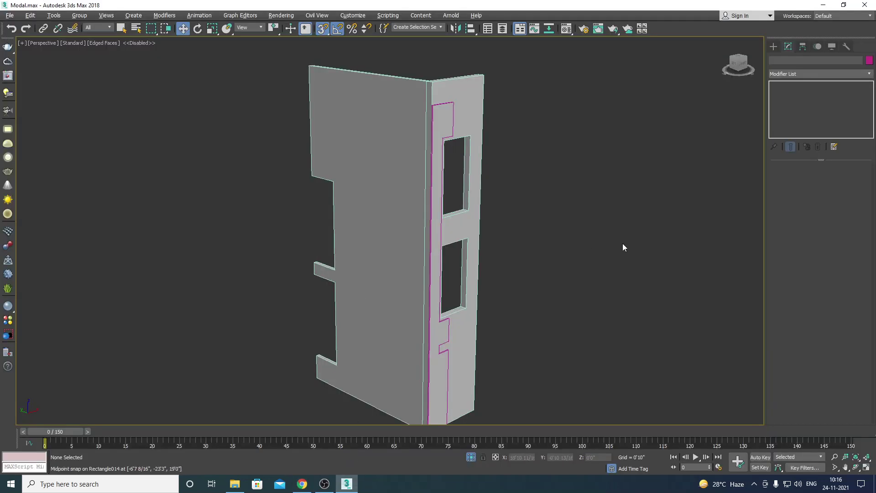
Put a VRayBitmap map into Material #9's Diffuse slot in the Material Editor.
{"action": "key", "text": "m"}
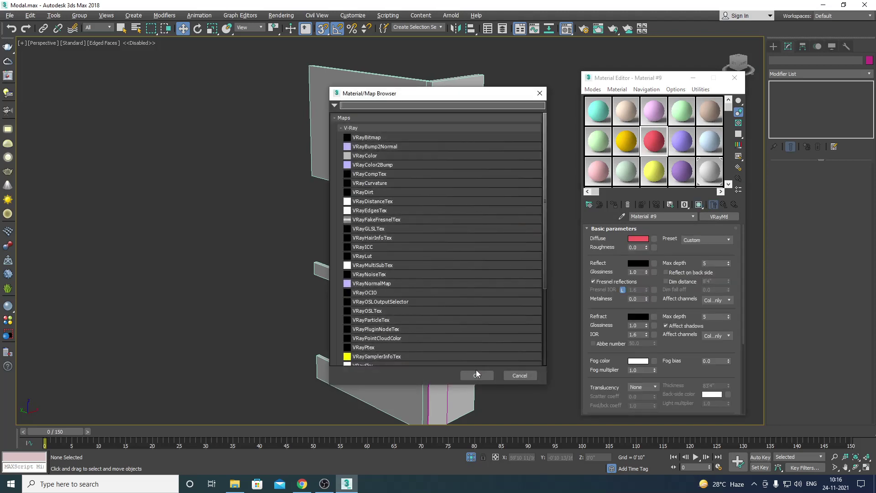
{"action": "scroll", "coordinate": [378, 215], "scroll_direction": "down", "scroll_amount": 1}
{"action": "scroll", "coordinate": [393, 308], "scroll_direction": "down", "scroll_amount": 2}
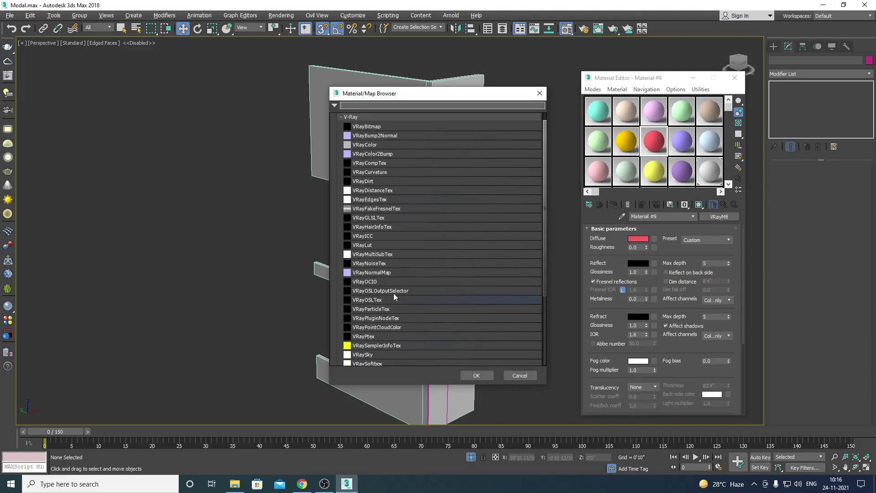
{"action": "scroll", "coordinate": [393, 293], "scroll_direction": "up", "scroll_amount": 3}
{"action": "double_click", "coordinate": [379, 137]}
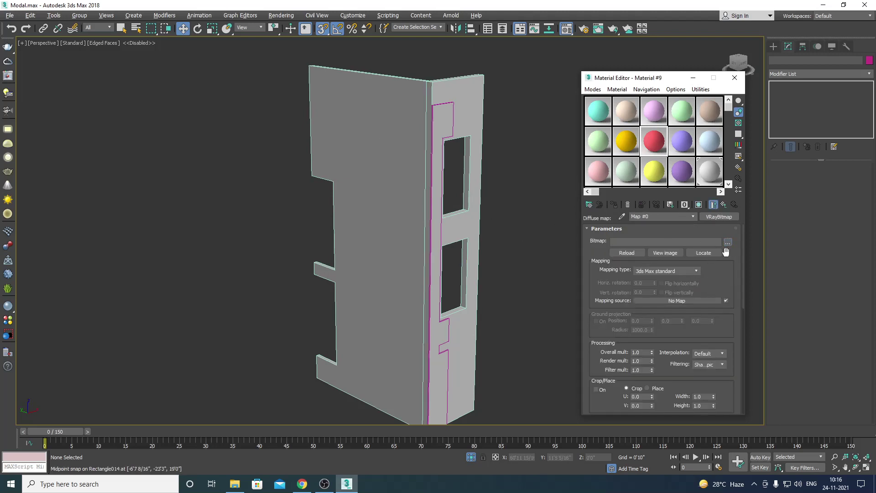
Browse for the bitmap image, cancel without loading one, and open the Downloads folder.
{"action": "left_click", "coordinate": [728, 241]}
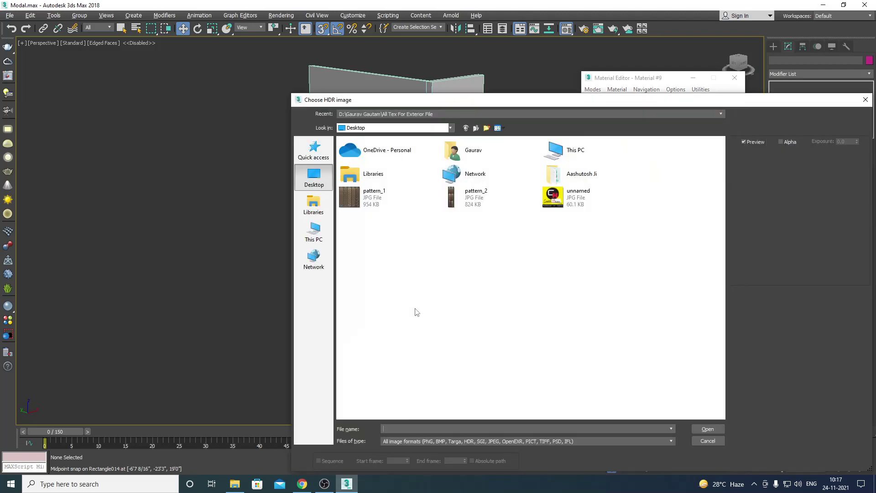
{"action": "left_click_drag", "start_coordinate": [410, 99], "coordinate": [303, 62]}
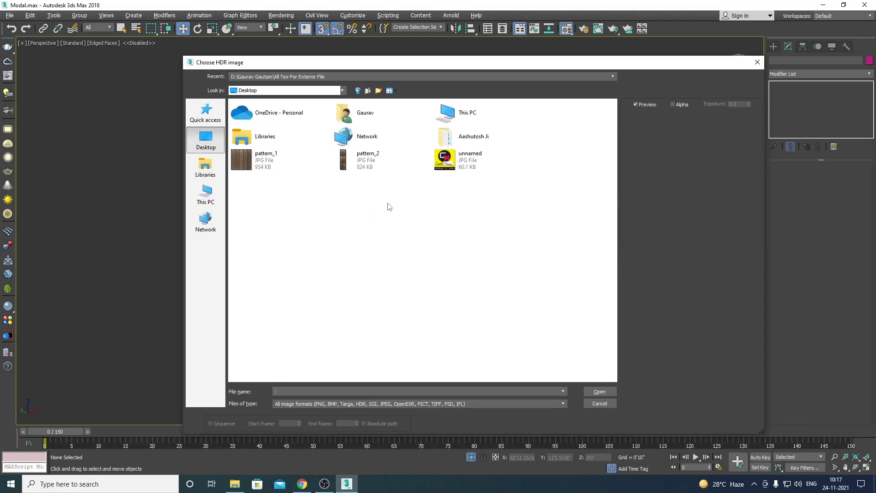
{"action": "left_click", "coordinate": [364, 403]}
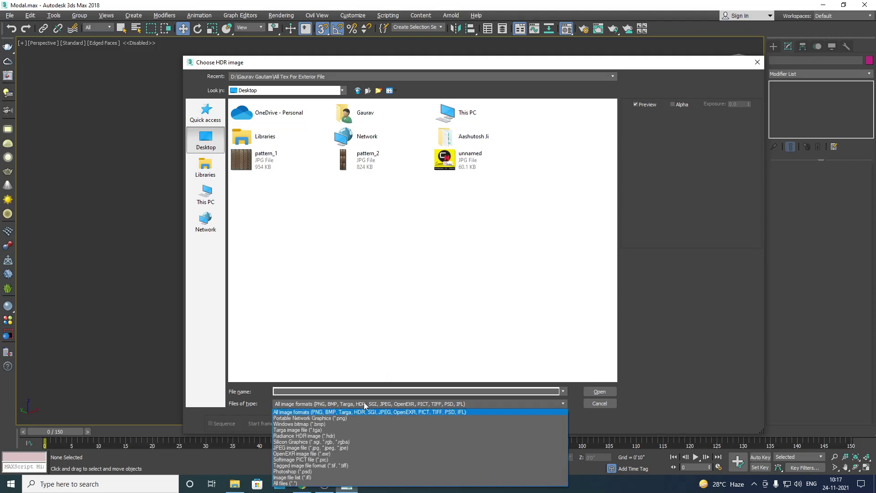
{"action": "left_click", "coordinate": [364, 402]}
{"action": "key", "text": "Escape"}
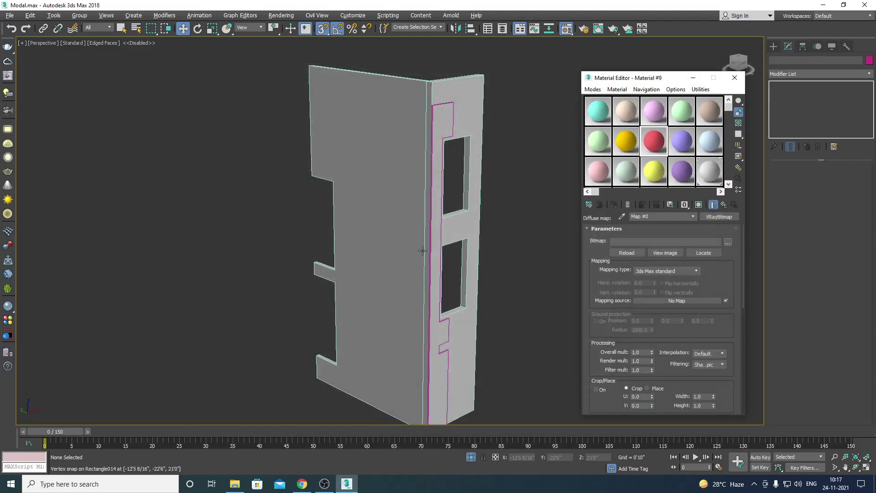
{"action": "left_click", "coordinate": [240, 487]}
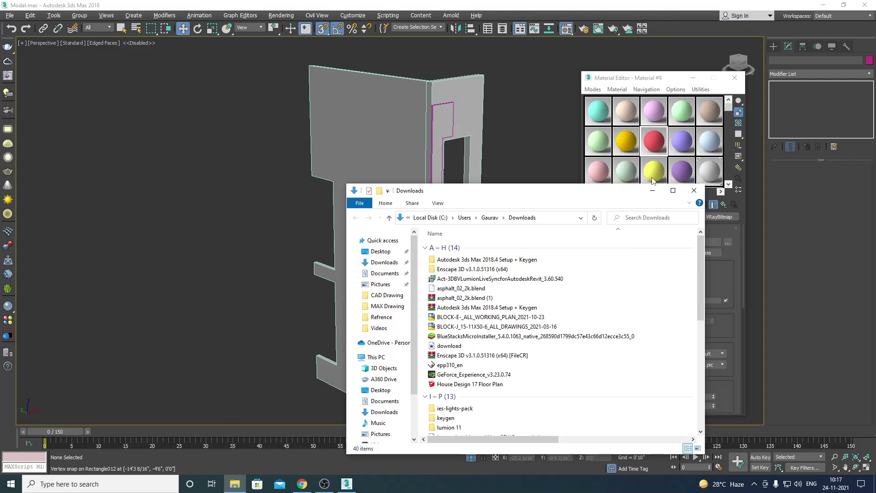
Minimize 3ds Max and the browser, close the Downloads folder, and refresh the desktop.
{"action": "left_click", "coordinate": [816, 4]}
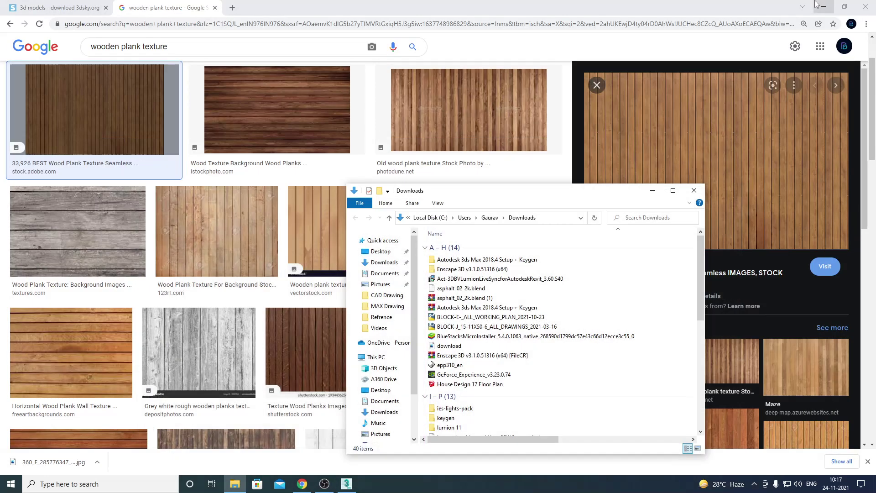
{"action": "left_click", "coordinate": [816, 4]}
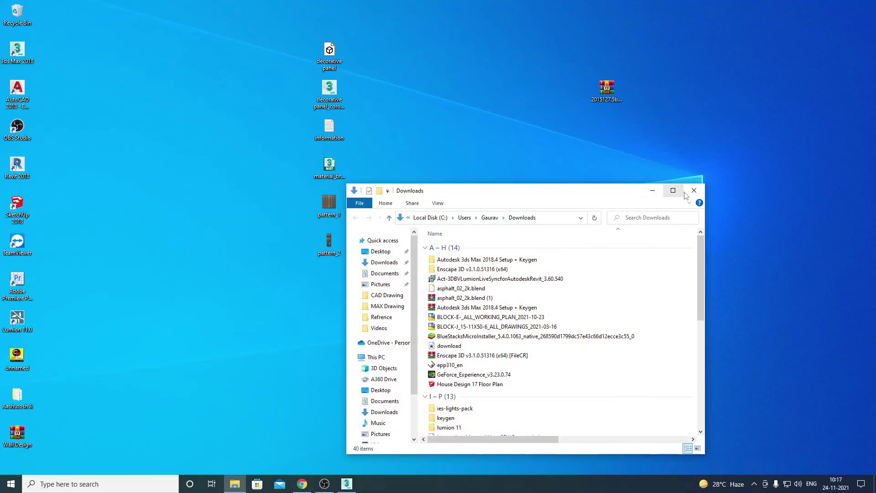
{"action": "left_click", "coordinate": [694, 190]}
{"action": "right_click", "coordinate": [142, 111]}
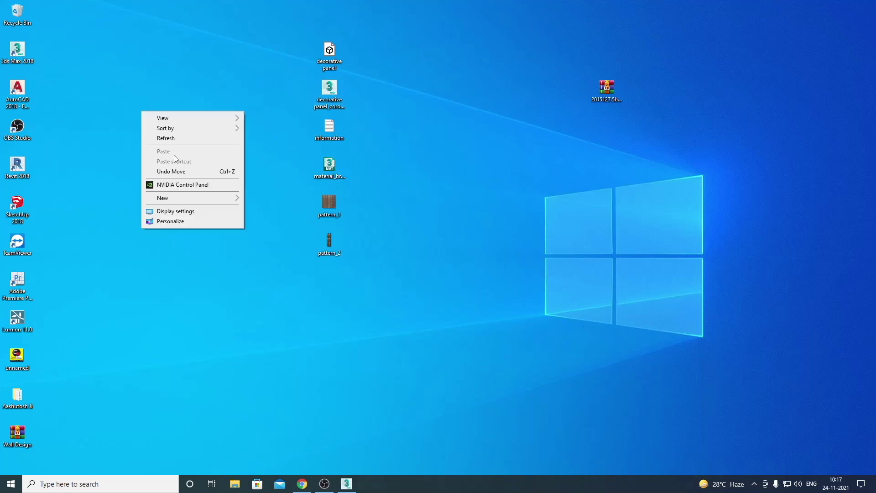
{"action": "left_click", "coordinate": [176, 138]}
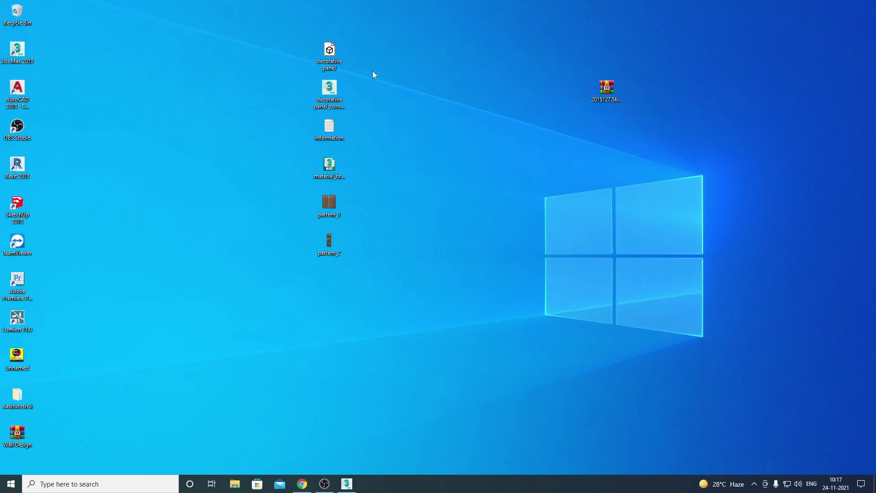
Use Show in folder to locate the downloaded wood image and check its D-drive path.
{"action": "left_click", "coordinate": [302, 484]}
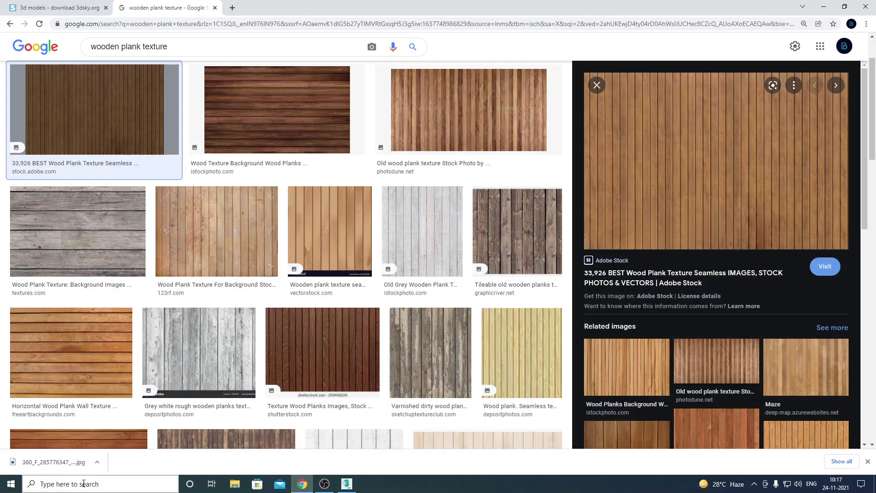
{"action": "left_click", "coordinate": [97, 461]}
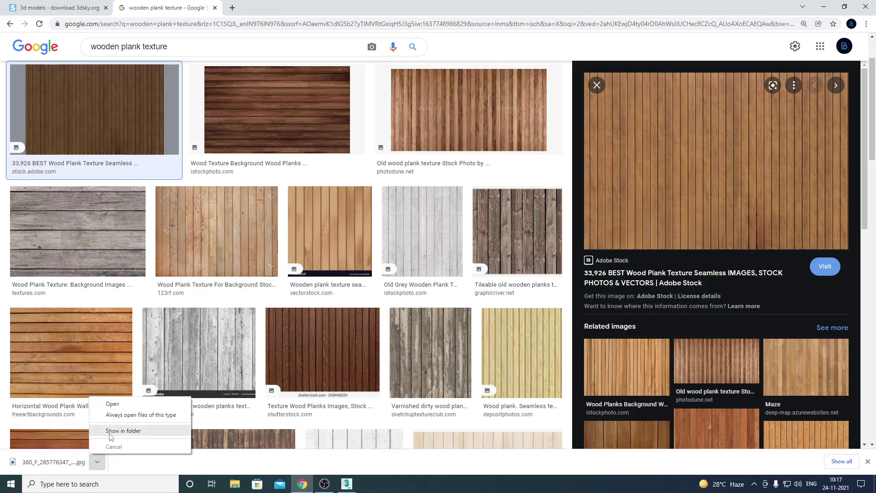
{"action": "left_click", "coordinate": [120, 432]}
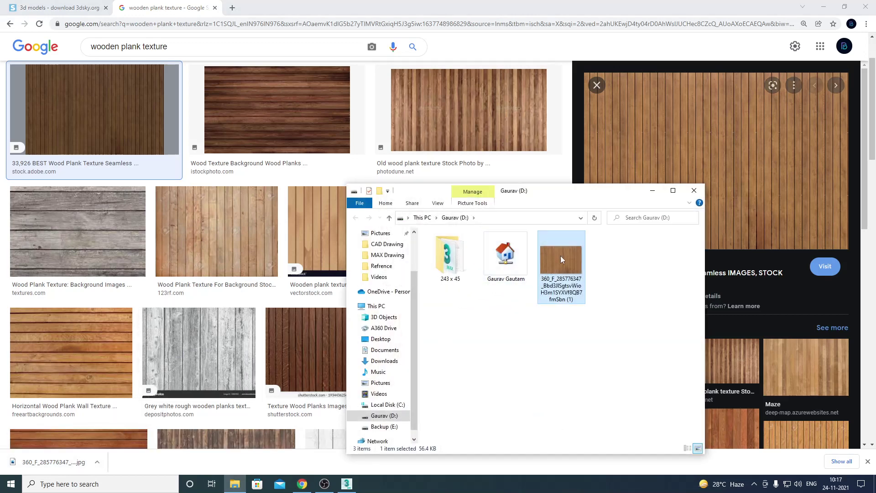
{"action": "mouse_move", "coordinate": [562, 297]}
{"action": "left_mouse_down"}
{"action": "mouse_move", "coordinate": [349, 487]}
{"action": "mouse_move", "coordinate": [727, 245]}
{"action": "left_mouse_up"}
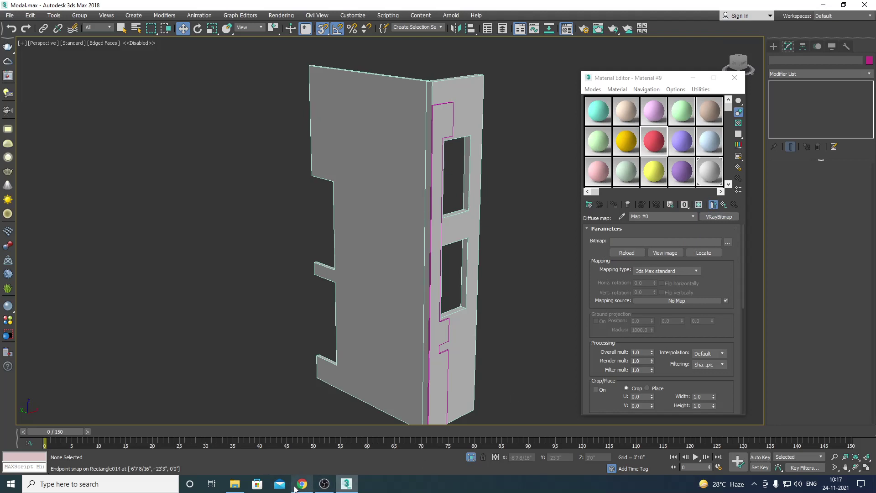
{"action": "left_click", "coordinate": [236, 487]}
{"action": "left_click", "coordinate": [538, 219]}
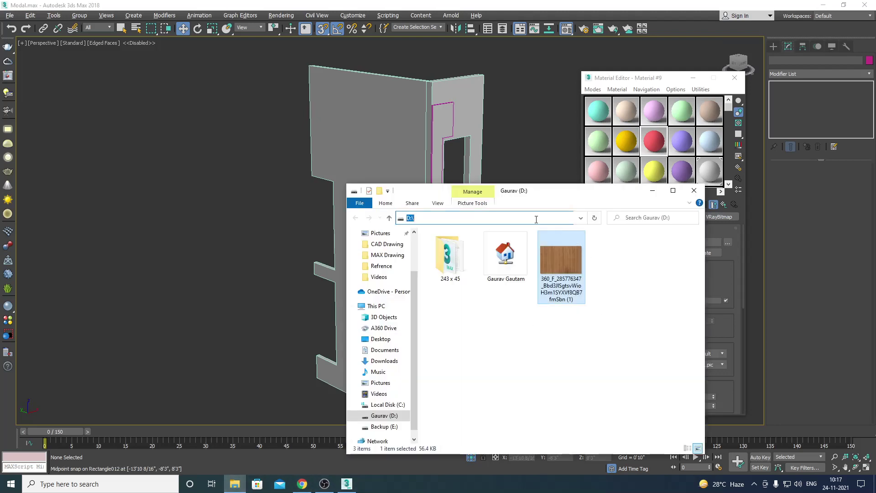
{"action": "left_click", "coordinate": [541, 234]}
{"action": "left_click", "coordinate": [653, 190]}
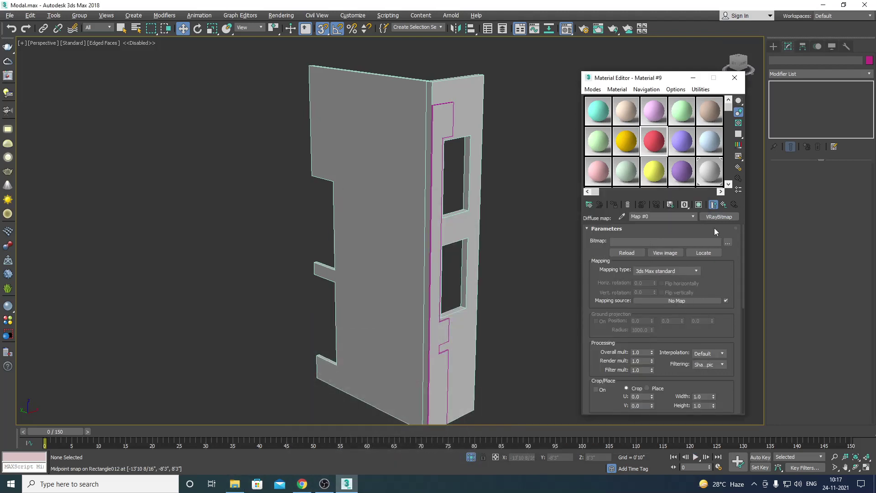
Load the wood plank JPG from D:\ into the VRayBitmap's bitmap slot.
{"action": "left_click", "coordinate": [728, 242]}
{"action": "type", "text": "D:\\"}
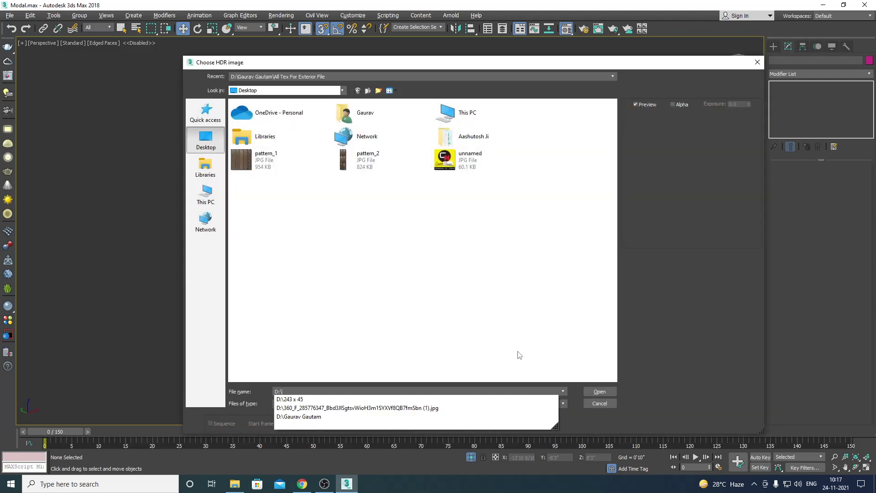
{"action": "key", "text": "Return"}
{"action": "double_click", "coordinate": [352, 134]}
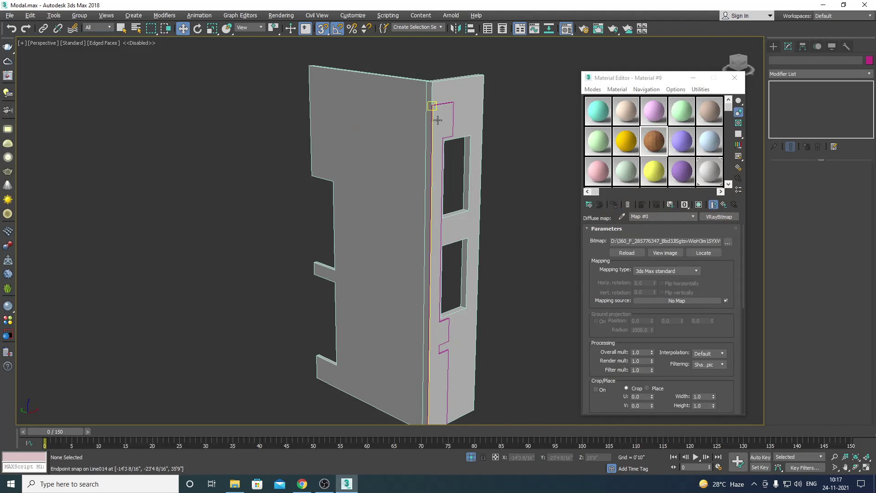
{"action": "left_click", "coordinate": [436, 206]}
Assign Material #9 to Line014, show it shaded, and add a 5'0" Box UVW Map.
{"action": "left_click", "coordinate": [613, 204]}
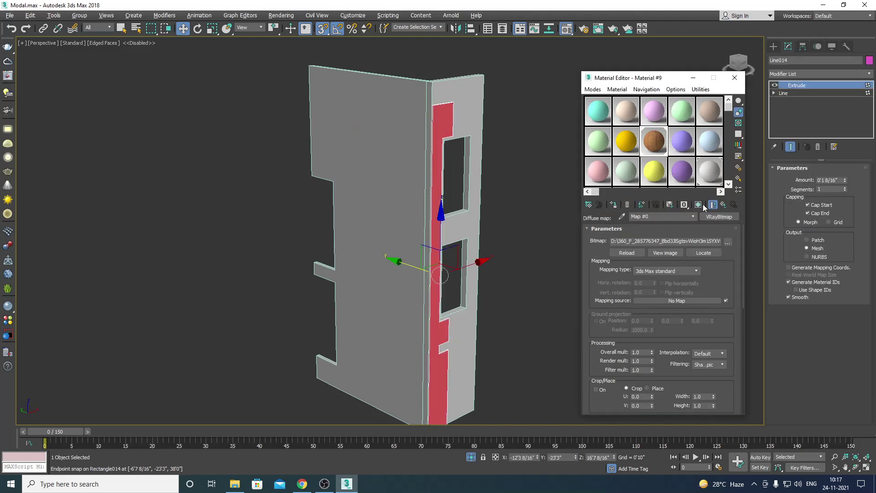
{"action": "left_click", "coordinate": [698, 205]}
{"action": "left_click", "coordinate": [817, 73]}
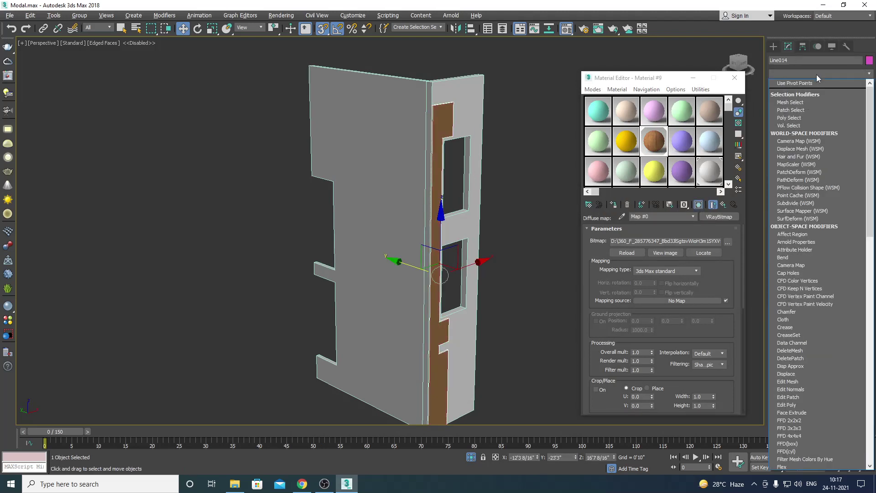
{"action": "key", "text": "u"}
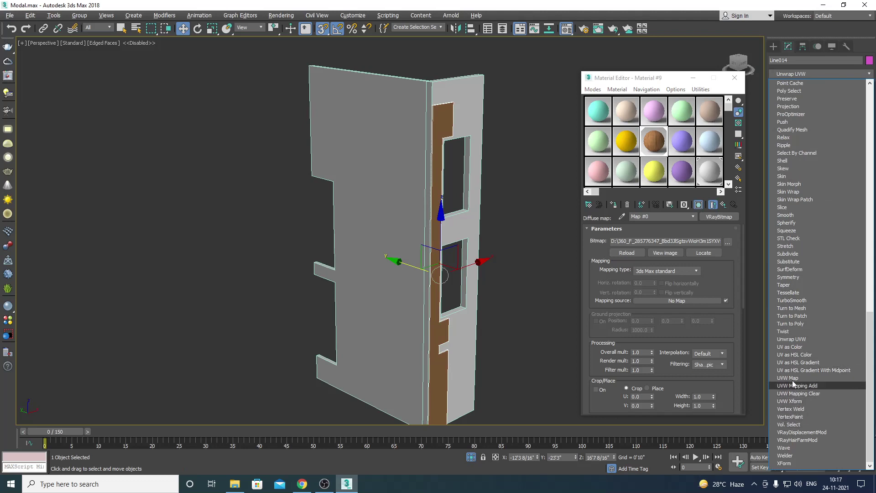
{"action": "left_click", "coordinate": [792, 377]}
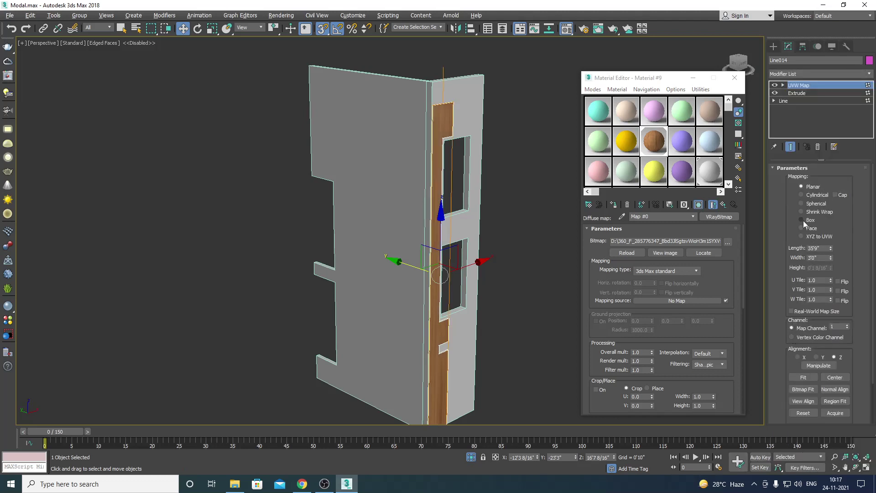
{"action": "left_click", "coordinate": [802, 221]}
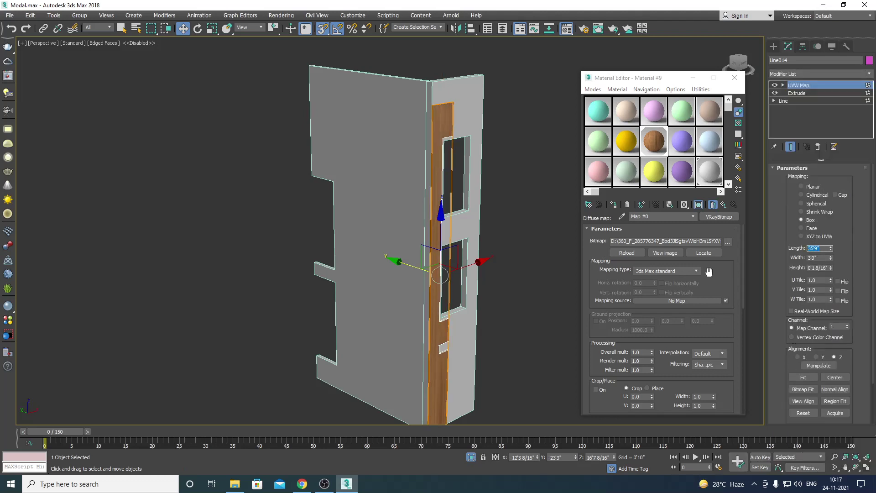
{"action": "type", "text": "5"}
{"action": "key", "text": "Tab"}
{"action": "type", "text": "5"}
{"action": "key", "text": "Tab"}
{"action": "type", "text": "5"}
{"action": "key", "text": "Tab"}
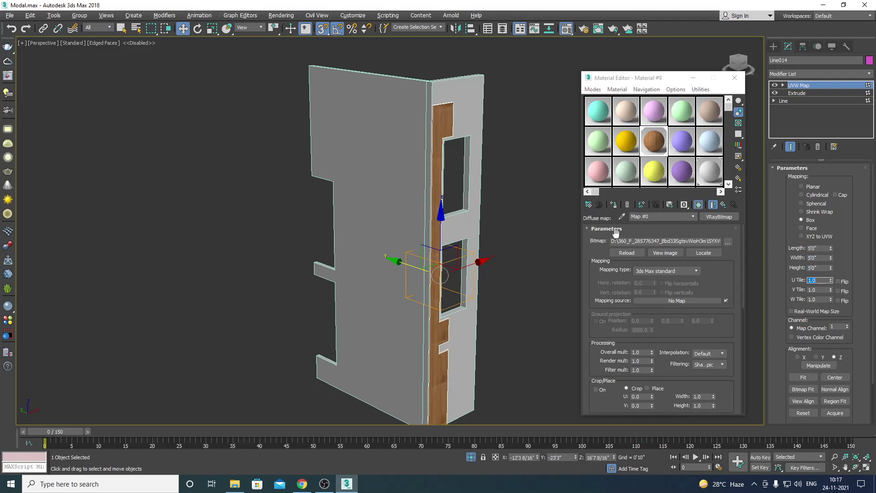
{"action": "scroll", "coordinate": [439, 107], "scroll_direction": "up", "scroll_amount": 3}
{"action": "scroll", "coordinate": [446, 121], "scroll_direction": "up", "scroll_amount": 2}
{"action": "scroll", "coordinate": [406, 154], "scroll_direction": "down", "scroll_amount": 2}
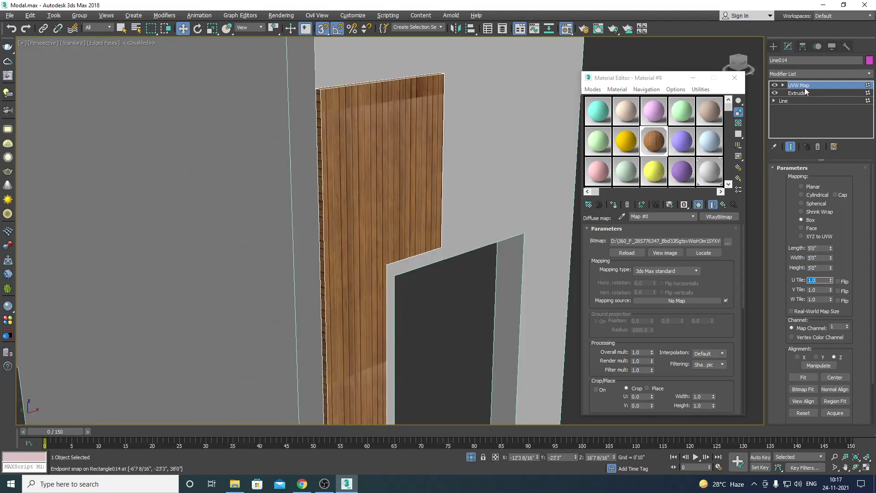
Rotate the UVW Map gizmo 90° so the wood grain runs horizontally.
{"action": "key", "text": "1"}
{"action": "scroll", "coordinate": [218, 168], "scroll_direction": "down", "scroll_amount": 3}
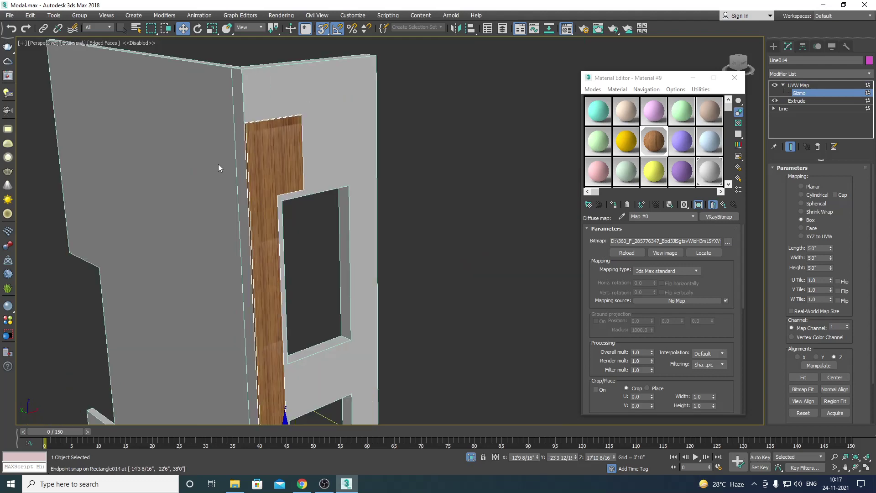
{"action": "scroll", "coordinate": [494, 321], "scroll_direction": "down", "scroll_amount": 5}
{"action": "scroll", "coordinate": [494, 321], "scroll_direction": "up", "scroll_amount": 2}
{"action": "scroll", "coordinate": [491, 322], "scroll_direction": "up", "scroll_amount": 2}
{"action": "key", "text": "r"}
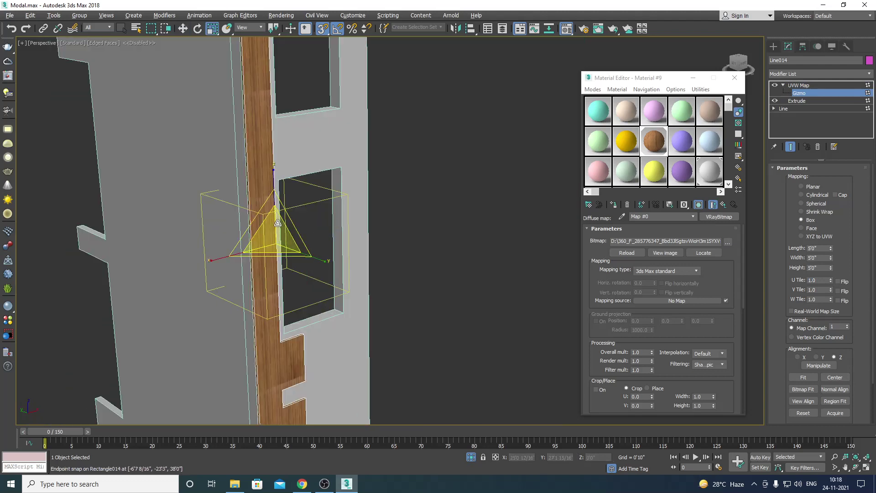
{"action": "key", "text": "e"}
{"action": "left_click_drag", "start_coordinate": [262, 215], "coordinate": [250, 203]}
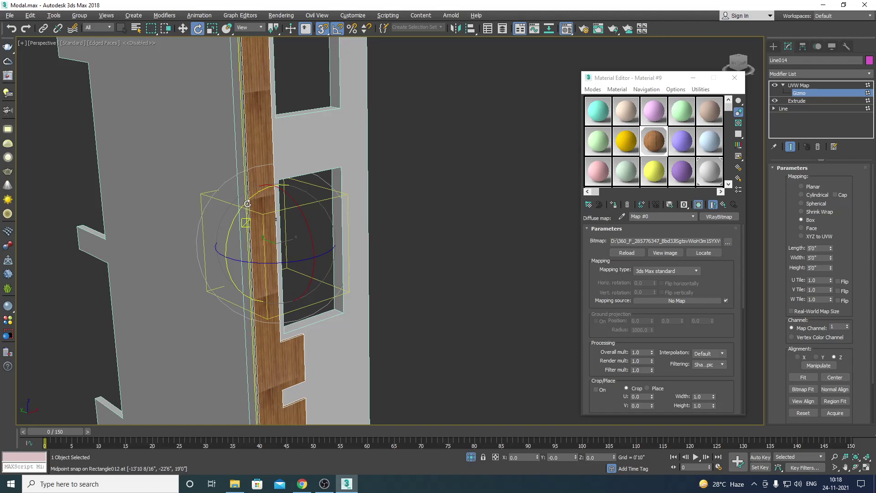
{"action": "scroll", "coordinate": [260, 122], "scroll_direction": "up", "scroll_amount": 3}
{"action": "scroll", "coordinate": [264, 365], "scroll_direction": "down", "scroll_amount": 3}
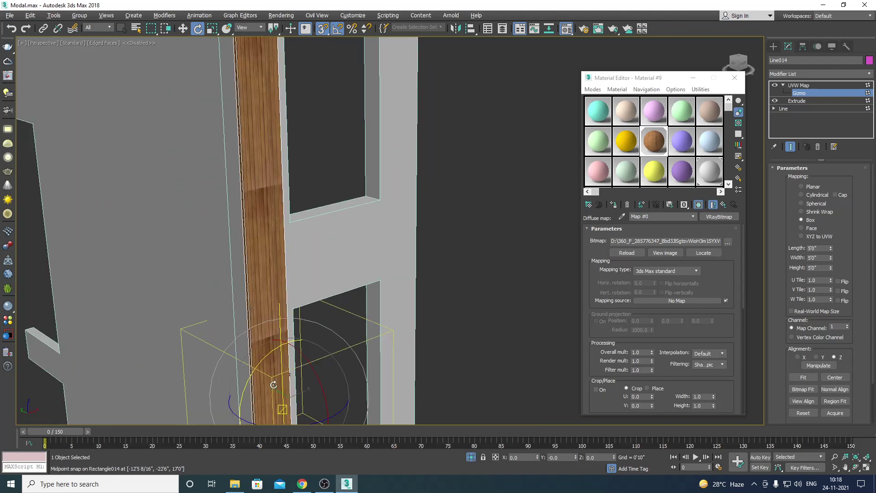
{"action": "left_click_drag", "start_coordinate": [262, 363], "coordinate": [290, 319]}
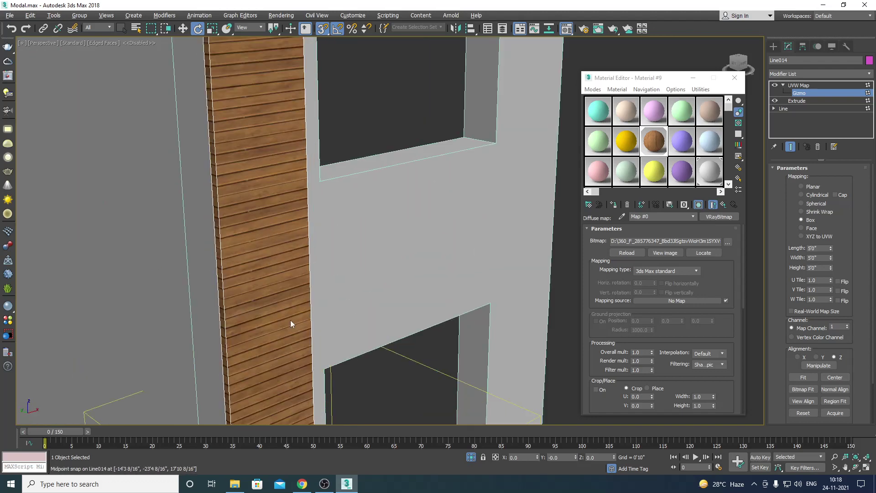
{"action": "scroll", "coordinate": [290, 319], "scroll_direction": "down", "scroll_amount": 1}
Exit gizmo editing and orbit around Line014 to inspect the wood texture.
{"action": "left_click", "coordinate": [798, 85]}
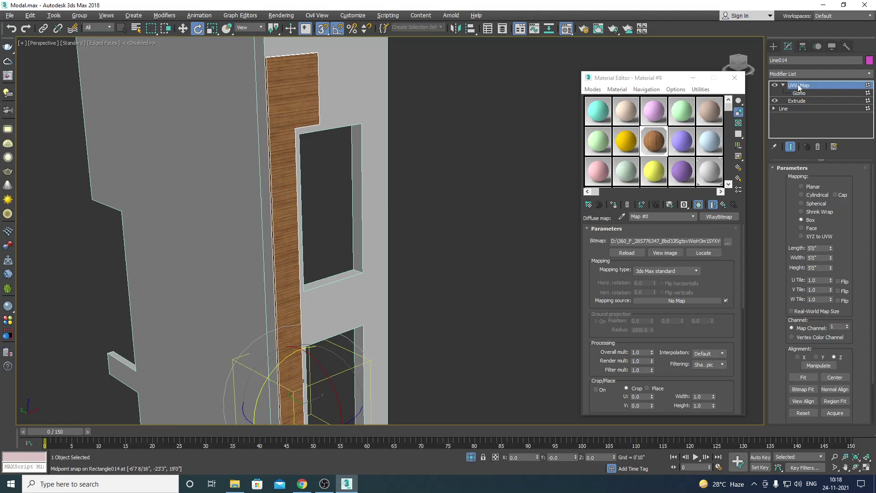
{"action": "left_click", "coordinate": [497, 173]}
{"action": "key", "text": "w"}
{"action": "scroll", "coordinate": [318, 123], "scroll_direction": "up", "scroll_amount": 3}
{"action": "left_click", "coordinate": [318, 123]}
{"action": "mouse_move", "coordinate": [319, 123]}
{"action": "middle_mouse_down", "text": "alt"}
{"action": "mouse_move", "coordinate": [371, 211]}
{"action": "mouse_move", "coordinate": [354, 169]}
{"action": "mouse_move", "coordinate": [388, 208]}
{"action": "mouse_move", "coordinate": [368, 212]}
{"action": "mouse_move", "coordinate": [375, 231]}
{"action": "mouse_move", "coordinate": [452, 212]}
{"action": "middle_mouse_up", "text": "alt"}
{"action": "left_click", "coordinate": [488, 203]}
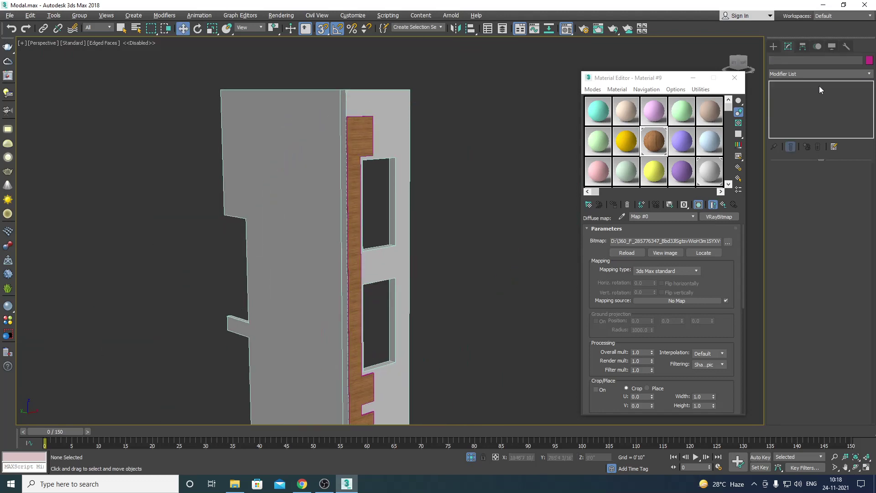
{"action": "scroll", "coordinate": [335, 182], "scroll_direction": "up", "scroll_amount": 5}
Delete Line014's UVW Map modifier and assign it the grey Material #17ff.
{"action": "left_click", "coordinate": [385, 110]}
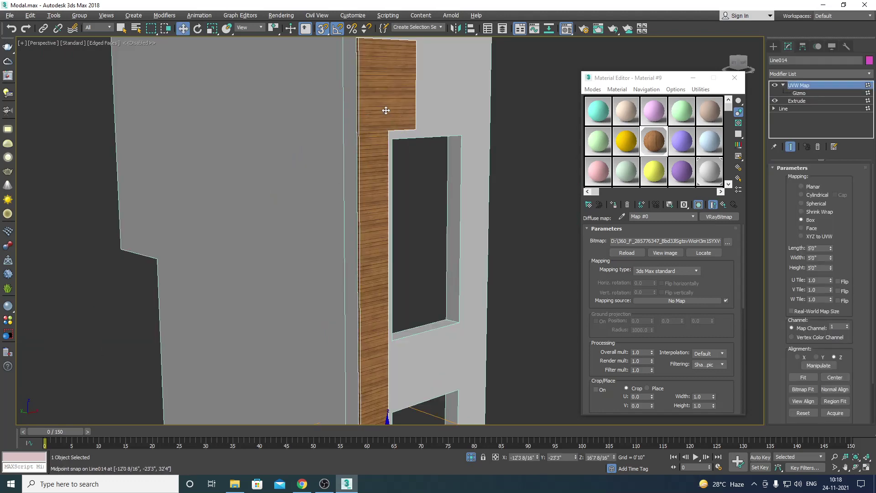
{"action": "right_click", "coordinate": [796, 87]}
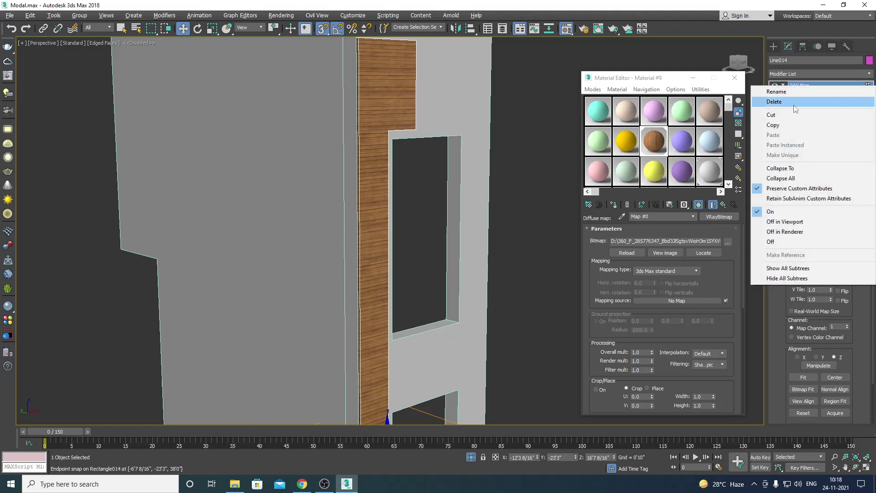
{"action": "left_click", "coordinate": [793, 102]}
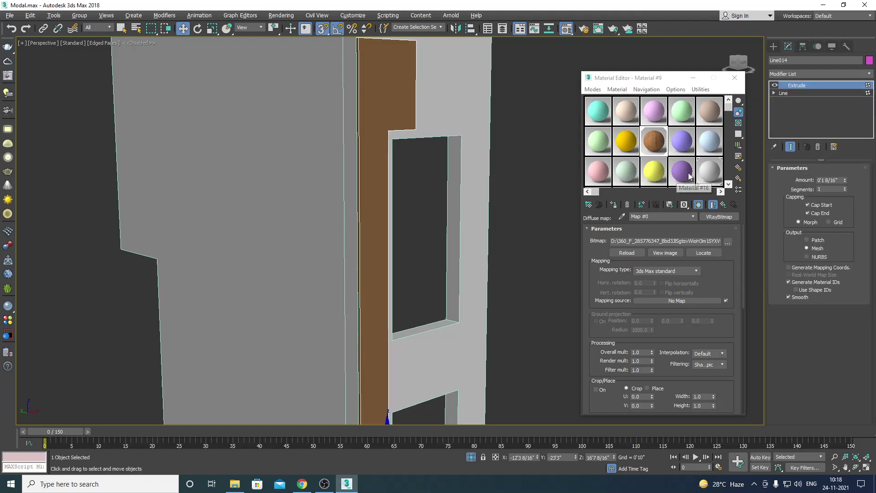
{"action": "left_click", "coordinate": [709, 171]}
{"action": "left_click", "coordinate": [613, 205]}
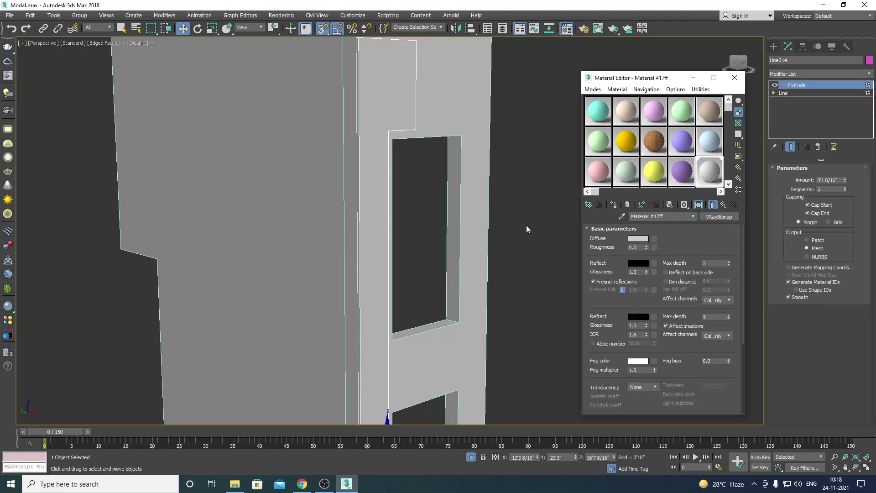
{"action": "scroll", "coordinate": [528, 221], "scroll_direction": "down", "scroll_amount": 2}
{"action": "scroll", "coordinate": [501, 219], "scroll_direction": "down", "scroll_amount": 5}
{"action": "scroll", "coordinate": [475, 166], "scroll_direction": "up", "scroll_amount": 4}
{"action": "scroll", "coordinate": [349, 141], "scroll_direction": "down", "scroll_amount": 2}
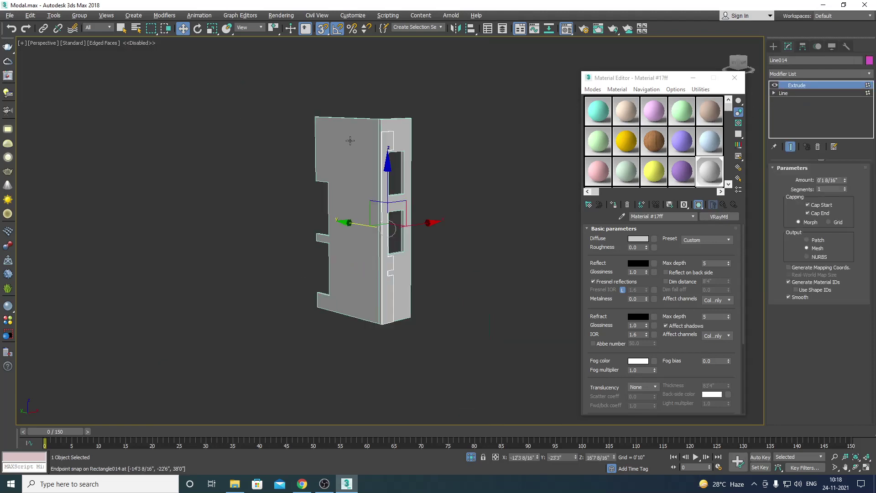
{"action": "scroll", "coordinate": [350, 141], "scroll_direction": "up", "scroll_amount": 3}
{"action": "key", "text": "f"}
{"action": "scroll", "coordinate": [410, 210], "scroll_direction": "down", "scroll_amount": 2}
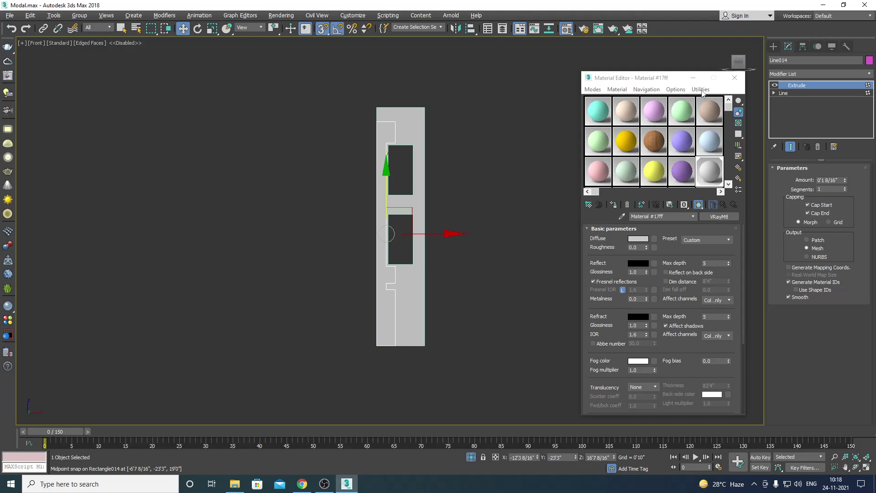
Close the Material Editor, show the full scene in wireframe, and select the strip's two bottom vertices.
{"action": "left_click", "coordinate": [734, 78]}
{"action": "left_click", "coordinate": [773, 93]}
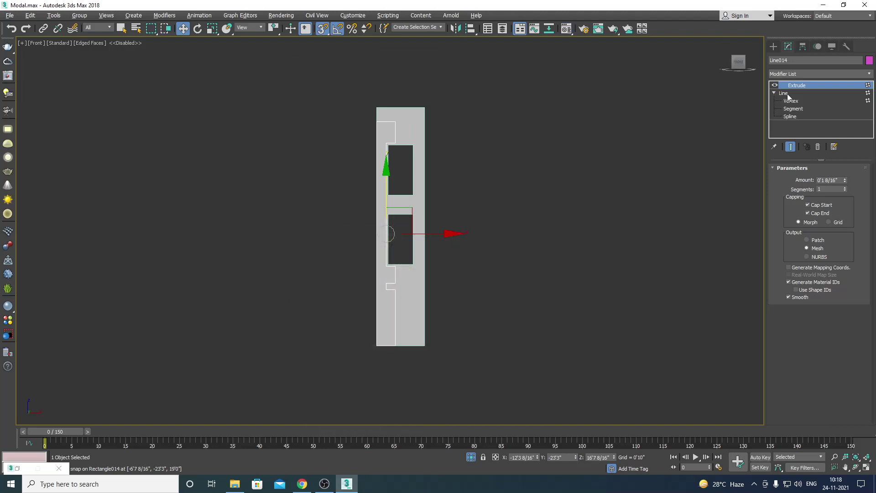
{"action": "key", "text": "F3"}
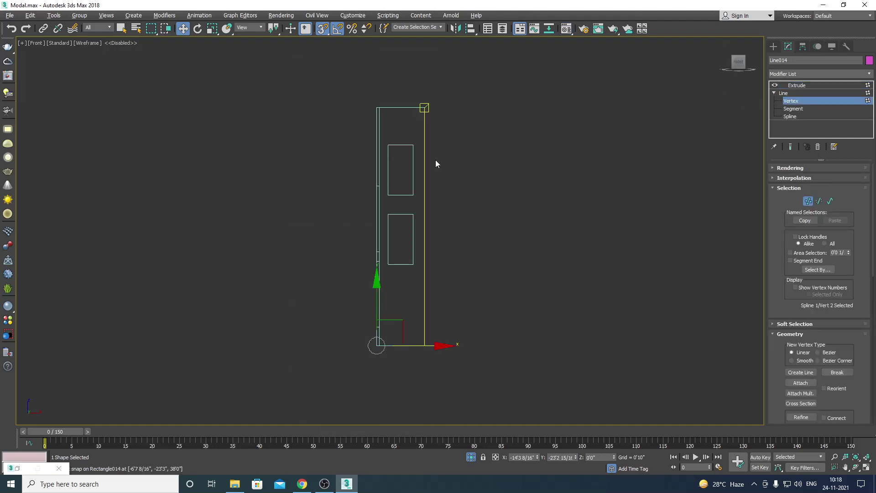
{"action": "key", "text": "alt+q"}
{"action": "scroll", "coordinate": [363, 312], "scroll_direction": "up", "scroll_amount": 3}
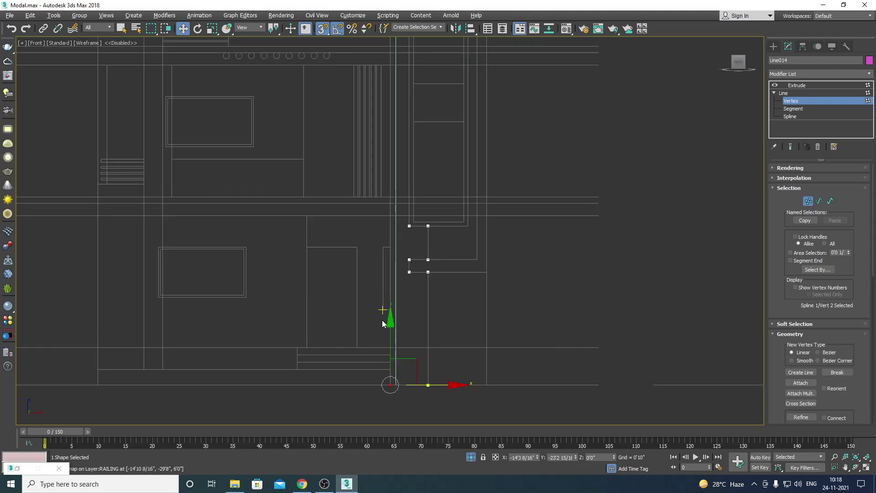
{"action": "scroll", "coordinate": [410, 413], "scroll_direction": "up", "scroll_amount": 4}
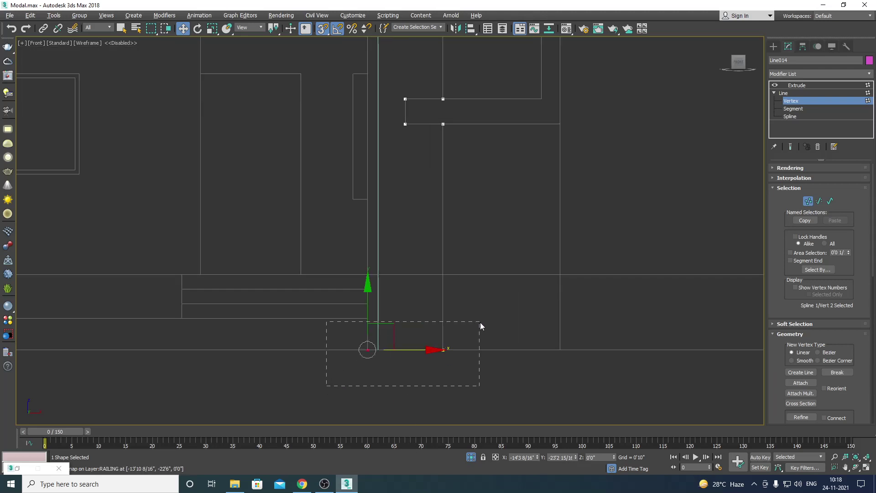
{"action": "left_click_drag", "start_coordinate": [481, 326], "coordinate": [480, 327]}
{"action": "scroll", "coordinate": [456, 356], "scroll_direction": "down", "scroll_amount": 3}
{"action": "scroll", "coordinate": [462, 354], "scroll_direction": "down", "scroll_amount": 2}
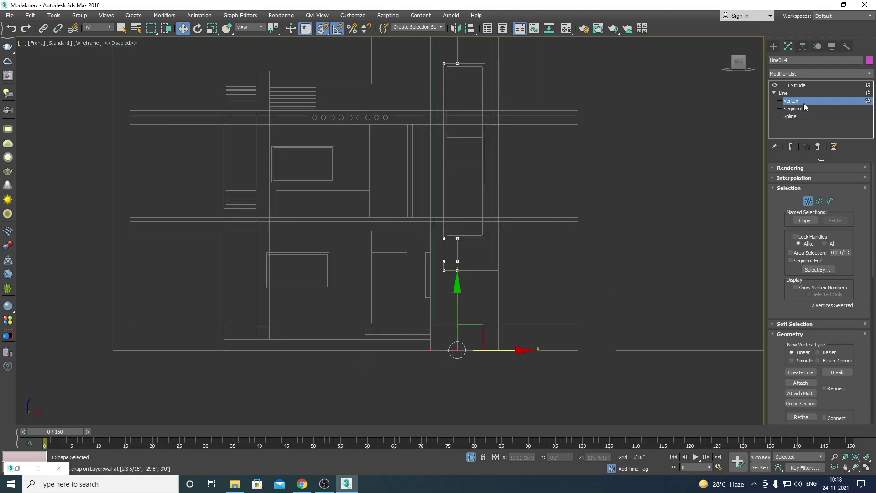
Return to Line014's Extrude level and isolate it with Alt+Q, leaving nothing selected.
{"action": "left_click", "coordinate": [798, 86]}
{"action": "key", "text": "alt+q"}
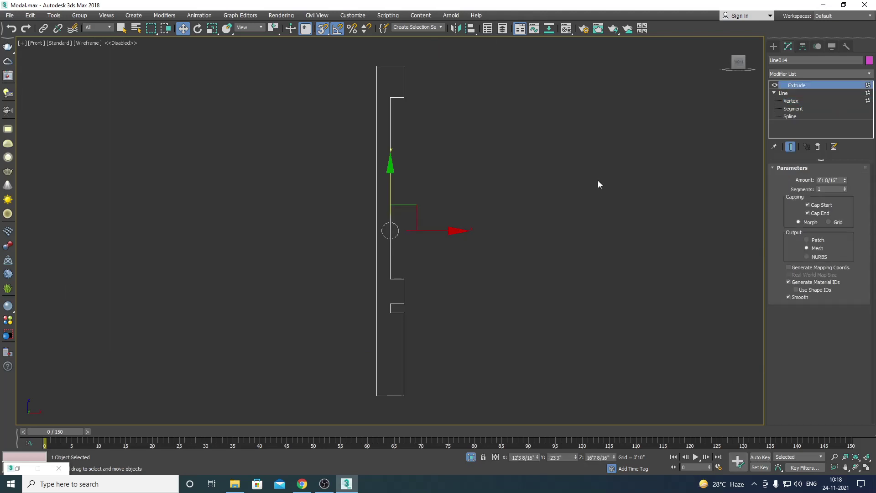
{"action": "key", "text": "F3"}
{"action": "left_click", "coordinate": [523, 280]}
{"action": "key", "text": "F3"}
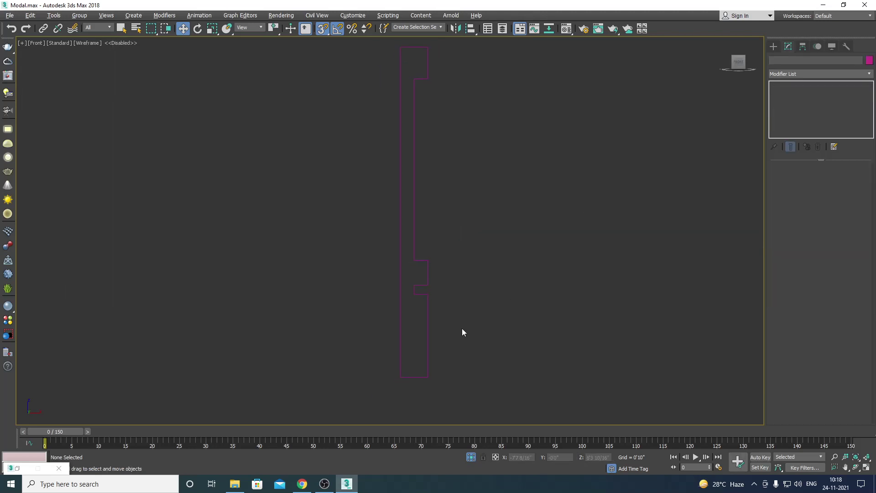
{"action": "scroll", "coordinate": [462, 331], "scroll_direction": "up", "scroll_amount": 4}
Draw a rectangle below the notched strip and convert it to an Editable Spline.
{"action": "right_click", "coordinate": [471, 322]}
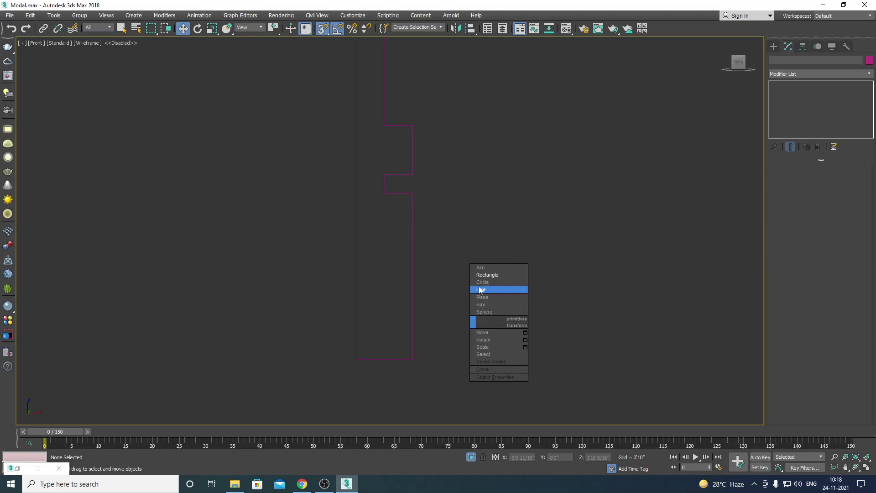
{"action": "left_click", "coordinate": [487, 275]}
{"action": "scroll", "coordinate": [342, 360], "scroll_direction": "up", "scroll_amount": 2}
{"action": "mouse_move", "coordinate": [367, 349]}
{"action": "left_mouse_down"}
{"action": "mouse_move", "coordinate": [436, 302]}
{"action": "mouse_move", "coordinate": [444, 114]}
{"action": "left_mouse_up"}
{"action": "key", "text": "w"}
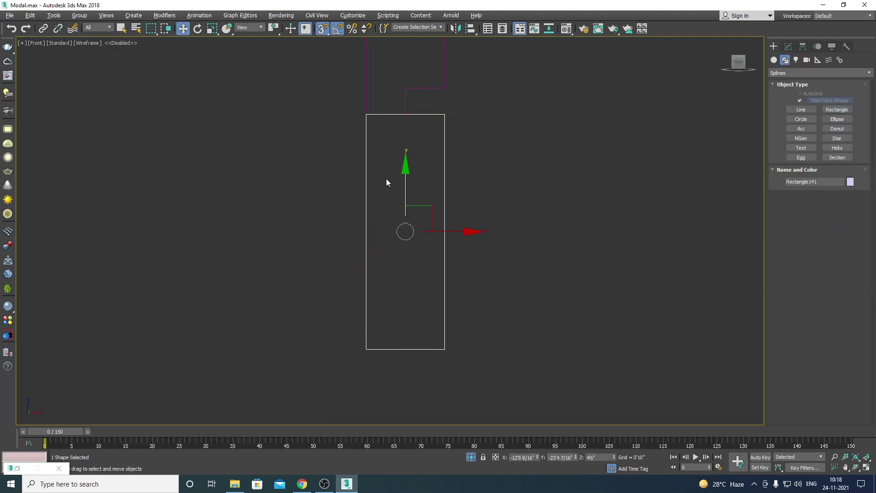
{"action": "right_click", "coordinate": [386, 152]}
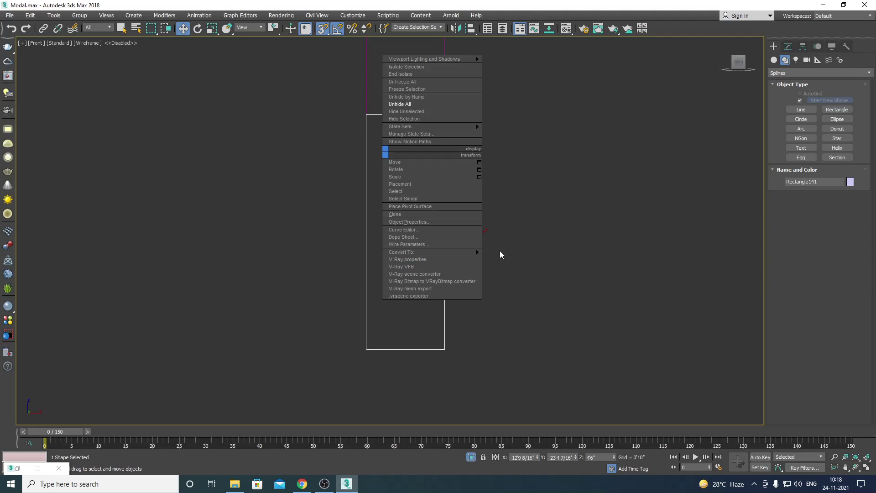
{"action": "left_click", "coordinate": [516, 250]}
Set the rectangle's vertices to Corner and add an Extrude modifier.
{"action": "key", "text": "1"}
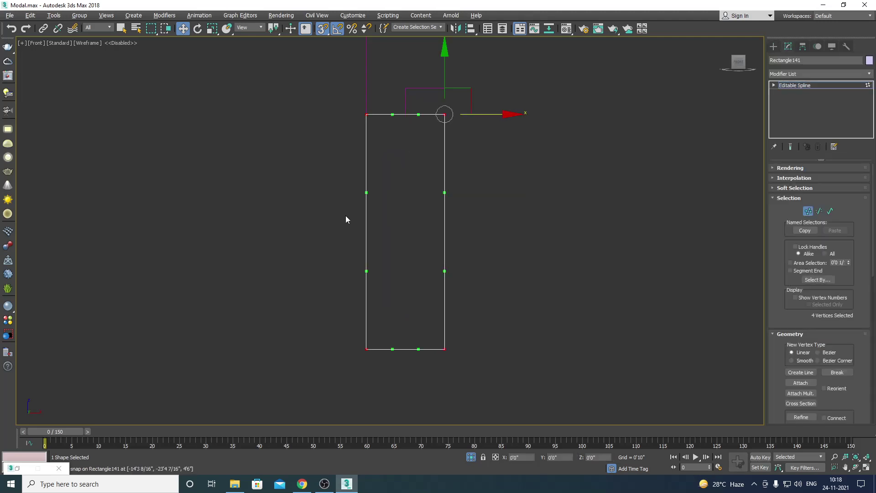
{"action": "scroll", "coordinate": [346, 215], "scroll_direction": "down", "scroll_amount": 2}
{"action": "scroll", "coordinate": [332, 209], "scroll_direction": "down", "scroll_amount": 2}
{"action": "right_click", "coordinate": [359, 291]}
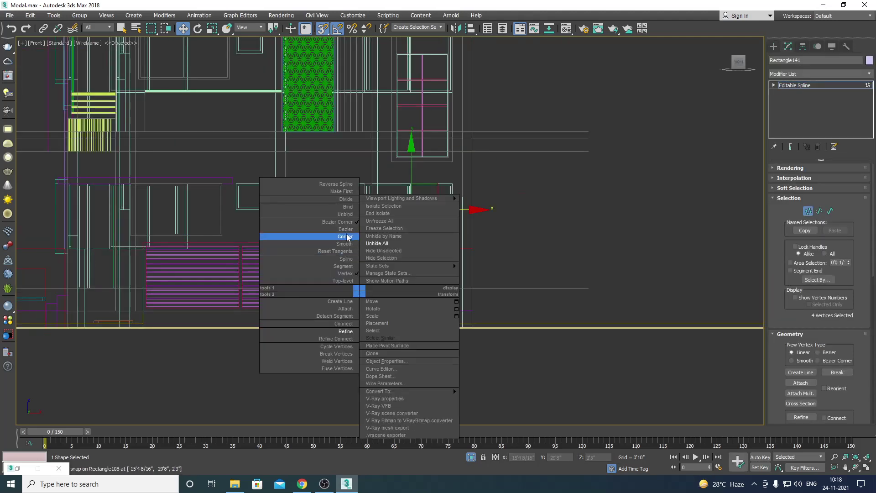
{"action": "left_click", "coordinate": [347, 237]}
{"action": "key", "text": "z"}
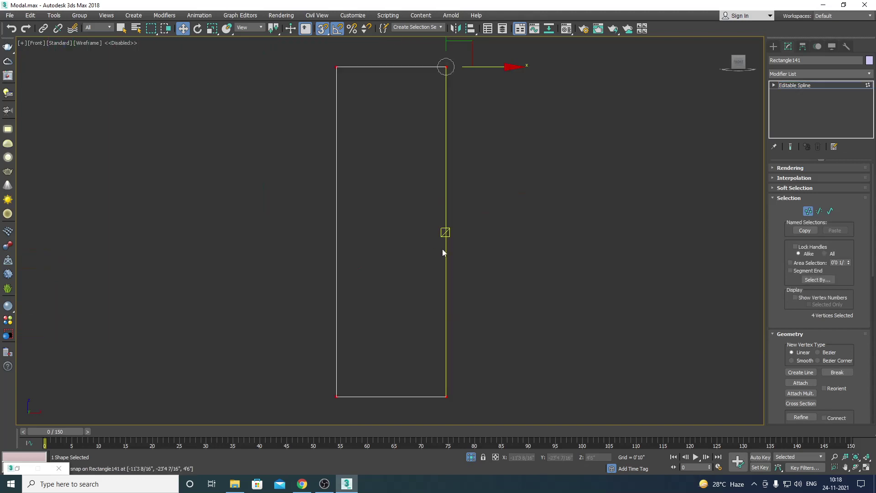
{"action": "scroll", "coordinate": [492, 275], "scroll_direction": "down", "scroll_amount": 2}
{"action": "left_click", "coordinate": [789, 74]}
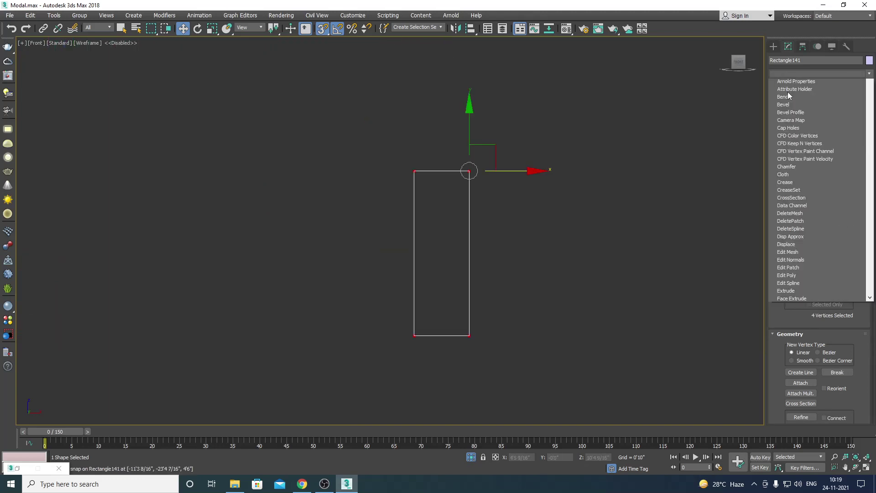
{"action": "left_click", "coordinate": [789, 114]}
Unhide all objects, then isolate the new slab together with the notched strip Line014.
{"action": "left_click_drag", "start_coordinate": [540, 132], "coordinate": [381, 250]}
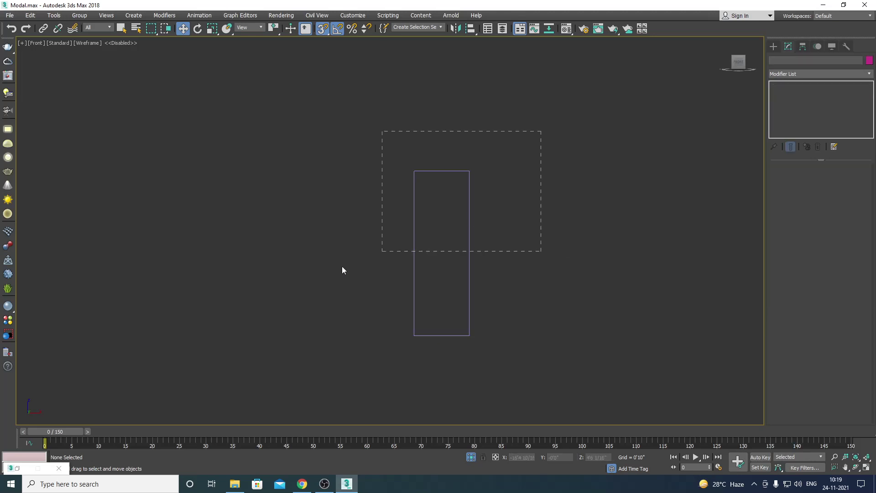
{"action": "right_click", "coordinate": [327, 255]}
{"action": "left_click", "coordinate": [348, 220]}
{"action": "key", "text": "F3"}
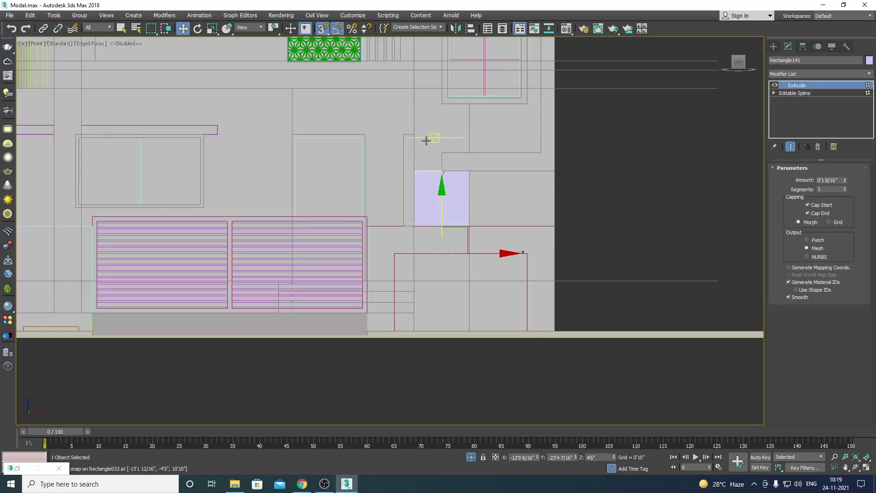
{"action": "left_click", "coordinate": [427, 139], "text": "ctrl"}
{"action": "key", "text": "alt+q"}
{"action": "left_click", "coordinate": [427, 329]}
{"action": "left_click", "coordinate": [356, 337]}
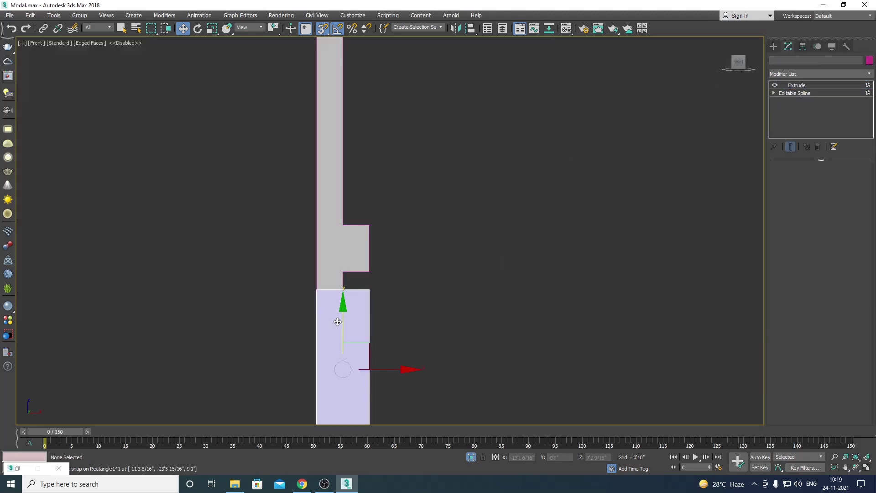
{"action": "middle_click_drag", "start_coordinate": [436, 338], "coordinate": [469, 237]}
Select the rectangle's top vertices at Vertex level in wireframe view.
{"action": "left_click", "coordinate": [794, 93]}
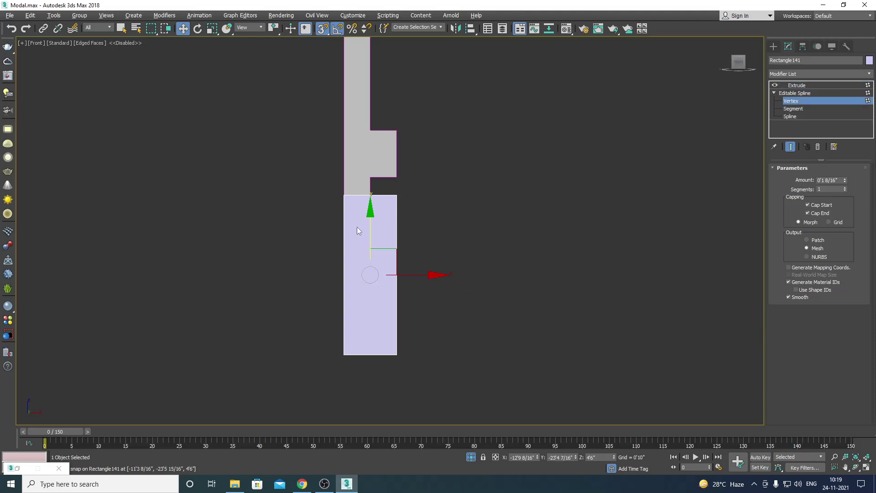
{"action": "left_click_drag", "start_coordinate": [235, 142], "coordinate": [413, 221]}
{"action": "key", "text": "F3"}
Snap the rectangle's top vertices onto its bottom edge, then raise them 1.5 with Offset Y.
{"action": "scroll", "coordinate": [392, 210], "scroll_direction": "up", "scroll_amount": 2}
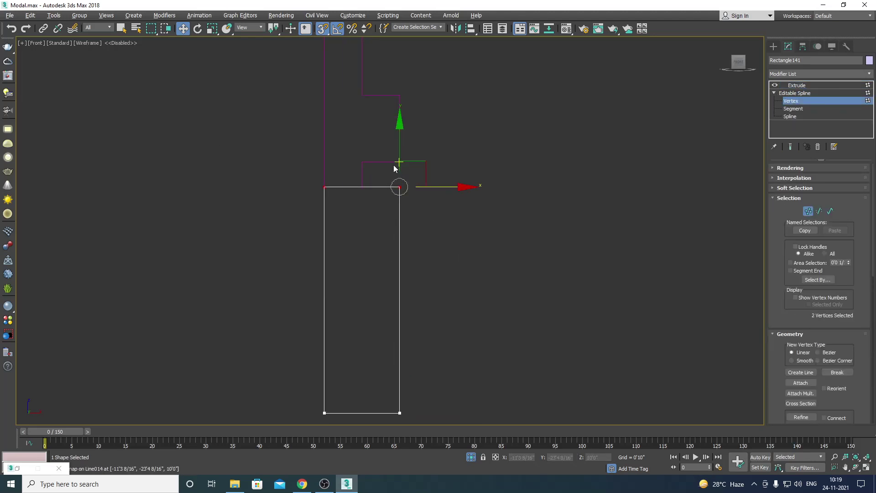
{"action": "scroll", "coordinate": [399, 145], "scroll_direction": "down", "scroll_amount": 2}
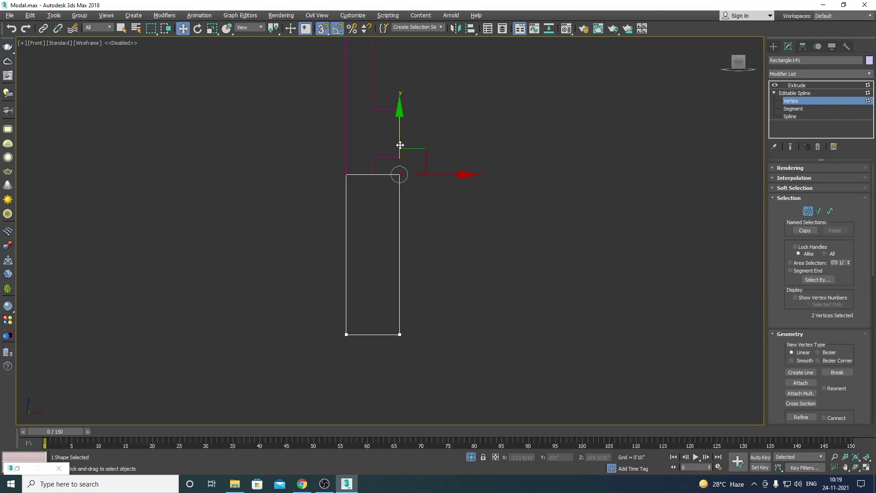
{"action": "left_click_drag", "start_coordinate": [402, 171], "coordinate": [400, 335]}
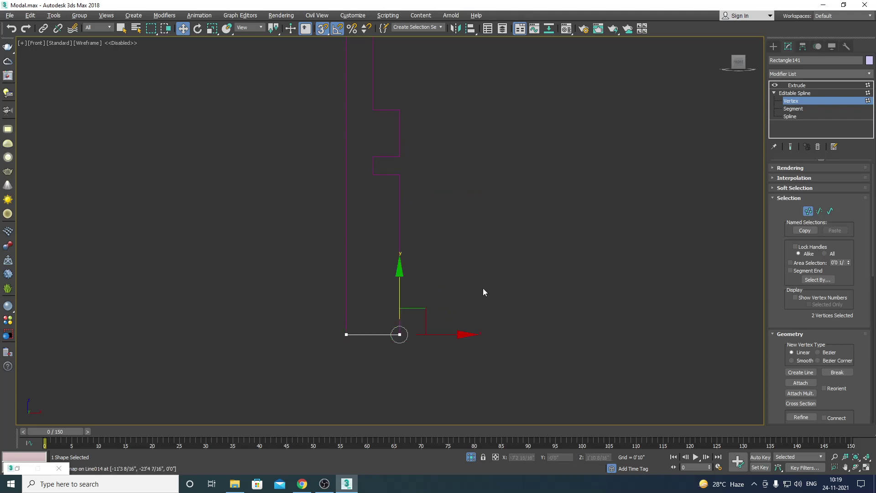
{"action": "key", "text": "F12"}
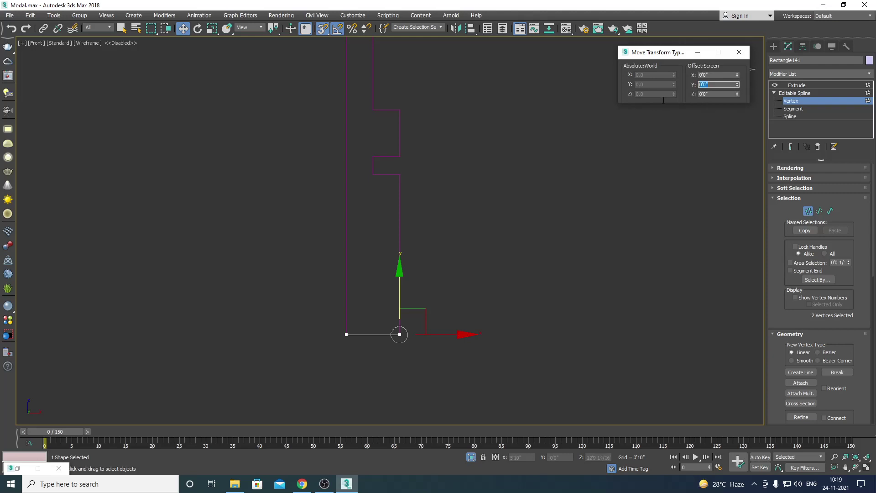
{"action": "key", "text": "Return"}
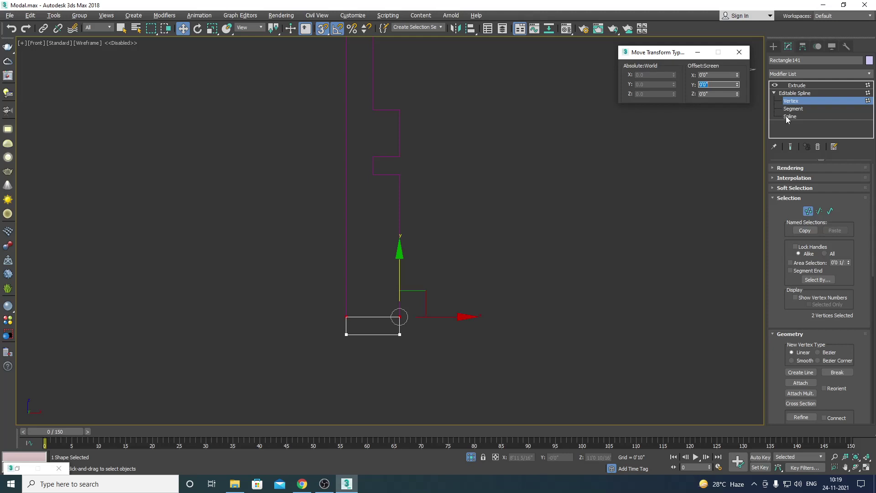
{"action": "type", "text": "2"}
{"action": "key", "text": "Return"}
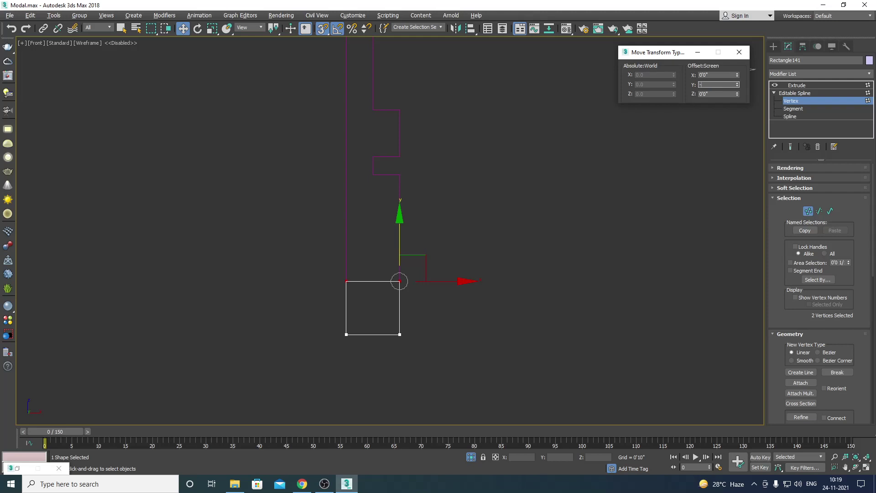
{"action": "key", "text": "Return"}
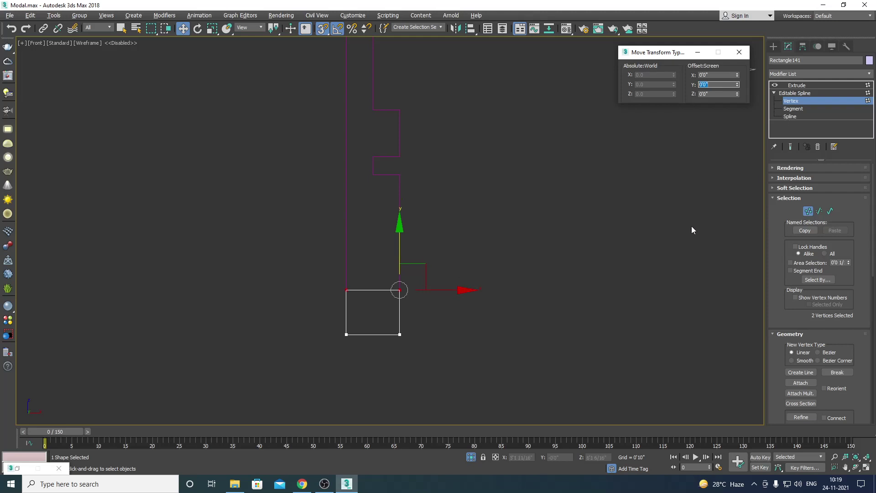
{"action": "left_click", "coordinate": [301, 276]}
{"action": "left_click_drag", "start_coordinate": [138, 215], "coordinate": [476, 311]}
{"action": "left_click_drag", "start_coordinate": [395, 267], "coordinate": [400, 334]}
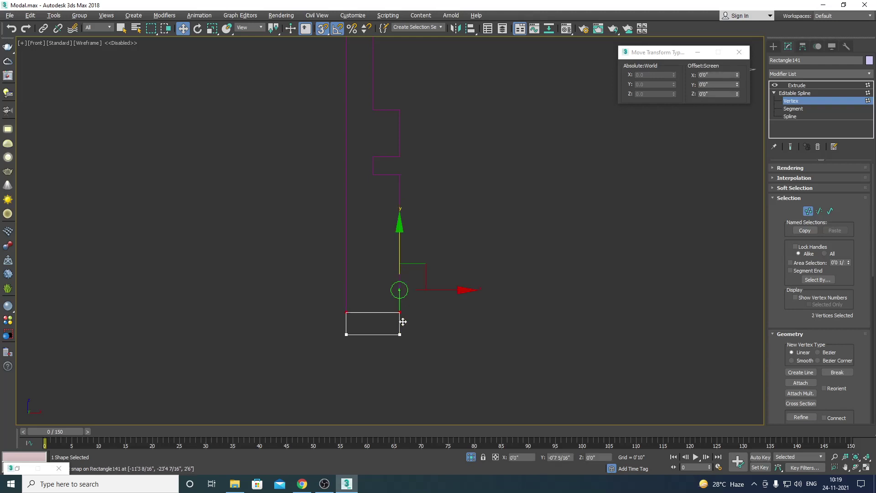
{"action": "left_click", "coordinate": [696, 87]}
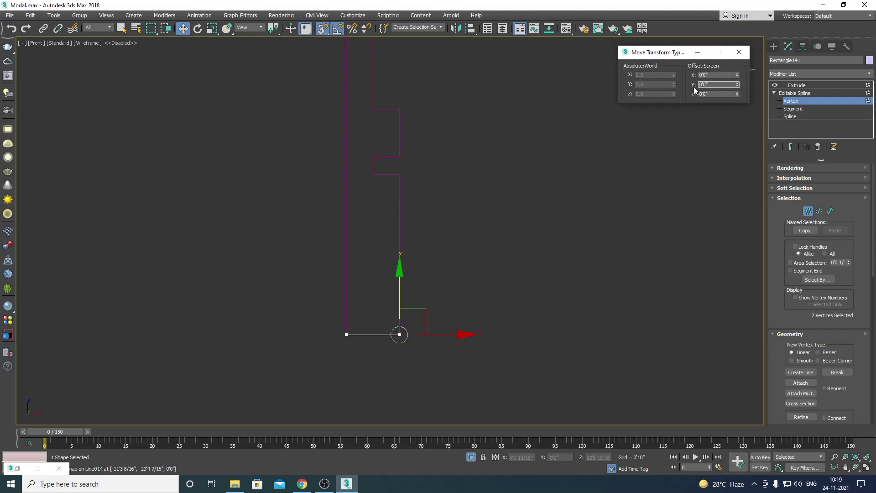
{"action": "type", "text": "1.5"}
{"action": "key", "text": "Return"}
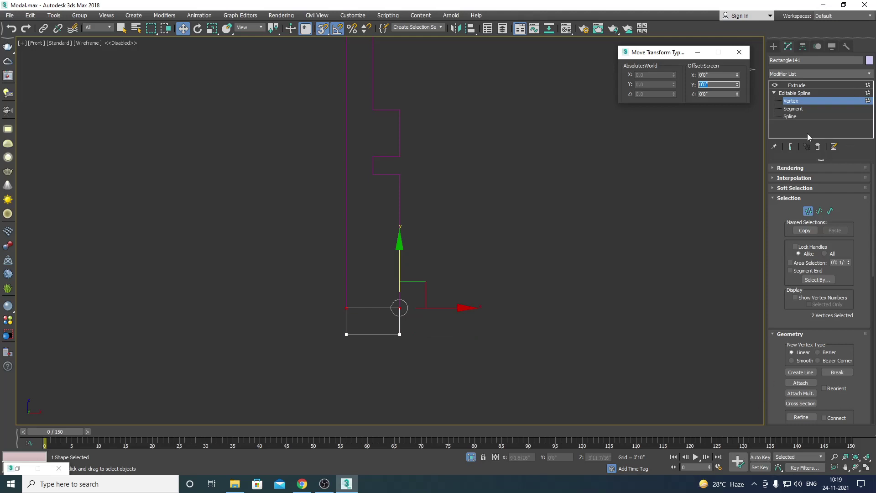
At Spline level, copy the short rectangle directly upward and offset it 1 in Y.
{"action": "left_click", "coordinate": [791, 116]}
{"action": "left_click", "coordinate": [373, 338]}
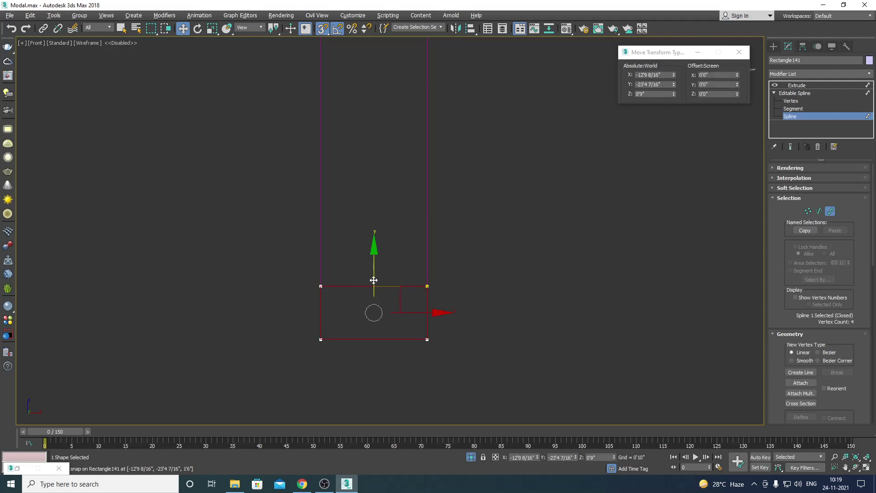
{"action": "mouse_move", "coordinate": [374, 312]}
{"action": "left_mouse_down"}
{"action": "mouse_move", "coordinate": [383, 182]}
{"action": "mouse_move", "coordinate": [373, 286]}
{"action": "left_mouse_up"}
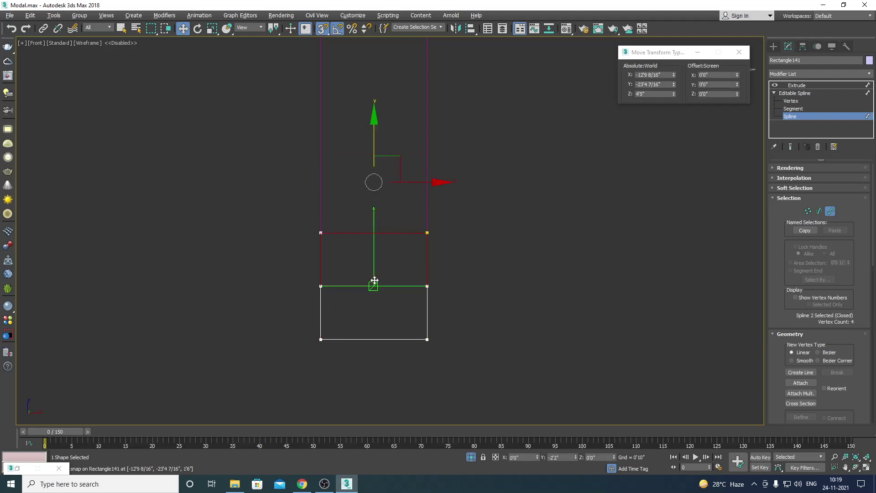
{"action": "left_click", "coordinate": [715, 85]}
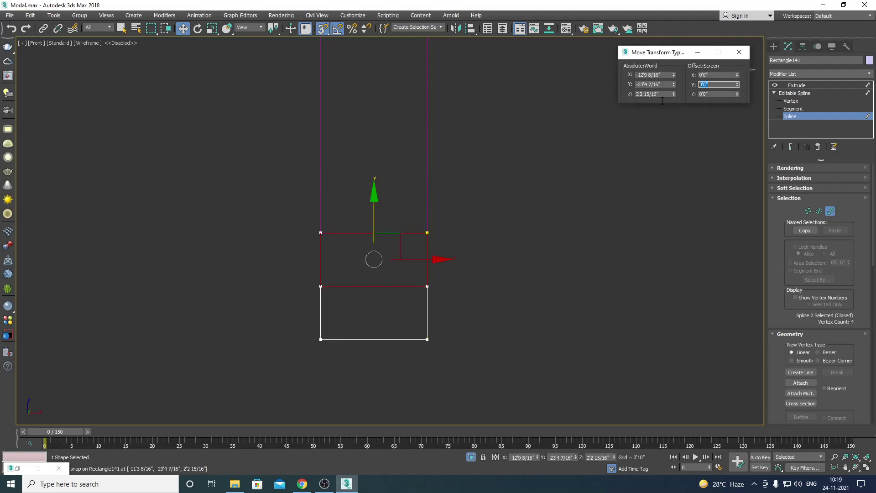
{"action": "type", "text": "1"}
{"action": "key", "text": "Return"}
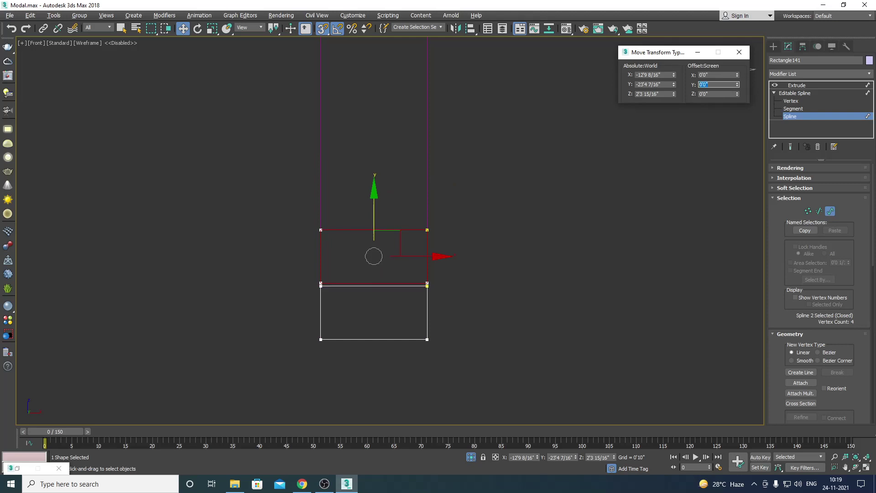
Try moving the two lower strips up with a Y offset, then undo it.
{"action": "scroll", "coordinate": [409, 243], "scroll_direction": "down", "scroll_amount": 2}
{"action": "left_click", "coordinate": [360, 311], "text": "ctrl"}
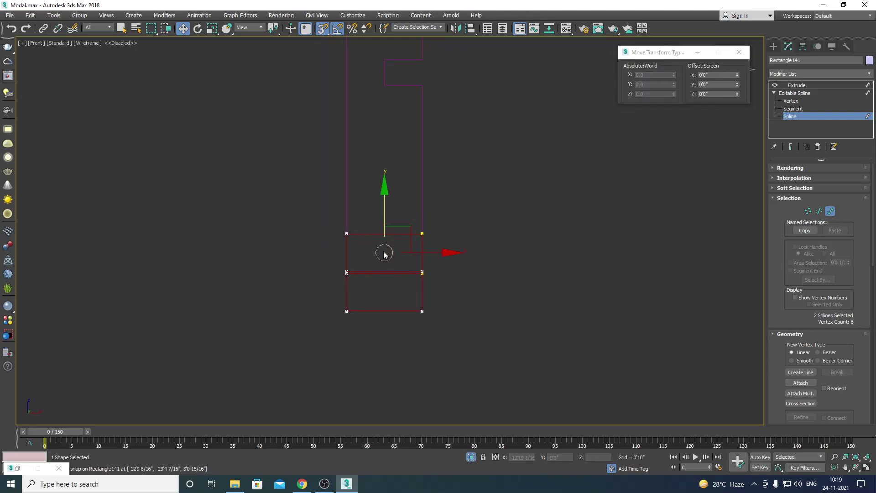
{"action": "left_click", "coordinate": [386, 168]}
{"action": "key", "text": "ctrl+z"}
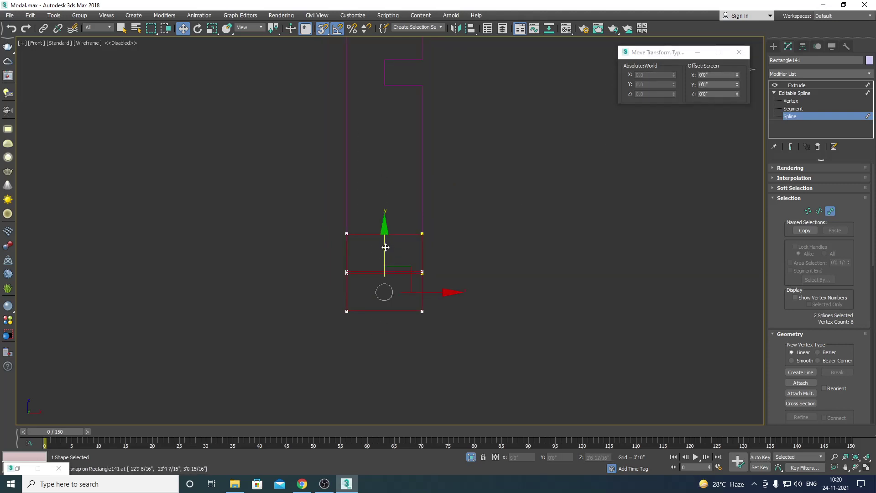
{"action": "scroll", "coordinate": [390, 192], "scroll_direction": "up", "scroll_amount": 2}
{"action": "scroll", "coordinate": [390, 192], "scroll_direction": "up", "scroll_amount": 2}
{"action": "left_click_drag", "start_coordinate": [386, 247], "coordinate": [386, 271]}
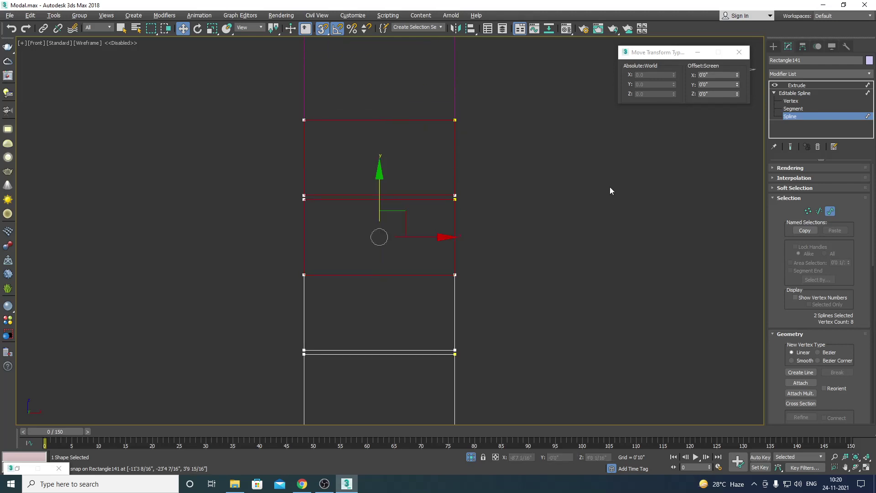
{"action": "double_click", "coordinate": [717, 86]}
{"action": "key", "text": "Return"}
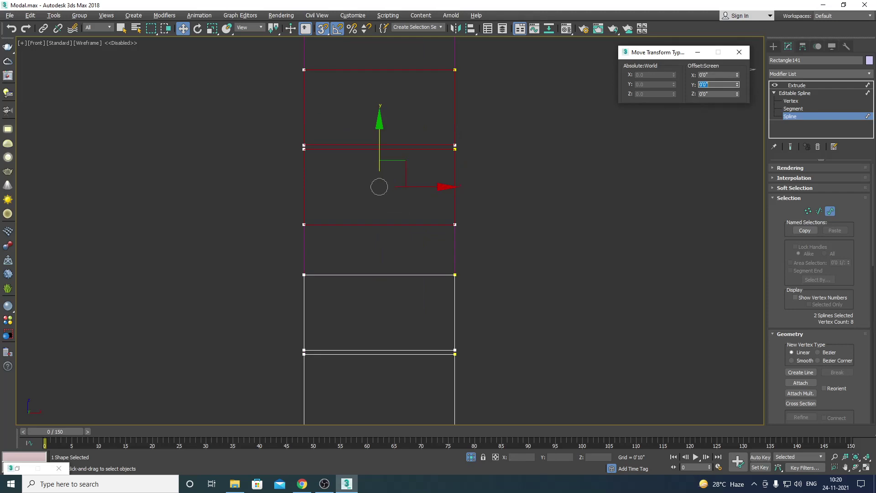
{"action": "key", "text": "ctrl+z"}
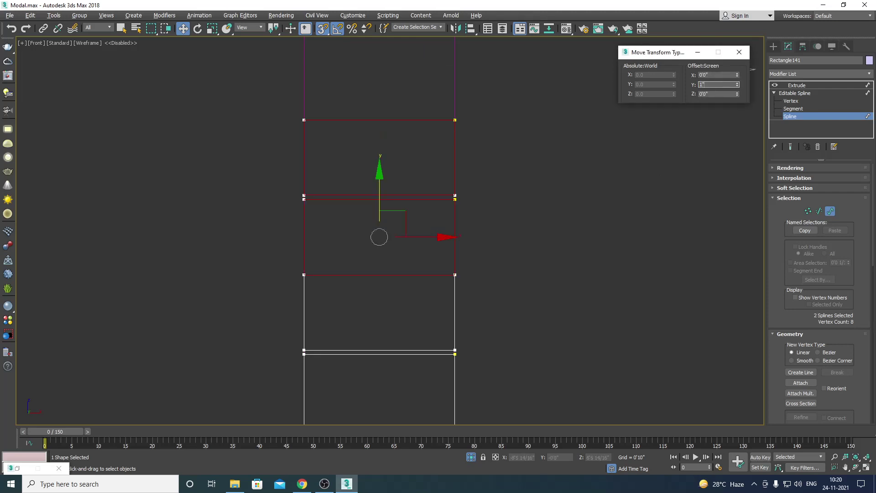
Copy all four strip rectangles upward and delete the two extra copies on top.
{"action": "scroll", "coordinate": [482, 129], "scroll_direction": "down", "scroll_amount": 2}
{"action": "left_click", "coordinate": [527, 197]}
{"action": "scroll", "coordinate": [526, 197], "scroll_direction": "down", "scroll_amount": 2}
{"action": "left_click_drag", "start_coordinate": [530, 113], "coordinate": [405, 348]}
{"action": "scroll", "coordinate": [405, 348], "scroll_direction": "down", "scroll_amount": 4}
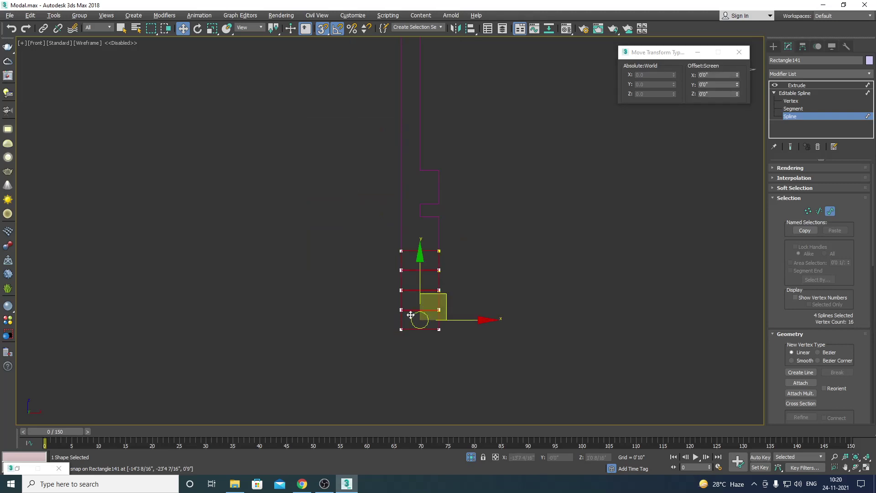
{"action": "left_click_drag", "start_coordinate": [421, 255], "coordinate": [422, 145], "text": "shift"}
{"action": "scroll", "coordinate": [413, 225], "scroll_direction": "up", "scroll_amount": 3}
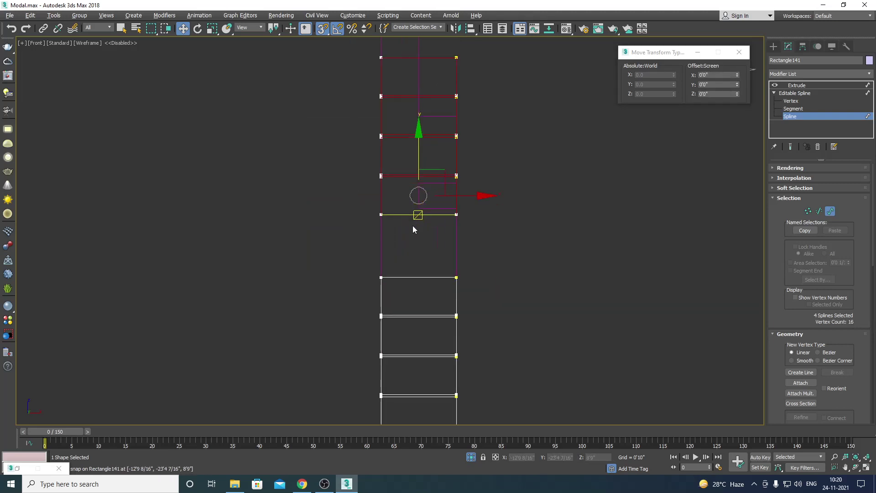
{"action": "scroll", "coordinate": [431, 222], "scroll_direction": "up", "scroll_amount": 3}
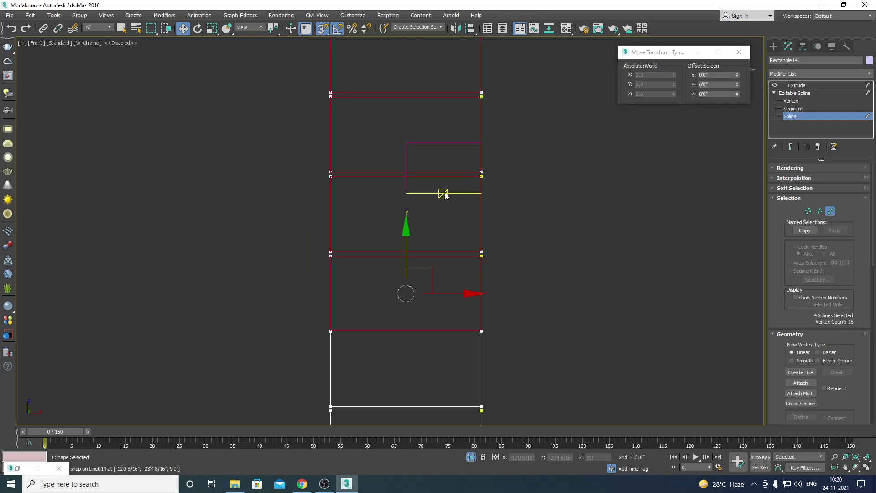
{"action": "scroll", "coordinate": [532, 139], "scroll_direction": "down", "scroll_amount": 2}
{"action": "left_click_drag", "start_coordinate": [536, 137], "coordinate": [425, 183]}
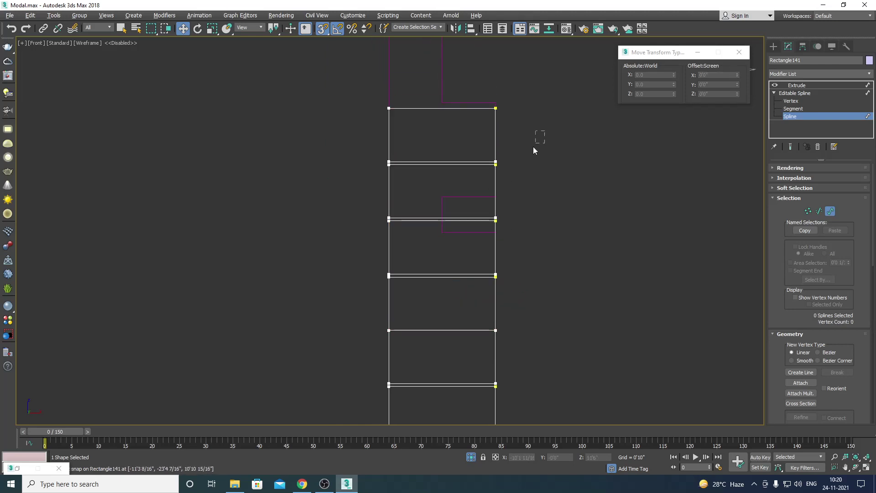
{"action": "key", "text": "Delete"}
Raise the top two strips by a Y offset of 1.
{"action": "scroll", "coordinate": [502, 228], "scroll_direction": "up", "scroll_amount": 2}
{"action": "scroll", "coordinate": [486, 226], "scroll_direction": "down", "scroll_amount": 1}
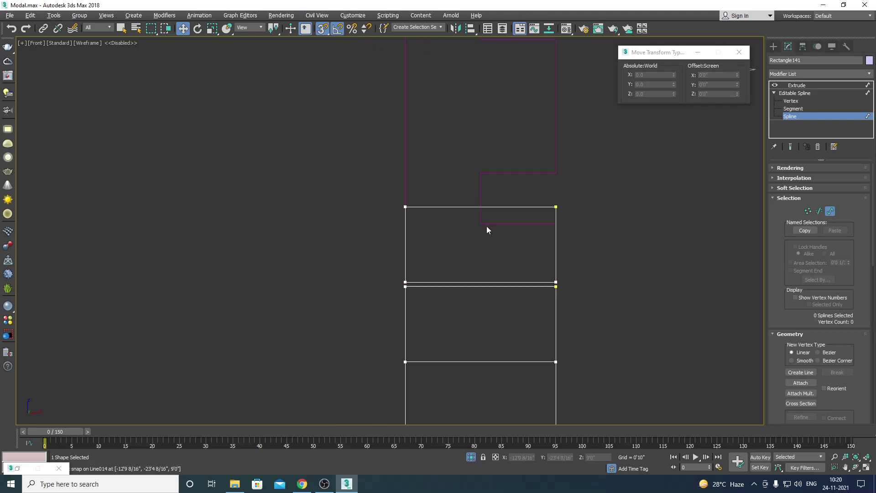
{"action": "scroll", "coordinate": [535, 237], "scroll_direction": "up", "scroll_amount": 1}
{"action": "scroll", "coordinate": [502, 228], "scroll_direction": "down", "scroll_amount": 1}
{"action": "scroll", "coordinate": [397, 149], "scroll_direction": "up", "scroll_amount": 1}
{"action": "scroll", "coordinate": [401, 148], "scroll_direction": "down", "scroll_amount": 2}
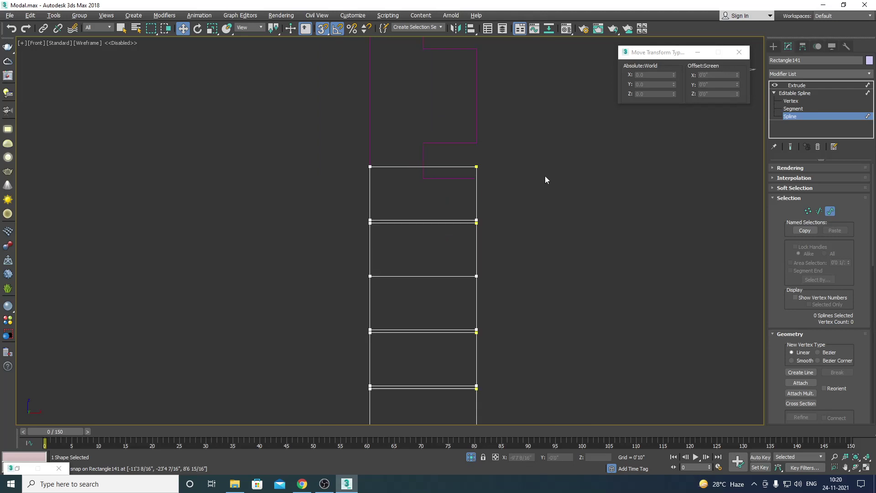
{"action": "left_click_drag", "start_coordinate": [545, 180], "coordinate": [39, 252]}
{"action": "left_click", "coordinate": [715, 85]}
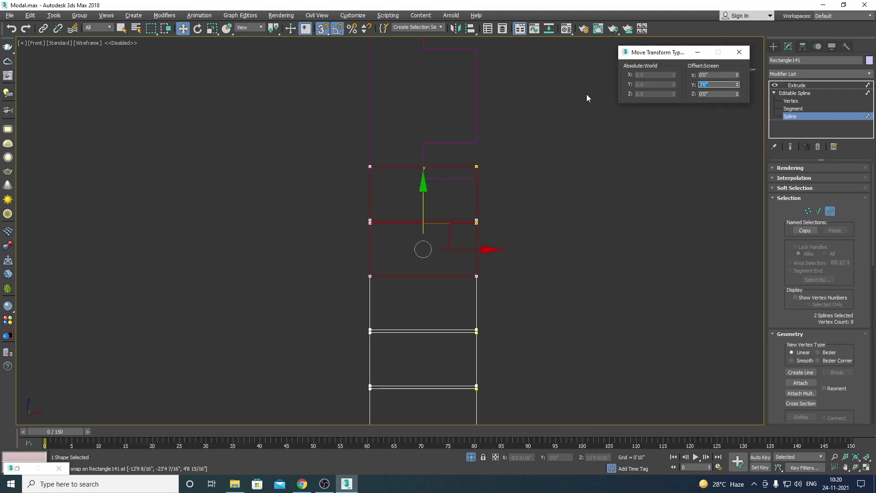
{"action": "type", "text": "1"}
{"action": "key", "text": "Return"}
{"action": "left_click", "coordinate": [599, 158]}
{"action": "scroll", "coordinate": [453, 155], "scroll_direction": "up", "scroll_amount": 3}
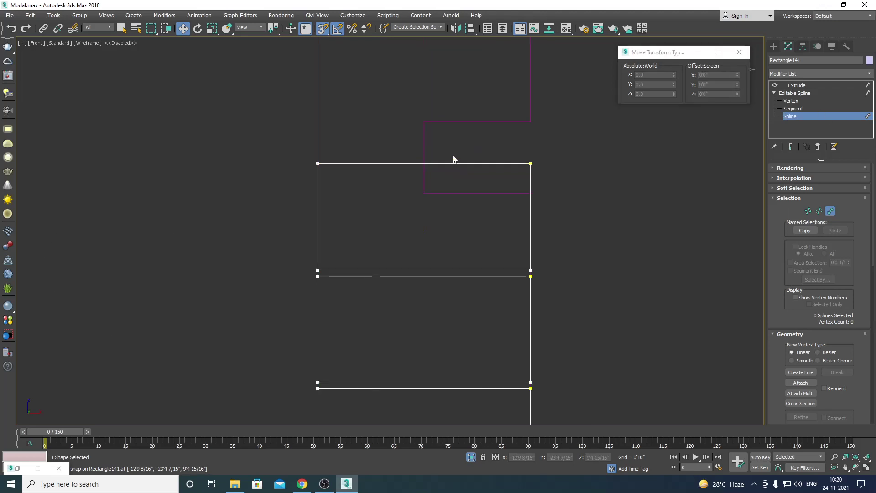
{"action": "left_click", "coordinate": [460, 163]}
Add a new vertex with Refine on the top strip's upper-right edge.
{"action": "key", "text": "1"}
{"action": "scroll", "coordinate": [516, 145], "scroll_direction": "up", "scroll_amount": 1}
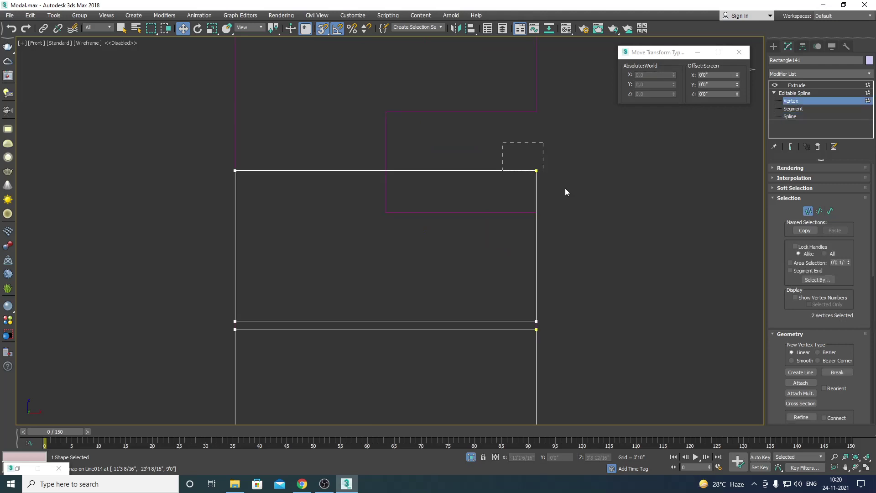
{"action": "mouse_move", "coordinate": [498, 142]}
{"action": "left_mouse_down"}
{"action": "mouse_move", "coordinate": [565, 187]}
{"action": "mouse_move", "coordinate": [388, 213]}
{"action": "left_mouse_up"}
{"action": "right_click", "coordinate": [460, 172]}
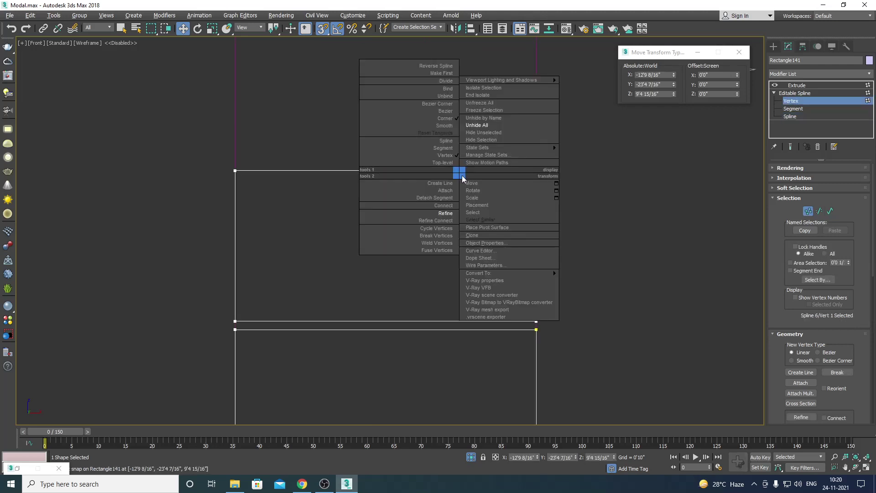
{"action": "left_click", "coordinate": [435, 213]}
{"action": "key", "text": "s"}
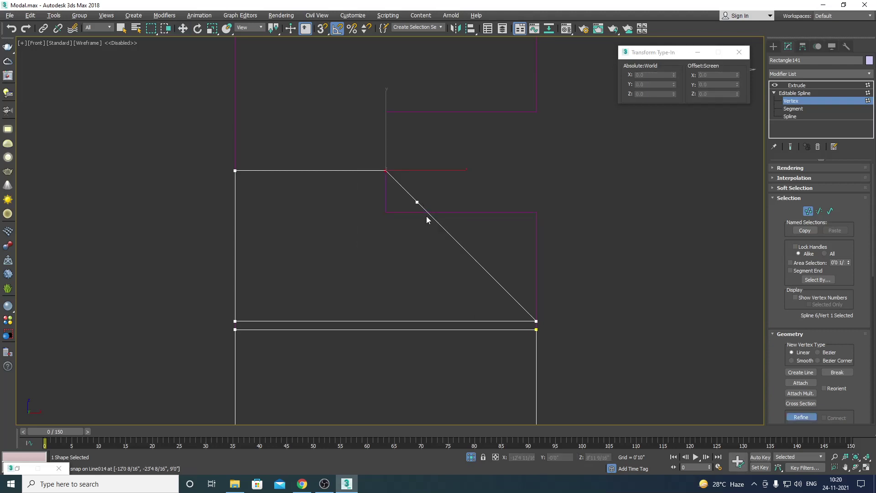
{"action": "key", "text": "w"}
Snap the new and next vertices to the outline's step corners and delete leftover diagonal vertices.
{"action": "scroll", "coordinate": [422, 220], "scroll_direction": "up", "scroll_amount": 5}
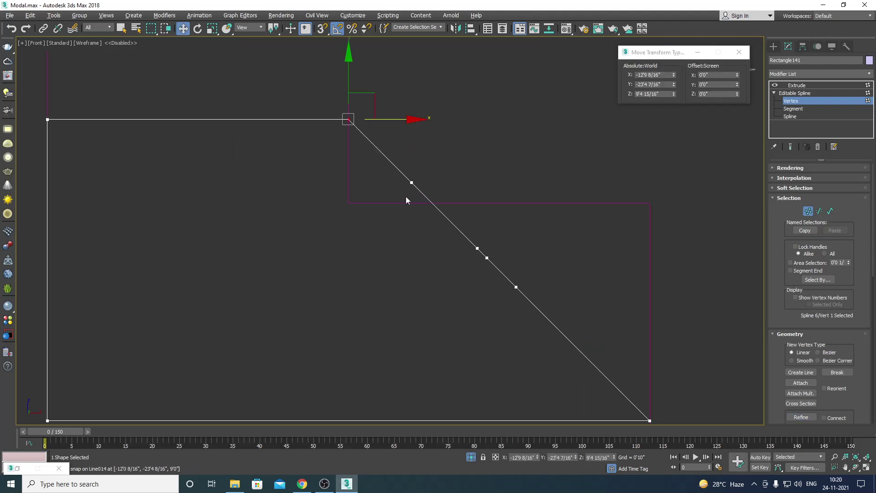
{"action": "left_click", "coordinate": [411, 181]}
{"action": "key", "text": "s"}
{"action": "left_click_drag", "start_coordinate": [438, 172], "coordinate": [349, 203]}
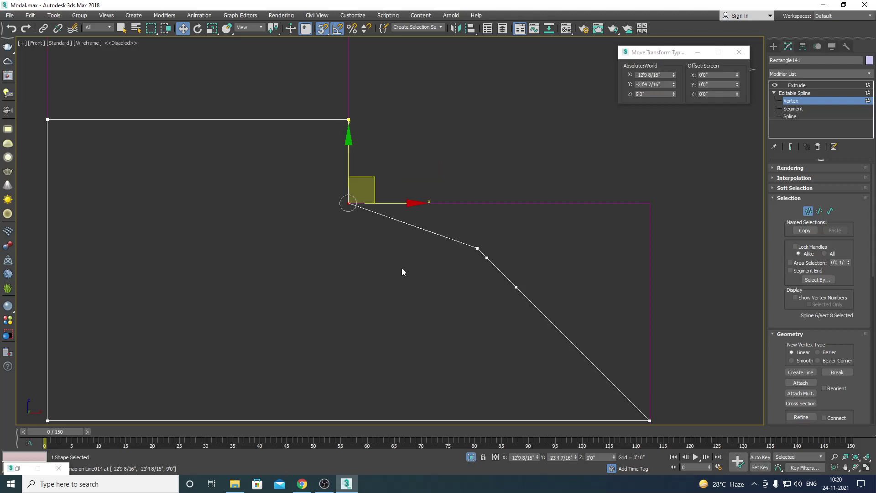
{"action": "left_click", "coordinate": [477, 249]}
{"action": "left_click_drag", "start_coordinate": [502, 222], "coordinate": [649, 203]}
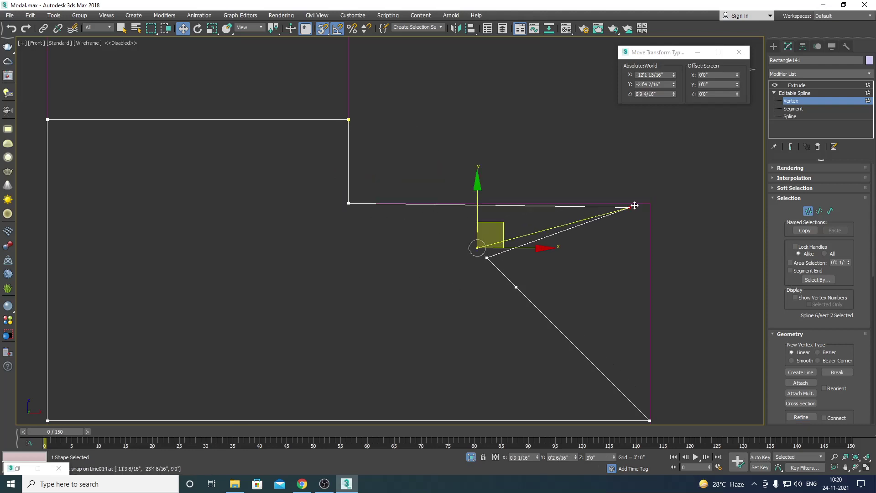
{"action": "left_click_drag", "start_coordinate": [539, 321], "coordinate": [538, 324]}
{"action": "key", "text": "Delete"}
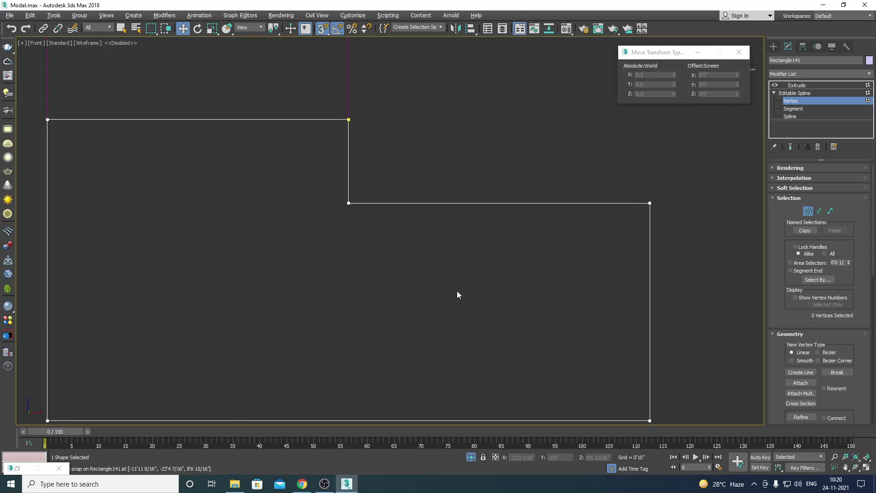
{"action": "scroll", "coordinate": [456, 291], "scroll_direction": "down", "scroll_amount": 5}
{"action": "scroll", "coordinate": [486, 281], "scroll_direction": "down", "scroll_amount": 2}
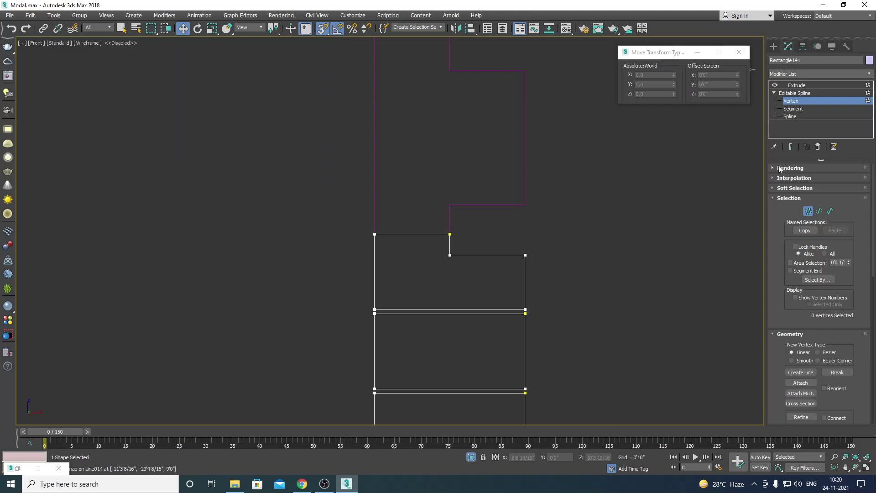
{"action": "left_click", "coordinate": [790, 118]}
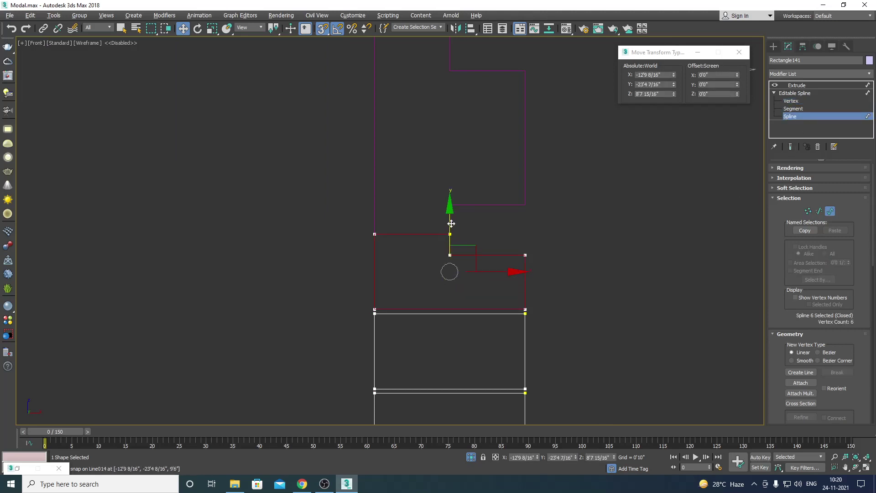
Copy the reshaped strip upward and try mirroring the copy across the vertical axis.
{"action": "left_click_drag", "start_coordinate": [449, 271], "coordinate": [449, 146], "text": "shift"}
{"action": "middle_click_drag", "start_coordinate": [472, 226], "coordinate": [456, 319]}
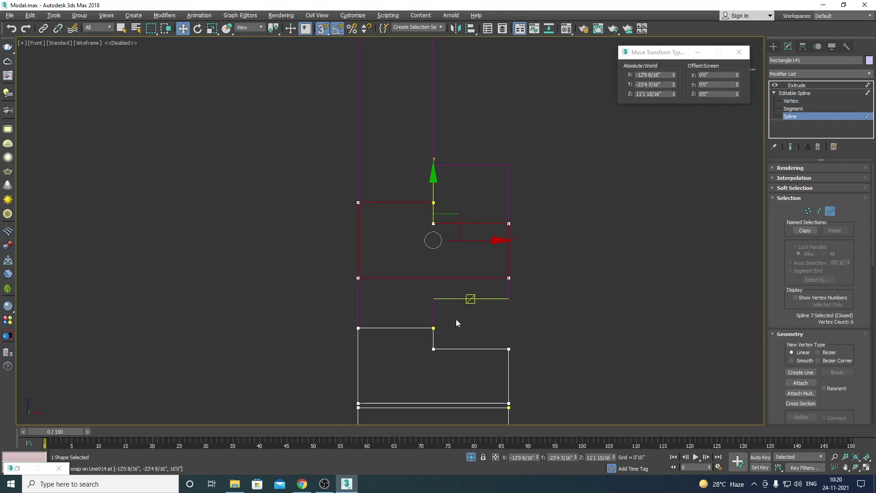
{"action": "scroll", "coordinate": [448, 319], "scroll_direction": "up", "scroll_amount": 2}
{"action": "scroll", "coordinate": [447, 318], "scroll_direction": "down", "scroll_amount": 2}
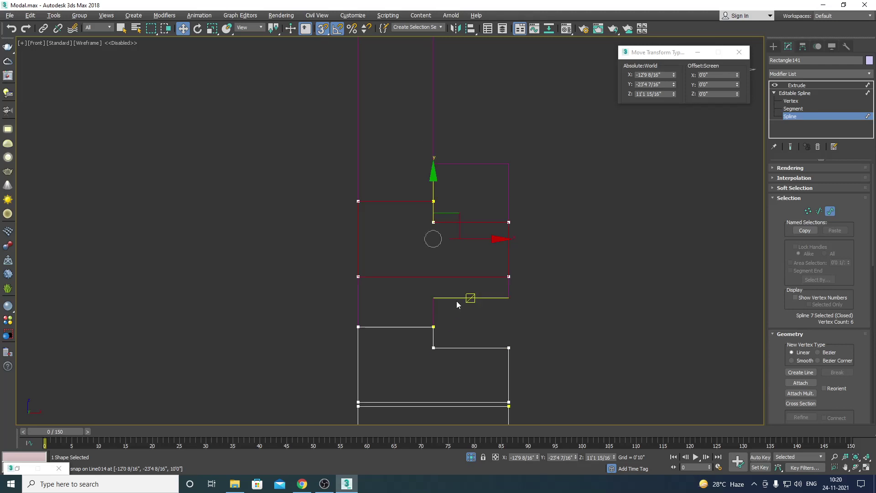
{"action": "left_click", "coordinate": [456, 28]}
{"action": "left_click", "coordinate": [418, 204]}
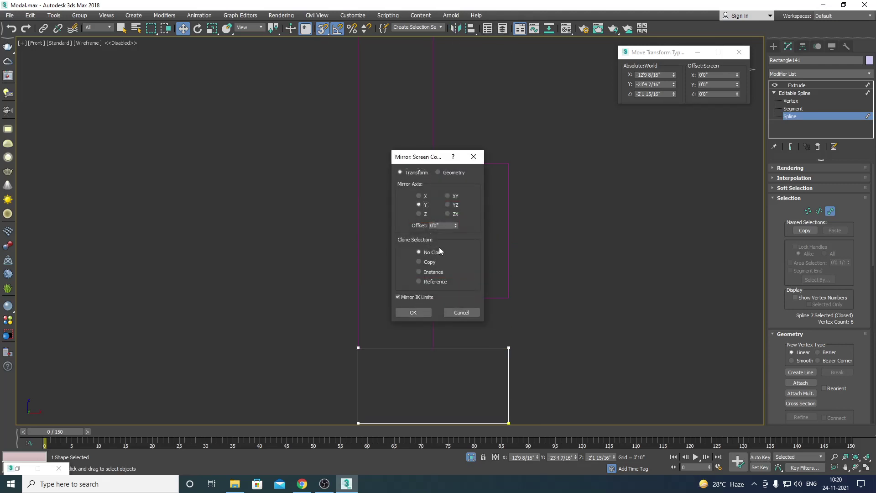
{"action": "key", "text": "Return"}
{"action": "scroll", "coordinate": [477, 201], "scroll_direction": "down", "scroll_amount": 4}
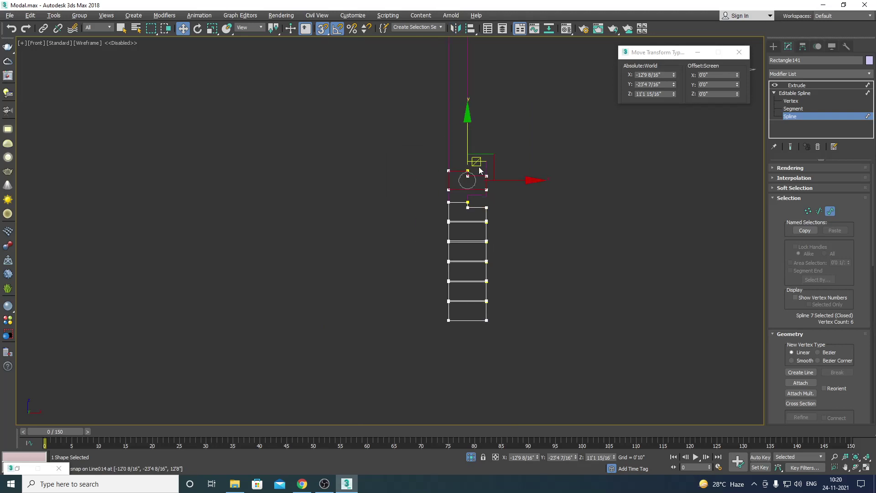
{"action": "scroll", "coordinate": [478, 187], "scroll_direction": "up", "scroll_amount": 1}
{"action": "scroll", "coordinate": [475, 178], "scroll_direction": "up", "scroll_amount": 3}
Undo the mirror and the preceding copy changes, returning to the Move tool.
{"action": "key", "text": "r"}
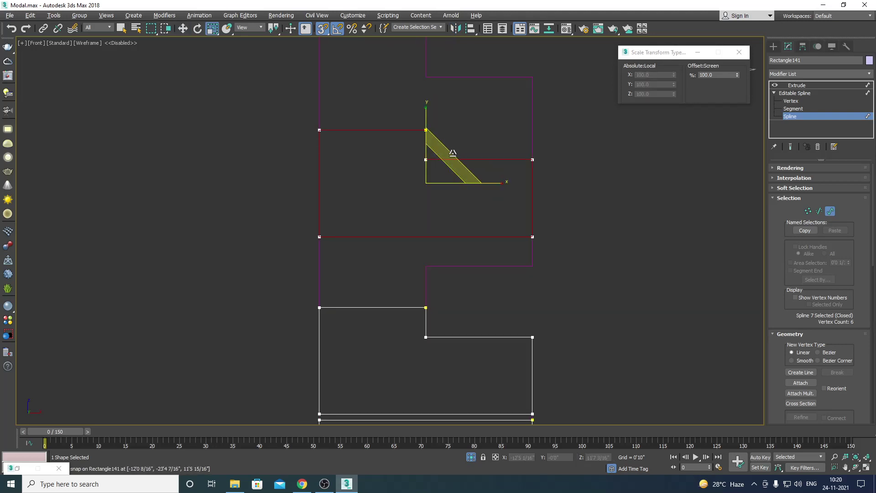
{"action": "key", "text": "e"}
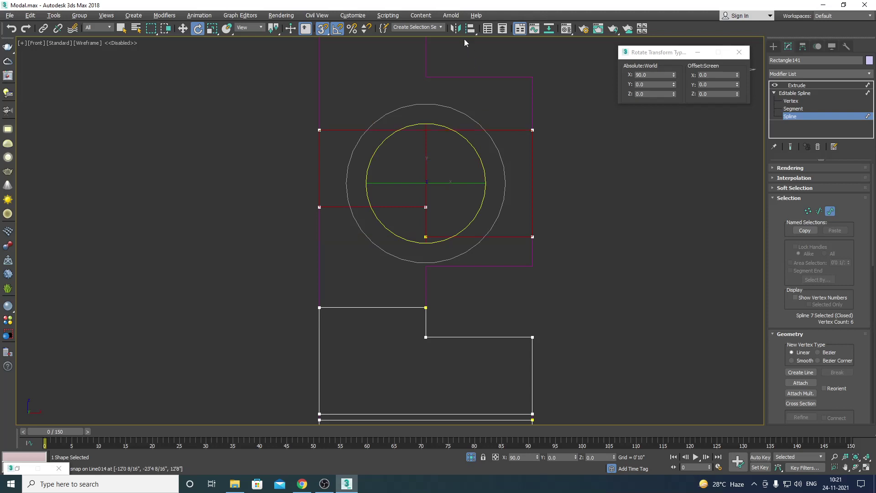
{"action": "left_click", "coordinate": [456, 29]}
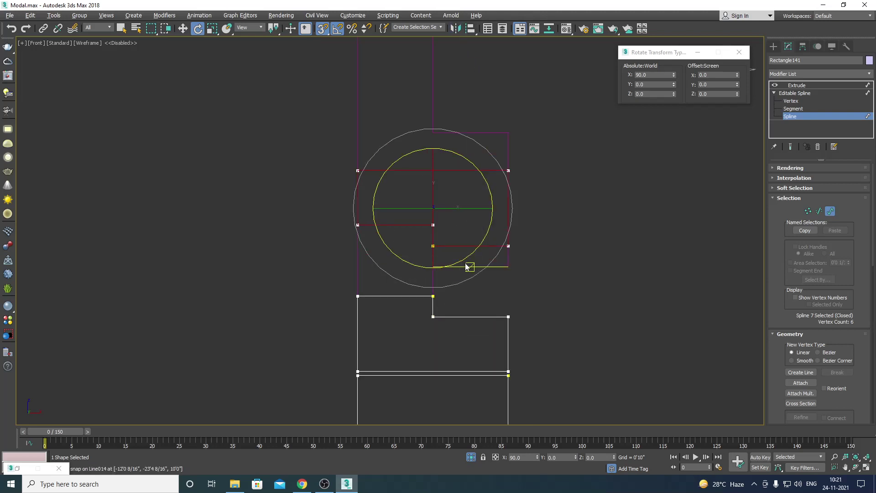
{"action": "key", "text": "ctrl+z"}
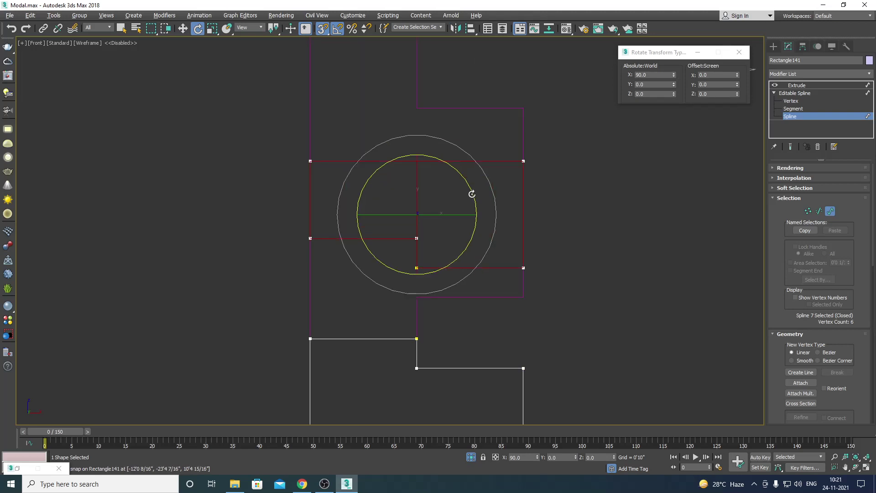
{"action": "key", "text": "ctrl+z"}
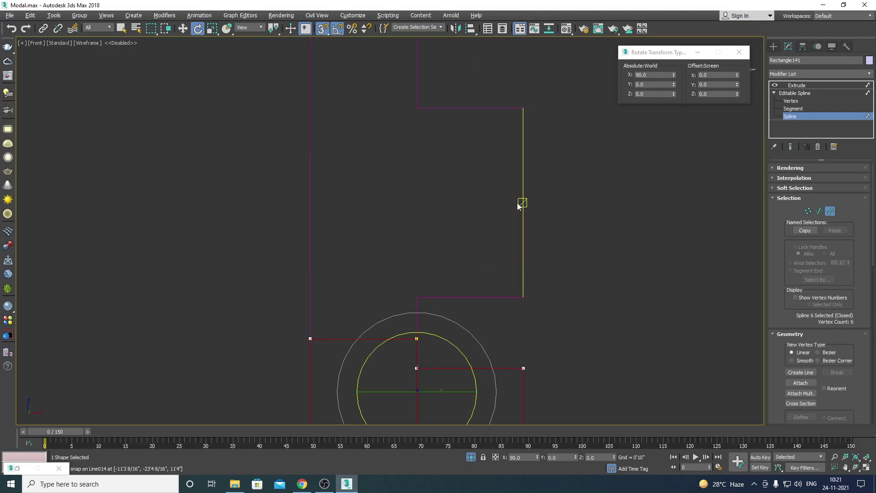
{"action": "key", "text": "ctrl+z"}
{"action": "key", "text": "w"}
{"action": "scroll", "coordinate": [512, 238], "scroll_direction": "up", "scroll_amount": 2}
{"action": "scroll", "coordinate": [547, 228], "scroll_direction": "up", "scroll_amount": 2}
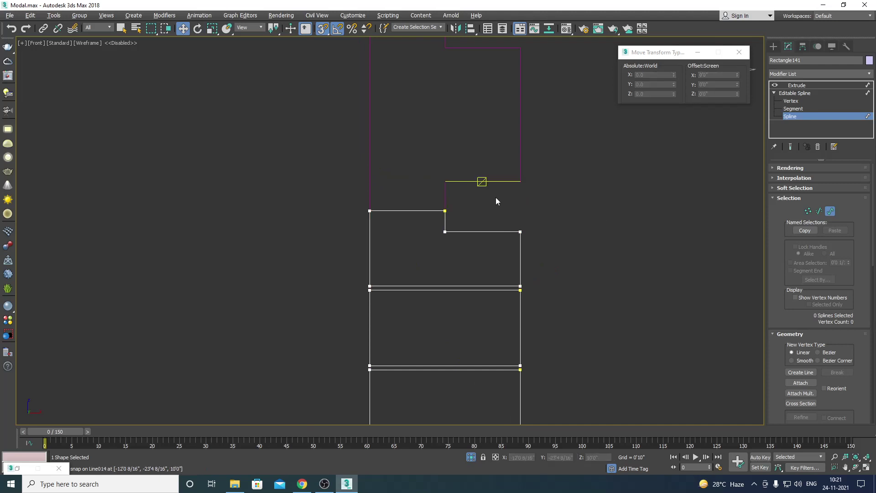
Copy the notched outline upward, snap it onto the one below, and raise it 1" in Y.
{"action": "left_click_drag", "start_coordinate": [448, 200], "coordinate": [448, 94], "text": "shift"}
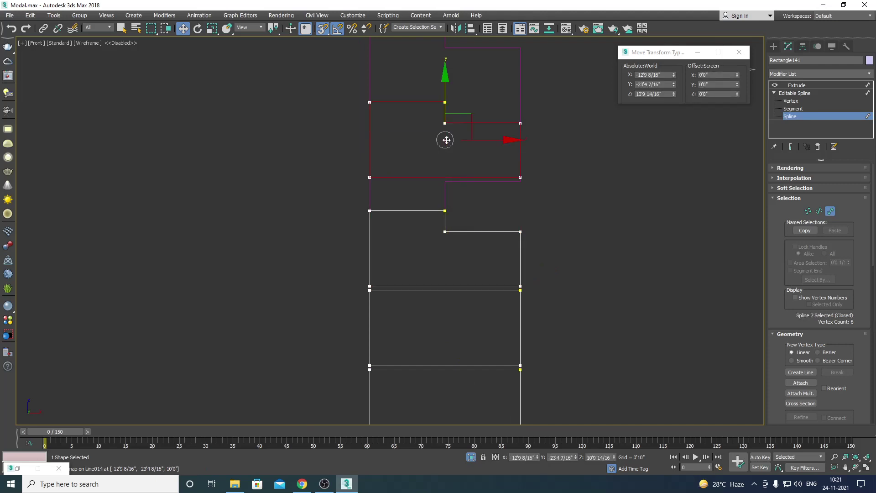
{"action": "middle_click_drag", "start_coordinate": [448, 93], "coordinate": [449, 168]}
{"action": "scroll", "coordinate": [453, 226], "scroll_direction": "up", "scroll_amount": 2}
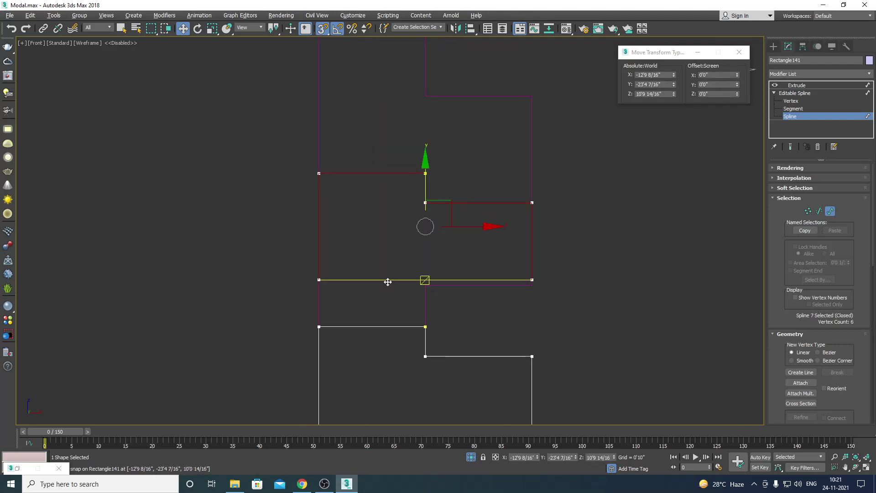
{"action": "left_click_drag", "start_coordinate": [387, 280], "coordinate": [387, 327]}
{"action": "left_click", "coordinate": [713, 84]}
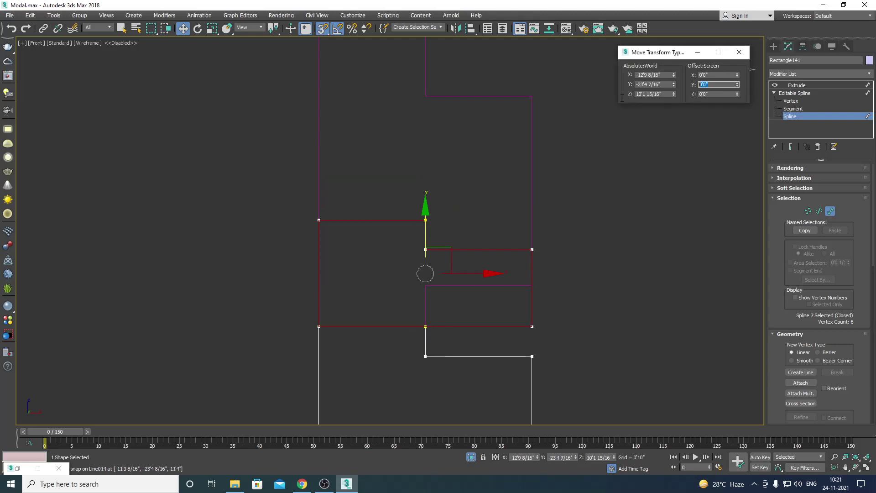
{"action": "type", "text": "1'"}
{"action": "key", "text": "Return"}
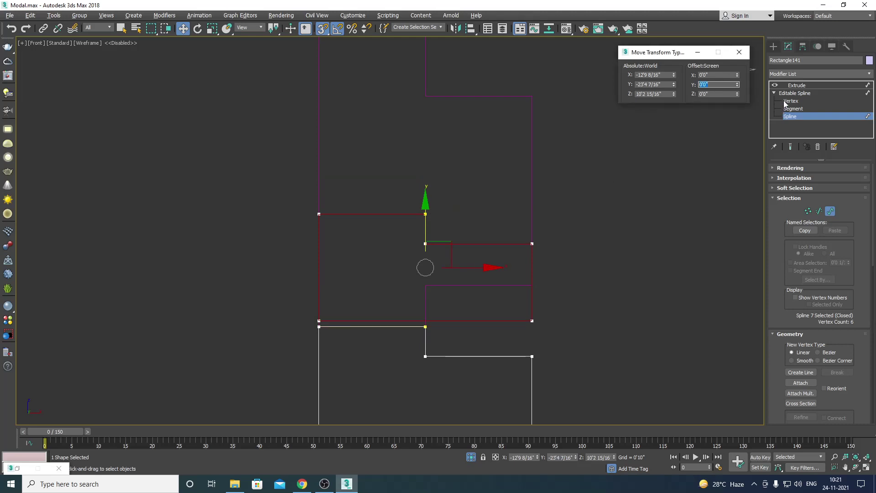
{"action": "key", "text": "1"}
{"action": "scroll", "coordinate": [513, 281], "scroll_direction": "up", "scroll_amount": 2}
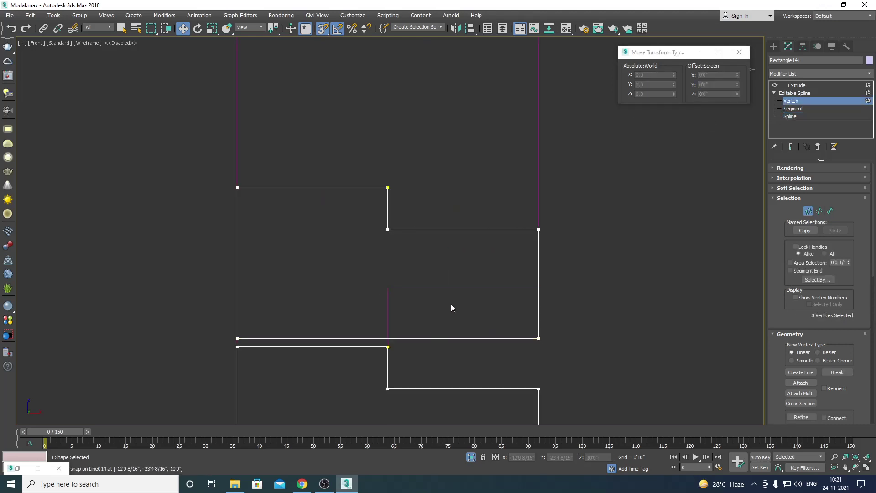
Move the copy's lower notch corner and upper-right corner left onto the notch line.
{"action": "left_click", "coordinate": [538, 338]}
{"action": "left_click_drag", "start_coordinate": [564, 339], "coordinate": [387, 338]}
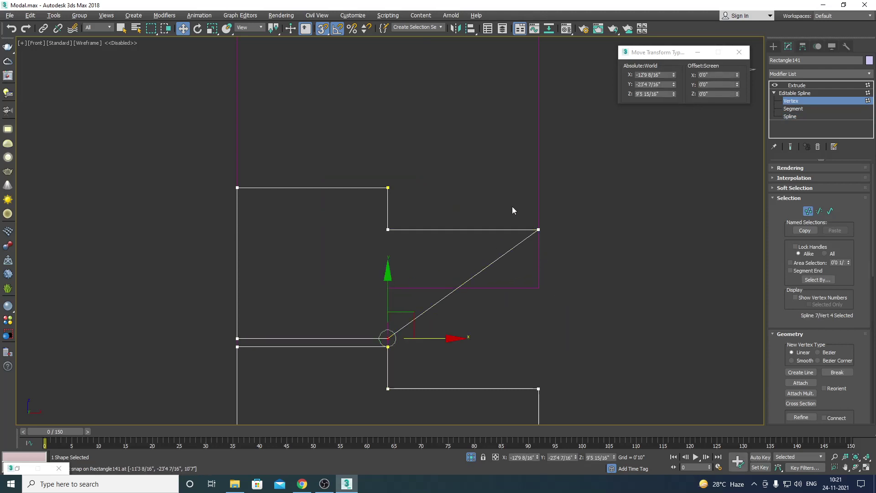
{"action": "left_click", "coordinate": [539, 229]}
{"action": "left_click_drag", "start_coordinate": [553, 217], "coordinate": [387, 288]}
Snap the remaining corners out to the right edge so the step sits at the bottom right.
{"action": "left_click_drag", "start_coordinate": [372, 215], "coordinate": [420, 255]}
{"action": "left_click_drag", "start_coordinate": [416, 215], "coordinate": [538, 288]}
{"action": "left_click_drag", "start_coordinate": [352, 151], "coordinate": [445, 231]}
{"action": "mouse_move", "coordinate": [425, 187]}
{"action": "left_mouse_down"}
{"action": "mouse_move", "coordinate": [532, 219]}
{"action": "mouse_move", "coordinate": [539, 287]}
{"action": "left_mouse_up"}
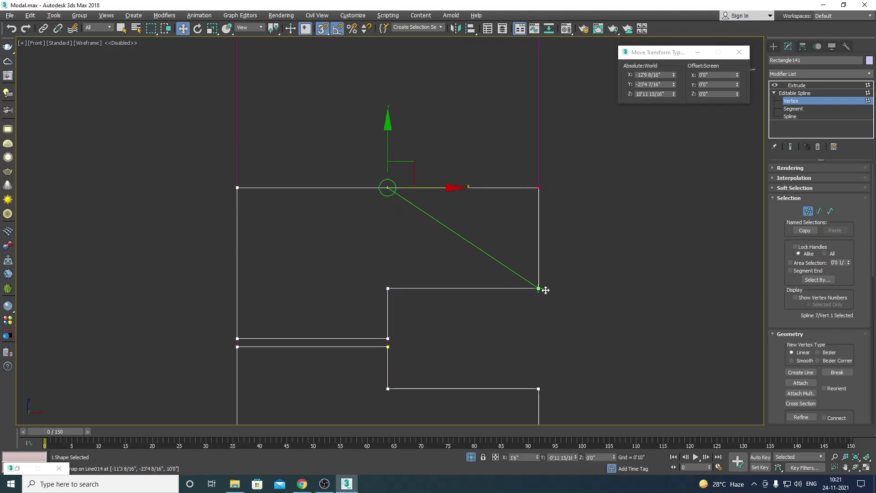
{"action": "scroll", "coordinate": [395, 272], "scroll_direction": "down", "scroll_amount": 5}
{"action": "scroll", "coordinate": [399, 274], "scroll_direction": "down", "scroll_amount": 1}
{"action": "scroll", "coordinate": [400, 276], "scroll_direction": "up", "scroll_amount": 1}
{"action": "scroll", "coordinate": [400, 276], "scroll_direction": "up", "scroll_amount": 2}
{"action": "middle_click_drag", "start_coordinate": [400, 276], "coordinate": [514, 129]}
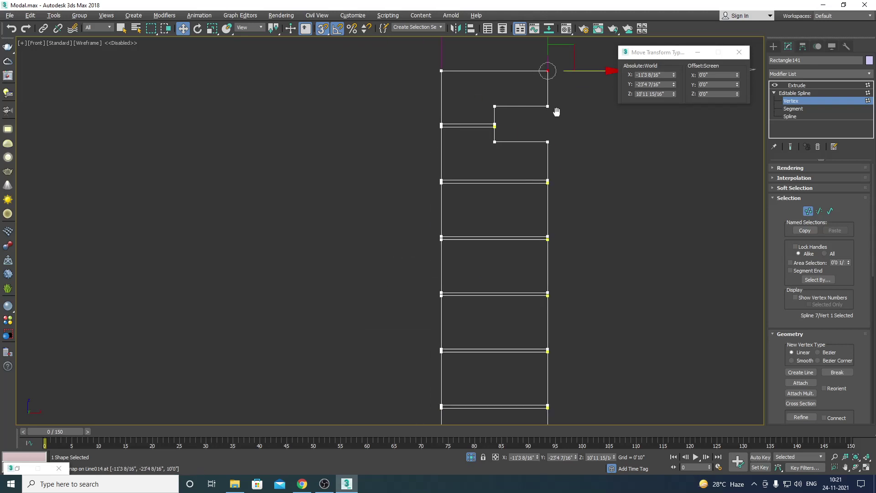
{"action": "left_click", "coordinate": [589, 213]}
Shift-copy a plank rectangle upward, snap it onto the top outline and raise it 1 inch.
{"action": "left_click", "coordinate": [790, 116]}
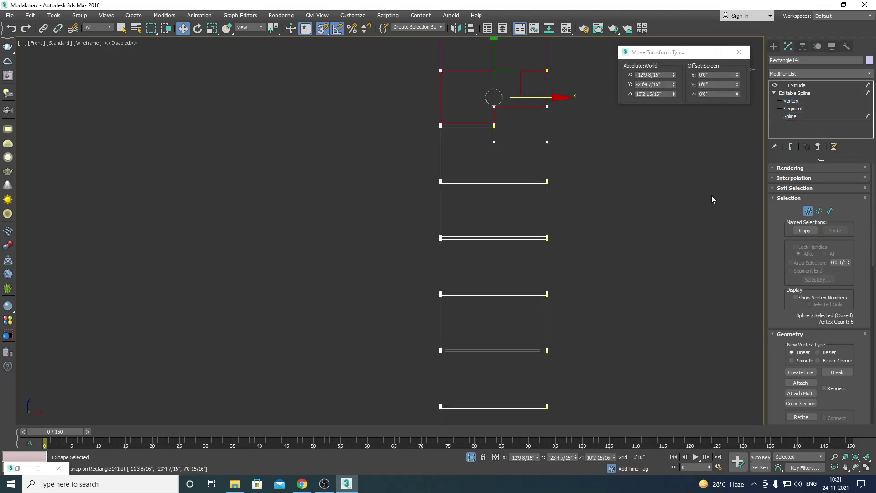
{"action": "left_click", "coordinate": [479, 196]}
{"action": "middle_click_drag", "start_coordinate": [479, 197], "coordinate": [450, 300]}
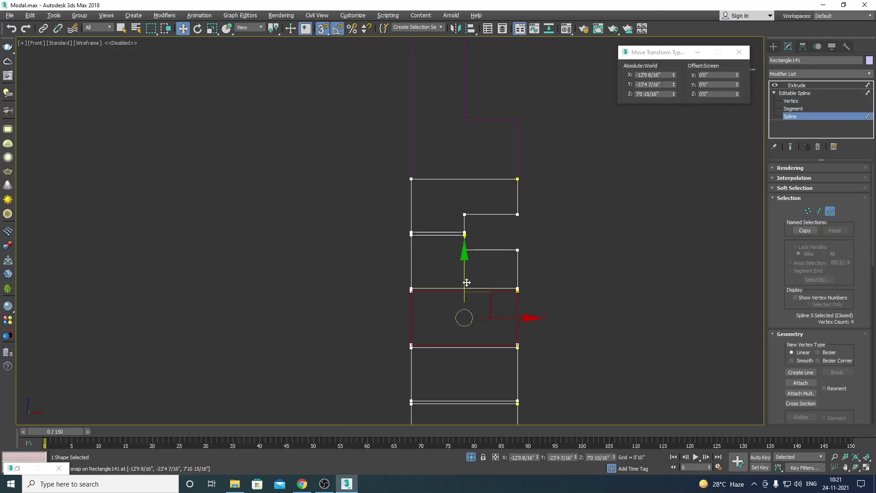
{"action": "left_click_drag", "start_coordinate": [465, 280], "coordinate": [469, 127], "text": "shift"}
{"action": "scroll", "coordinate": [460, 137], "scroll_direction": "up", "scroll_amount": 3}
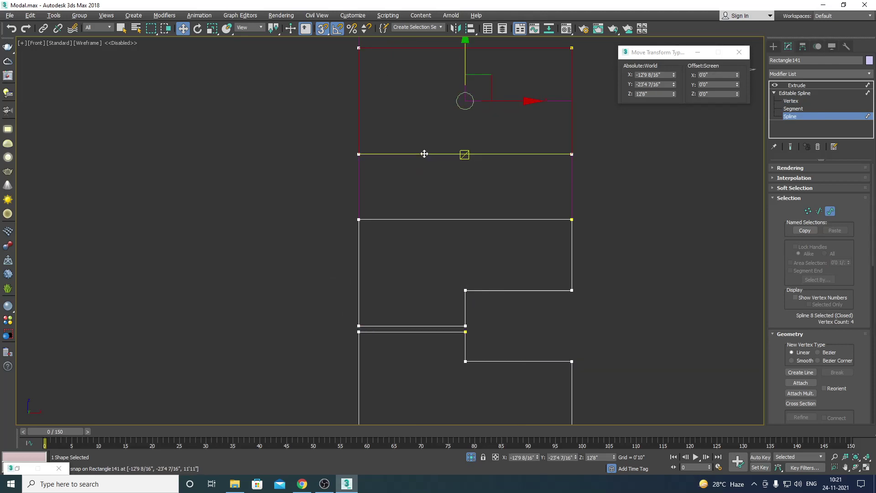
{"action": "left_click_drag", "start_coordinate": [424, 154], "coordinate": [440, 219]}
{"action": "left_click", "coordinate": [714, 84]}
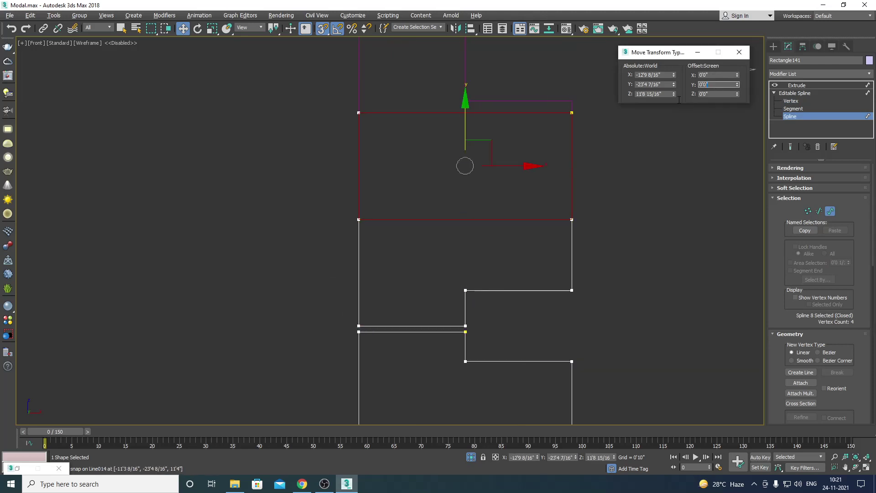
{"action": "type", "text": "1"}
{"action": "key", "text": "Return"}
Copy the rectangle upward again and raise the new copy 1 inch in Y.
{"action": "scroll", "coordinate": [554, 100], "scroll_direction": "up", "scroll_amount": 2}
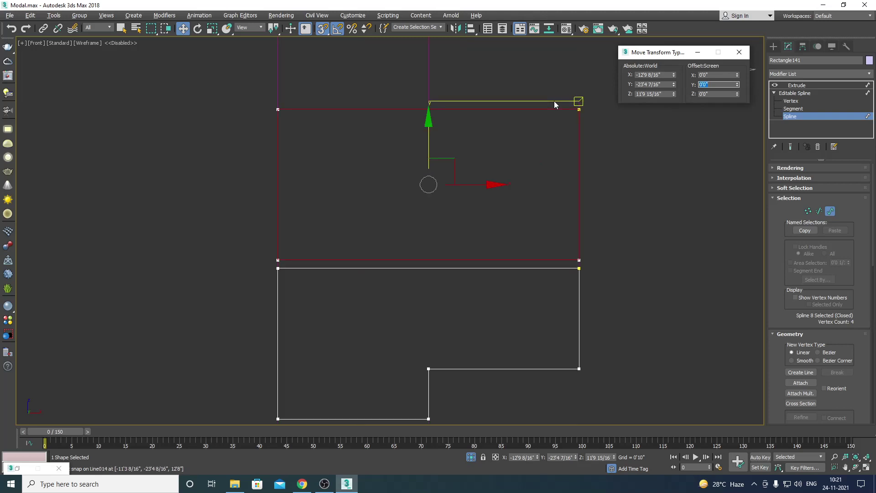
{"action": "scroll", "coordinate": [553, 100], "scroll_direction": "up", "scroll_amount": 1}
{"action": "scroll", "coordinate": [457, 219], "scroll_direction": "down", "scroll_amount": 3}
{"action": "scroll", "coordinate": [451, 238], "scroll_direction": "down", "scroll_amount": 1}
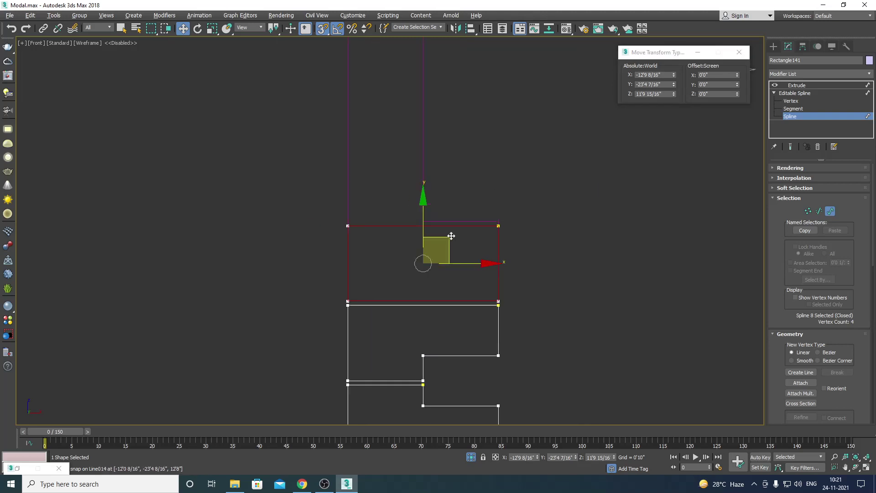
{"action": "scroll", "coordinate": [450, 238], "scroll_direction": "down", "scroll_amount": 2}
{"action": "scroll", "coordinate": [445, 262], "scroll_direction": "up", "scroll_amount": 3}
{"action": "mouse_move", "coordinate": [448, 252]}
{"action": "left_mouse_down", "text": "shift"}
{"action": "mouse_move", "coordinate": [409, 194]}
{"action": "mouse_move", "coordinate": [450, 233]}
{"action": "left_mouse_up", "text": "shift"}
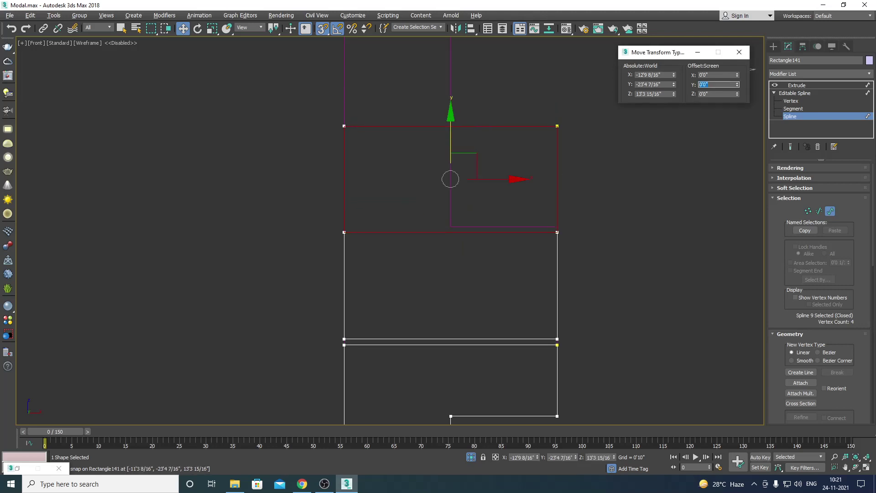
{"action": "type", "text": "1"}
{"action": "key", "text": "Return"}
Select the right edge of the top rectangle at Segment level, then return to Spline level.
{"action": "scroll", "coordinate": [575, 187], "scroll_direction": "up", "scroll_amount": 4}
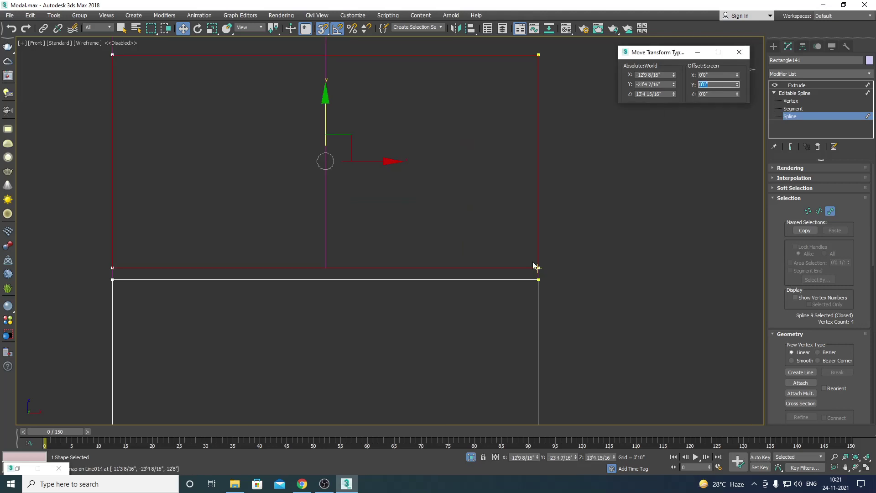
{"action": "scroll", "coordinate": [535, 267], "scroll_direction": "down", "scroll_amount": 4}
{"action": "left_click", "coordinate": [801, 110]}
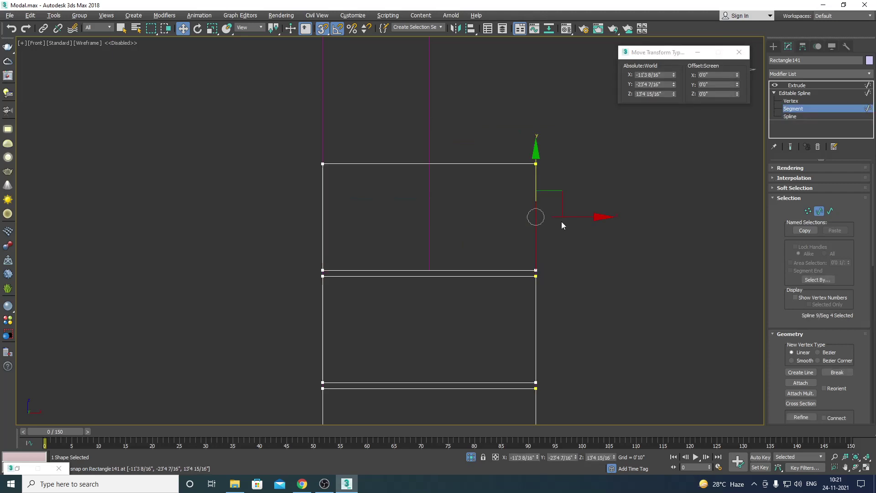
{"action": "left_click", "coordinate": [425, 271]}
{"action": "left_click", "coordinate": [790, 117]}
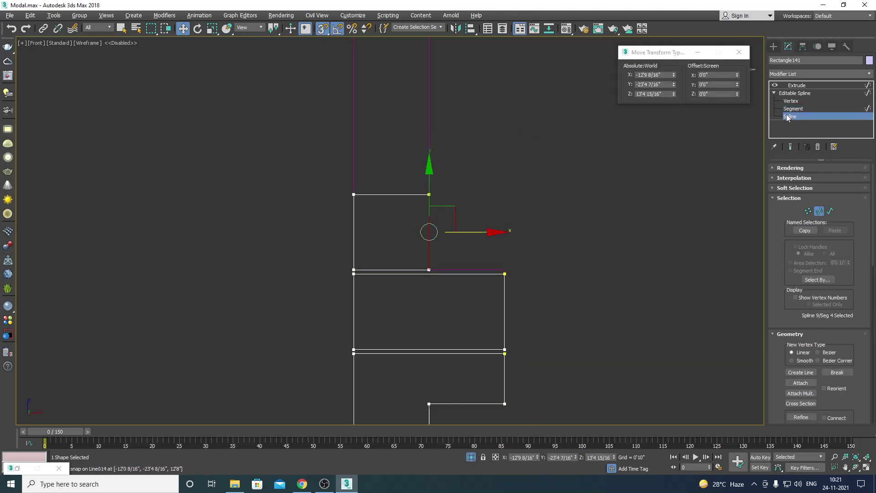
Copy the top rectangle further upward with a 1-inch Y offset.
{"action": "scroll", "coordinate": [401, 267], "scroll_direction": "down", "scroll_amount": 4}
{"action": "mouse_move", "coordinate": [392, 223]}
{"action": "left_mouse_down", "text": "shift"}
{"action": "mouse_move", "coordinate": [409, 157]}
{"action": "mouse_move", "coordinate": [409, 347]}
{"action": "left_mouse_up", "text": "shift"}
{"action": "scroll", "coordinate": [406, 153], "scroll_direction": "down", "scroll_amount": 2}
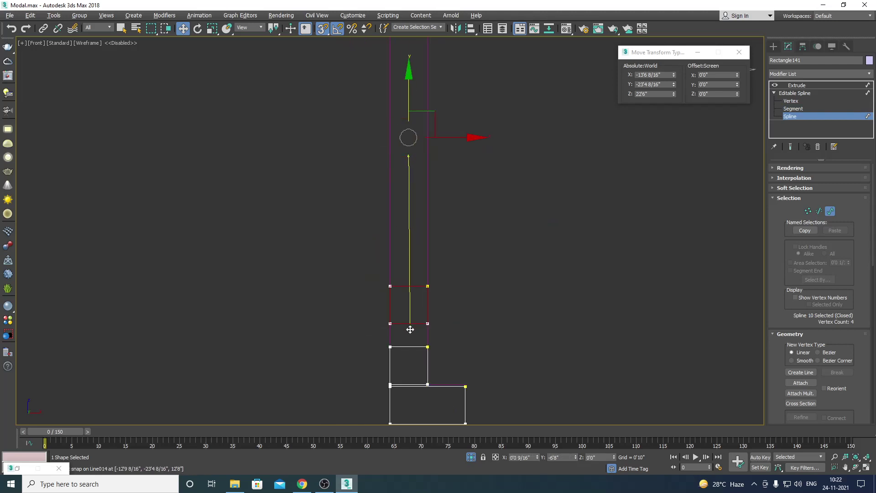
{"action": "left_click", "coordinate": [719, 84]}
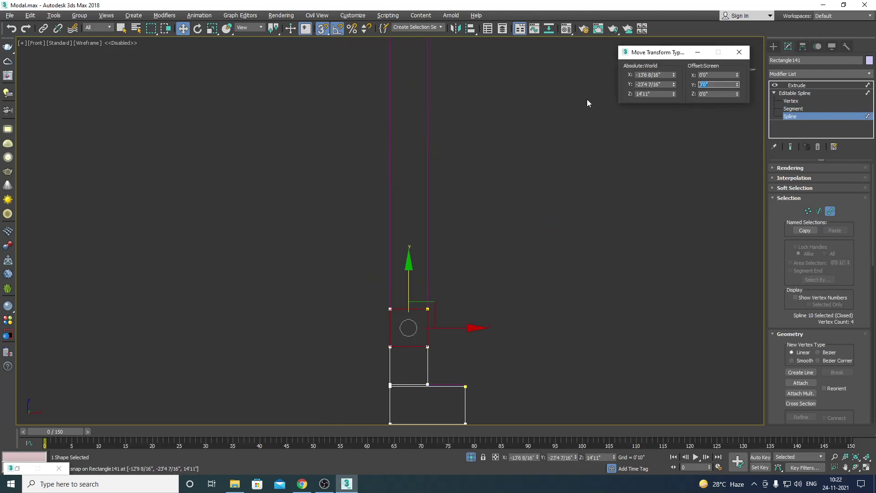
{"action": "type", "text": "1"}
{"action": "key", "text": "Return"}
Copy the top two rectangles together upward, offset 1 inch in Y.
{"action": "left_click_drag", "start_coordinate": [504, 280], "coordinate": [362, 362]}
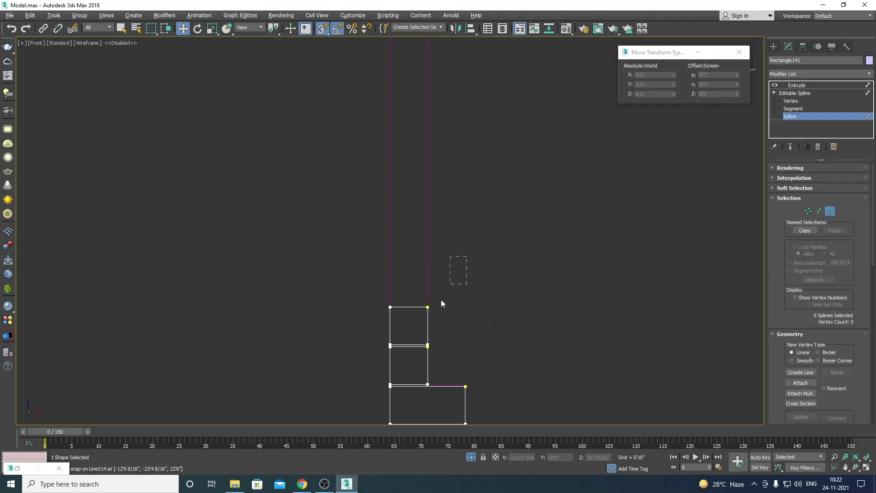
{"action": "mouse_move", "coordinate": [408, 304]}
{"action": "left_mouse_down", "text": "shift"}
{"action": "mouse_move", "coordinate": [409, 212]}
{"action": "mouse_move", "coordinate": [417, 272]}
{"action": "left_mouse_up", "text": "shift"}
{"action": "scroll", "coordinate": [407, 234], "scroll_direction": "up", "scroll_amount": 2}
{"action": "double_click", "coordinate": [720, 84]}
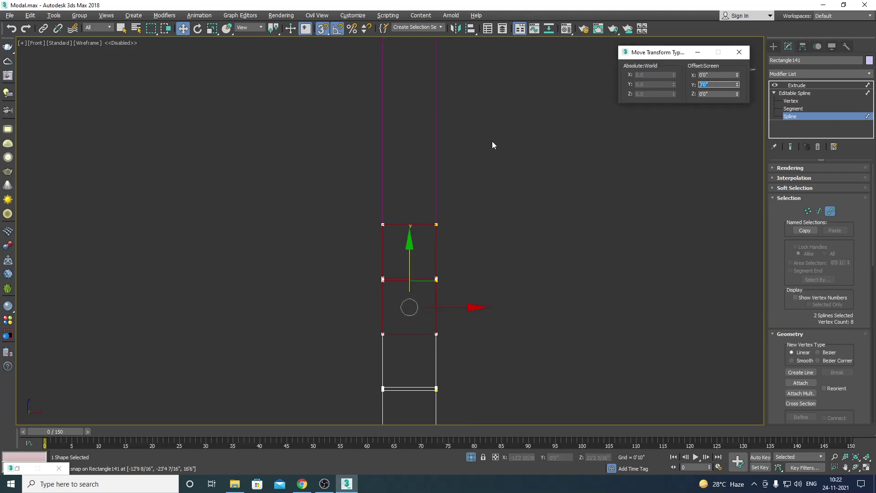
{"action": "type", "text": "1'"}
{"action": "key", "text": "Return"}
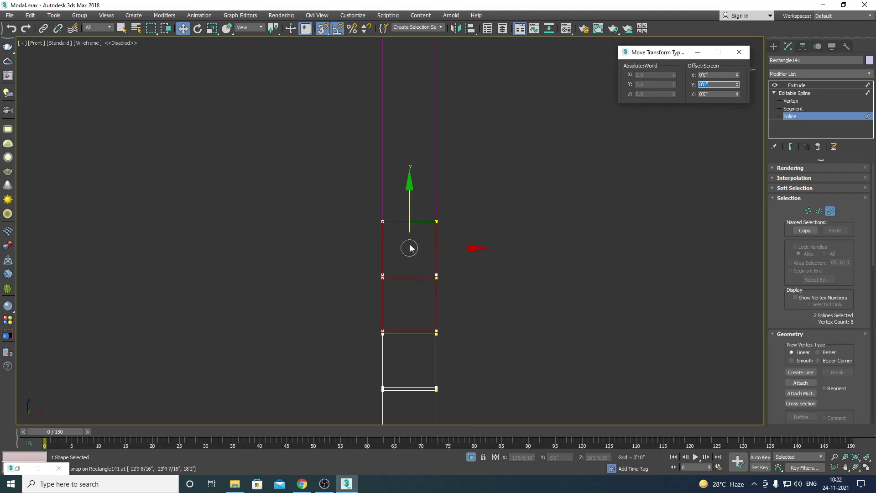
Move the pair higher, snap it 1 inch above the rectangle below, and copy it above the strip.
{"action": "left_click_drag", "start_coordinate": [414, 215], "coordinate": [410, 73]}
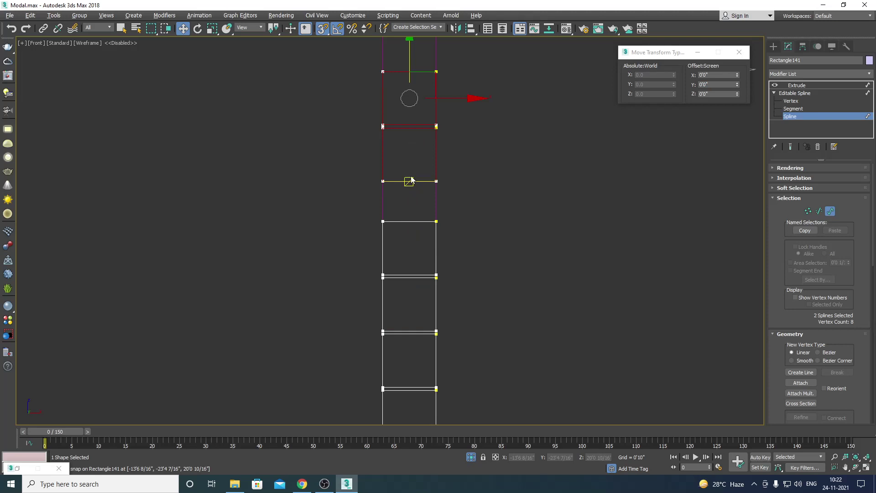
{"action": "left_click_drag", "start_coordinate": [408, 181], "coordinate": [409, 221]}
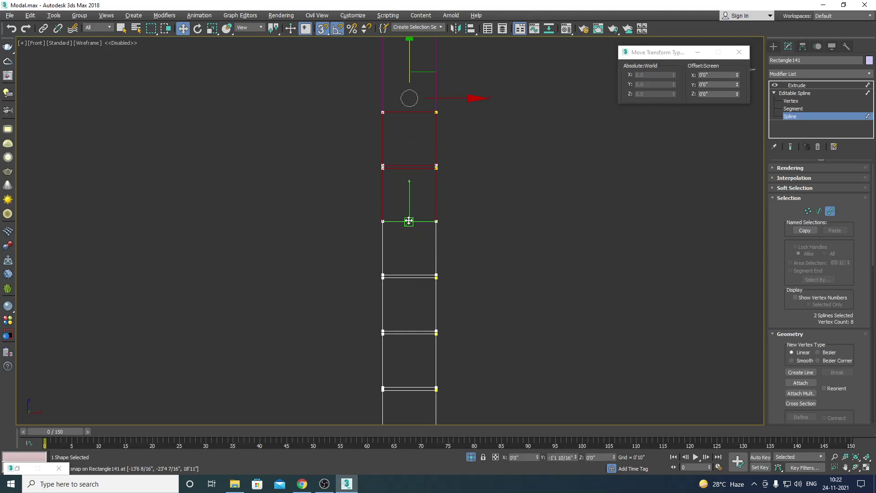
{"action": "left_click", "coordinate": [718, 85]}
{"action": "key", "text": "Return"}
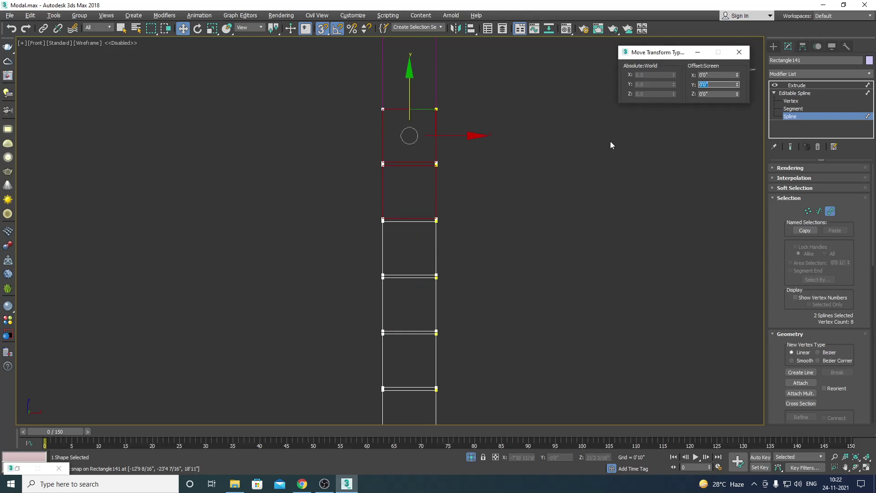
{"action": "middle_click_drag", "start_coordinate": [494, 165], "coordinate": [459, 328]}
{"action": "mouse_move", "coordinate": [374, 255]}
{"action": "left_mouse_down"}
{"action": "mouse_move", "coordinate": [373, 227]}
{"action": "mouse_move", "coordinate": [395, 257]}
{"action": "left_mouse_up"}
{"action": "left_click", "coordinate": [733, 89]}
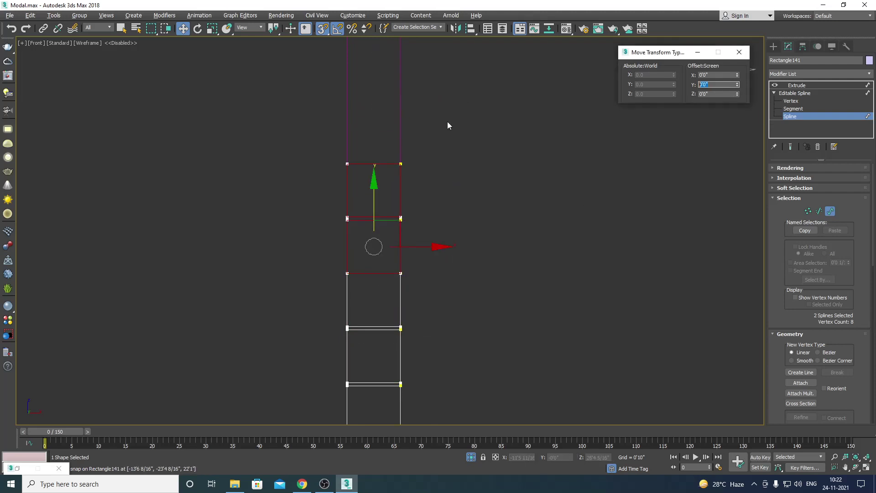
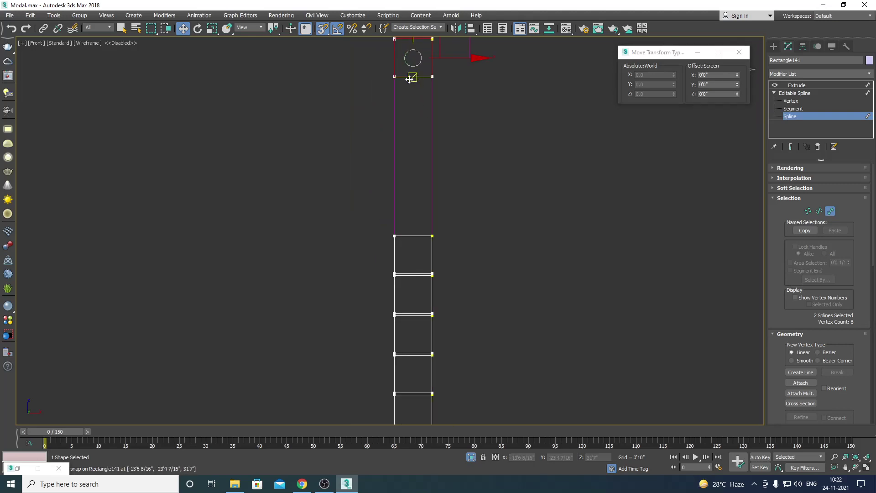
Move the selected panel splines up the column rung by rung.
{"action": "left_click_drag", "start_coordinate": [421, 72], "coordinate": [421, 233]}
{"action": "left_click", "coordinate": [720, 85]}
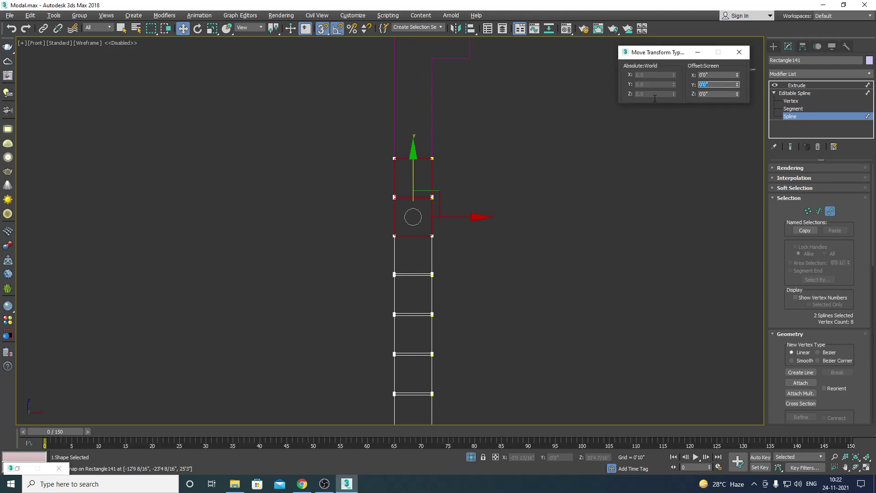
{"action": "middle_click_drag", "start_coordinate": [510, 186], "coordinate": [500, 267]}
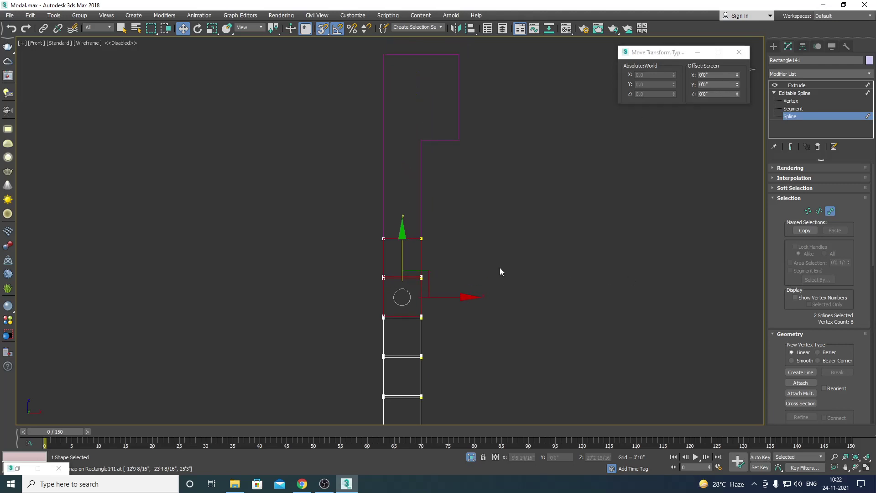
{"action": "left_click_drag", "start_coordinate": [397, 211], "coordinate": [397, 126]}
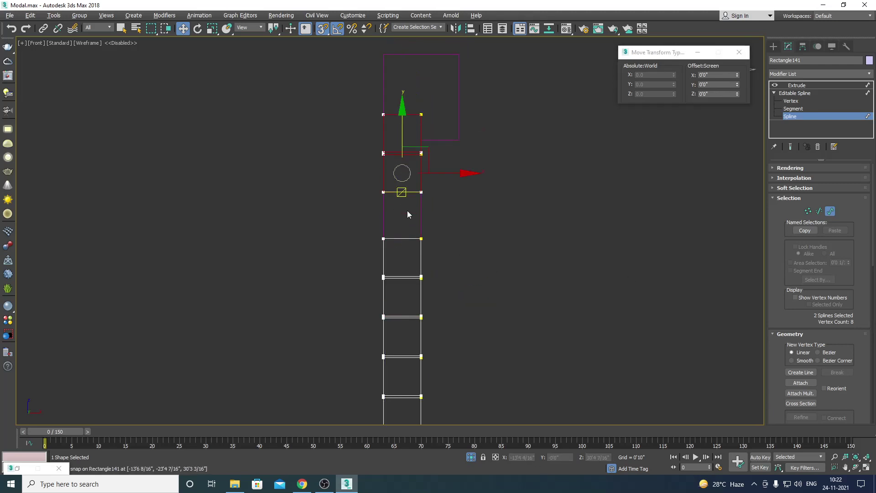
{"action": "scroll", "coordinate": [406, 211], "scroll_direction": "up", "scroll_amount": 3}
{"action": "scroll", "coordinate": [399, 250], "scroll_direction": "down", "scroll_amount": 2}
{"action": "scroll", "coordinate": [399, 248], "scroll_direction": "down", "scroll_amount": 1}
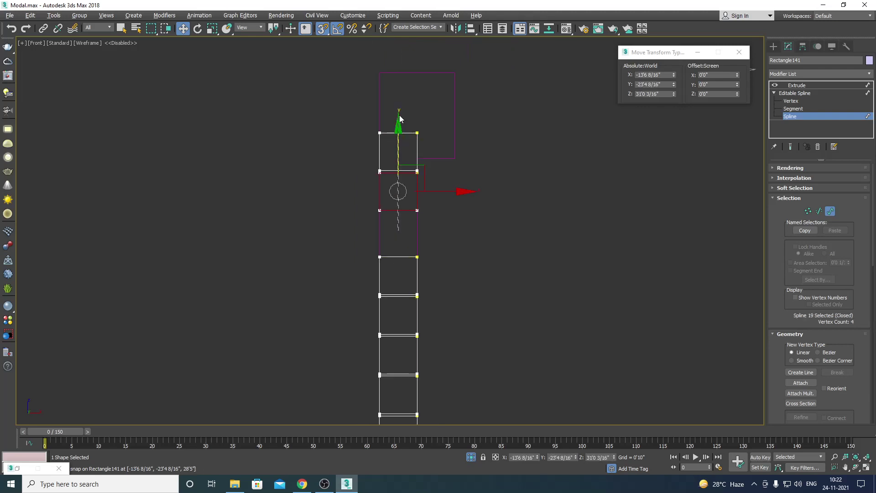
{"action": "left_click_drag", "start_coordinate": [399, 242], "coordinate": [399, 258]}
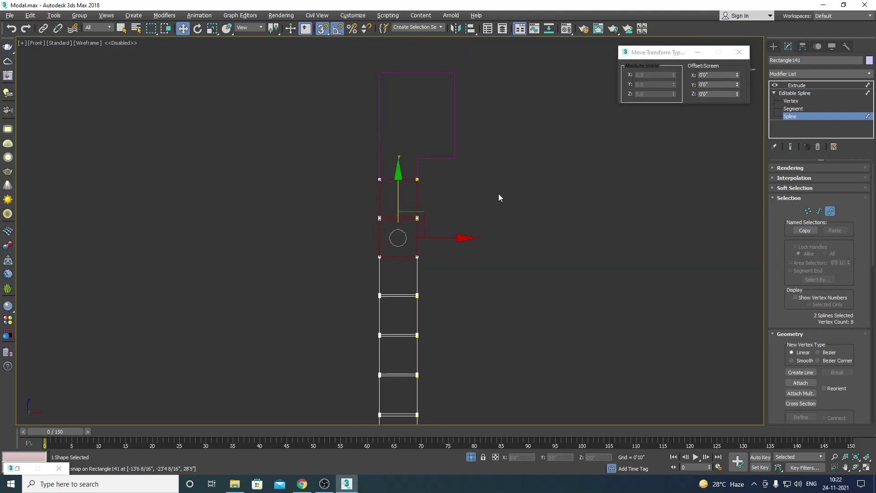
Apply a 1" Y offset in Move Transform Type-In between rung moves to leave small gaps.
{"action": "left_click", "coordinate": [715, 86]}
{"action": "type", "text": "1"}
{"action": "key", "text": "Return"}
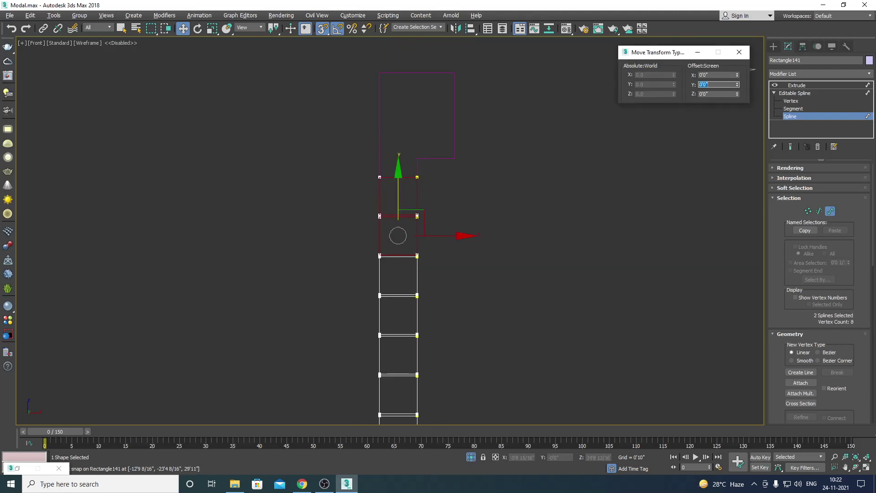
{"action": "scroll", "coordinate": [445, 192], "scroll_direction": "up", "scroll_amount": 3}
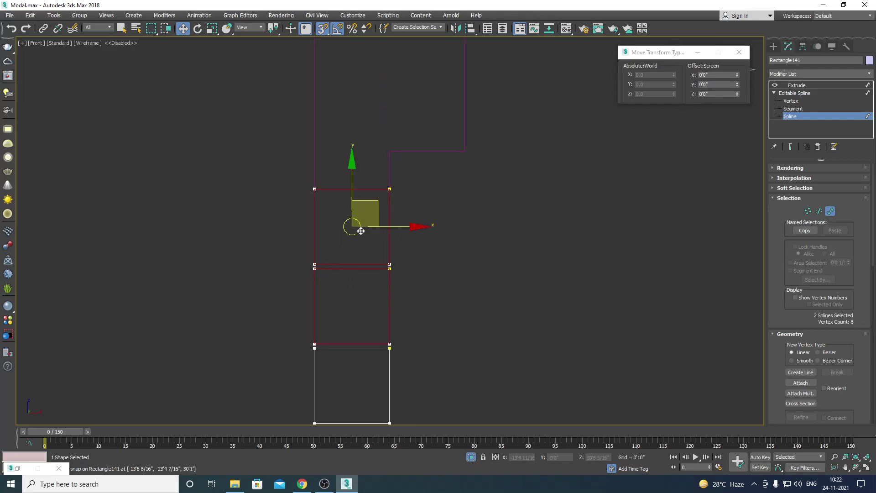
{"action": "left_click_drag", "start_coordinate": [354, 195], "coordinate": [350, 188]}
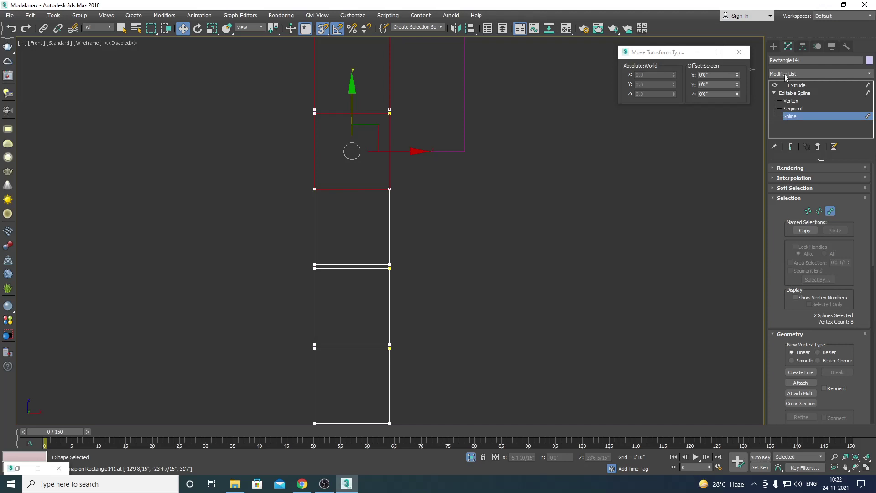
{"action": "left_click", "coordinate": [716, 86]}
{"action": "key", "text": "Return"}
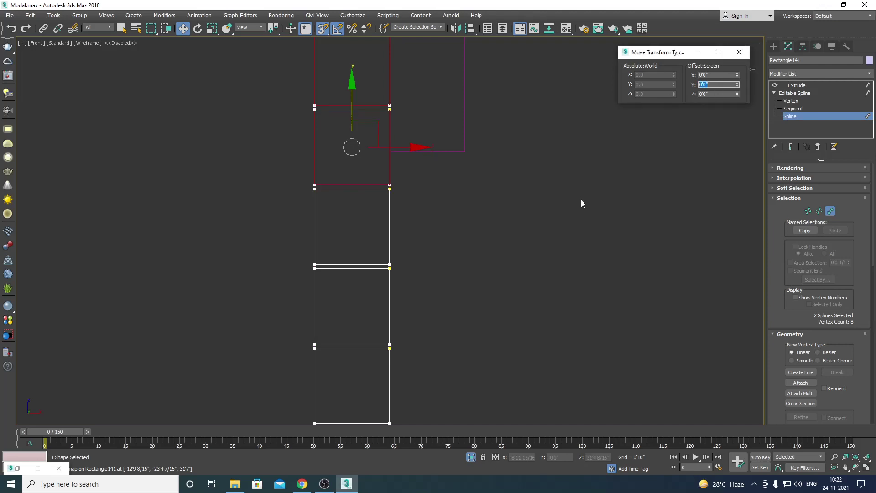
{"action": "scroll", "coordinate": [581, 199], "scroll_direction": "up", "scroll_amount": 3}
{"action": "scroll", "coordinate": [614, 260], "scroll_direction": "up", "scroll_amount": 3}
Drag the lower rectangle's corner vertex out to the right, forming a diagonal edge.
{"action": "left_click", "coordinate": [468, 252]}
{"action": "left_click", "coordinate": [347, 266]}
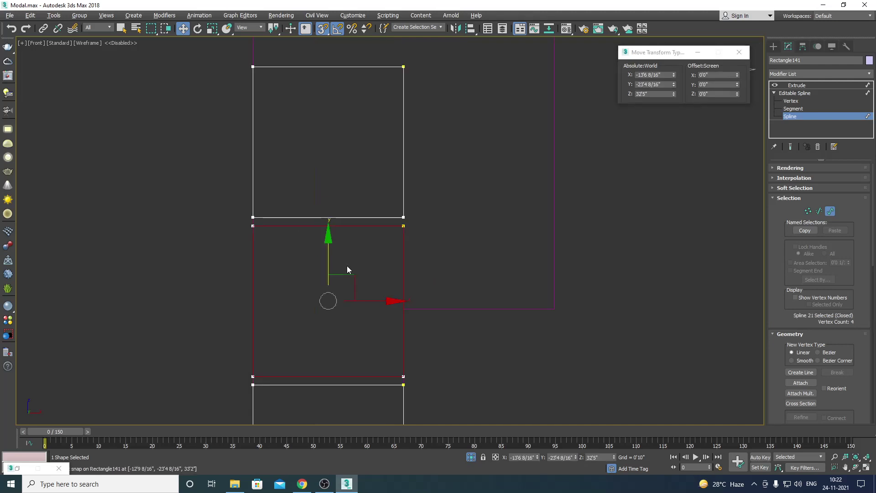
{"action": "key", "text": "1"}
{"action": "left_click_drag", "start_coordinate": [420, 228], "coordinate": [557, 307]}
Refine a new vertex on the diagonal and snap the vertices into a square step.
{"action": "right_click", "coordinate": [429, 265]}
{"action": "left_click", "coordinate": [412, 304]}
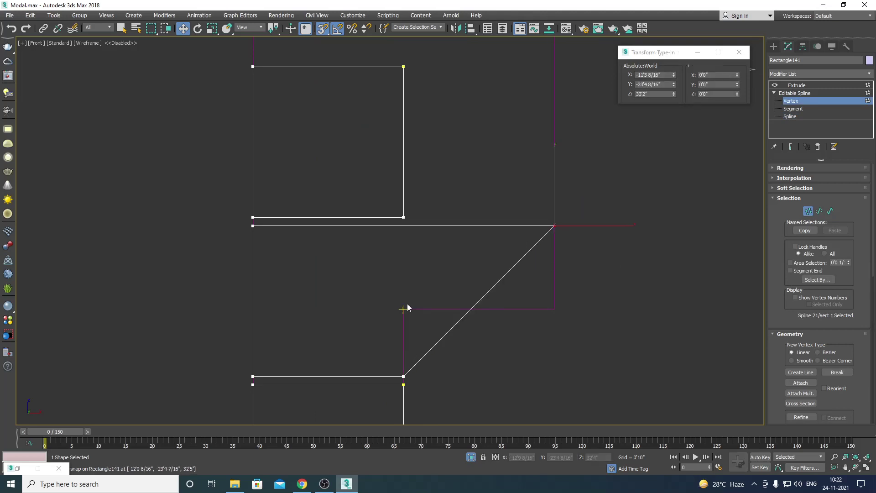
{"action": "key", "text": "w"}
{"action": "left_click", "coordinate": [500, 279]}
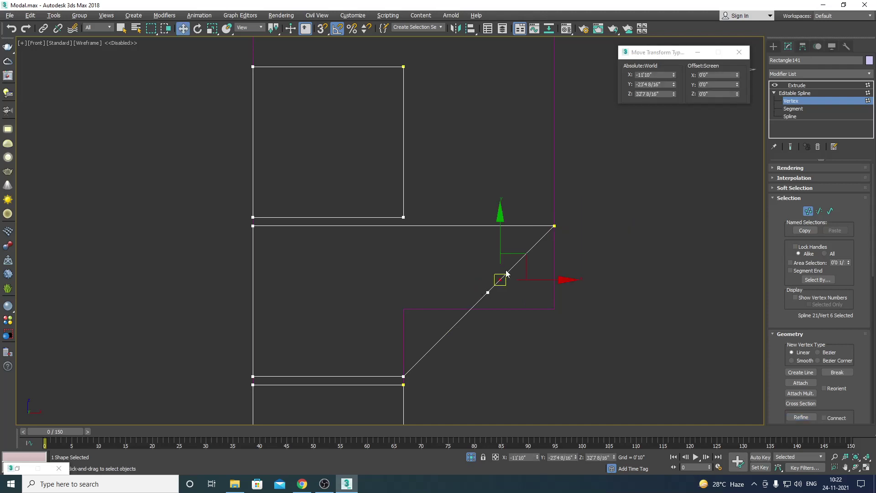
{"action": "left_click_drag", "start_coordinate": [511, 267], "coordinate": [554, 309]}
{"action": "mouse_move", "coordinate": [456, 260]}
{"action": "left_mouse_down"}
{"action": "mouse_move", "coordinate": [513, 309]}
{"action": "mouse_move", "coordinate": [403, 309]}
{"action": "left_mouse_up"}
{"action": "scroll", "coordinate": [403, 309], "scroll_direction": "down", "scroll_amount": 2}
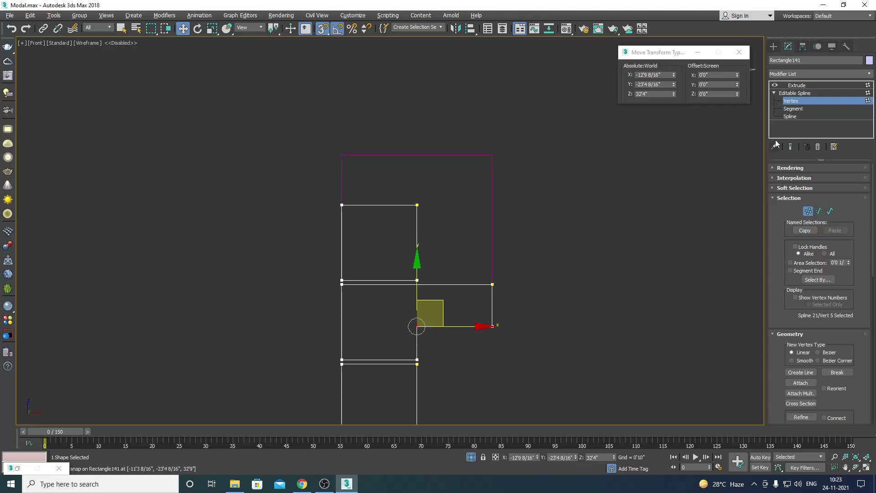
Widen the small rectangle by moving its right segment out to the outline's edge.
{"action": "key", "text": "2"}
{"action": "left_click", "coordinate": [483, 218]}
{"action": "scroll", "coordinate": [483, 218], "scroll_direction": "up", "scroll_amount": 1}
{"action": "left_click", "coordinate": [367, 250]}
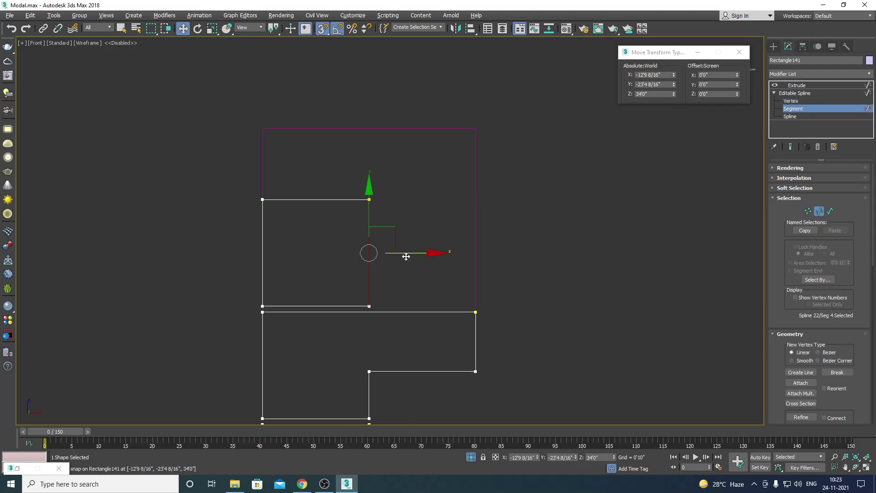
{"action": "left_click_drag", "start_coordinate": [405, 255], "coordinate": [489, 121]}
Move the top rectangle spline upward and raise it another 1" in Y.
{"action": "left_click", "coordinate": [802, 117]}
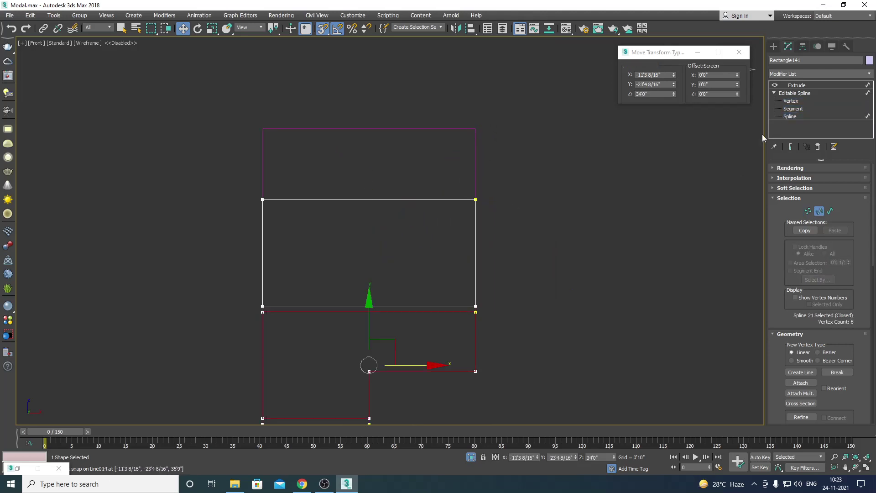
{"action": "mouse_move", "coordinate": [395, 157]}
{"action": "left_mouse_down"}
{"action": "mouse_move", "coordinate": [396, 256]}
{"action": "mouse_move", "coordinate": [388, 138]}
{"action": "mouse_move", "coordinate": [383, 260]}
{"action": "left_mouse_up"}
{"action": "scroll", "coordinate": [392, 274], "scroll_direction": "down", "scroll_amount": 2}
{"action": "scroll", "coordinate": [381, 164], "scroll_direction": "up", "scroll_amount": 2}
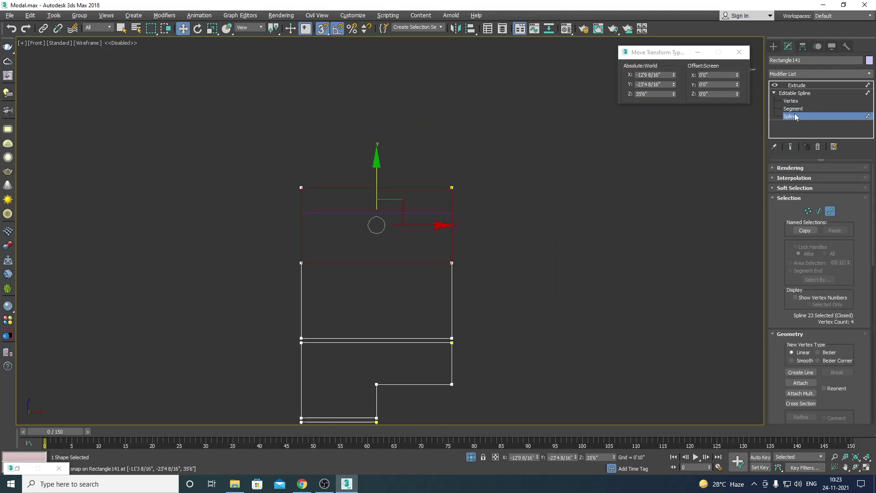
{"action": "left_click", "coordinate": [715, 85]}
{"action": "type", "text": "1"}
{"action": "key", "text": "Return"}
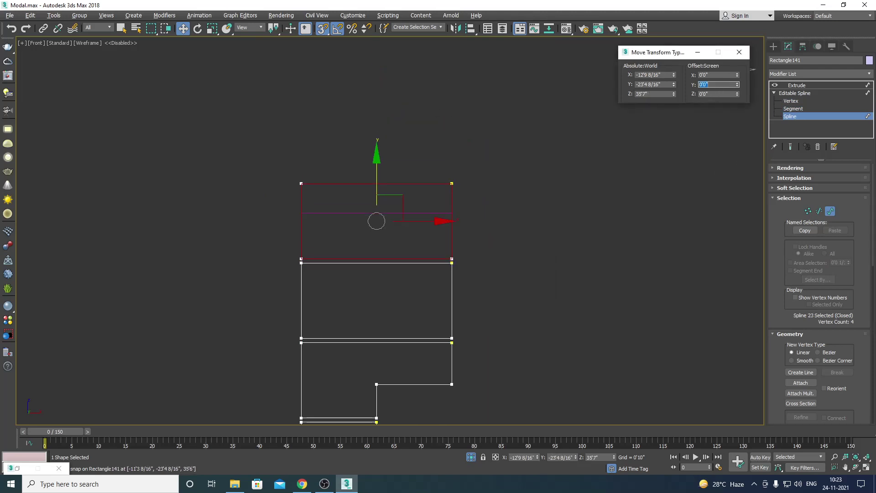
Lower the top rectangle's top edge to shorten it, then return to the Extrude result.
{"action": "left_click", "coordinate": [793, 109]}
{"action": "scroll", "coordinate": [415, 172], "scroll_direction": "up", "scroll_amount": 3}
{"action": "left_click", "coordinate": [329, 191]}
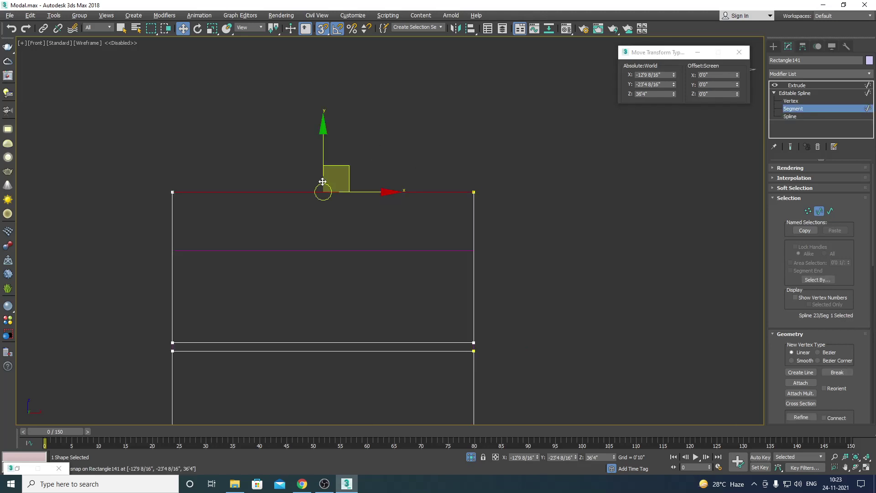
{"action": "left_click_drag", "start_coordinate": [346, 207], "coordinate": [344, 251]}
{"action": "scroll", "coordinate": [332, 254], "scroll_direction": "down", "scroll_amount": 3}
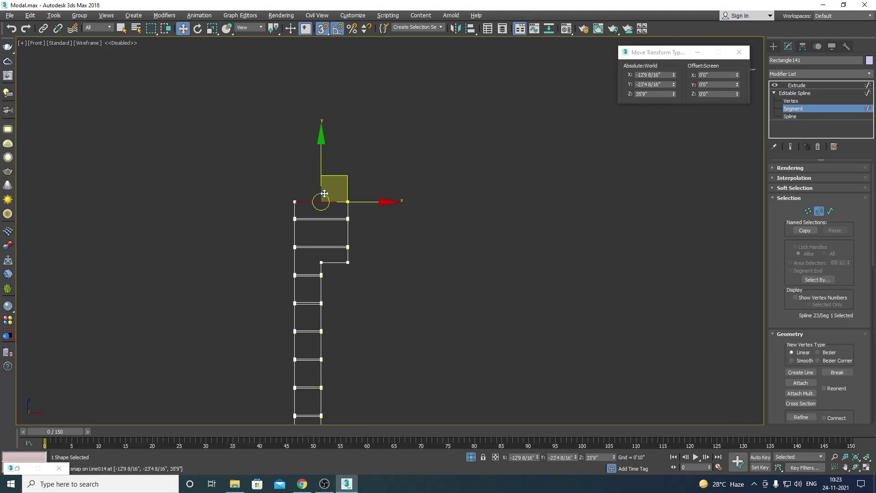
{"action": "scroll", "coordinate": [341, 260], "scroll_direction": "down", "scroll_amount": 2}
{"action": "left_click", "coordinate": [796, 85]}
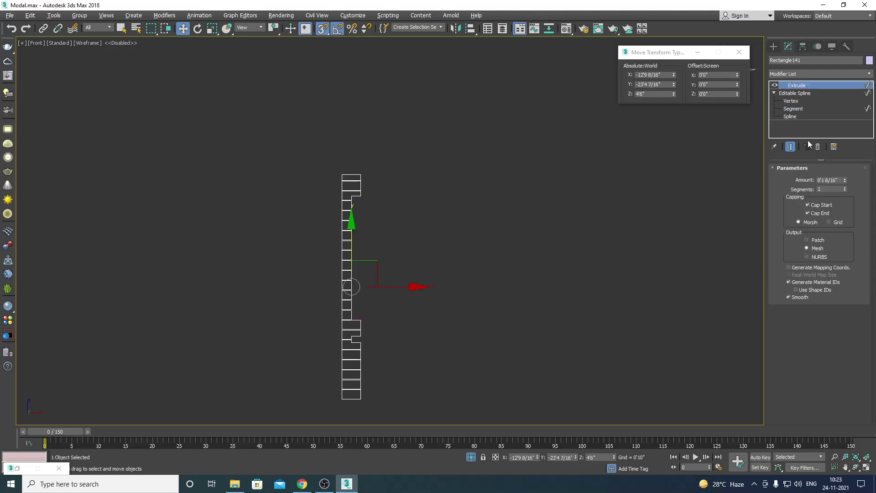
Reset the panel's extrusion amount and inspect it shaded in a perspective orbit.
{"action": "right_click", "coordinate": [845, 181]}
{"action": "key", "text": "Return"}
{"action": "key", "text": "F3"}
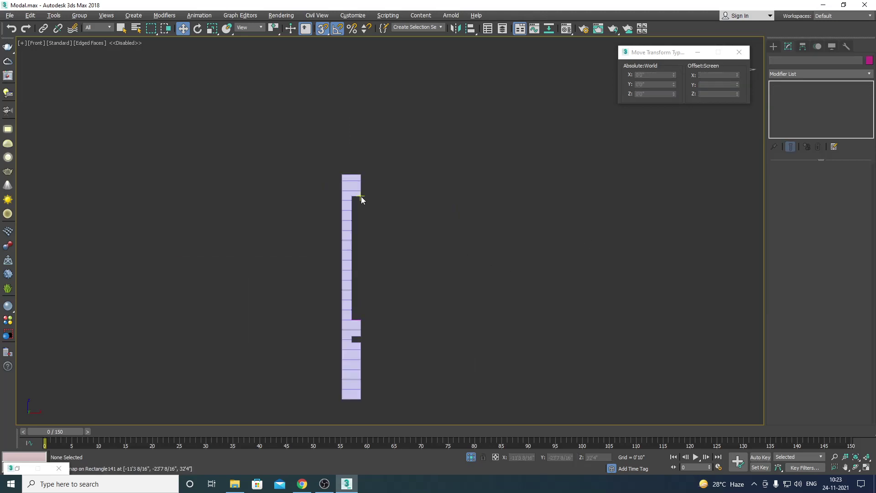
{"action": "scroll", "coordinate": [353, 193], "scroll_direction": "up", "scroll_amount": 10}
{"action": "scroll", "coordinate": [303, 176], "scroll_direction": "down", "scroll_amount": 10}
{"action": "key", "text": "p"}
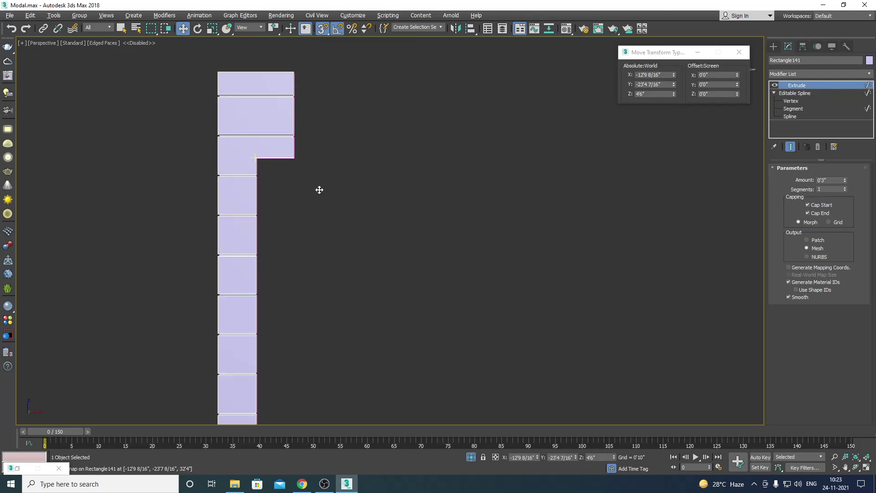
{"action": "key", "text": "ctrl+r"}
{"action": "mouse_move", "coordinate": [319, 190]}
{"action": "left_mouse_down"}
{"action": "mouse_move", "coordinate": [356, 225]}
{"action": "mouse_move", "coordinate": [416, 254]}
{"action": "mouse_move", "coordinate": [356, 258]}
{"action": "left_mouse_up"}
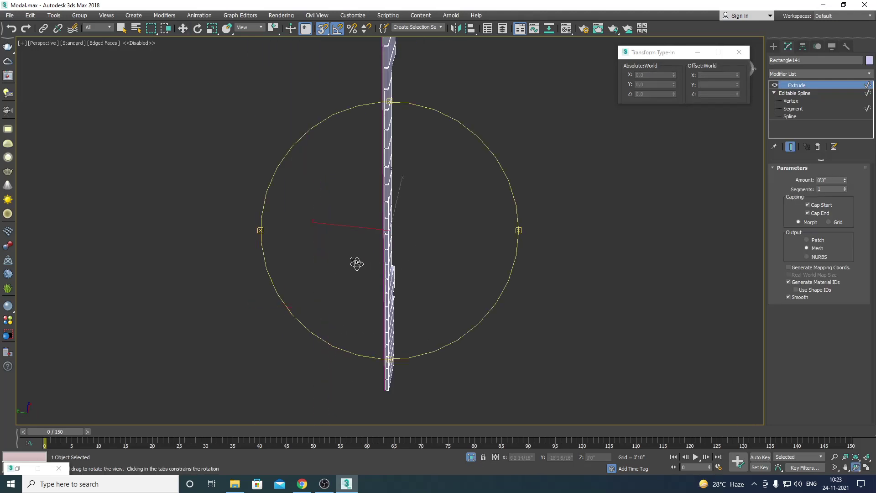
In a zoomed wireframe top view, set the panel's Extrude Amount to 0'2".
{"action": "key", "text": "t"}
{"action": "key", "text": "F3"}
{"action": "key", "text": "z"}
{"action": "key", "text": "w"}
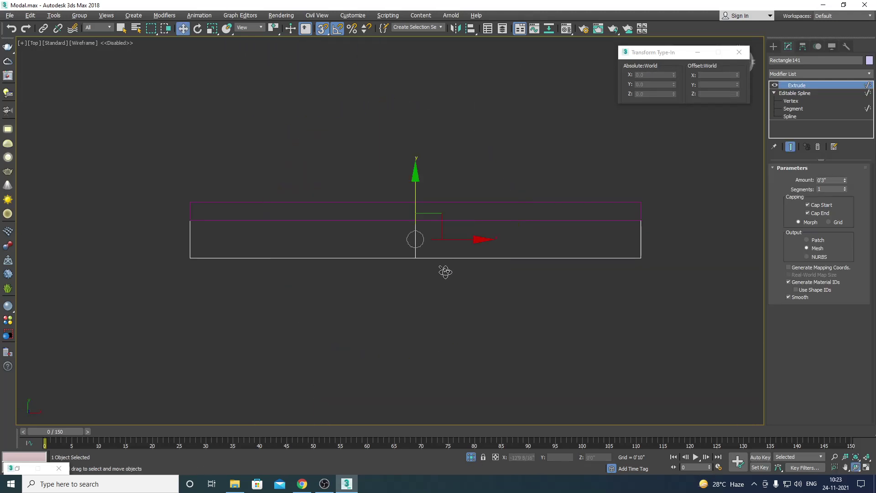
{"action": "double_click", "coordinate": [827, 180]}
{"action": "type", "text": "2"}
{"action": "key", "text": "Return"}
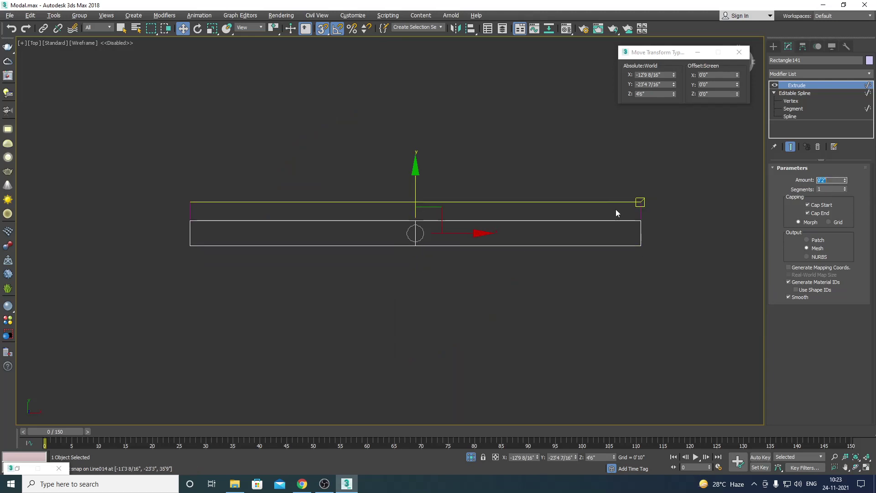
Snap the panel down onto the neighbouring corner and adjust its depth to about 1.5".
{"action": "mouse_move", "coordinate": [414, 197]}
{"action": "left_mouse_down"}
{"action": "mouse_move", "coordinate": [192, 262]}
{"action": "mouse_move", "coordinate": [190, 202]}
{"action": "left_mouse_up"}
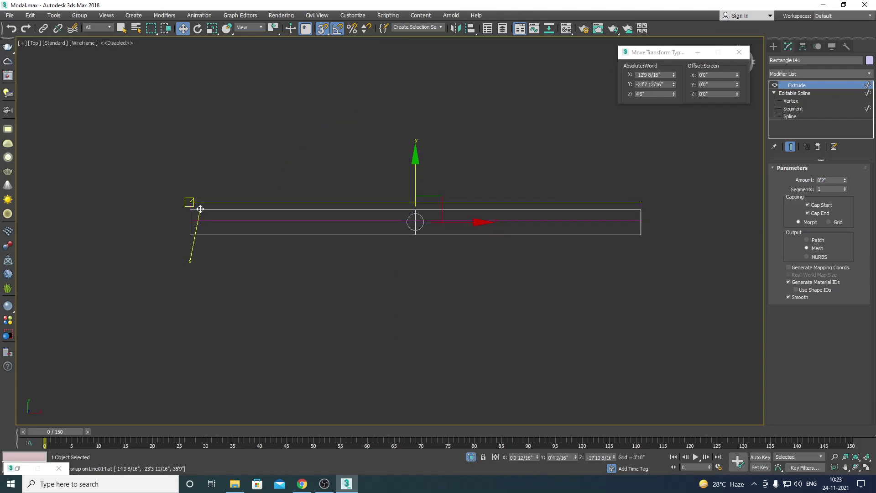
{"action": "double_click", "coordinate": [829, 182]}
{"action": "type", "text": "1 8/16"}
{"action": "key", "text": "Return"}
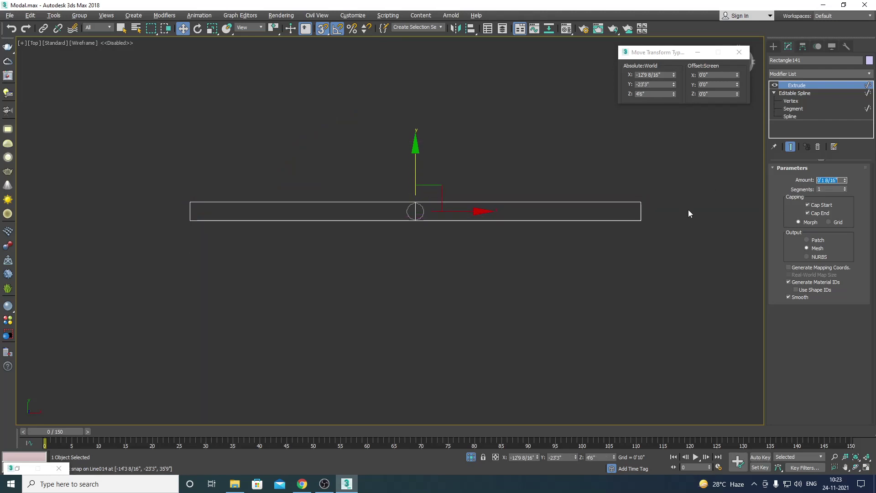
{"action": "right_click", "coordinate": [433, 215]}
Hide the finished panel, unhide all geometry and orbit to see the whole building.
{"action": "left_click", "coordinate": [458, 181]}
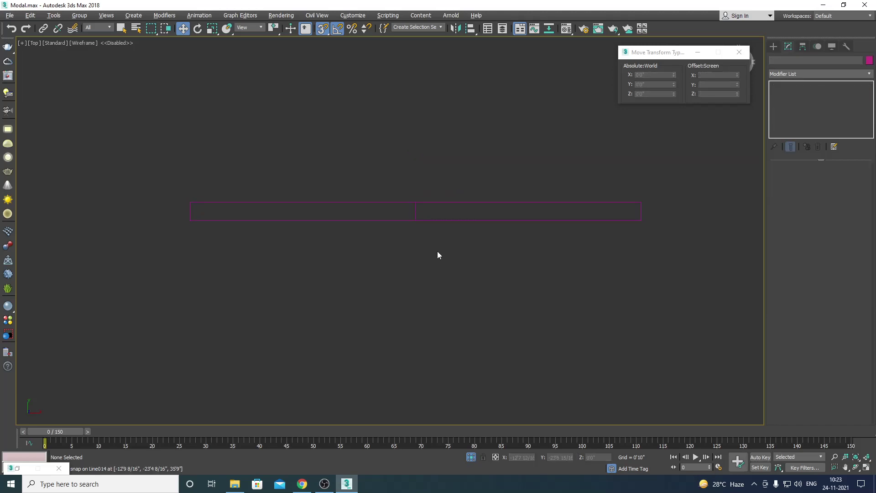
{"action": "right_click", "coordinate": [416, 244]}
{"action": "left_click", "coordinate": [427, 204]}
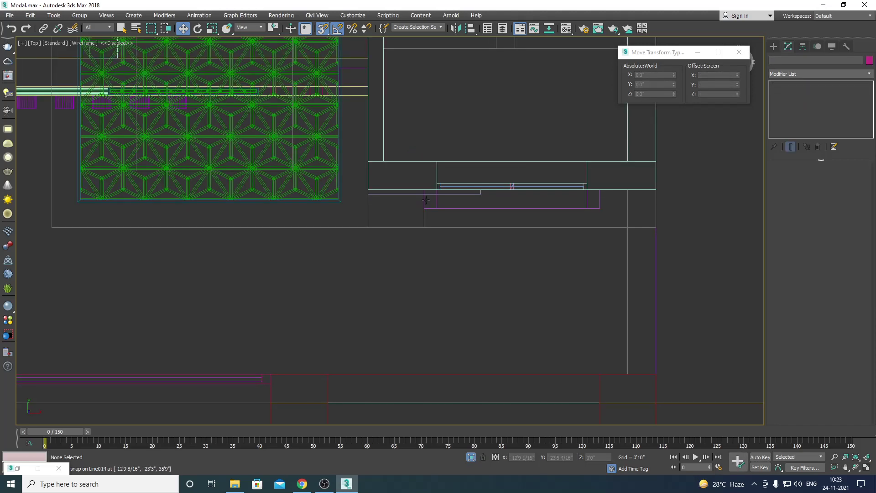
{"action": "key", "text": "ctrl+r"}
{"action": "key", "text": "p"}
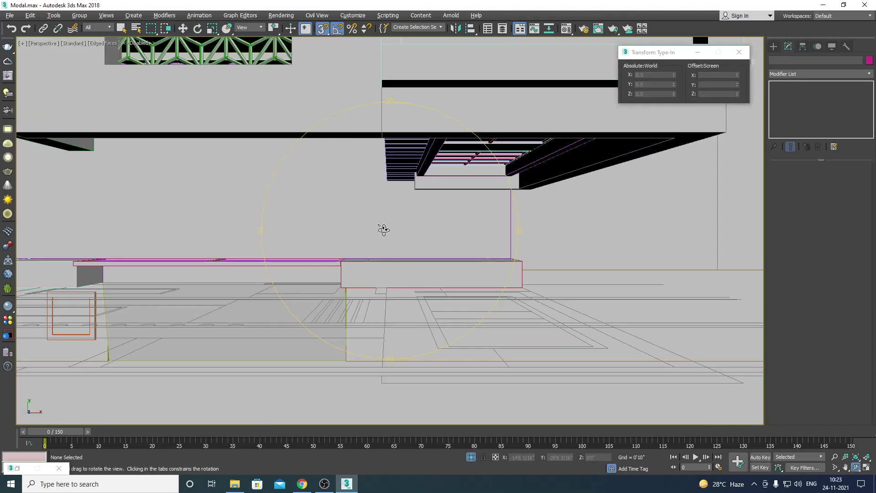
{"action": "mouse_move", "coordinate": [425, 200]}
{"action": "left_mouse_down"}
{"action": "mouse_move", "coordinate": [436, 333]}
{"action": "mouse_move", "coordinate": [443, 299]}
{"action": "mouse_move", "coordinate": [404, 287]}
{"action": "mouse_move", "coordinate": [588, 77]}
{"action": "left_mouse_up"}
{"action": "scroll", "coordinate": [434, 304], "scroll_direction": "down", "scroll_amount": 5}
{"action": "key", "text": "w"}
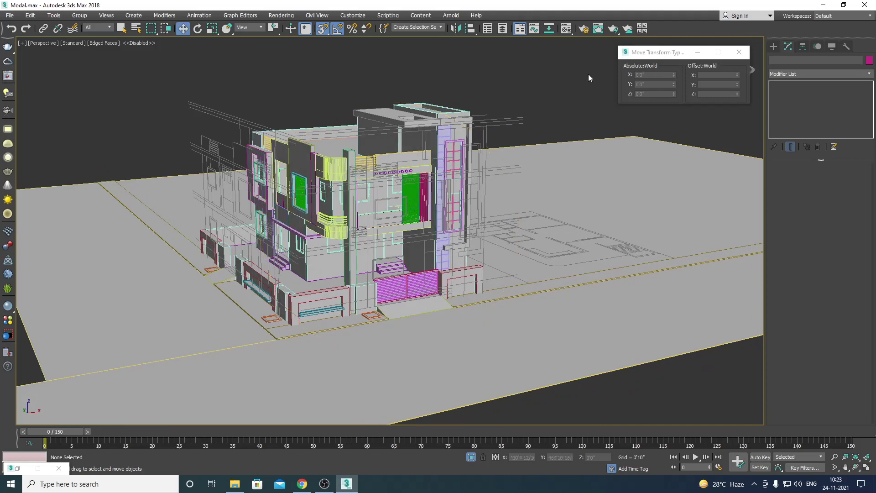
View through VRayCam001 with the safe frame shown and close Move Transform Type-In.
{"action": "key", "text": "c"}
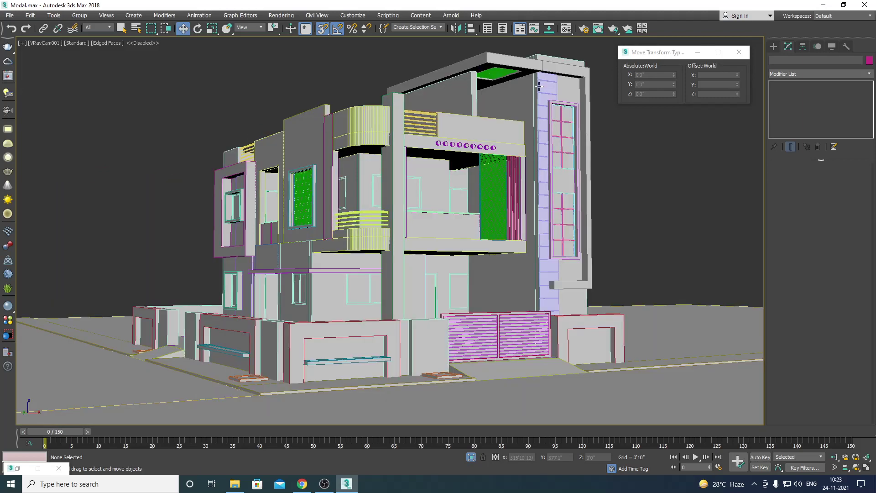
{"action": "key", "text": "shift+f"}
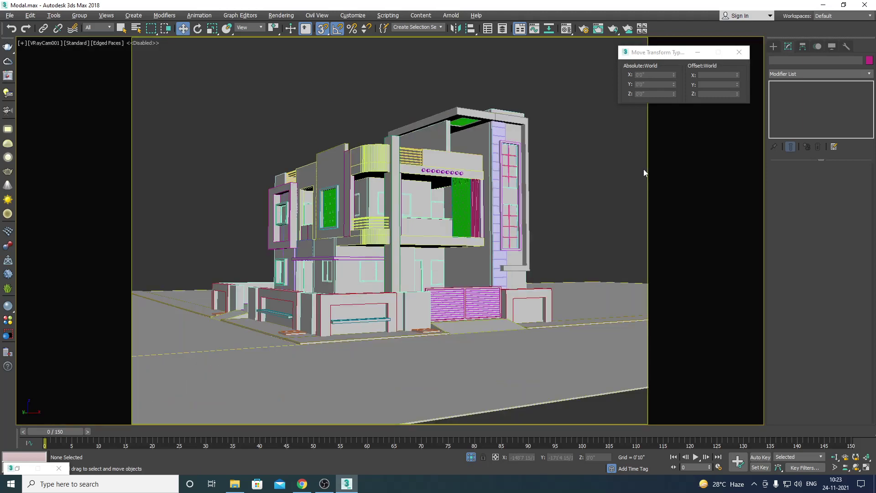
{"action": "left_click", "coordinate": [739, 52]}
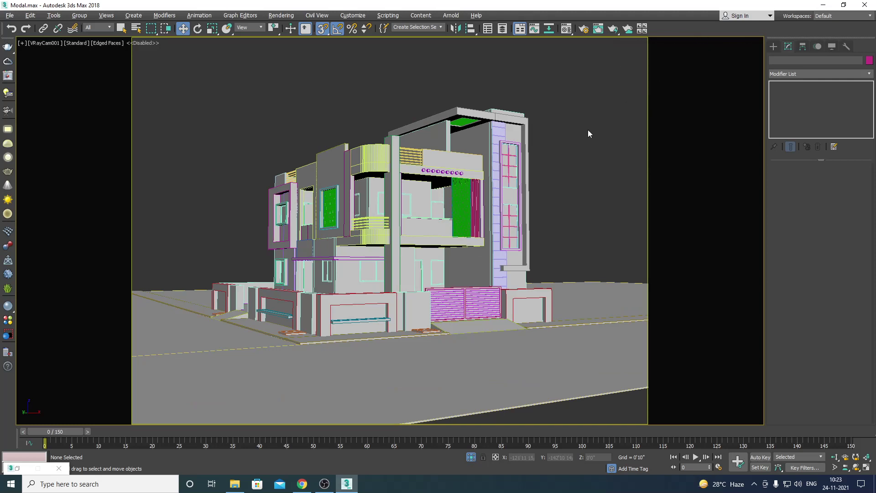
{"action": "key", "text": "F10"}
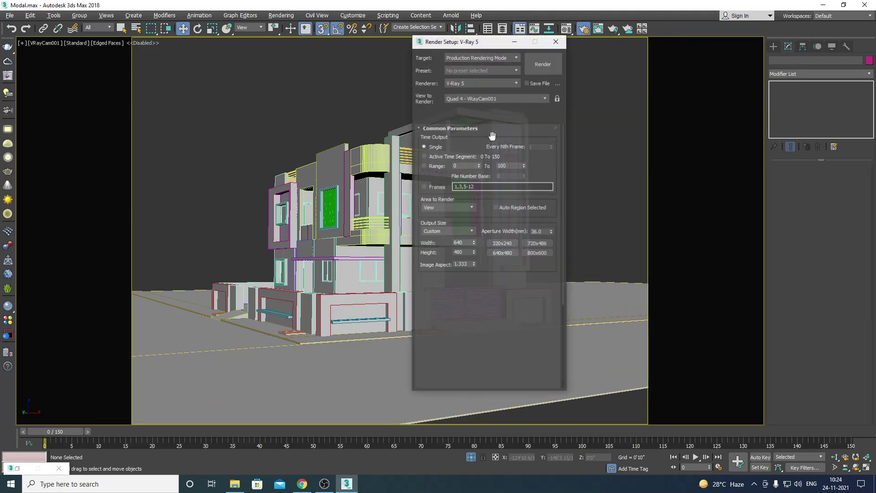
Set the render Output Size to HDTV 1920x1080 in Render Setup.
{"action": "left_click", "coordinate": [459, 231]}
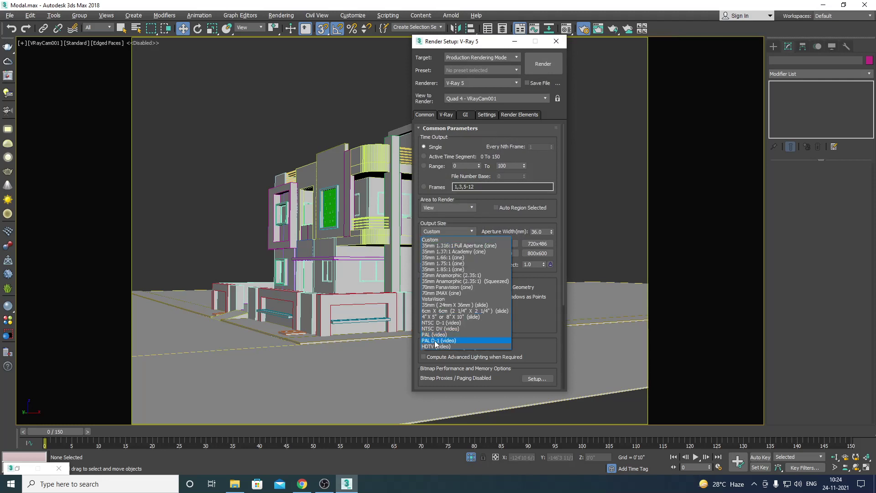
{"action": "left_click", "coordinate": [438, 347]}
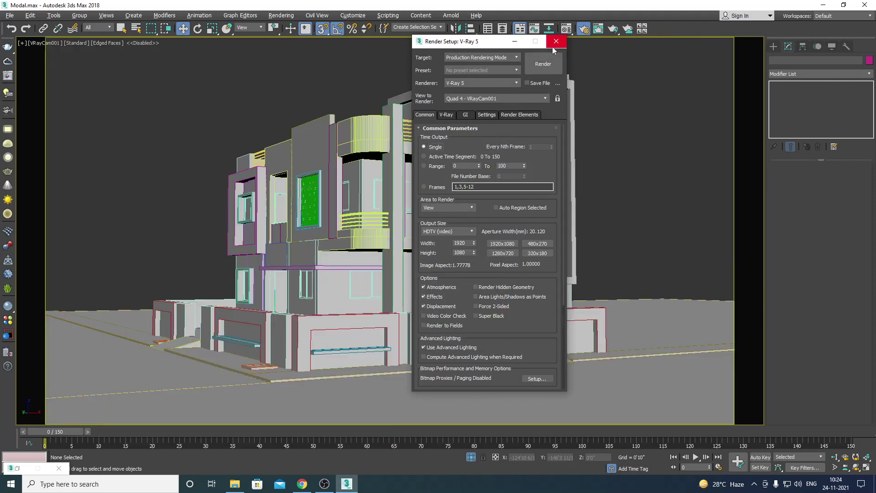
{"action": "left_click", "coordinate": [556, 41]}
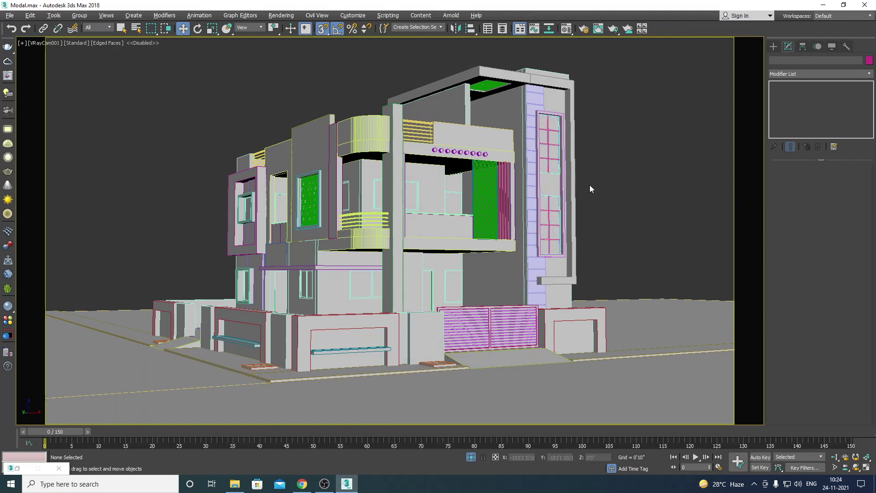
Turn off Edged Faces and apply the grey material to the lavender vertical strip.
{"action": "key", "text": "F4"}
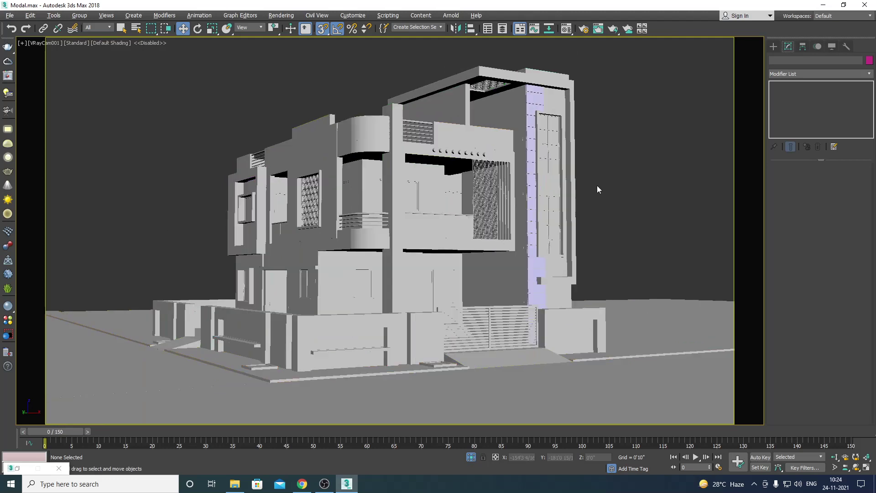
{"action": "key", "text": "m"}
{"action": "left_click_drag", "start_coordinate": [709, 172], "coordinate": [535, 103]}
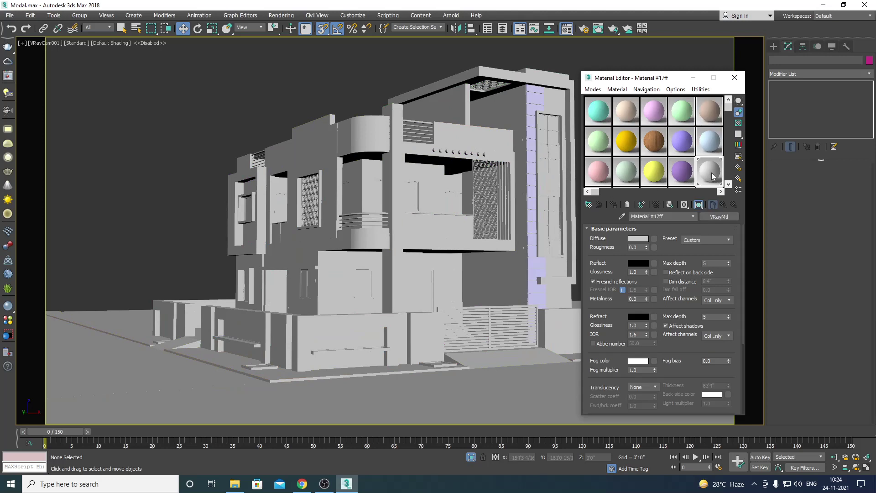
{"action": "left_click", "coordinate": [734, 77]}
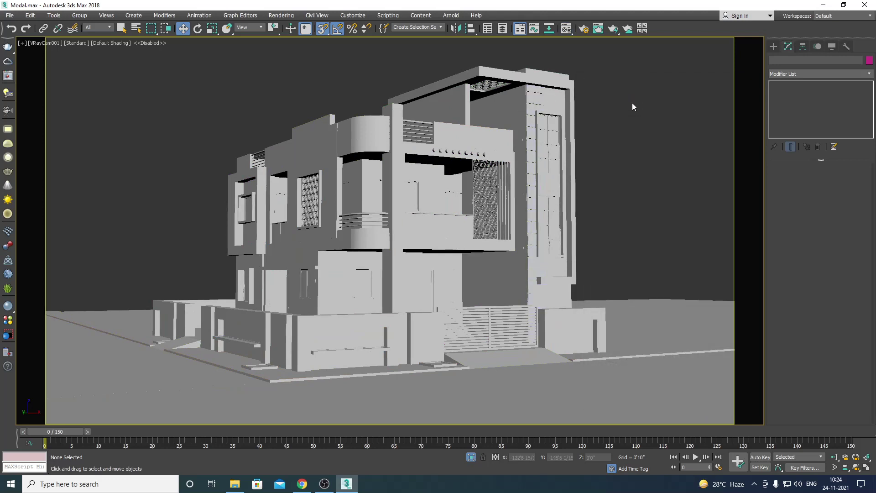